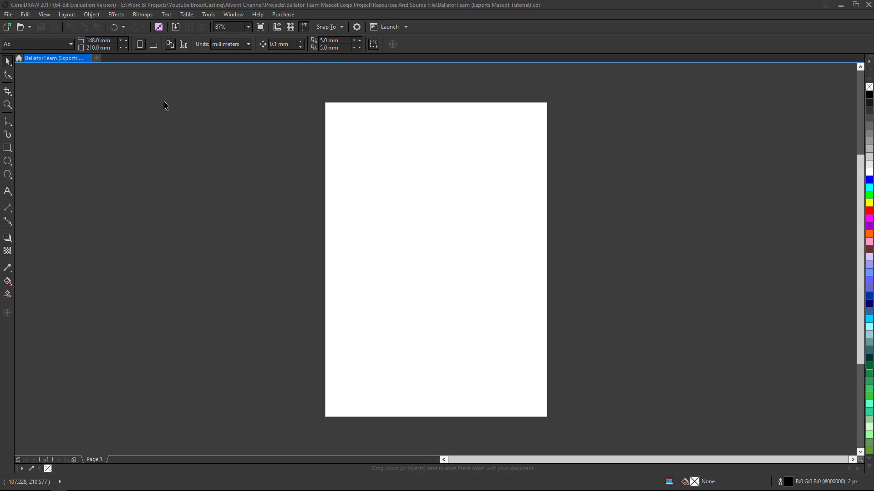
# Step: Show the rulers and enable snapping to guidelines
pyautogui.click(44, 14)
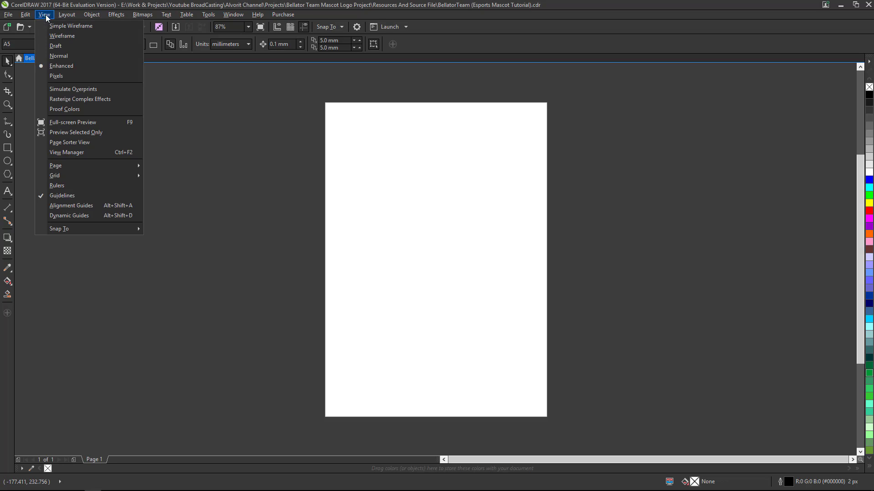
pyautogui.click(59, 188)
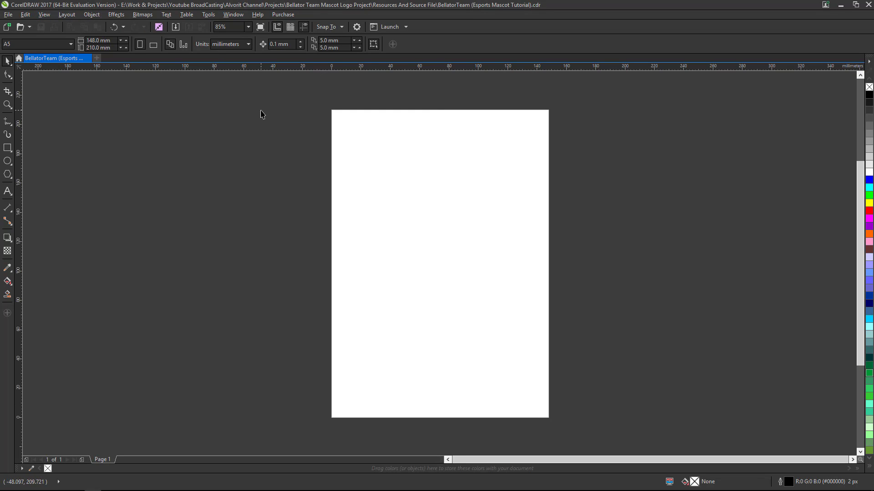
pyautogui.click(341, 27)
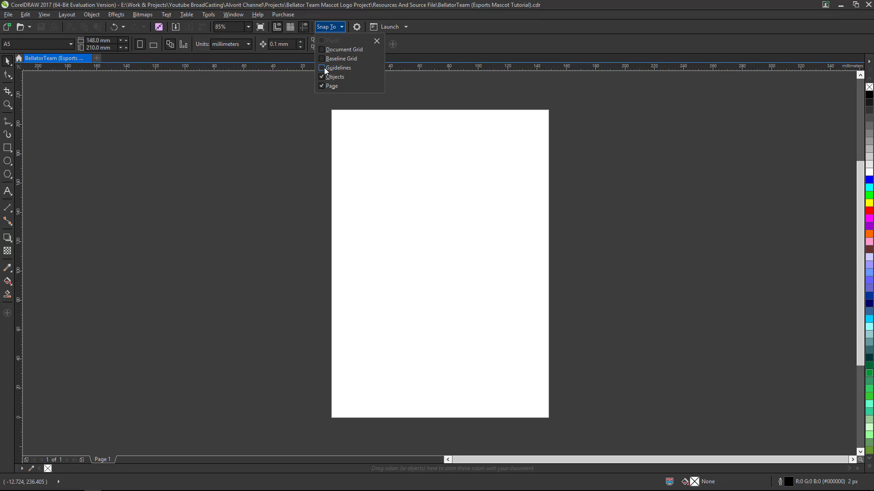
pyautogui.click(322, 68)
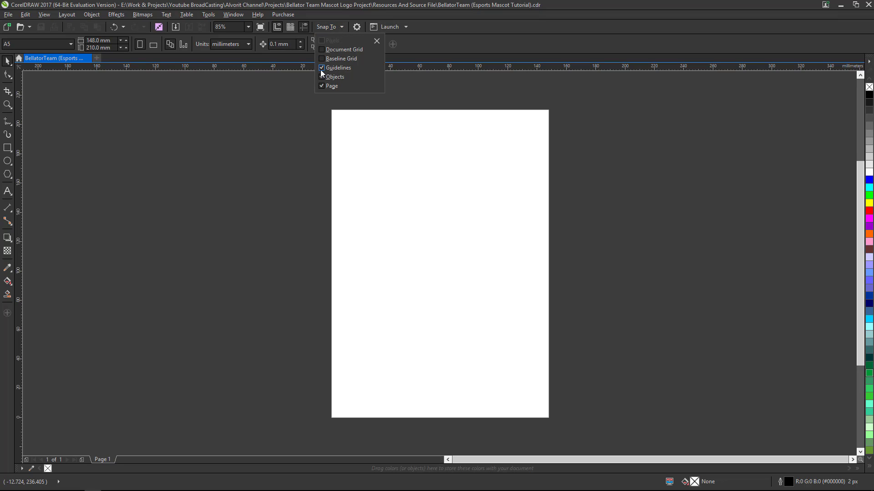
pyautogui.click(283, 160)
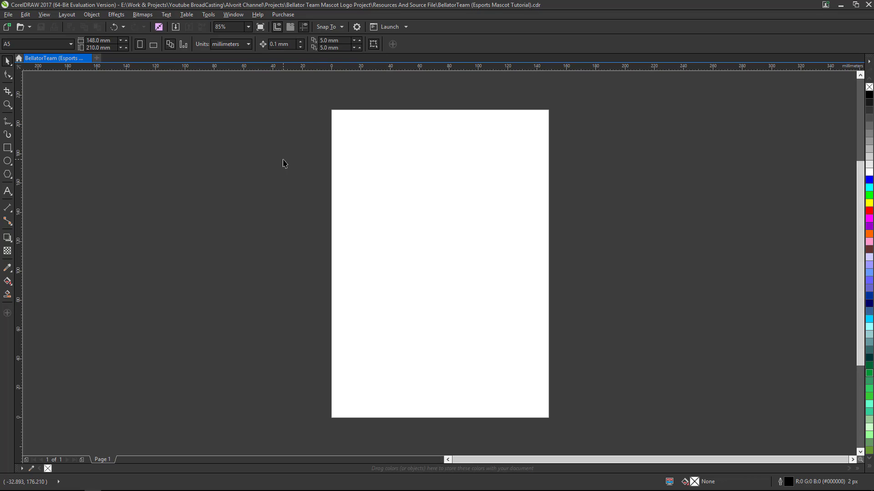
# Step: Open the Object Manager docker
pyautogui.click(233, 14)
pyautogui.moveTo(283, 135)
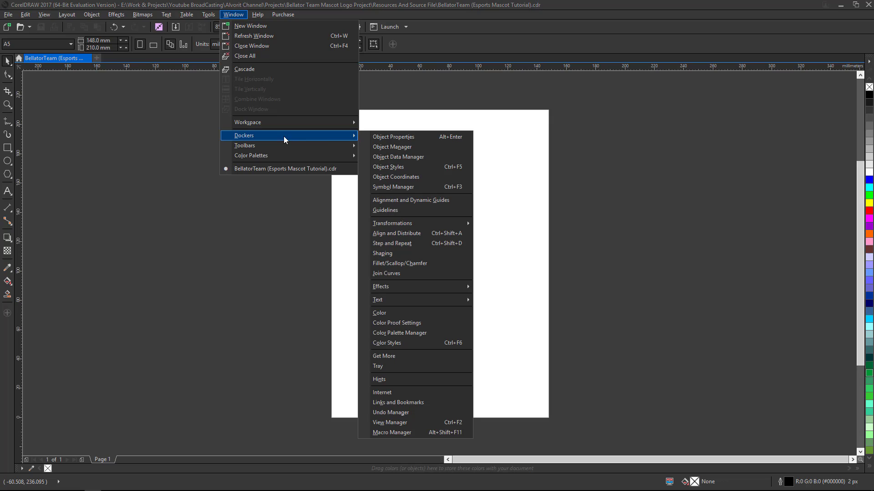
pyautogui.click(400, 147)
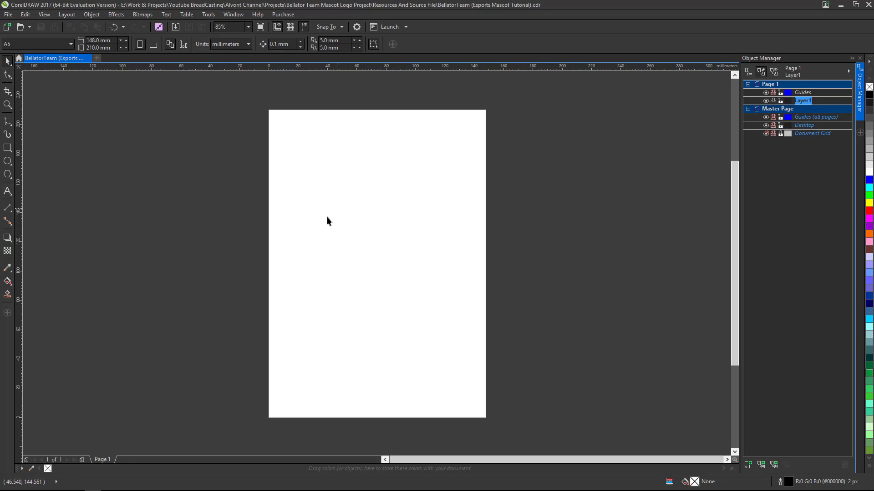
pyautogui.click(800, 93)
pyautogui.click(802, 100)
pyautogui.click(800, 92)
pyautogui.click(803, 101)
pyautogui.click(803, 93)
pyautogui.click(803, 100)
pyautogui.click(805, 94)
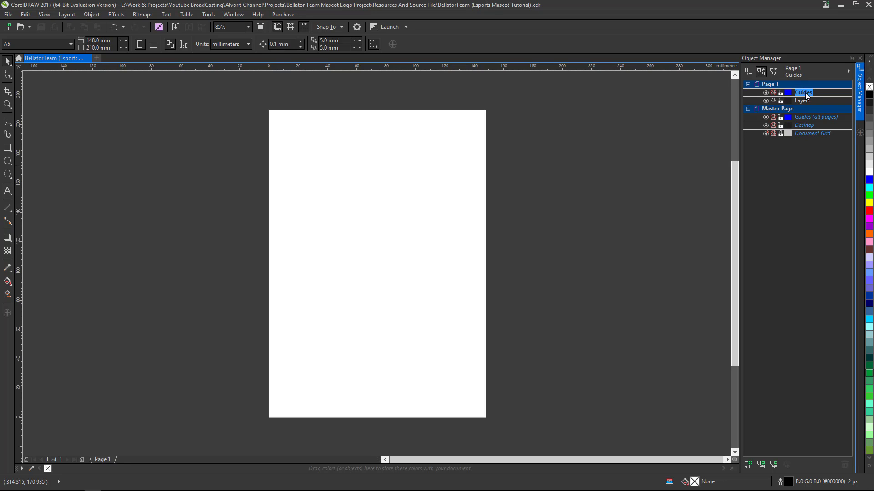
# Step: Collapse the Master Page group and rename Layer1 as Tracing
pyautogui.click(748, 109)
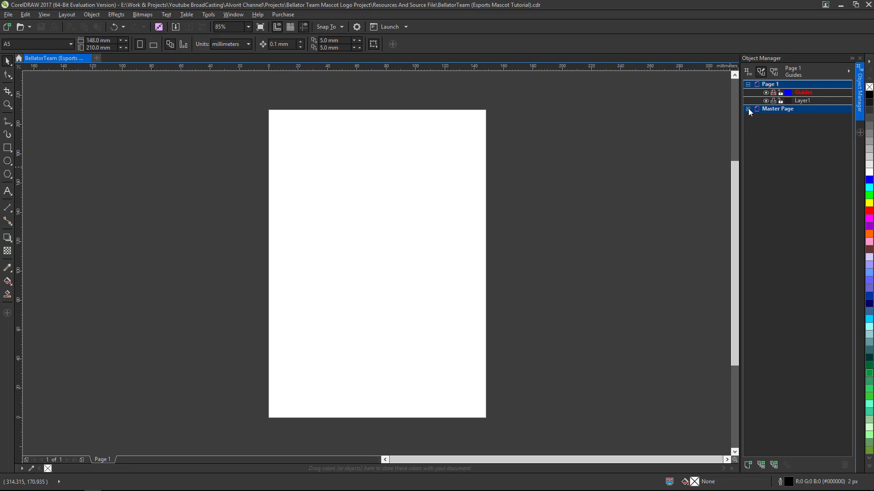
pyautogui.rightClick(804, 100)
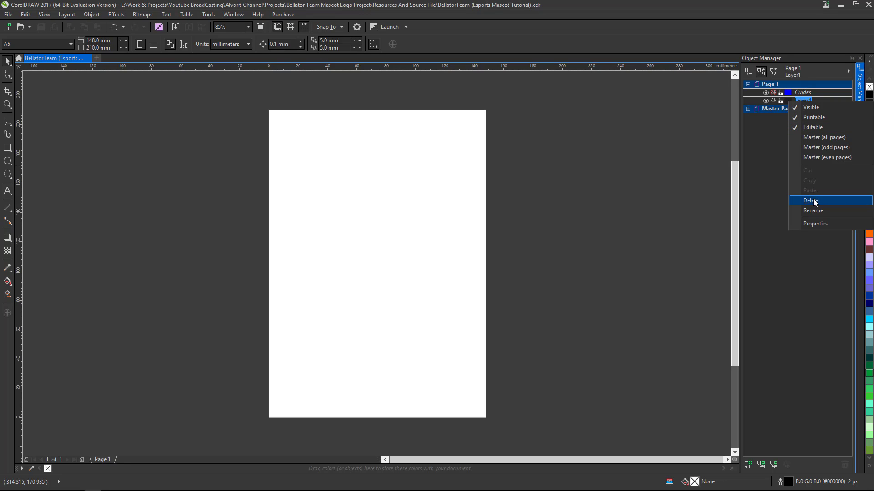
pyautogui.click(814, 207)
pyautogui.write('Tracing')
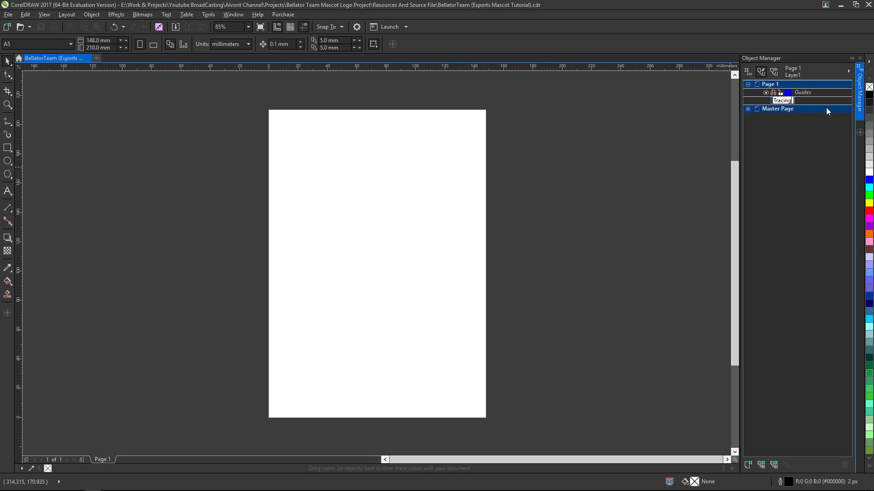
pyautogui.press('Return')
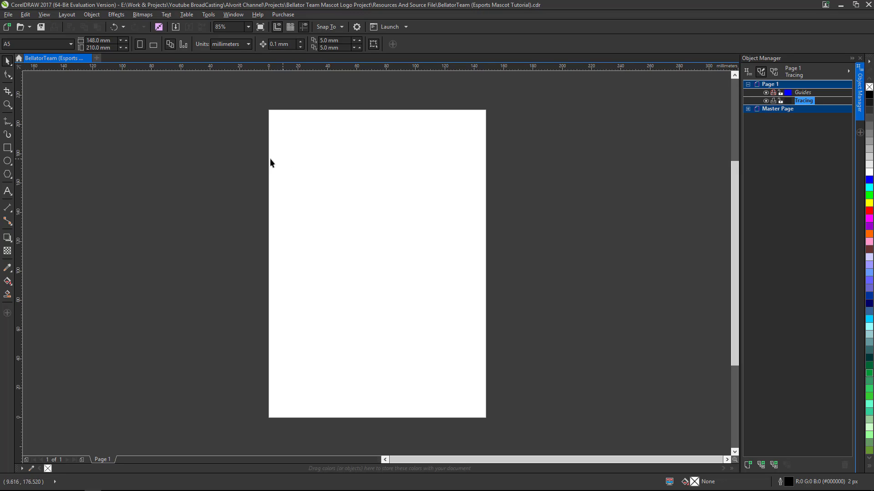
# Step: Import the sketch image IMG_20170717_152655 onto the Tracing layer, sized about 139 by 185 mm on the page
pyautogui.click(8, 14)
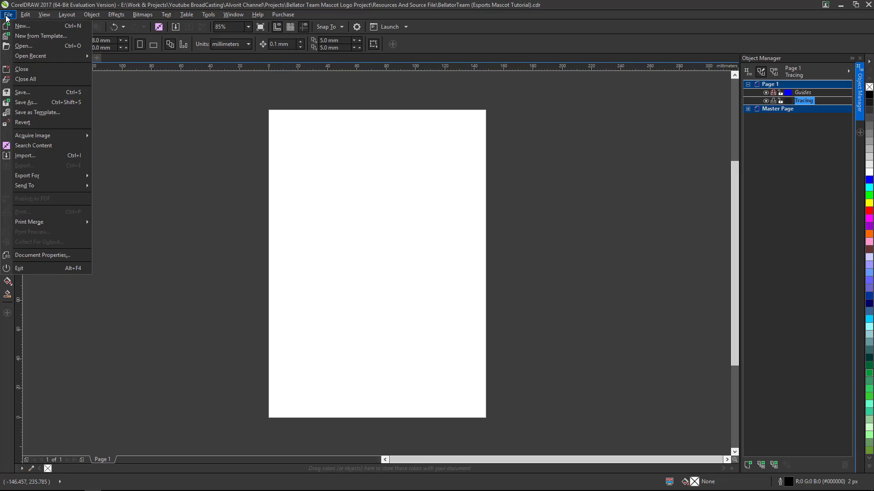
pyautogui.click(59, 156)
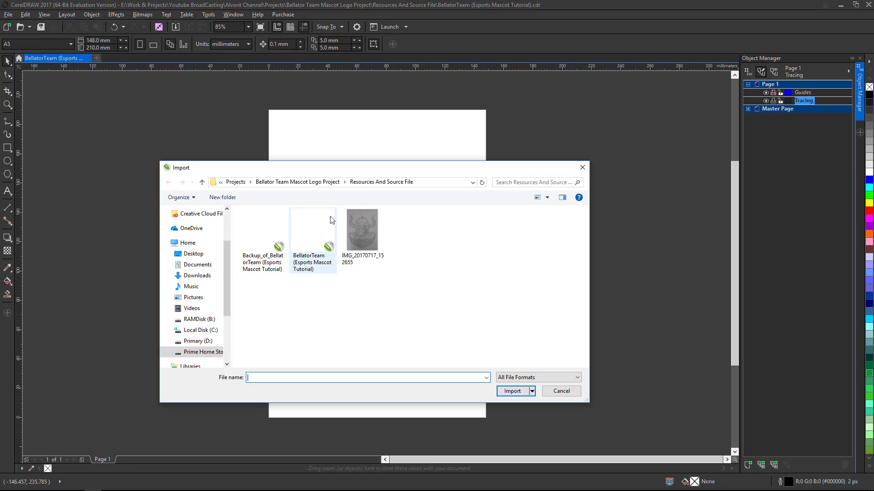
pyautogui.click(369, 234)
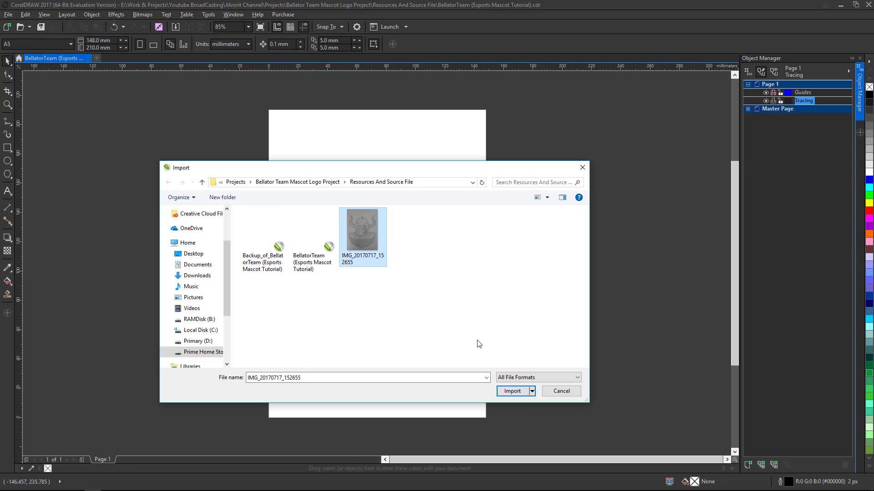
pyautogui.click(512, 391)
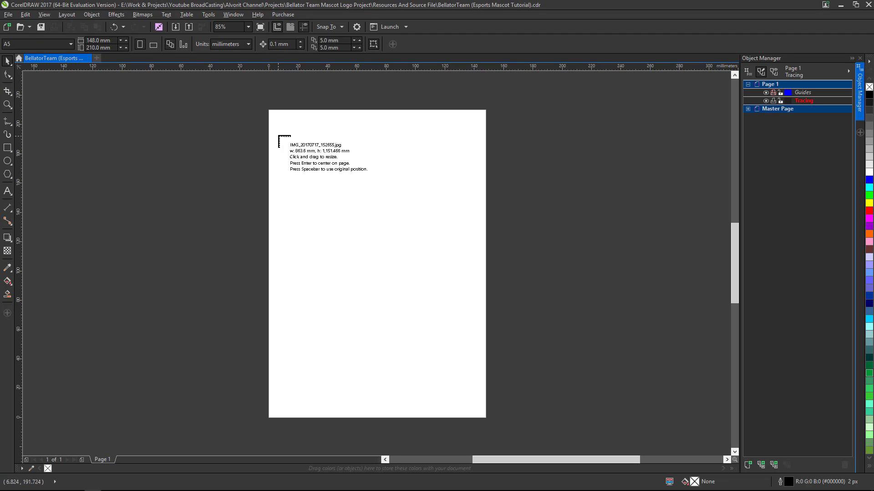
pyautogui.moveTo(273, 118)
pyautogui.mouseDown()
pyautogui.moveTo(469, 359)
pyautogui.moveTo(476, 412)
pyautogui.moveTo(489, 416)
pyautogui.mouseUp()
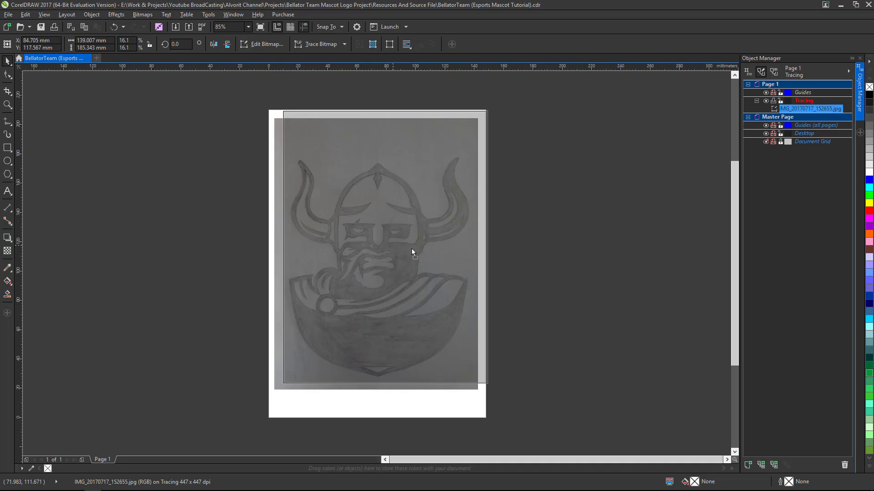
# Step: Centre the sketch on the page at X 74 mm, Y 105 mm and enlarge it proportionally to about 146 by 195 mm
pyautogui.moveTo(412, 249); pyautogui.dragTo(377, 263)
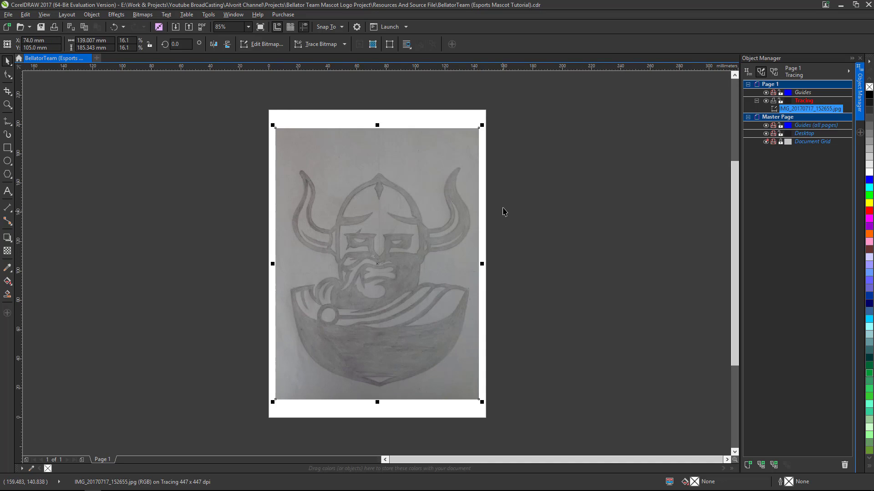
pyautogui.moveTo(481, 125); pyautogui.dragTo(497, 120)
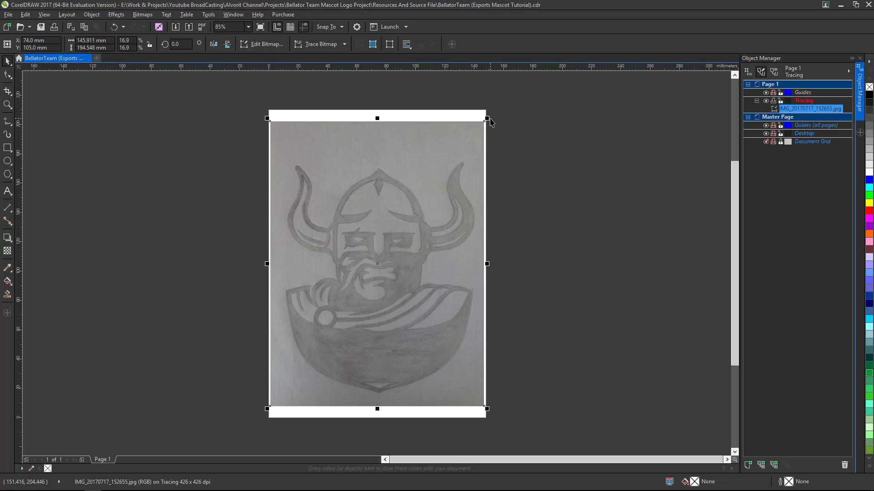
pyautogui.click(523, 260)
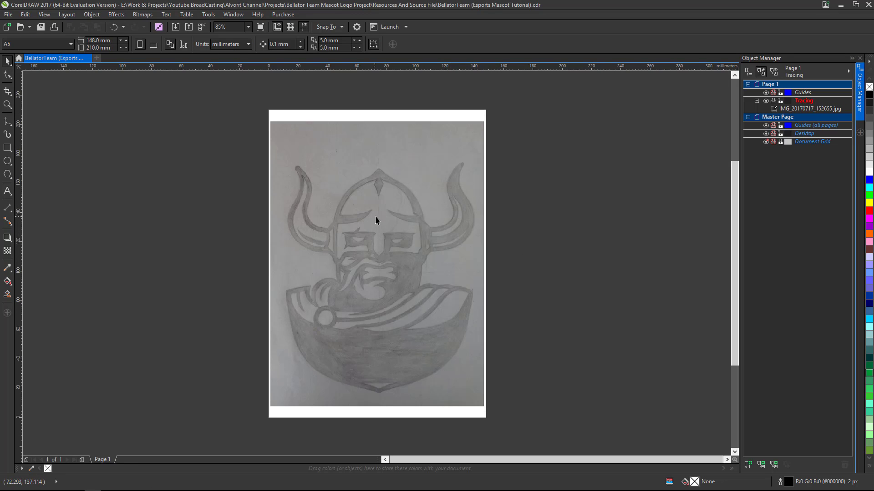
# Step: Examine the pencilled vertical centre line of the sketch around the helmet and face
pyautogui.scroll(3, 379, 170)
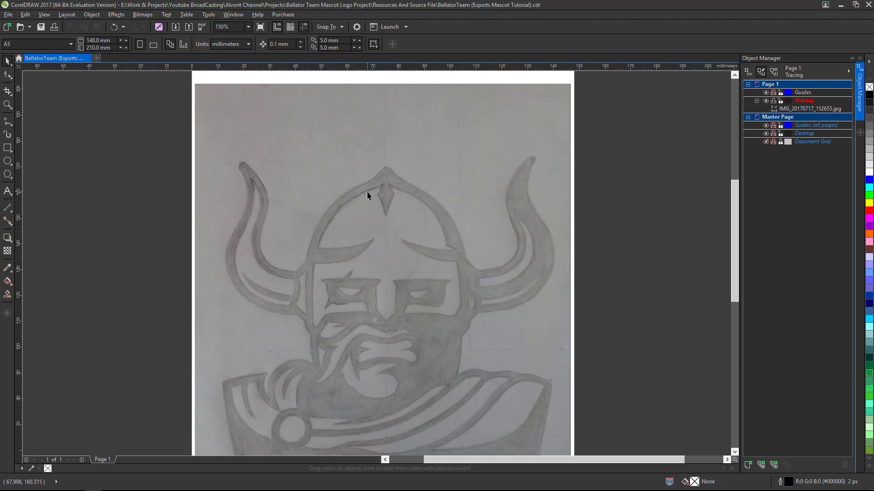
pyautogui.scroll(3, 384, 191)
pyautogui.scroll(-3, 384, 189)
pyautogui.scroll(3, 364, 188)
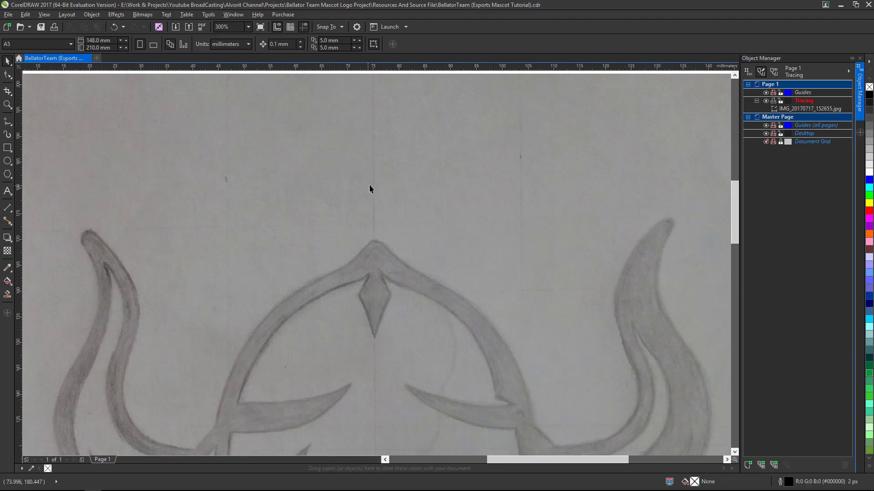
pyautogui.scroll(1, 373, 184)
pyautogui.scroll(-3, 374, 185)
pyautogui.scroll(3, 370, 241)
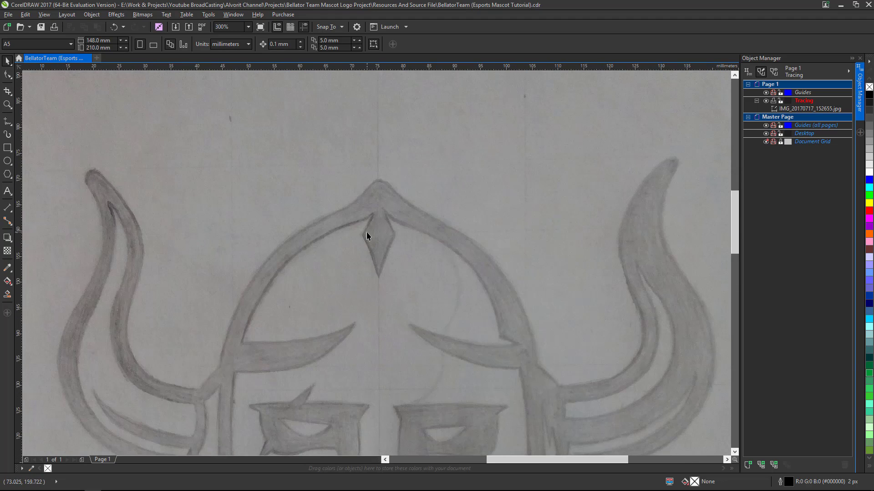
pyautogui.scroll(-3, 373, 234)
pyautogui.scroll(3, 383, 176)
pyautogui.scroll(2, 382, 180)
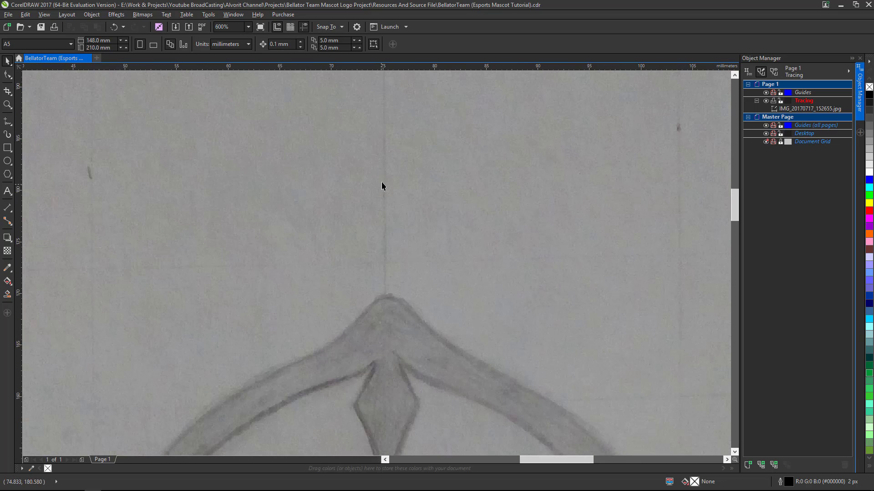
pyautogui.scroll(-3, 375, 253)
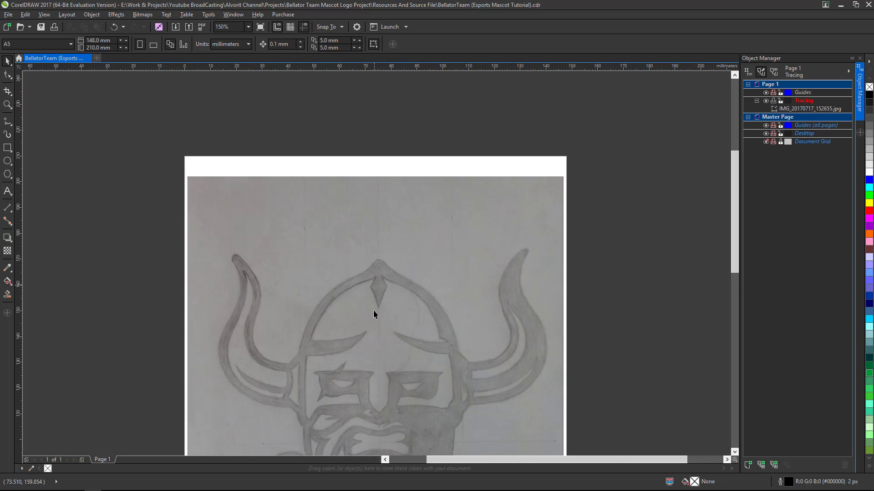
pyautogui.scroll(3, 374, 318)
pyautogui.scroll(-3, 373, 295)
pyautogui.scroll(2, 369, 287)
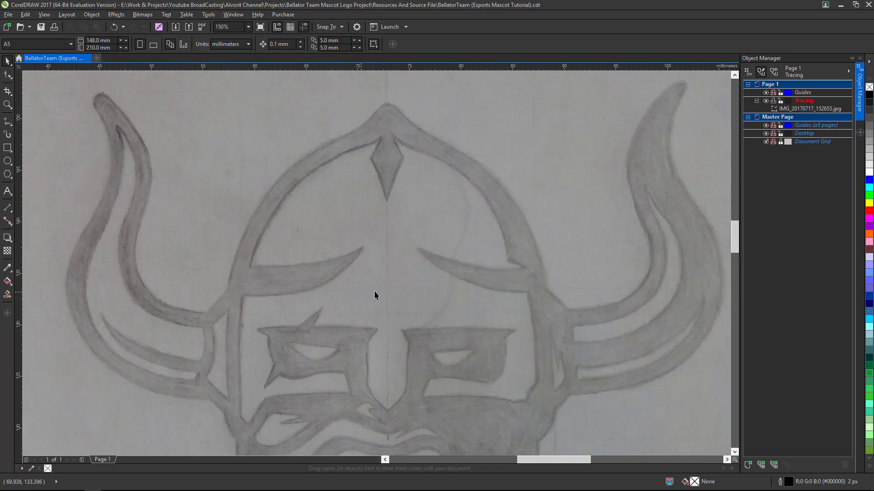
pyautogui.scroll(-2, 412, 257)
pyautogui.scroll(2, 398, 234)
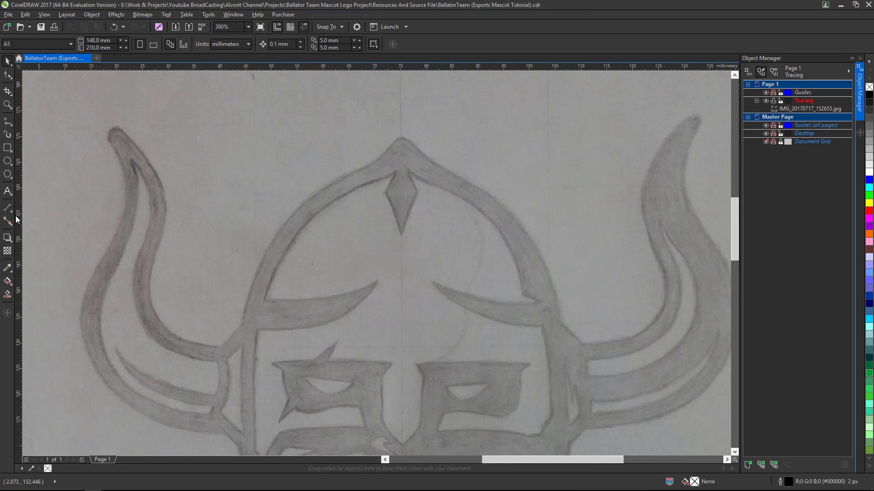
# Step: Place a vertical guideline along the sketch's pencilled centre line, at about X 75.4 mm
pyautogui.moveTo(17, 219); pyautogui.dragTo(275, 235)
pyautogui.moveTo(397, 222); pyautogui.dragTo(400, 222)
pyautogui.scroll(-3, 400, 230)
pyautogui.scroll(3, 389, 178)
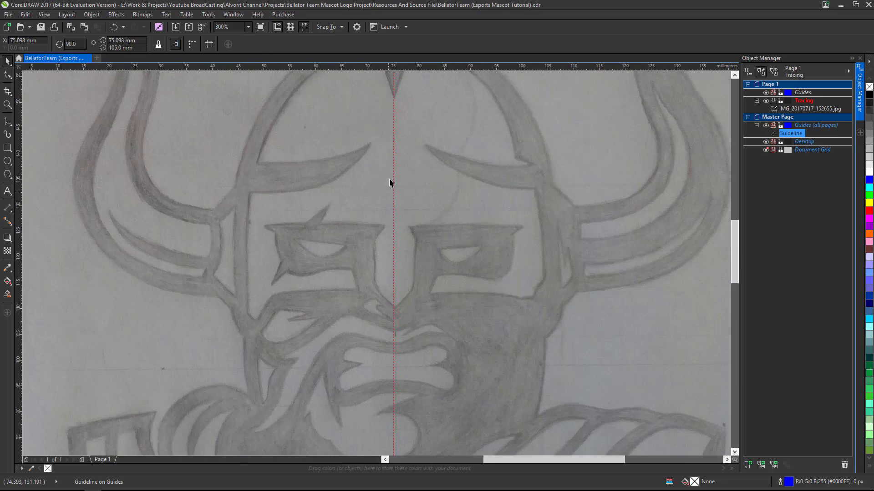
pyautogui.scroll(-3, 389, 178)
pyautogui.scroll(5, 391, 198)
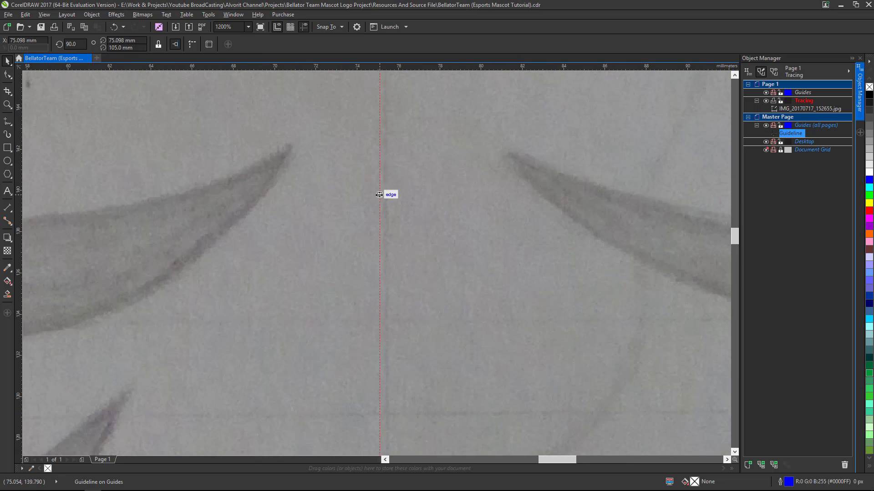
pyautogui.moveTo(379, 195); pyautogui.dragTo(386, 195)
# Step: Check the vertical guideline's alignment with the sketch's centre line from the helmet tip down to the chest
pyautogui.scroll(-3, 386, 195)
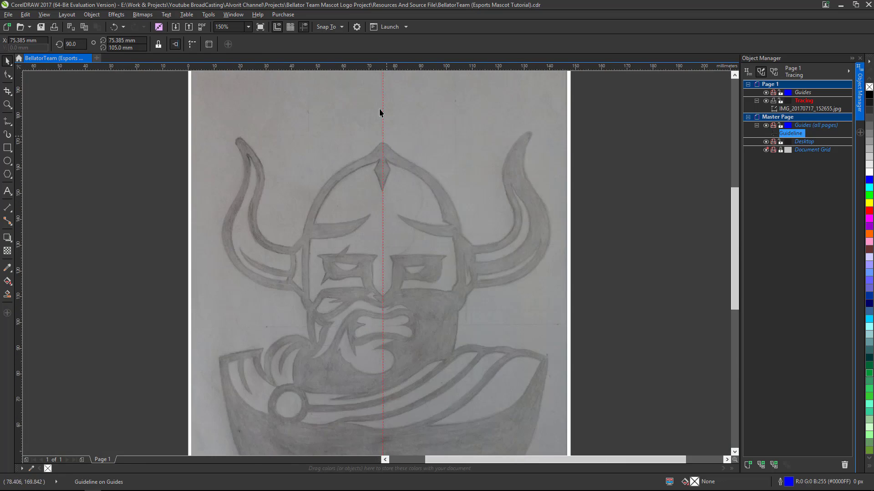
pyautogui.scroll(3, 382, 107)
pyautogui.scroll(-4, 386, 145)
pyautogui.scroll(3, 390, 197)
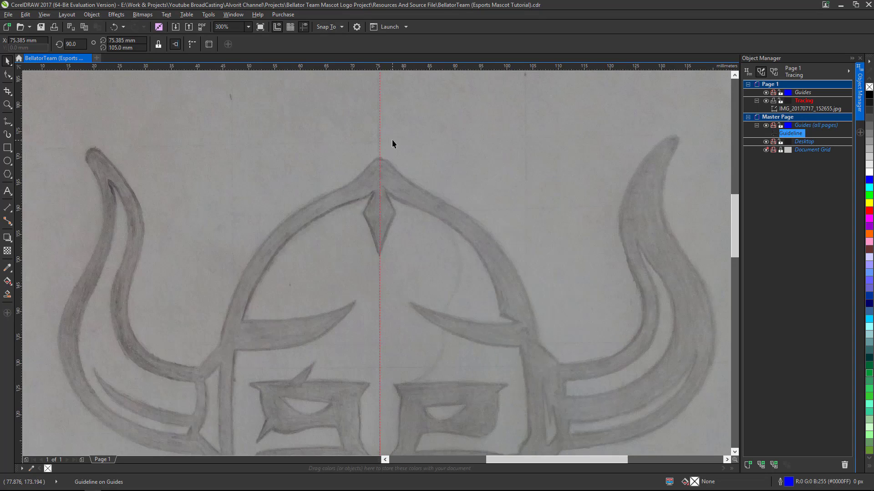
pyautogui.scroll(-3, 389, 182)
pyautogui.scroll(3, 389, 165)
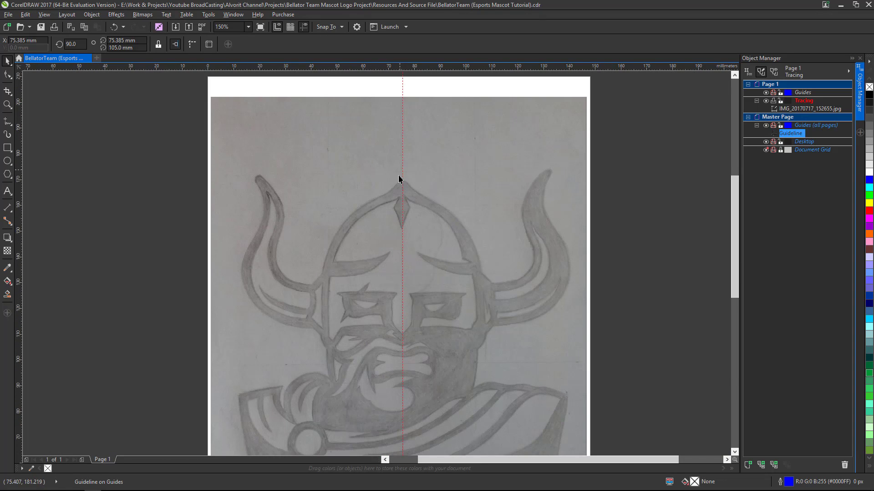
pyautogui.scroll(-3, 398, 225)
pyautogui.scroll(3, 397, 250)
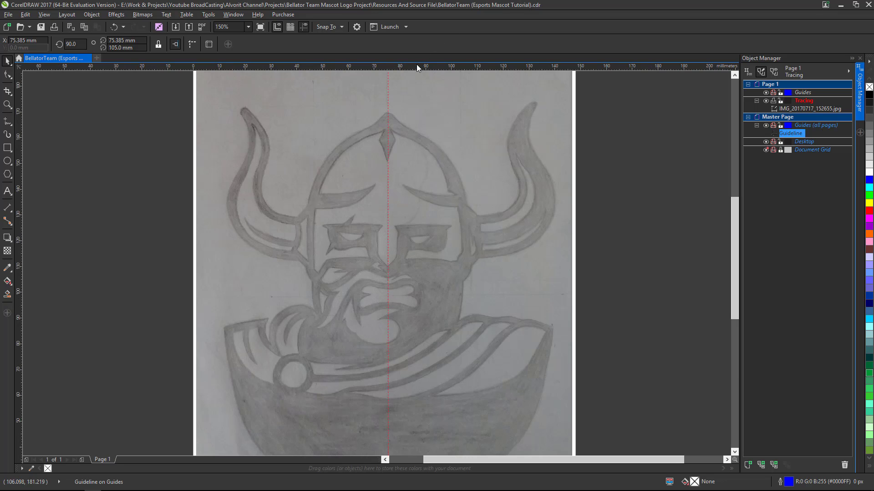
# Step: Add a horizontal guideline across the sketch at mouth level, at about Y 98.3 mm
pyautogui.moveTo(416, 64); pyautogui.dragTo(510, 297)
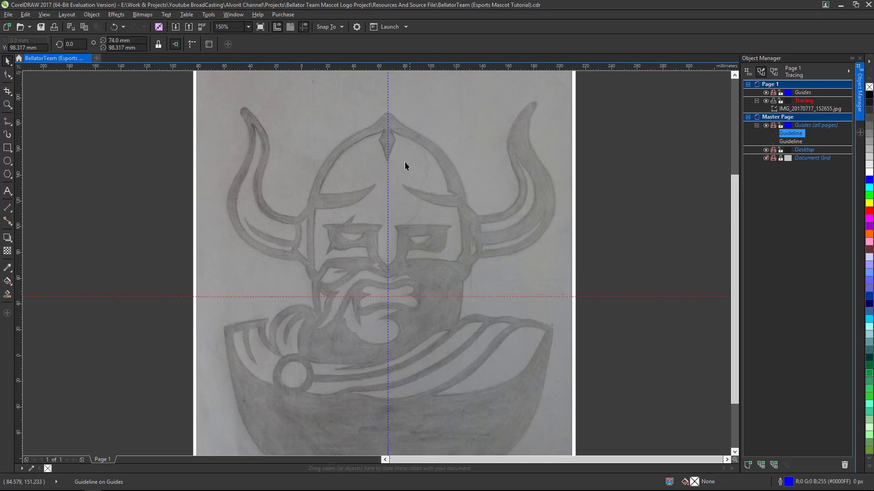
pyautogui.scroll(-3, 405, 162)
pyautogui.scroll(3, 397, 106)
pyautogui.scroll(-3, 384, 129)
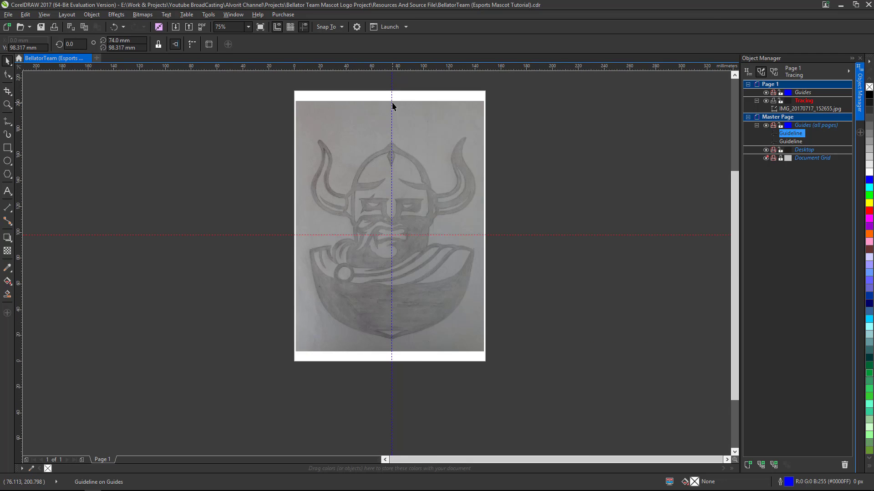
# Step: Lock the imported sketch image IMG_20170717_152655.jpg on the Tracing layer
pyautogui.scroll(3, 391, 106)
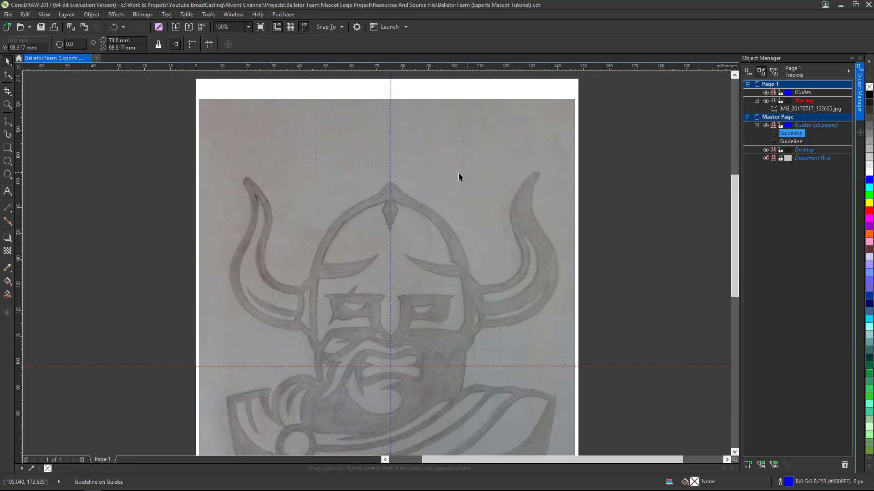
pyautogui.scroll(-3, 396, 142)
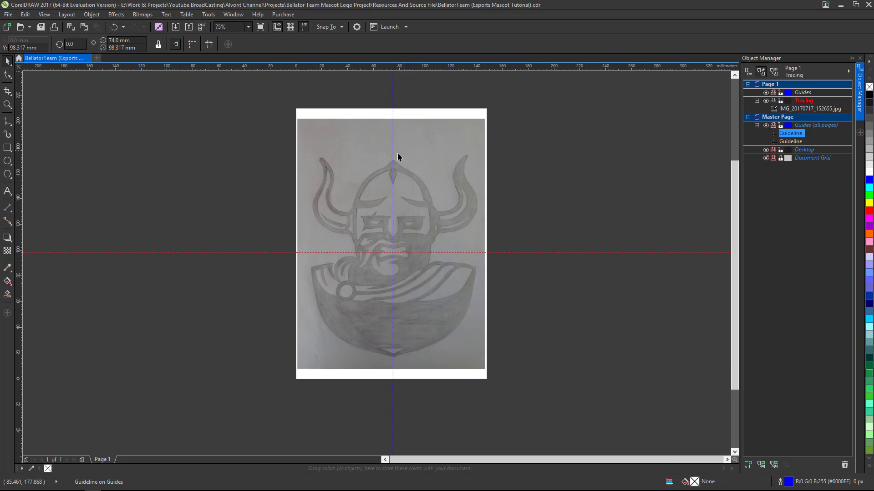
pyautogui.scroll(3, 402, 139)
pyautogui.scroll(-3, 402, 150)
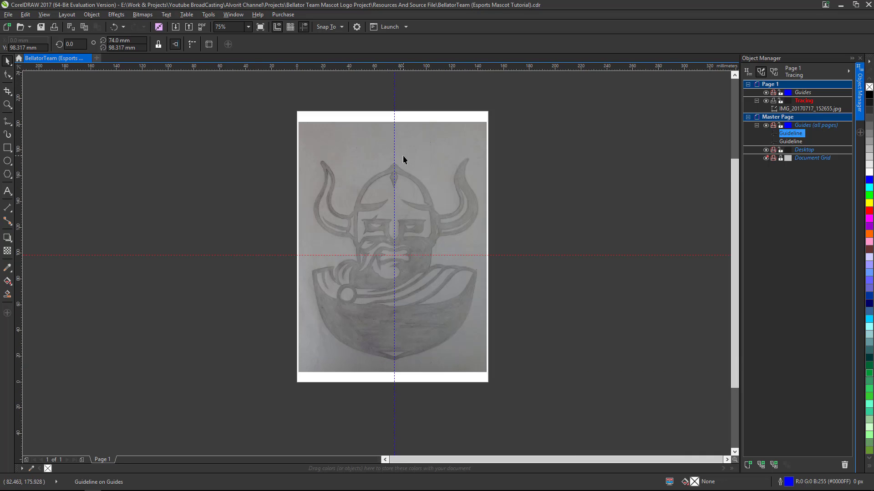
pyautogui.click(432, 150)
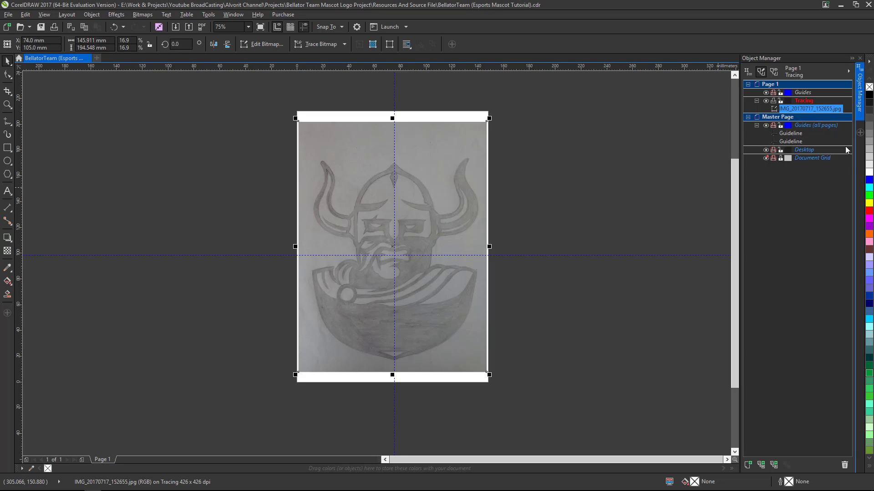
pyautogui.rightClick(796, 113)
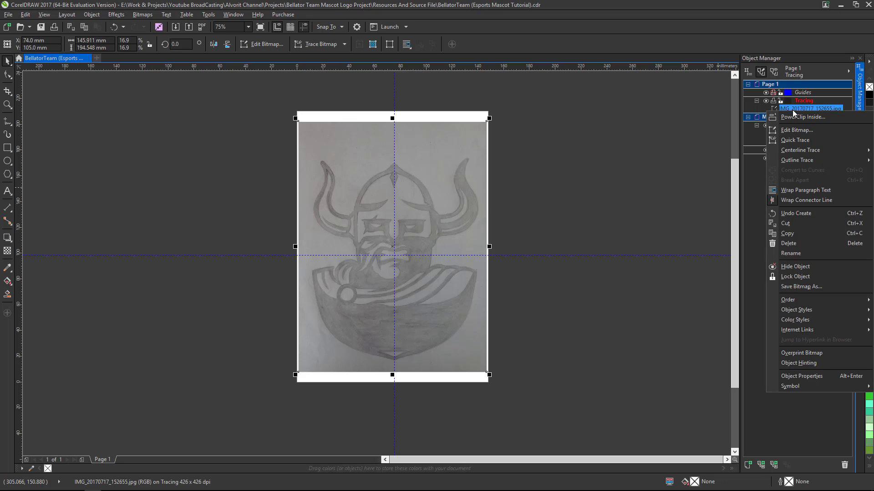
pyautogui.click(794, 277)
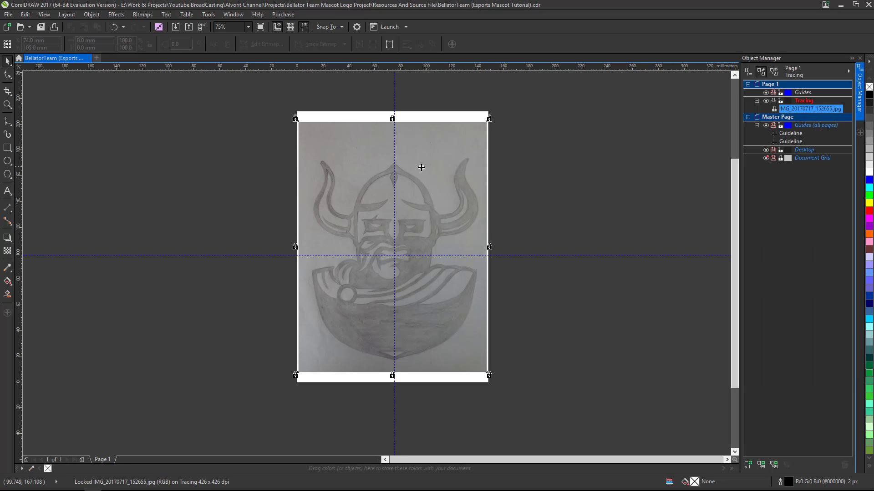
pyautogui.click(364, 167)
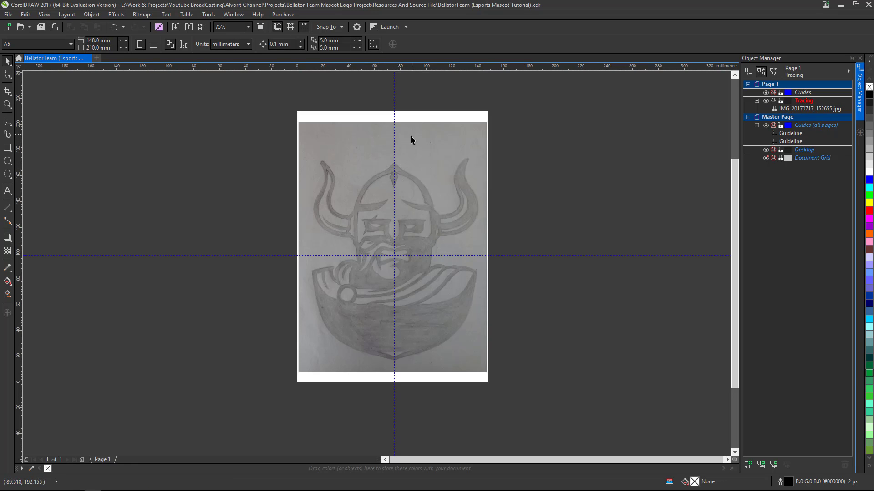
pyautogui.click(801, 108)
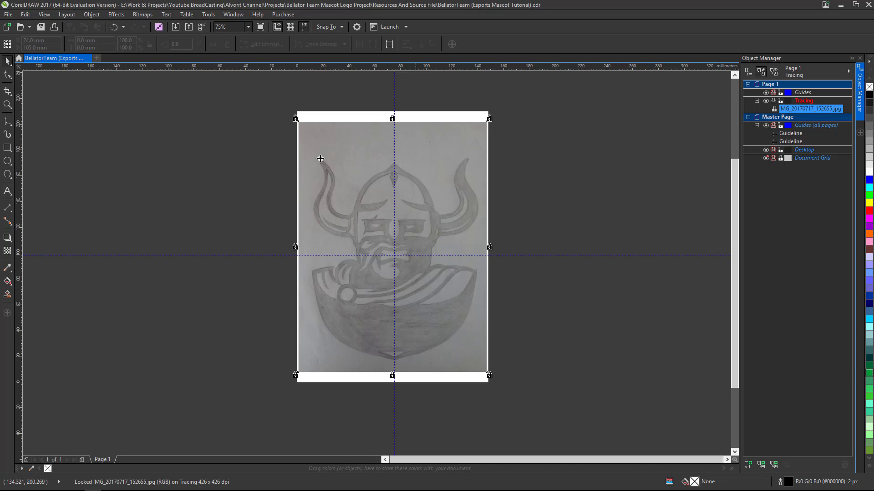
# Step: Examine the sketch's horns, helmet, eyes and beard against the guidelines before tracing
pyautogui.scroll(1, 328, 184)
pyautogui.scroll(-2, 317, 186)
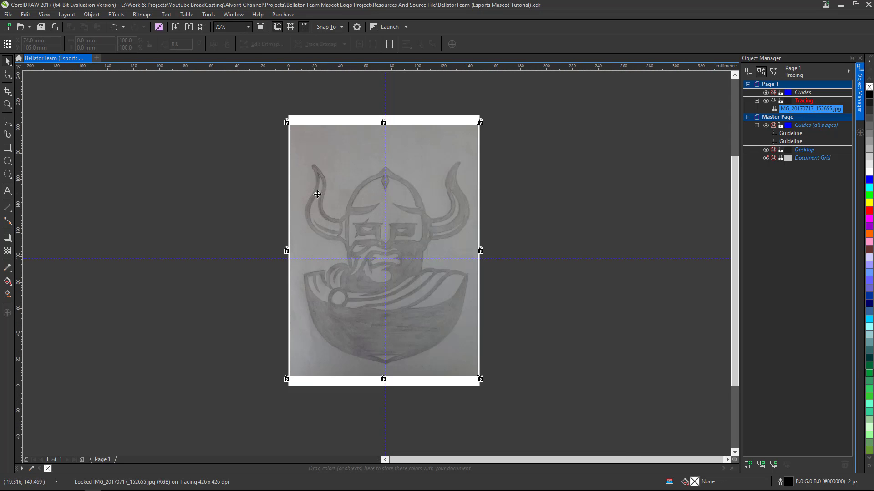
pyautogui.scroll(2, 321, 210)
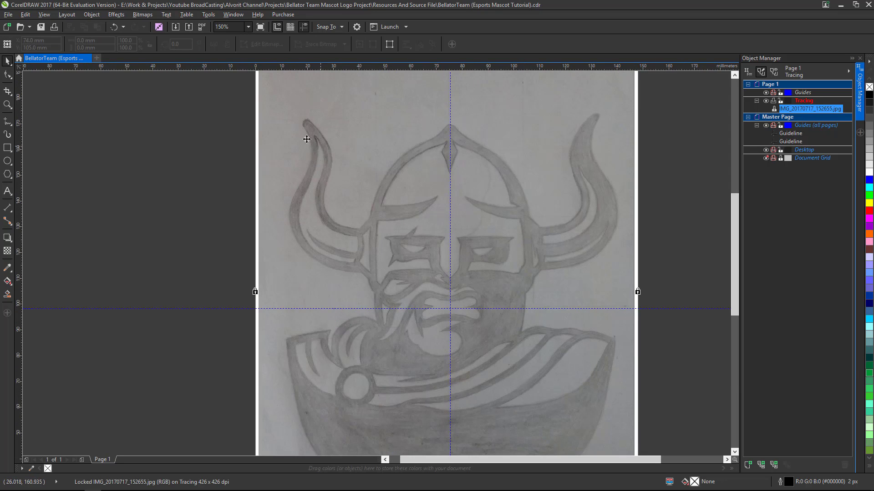
pyautogui.scroll(-2, 323, 139)
pyautogui.scroll(2, 326, 141)
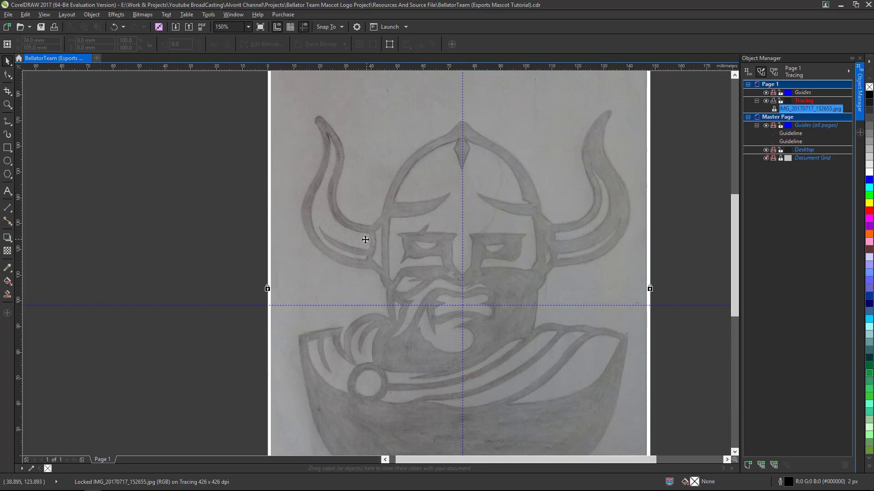
pyautogui.scroll(-2, 365, 240)
pyautogui.scroll(2, 391, 231)
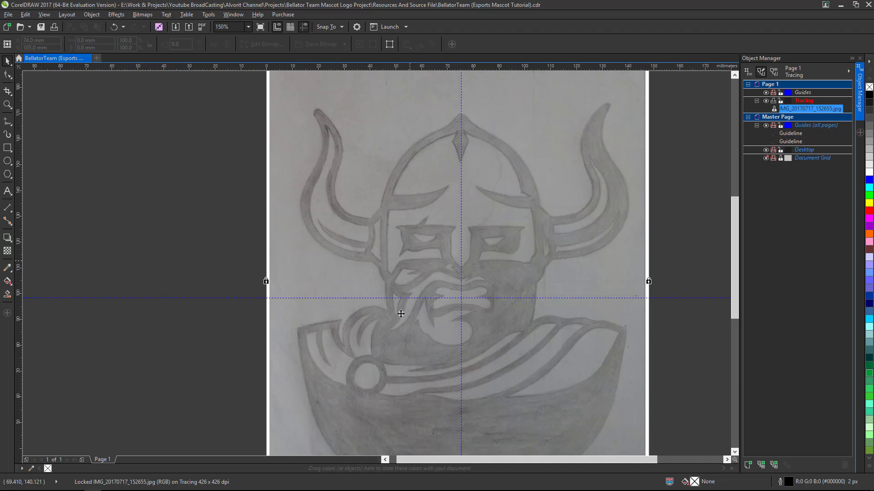
pyautogui.scroll(-2, 422, 252)
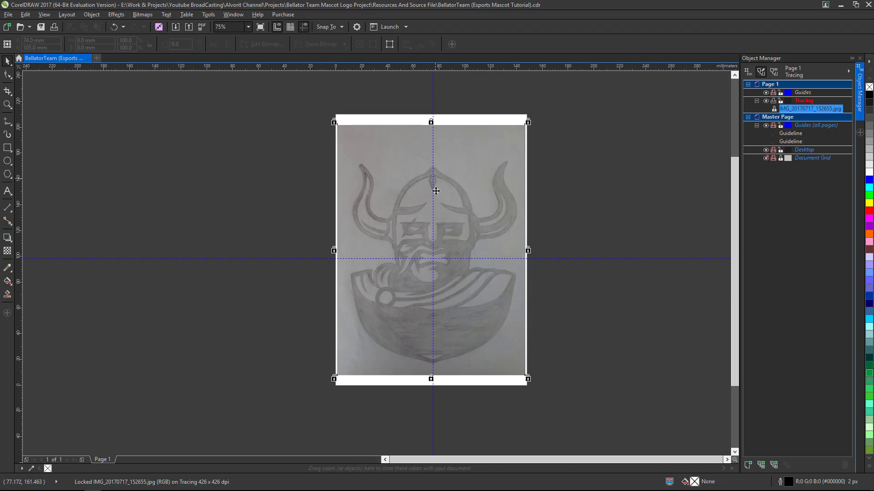
pyautogui.scroll(2, 425, 190)
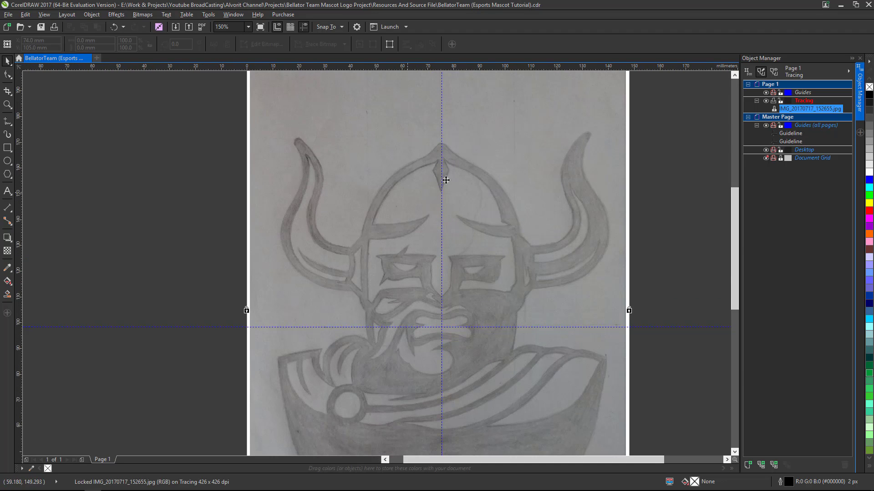
pyautogui.scroll(-2, 452, 191)
pyautogui.scroll(2, 450, 219)
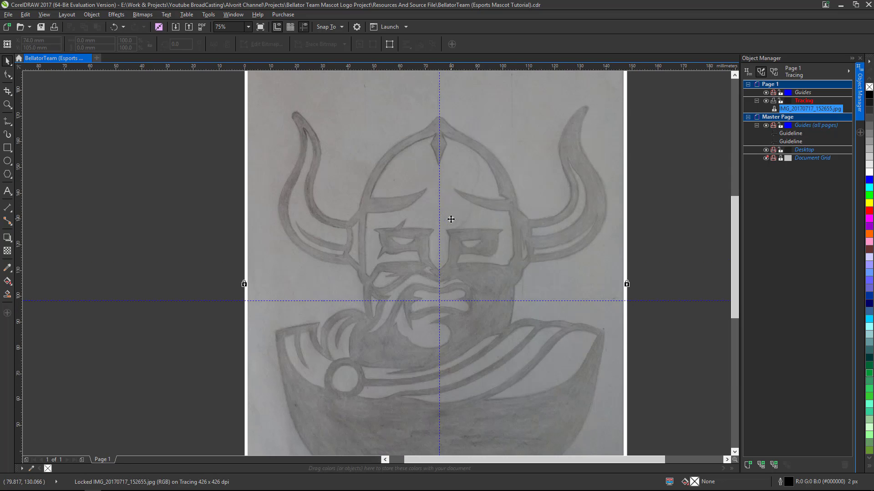
pyautogui.scroll(-2, 440, 245)
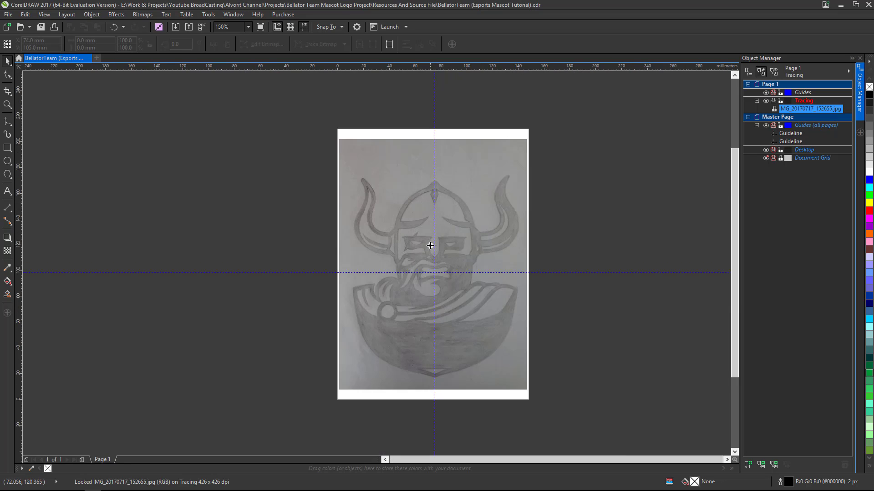
pyautogui.scroll(2, 427, 252)
pyautogui.scroll(-4, 429, 231)
pyautogui.scroll(4, 425, 235)
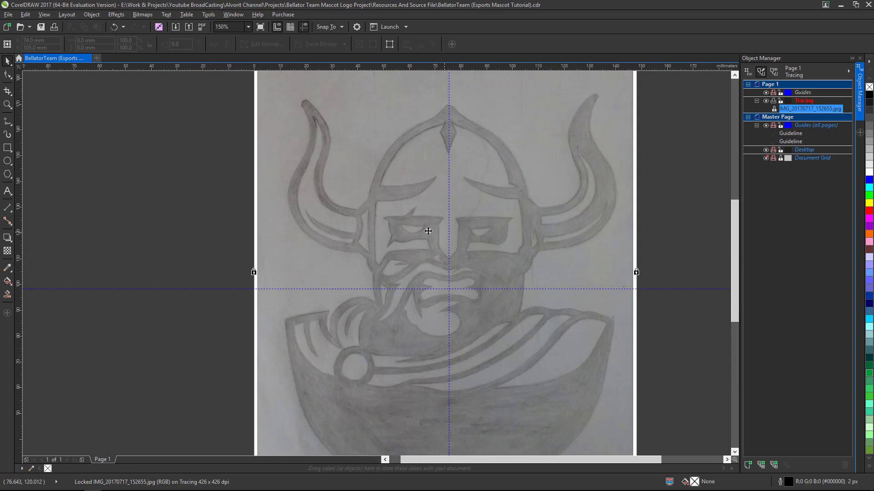
pyautogui.scroll(-2, 406, 191)
pyautogui.scroll(2, 398, 156)
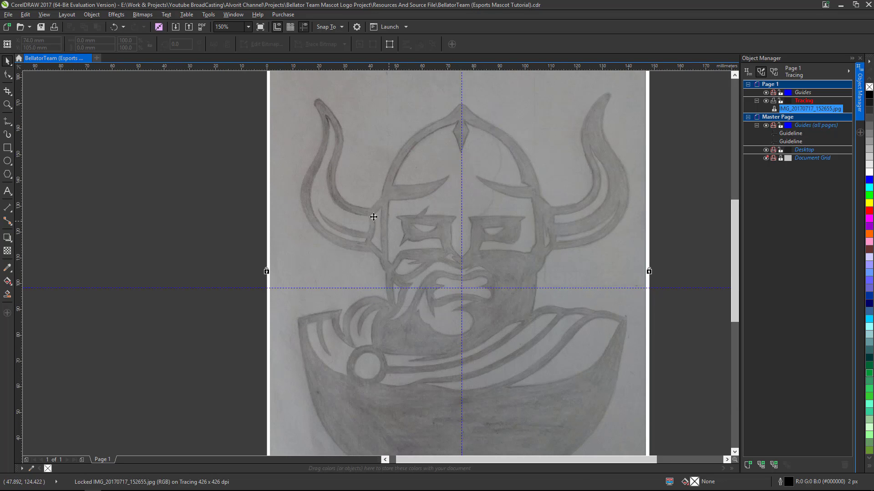
pyautogui.scroll(-2, 460, 158)
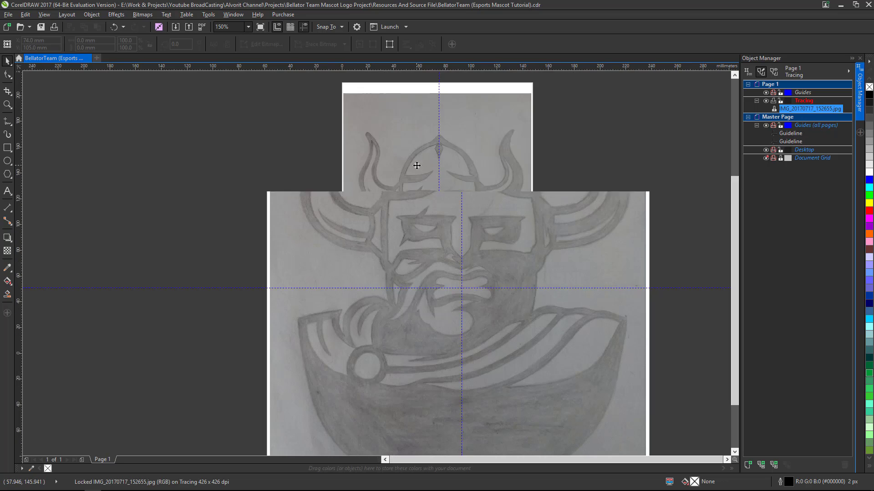
pyautogui.scroll(2, 419, 154)
pyautogui.scroll(-2, 422, 142)
pyautogui.scroll(2, 440, 143)
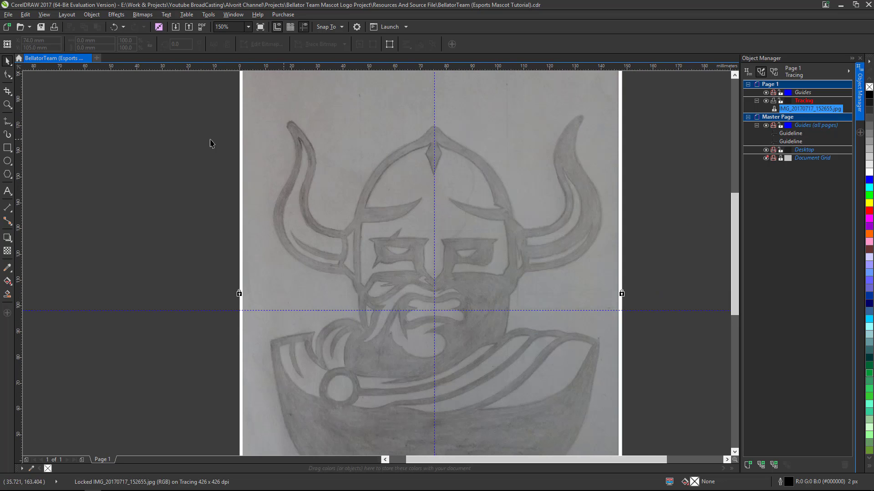
# Step: Start a Pen tool path at the tip of the sketch's left horn
pyautogui.click(11, 129)
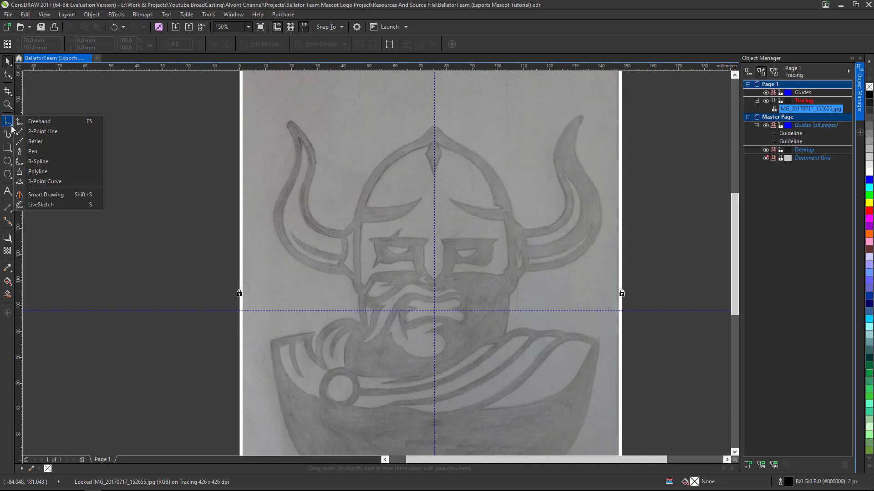
pyautogui.click(34, 152)
pyautogui.scroll(-2, 314, 150)
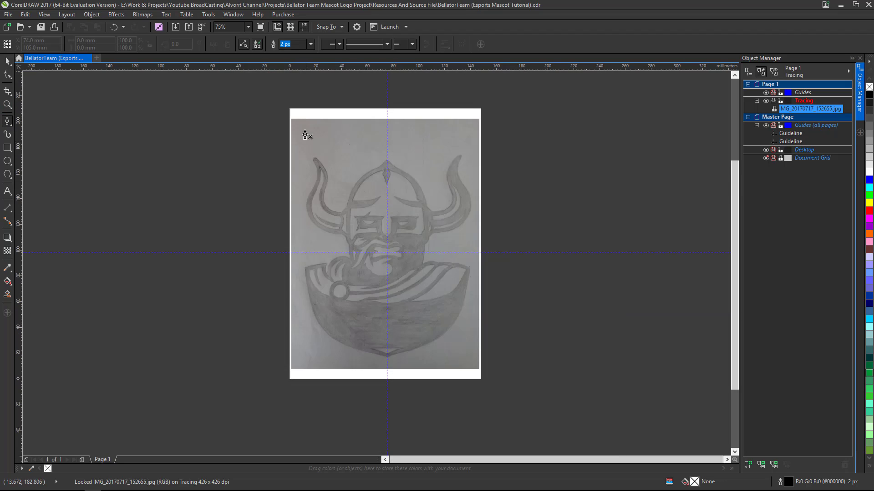
pyautogui.scroll(4, 302, 133)
pyautogui.scroll(2, 350, 250)
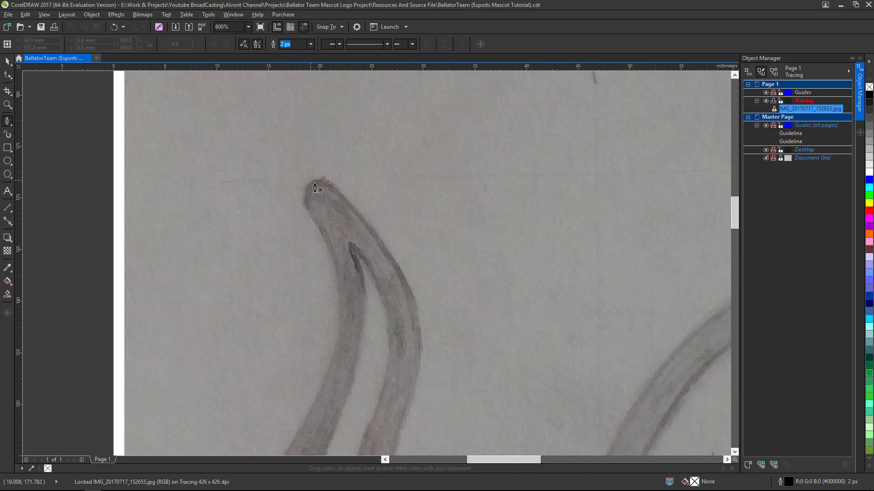
pyautogui.scroll(2, 314, 188)
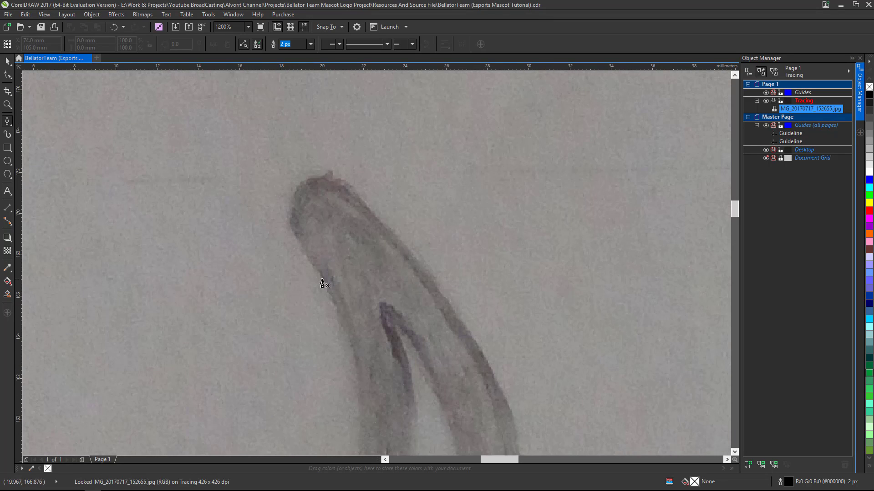
pyautogui.scroll(2, 283, 195)
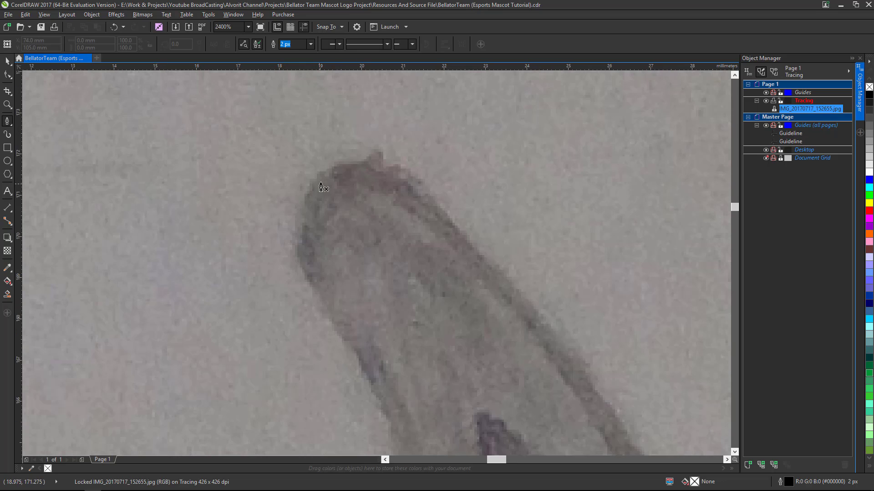
pyautogui.click(326, 171)
# Step: Add a curved segment along the outer edge of the left horn's tip, about 0.7 mm wide and 2.7 mm high
pyautogui.scroll(-3, 303, 176)
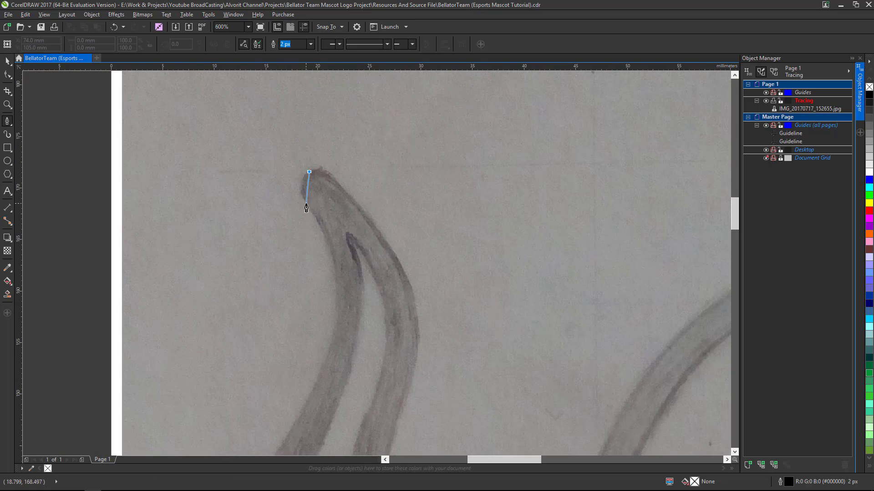
pyautogui.scroll(1, 302, 184)
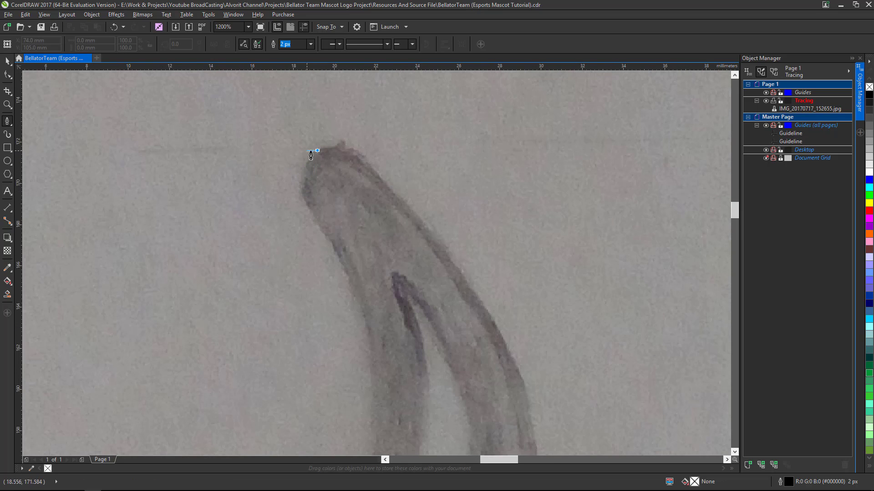
pyautogui.scroll(1, 314, 160)
pyautogui.scroll(-1, 315, 161)
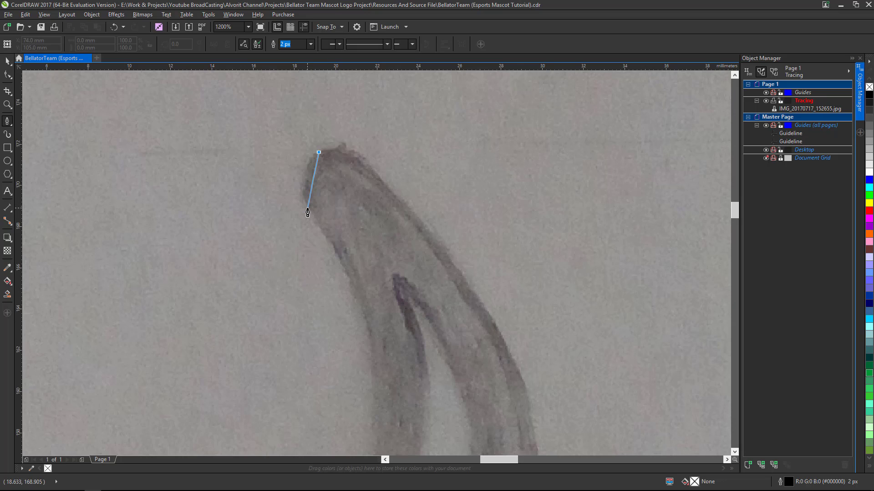
pyautogui.scroll(1, 319, 154)
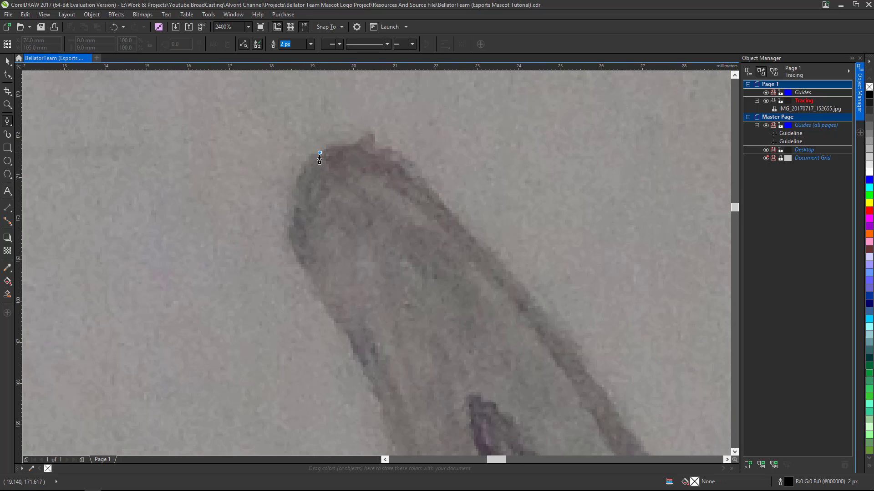
pyautogui.scroll(-2, 298, 175)
pyautogui.scroll(2, 301, 182)
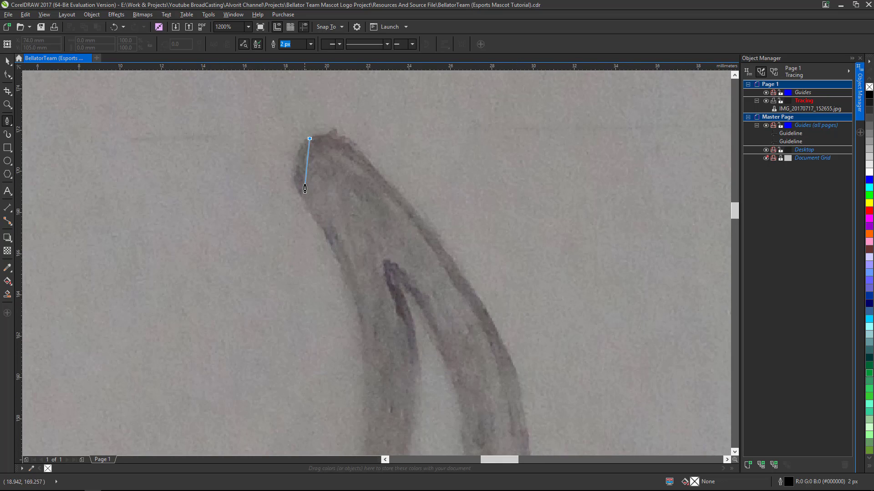
pyautogui.moveTo(304, 201); pyautogui.dragTo(337, 266)
pyautogui.scroll(-2, 333, 269)
pyautogui.scroll(2, 335, 277)
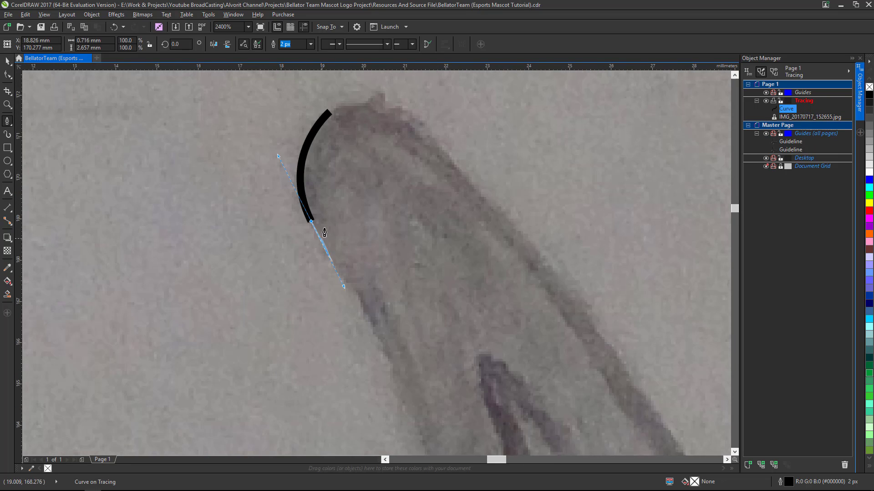
# Step: Set the outline width of the horn-tip curve to Hairline and check it against the sketch's edge
pyautogui.click(311, 44)
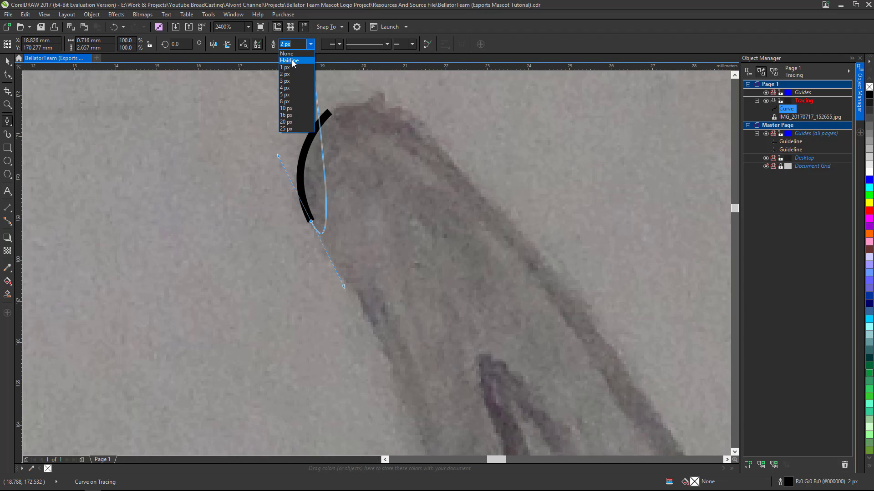
pyautogui.click(294, 61)
pyautogui.scroll(1, 319, 125)
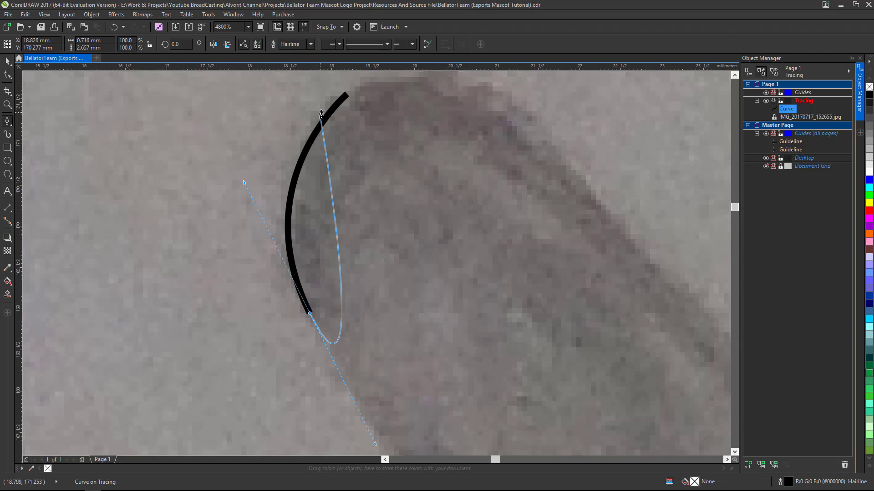
pyautogui.scroll(2, 319, 130)
pyautogui.scroll(-1, 314, 157)
pyautogui.scroll(-2, 309, 175)
pyautogui.scroll(1, 312, 205)
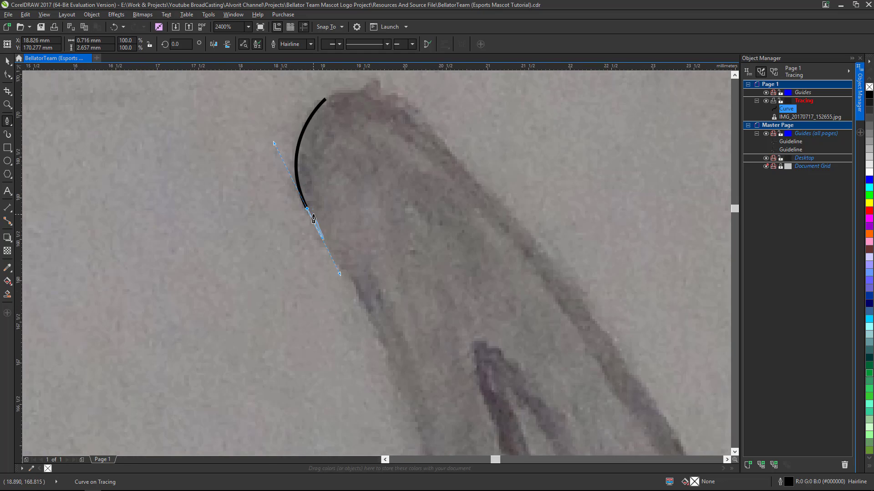
pyautogui.scroll(-1, 313, 219)
pyautogui.scroll(1, 322, 241)
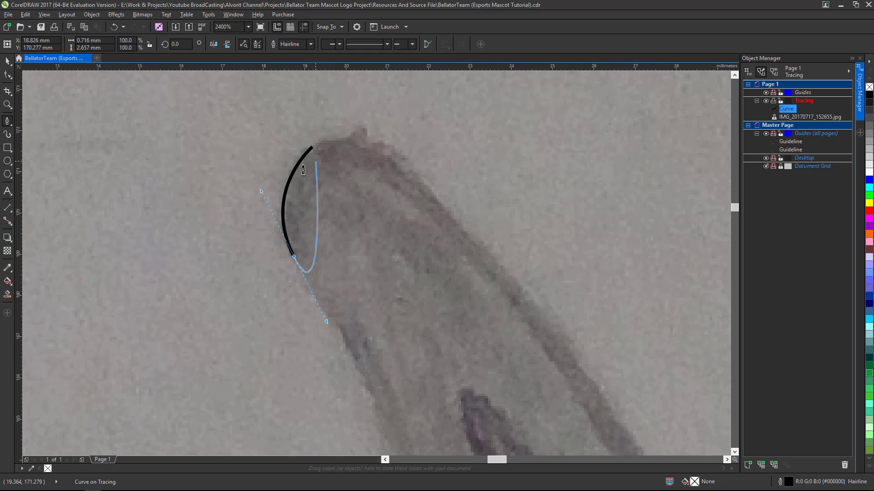
# Step: Examine the left horn's outer edge below the tip to judge where its bends call for the next node
pyautogui.scroll(-3, 326, 239)
pyautogui.scroll(2, 327, 239)
pyautogui.scroll(-2, 328, 240)
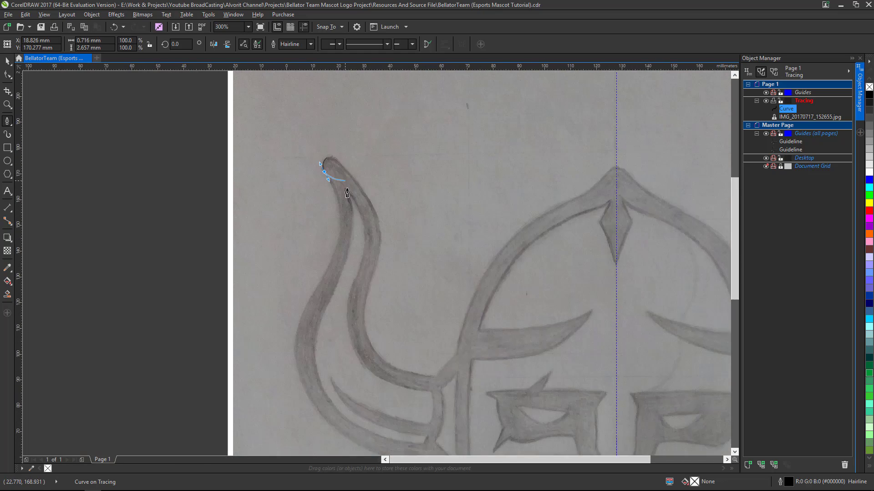
pyautogui.scroll(1, 328, 241)
pyautogui.scroll(-1, 329, 241)
pyautogui.scroll(1, 337, 241)
pyautogui.scroll(-2, 345, 242)
pyautogui.scroll(2, 359, 234)
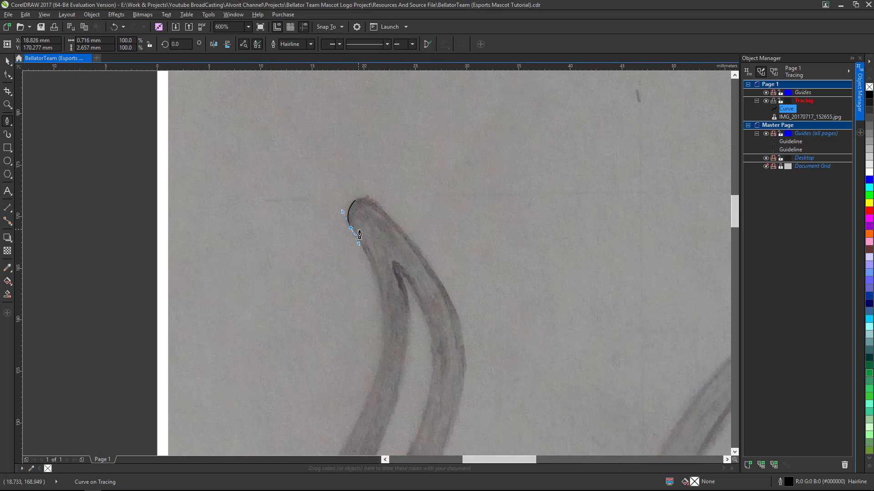
pyautogui.scroll(1, 353, 222)
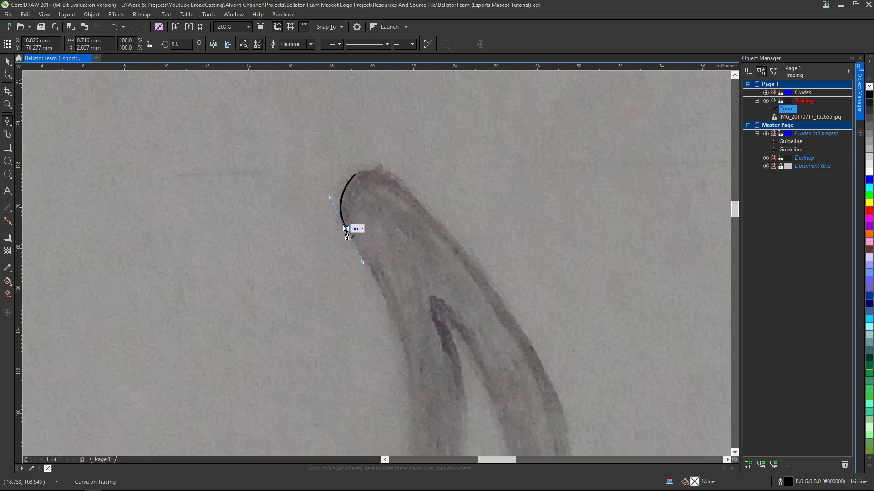
pyautogui.scroll(-2, 349, 227)
pyautogui.scroll(2, 355, 210)
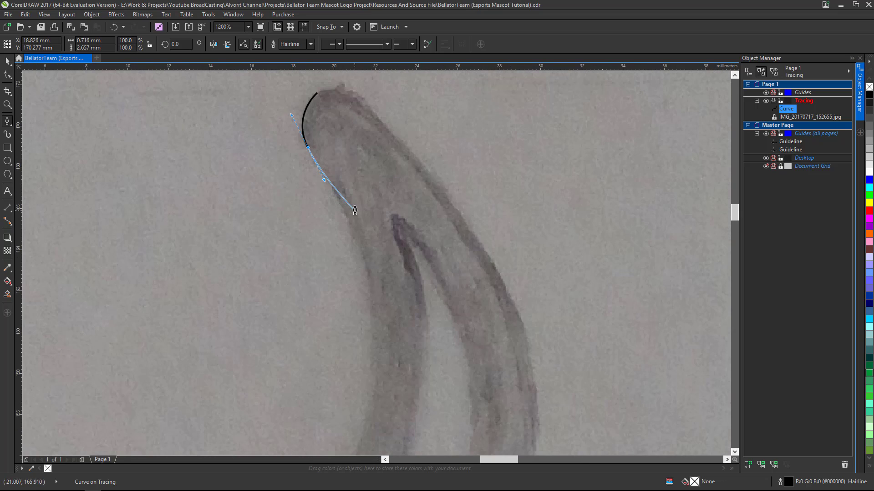
pyautogui.scroll(-2, 332, 155)
pyautogui.scroll(2, 335, 159)
pyautogui.scroll(-1, 351, 214)
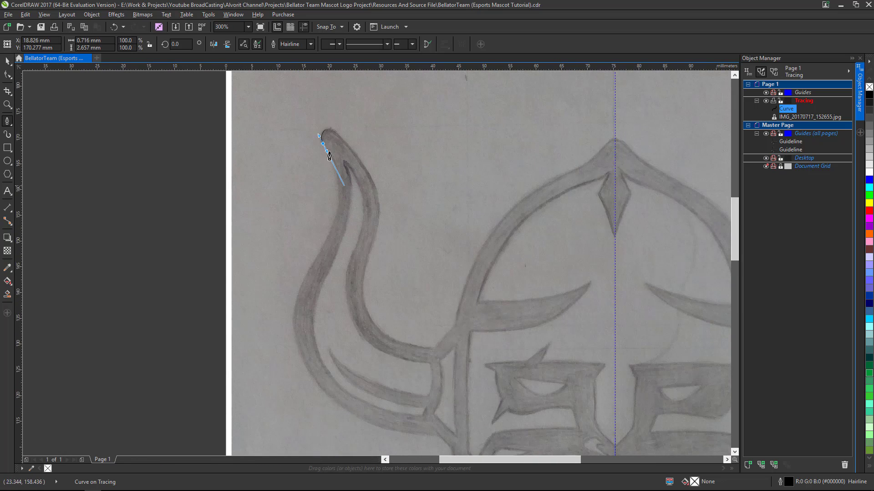
pyautogui.scroll(1, 346, 173)
pyautogui.scroll(-2, 355, 191)
pyautogui.scroll(2, 353, 191)
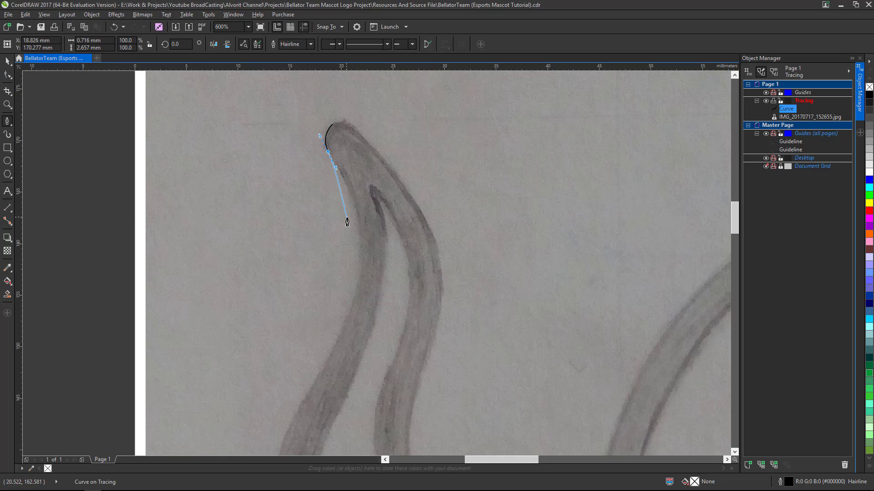
# Step: Add a curved segment down the upper outer edge of the left horn, extending the path to about 3.3 mm wide and 23 mm high
pyautogui.scroll(-2, 375, 249)
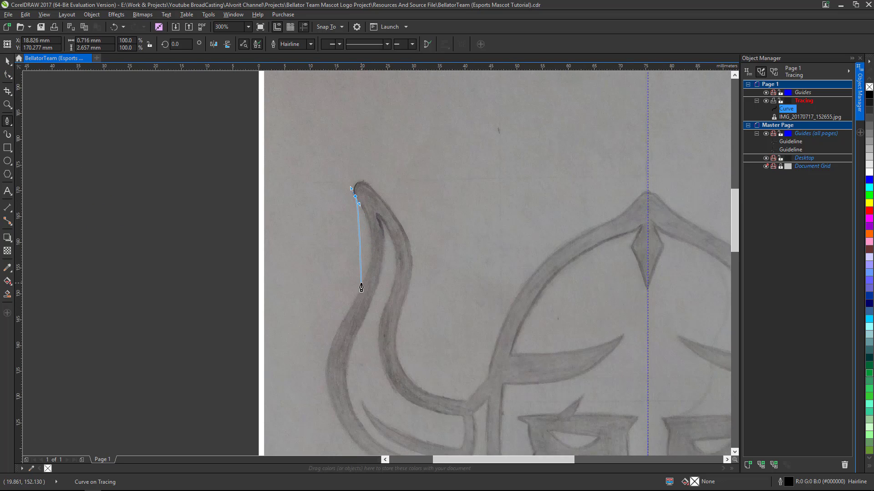
pyautogui.scroll(2, 355, 297)
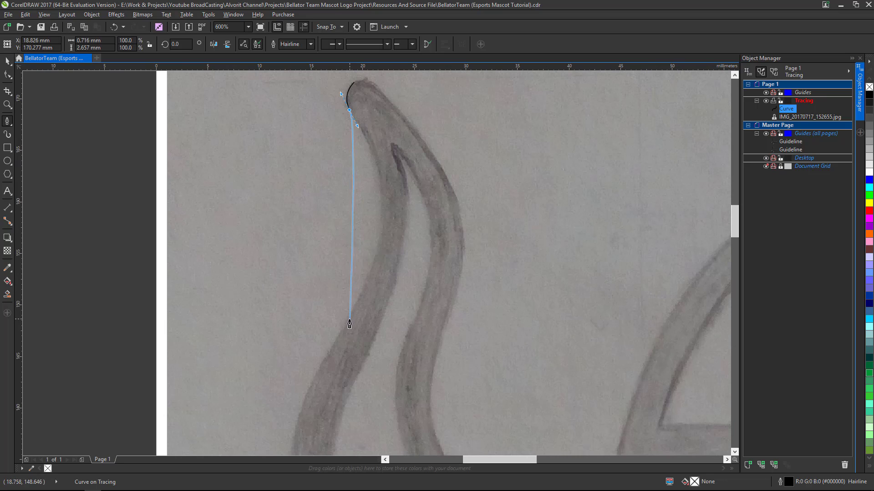
pyautogui.moveTo(348, 320); pyautogui.dragTo(279, 443)
# Step: Add a curved segment around the horn's outer bend to its underside, extending the path to about 13 mm wide and 56.7 mm high
pyautogui.scroll(-3, 327, 269)
pyautogui.scroll(2, 346, 310)
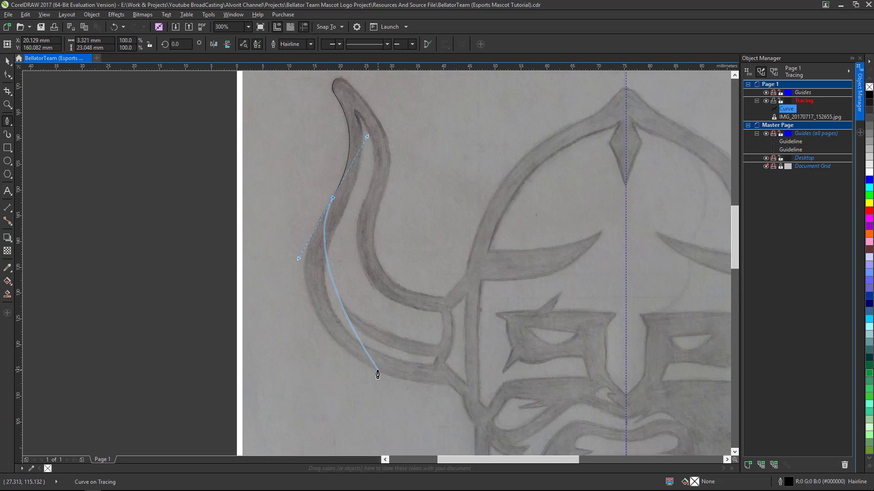
pyautogui.moveTo(377, 372); pyautogui.dragTo(464, 423)
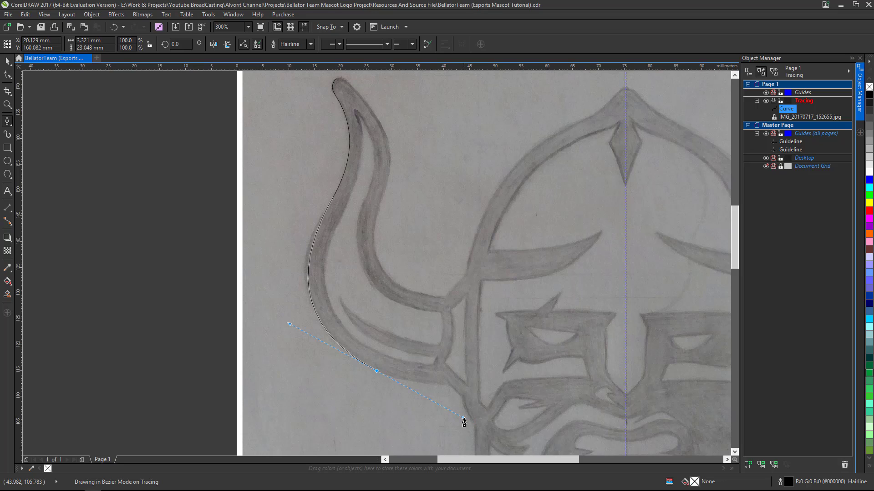
pyautogui.moveTo(464, 422)
pyautogui.mouseDown()
pyautogui.moveTo(449, 417)
pyautogui.moveTo(457, 411)
pyautogui.mouseUp()
pyautogui.moveTo(457, 411)
pyautogui.mouseDown()
pyautogui.moveTo(484, 424)
pyautogui.moveTo(438, 412)
pyautogui.moveTo(460, 419)
pyautogui.mouseUp()
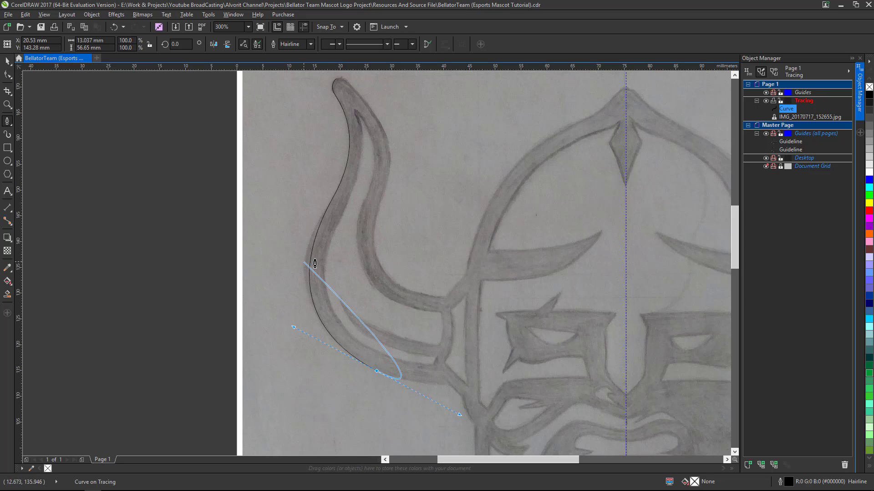
# Step: Remove the last node's forward handle and add a curved segment along the horn's underside to the helmet, making the path about 27.4 mm wide
pyautogui.scroll(-2, 364, 342)
pyautogui.scroll(2, 365, 345)
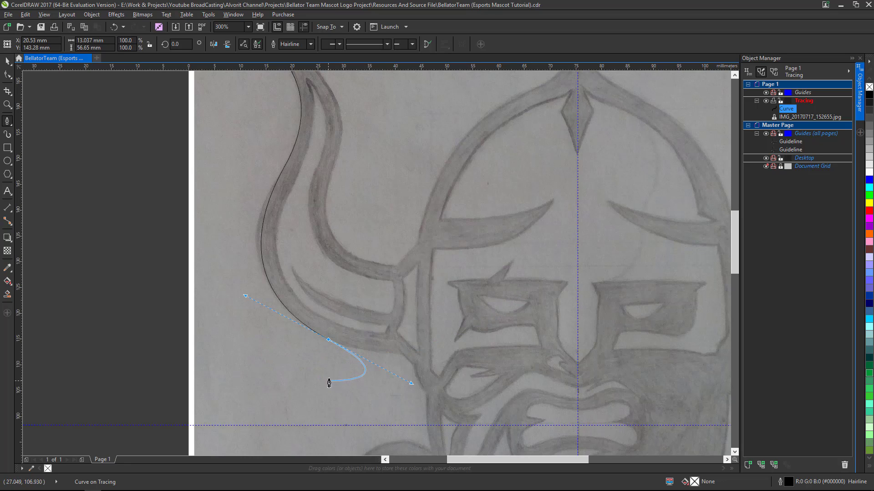
pyautogui.click(329, 341)
pyautogui.scroll(2, 403, 370)
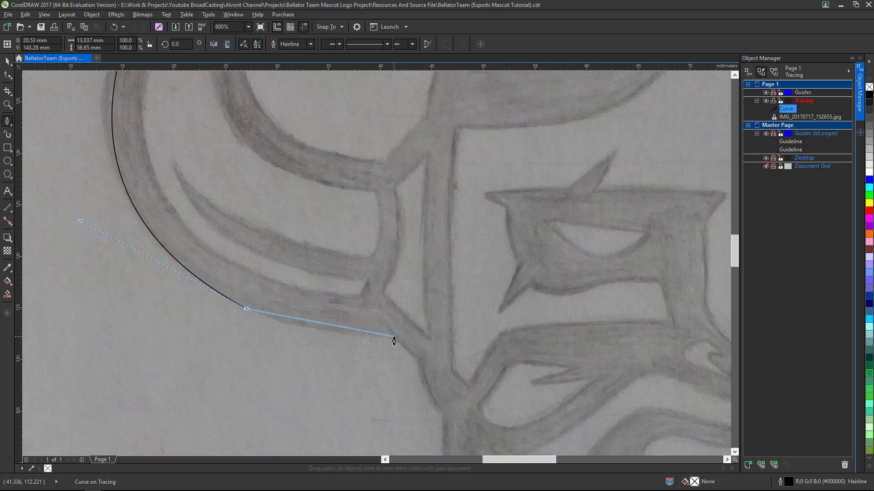
pyautogui.moveTo(395, 341); pyautogui.dragTo(460, 336)
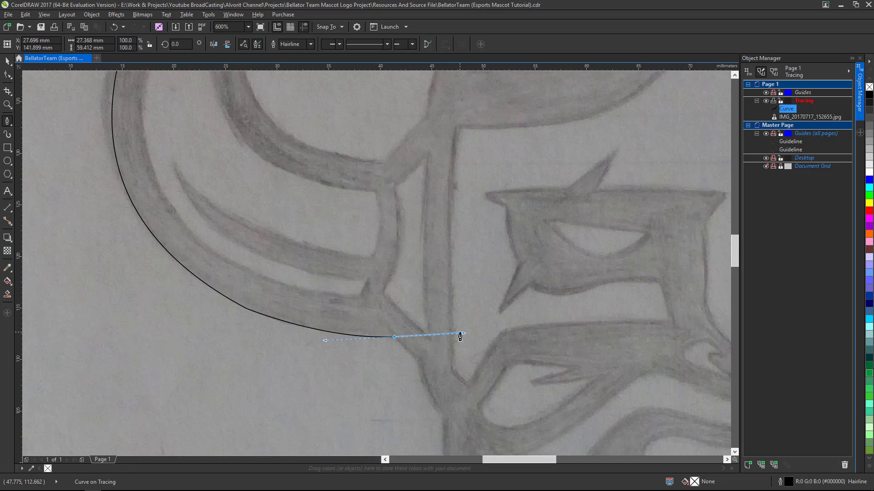
# Step: Remove the forward handle at the horn's lower base corner and add a short segment down the helmet's edge, making the path about 30 mm wide
pyautogui.scroll(1, 245, 315)
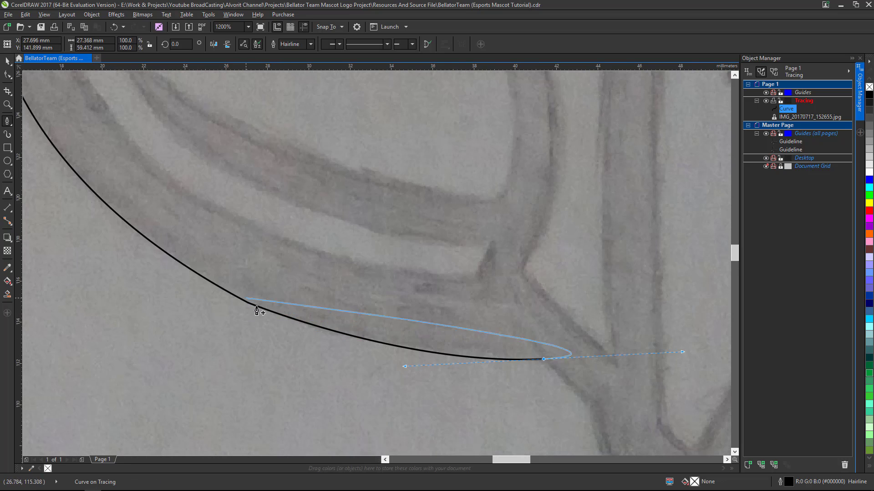
pyautogui.scroll(-1, 281, 326)
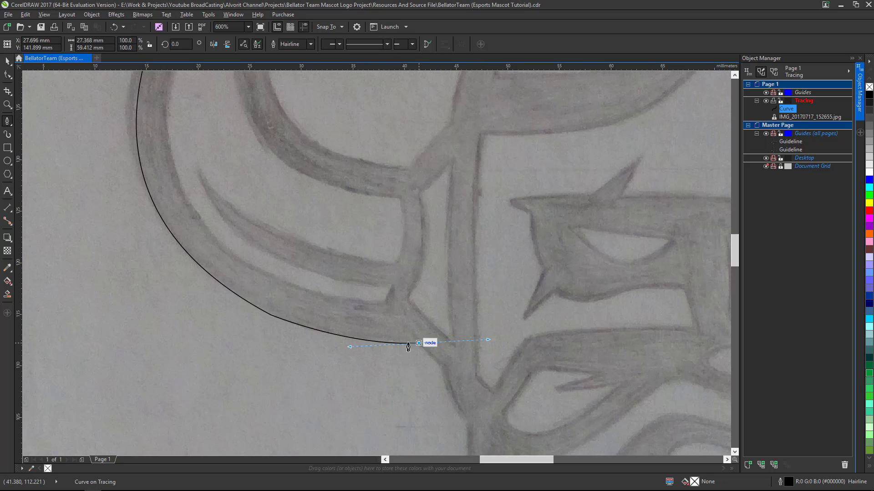
pyautogui.scroll(1, 440, 351)
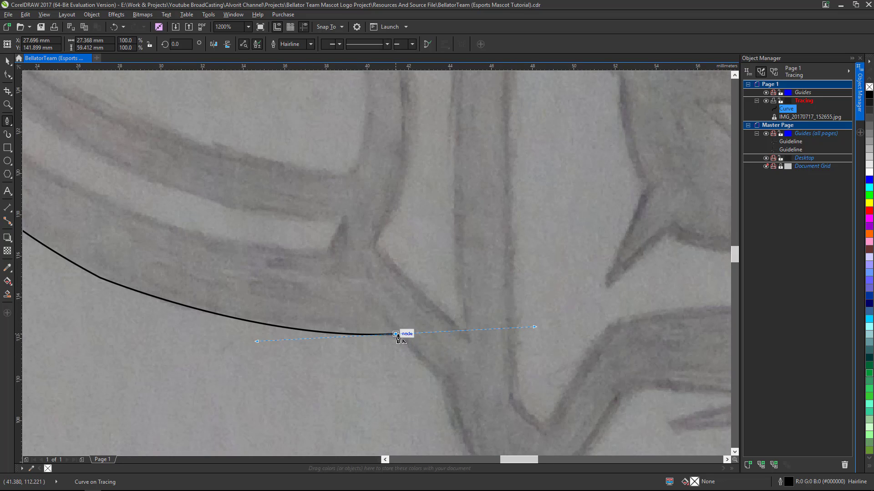
pyautogui.click(395, 335)
pyautogui.scroll(-1, 449, 381)
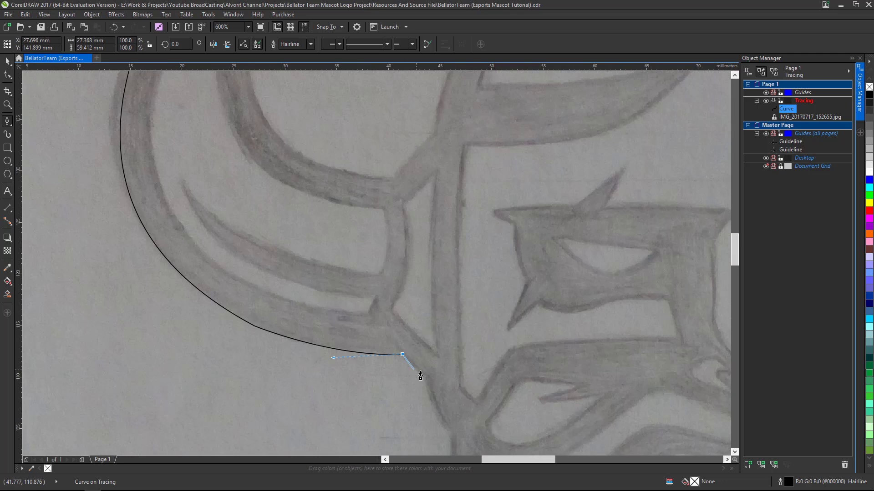
pyautogui.scroll(1, 437, 385)
pyautogui.moveTo(439, 391); pyautogui.dragTo(468, 420)
pyautogui.scroll(-1, 433, 414)
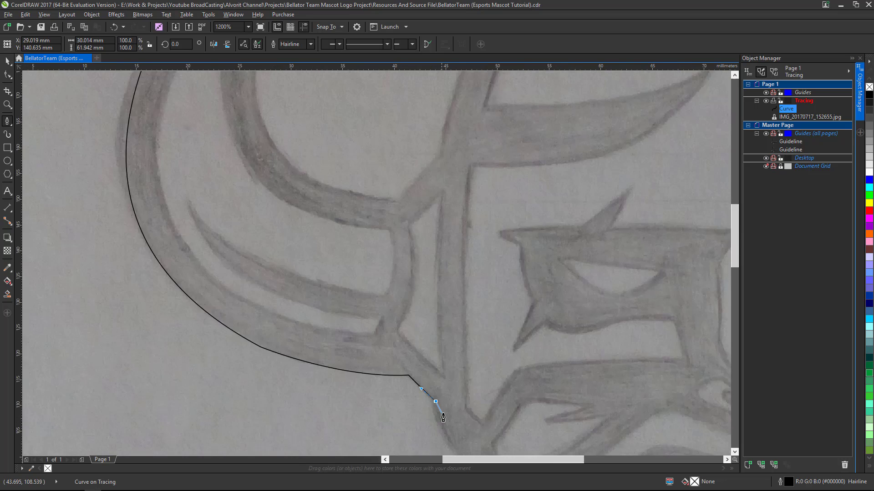
# Step: Add rough segments through the inside of the helmet, past the eye and up to the brow, extending the path to about 39.7 mm wide
pyautogui.scroll(-2, 443, 418)
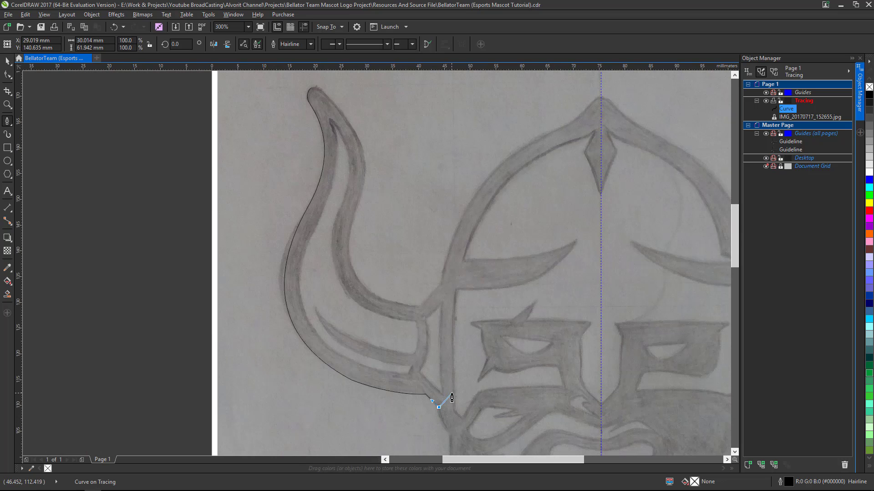
pyautogui.click(481, 384)
pyautogui.click(488, 361)
pyautogui.click(473, 335)
pyautogui.moveTo(462, 303); pyautogui.dragTo(457, 285)
# Step: Add a straight segment to the helmet's outer edge and a curved one down to the upper corner of the horn's base
pyautogui.scroll(2, 452, 285)
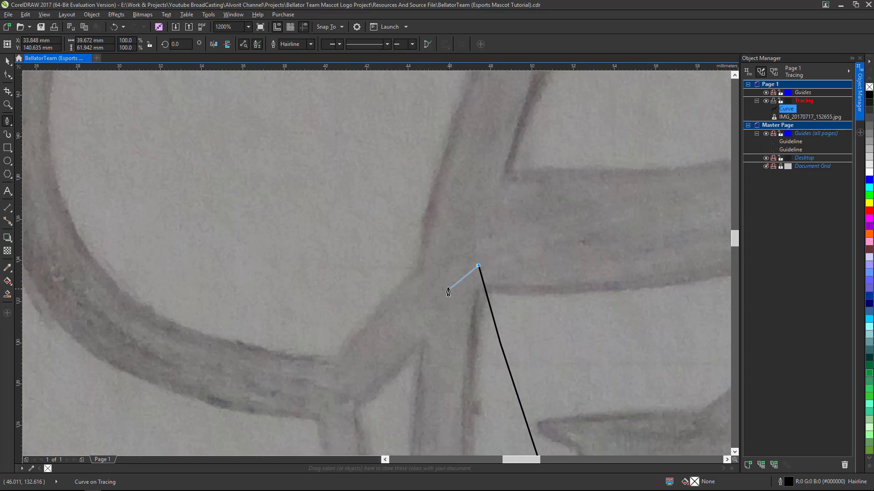
pyautogui.click(419, 271)
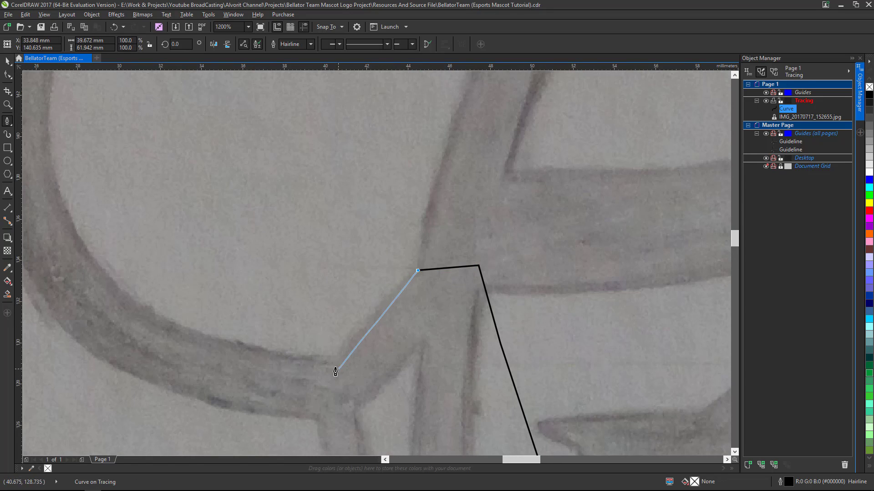
pyautogui.moveTo(326, 387); pyautogui.dragTo(318, 398)
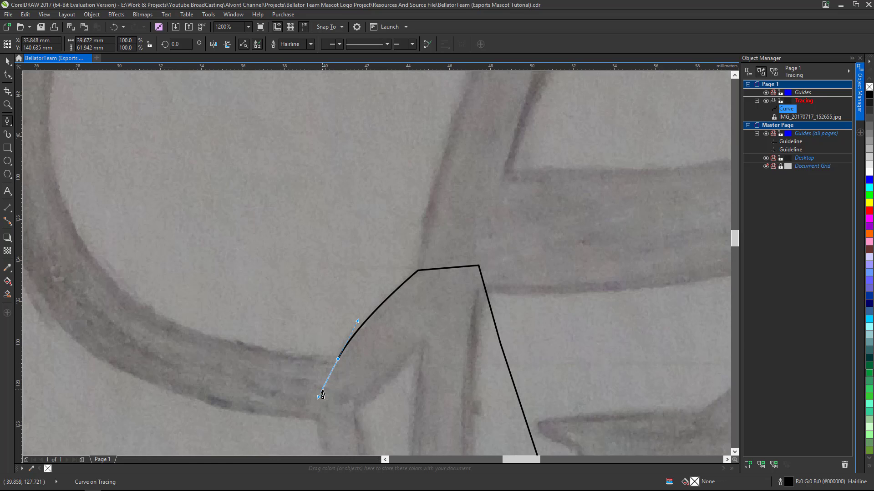
pyautogui.scroll(-3, 337, 364)
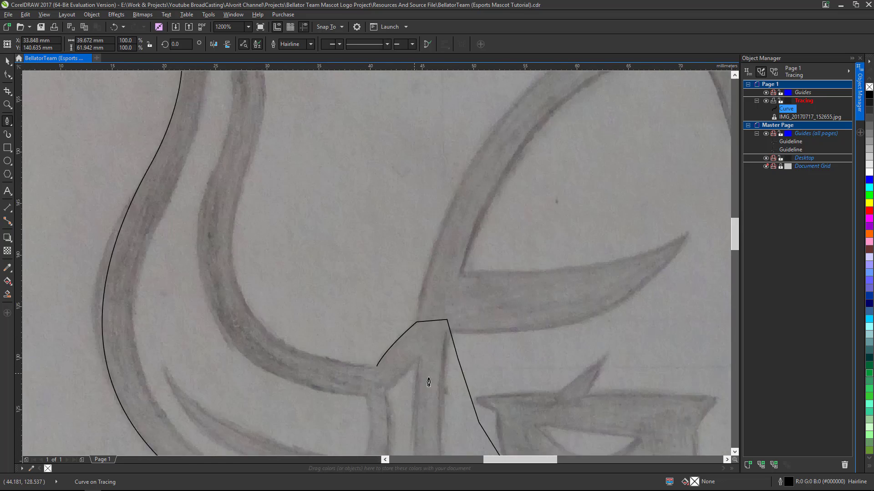
# Step: Add a curved segment around the lower inner bend of the left horn, from its base corner up the inner edge
pyautogui.scroll(1, 391, 377)
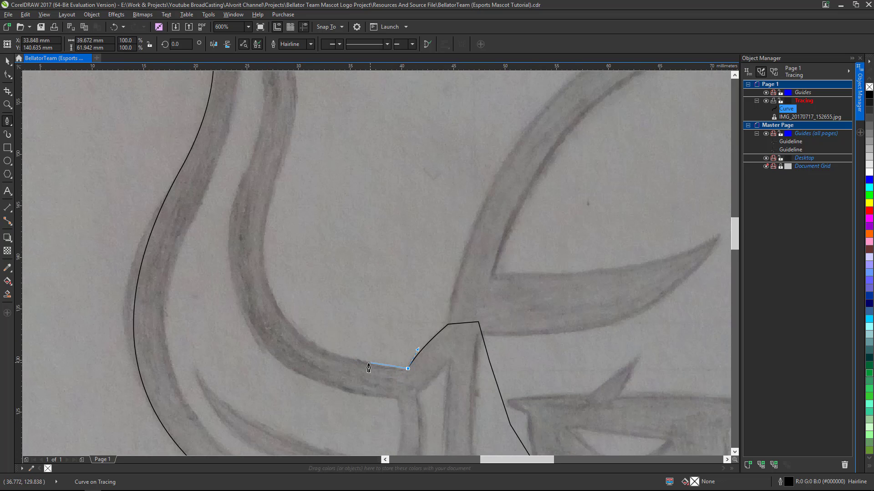
pyautogui.scroll(-1, 367, 365)
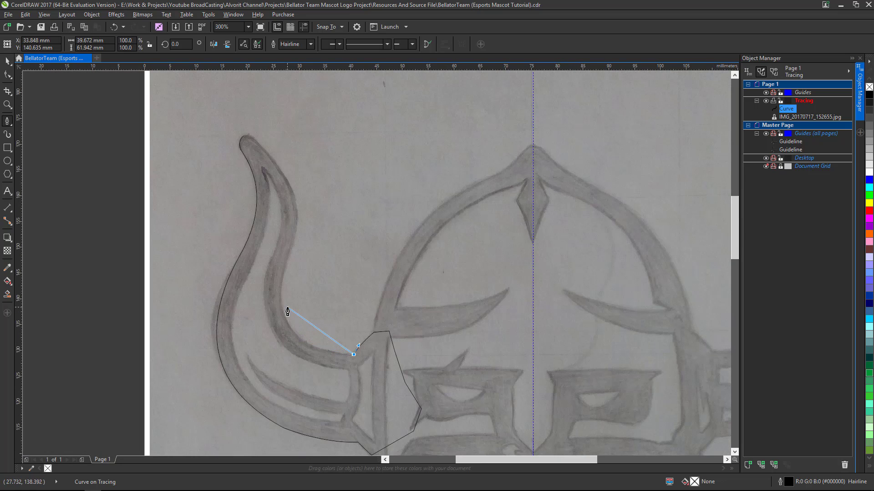
pyautogui.scroll(1, 290, 308)
pyautogui.scroll(-1, 289, 277)
pyautogui.scroll(1, 284, 280)
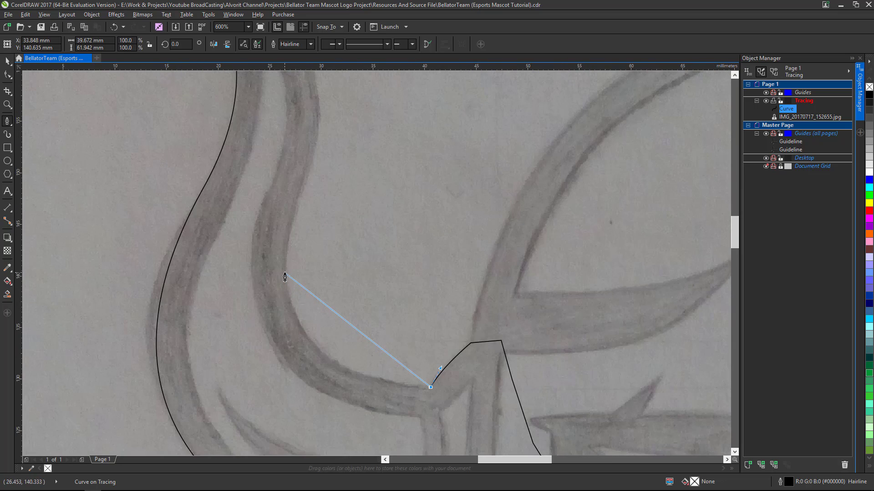
pyautogui.moveTo(285, 273); pyautogui.dragTo(288, 158)
# Step: Add a curved segment up the horn's inner edge to just below the tip, following its outward bulge
pyautogui.scroll(-4, 312, 182)
pyautogui.scroll(4, 301, 128)
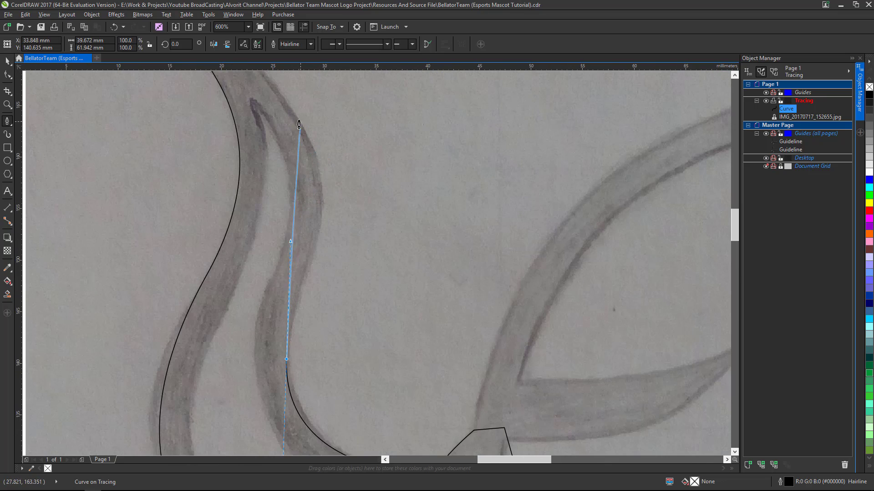
pyautogui.scroll(-3, 285, 171)
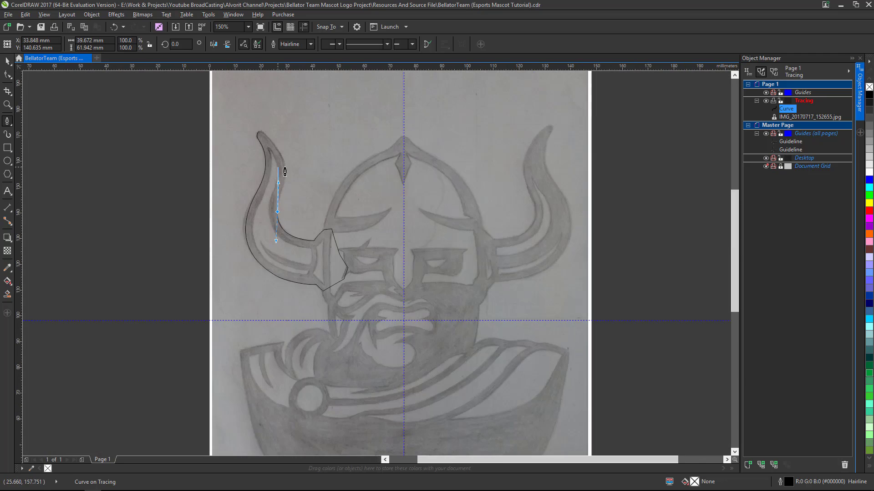
pyautogui.scroll(3, 284, 171)
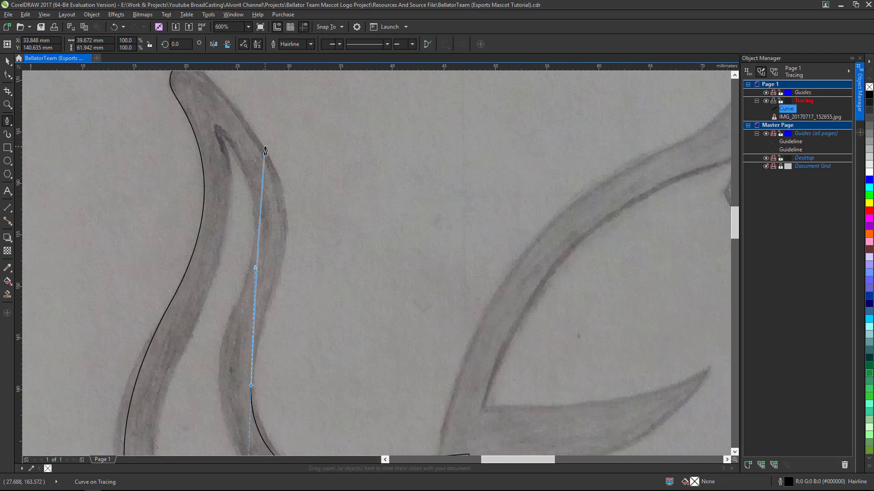
pyautogui.moveTo(266, 151)
pyautogui.mouseDown()
pyautogui.moveTo(220, 72)
pyautogui.moveTo(232, 169)
pyautogui.moveTo(215, 116)
pyautogui.moveTo(218, 94)
pyautogui.moveTo(203, 92)
pyautogui.mouseUp()
# Step: Close the horn outline with a rounded curve over the tip to the starting node, making the shape about 39.7 mm wide and 62.5 mm high
pyautogui.scroll(-2, 228, 172)
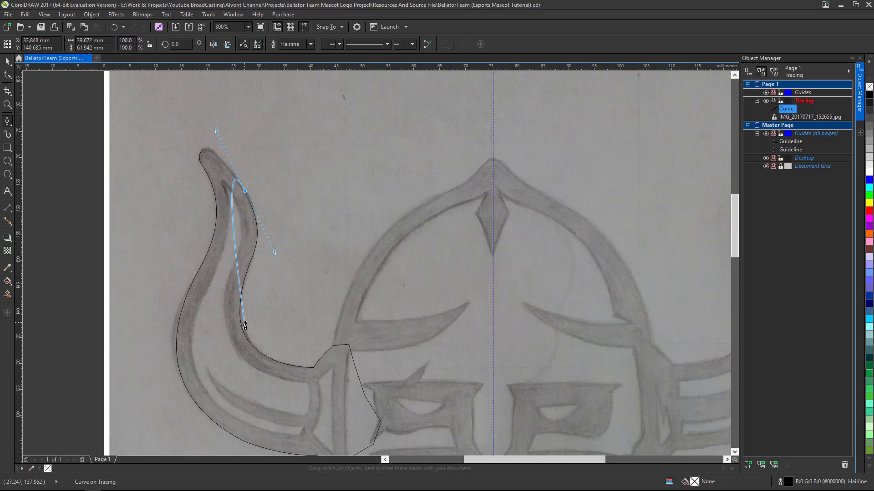
pyautogui.scroll(3, 199, 137)
pyautogui.scroll(-1, 236, 230)
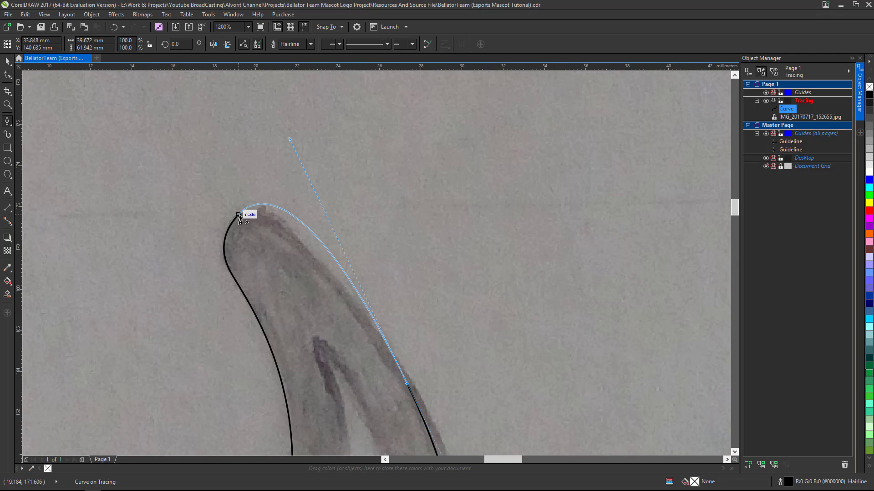
pyautogui.click(237, 218)
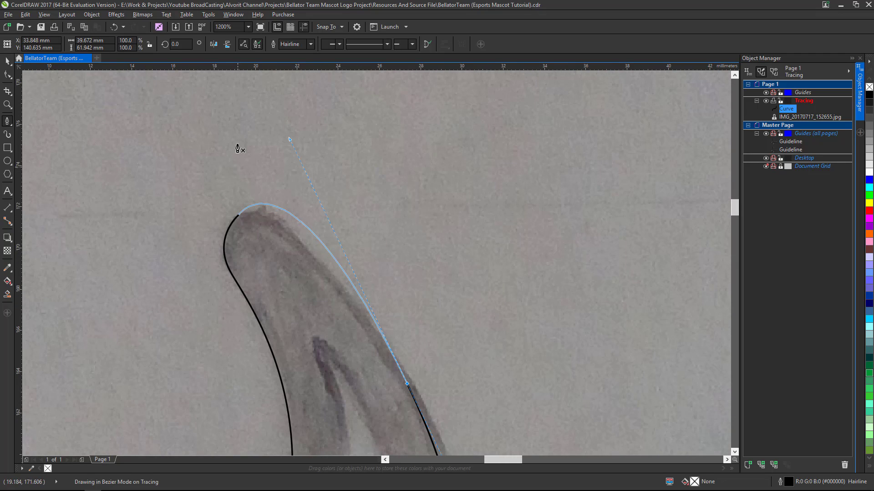
pyautogui.scroll(-1, 250, 208)
pyautogui.scroll(1, 254, 211)
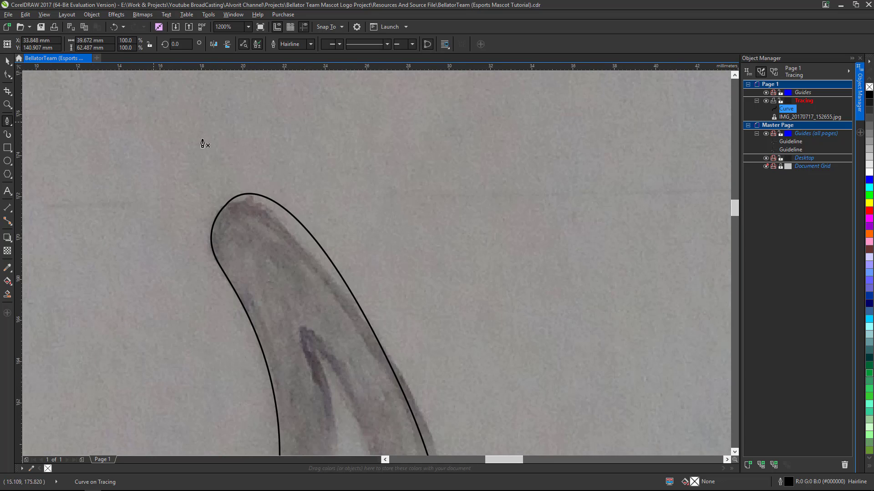
pyautogui.scroll(-3, 319, 250)
pyautogui.scroll(-1, 300, 244)
pyautogui.scroll(1, 308, 273)
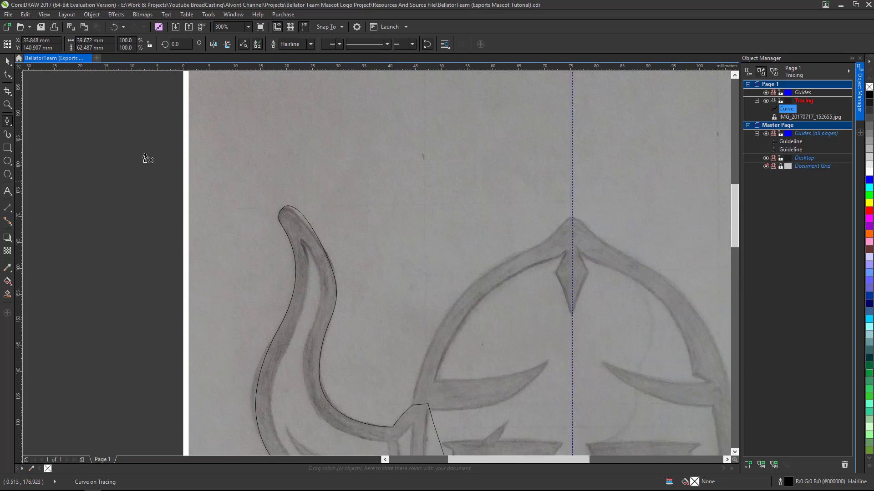
# Step: With the Shape tool, shorten the upper handle of the node below the left horn's tip so the curve follows the sketch more closely
pyautogui.click(7, 75)
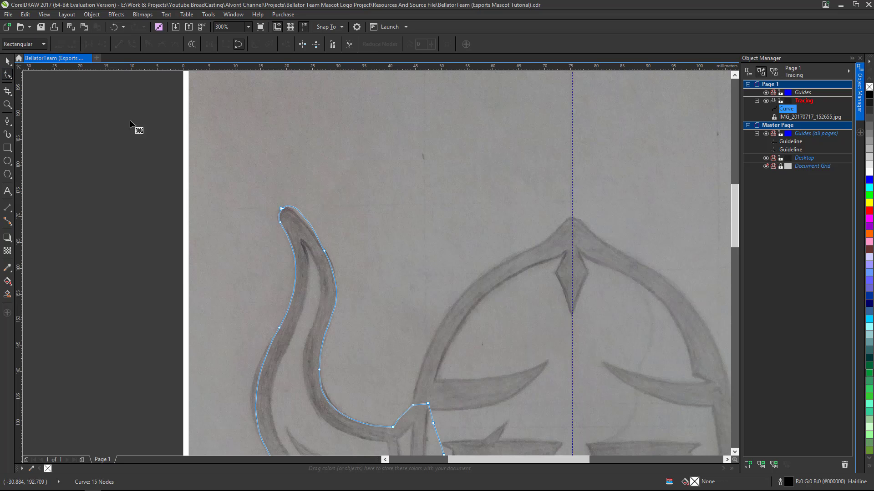
pyautogui.scroll(1, 311, 232)
pyautogui.scroll(1, 271, 202)
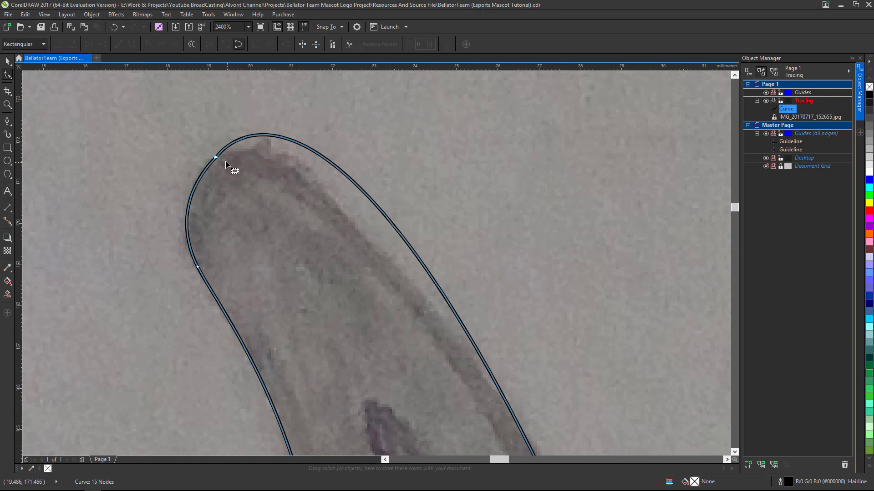
pyautogui.scroll(-1, 225, 160)
pyautogui.scroll(1, 231, 159)
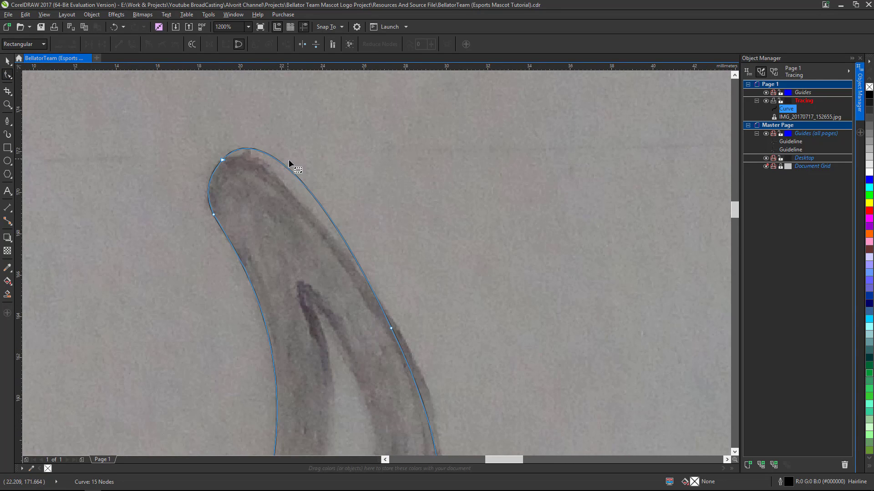
pyautogui.click(392, 329)
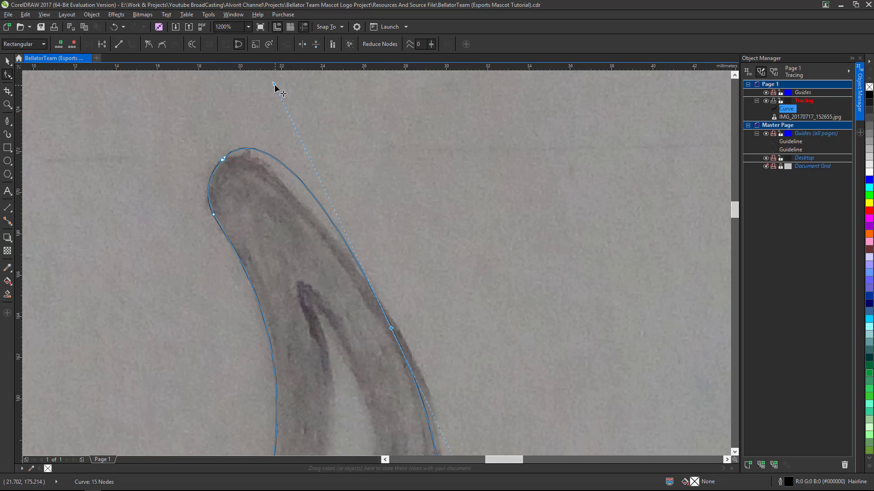
pyautogui.moveTo(274, 83); pyautogui.dragTo(278, 117)
pyautogui.scroll(-2, 287, 136)
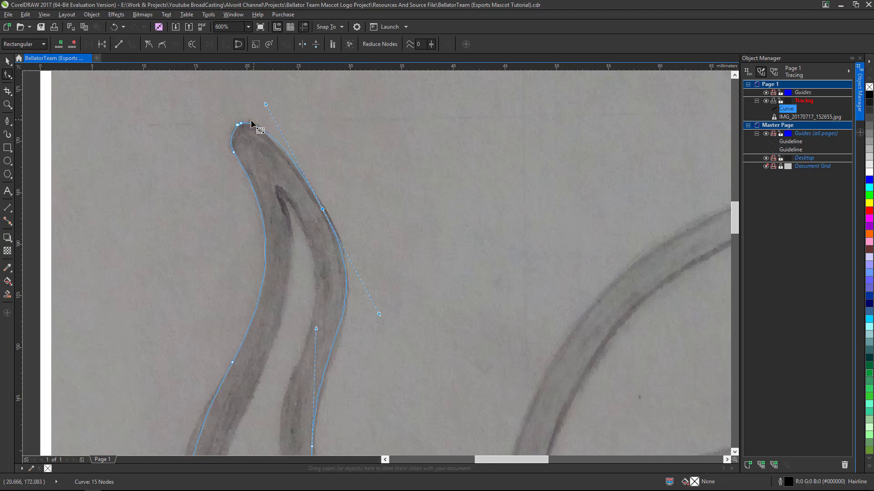
# Step: Replace the starting node at the top of the horn's tip with a new node on the tip's inner side
pyautogui.scroll(1, 292, 141)
pyautogui.scroll(-1, 301, 151)
pyautogui.scroll(2, 285, 131)
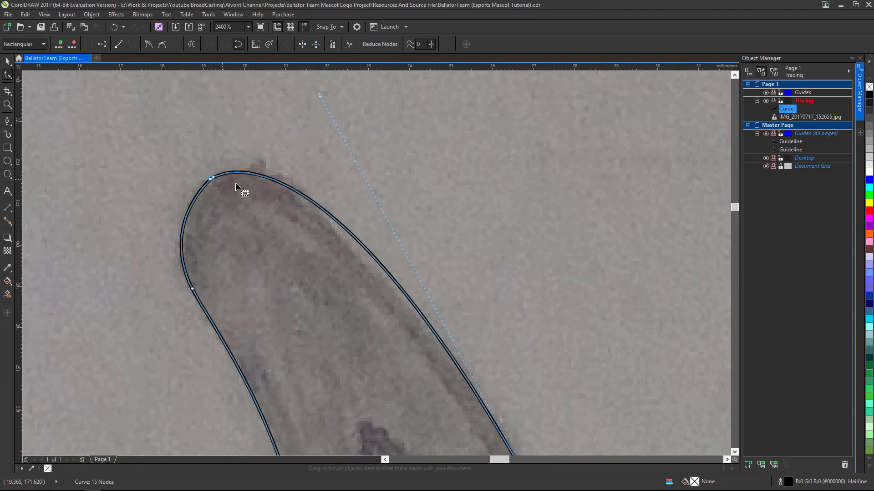
pyautogui.scroll(-2, 235, 182)
pyautogui.scroll(2, 207, 150)
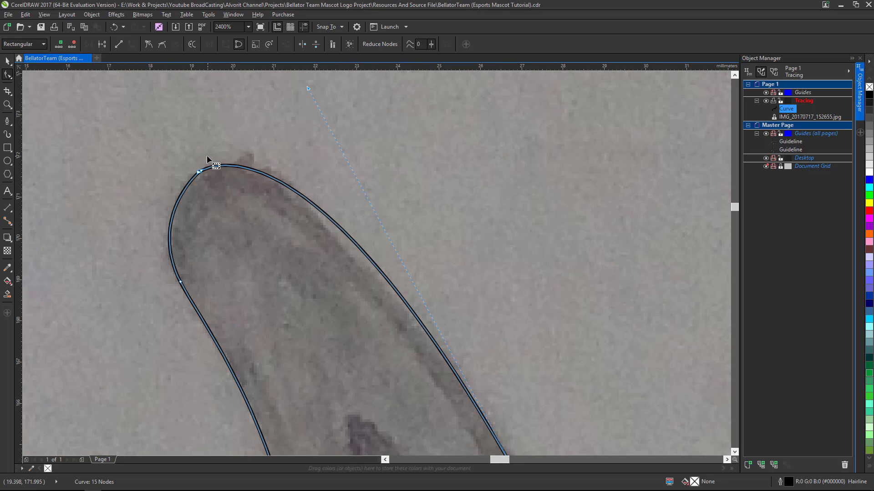
pyautogui.doubleClick(326, 214)
pyautogui.click(199, 172)
pyautogui.moveTo(235, 195); pyautogui.dragTo(234, 195)
pyautogui.press('Delete')
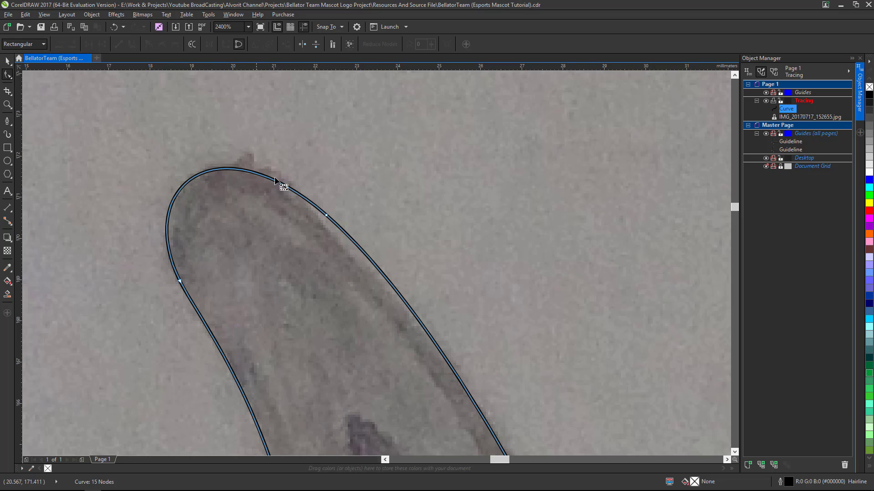
# Step: Nudge the new tip node inward and adjust its upper handle so the rounded tip matches the sketch
pyautogui.scroll(-3, 284, 153)
pyautogui.scroll(3, 320, 183)
pyautogui.scroll(-3, 348, 220)
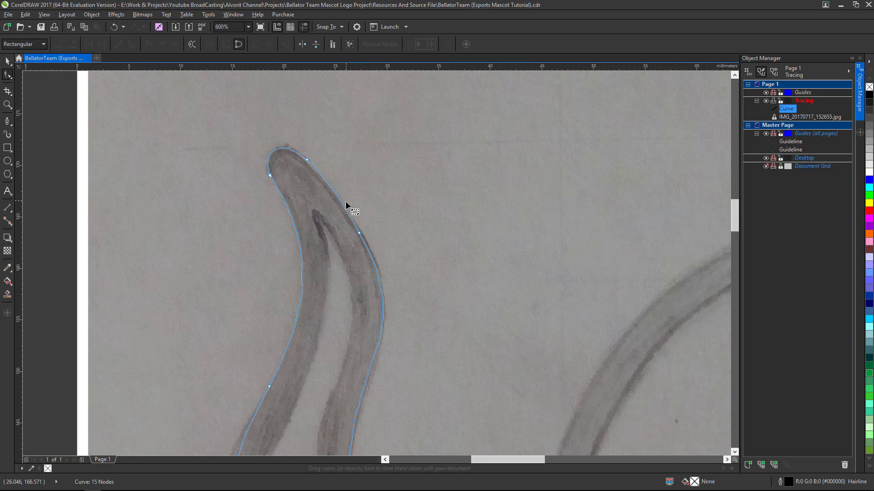
pyautogui.scroll(2, 349, 205)
pyautogui.scroll(1, 311, 177)
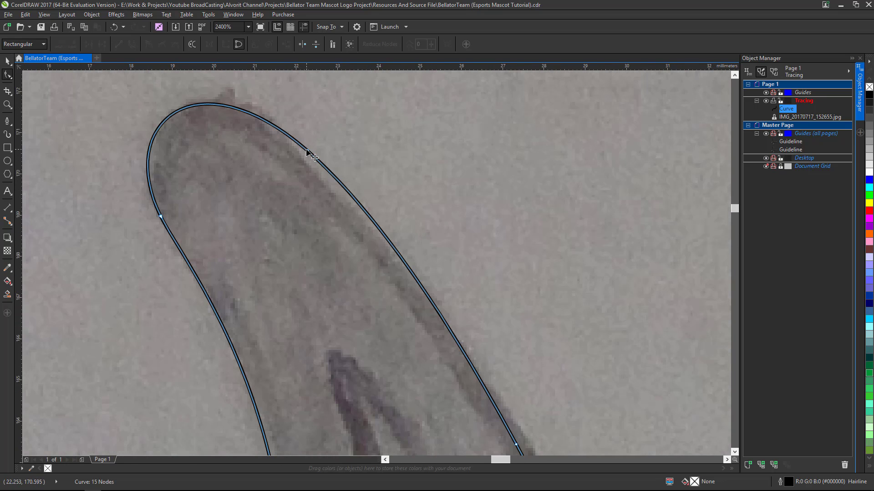
pyautogui.moveTo(307, 150); pyautogui.dragTo(300, 151)
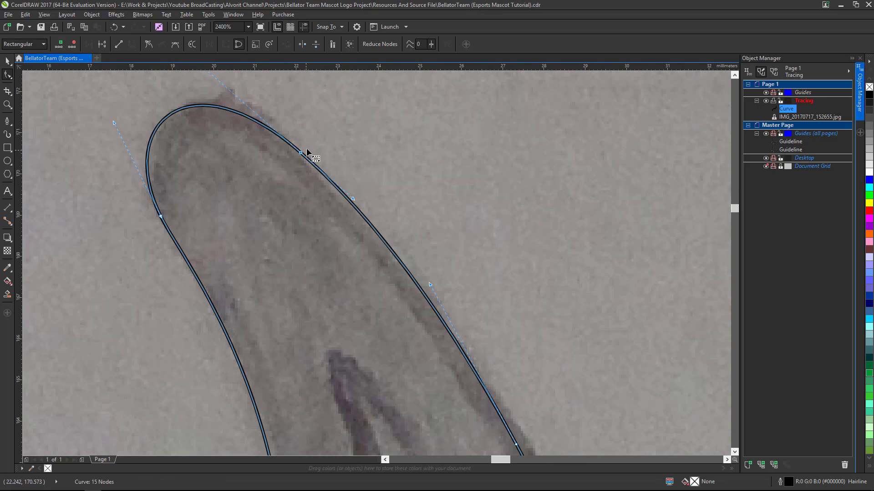
pyautogui.scroll(-1, 280, 125)
pyautogui.scroll(1, 239, 106)
pyautogui.moveTo(239, 105); pyautogui.dragTo(255, 106)
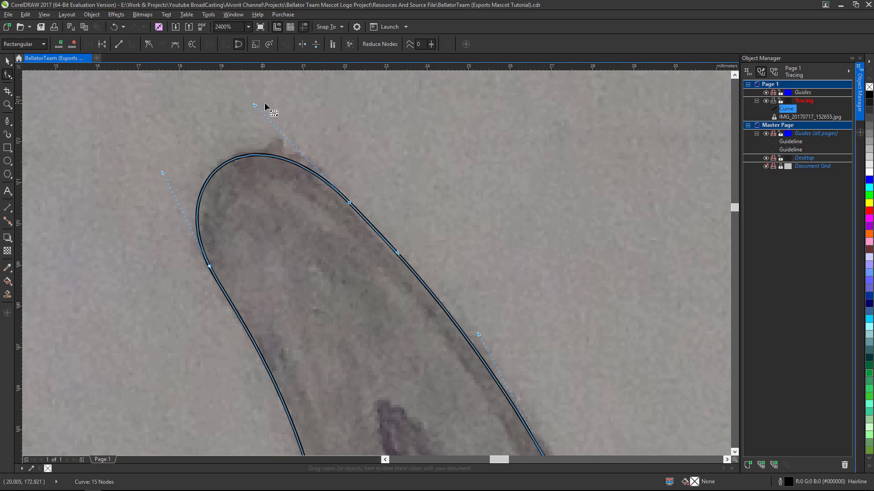
# Step: Add a node at the widest point of the horn's inner-edge bulge and delete the node between it and the tip
pyautogui.scroll(-1, 265, 106)
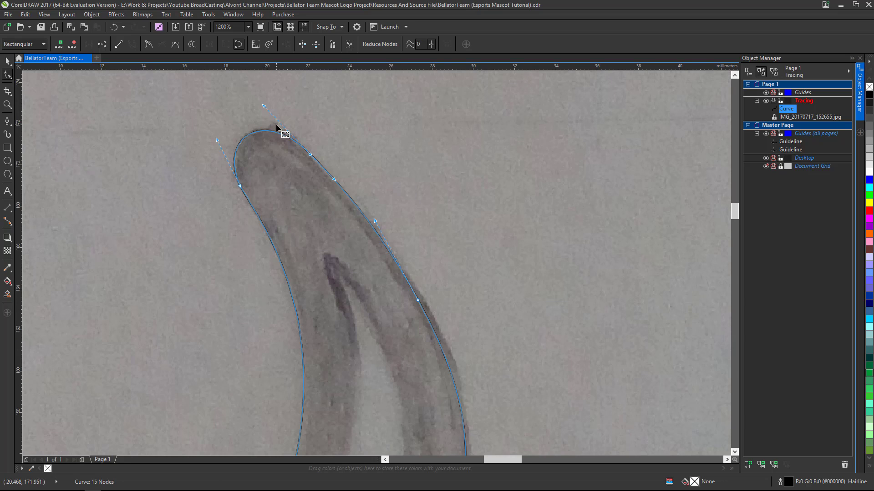
pyautogui.scroll(1, 300, 144)
pyautogui.scroll(-2, 298, 142)
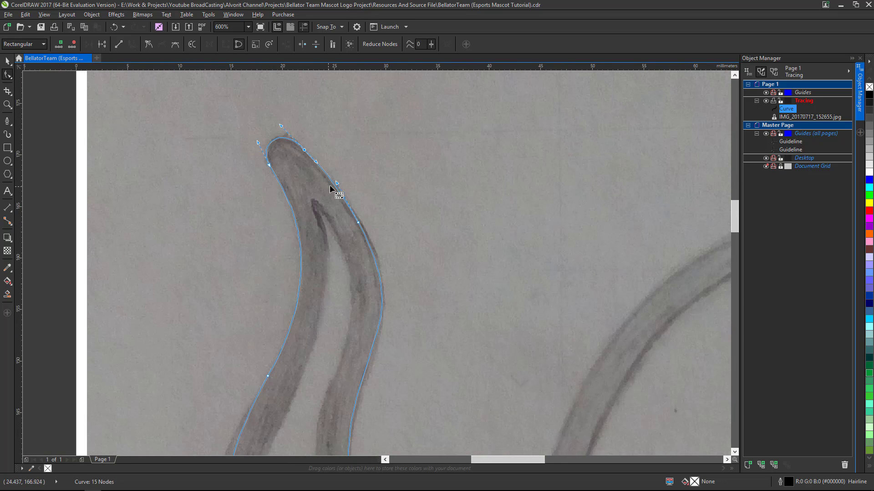
pyautogui.scroll(1, 360, 251)
pyautogui.scroll(-1, 365, 219)
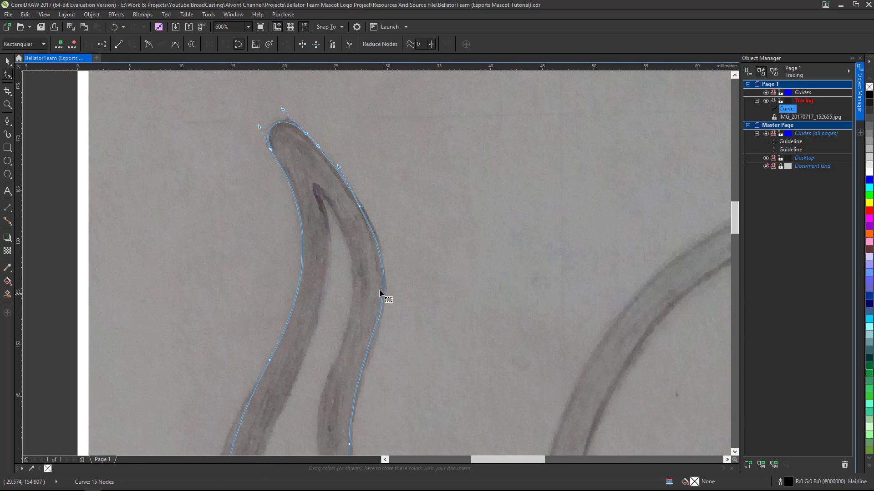
pyautogui.scroll(1, 367, 198)
pyautogui.scroll(-2, 347, 207)
pyautogui.scroll(2, 358, 246)
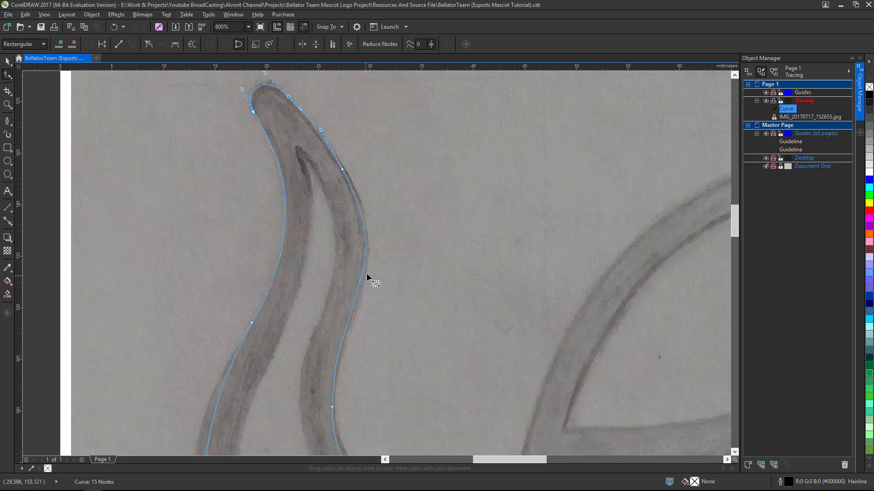
pyautogui.scroll(-1, 368, 256)
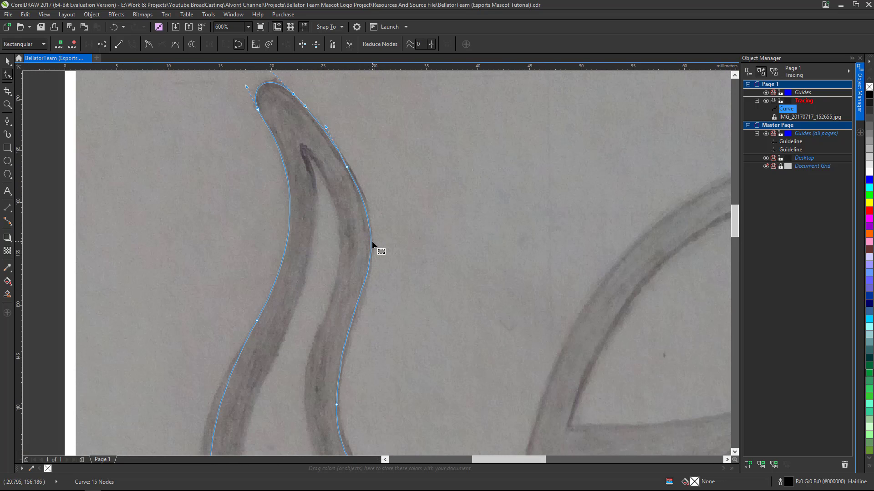
pyautogui.doubleClick(370, 246)
pyautogui.press('Delete')
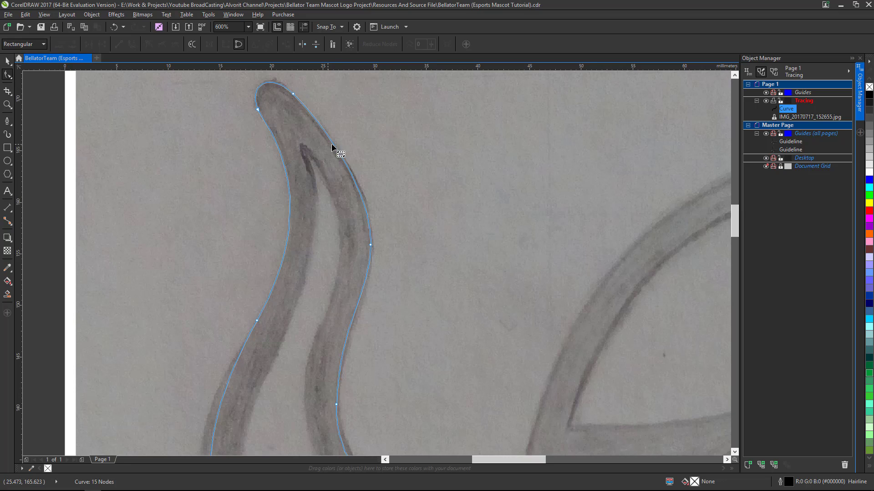
# Step: Lengthen both handles of the bulge node to smooth the horn's inner edge along the sketch
pyautogui.click(370, 245)
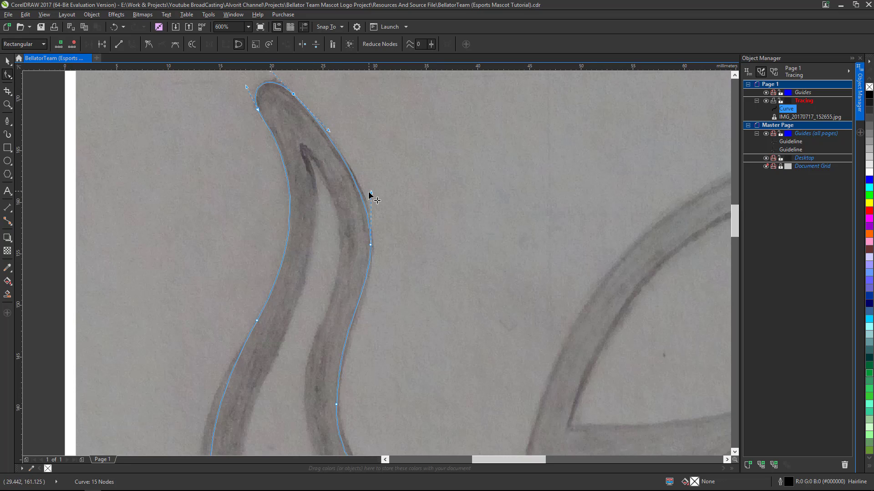
pyautogui.moveTo(371, 194); pyautogui.dragTo(373, 188)
pyautogui.moveTo(370, 294); pyautogui.dragTo(369, 314)
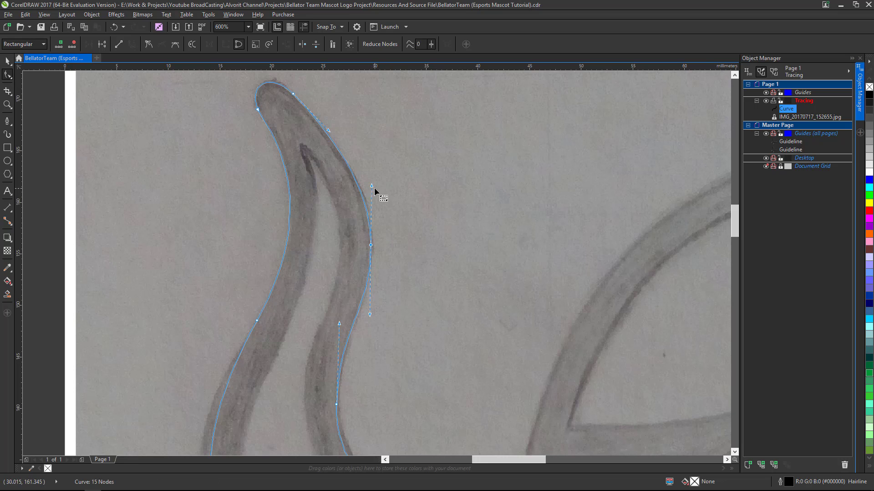
# Step: Delete the node on the horn's lower inner bend and reshape the bend with the handles of the base corner and bulge nodes
pyautogui.scroll(-5, 368, 283)
pyautogui.scroll(5, 373, 307)
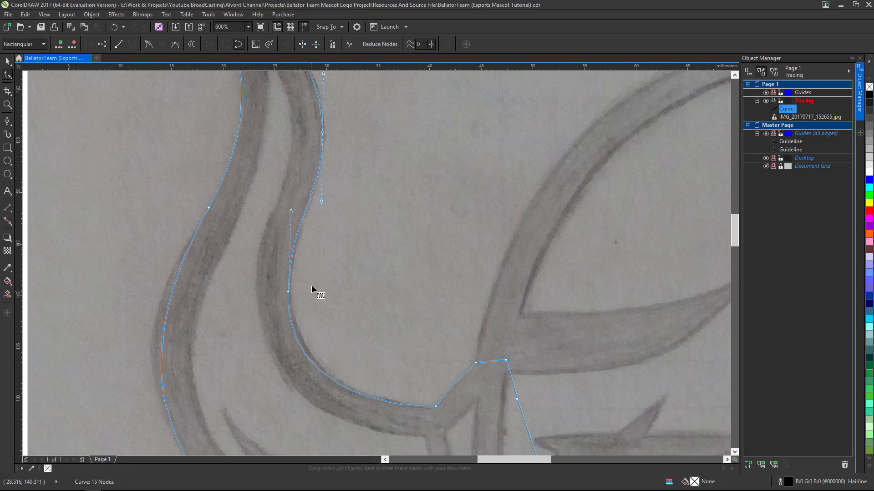
pyautogui.doubleClick(288, 291)
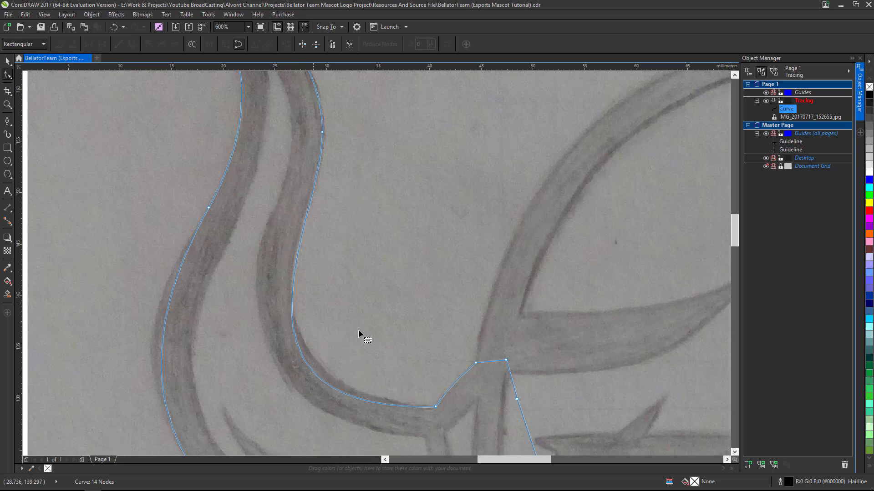
pyautogui.click(435, 407)
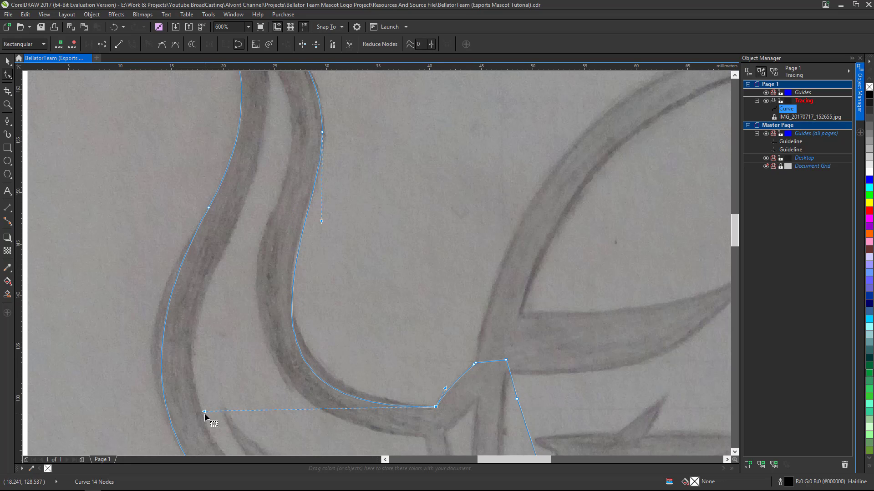
pyautogui.moveTo(204, 412); pyautogui.dragTo(209, 385)
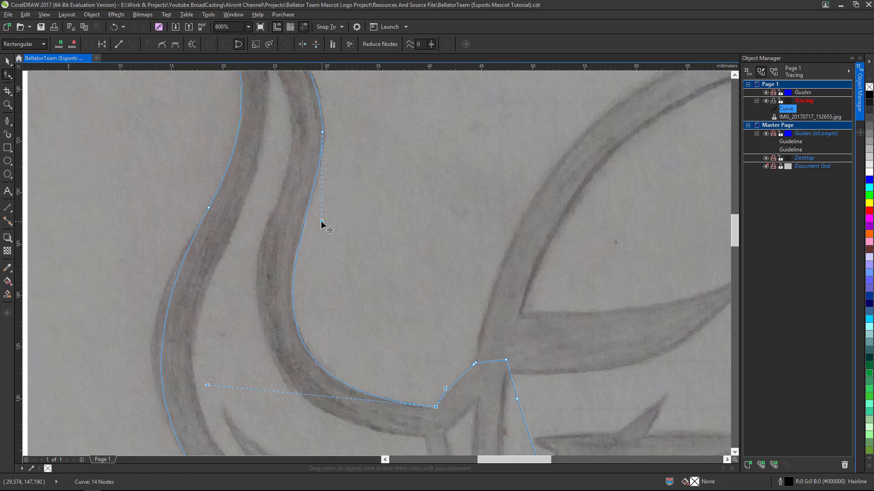
pyautogui.moveTo(322, 222); pyautogui.dragTo(320, 221)
# Step: Add a node on the horn's inner edge midway between the outward bulge and the lower bend
pyautogui.scroll(-5, 325, 219)
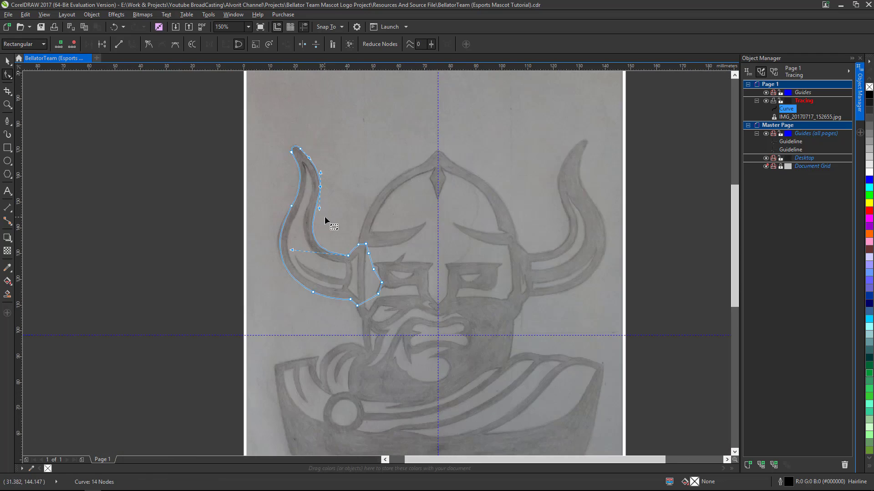
pyautogui.scroll(5, 314, 164)
pyautogui.scroll(-2, 294, 150)
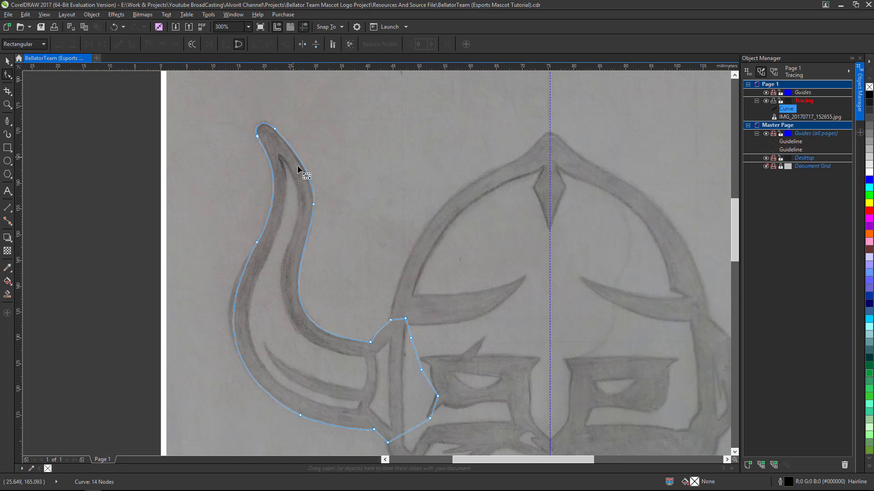
pyautogui.scroll(2, 305, 255)
pyautogui.scroll(-2, 295, 275)
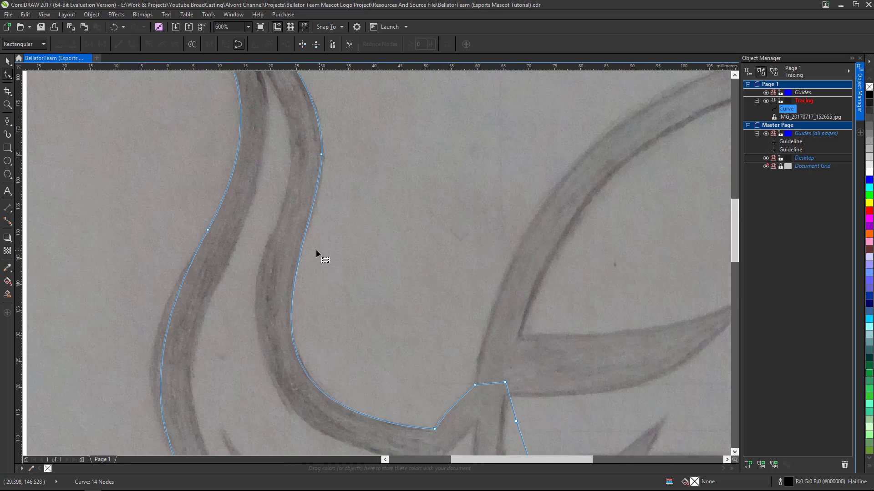
pyautogui.scroll(2, 308, 253)
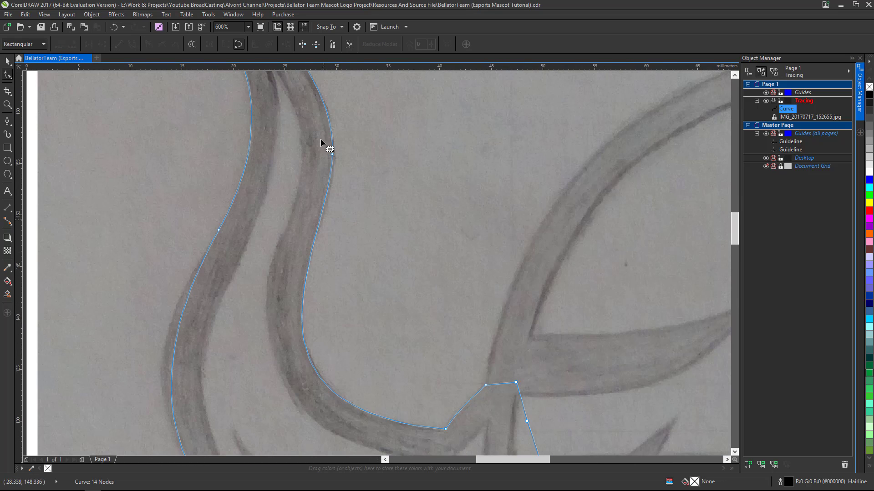
pyautogui.doubleClick(305, 286)
# Step: Try deleting the node at the inner-edge bulge, and undo the deletion
pyautogui.scroll(-3, 306, 288)
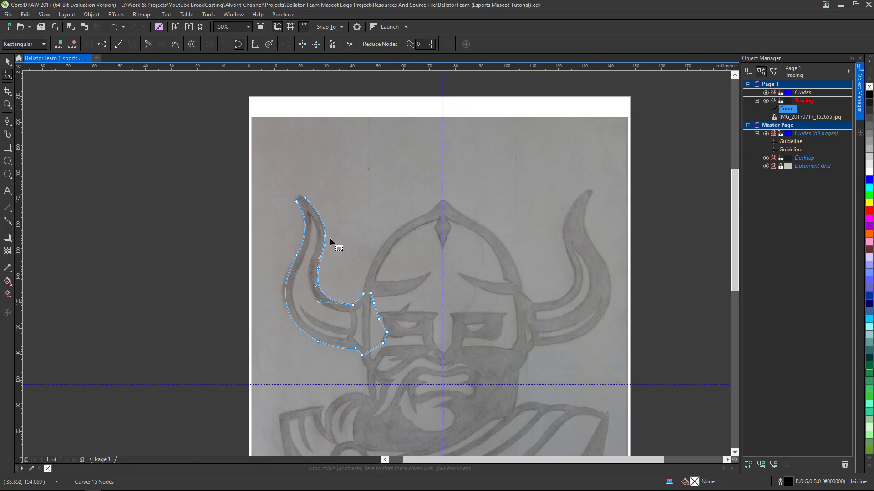
pyautogui.scroll(1, 329, 241)
pyautogui.doubleClick(314, 218)
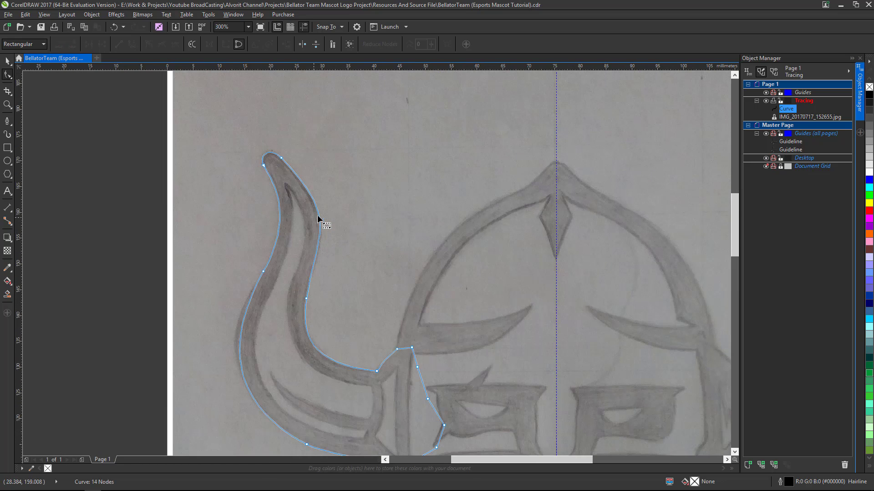
pyautogui.scroll(-2, 319, 236)
pyautogui.scroll(2, 311, 274)
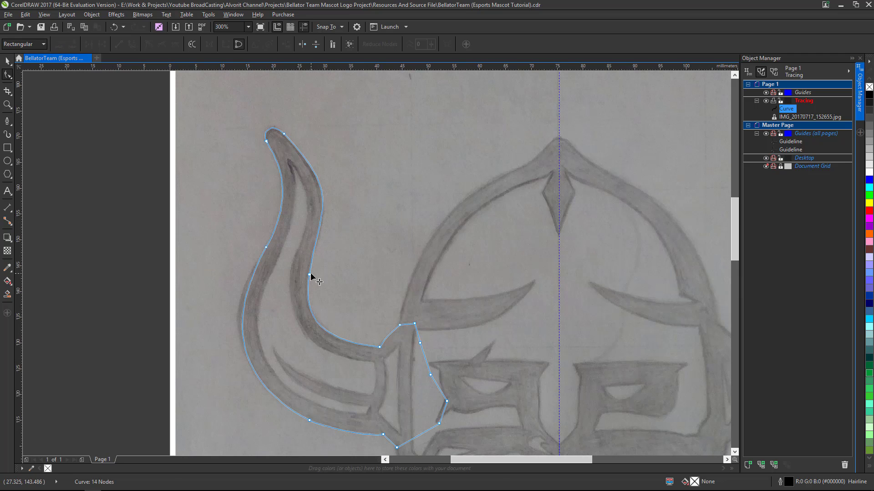
pyautogui.hotkey('ctrl', 'z')
# Step: Shorten the base corner's handle slightly to fit the lower inner bend to the sketch
pyautogui.click(323, 210)
pyautogui.scroll(2, 321, 226)
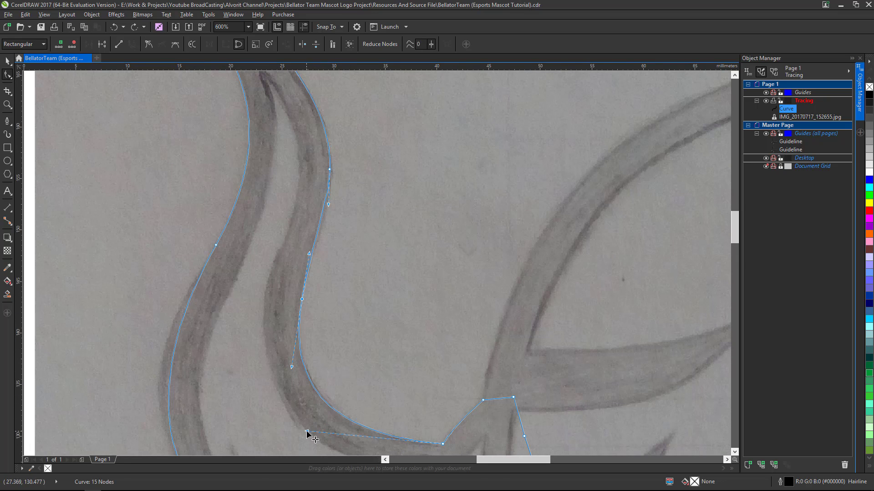
pyautogui.moveTo(307, 432); pyautogui.dragTo(311, 431)
pyautogui.press('Delete')
pyautogui.hotkey('ctrl', 'z')
pyautogui.moveTo(312, 430); pyautogui.dragTo(316, 431)
# Step: Add a node in the curve of the lower inner bend and delete the node above it on the horn's inner edge
pyautogui.doubleClick(313, 383)
pyautogui.press('Delete')
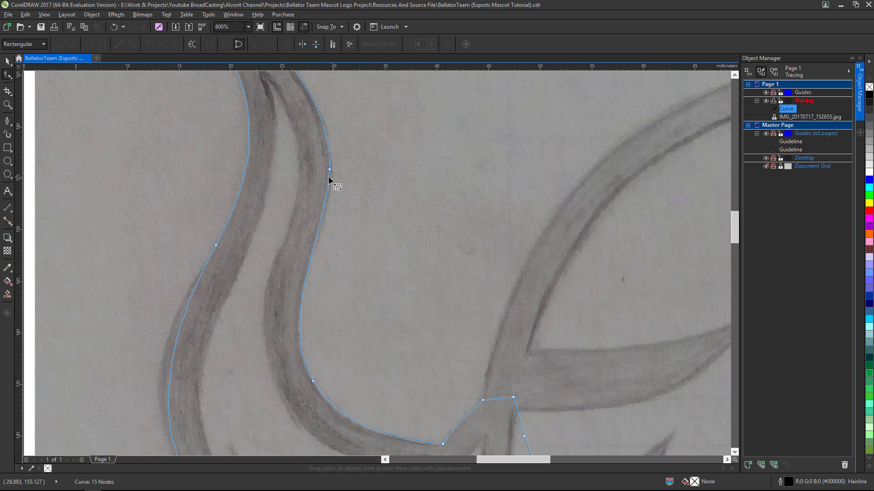
pyautogui.scroll(-5, 328, 179)
pyautogui.scroll(4, 366, 189)
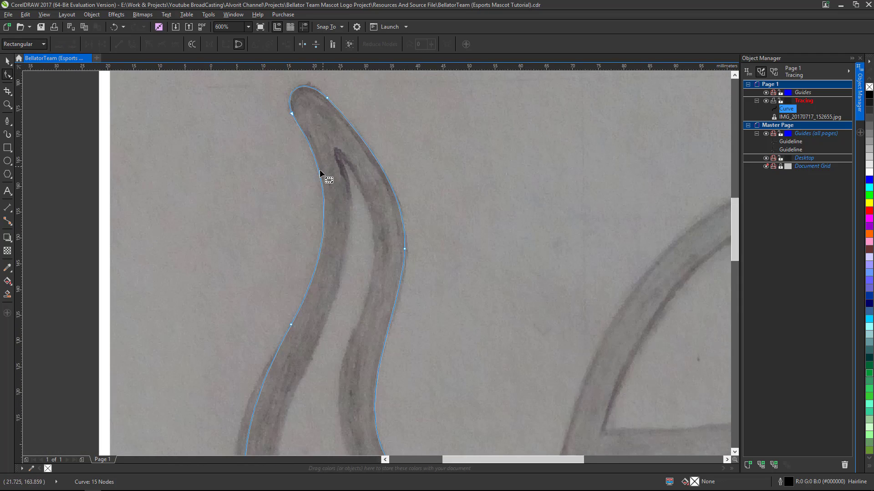
pyautogui.scroll(-3, 302, 303)
pyautogui.scroll(5, 313, 248)
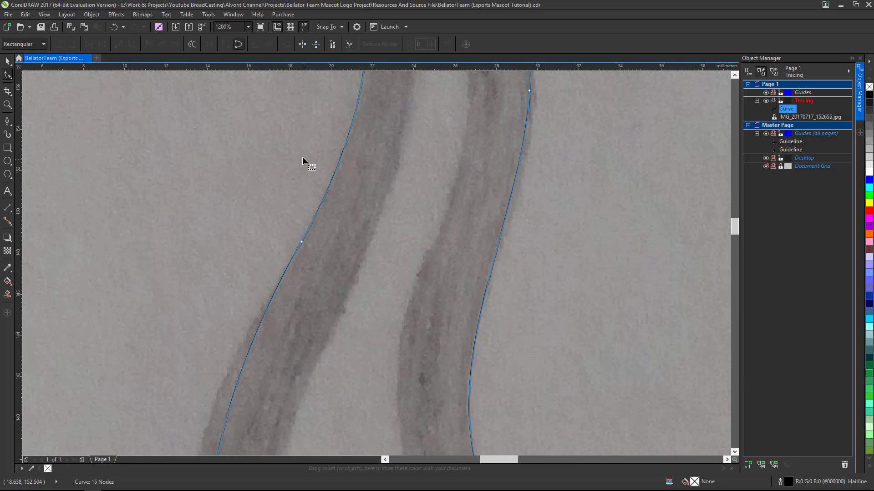
# Step: Add a node on the horn's lower outer bend and delete the neighbouring node nearer the base
pyautogui.scroll(-4, 303, 159)
pyautogui.scroll(4, 322, 273)
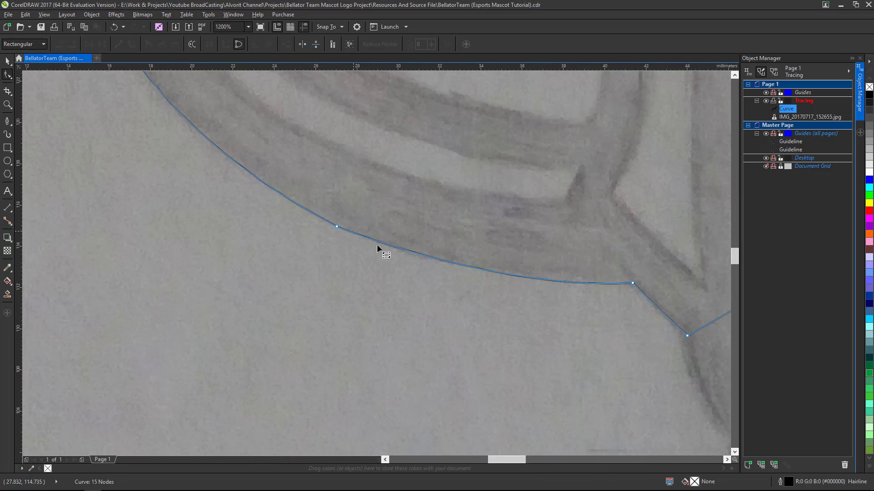
pyautogui.scroll(-3, 377, 244)
pyautogui.scroll(2, 335, 223)
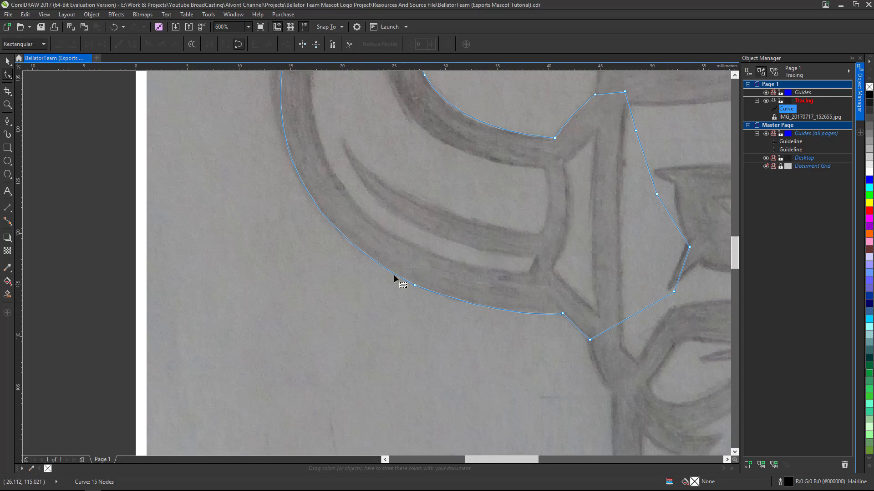
pyautogui.doubleClick(363, 252)
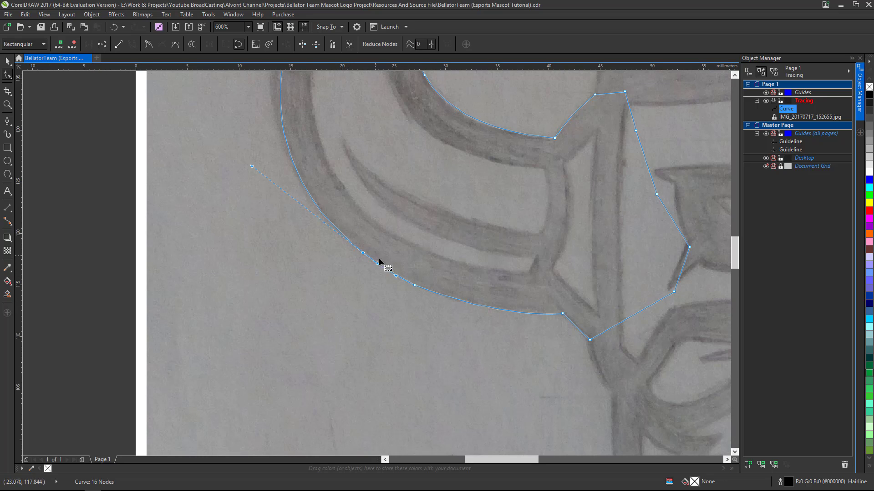
pyautogui.moveTo(410, 269); pyautogui.dragTo(405, 264)
pyautogui.scroll(2, 377, 263)
pyautogui.scroll(-1, 321, 253)
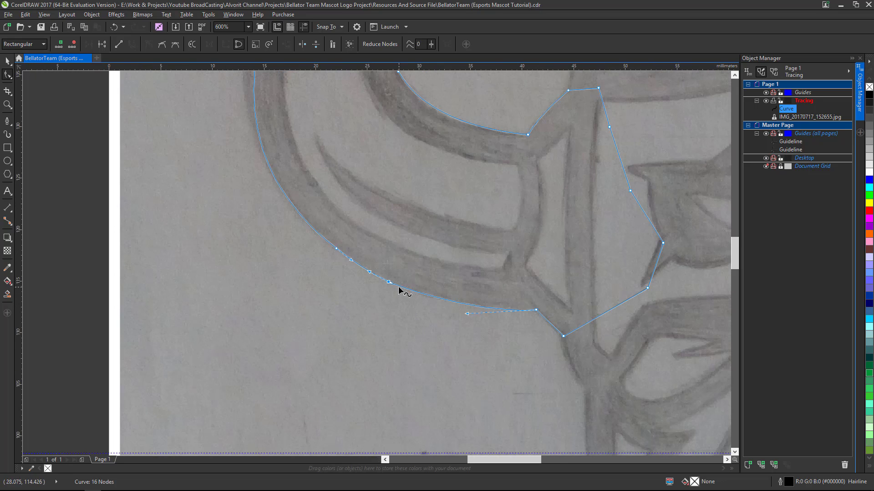
pyautogui.press('Delete')
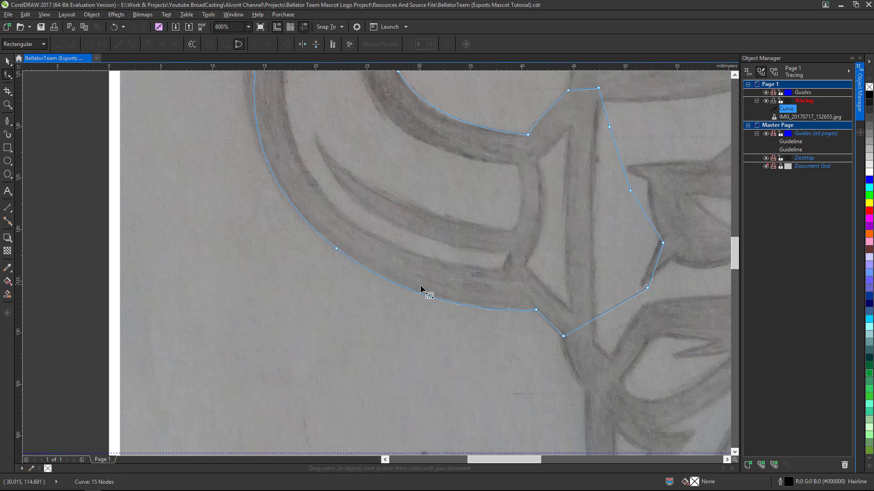
# Step: Examine the whole horn outline against the sketch from the tip to the base
pyautogui.scroll(-1, 405, 277)
pyautogui.scroll(-1, 407, 198)
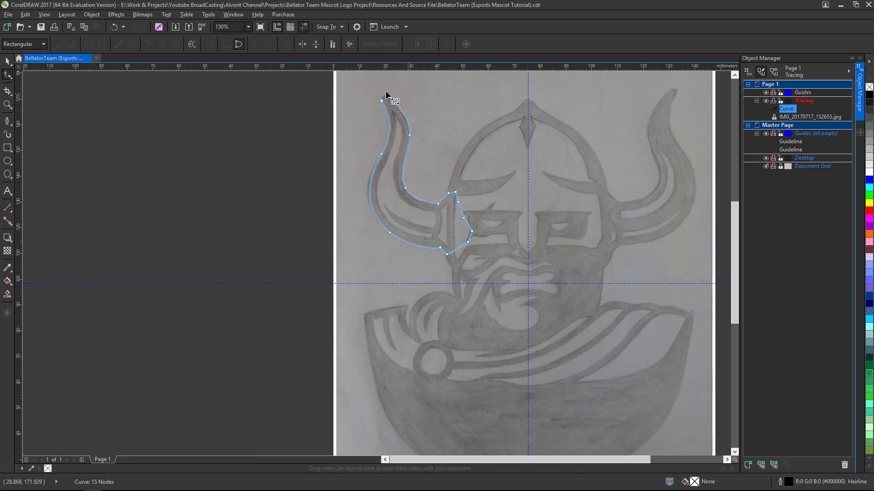
pyautogui.scroll(1, 383, 95)
pyautogui.scroll(1, 437, 109)
pyautogui.scroll(-1, 416, 203)
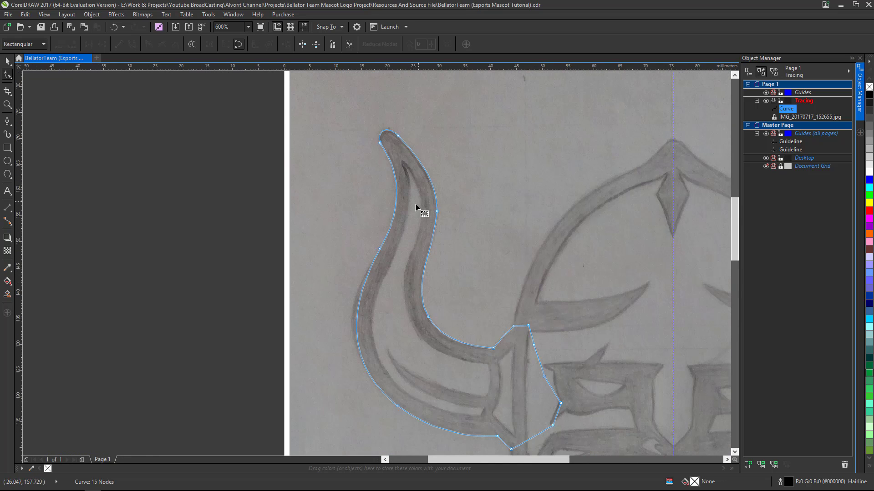
pyautogui.scroll(1, 399, 137)
pyautogui.scroll(-1, 422, 158)
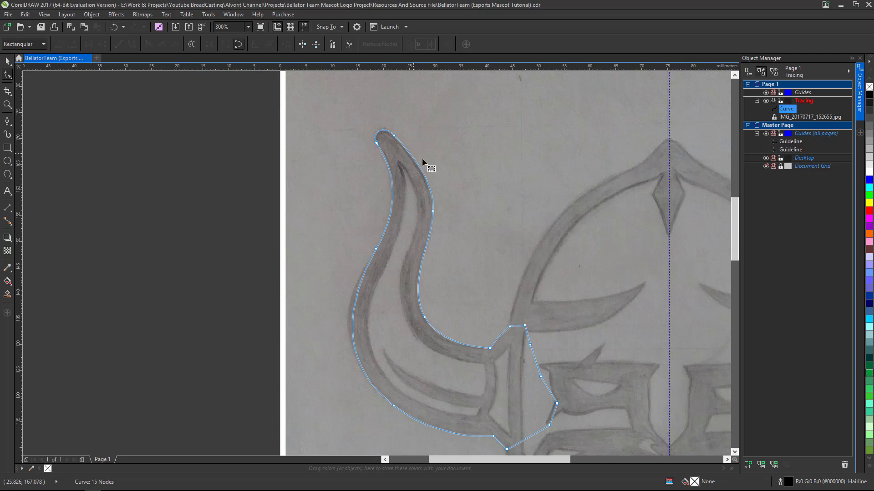
pyautogui.scroll(-2, 385, 199)
pyautogui.scroll(1, 385, 199)
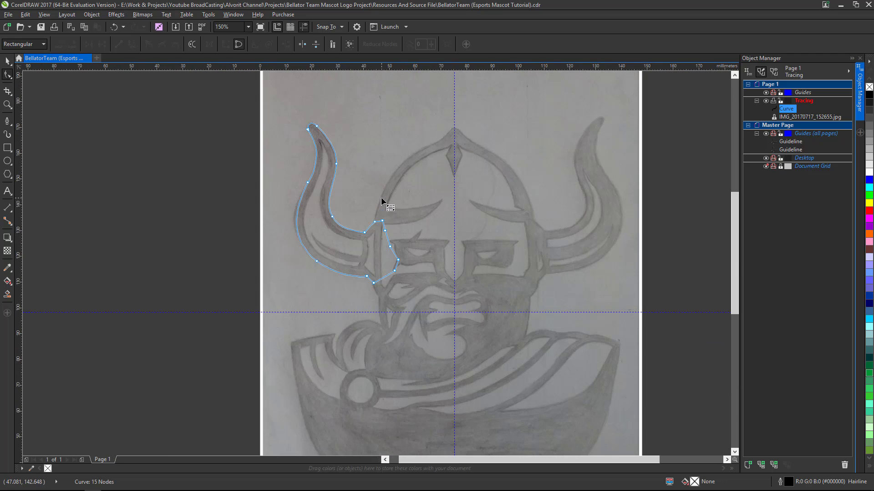
# Step: Select the horn outline as a whole object with the Pick tool
pyautogui.click(8, 62)
pyautogui.click(339, 237)
pyautogui.click(334, 232)
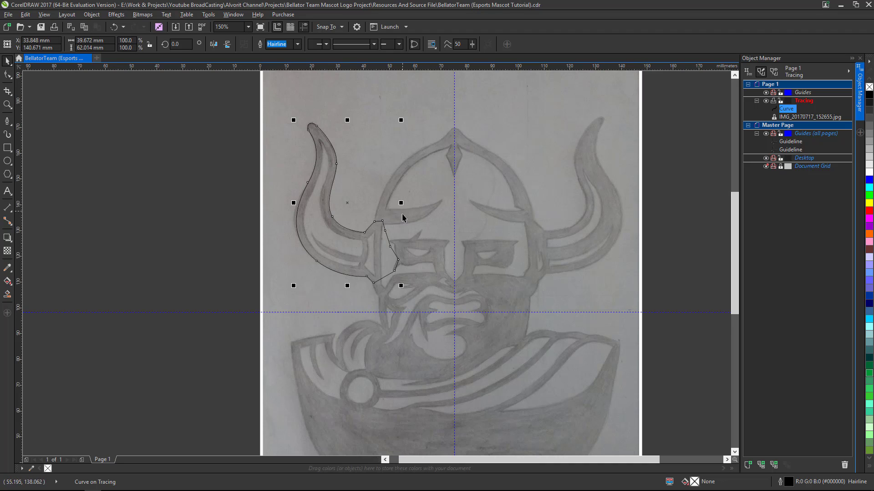
pyautogui.scroll(1, 420, 215)
pyautogui.scroll(-1, 444, 193)
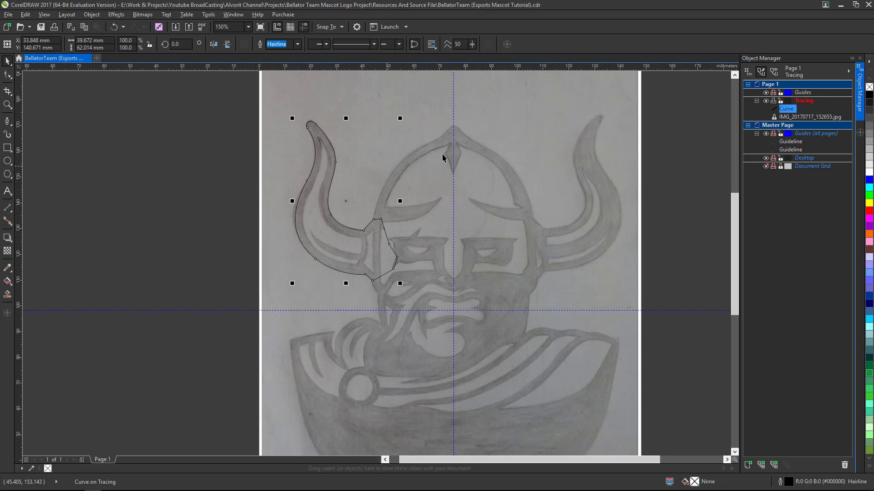
# Step: Activate the Pen tool for the helmet's peak, and switch snapping to guidelines off and on again
pyautogui.click(7, 121)
pyautogui.scroll(1, 459, 137)
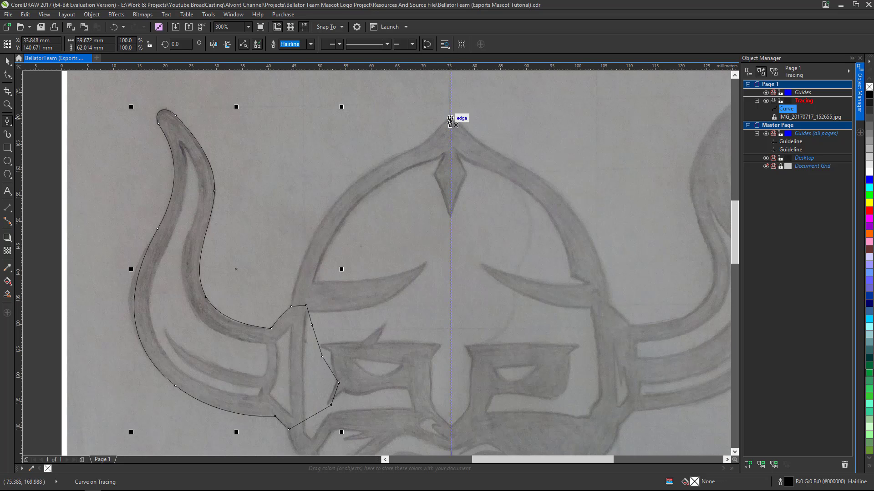
pyautogui.scroll(1, 458, 119)
pyautogui.scroll(1, 448, 119)
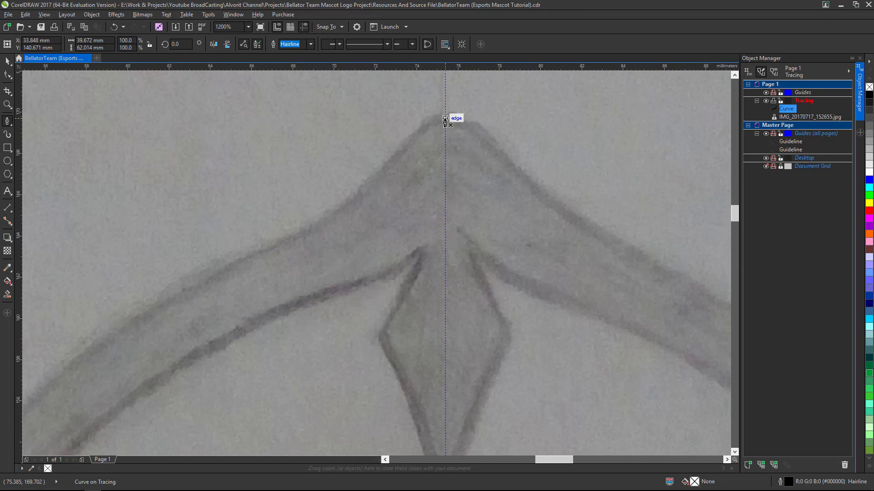
pyautogui.scroll(1, 445, 118)
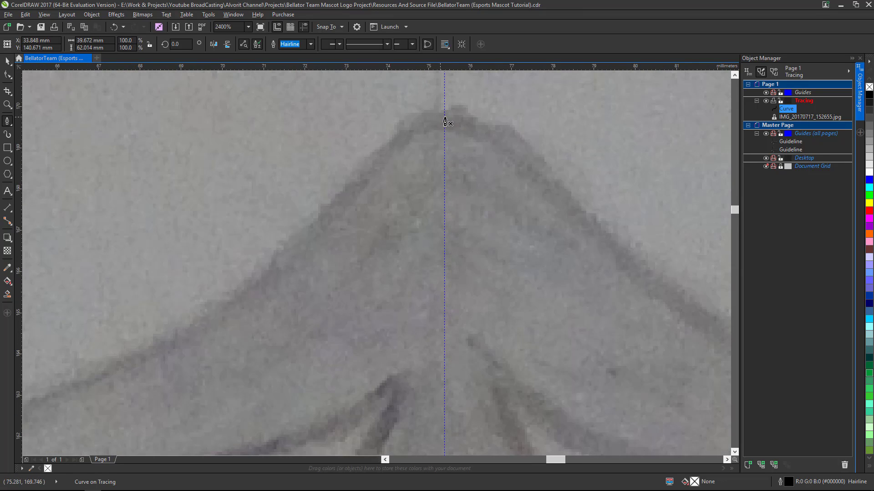
pyautogui.scroll(-2, 445, 120)
pyautogui.scroll(1, 446, 120)
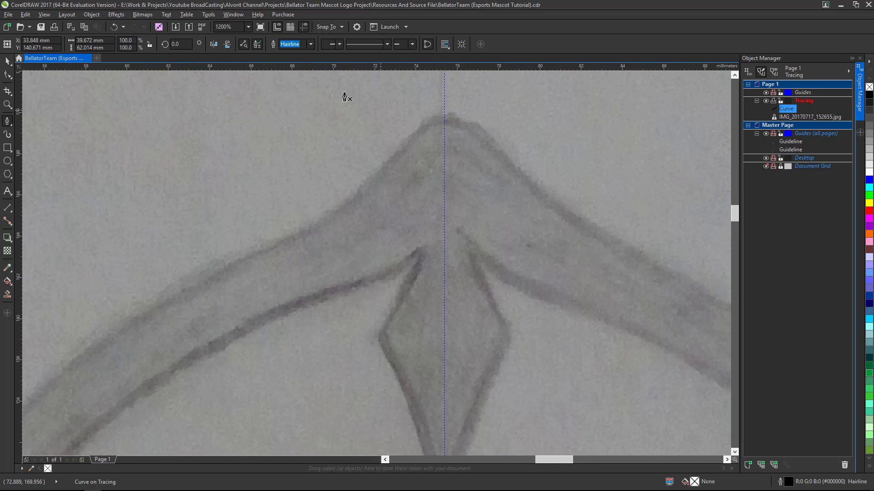
pyautogui.click(341, 27)
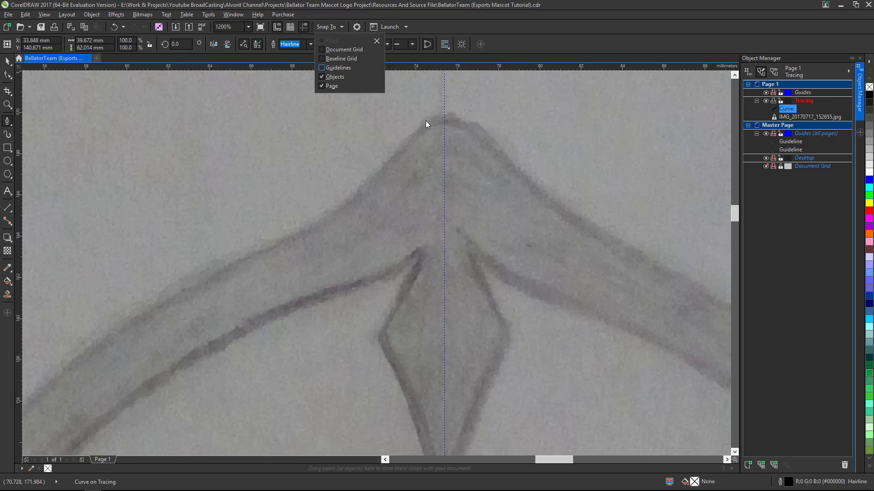
pyautogui.click(411, 130)
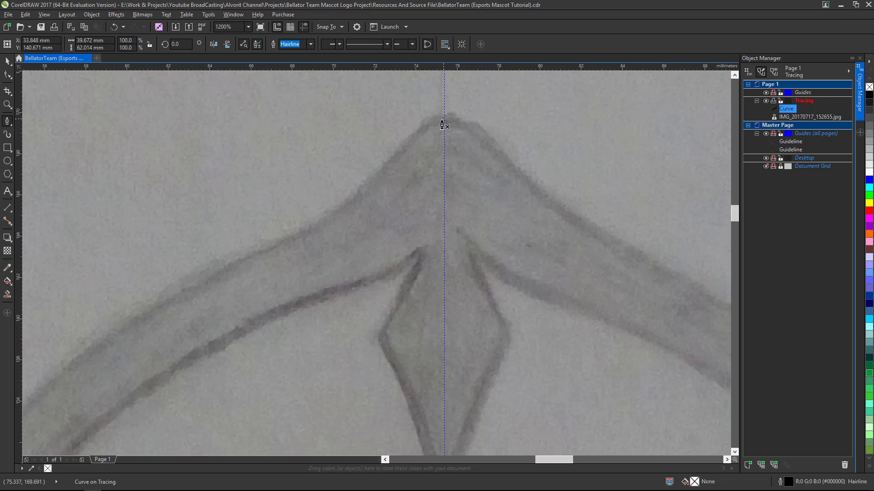
pyautogui.click(342, 28)
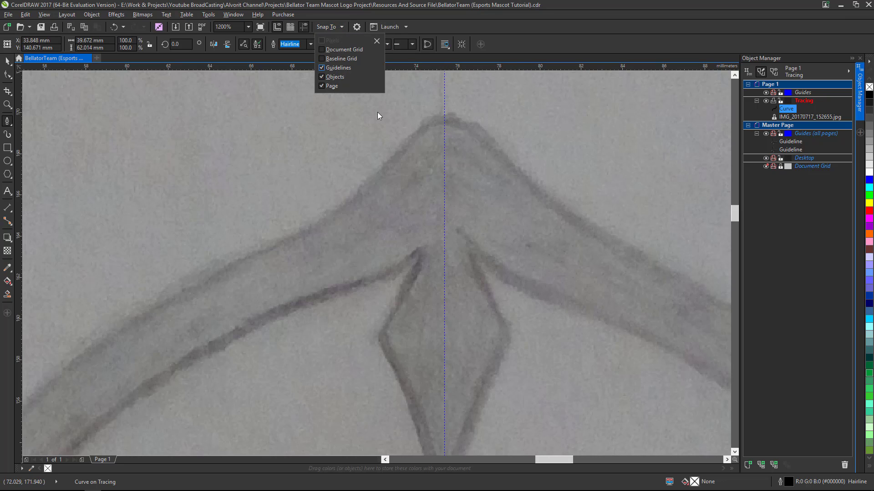
pyautogui.click(339, 35)
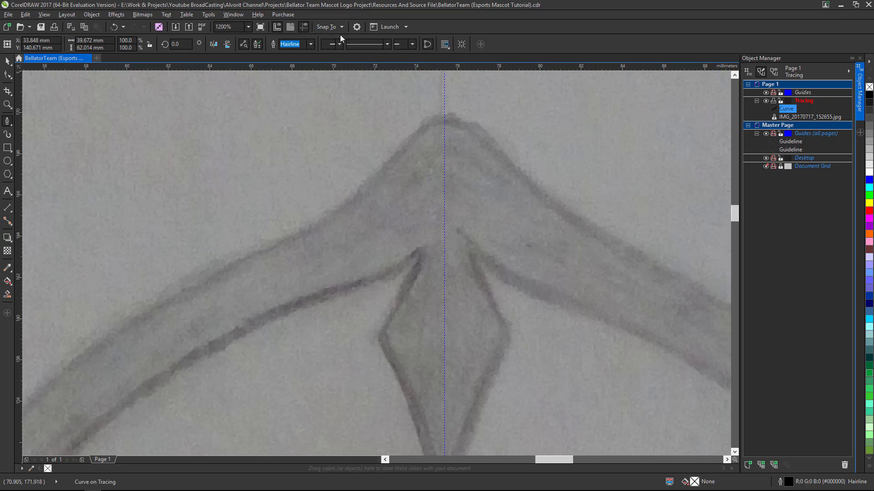
# Step: Trace the helmet's rounded peak and upper left slope with curved segments, starting on the vertical guideline
pyautogui.click(444, 119)
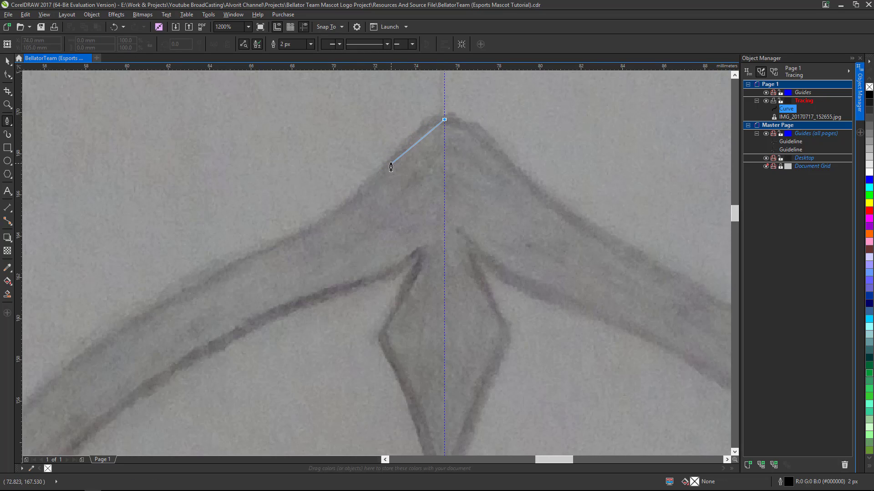
pyautogui.moveTo(389, 160); pyautogui.dragTo(363, 209)
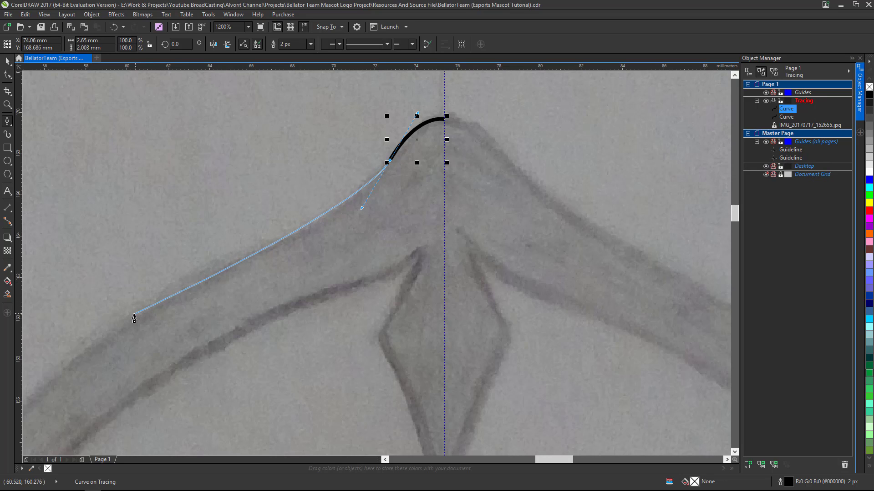
pyautogui.moveTo(132, 317); pyautogui.dragTo(82, 348)
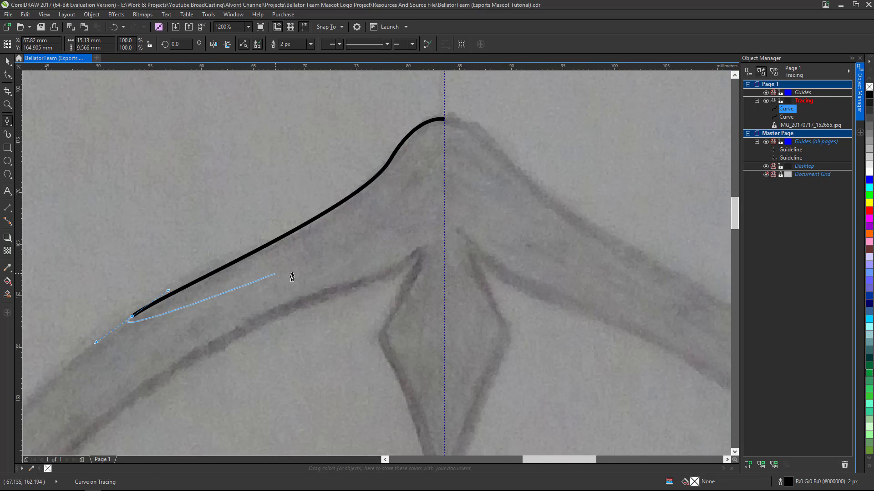
# Step: Try curving the helmet outline down to the horn's upper base corner, and undo that segment
pyautogui.scroll(-2, 293, 277)
pyautogui.scroll(-2, 322, 279)
pyautogui.scroll(1, 322, 280)
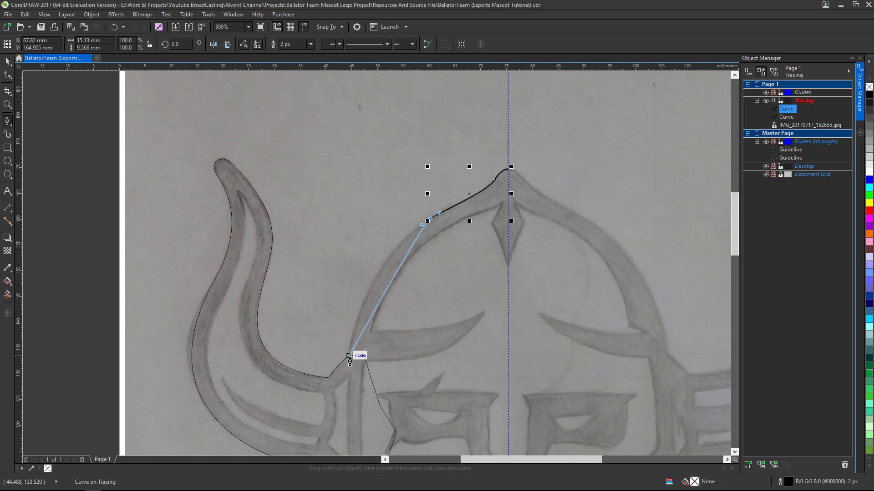
pyautogui.scroll(2, 350, 361)
pyautogui.moveTo(349, 363); pyautogui.dragTo(334, 450)
pyautogui.scroll(-2, 357, 397)
pyautogui.scroll(-1, 327, 361)
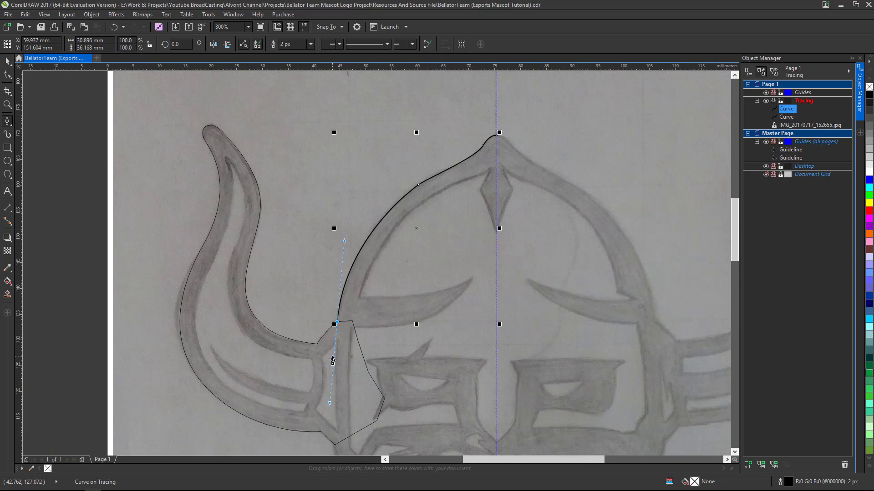
pyautogui.hotkey('ctrl', 'z')
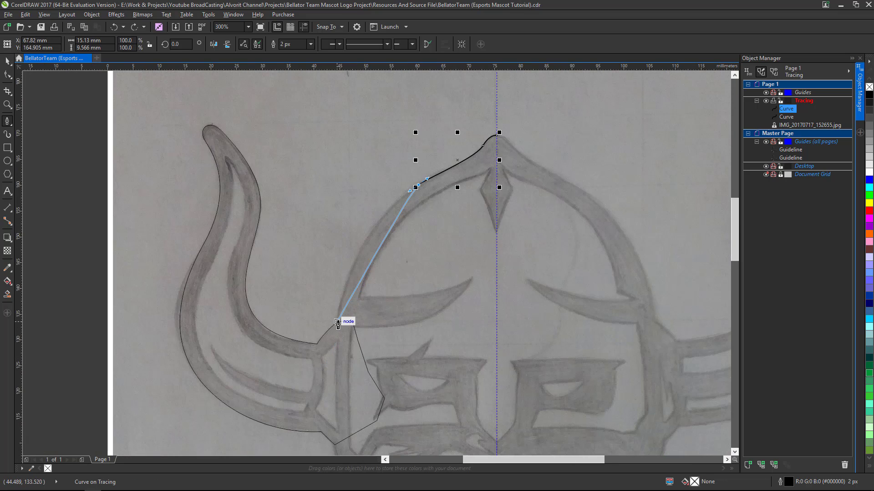
# Step: Curve the helmet outline down to the horn's upper base corner and continue it straight to the lower base corner
pyautogui.moveTo(337, 323); pyautogui.dragTo(327, 416)
pyautogui.doubleClick(337, 321)
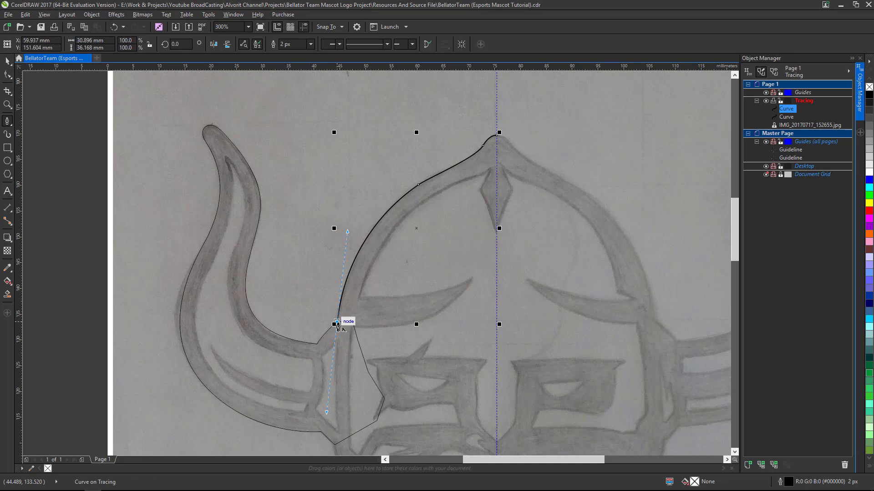
pyautogui.scroll(-2, 383, 354)
pyautogui.hscroll(-1, 382, 354)
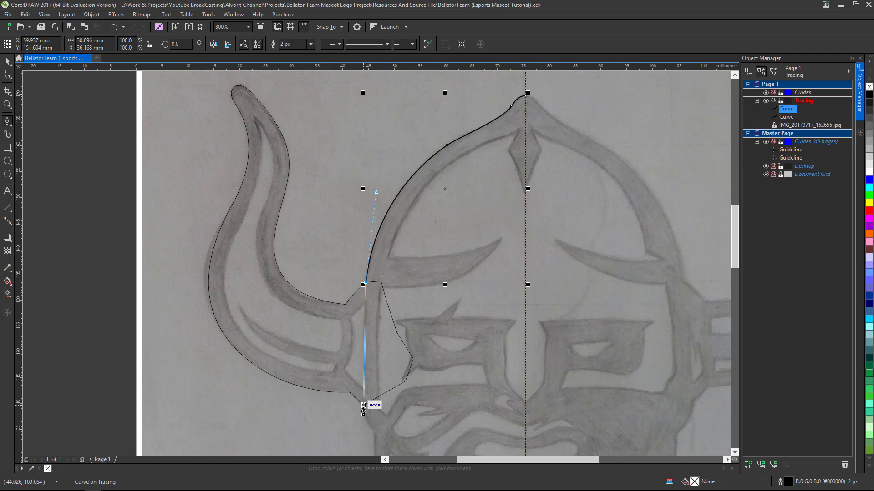
pyautogui.click(363, 406)
pyautogui.scroll(2, 363, 408)
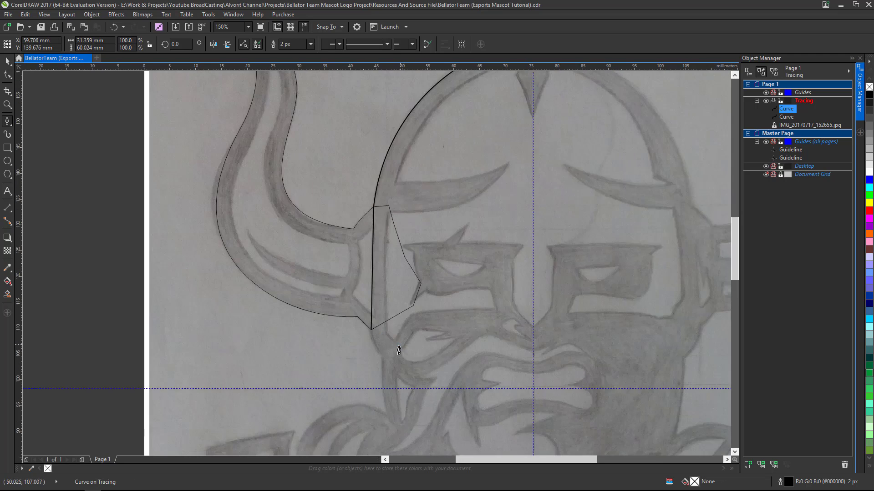
# Step: Try a short curved segment from the horn's lower base corner to the bend at the cheek, and undo it
pyautogui.scroll(-5, 384, 339)
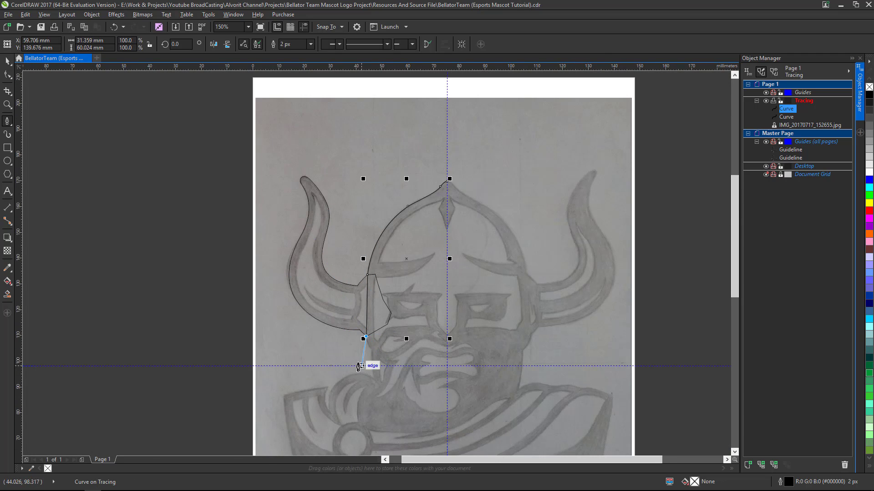
pyautogui.scroll(3, 389, 337)
pyautogui.scroll(1, 389, 337)
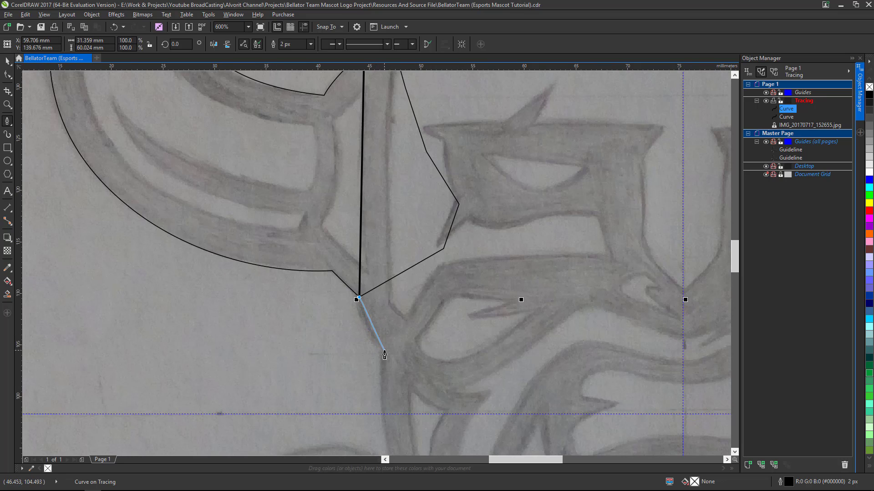
pyautogui.moveTo(387, 351); pyautogui.dragTo(404, 374)
pyautogui.scroll(-4, 407, 366)
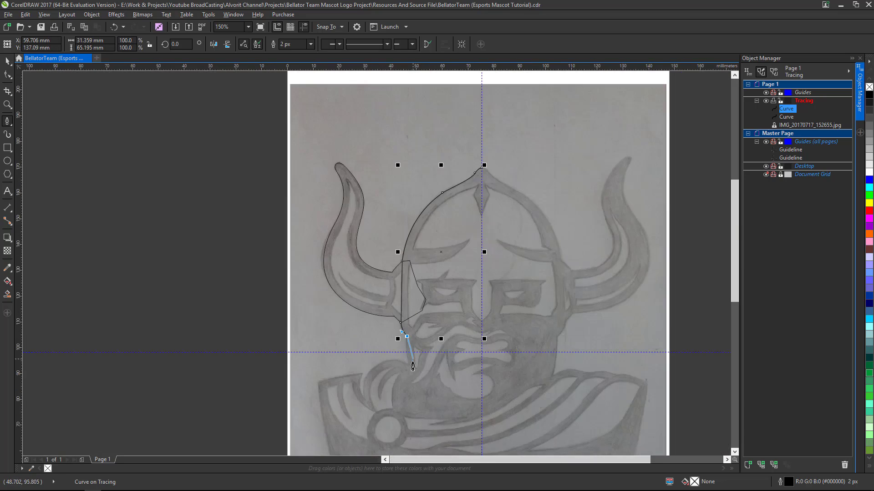
pyautogui.scroll(4, 408, 368)
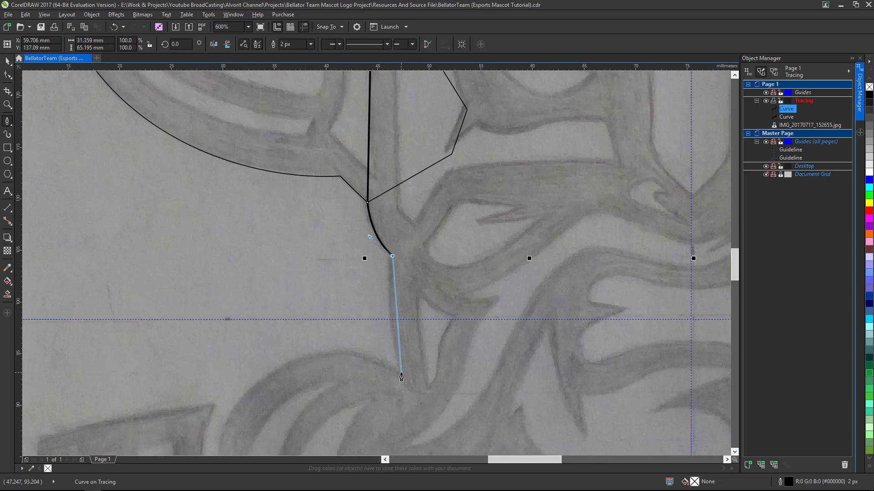
pyautogui.hotkey('ctrl', 'z')
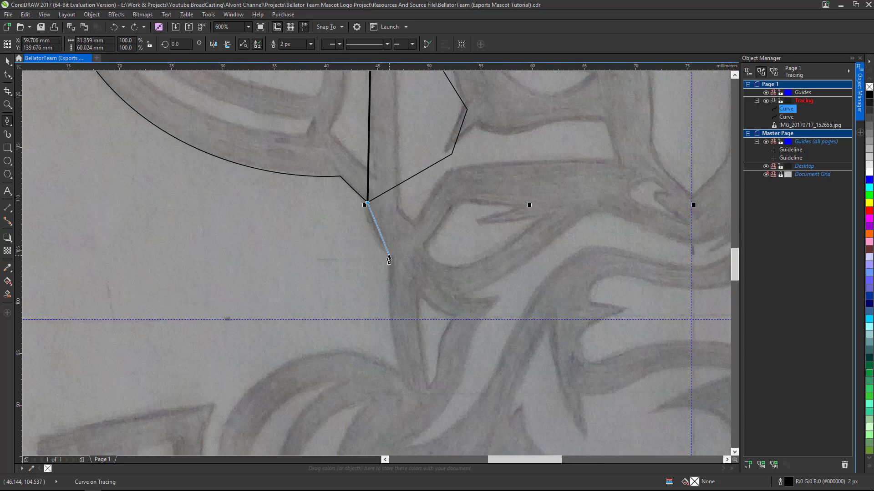
# Step: Trace the side of the face with two curved segments from the horn's lower base corner down to the shoulder fold
pyautogui.moveTo(389, 257); pyautogui.dragTo(411, 292)
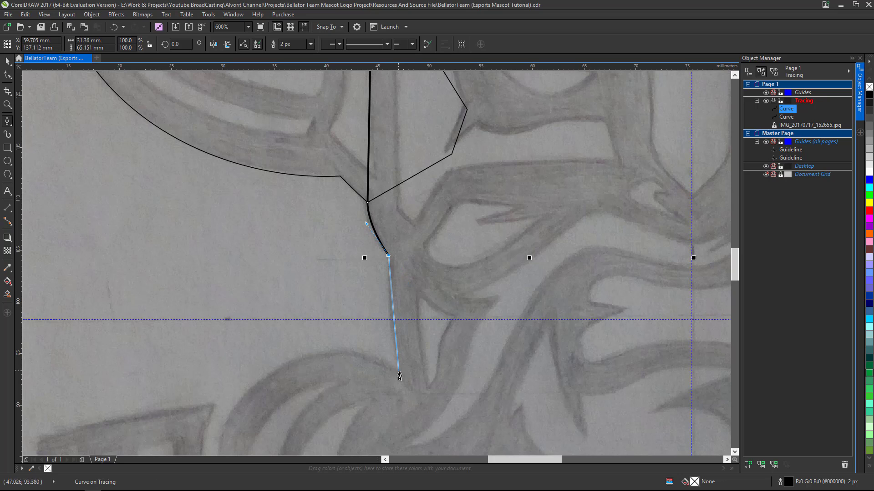
pyautogui.moveTo(400, 374); pyautogui.dragTo(411, 407)
pyautogui.click(400, 373)
pyautogui.scroll(-2, 339, 378)
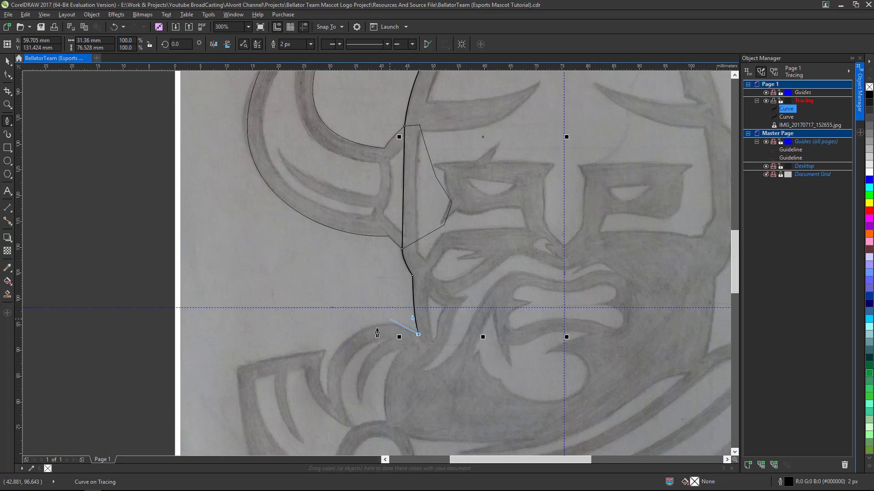
# Step: Trace the rounded shoulder fold with two curved segments from beside the neck down to the fold's lower tip
pyautogui.click(351, 342)
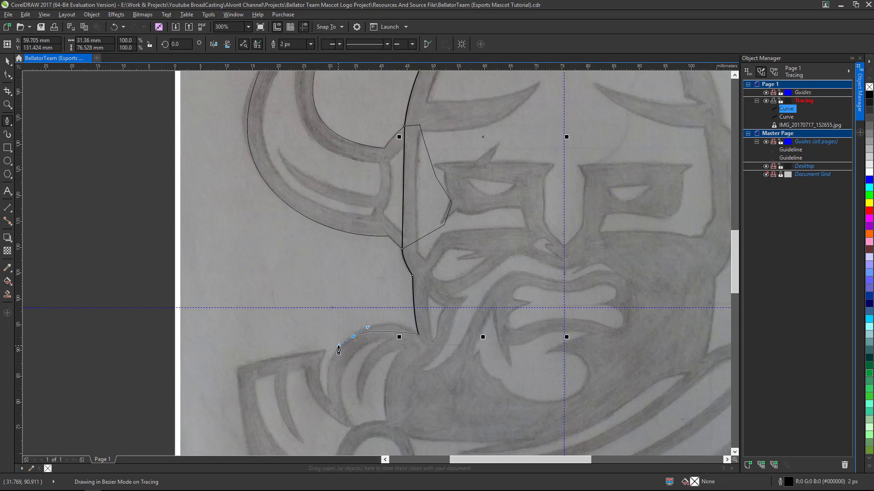
pyautogui.hotkey('ctrl', 'z')
pyautogui.scroll(4, 369, 337)
pyautogui.click(575, 342)
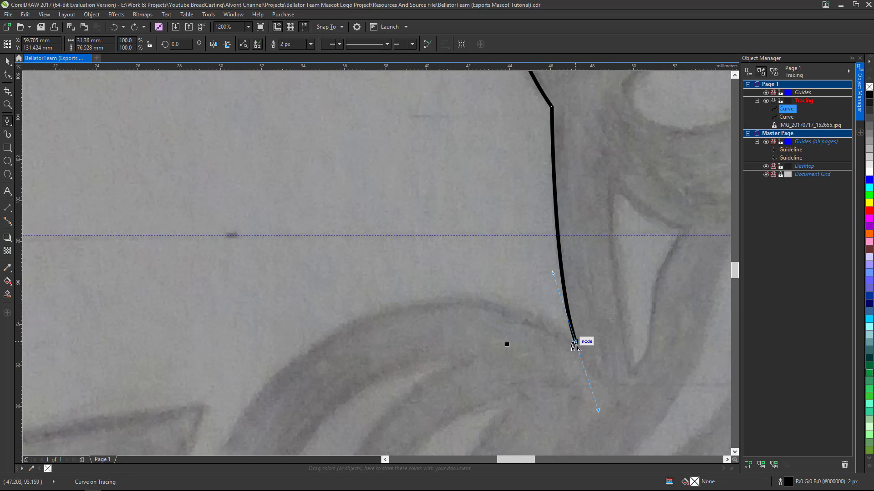
pyautogui.moveTo(318, 339); pyautogui.dragTo(172, 432)
pyautogui.scroll(-4, 289, 382)
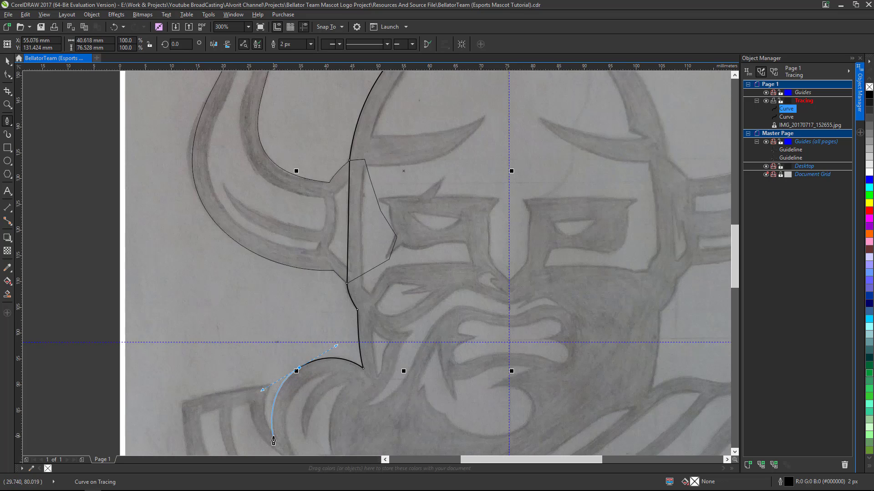
pyautogui.scroll(2, 274, 440)
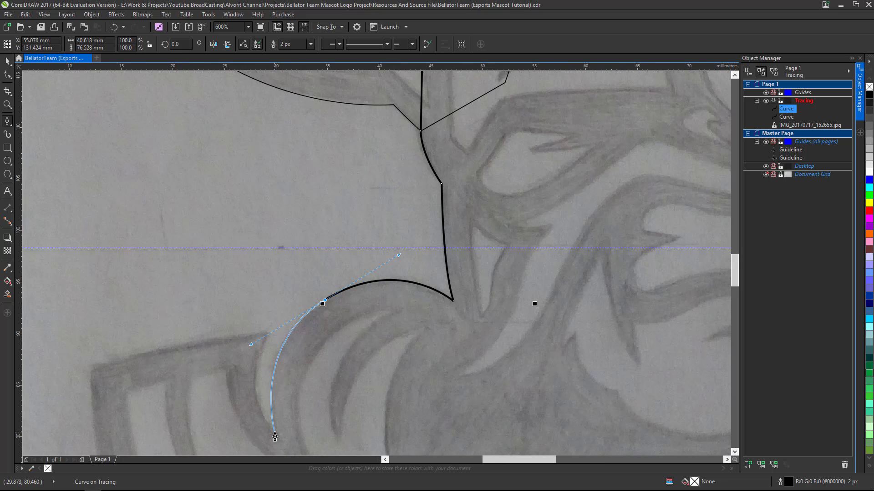
pyautogui.click(274, 435)
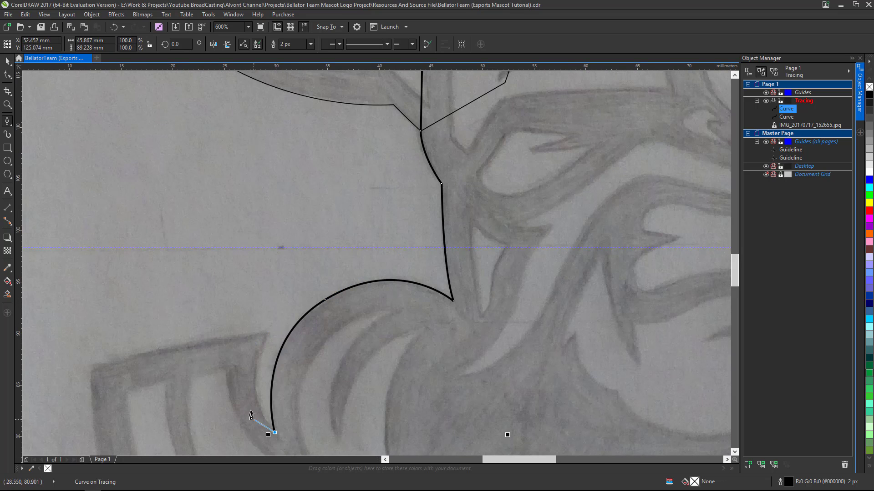
# Step: Curve the outline from the fold's lower tip up to the cape's inner upper corner, and make that corner sharp
pyautogui.scroll(-2, 295, 408)
pyautogui.scroll(4, 295, 407)
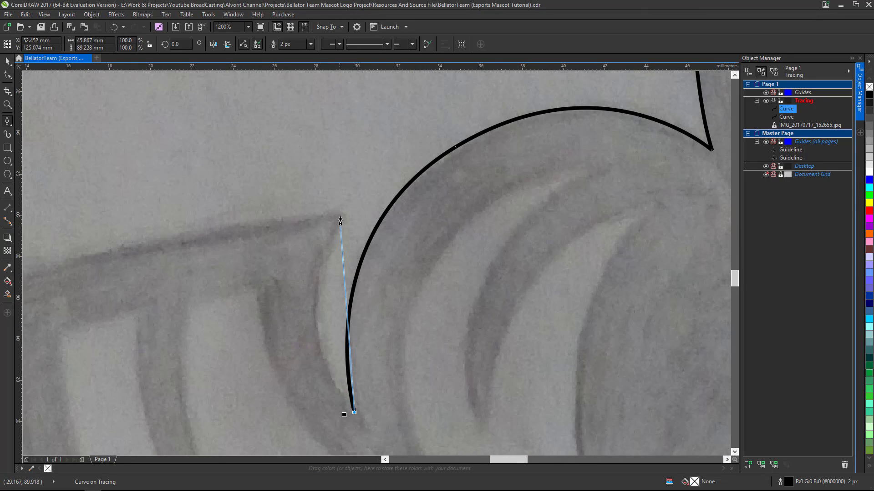
pyautogui.moveTo(341, 215); pyautogui.dragTo(403, 104)
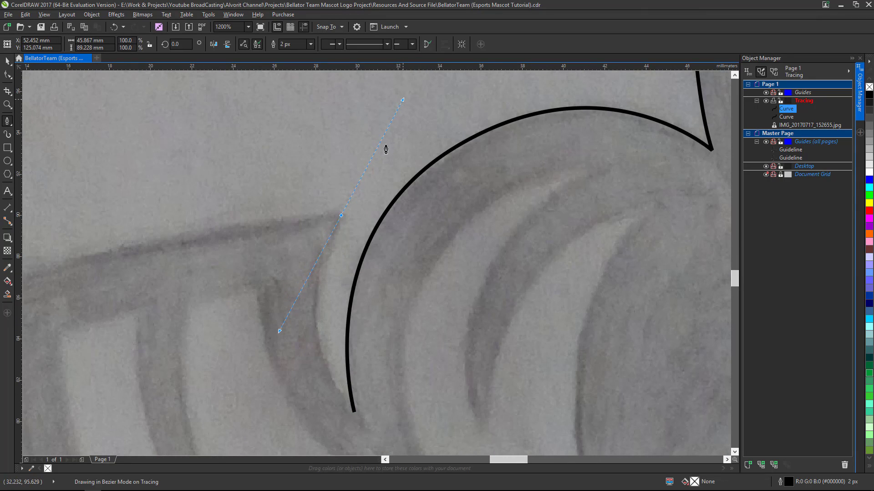
pyautogui.click(341, 215)
pyautogui.scroll(-3, 366, 208)
pyautogui.scroll(1, 308, 223)
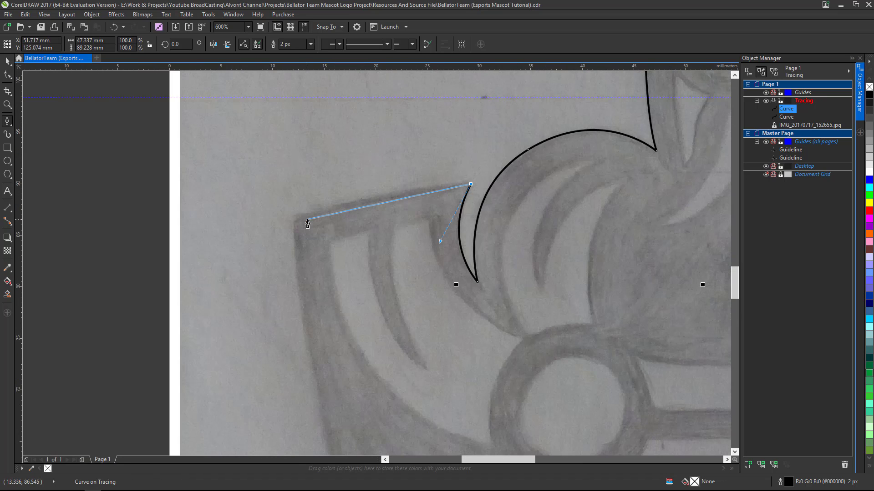
# Step: Try a curved segment along the cape's top edge to its outer corner, and undo it
pyautogui.moveTo(294, 219); pyautogui.dragTo(246, 243)
pyautogui.click(294, 219)
pyautogui.scroll(1, 290, 236)
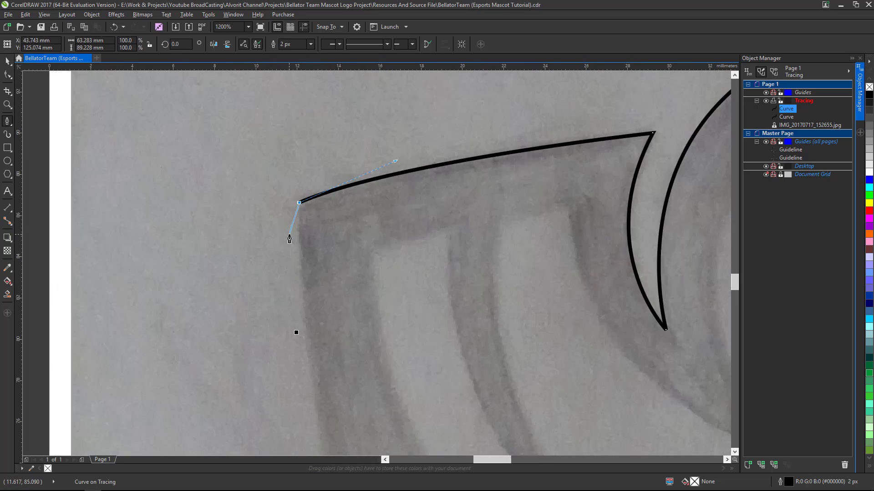
pyautogui.scroll(1, 293, 235)
pyautogui.hotkey('ctrl', 'z')
pyautogui.scroll(-2, 322, 188)
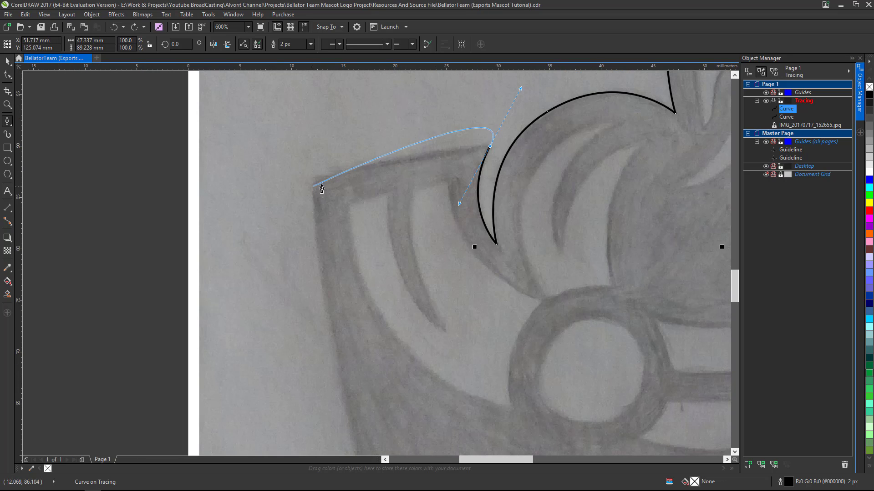
pyautogui.click(490, 146)
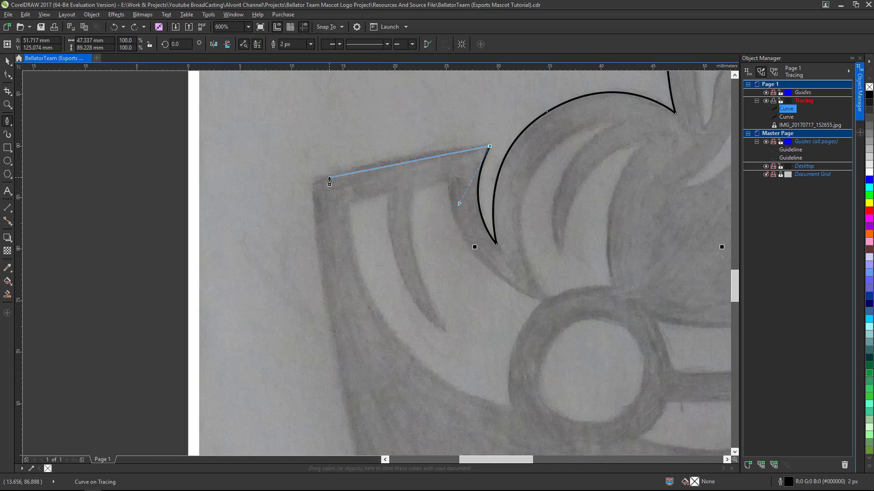
# Step: Trace the cape's top edge to its outer corner and curve the outline down the cape's outer side
pyautogui.moveTo(321, 181); pyautogui.dragTo(315, 233)
pyautogui.scroll(2, 314, 193)
pyautogui.scroll(-7, 316, 233)
pyautogui.scroll(3, 324, 274)
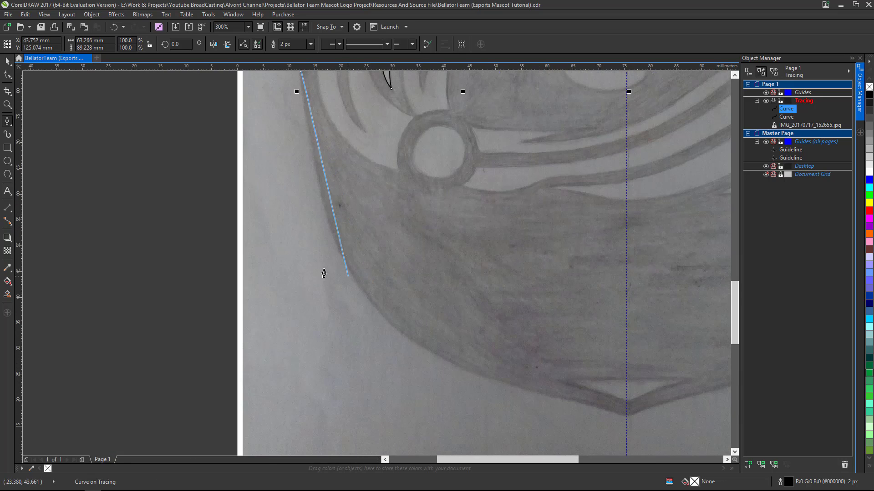
pyautogui.scroll(-3, 324, 273)
pyautogui.scroll(3, 323, 277)
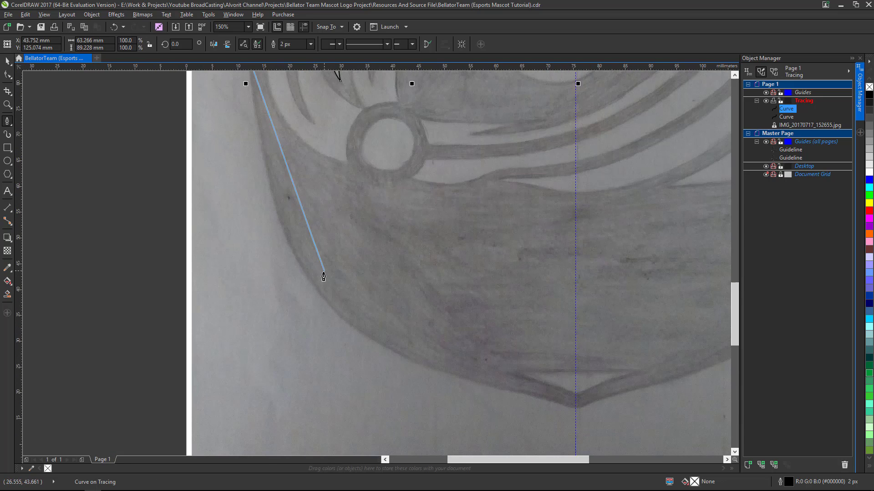
pyautogui.scroll(-2, 313, 289)
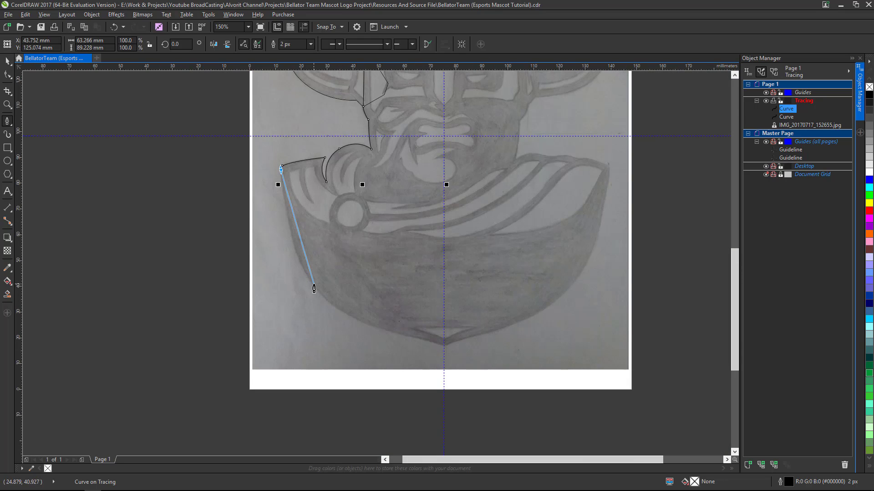
pyautogui.moveTo(314, 285); pyautogui.dragTo(339, 315)
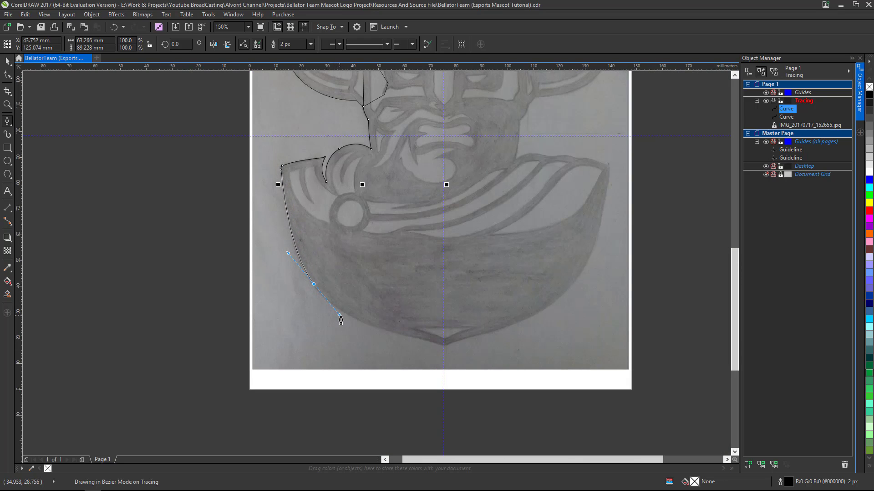
# Step: Trace the cape's lower edge with two curved segments ending at the bottom tip on the vertical centre guideline
pyautogui.scroll(2, 378, 328)
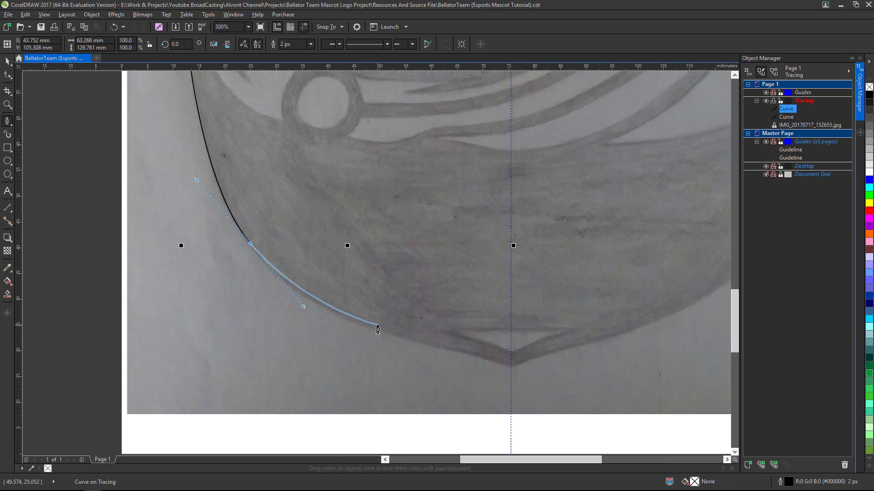
pyautogui.scroll(2, 366, 332)
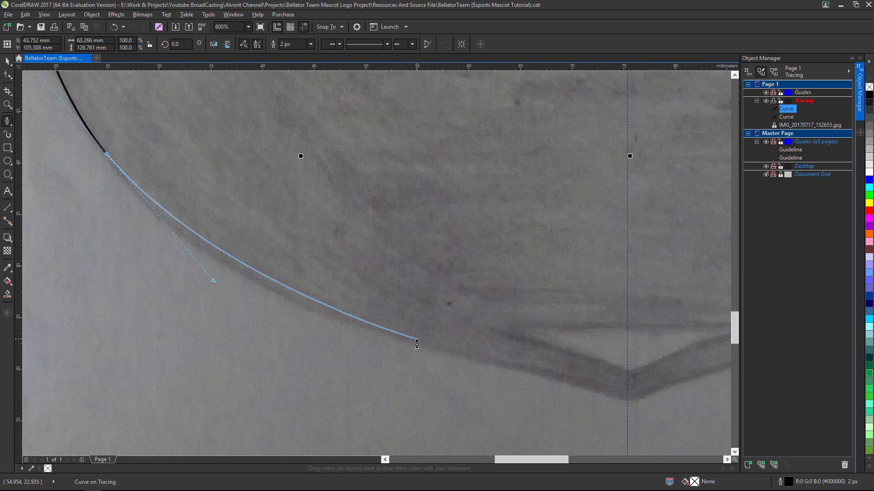
pyautogui.moveTo(413, 342); pyautogui.dragTo(467, 355)
pyautogui.scroll(-2, 559, 375)
pyautogui.scroll(2, 575, 386)
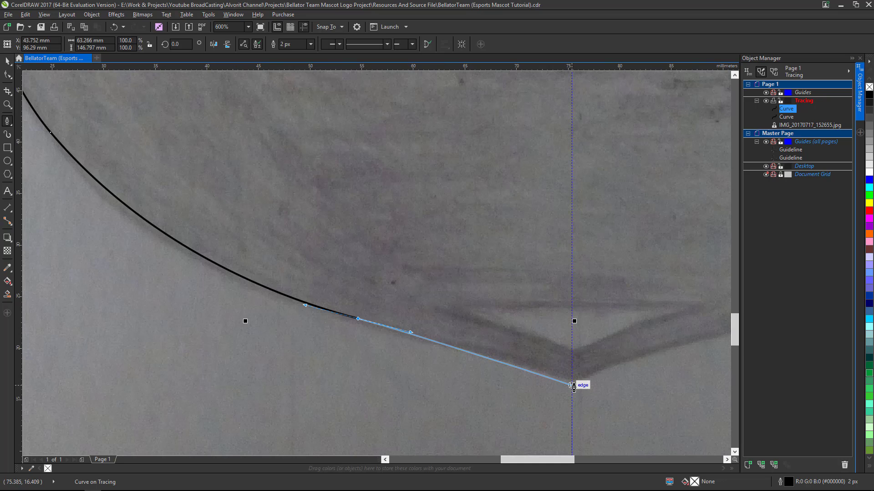
pyautogui.moveTo(572, 383)
pyautogui.mouseDown()
pyautogui.moveTo(581, 396)
pyautogui.moveTo(610, 404)
pyautogui.mouseUp()
pyautogui.scroll(-3, 400, 365)
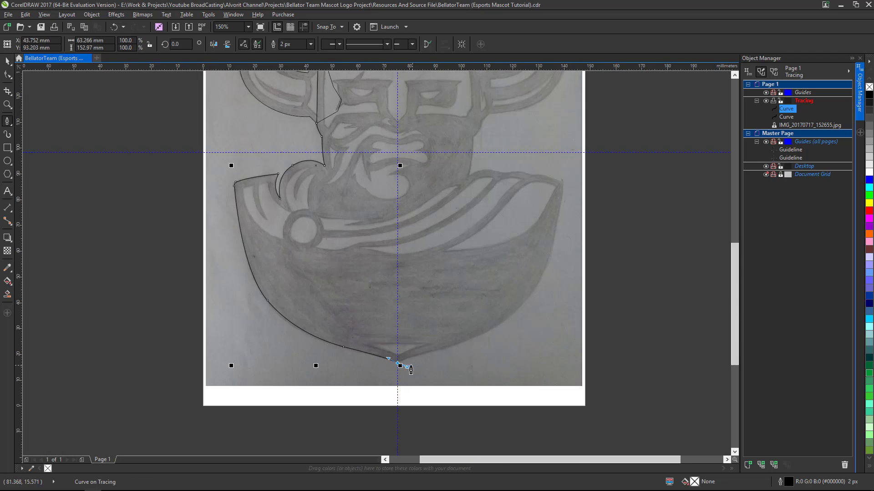
# Step: Close the main outline with a straight segment along the centre guideline from the cape's bottom tip to the helmet's peak
pyautogui.scroll(3, 396, 362)
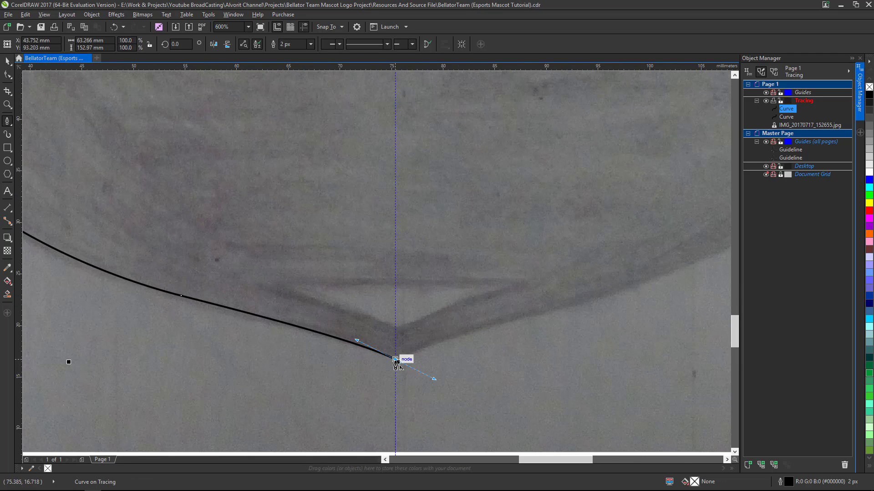
pyautogui.scroll(-4, 376, 409)
pyautogui.scroll(4, 390, 336)
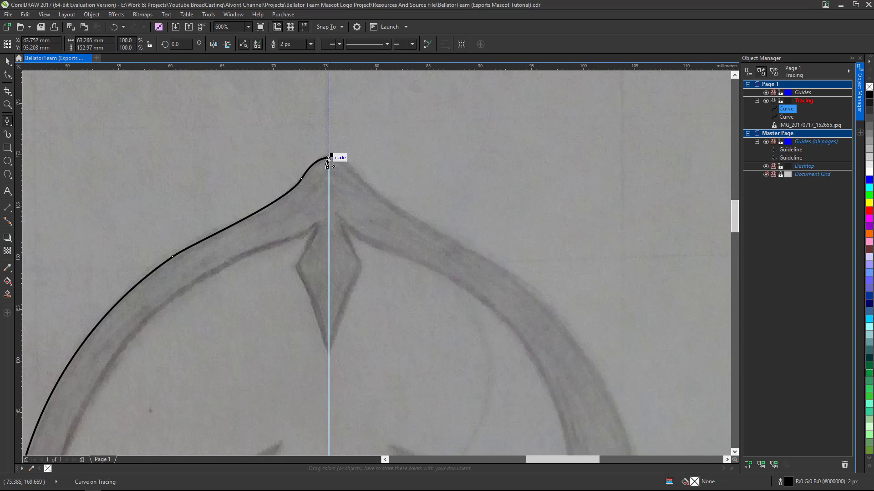
pyautogui.doubleClick(327, 161)
pyautogui.scroll(-4, 347, 164)
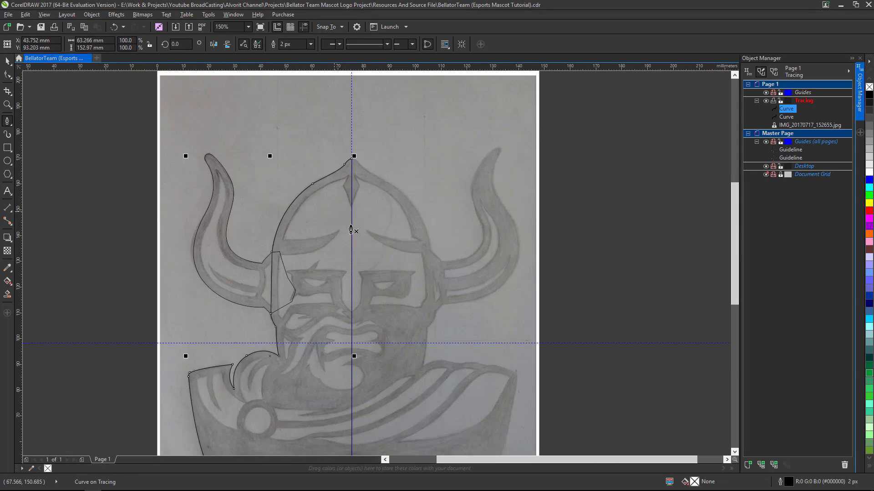
pyautogui.scroll(1, 319, 222)
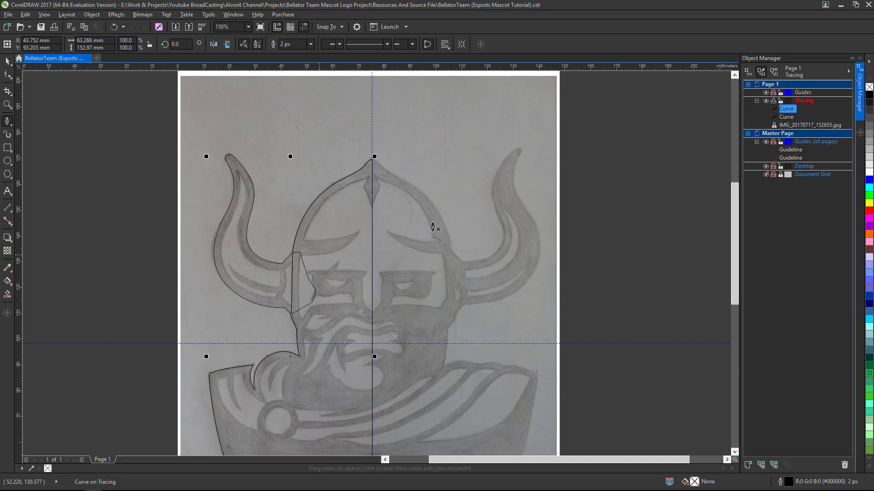
# Step: Try moving the horn outline and the main outline to check each shape, and undo both moves
pyautogui.click(785, 118)
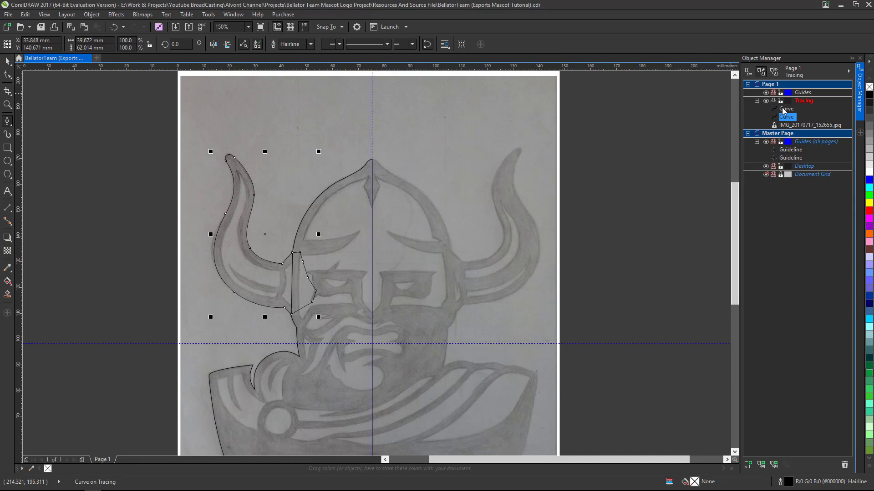
pyautogui.click(783, 109)
pyautogui.click(787, 117)
pyautogui.click(7, 61)
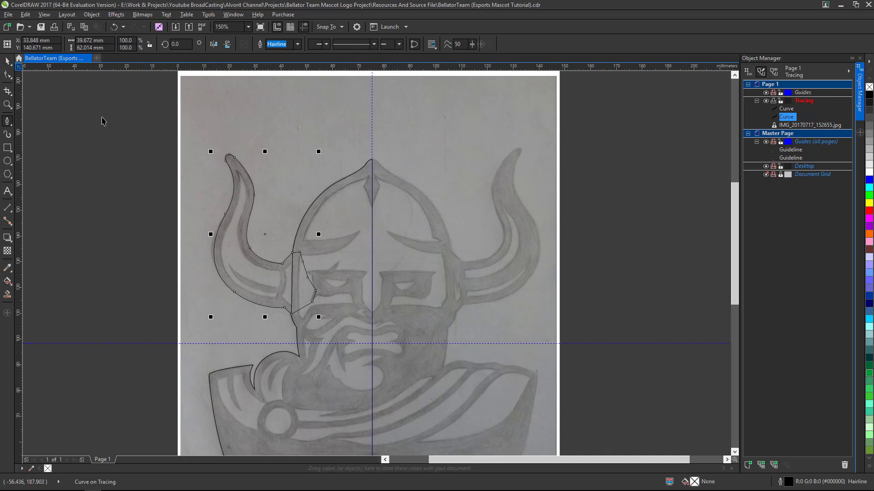
pyautogui.moveTo(231, 236); pyautogui.dragTo(191, 216)
pyautogui.hotkey('ctrl', 'z')
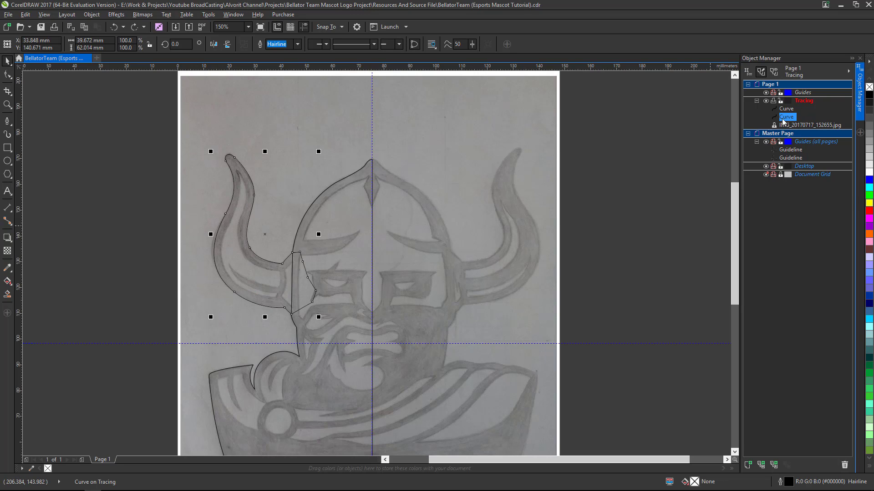
pyautogui.click(348, 223)
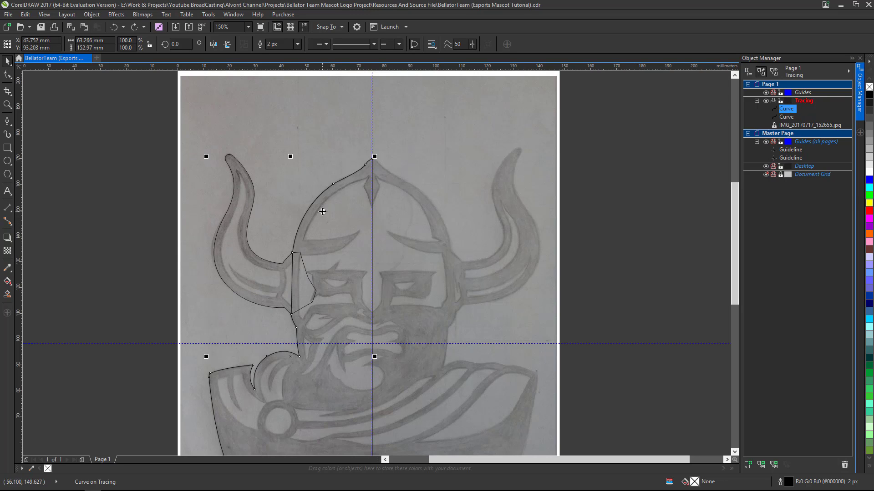
pyautogui.moveTo(323, 211); pyautogui.dragTo(452, 171)
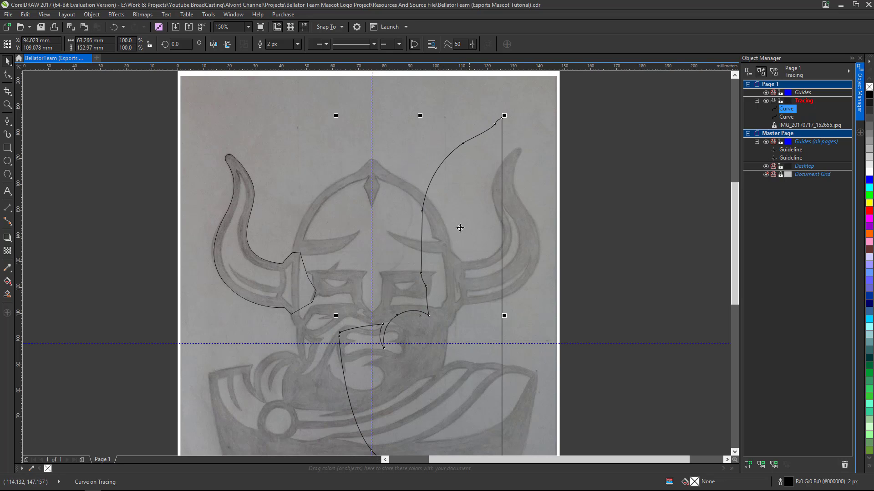
pyautogui.hotkey('ctrl', 'z')
# Step: Fill the horn and main outlines with black to preview the half silhouette, and undo the fill
pyautogui.scroll(-2, 388, 225)
pyautogui.moveTo(234, 162); pyautogui.dragTo(449, 399)
pyautogui.click(869, 94)
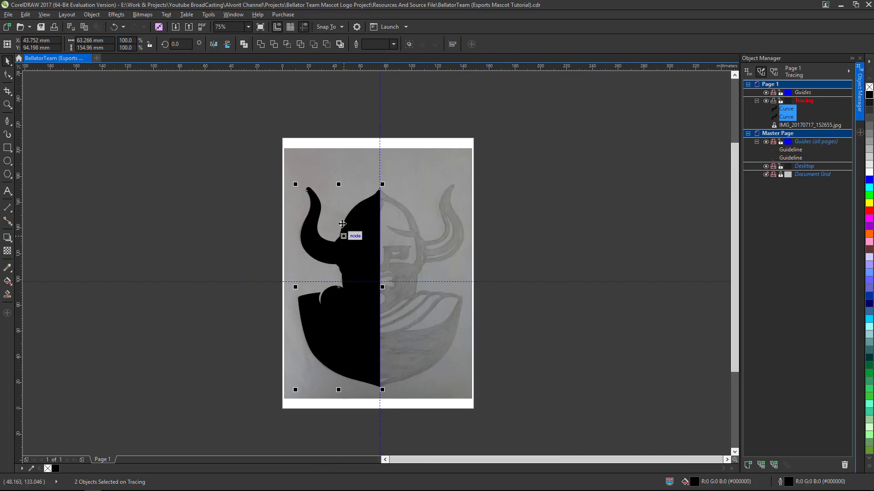
pyautogui.scroll(2, 353, 242)
pyautogui.scroll(-2, 344, 247)
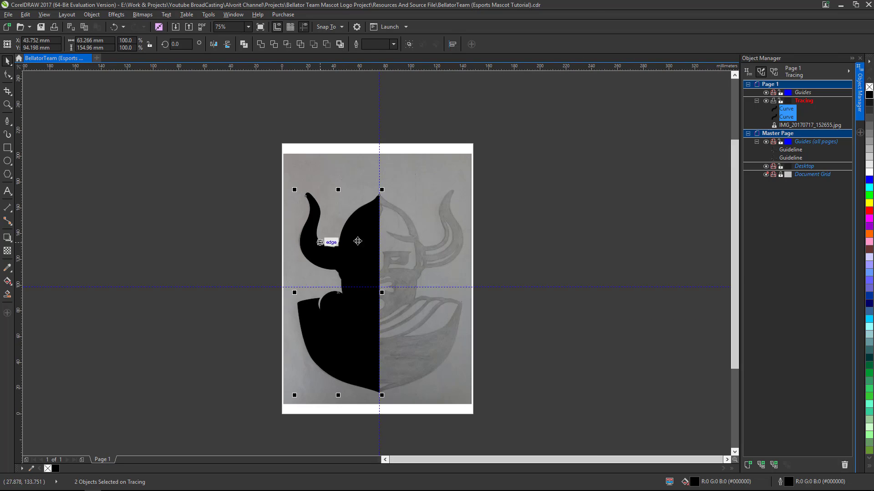
pyautogui.scroll(2, 357, 240)
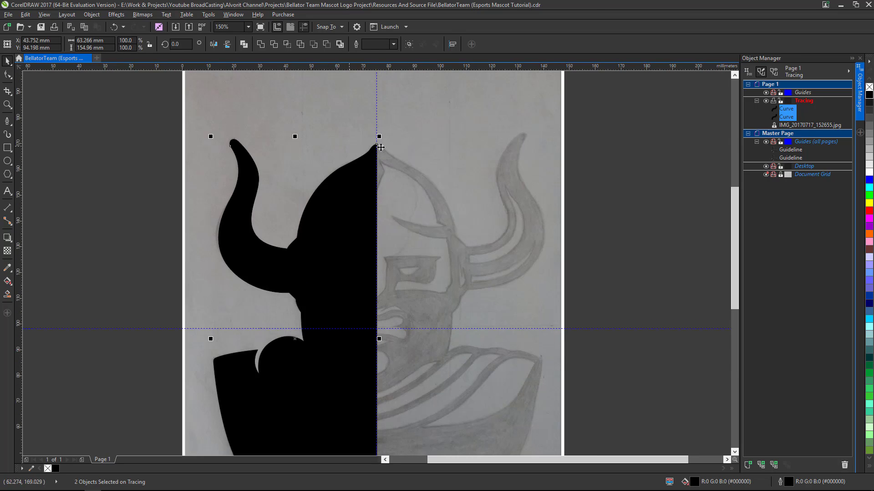
pyautogui.hotkey('ctrl', 'z')
pyautogui.scroll(-2, 364, 195)
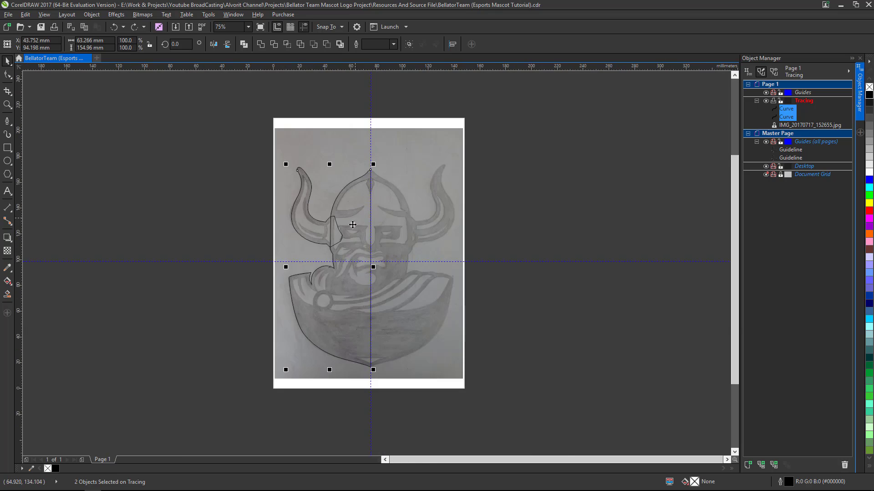
# Step: Rename the closed helmet, face and cape outline on the Tracing layer as Main
pyautogui.scroll(2, 353, 225)
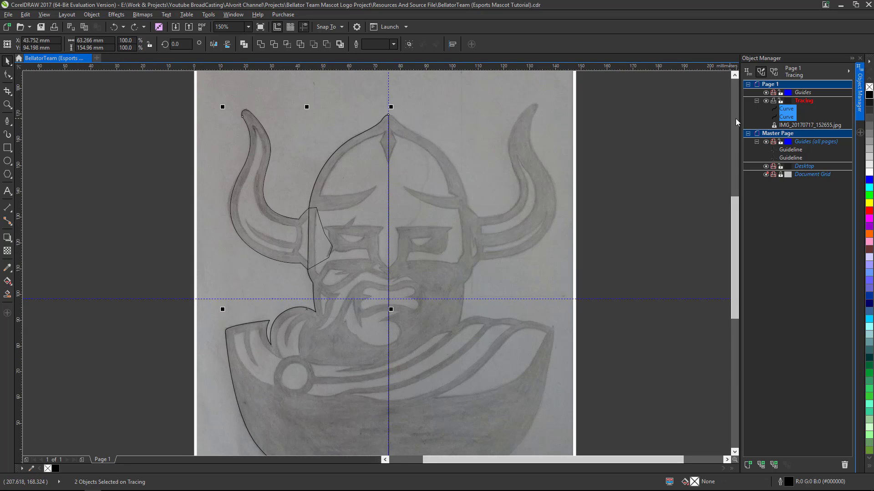
pyautogui.rightClick(793, 112)
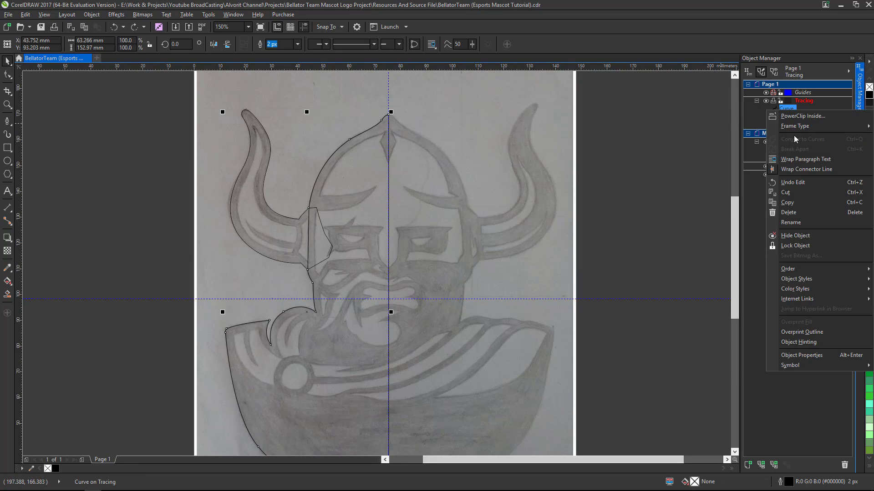
pyautogui.click(794, 222)
pyautogui.write('Main')
pyautogui.press('Return')
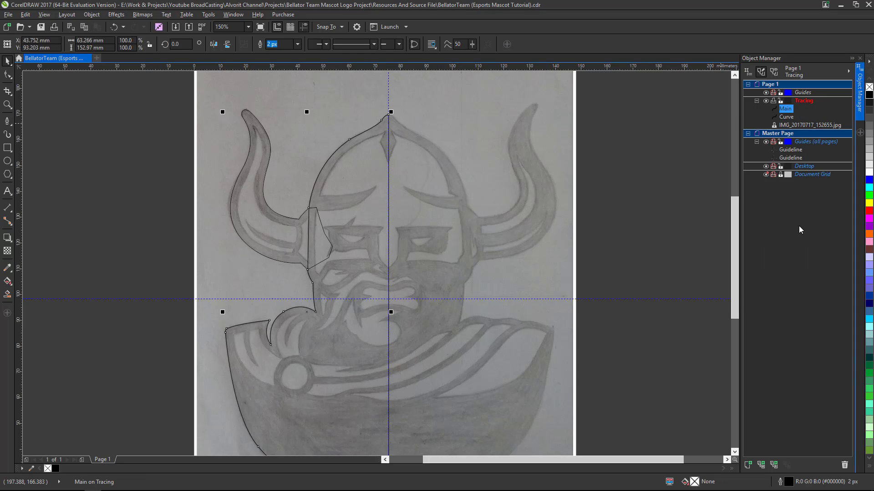
# Step: Add a node on the Main outline's helmet curve just below the existing upper node, and delete that upper node
pyautogui.scroll(2, 384, 114)
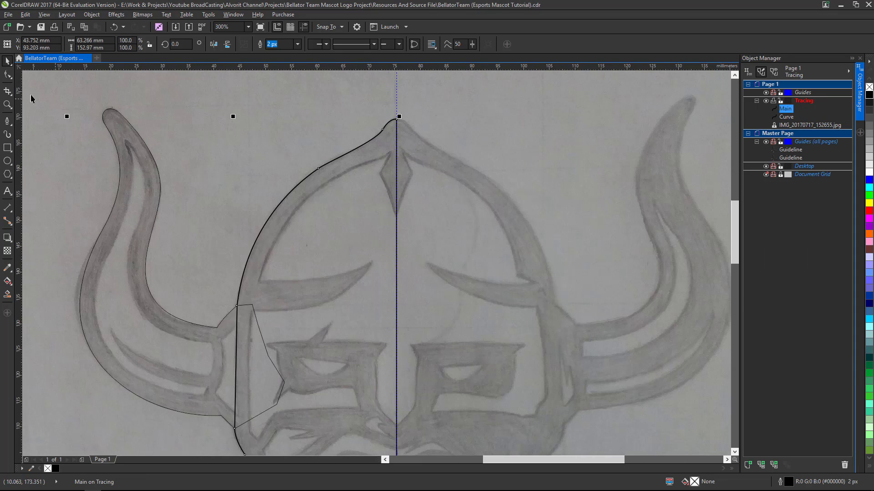
pyautogui.click(7, 75)
pyautogui.scroll(2, 297, 170)
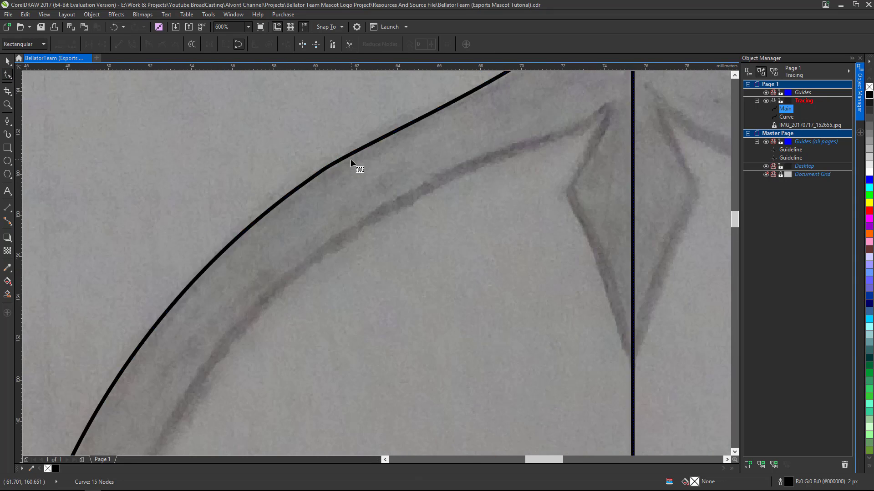
pyautogui.scroll(-1, 396, 131)
pyautogui.scroll(1, 463, 127)
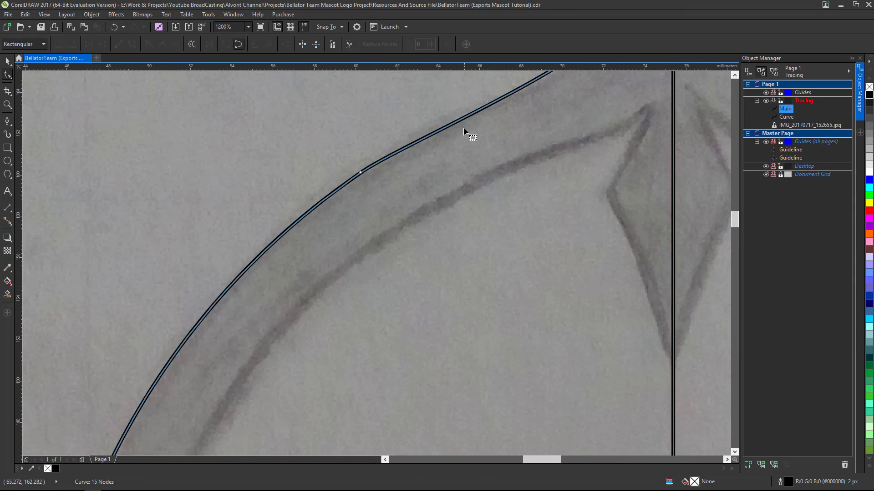
pyautogui.scroll(-3, 463, 127)
pyautogui.scroll(2, 395, 157)
pyautogui.click(373, 190)
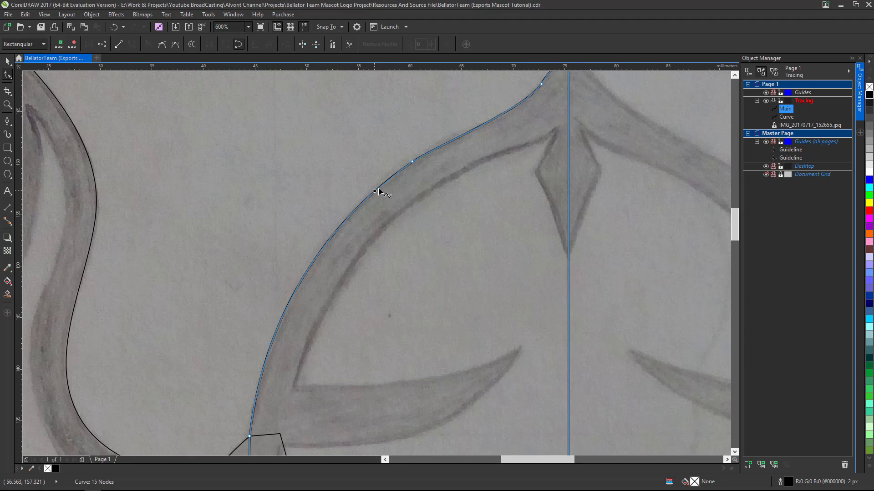
pyautogui.press('+')
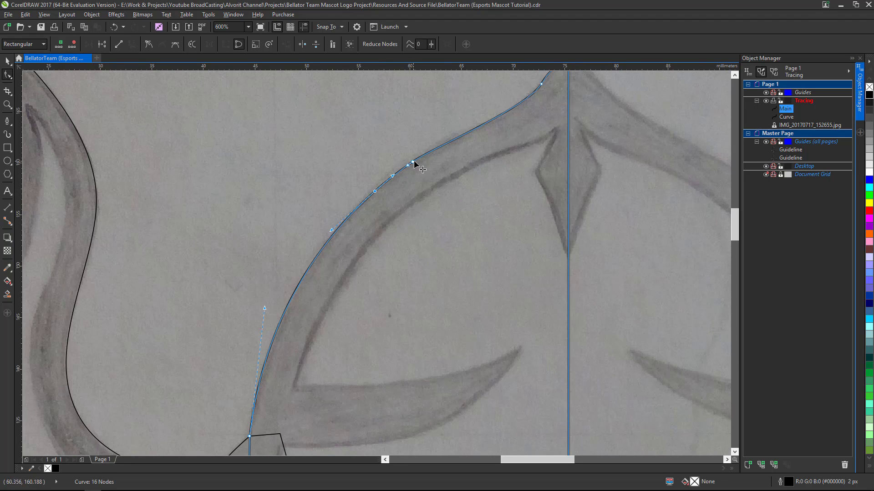
pyautogui.doubleClick(413, 163)
pyautogui.scroll(-3, 521, 98)
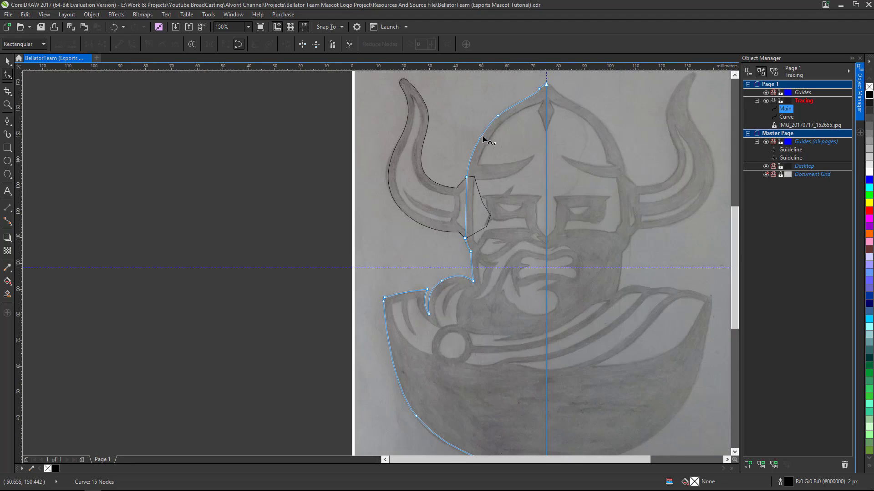
# Step: Reshape the short curved segment of the Main outline below the horn's base by adjusting its curve handle
pyautogui.scroll(2, 482, 141)
pyautogui.scroll(-2, 428, 205)
pyautogui.scroll(4, 432, 246)
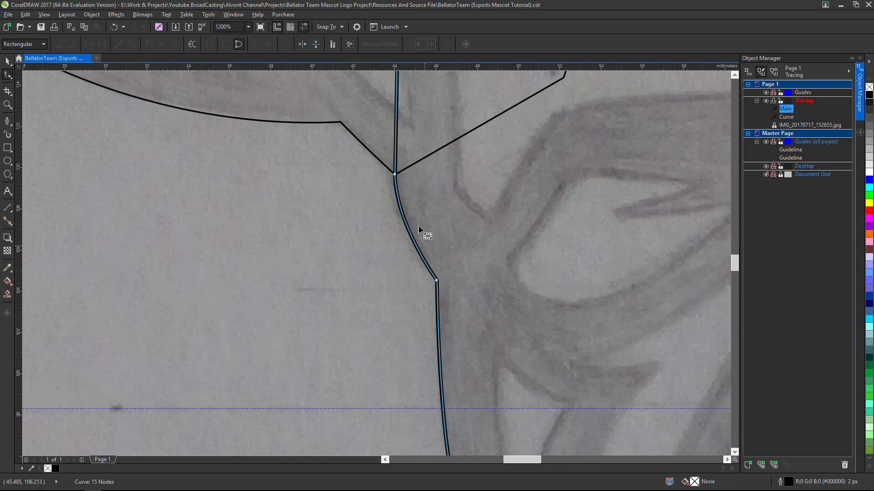
pyautogui.moveTo(395, 178); pyautogui.dragTo(402, 234)
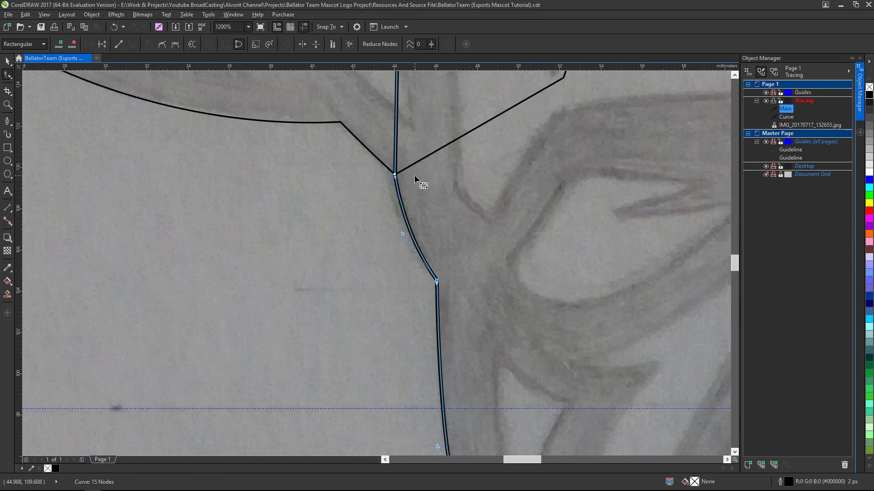
# Step: Examine how the Main outline follows the sketch along the beard, fur collar and shoulder
pyautogui.scroll(-2, 417, 181)
pyautogui.scroll(1, 434, 255)
pyautogui.scroll(-1, 483, 249)
pyautogui.scroll(1, 440, 250)
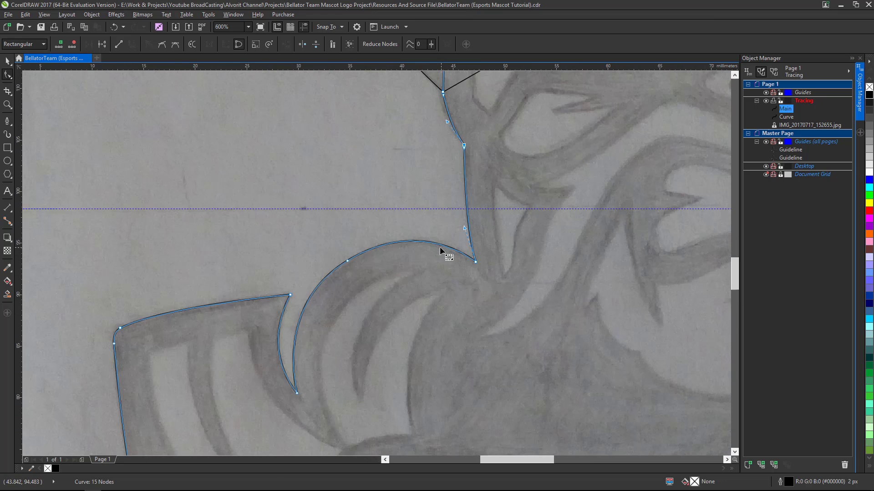
pyautogui.scroll(1, 353, 258)
pyautogui.scroll(-2, 410, 287)
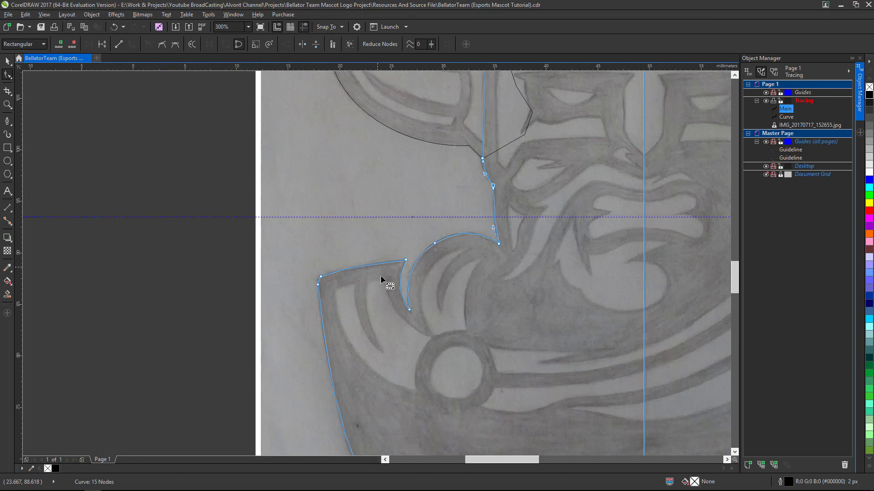
pyautogui.scroll(3, 382, 283)
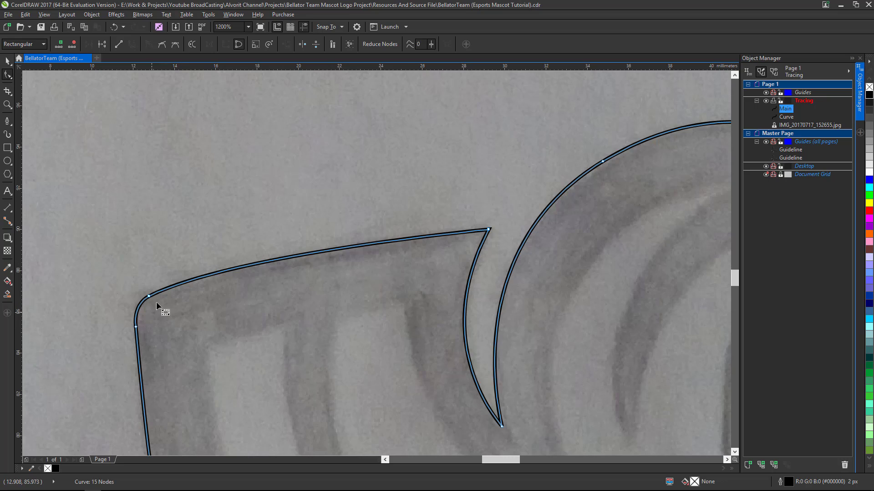
pyautogui.scroll(-3, 182, 301)
# Step: Move the node on the cape's lower edge slightly outward onto the sketched line
pyautogui.scroll(2, 262, 291)
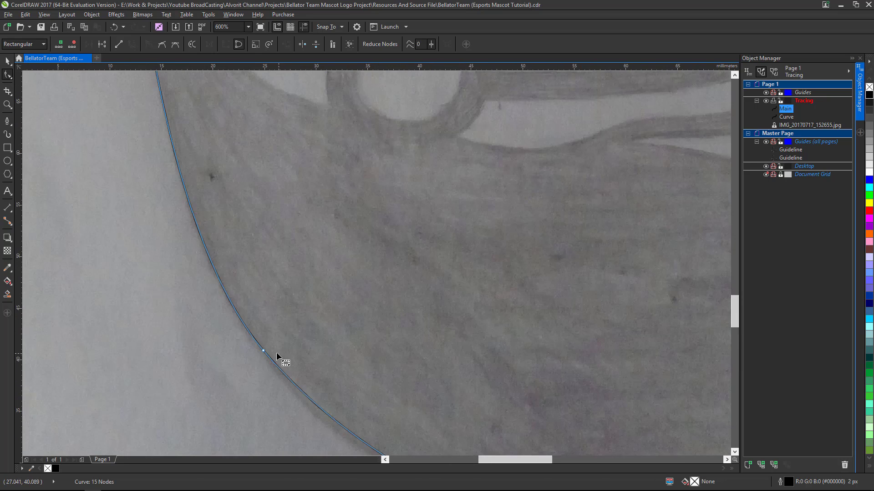
pyautogui.scroll(1, 273, 348)
pyautogui.scroll(-2, 255, 237)
pyautogui.scroll(2, 354, 348)
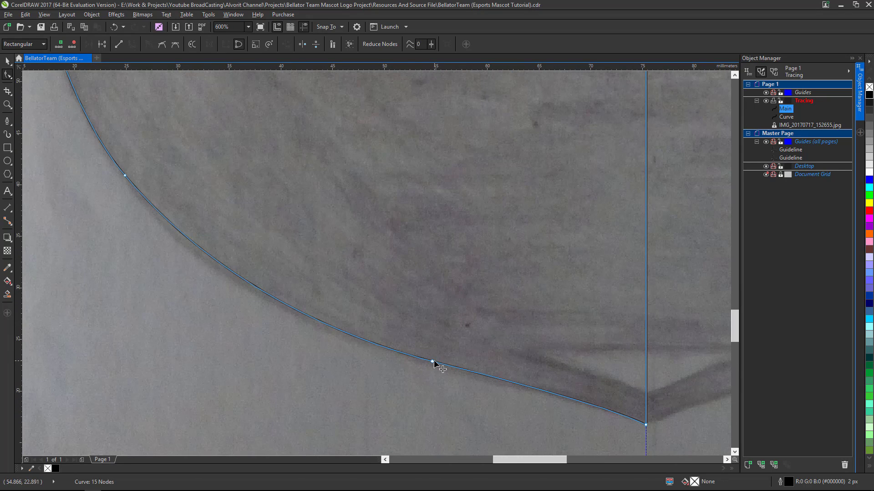
pyautogui.moveTo(433, 362); pyautogui.dragTo(432, 366)
pyautogui.scroll(1, 431, 366)
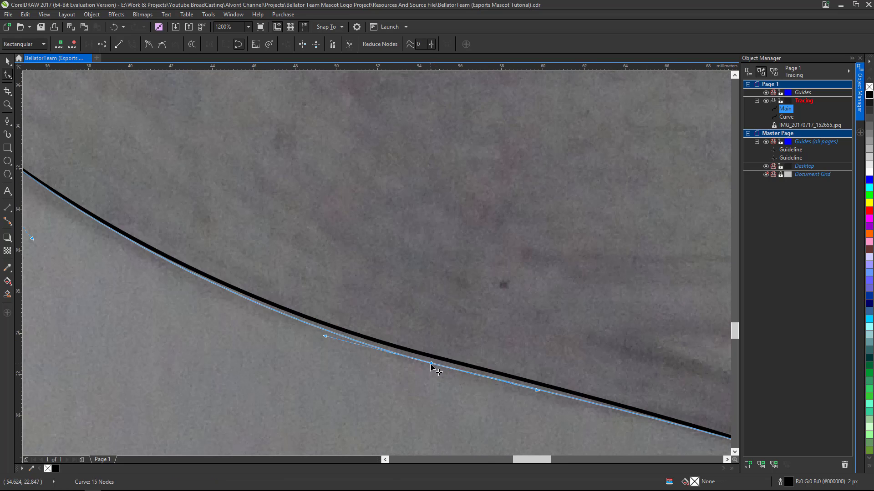
pyautogui.scroll(-3, 430, 367)
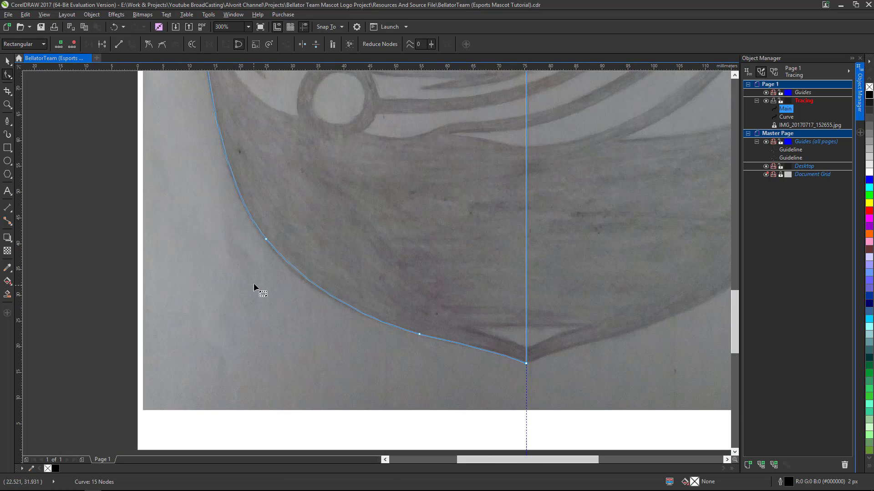
# Step: Add a node nearer the cape's bottom tip on the lower edge, and delete the neighbouring node
pyautogui.scroll(1, 284, 258)
pyautogui.scroll(-1, 300, 289)
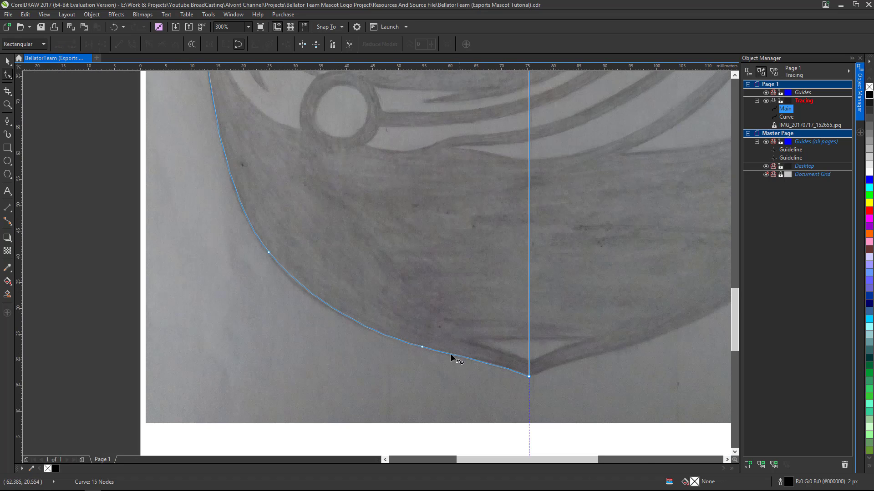
pyautogui.scroll(1, 451, 354)
pyautogui.scroll(-1, 445, 343)
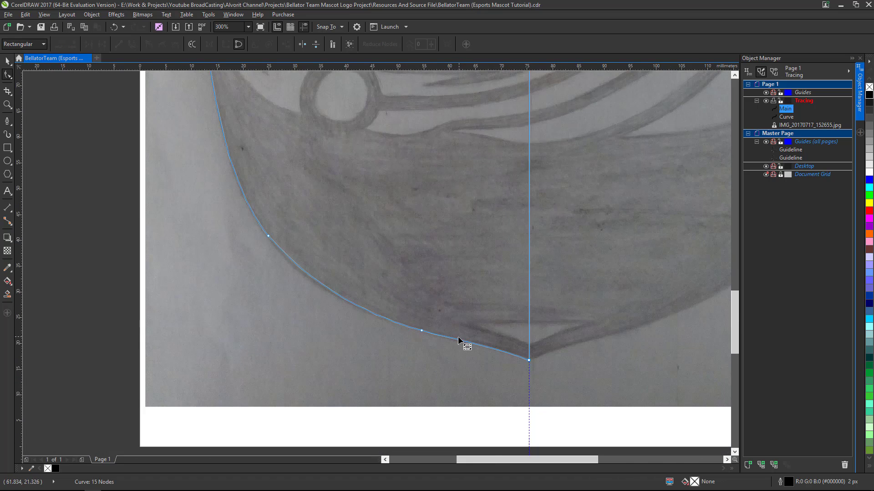
pyautogui.scroll(1, 457, 336)
pyautogui.doubleClick(430, 335)
pyautogui.moveTo(404, 342); pyautogui.dragTo(349, 287)
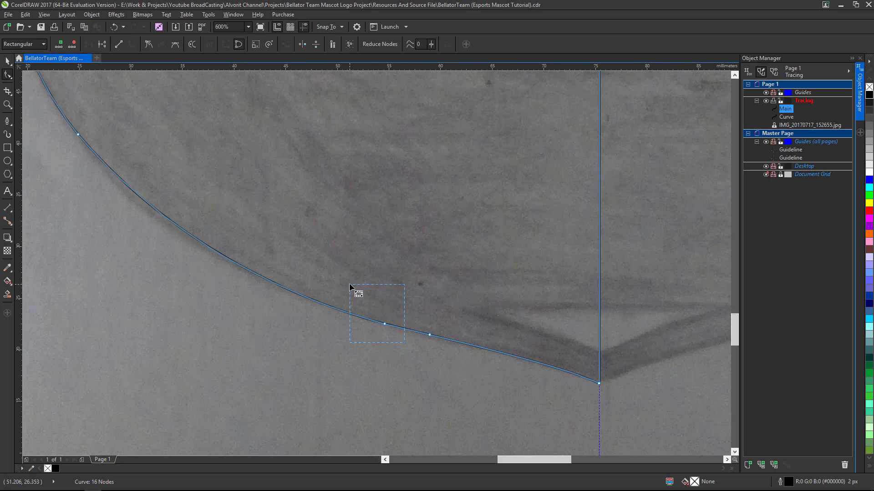
pyautogui.press('Delete')
pyautogui.scroll(-1, 409, 319)
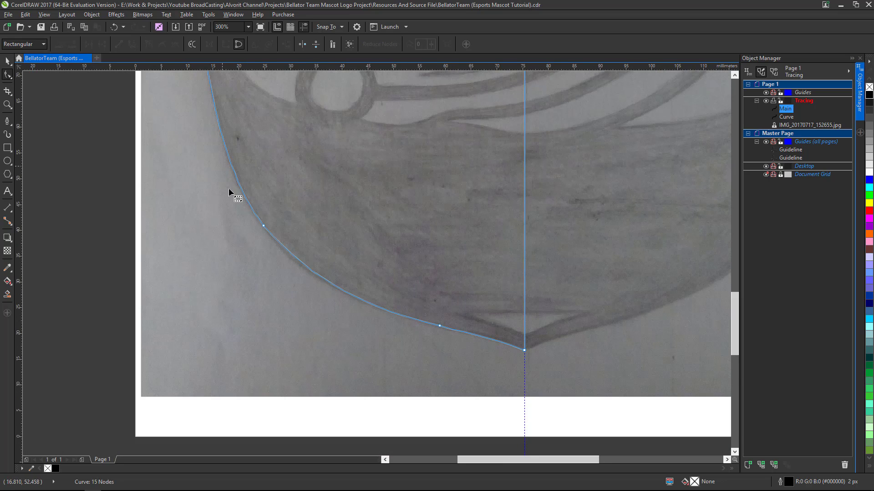
# Step: Lengthen the lower curve handle of the node on the cape's outer side to follow the sketch
pyautogui.scroll(-1, 376, 312)
pyautogui.scroll(1, 376, 313)
pyautogui.scroll(1, 302, 269)
pyautogui.click(303, 255)
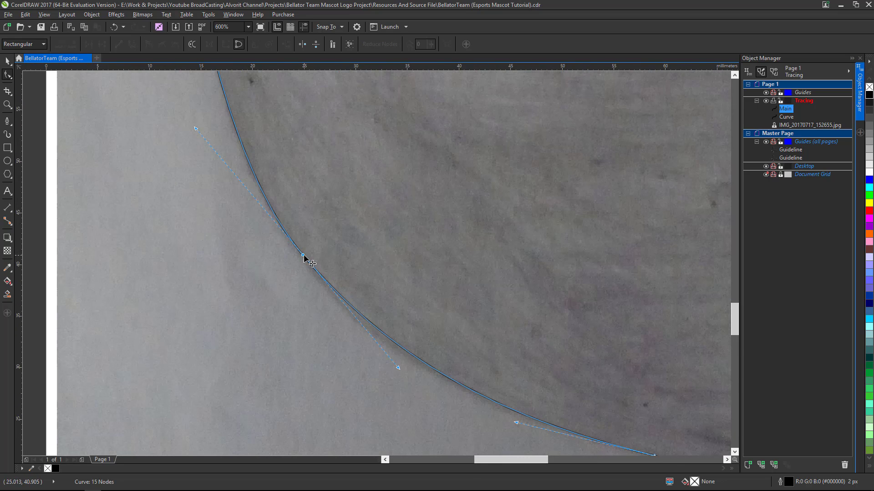
pyautogui.moveTo(400, 369); pyautogui.dragTo(404, 373)
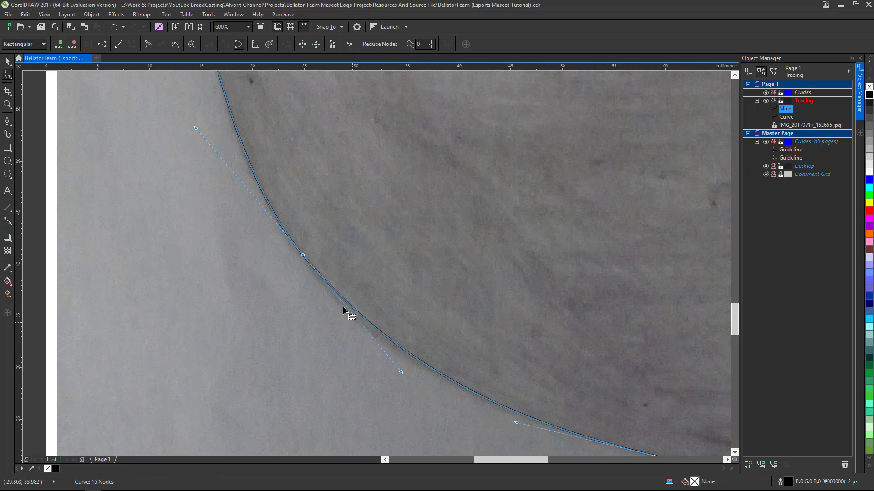
pyautogui.scroll(-1, 361, 321)
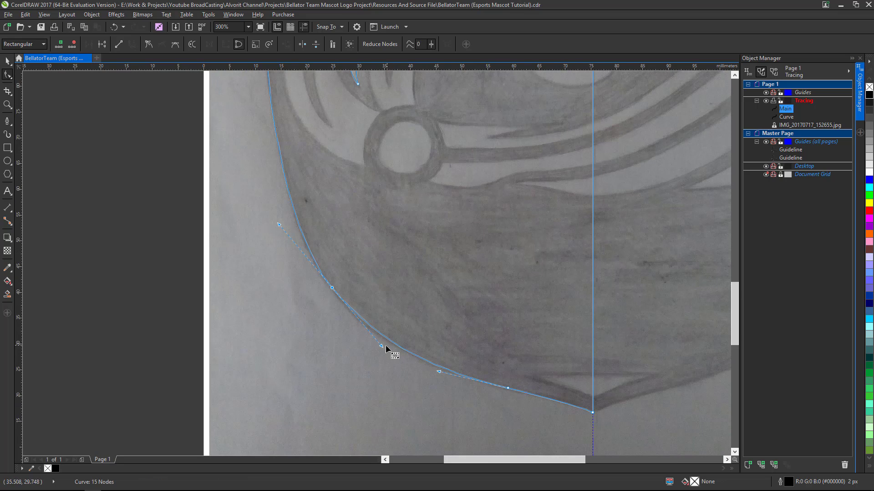
pyautogui.click(324, 319)
pyautogui.scroll(-1, 438, 284)
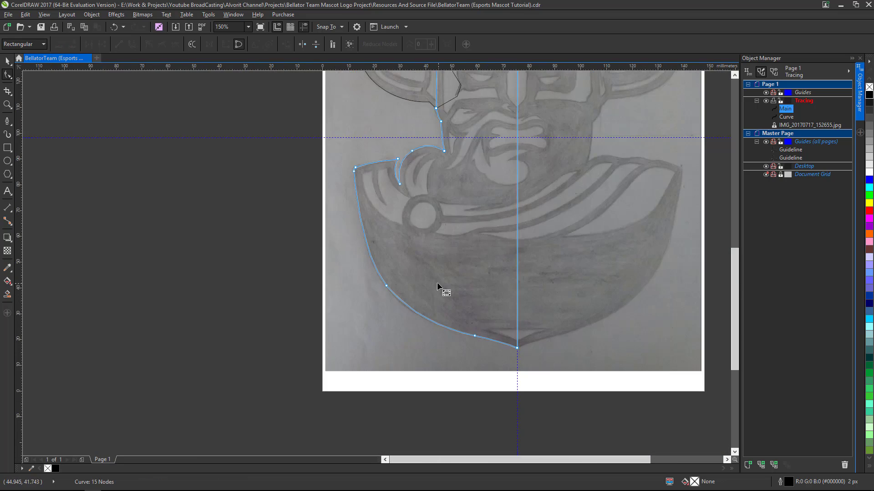
# Step: Check the complete horn and Main outlines against the sketch from the helmet's peak to the cape's tip
pyautogui.scroll(-1, 483, 212)
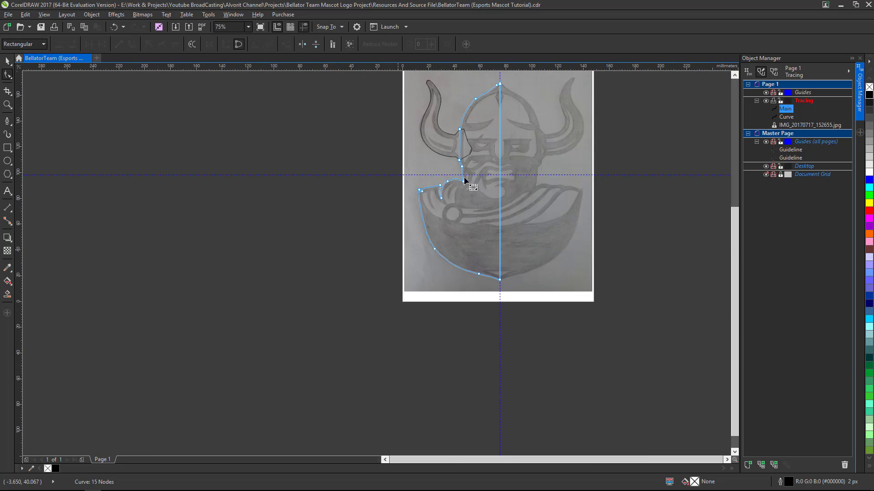
pyautogui.scroll(1, 496, 86)
pyautogui.scroll(-2, 433, 194)
pyautogui.scroll(2, 432, 201)
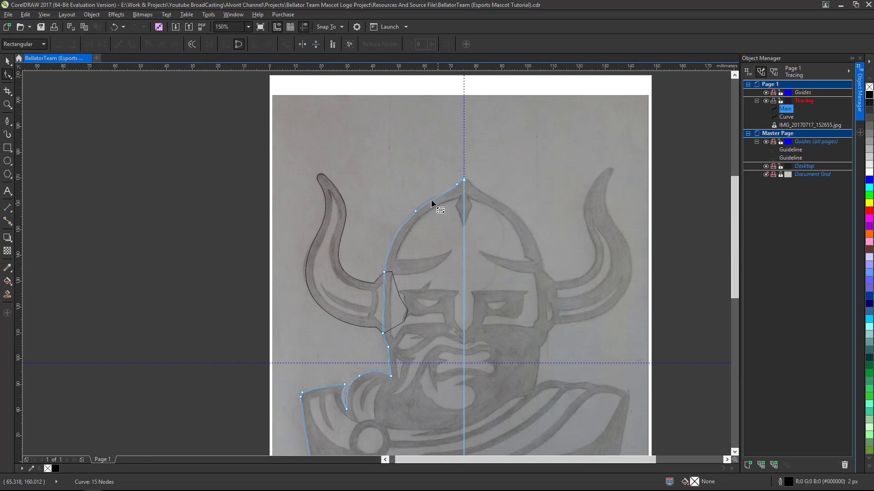
pyautogui.click(6, 61)
pyautogui.click(254, 273)
pyautogui.scroll(-1, 390, 264)
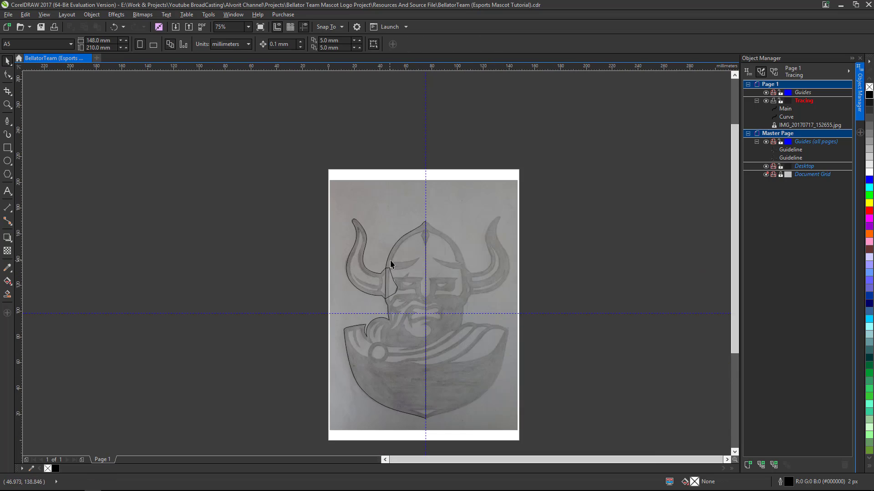
pyautogui.click(386, 276)
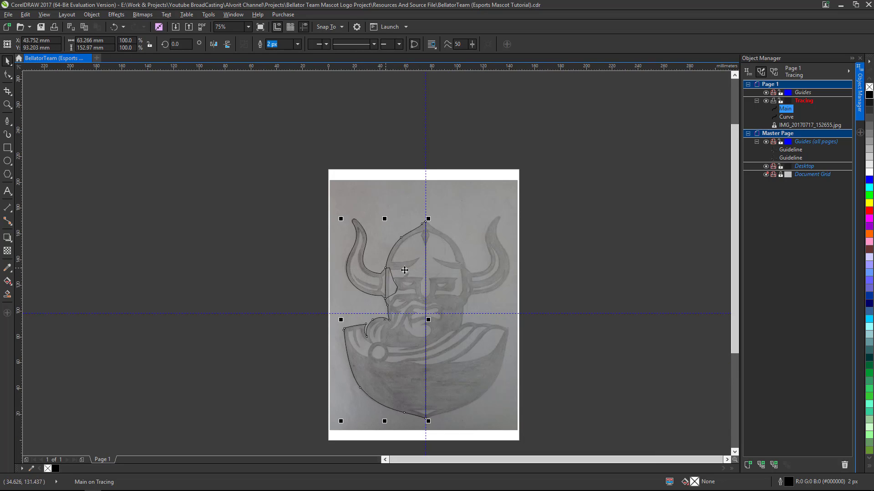
pyautogui.scroll(1, 461, 281)
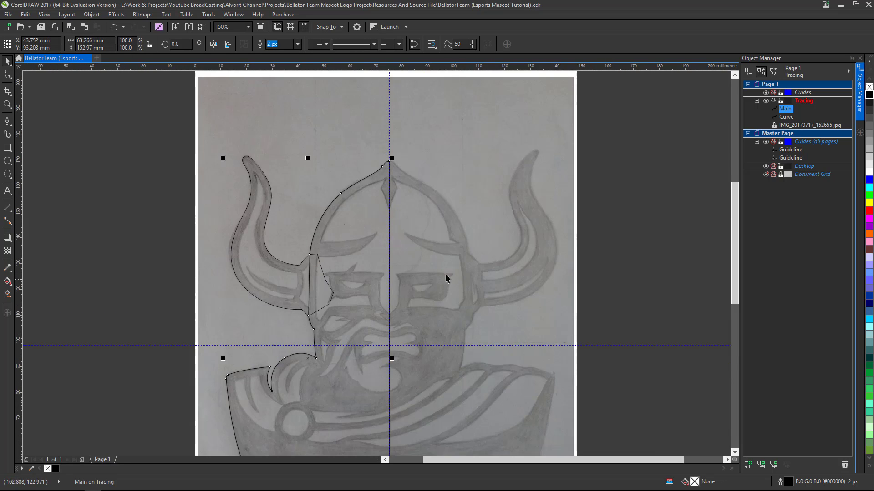
pyautogui.scroll(-1, 437, 271)
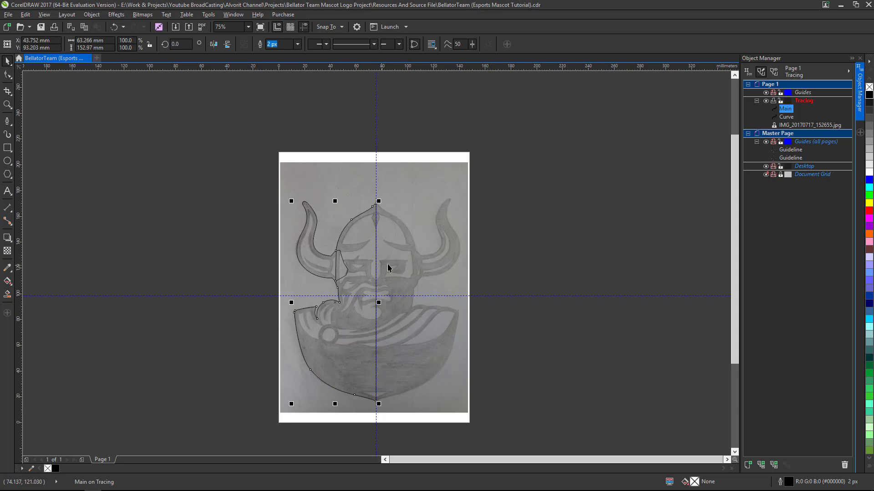
# Step: Weld the horn and Main outlines into one shape, undo the weld once, and weld them again
pyautogui.click(514, 346)
pyautogui.scroll(1, 306, 273)
pyautogui.scroll(-1, 327, 172)
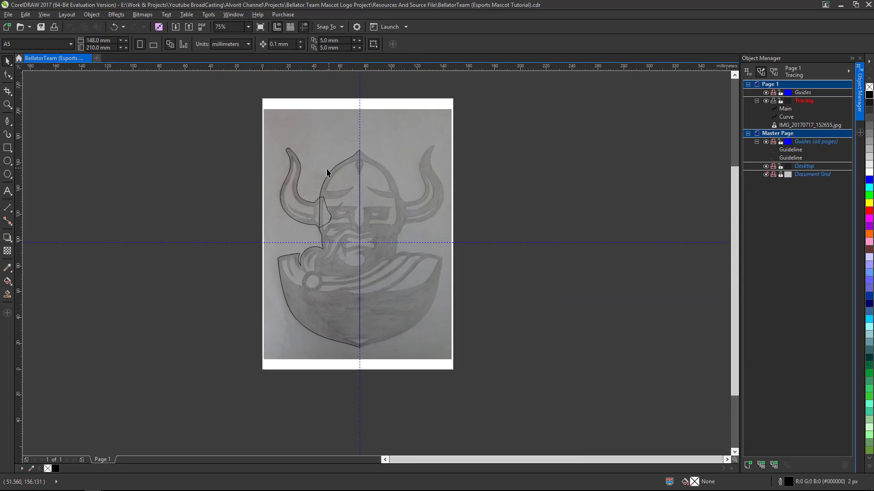
pyautogui.moveTo(234, 130); pyautogui.dragTo(377, 364)
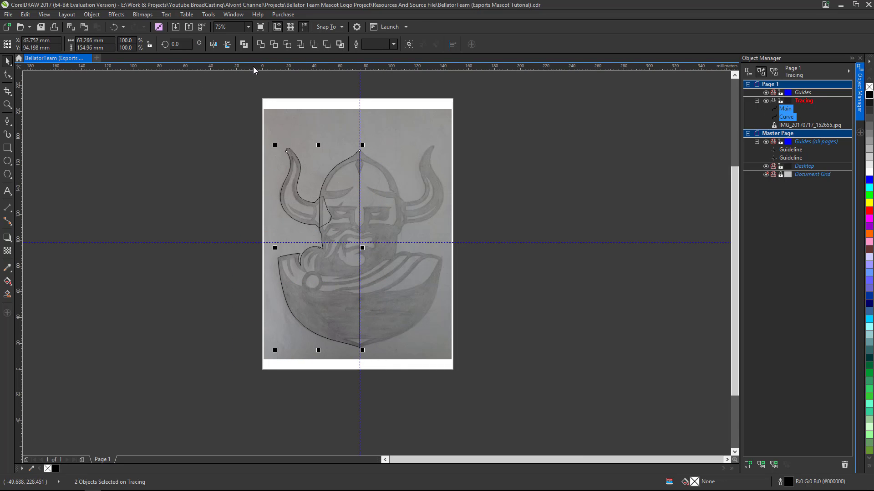
pyautogui.click(261, 47)
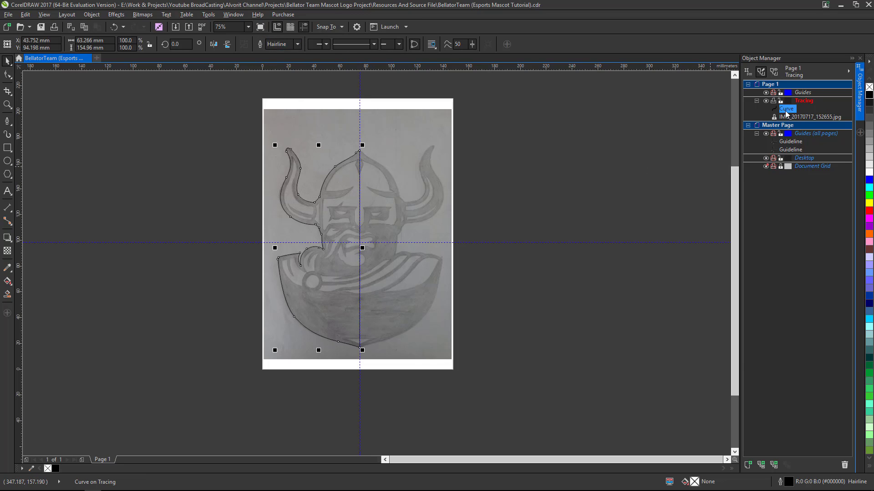
pyautogui.hotkey('ctrl', 'z')
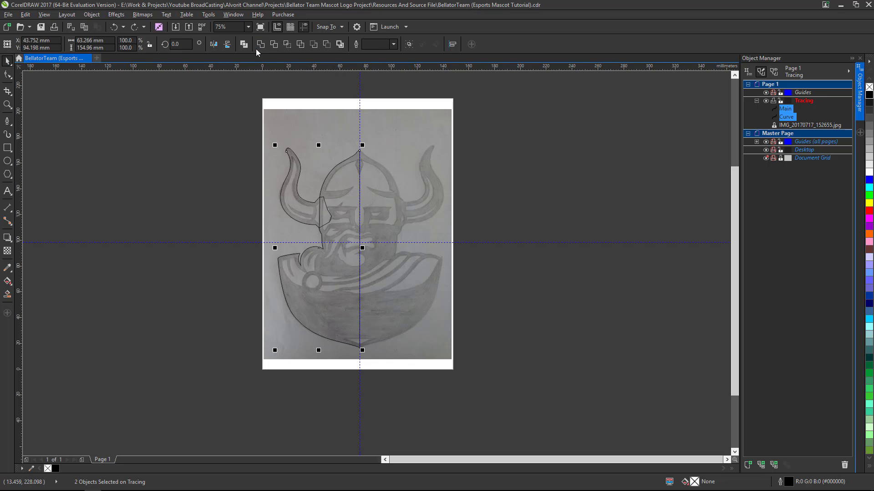
pyautogui.click(260, 46)
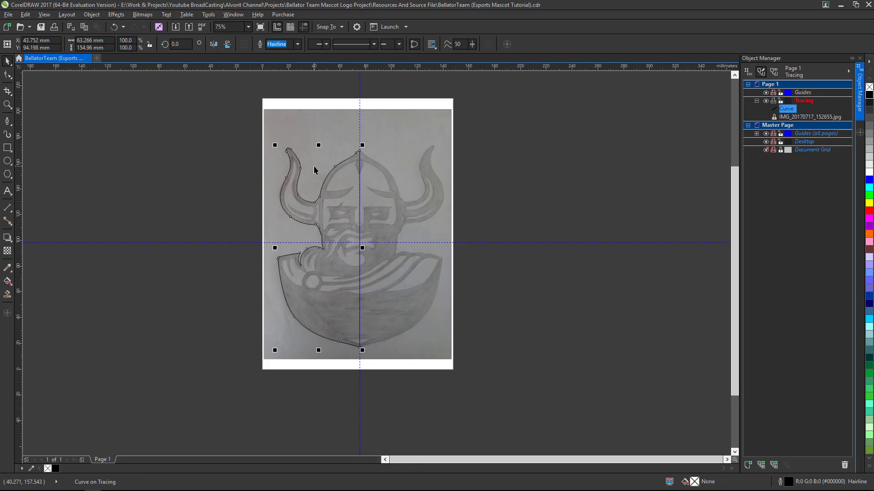
pyautogui.scroll(1, 314, 164)
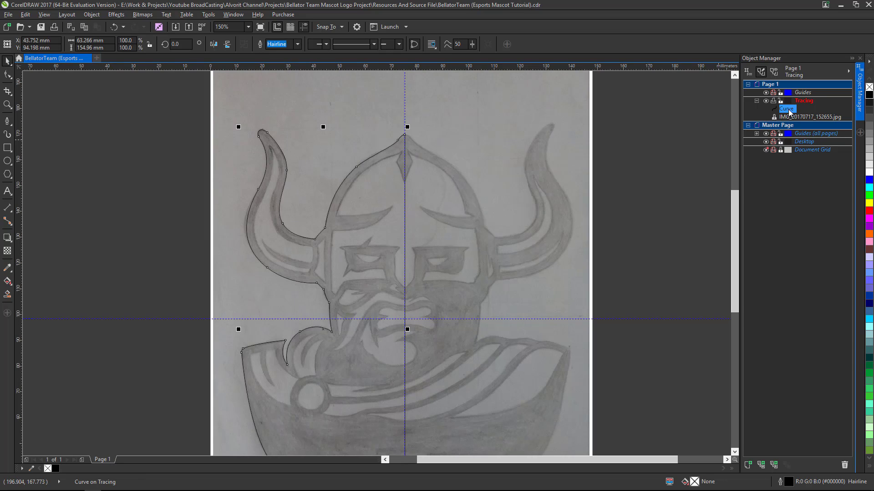
# Step: Paste a copy of the welded half outline and mirror it horizontally
pyautogui.scroll(-1, 428, 213)
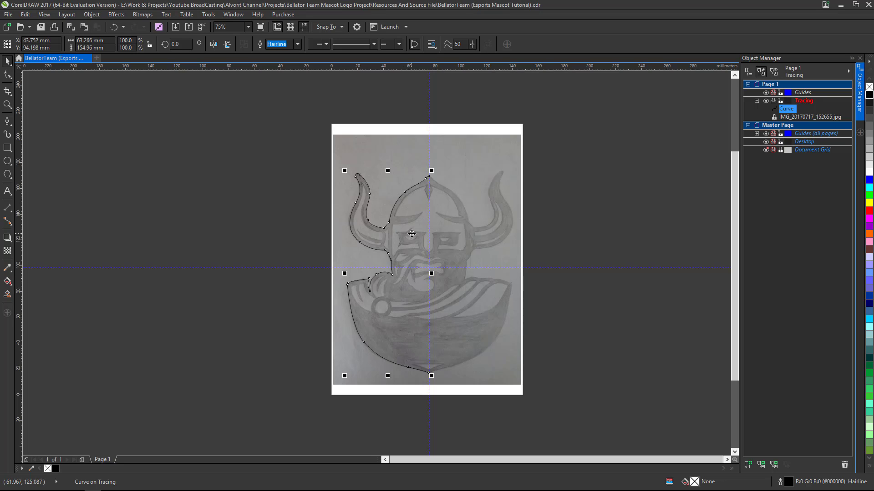
pyautogui.rightClick(403, 236)
pyautogui.press('Escape')
pyautogui.rightClick(543, 308)
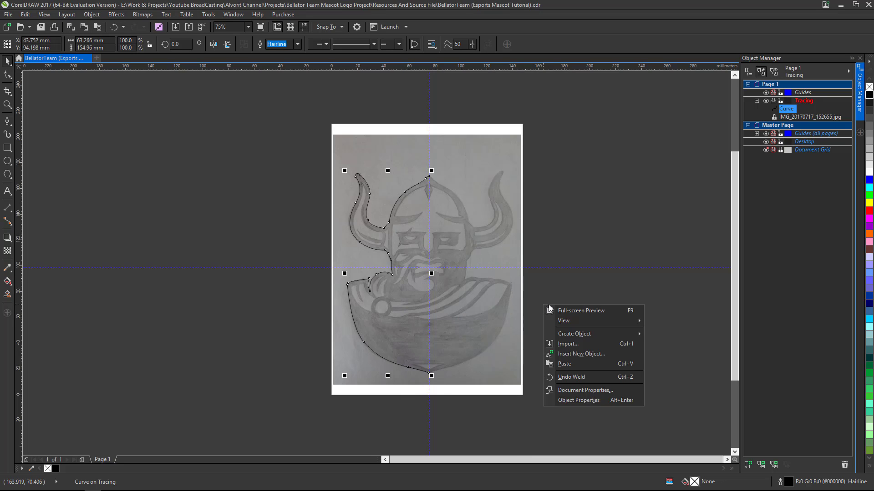
pyautogui.click(566, 362)
pyautogui.scroll(2, 471, 260)
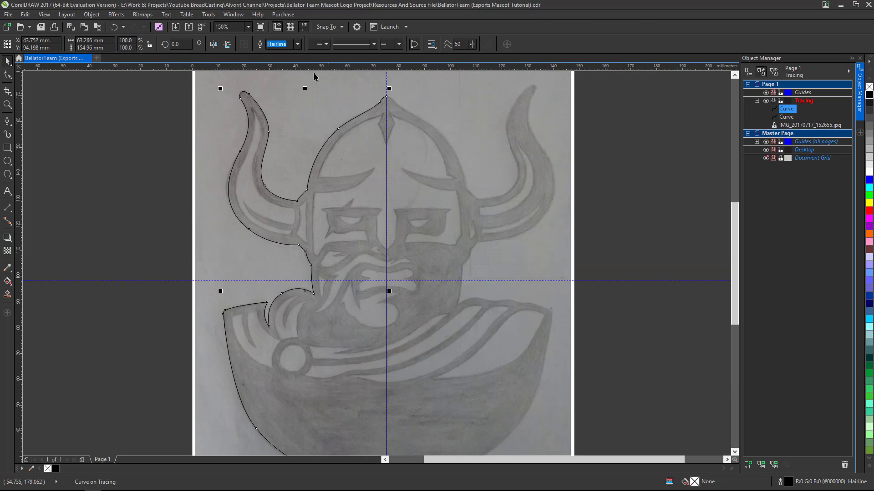
pyautogui.click(213, 44)
pyautogui.click(227, 44)
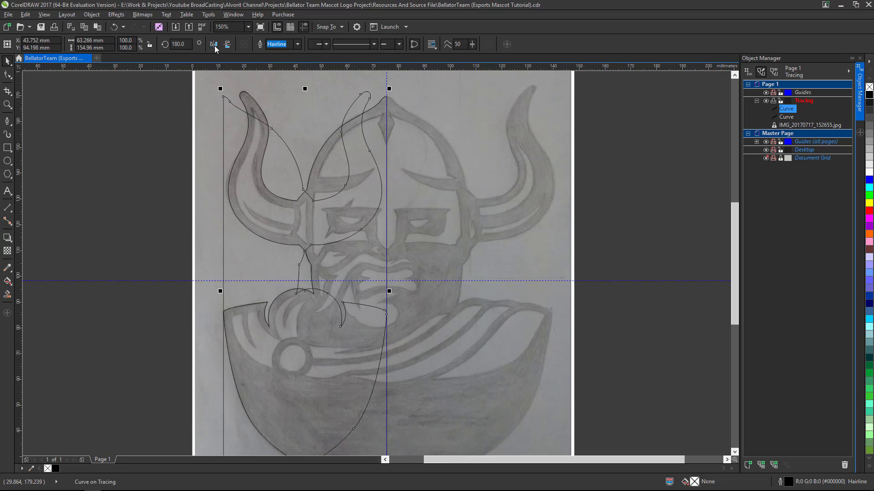
# Step: Move the mirrored half by its bottom node onto the original's bottom tip at the vertical guideline
pyautogui.scroll(-2, 376, 121)
pyautogui.scroll(2, 316, 309)
pyautogui.scroll(1, 290, 305)
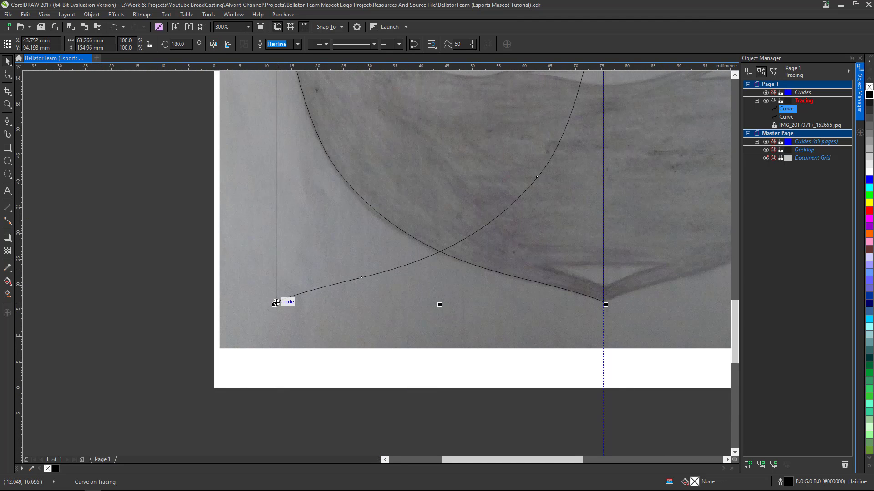
pyautogui.moveTo(276, 303); pyautogui.dragTo(605, 302)
# Step: Check how the two halves meet at the centre guideline and how the mirrored horn and cape fit the sketch
pyautogui.scroll(5, 604, 302)
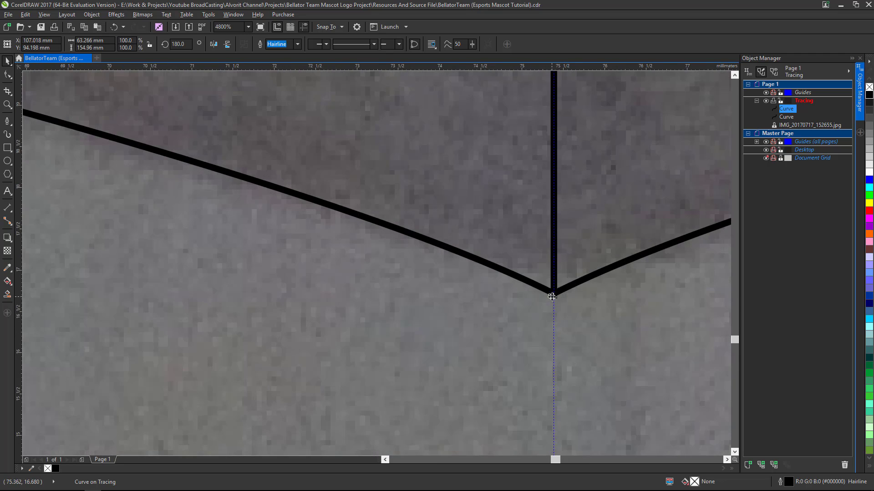
pyautogui.scroll(-3, 558, 298)
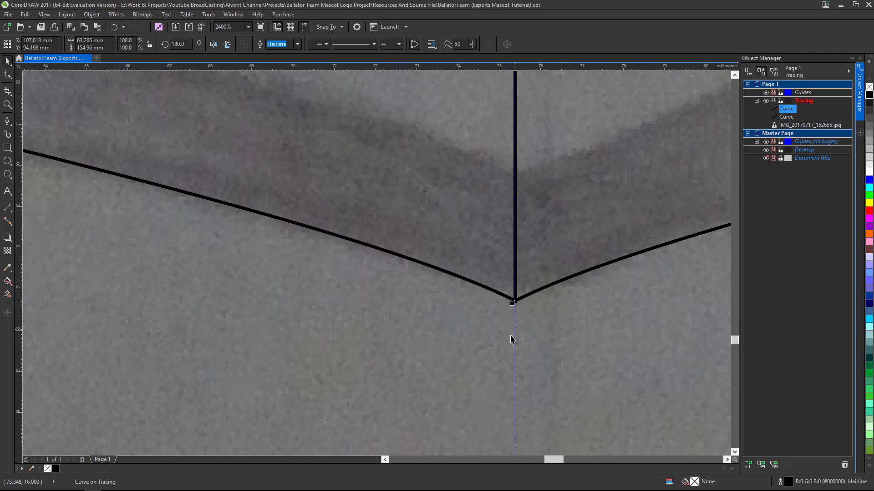
pyautogui.scroll(-1, 505, 342)
pyautogui.scroll(-3, 495, 344)
pyautogui.scroll(4, 517, 135)
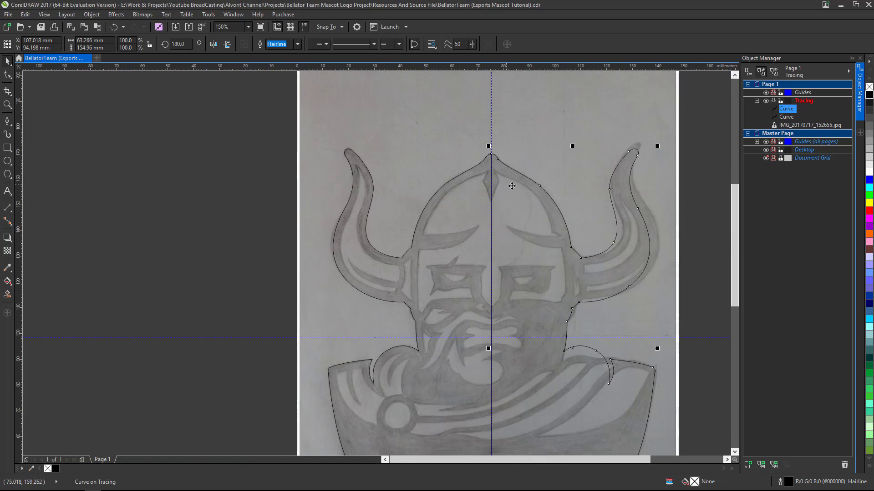
pyautogui.scroll(-4, 465, 147)
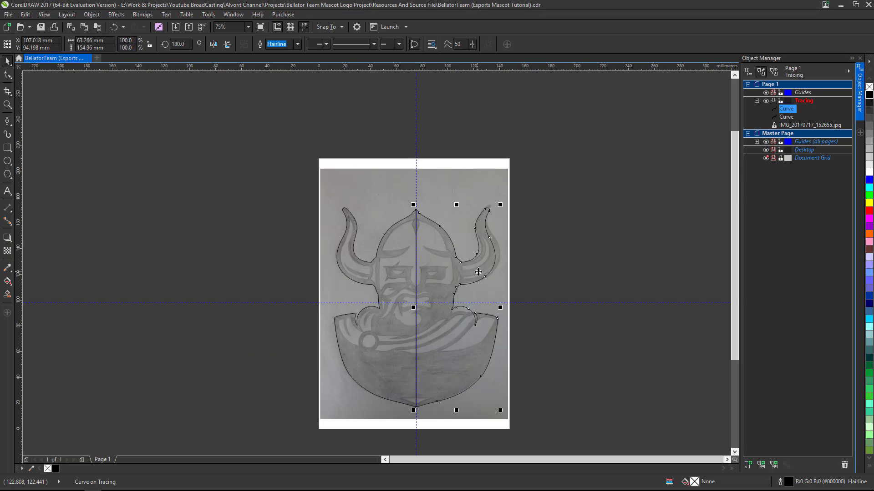
pyautogui.scroll(3, 507, 236)
pyautogui.scroll(-1, 433, 253)
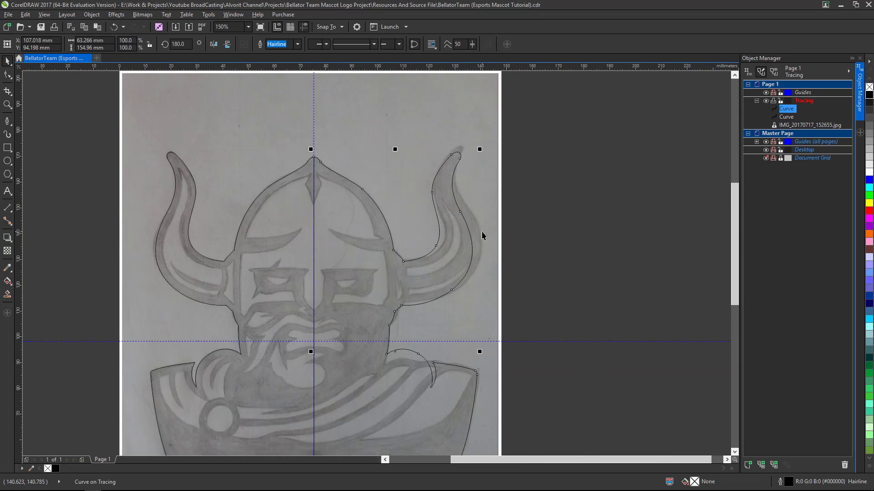
pyautogui.scroll(1, 465, 218)
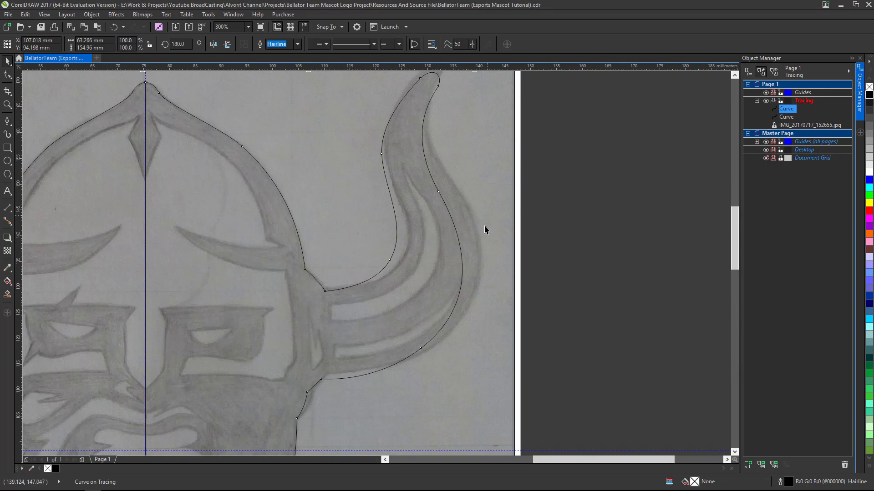
pyautogui.scroll(-2, 463, 232)
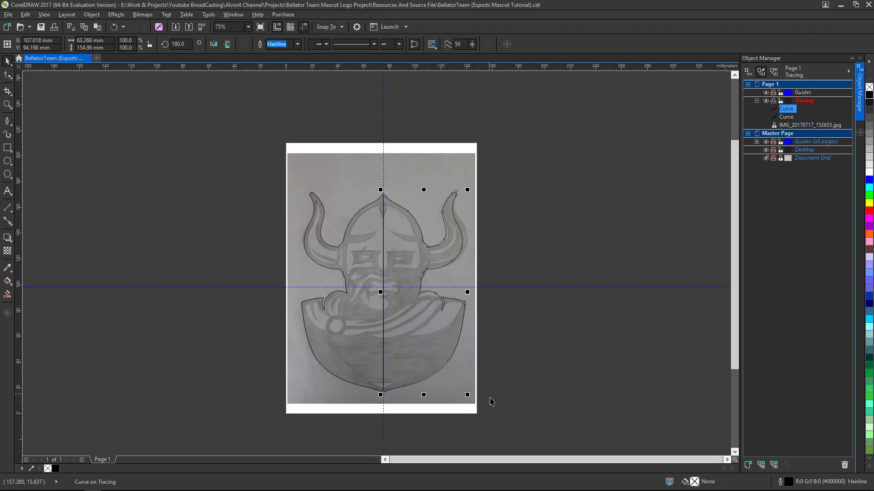
# Step: Select both halves of the outline and weld them into one closed silhouette
pyautogui.moveTo(490, 398); pyautogui.dragTo(279, 176)
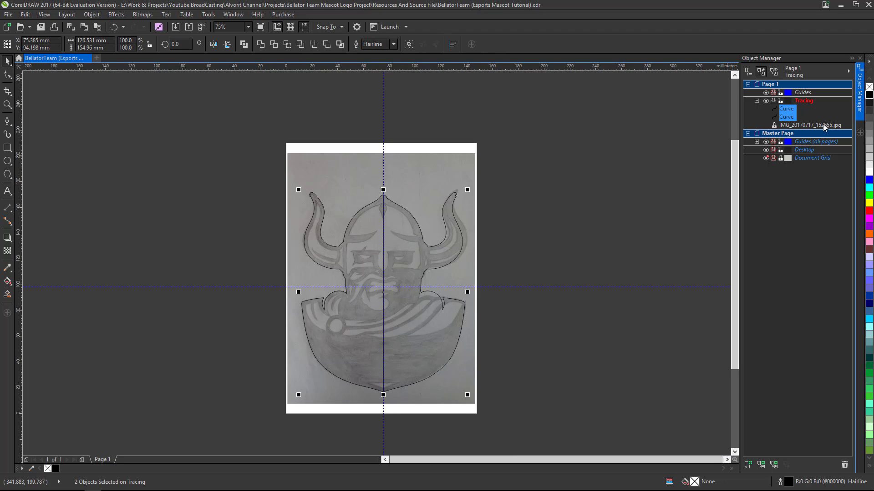
pyautogui.click(262, 45)
pyautogui.scroll(4, 392, 364)
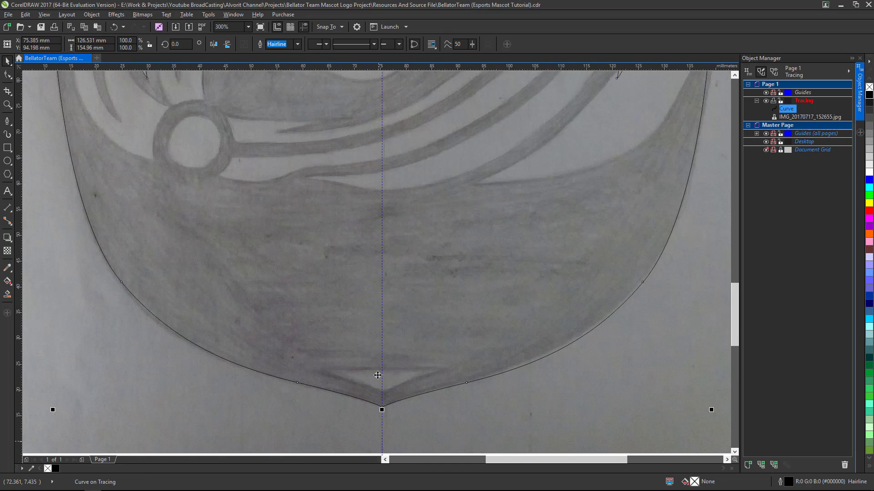
# Step: With the Shape tool, delete the dented centre node at the helmet's peak so that the curve runs smoothly across the guideline
pyautogui.click(7, 75)
pyautogui.scroll(-2, 346, 300)
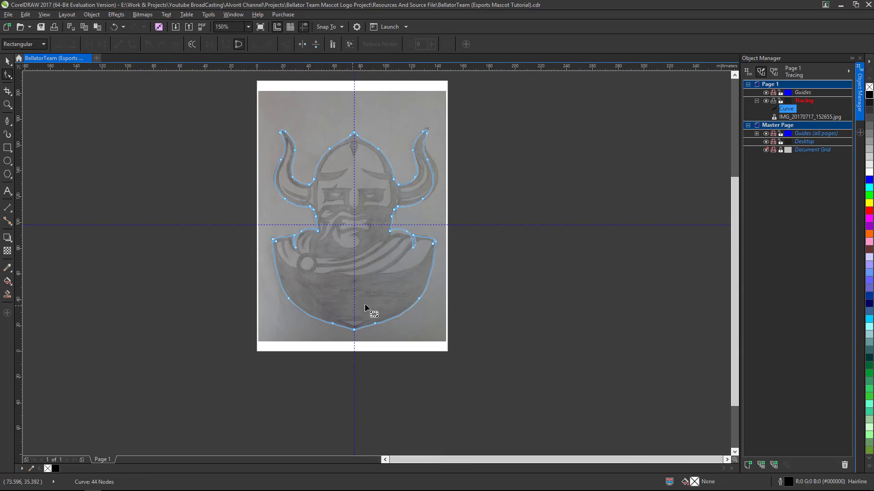
pyautogui.scroll(6, 354, 133)
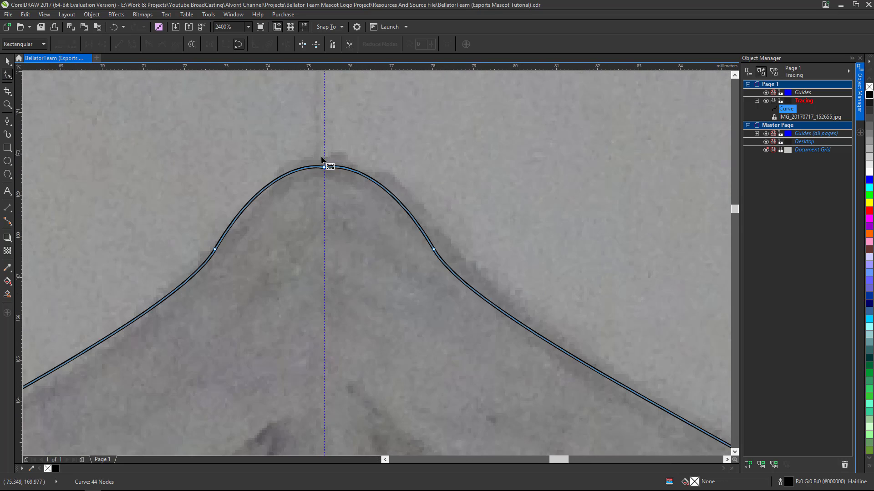
pyautogui.scroll(1, 328, 177)
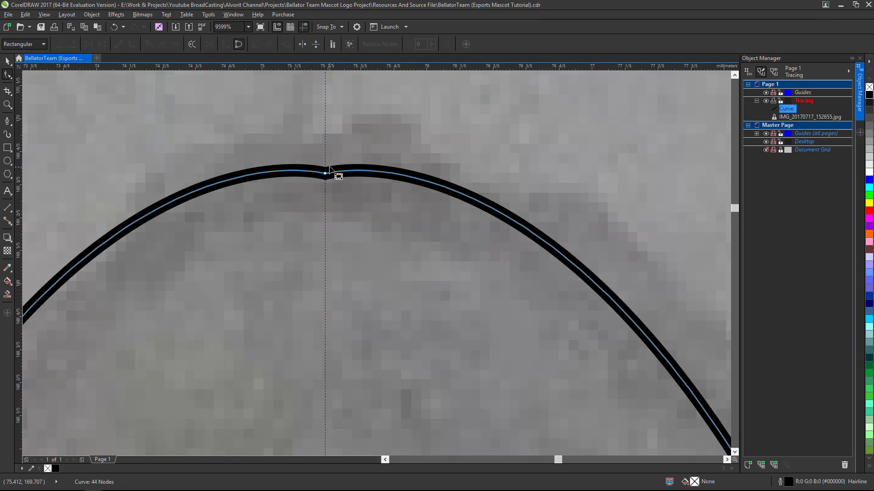
pyautogui.scroll(1, 327, 178)
pyautogui.scroll(-2, 368, 183)
pyautogui.scroll(2, 364, 183)
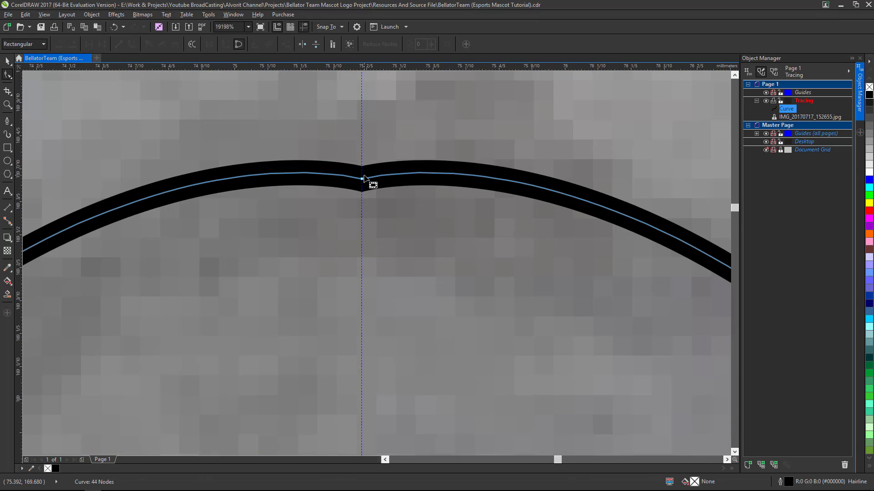
pyautogui.scroll(-1, 367, 183)
pyautogui.scroll(1, 365, 183)
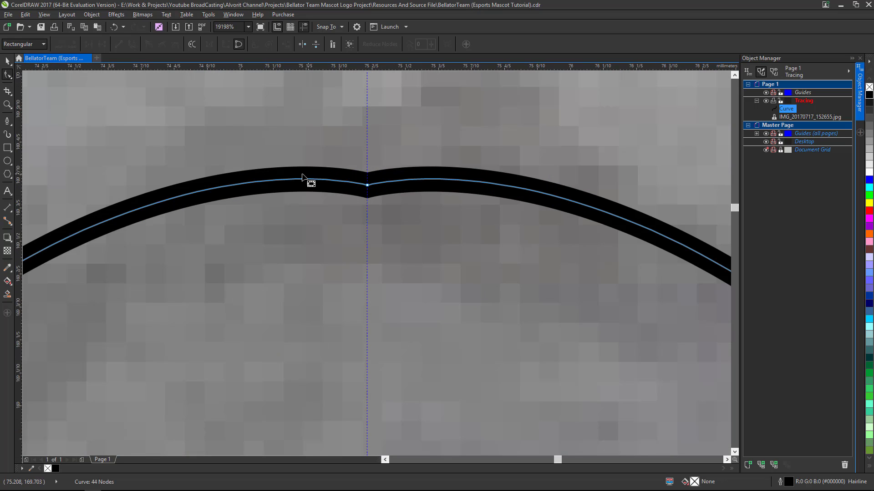
pyautogui.scroll(-1, 385, 188)
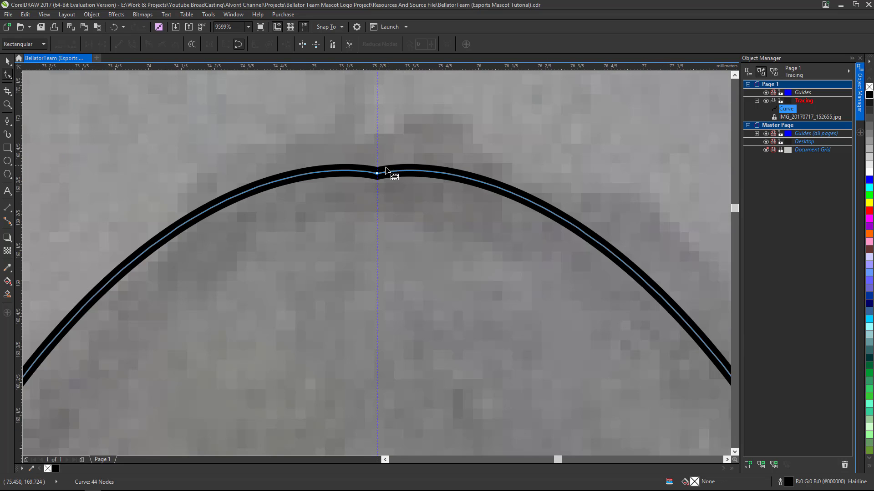
pyautogui.scroll(1, 385, 176)
pyautogui.doubleClick(376, 175)
pyautogui.scroll(-3, 376, 175)
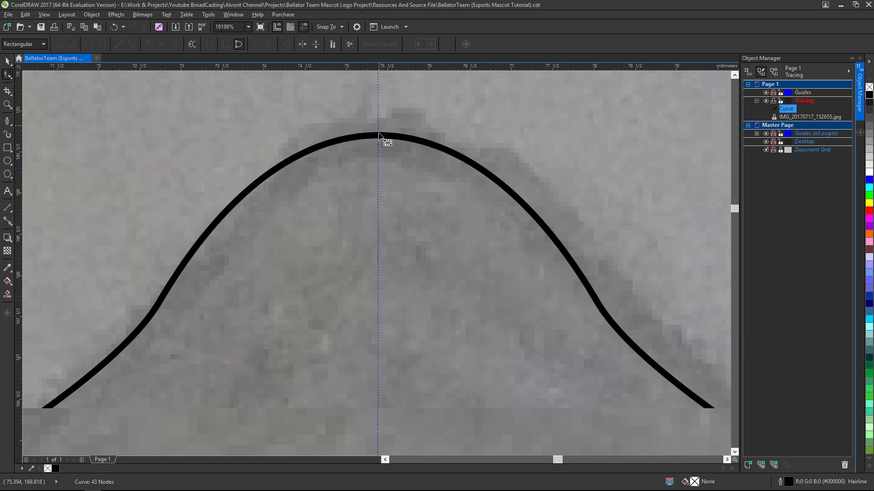
# Step: Check the silhouette's helmet peak, the cape's bottom tip and the full outline against the sketch
pyautogui.scroll(-6, 397, 150)
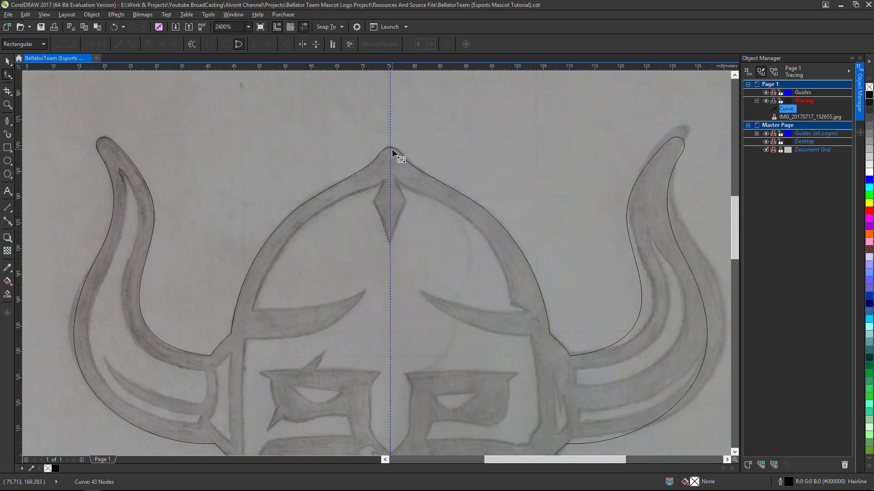
pyautogui.scroll(9, 392, 269)
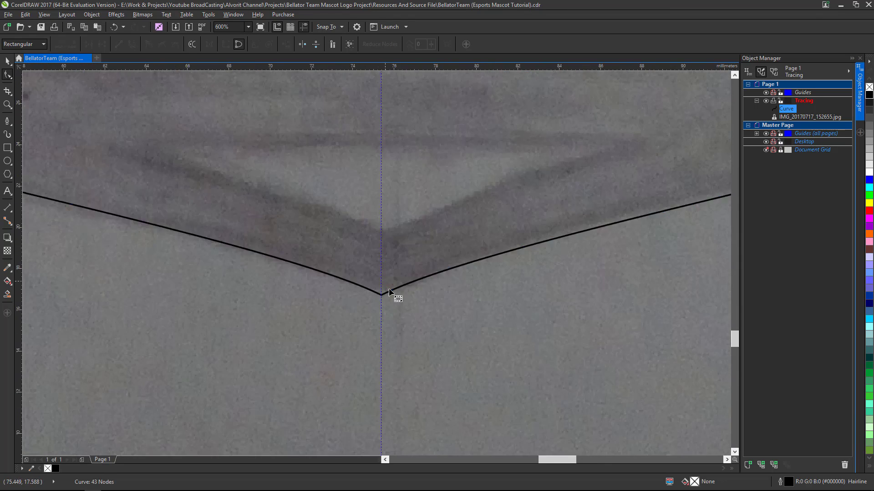
pyautogui.scroll(-9, 364, 298)
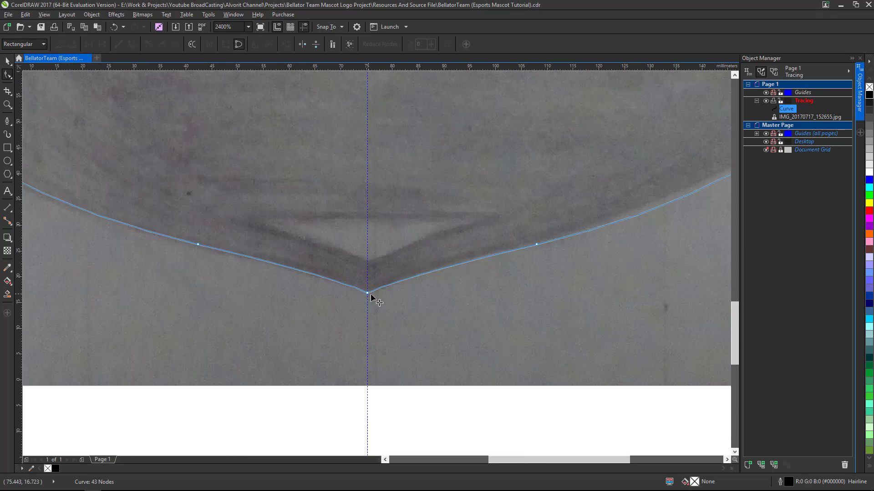
pyautogui.scroll(1, 428, 174)
pyautogui.scroll(-1, 414, 211)
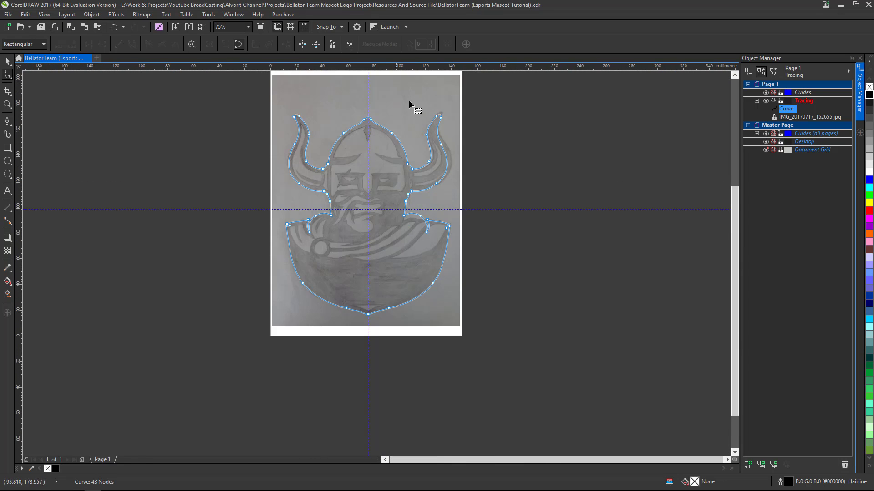
pyautogui.scroll(1, 410, 107)
pyautogui.scroll(-1, 406, 189)
pyautogui.scroll(1, 425, 247)
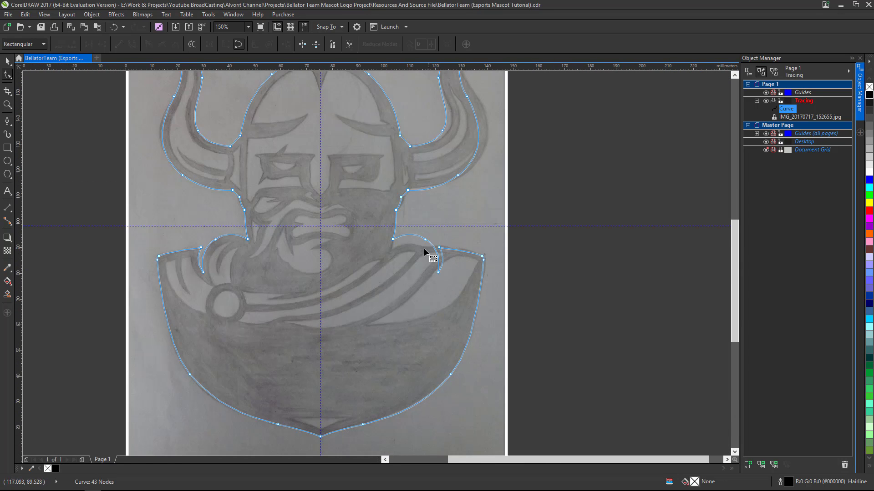
pyautogui.scroll(-1, 414, 281)
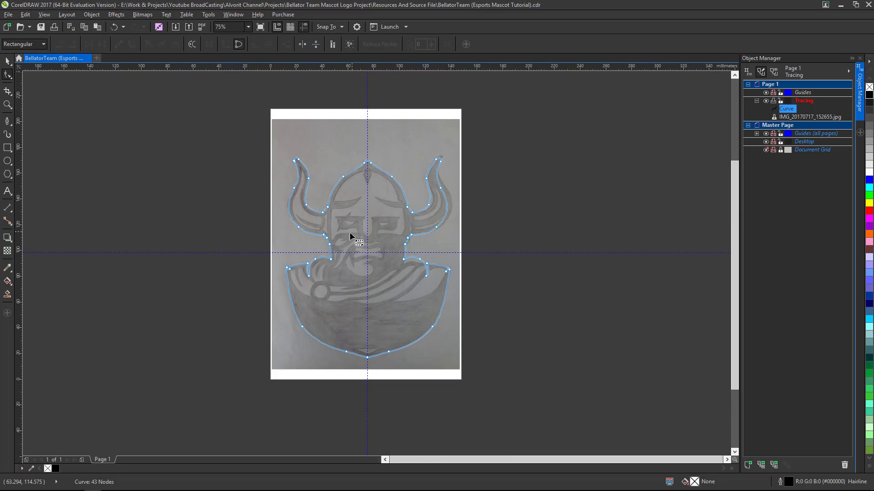
# Step: Move the mirrored half's node between beard and shoulder down to the sketched corner, and lengthen its upper curve handle along the beard
pyautogui.scroll(1, 339, 246)
pyautogui.scroll(1, 401, 279)
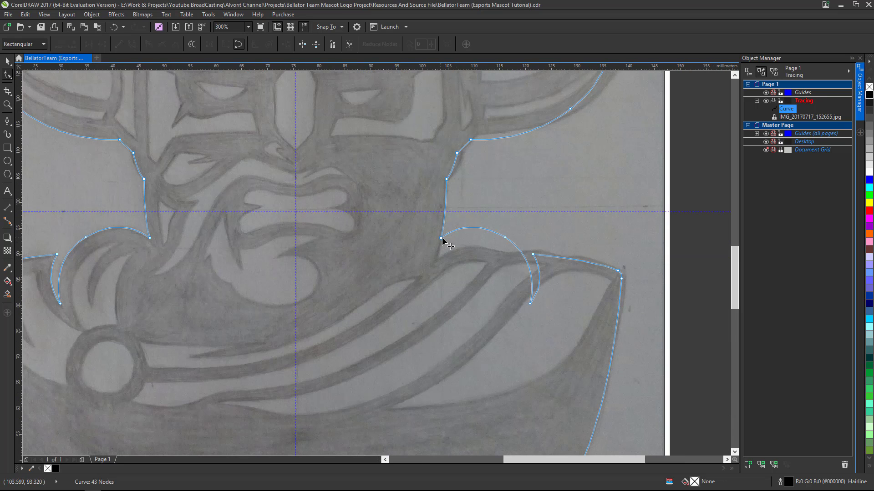
pyautogui.scroll(1, 441, 240)
pyautogui.moveTo(440, 231); pyautogui.dragTo(434, 273)
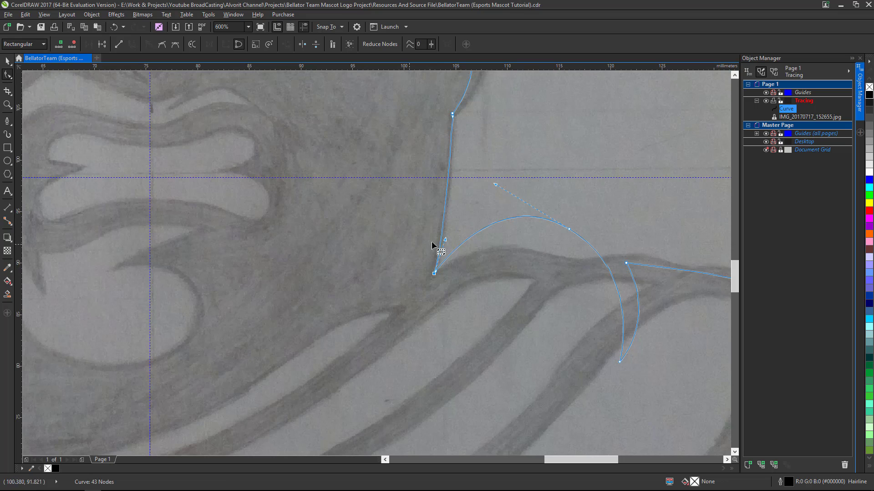
pyautogui.moveTo(444, 238); pyautogui.dragTo(450, 176)
# Step: Delete the mirrored cape-fold nodes between the beard corner and the outer shoulder corner
pyautogui.scroll(-5, 487, 214)
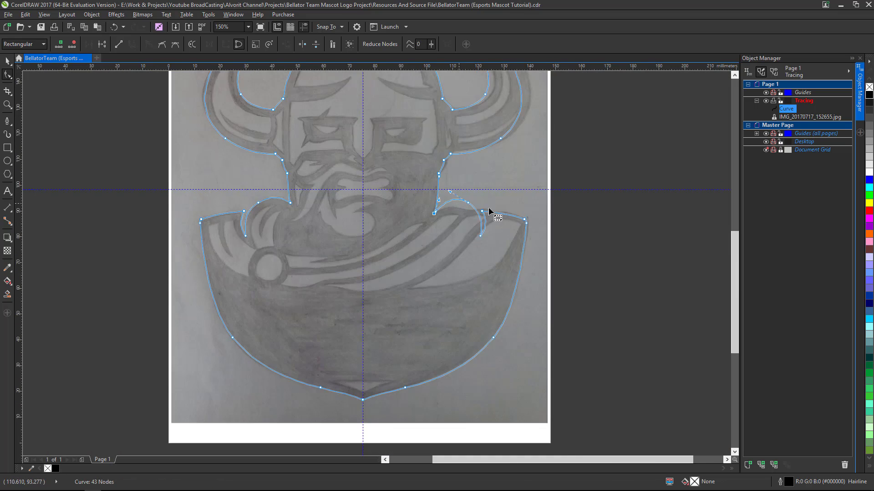
pyautogui.scroll(4, 479, 217)
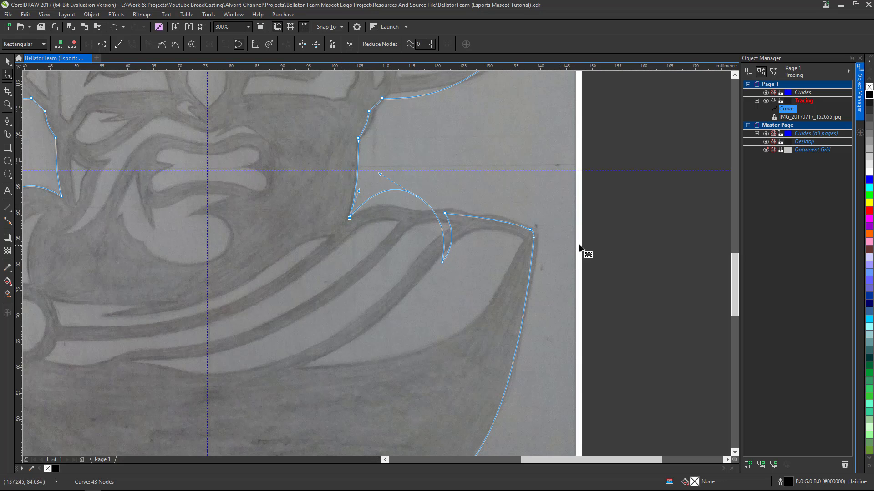
pyautogui.moveTo(420, 180); pyautogui.dragTo(406, 153)
pyautogui.press('Delete')
# Step: Add a node on the mirrored half's shoulder edge, raise it to the sketch's first bump, and add another at the following dip
pyautogui.scroll(4, 435, 216)
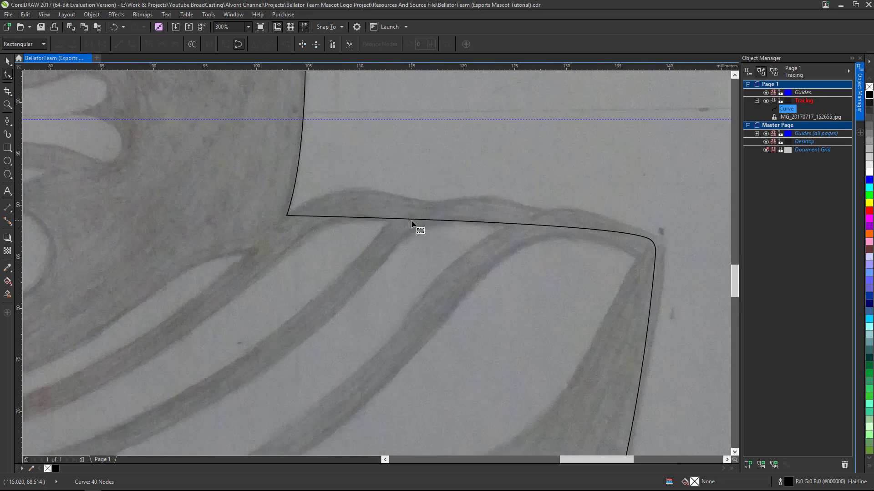
pyautogui.scroll(-2, 433, 218)
pyautogui.scroll(2, 374, 220)
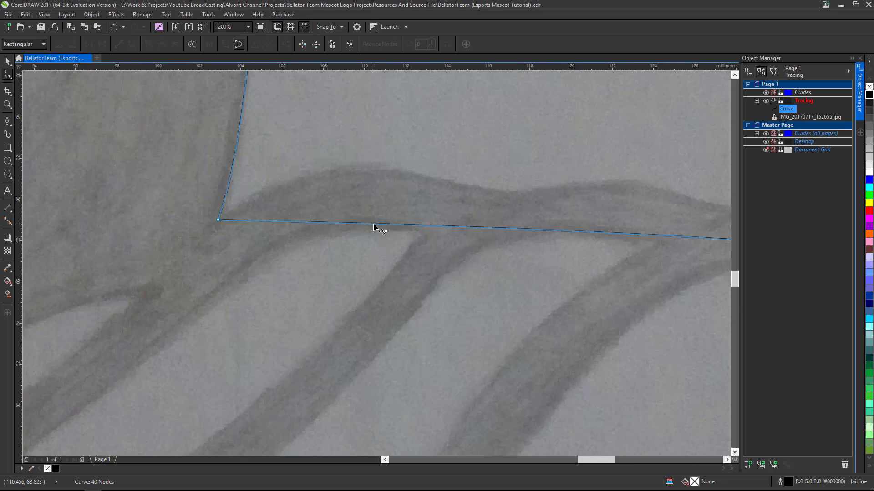
pyautogui.moveTo(373, 224); pyautogui.dragTo(371, 169)
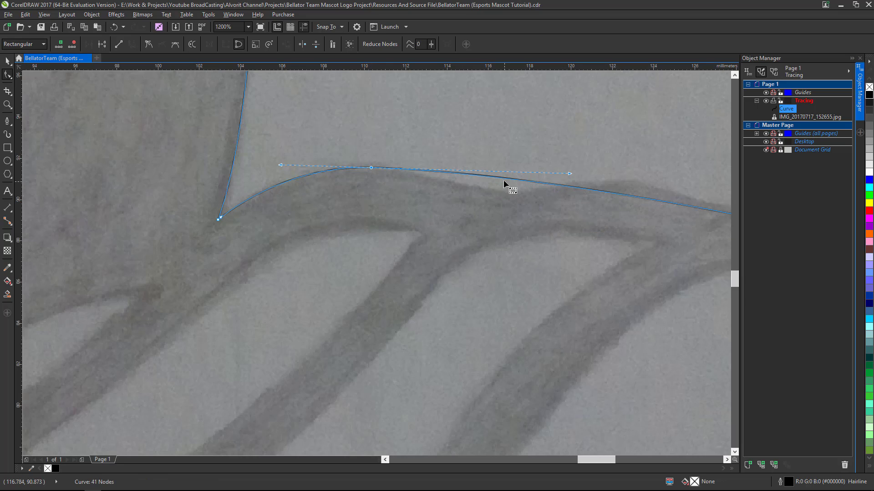
pyautogui.moveTo(498, 178); pyautogui.dragTo(506, 191)
pyautogui.scroll(-2, 450, 181)
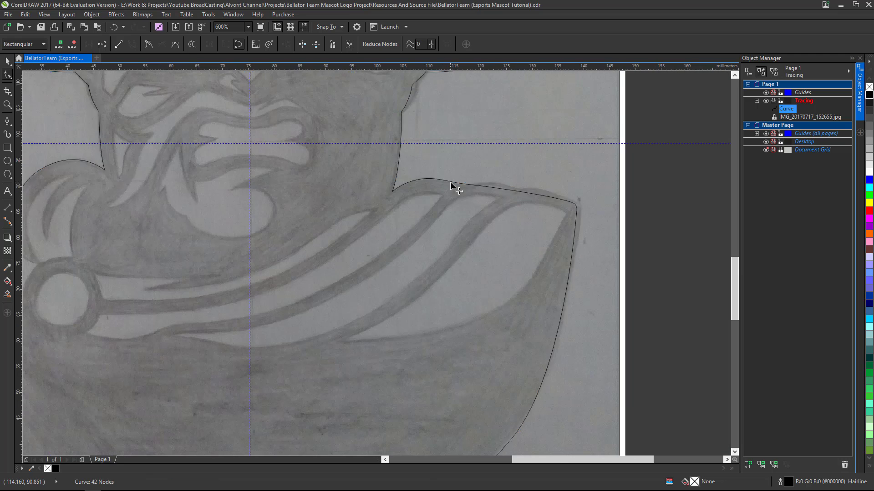
# Step: Add nodes at the mirrored shoulder edge's second bump and following dip, shaping the curve along the sketch to the outer corner
pyautogui.scroll(1, 490, 184)
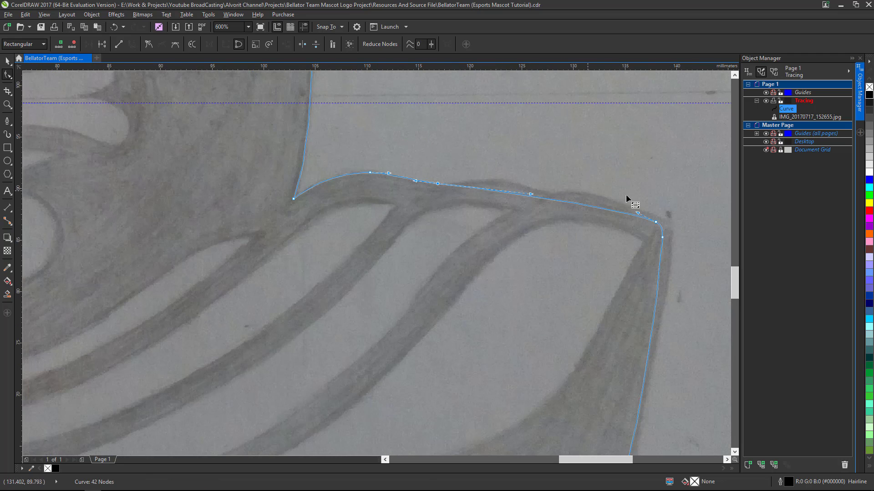
pyautogui.scroll(-2, 493, 192)
pyautogui.scroll(2, 478, 195)
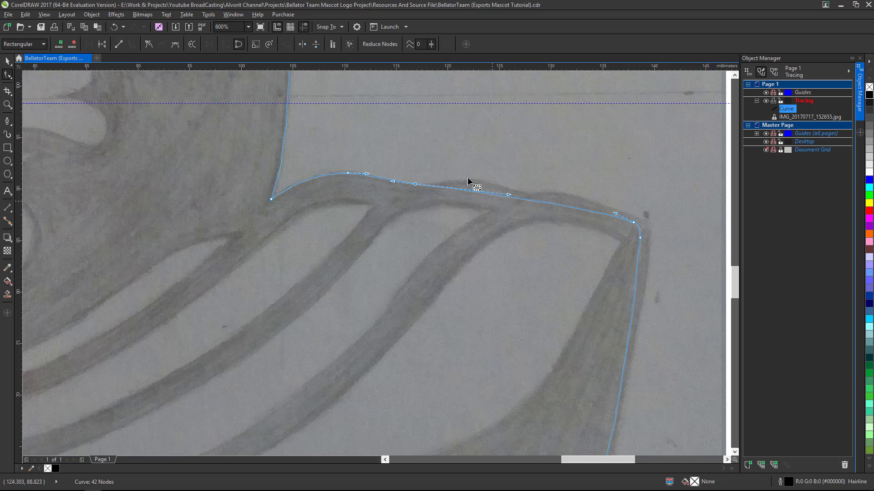
pyautogui.scroll(3, 468, 178)
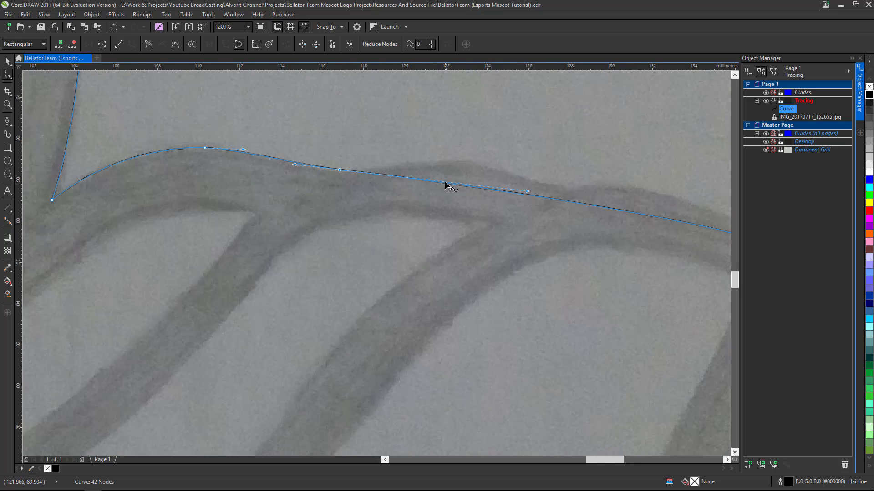
pyautogui.moveTo(445, 185); pyautogui.dragTo(454, 165)
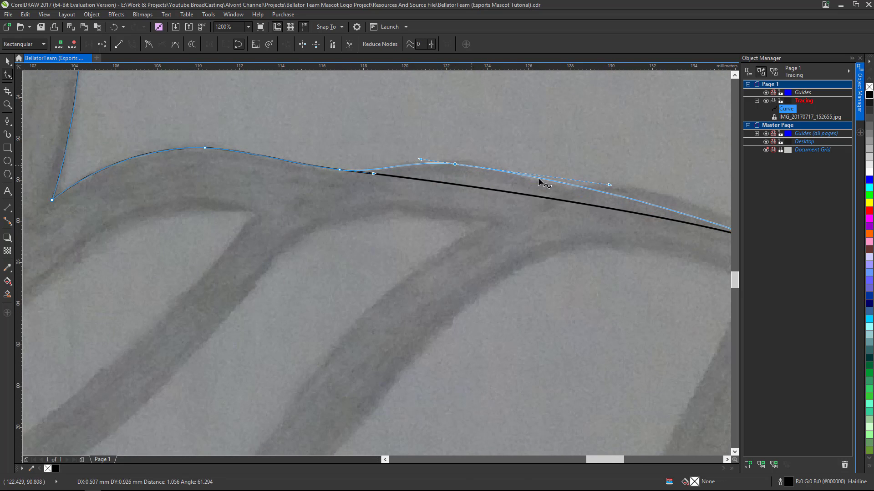
pyautogui.moveTo(538, 181); pyautogui.dragTo(614, 180)
pyautogui.scroll(-3, 585, 195)
pyautogui.scroll(3, 586, 189)
pyautogui.click(471, 165)
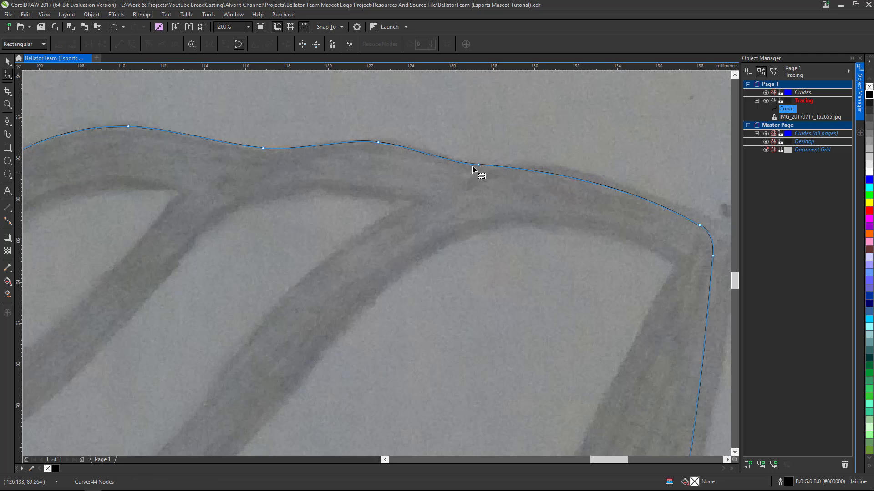
# Step: Check the reshaped shoulder edge, the outer corner and the whole silhouette against the sketch
pyautogui.scroll(-5, 472, 166)
pyautogui.scroll(4, 473, 187)
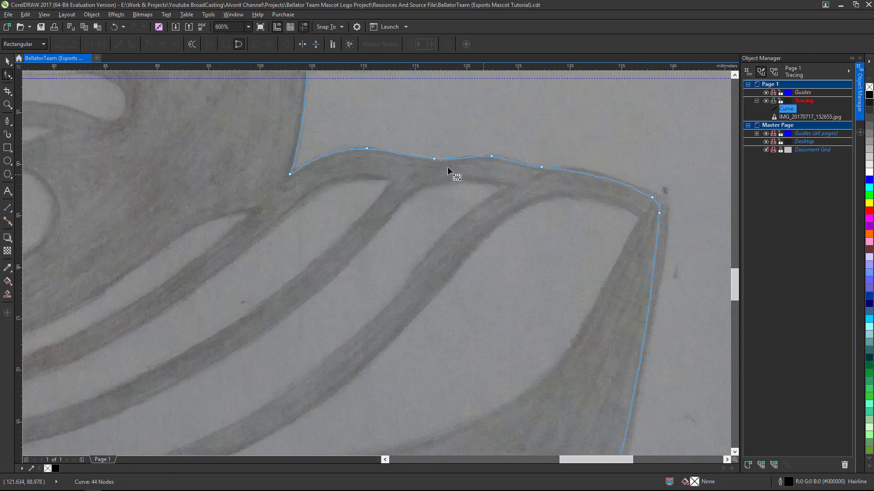
pyautogui.scroll(-5, 400, 163)
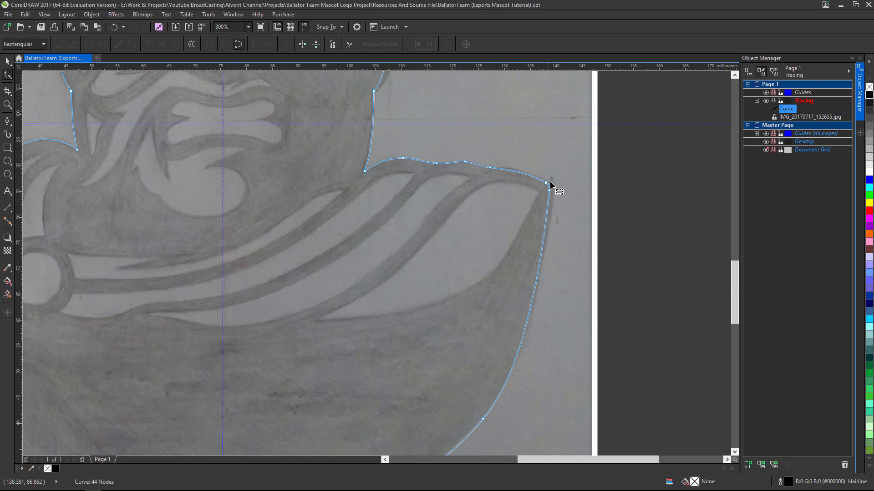
pyautogui.scroll(2, 552, 187)
pyautogui.scroll(-2, 537, 185)
pyautogui.scroll(4, 537, 189)
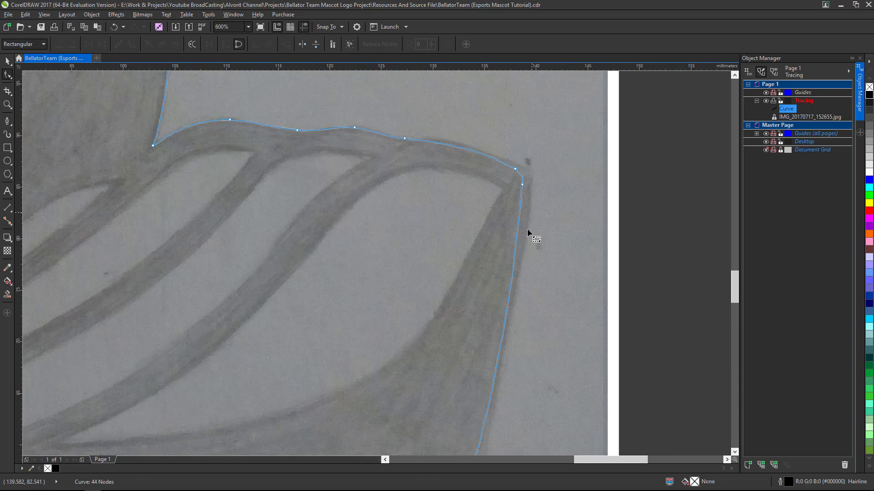
pyautogui.scroll(-4, 527, 229)
pyautogui.scroll(2, 537, 198)
pyautogui.scroll(-1, 526, 205)
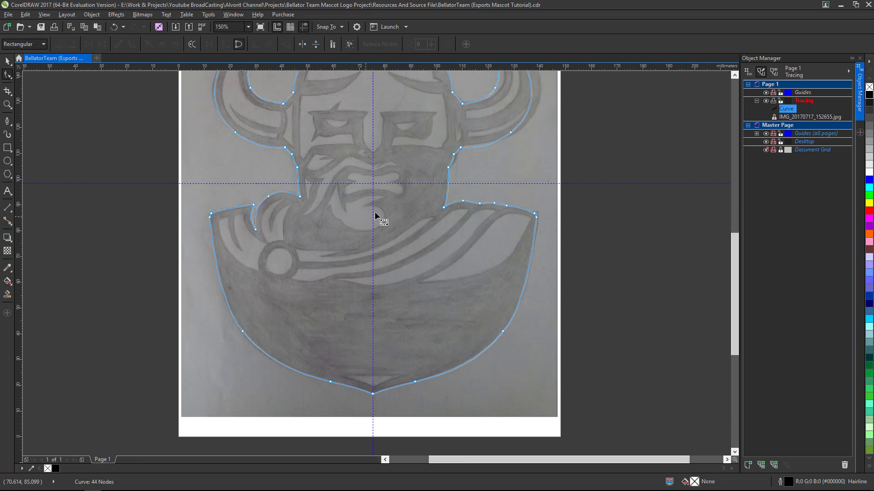
pyautogui.scroll(-1, 376, 217)
pyautogui.scroll(1, 375, 106)
pyautogui.click(7, 60)
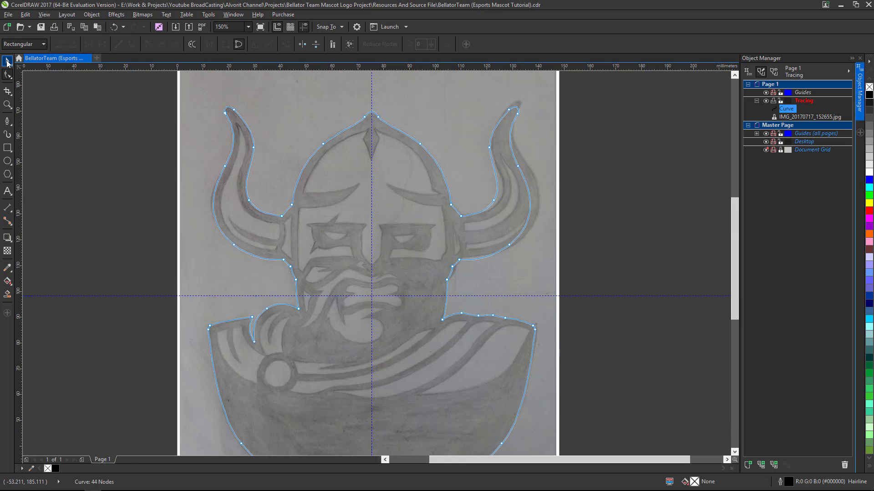
pyautogui.click(321, 156)
pyautogui.scroll(-1, 349, 157)
pyautogui.scroll(1, 367, 195)
pyautogui.scroll(-1, 423, 195)
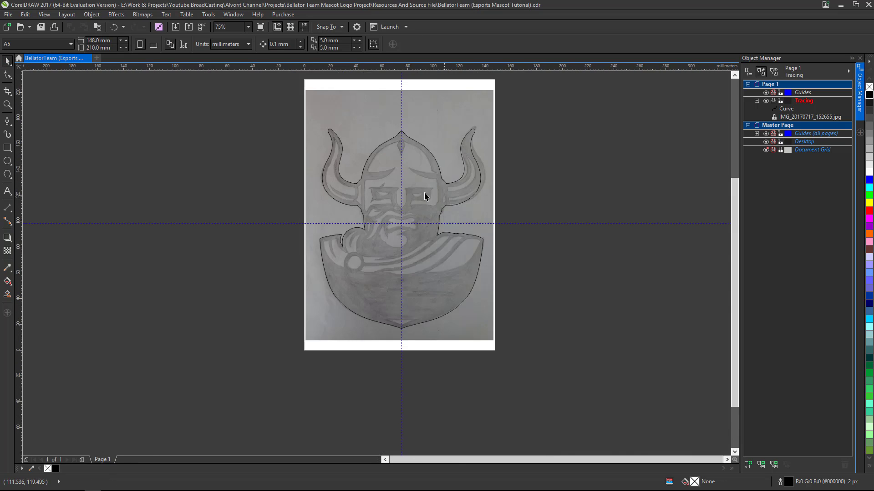
# Step: Rename the silhouette curve as Main and deselect it
pyautogui.click(479, 235)
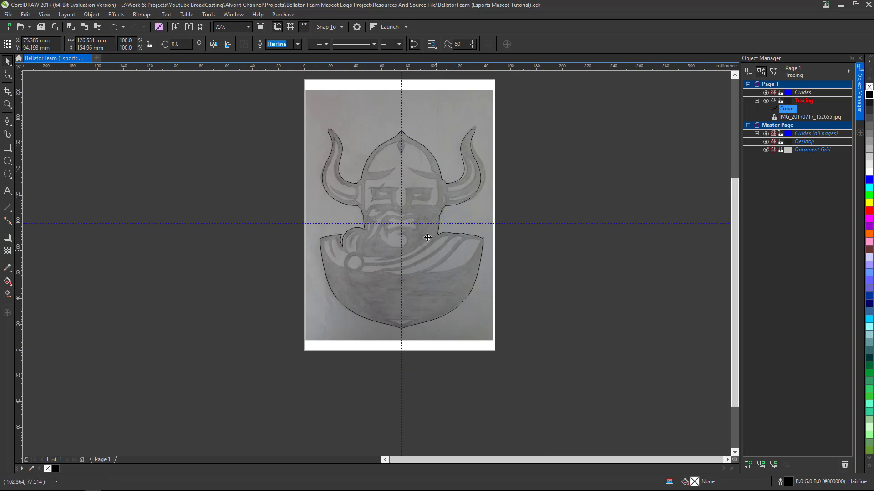
pyautogui.rightClick(792, 112)
pyautogui.click(812, 228)
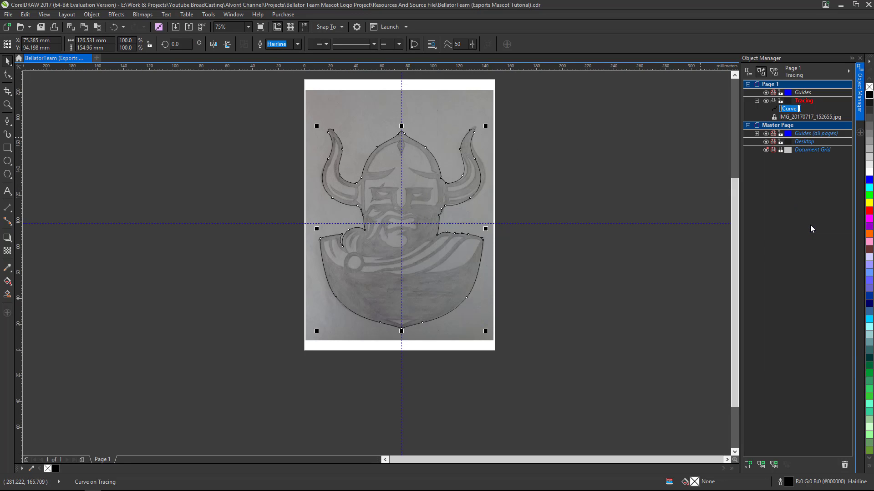
pyautogui.press('Return')
pyautogui.scroll(1, 382, 155)
pyautogui.scroll(-2, 359, 165)
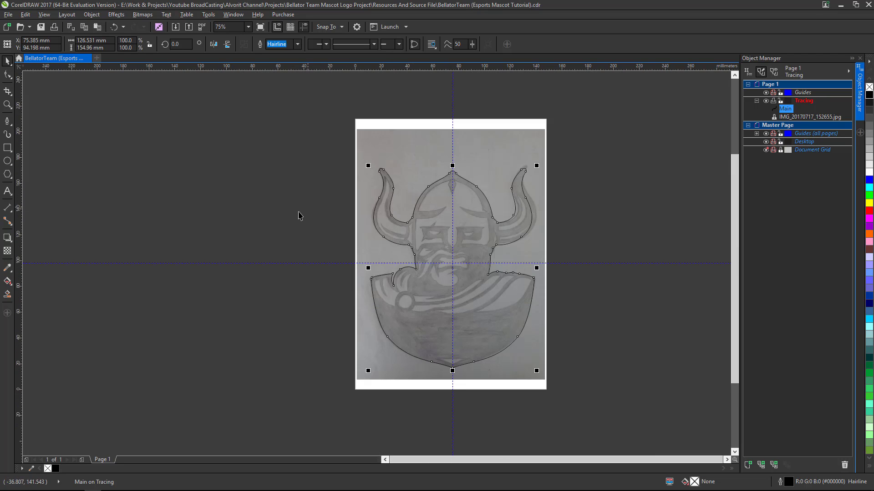
pyautogui.scroll(1, 300, 217)
pyautogui.press('Escape')
pyautogui.scroll(2, 451, 222)
pyautogui.scroll(-2, 472, 236)
pyautogui.scroll(1, 374, 228)
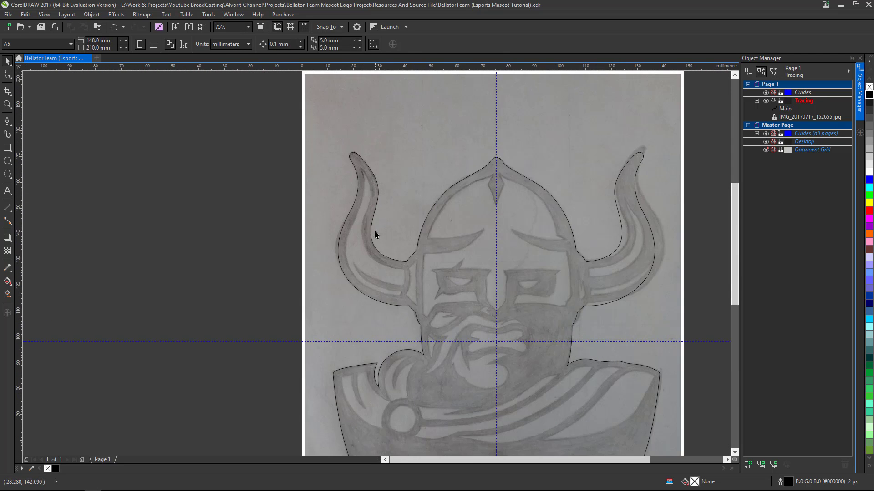
# Step: Start a Pen curve below the left horn's tip and trace the horn's inner edge down to its outer bend, about 33 mm tall
pyautogui.click(6, 125)
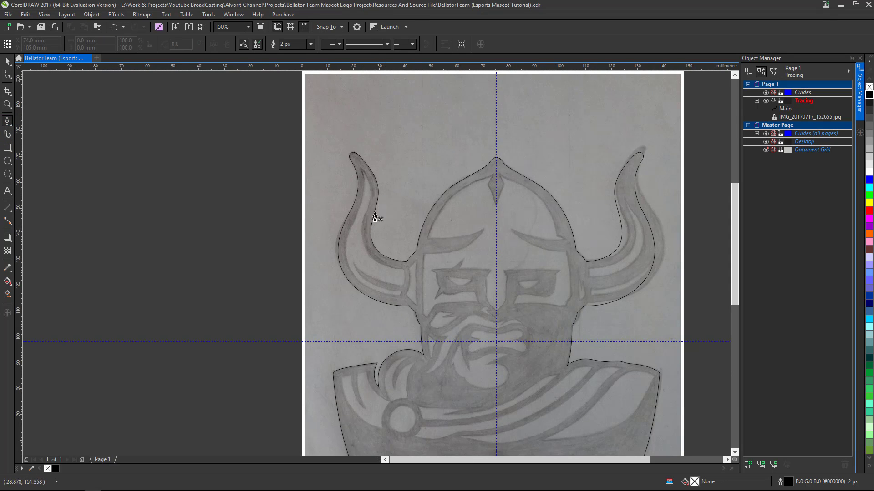
pyautogui.scroll(2, 398, 285)
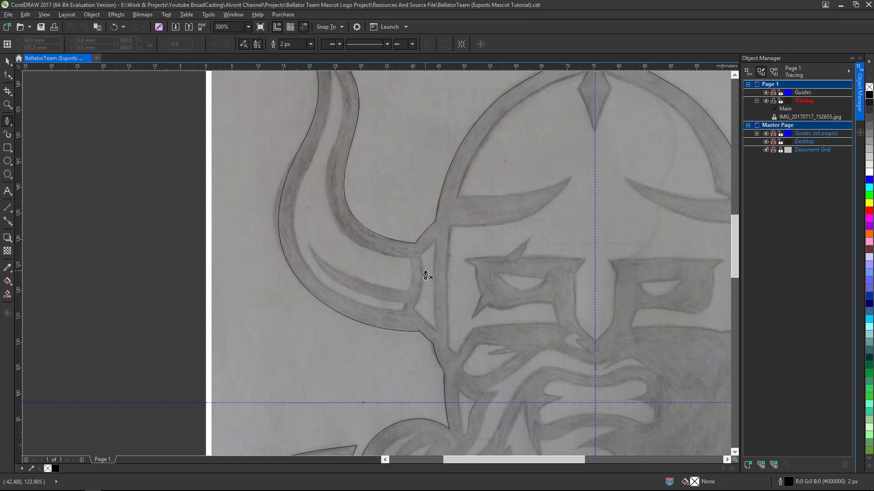
pyautogui.scroll(1, 419, 273)
pyautogui.scroll(-1, 410, 270)
pyautogui.scroll(1, 404, 264)
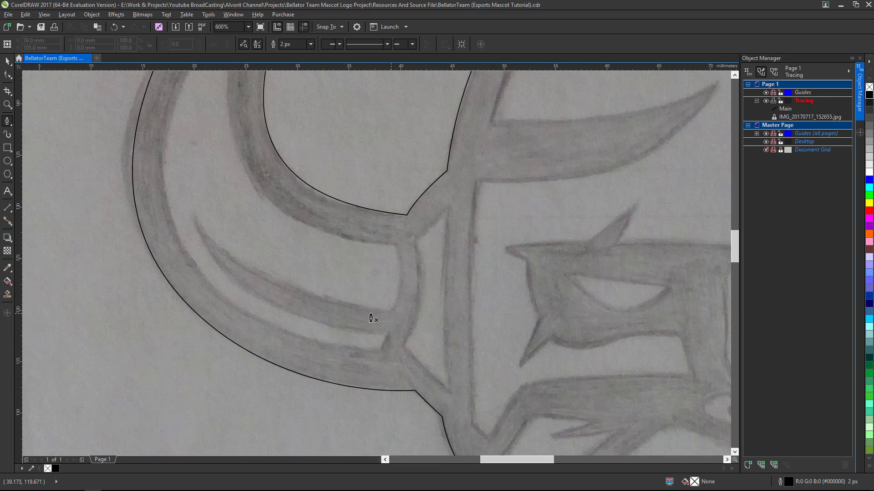
pyautogui.scroll(-1, 360, 285)
pyautogui.scroll(-2, 376, 238)
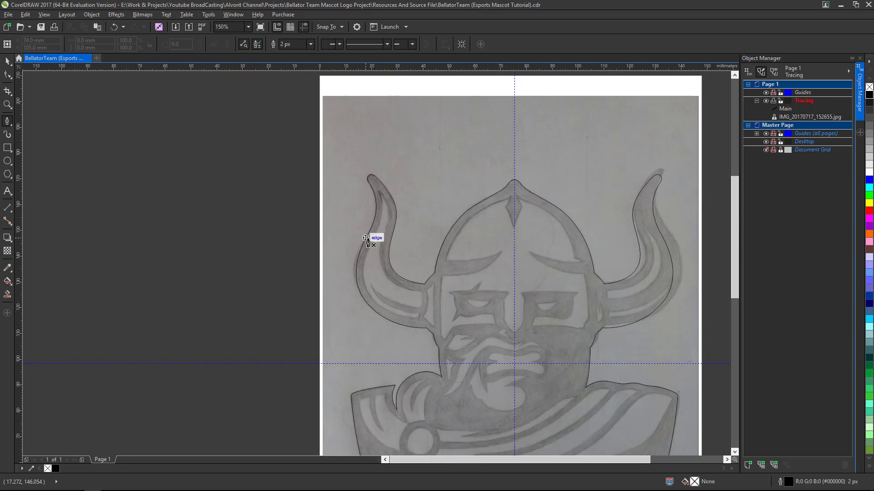
pyautogui.scroll(4, 409, 172)
pyautogui.scroll(-1, 382, 136)
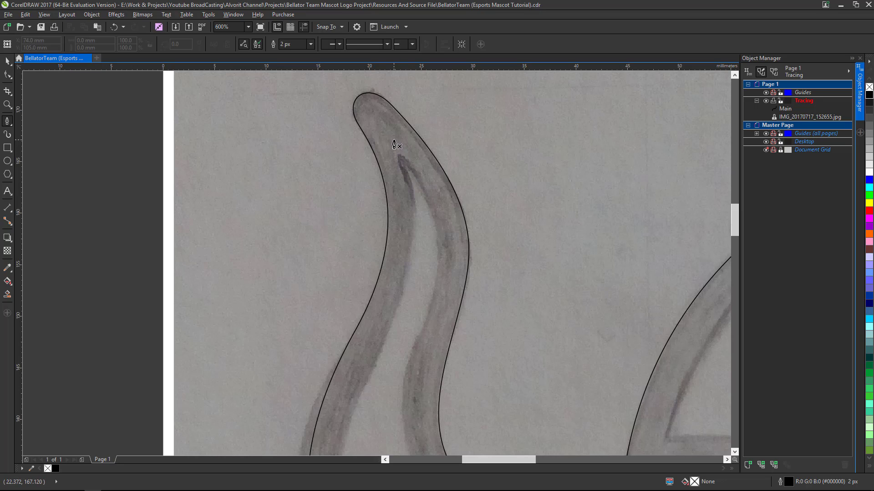
pyautogui.click(394, 146)
pyautogui.scroll(-1, 416, 202)
pyautogui.scroll(1, 412, 228)
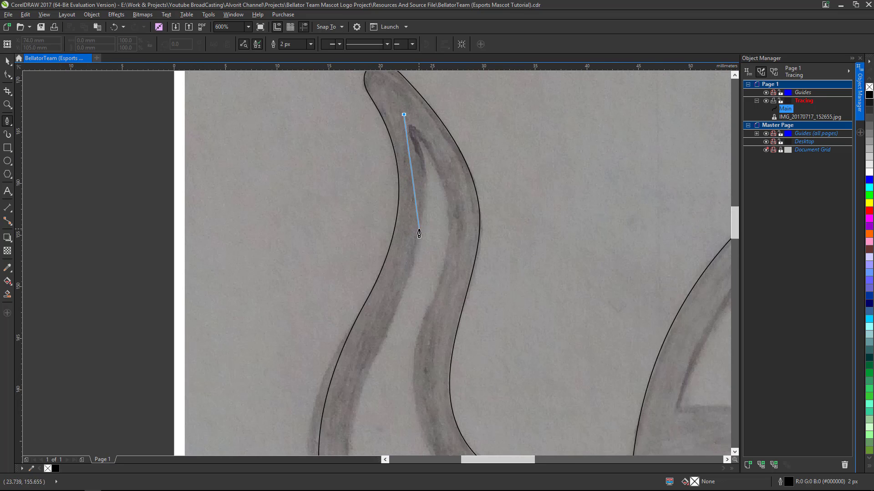
pyautogui.moveTo(415, 251); pyautogui.dragTo(397, 331)
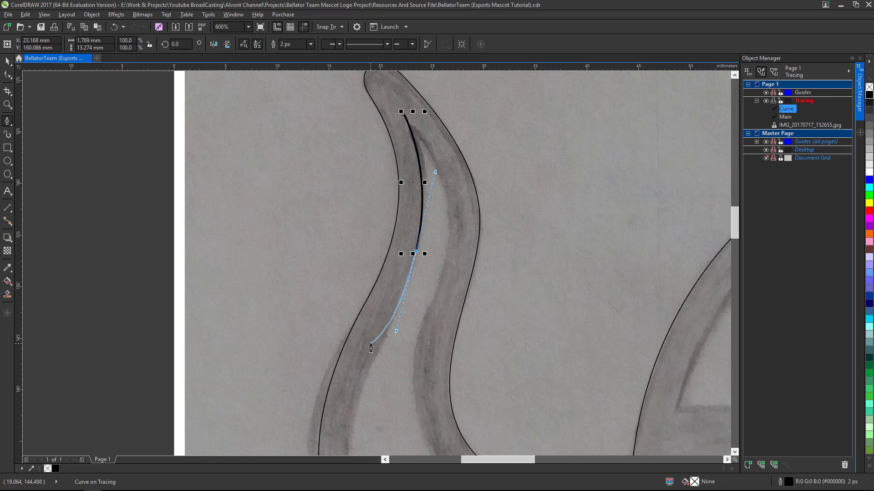
pyautogui.scroll(-1, 371, 359)
pyautogui.scroll(1, 381, 367)
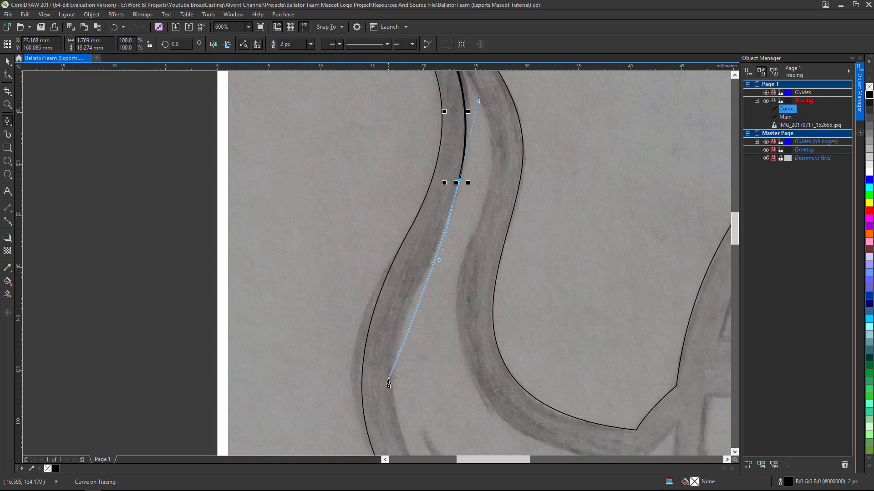
pyautogui.moveTo(391, 384); pyautogui.dragTo(391, 429)
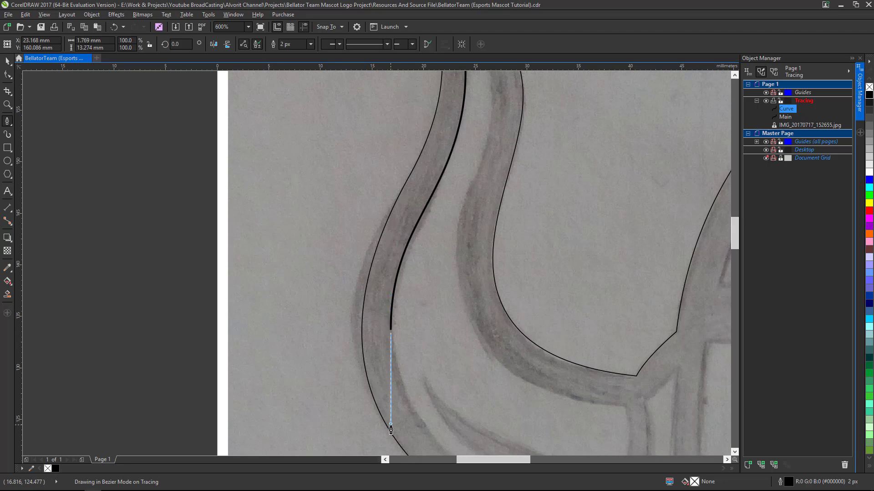
# Step: Set the outline width of the horn's inner curve to Hairline
pyautogui.scroll(-1, 409, 428)
pyautogui.scroll(1, 428, 250)
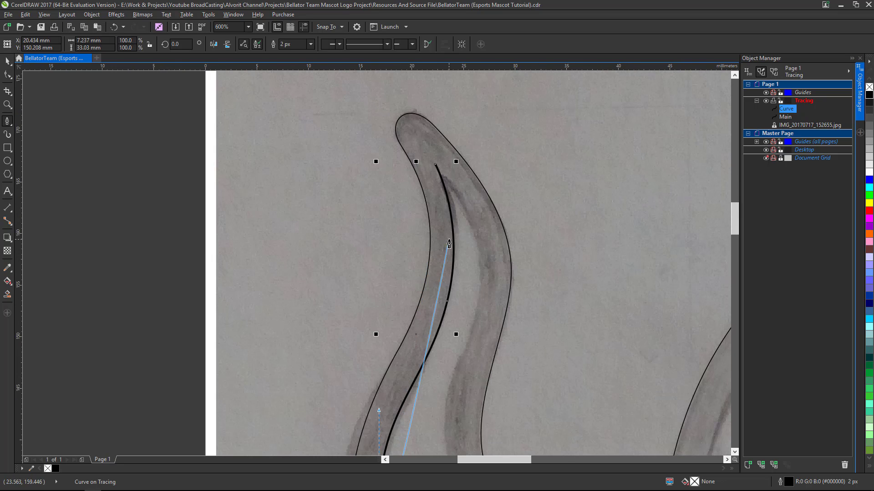
pyautogui.scroll(1, 424, 248)
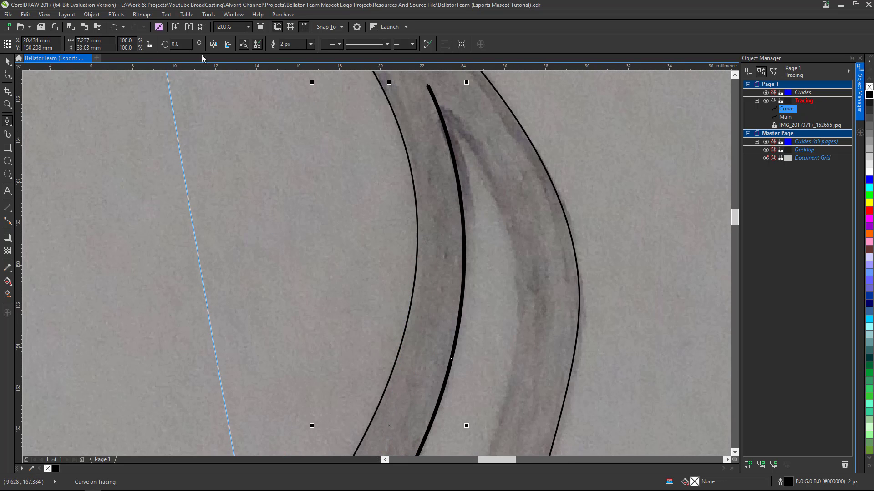
pyautogui.click(310, 44)
pyautogui.click(302, 64)
pyautogui.scroll(-2, 451, 256)
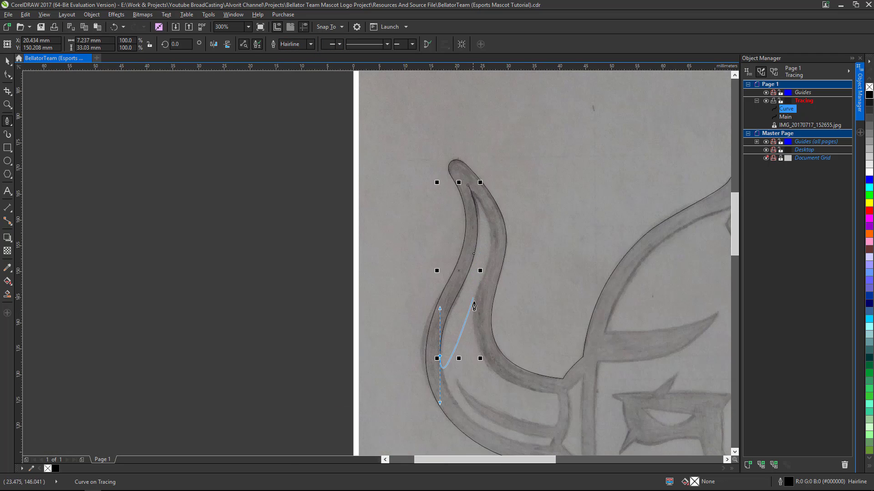
# Step: Extend the horn's inner curve around the lower bend to a smooth node beside the helmet joint, redoing the first placement slightly lower
pyautogui.scroll(2, 451, 256)
pyautogui.scroll(-1, 450, 257)
pyautogui.scroll(-1, 451, 232)
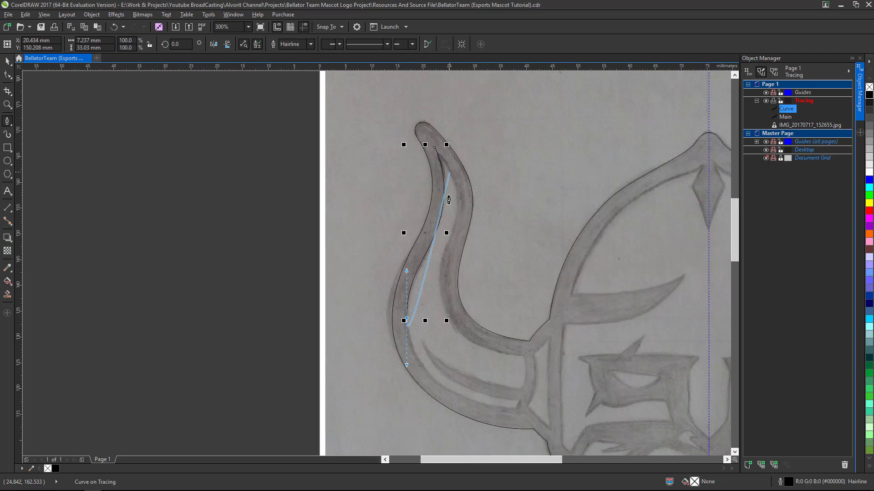
pyautogui.scroll(1, 432, 230)
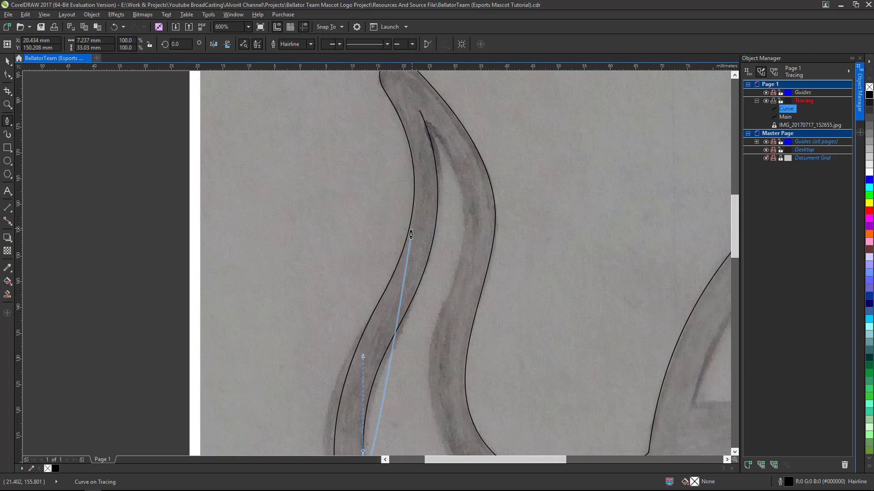
pyautogui.scroll(-1, 409, 228)
pyautogui.scroll(1, 404, 324)
pyautogui.scroll(-2, 400, 310)
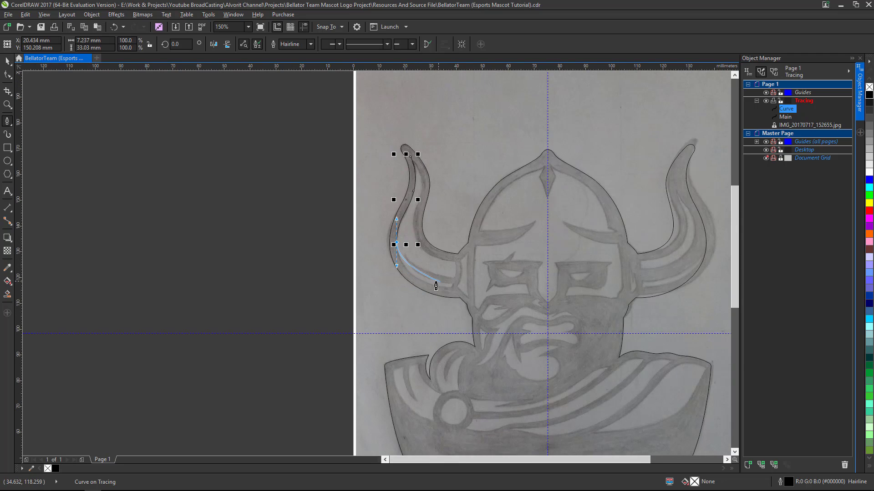
pyautogui.scroll(1, 433, 287)
pyautogui.scroll(1, 461, 298)
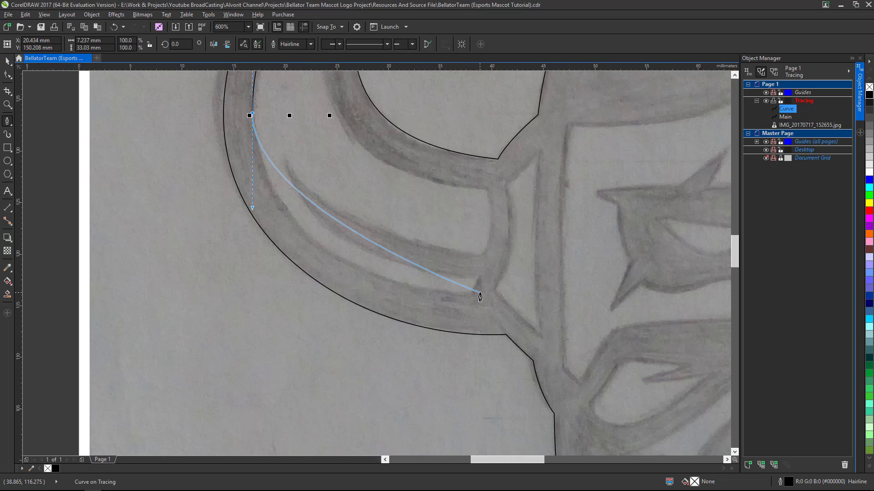
pyautogui.moveTo(479, 295); pyautogui.dragTo(611, 284)
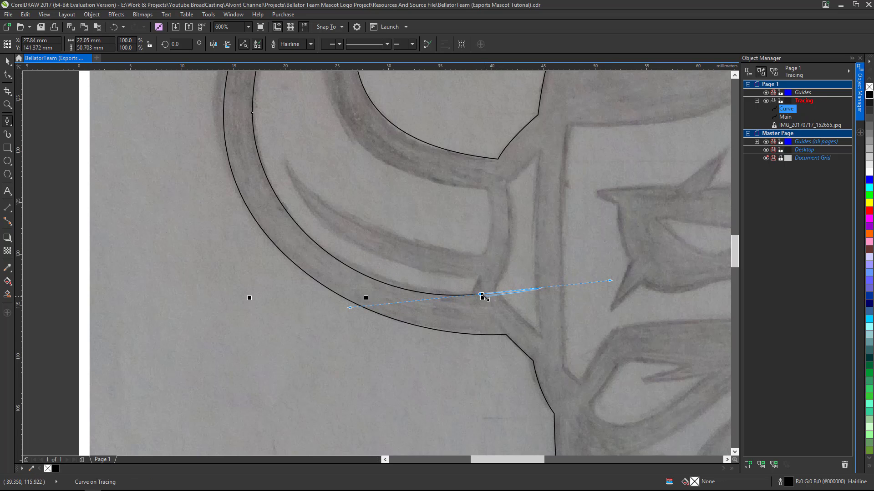
pyautogui.hotkey('ctrl', 'z')
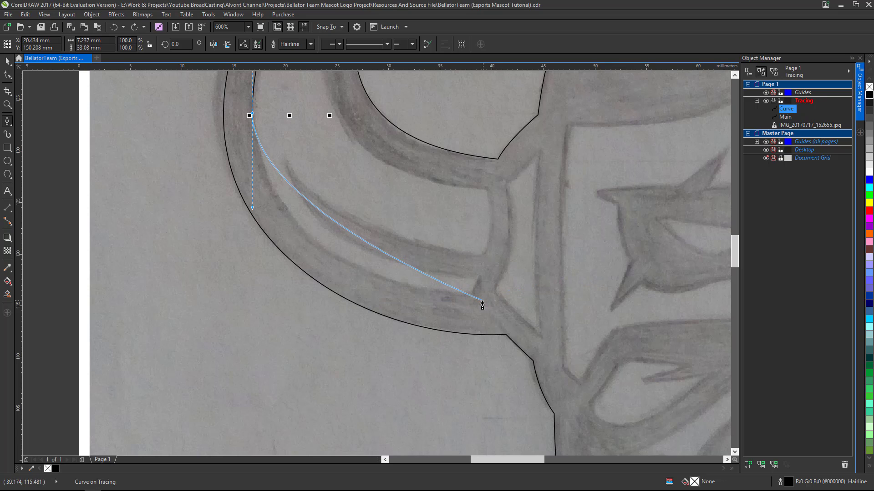
pyautogui.moveTo(480, 299)
pyautogui.mouseDown()
pyautogui.moveTo(510, 308)
pyautogui.moveTo(610, 296)
pyautogui.moveTo(622, 304)
pyautogui.mouseUp()
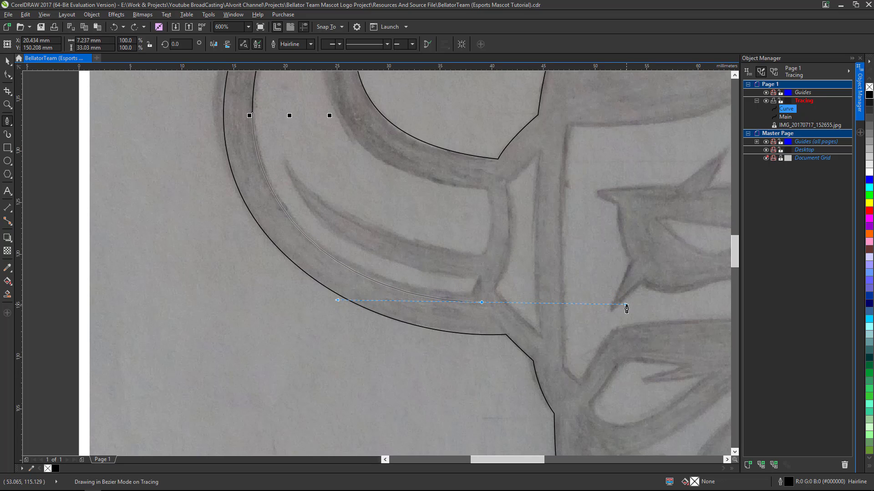
pyautogui.moveTo(627, 309); pyautogui.dragTo(627, 309)
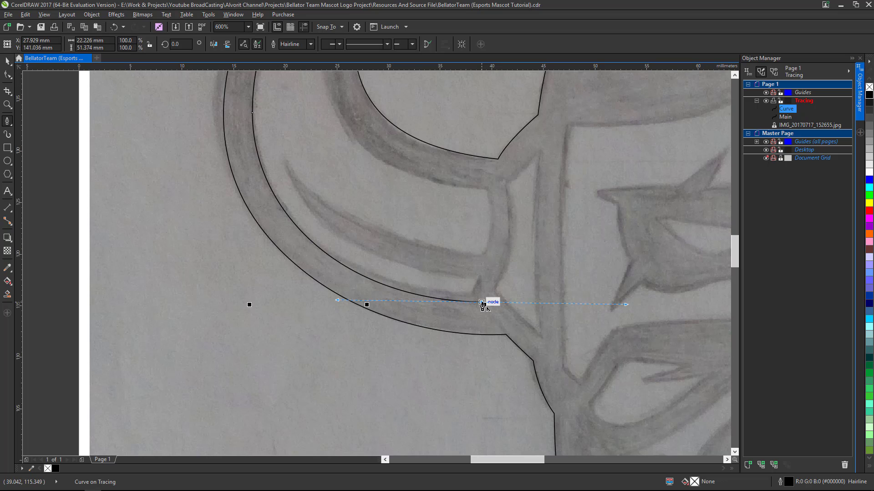
pyautogui.click(481, 302)
pyautogui.scroll(-1, 446, 300)
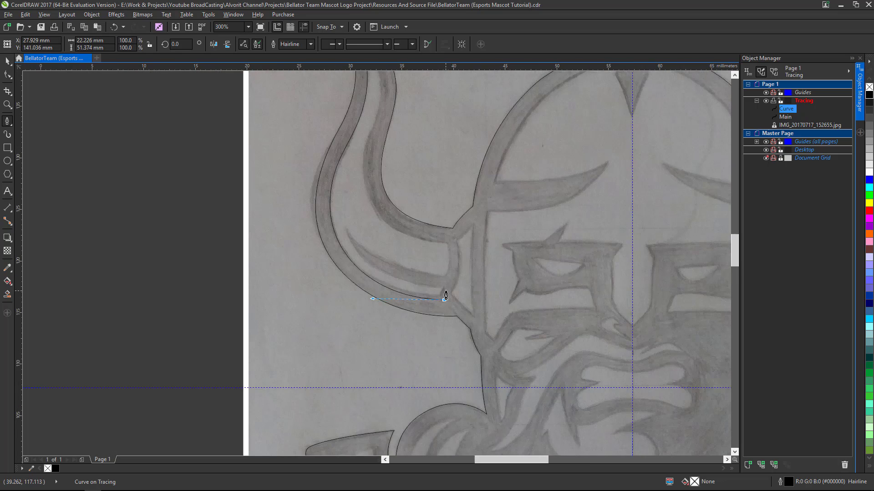
pyautogui.scroll(1, 444, 294)
pyautogui.scroll(1, 446, 292)
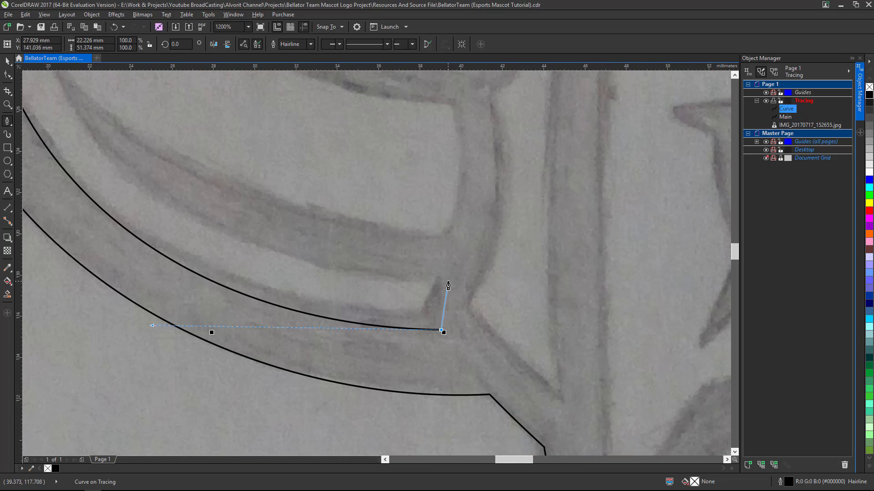
pyautogui.scroll(-2, 448, 285)
pyautogui.scroll(1, 444, 232)
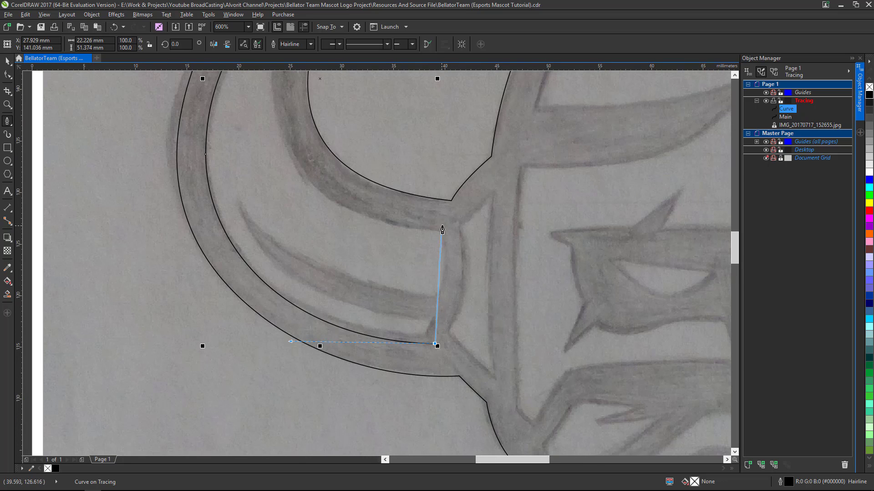
pyautogui.moveTo(441, 230); pyautogui.dragTo(425, 186)
pyautogui.click(441, 231)
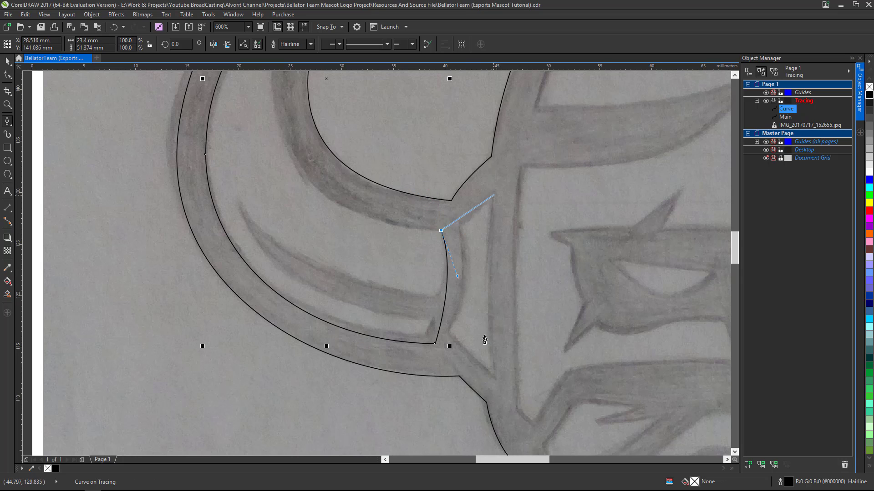
pyautogui.scroll(-1, 443, 298)
pyautogui.scroll(1, 446, 279)
pyautogui.scroll(-1, 445, 279)
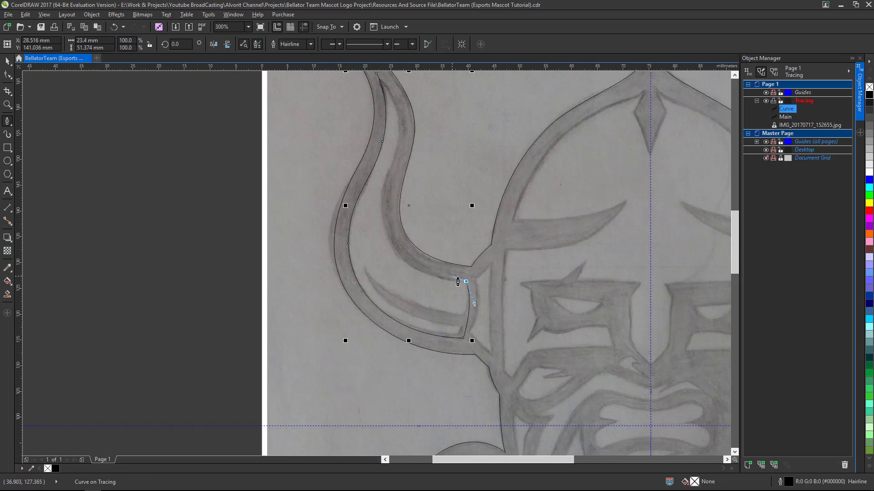
pyautogui.scroll(1, 460, 282)
pyautogui.hotkey('ctrl', 'z')
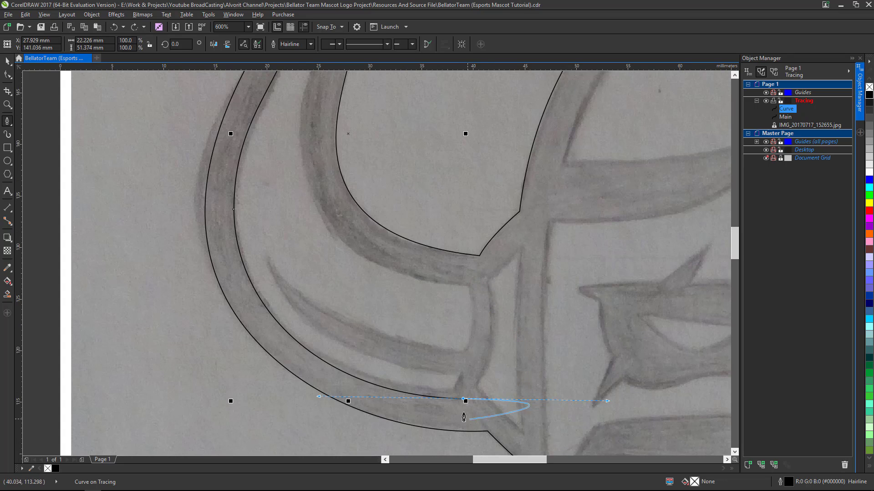
# Step: Turn the lower joint node into a corner and trace the horn's curved joint edge upward, about 11 mm tall, ending in a corner
pyautogui.click(464, 399)
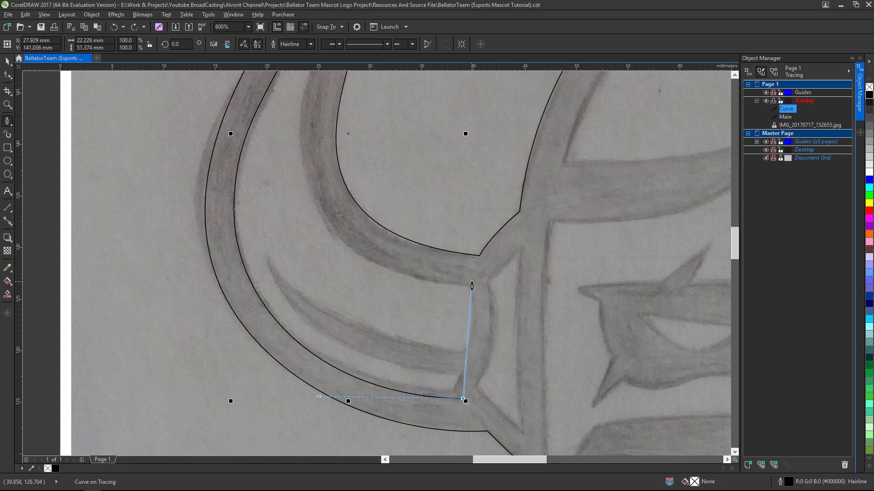
pyautogui.moveTo(472, 283); pyautogui.dragTo(460, 221)
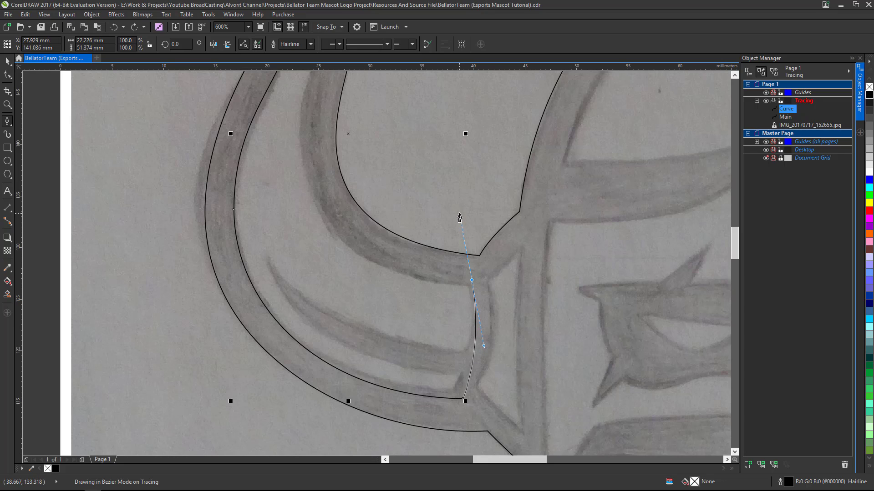
pyautogui.moveTo(460, 218); pyautogui.dragTo(460, 215)
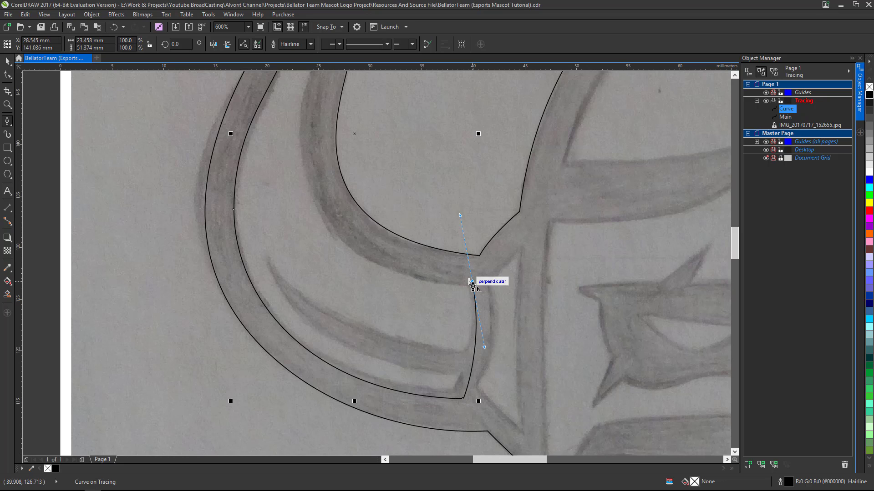
pyautogui.scroll(-1, 361, 253)
pyautogui.scroll(1, 377, 256)
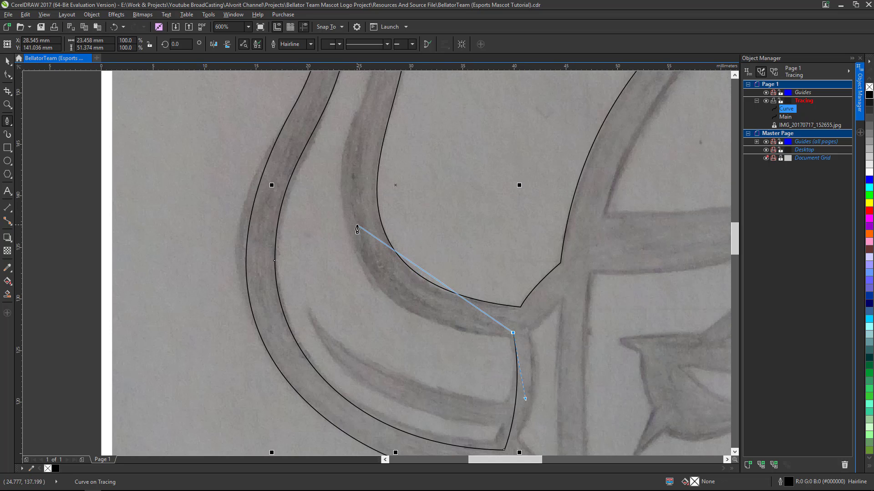
# Step: Continue the curve around the horn's concave inner bend to a smooth node on the sketch line
pyautogui.scroll(-1, 368, 241)
pyautogui.scroll(1, 324, 218)
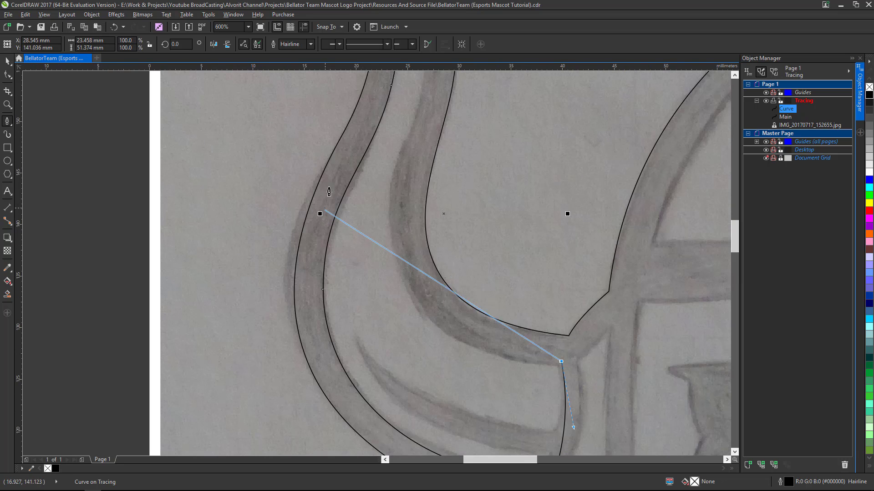
pyautogui.scroll(-1, 396, 253)
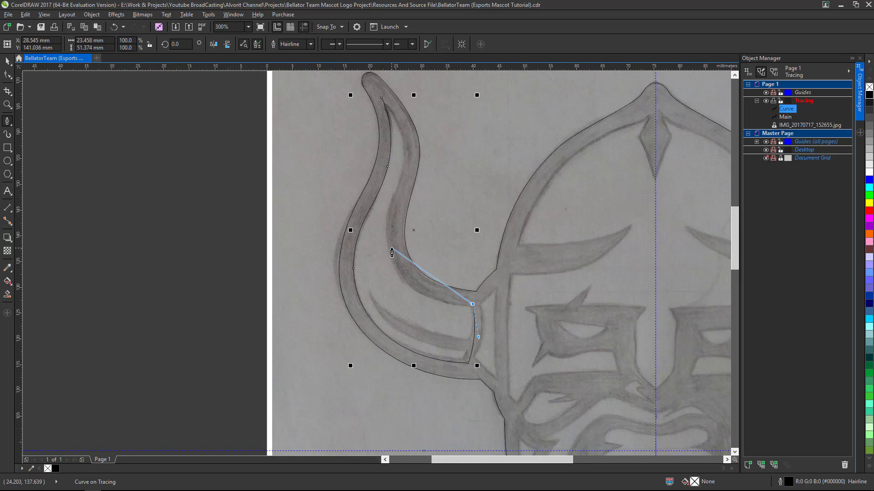
pyautogui.scroll(1, 392, 253)
pyautogui.moveTo(393, 249)
pyautogui.mouseDown()
pyautogui.moveTo(387, 117)
pyautogui.moveTo(390, 262)
pyautogui.mouseUp()
pyautogui.scroll(-3, 389, 261)
pyautogui.scroll(4, 400, 248)
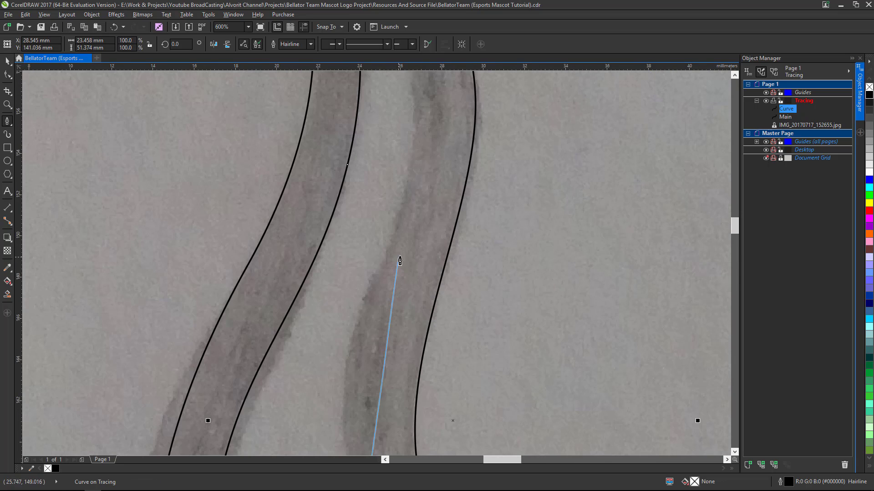
# Step: Trace the rest of the horn's inner edge upward through a smooth node and close the curve at the tip
pyautogui.scroll(-1, 392, 241)
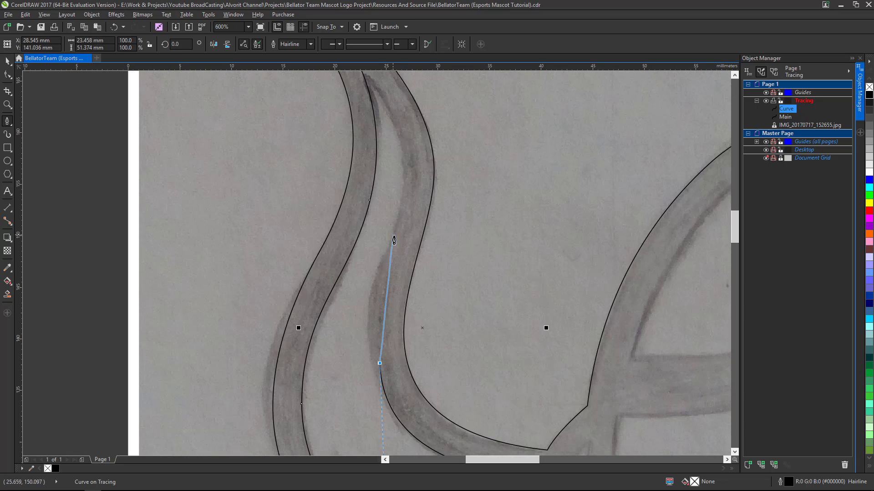
pyautogui.moveTo(398, 237); pyautogui.dragTo(423, 158)
pyautogui.scroll(-1, 385, 148)
pyautogui.scroll(1, 360, 105)
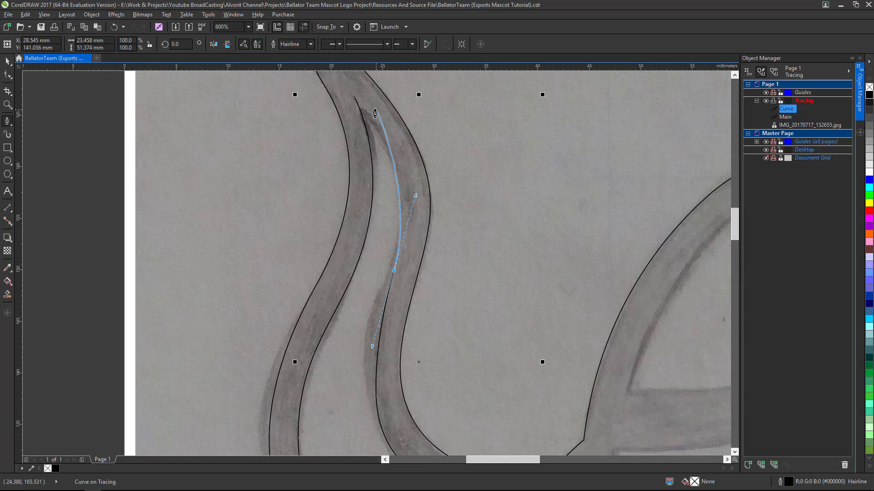
pyautogui.moveTo(357, 101); pyautogui.dragTo(387, 124)
pyautogui.scroll(-1, 405, 172)
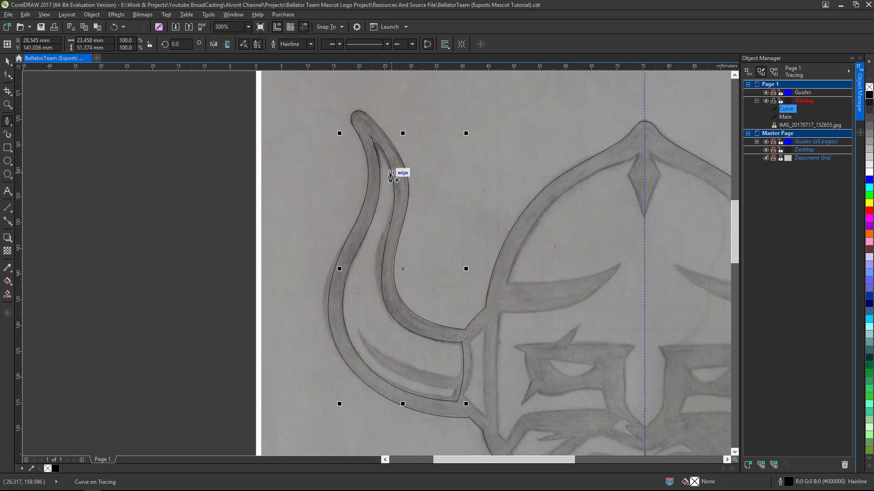
# Step: Lengthen the handles of the smooth node midway up the horn's concave side with the Shape tool
pyautogui.click(9, 77)
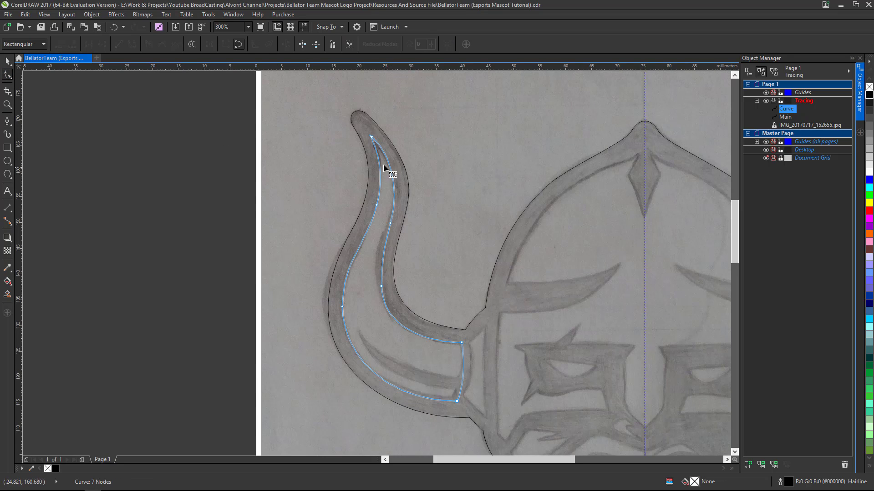
pyautogui.scroll(2, 384, 170)
pyautogui.scroll(-1, 382, 173)
pyautogui.click(393, 291)
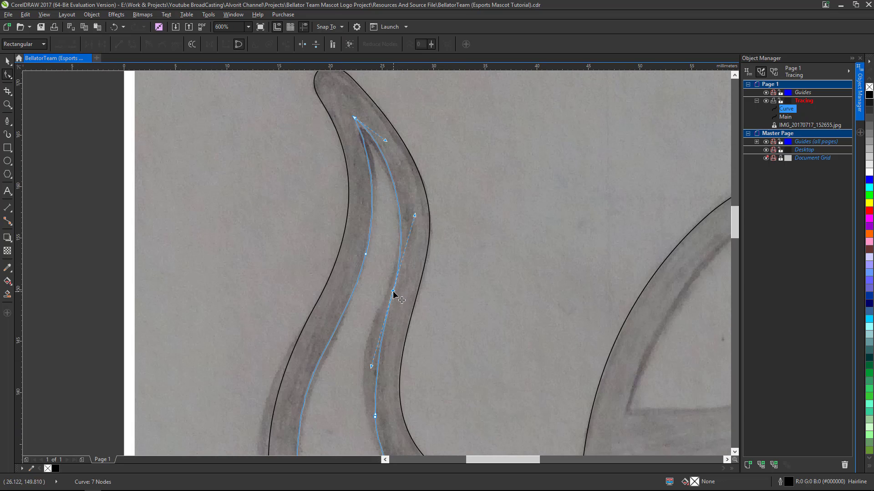
pyautogui.moveTo(416, 219); pyautogui.dragTo(419, 209)
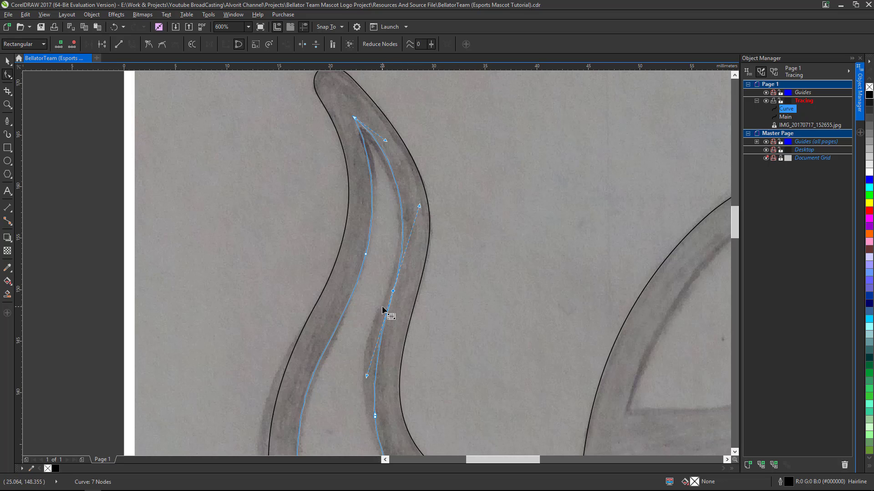
pyautogui.scroll(-2, 354, 341)
pyautogui.scroll(2, 356, 341)
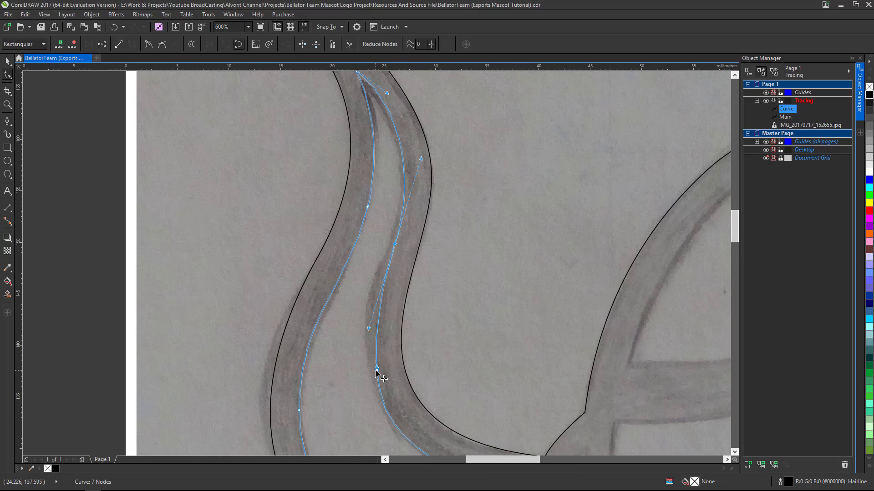
# Step: Move the concave bend's node slightly outward onto the sketch line and adjust the adjoining curve handle
pyautogui.moveTo(375, 371); pyautogui.dragTo(371, 367)
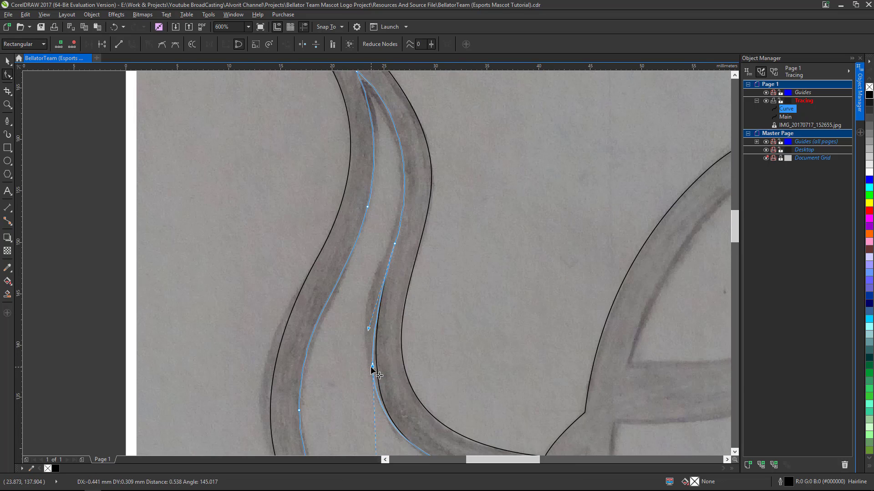
pyautogui.scroll(-2, 370, 367)
pyautogui.moveTo(373, 318); pyautogui.dragTo(371, 316)
pyautogui.scroll(2, 382, 335)
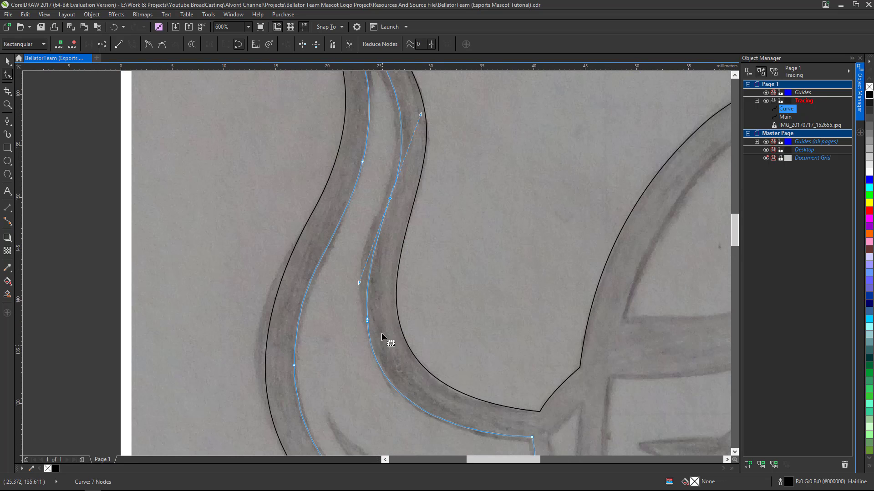
pyautogui.moveTo(359, 283); pyautogui.dragTo(357, 293)
# Step: Fine-tune the upper handle of the mid-horn node so the curve follows the sketch below the tip
pyautogui.scroll(-2, 395, 241)
pyautogui.scroll(2, 419, 177)
pyautogui.moveTo(419, 178); pyautogui.dragTo(416, 179)
pyautogui.scroll(-2, 387, 167)
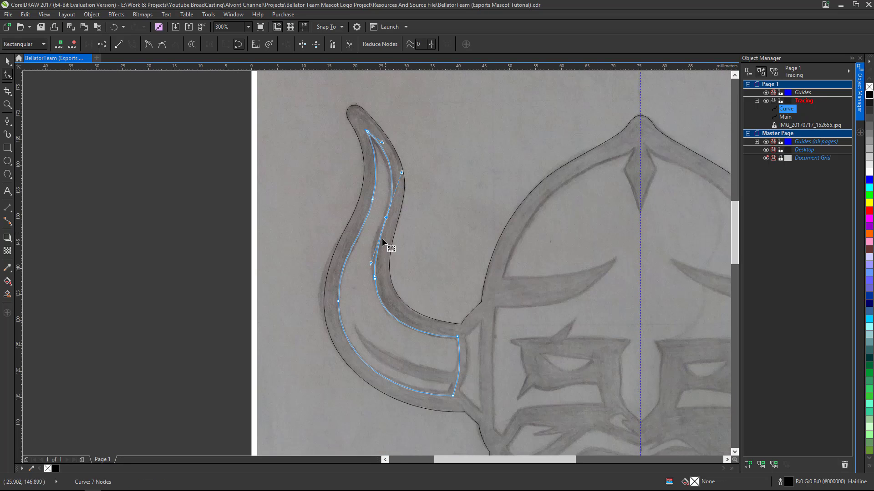
pyautogui.scroll(2, 406, 168)
pyautogui.moveTo(406, 171); pyautogui.dragTo(408, 171)
pyautogui.scroll(-2, 408, 264)
pyautogui.scroll(2, 385, 280)
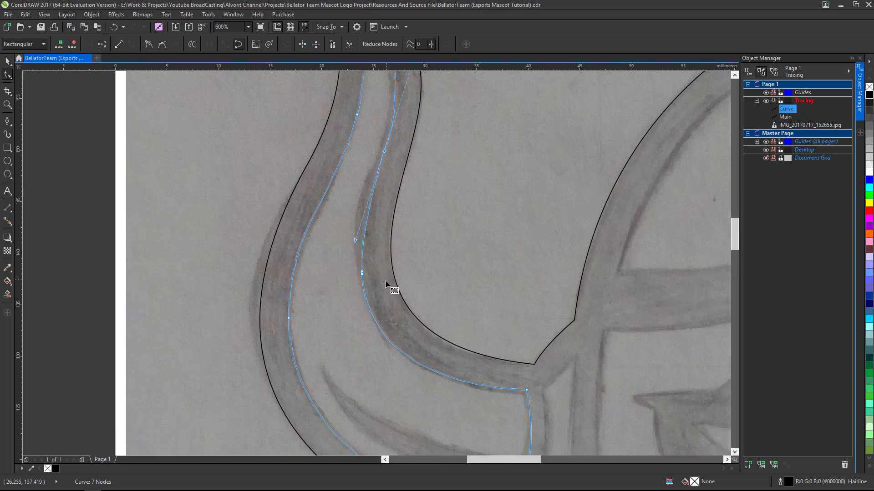
# Step: Replace the concave bend's node with a new one farther down the bend toward the helmet joint
pyautogui.click(362, 273)
pyautogui.doubleClick(380, 328)
pyautogui.press('Delete')
pyautogui.scroll(-2, 362, 209)
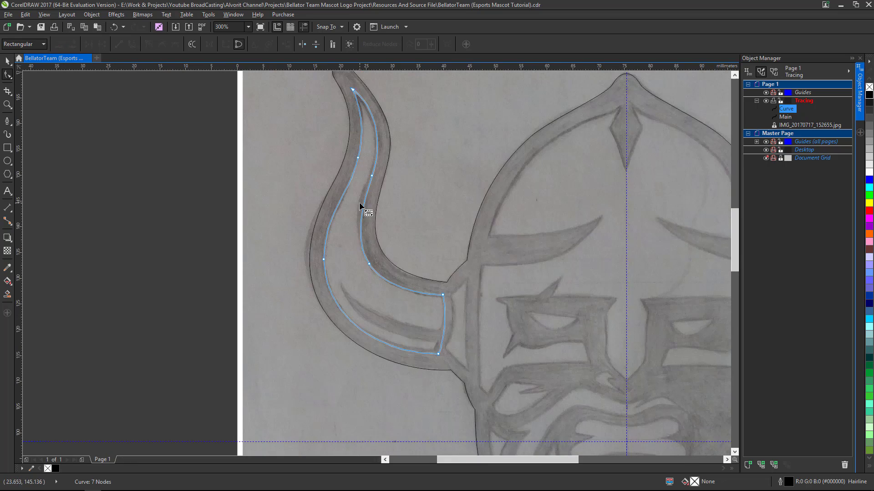
# Step: Add a node on the convex stretch below the horn's tip and delete the mid-horn node beneath it
pyautogui.scroll(2, 364, 172)
pyautogui.scroll(-2, 395, 206)
pyautogui.scroll(2, 395, 205)
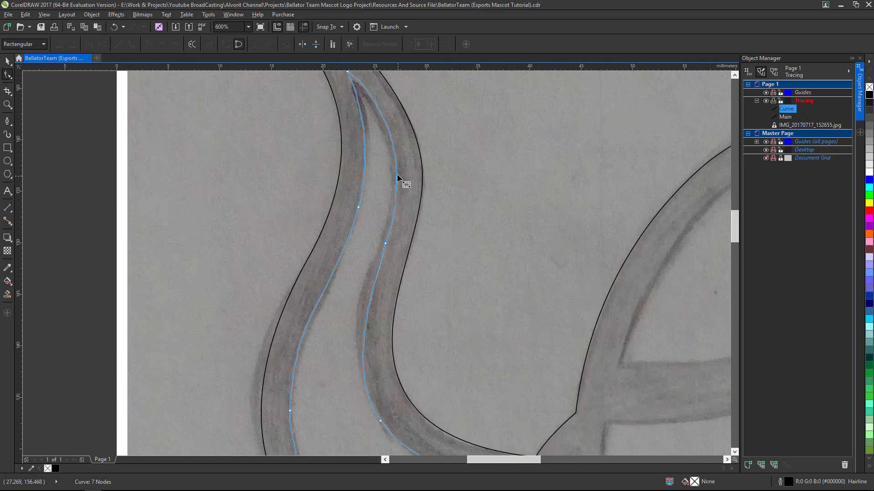
pyautogui.click(397, 172)
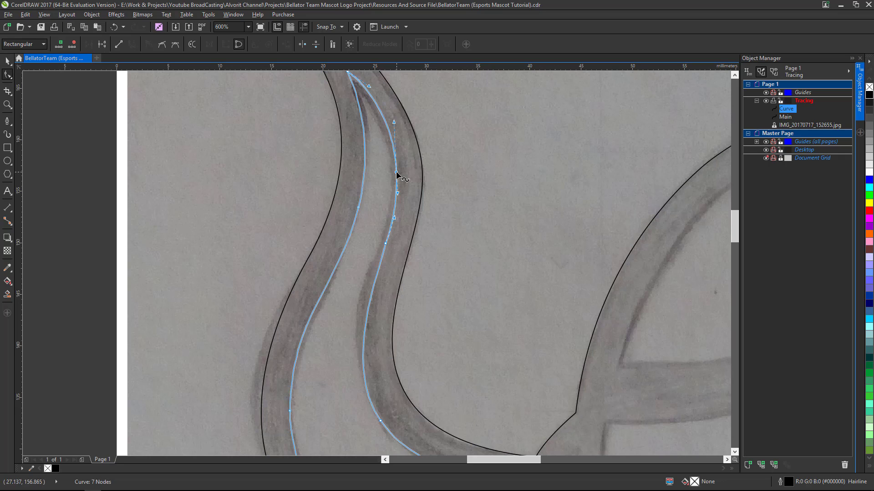
pyautogui.doubleClick(397, 173)
pyautogui.moveTo(371, 232); pyautogui.dragTo(369, 228)
pyautogui.press('Delete')
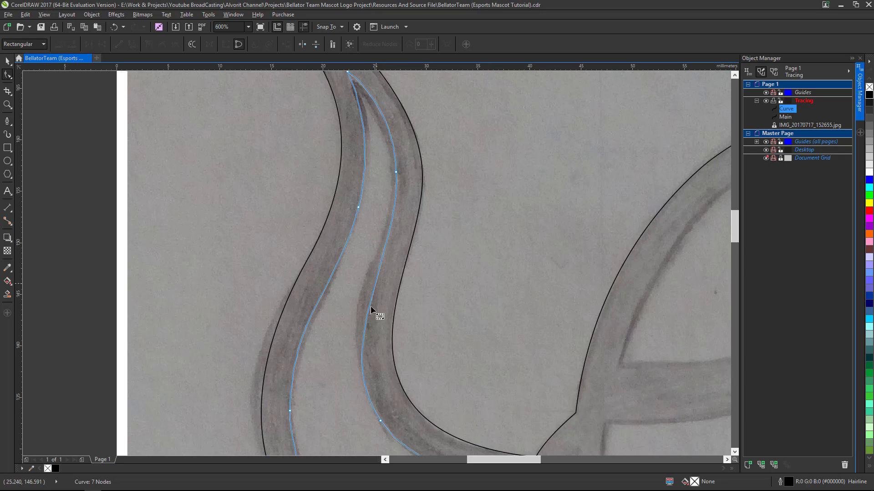
# Step: Reshape the concave inner edge by extending the upper handle of the bend's new node
pyautogui.click(382, 423)
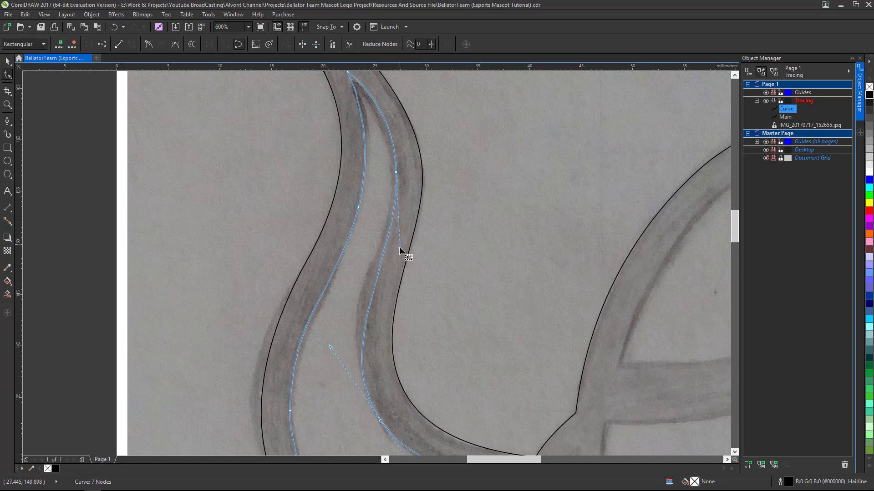
pyautogui.moveTo(330, 348)
pyautogui.mouseDown()
pyautogui.moveTo(330, 315)
pyautogui.moveTo(320, 306)
pyautogui.moveTo(328, 331)
pyautogui.mouseUp()
pyautogui.scroll(-2, 381, 162)
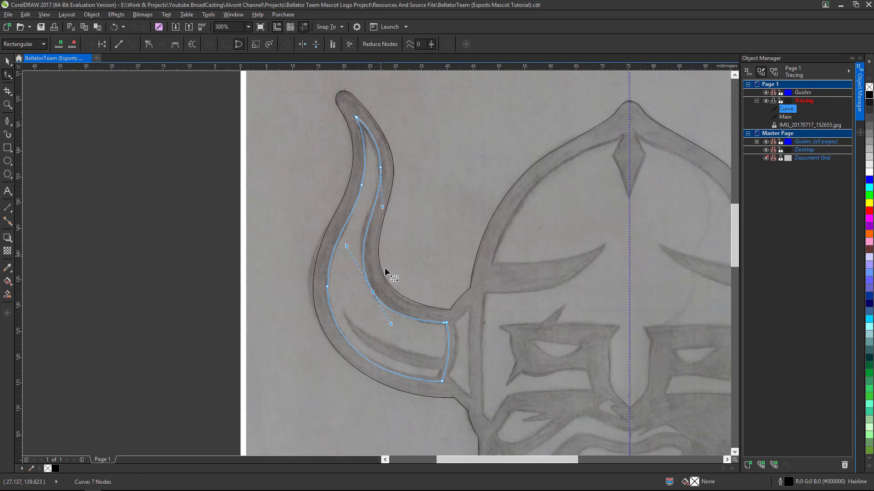
pyautogui.scroll(2, 374, 218)
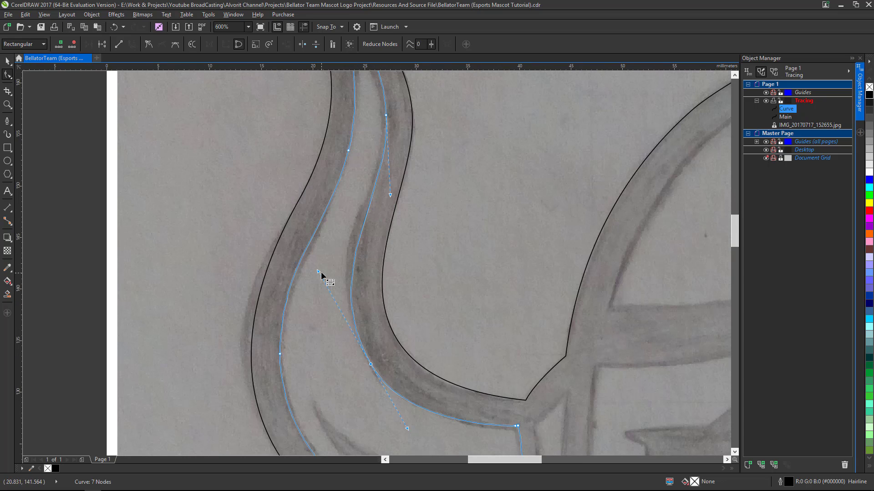
pyautogui.scroll(-2, 323, 273)
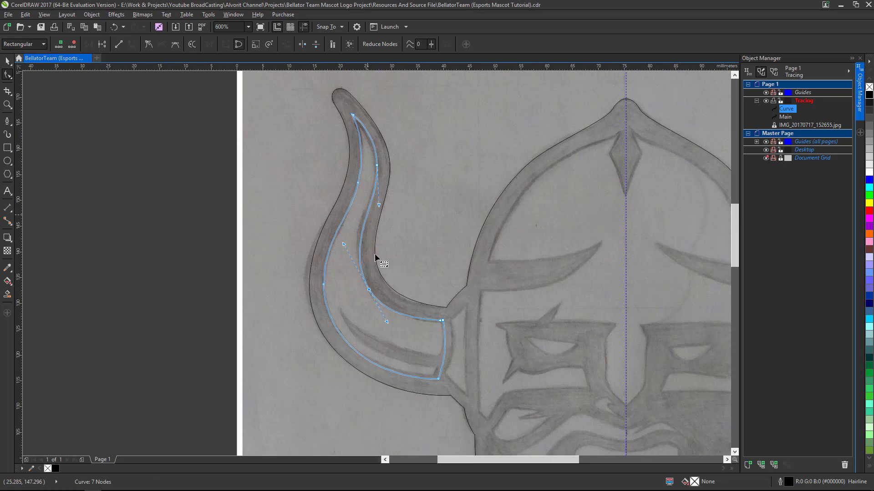
# Step: Move the upper corner node at the helmet joint slightly outward and adjust the adjoining bend's handle to match the sketch
pyautogui.scroll(2, 443, 332)
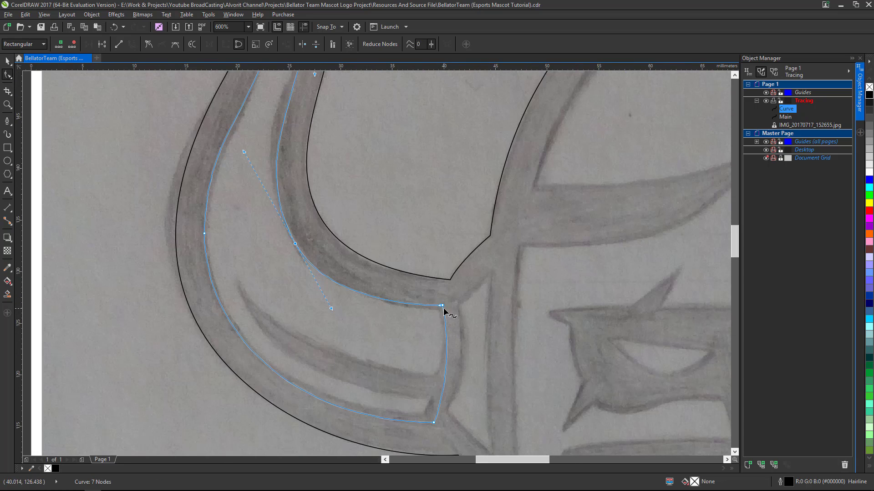
pyautogui.scroll(2, 439, 312)
pyautogui.moveTo(440, 303); pyautogui.dragTo(451, 309)
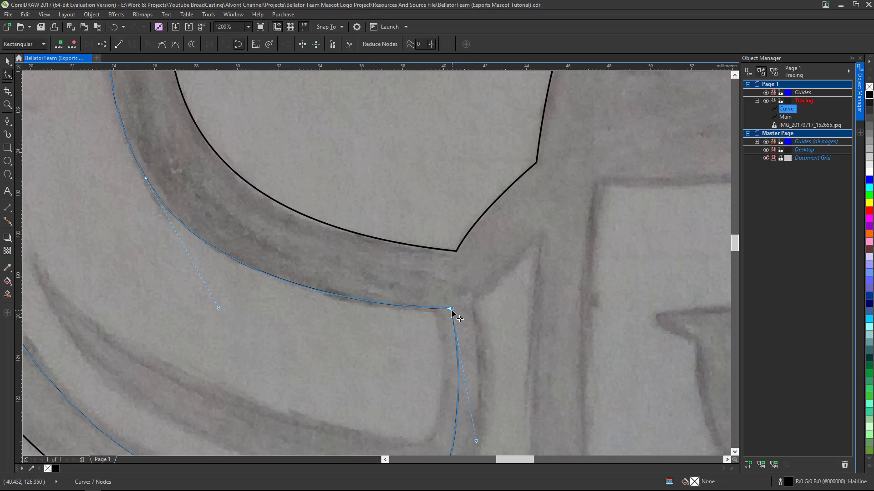
pyautogui.moveTo(220, 309); pyautogui.dragTo(220, 306)
pyautogui.scroll(-5, 392, 255)
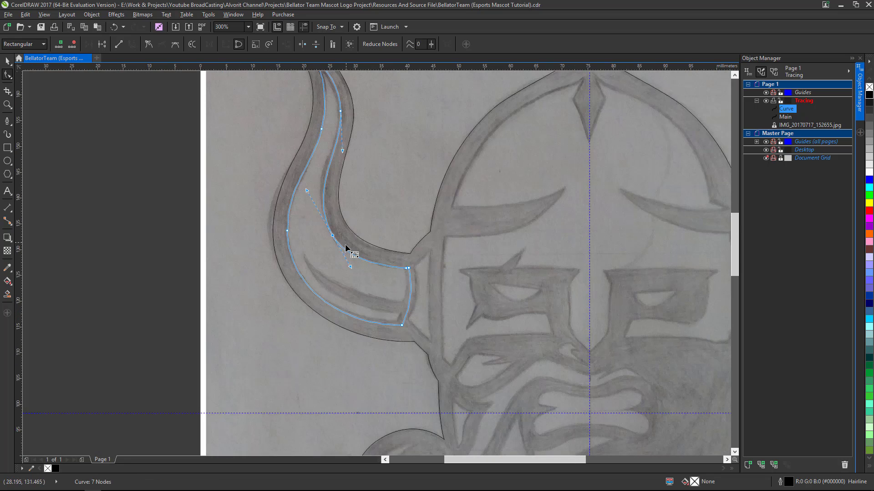
# Step: Nudge the node on the inner horn's outer bulge slightly upward and shorten its upper handle to match the sketch
pyautogui.scroll(3, 339, 180)
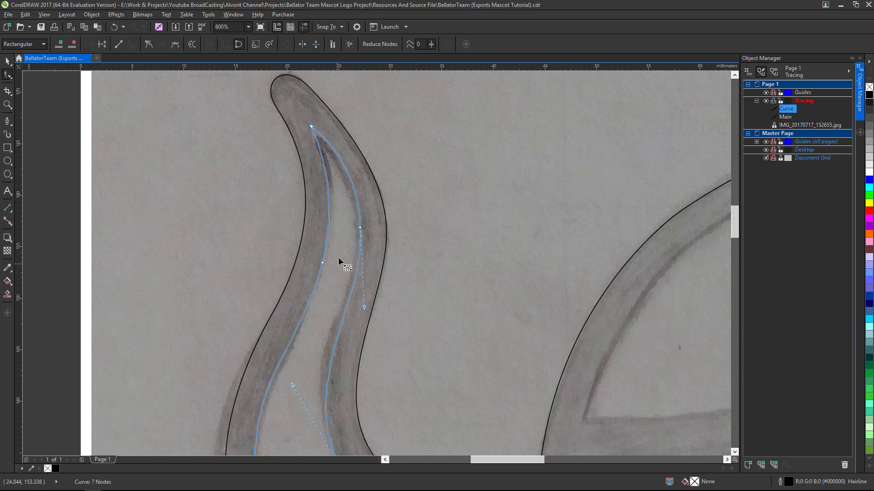
pyautogui.scroll(-2, 339, 263)
pyautogui.scroll(2, 322, 308)
pyautogui.scroll(-1, 347, 244)
pyautogui.scroll(1, 355, 253)
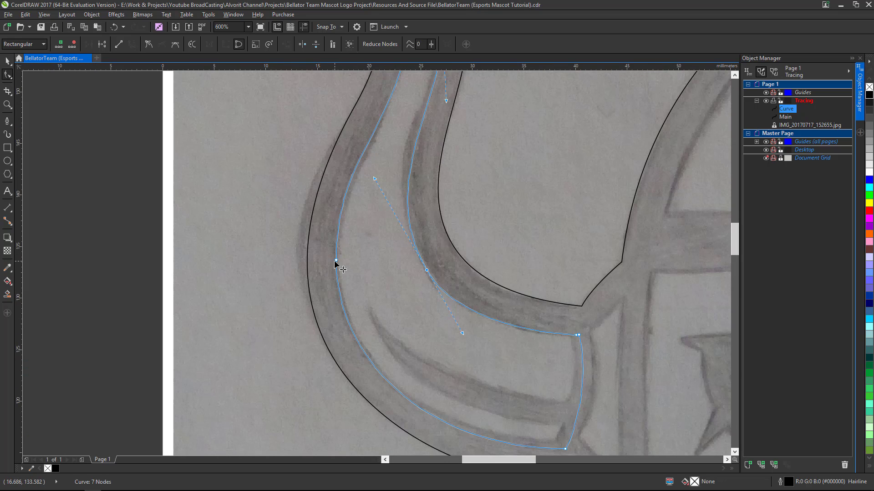
pyautogui.moveTo(336, 262); pyautogui.dragTo(337, 258)
pyautogui.scroll(-2, 341, 249)
pyautogui.scroll(2, 368, 200)
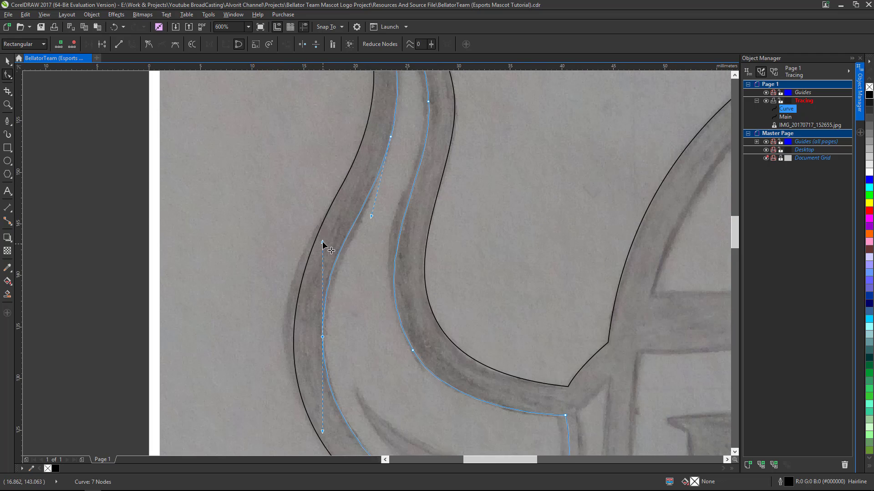
pyautogui.moveTo(322, 242); pyautogui.dragTo(321, 251)
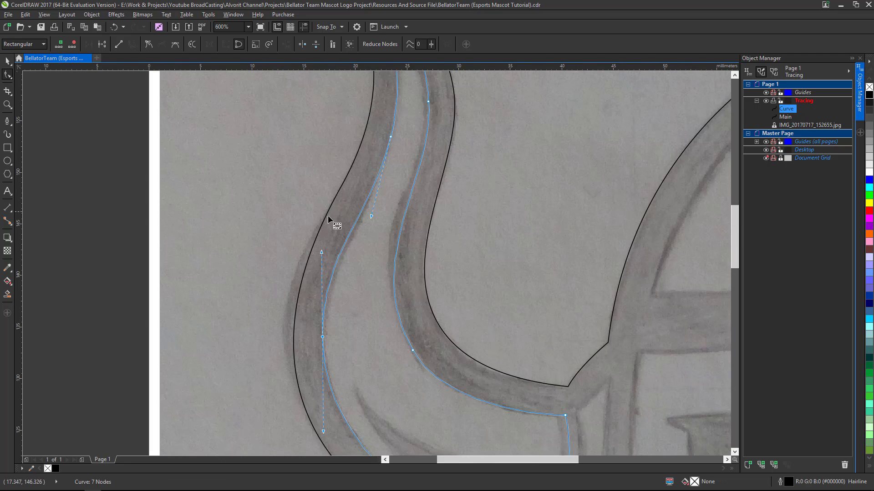
# Step: Slightly shorten the lower corner node's handle to refine the inner horn's bottom curve
pyautogui.scroll(-2, 382, 345)
pyautogui.scroll(2, 364, 364)
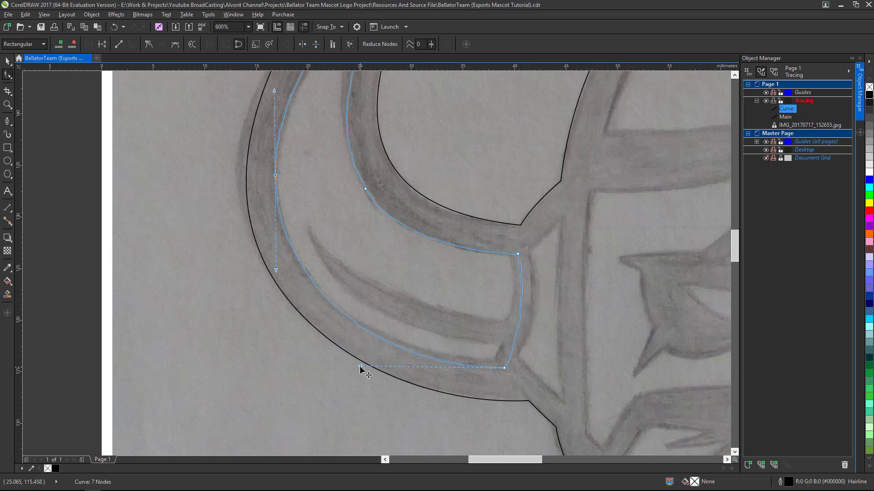
pyautogui.moveTo(360, 369); pyautogui.dragTo(363, 367)
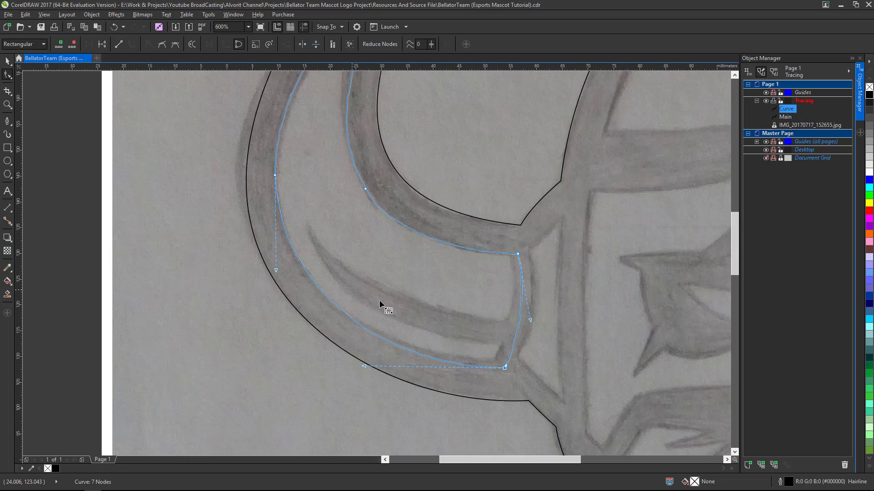
pyautogui.scroll(-2, 409, 296)
pyautogui.scroll(1, 455, 291)
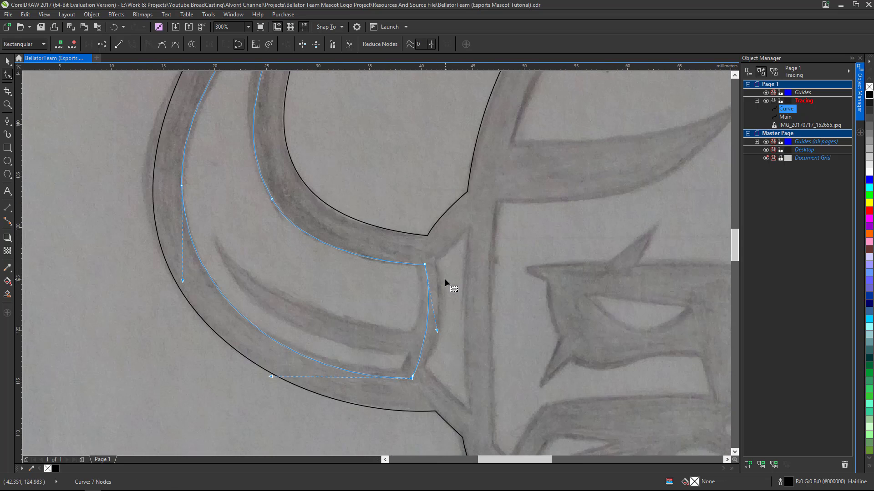
# Step: Trace the horn's tapered shading stripe with the Pen tool as a closed shape about 23.5 by 12 mm, extending past the inner horn's base
pyautogui.click(8, 121)
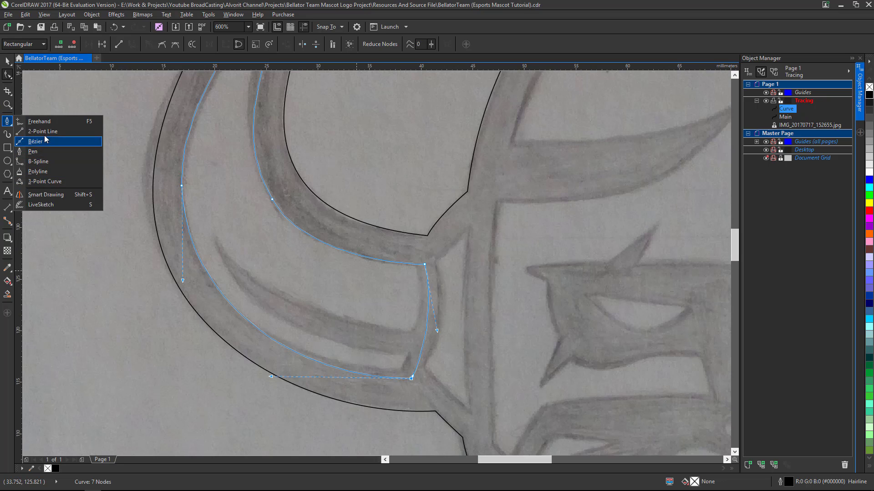
pyautogui.click(33, 151)
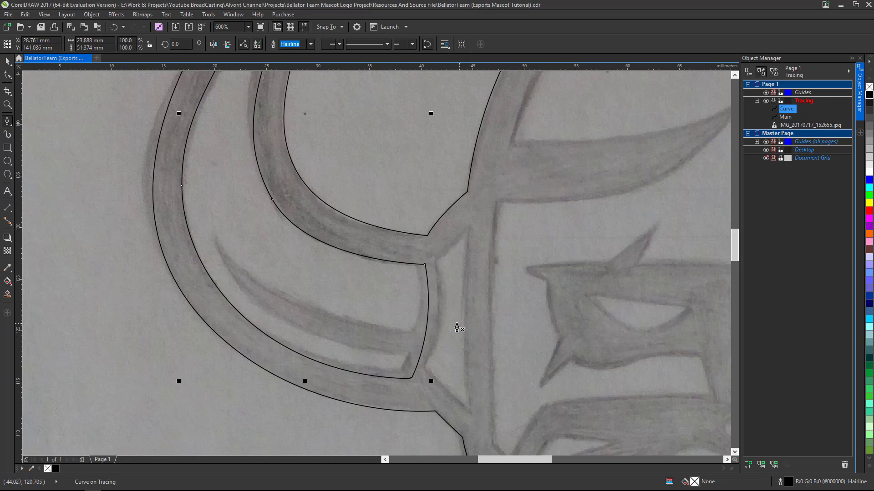
pyautogui.click(456, 323)
pyautogui.click(459, 357)
pyautogui.click(436, 365)
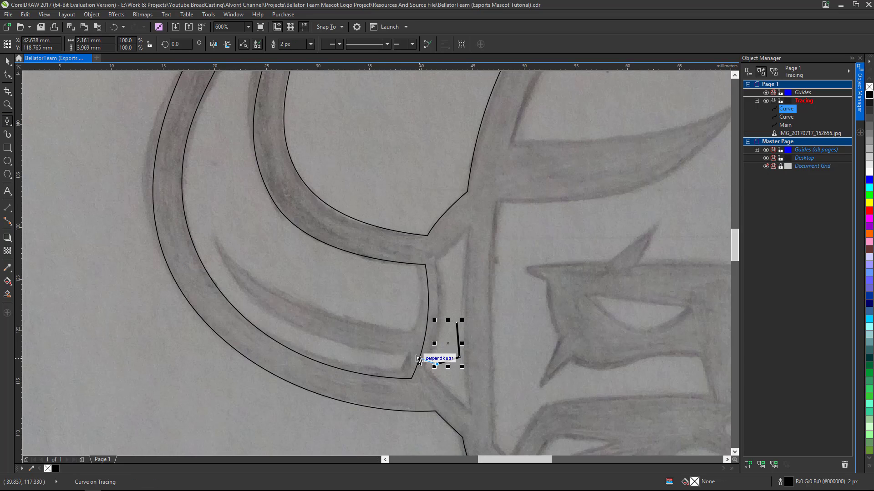
pyautogui.click(419, 359)
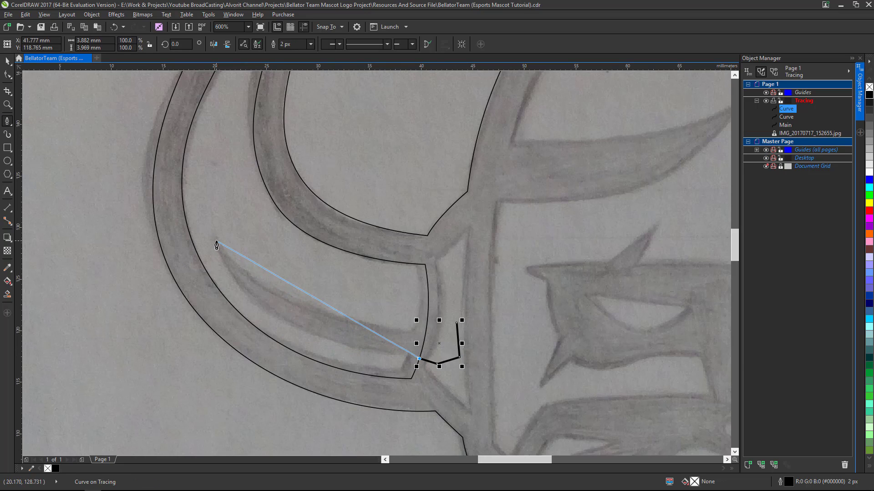
pyautogui.moveTo(216, 241); pyautogui.dragTo(188, 135)
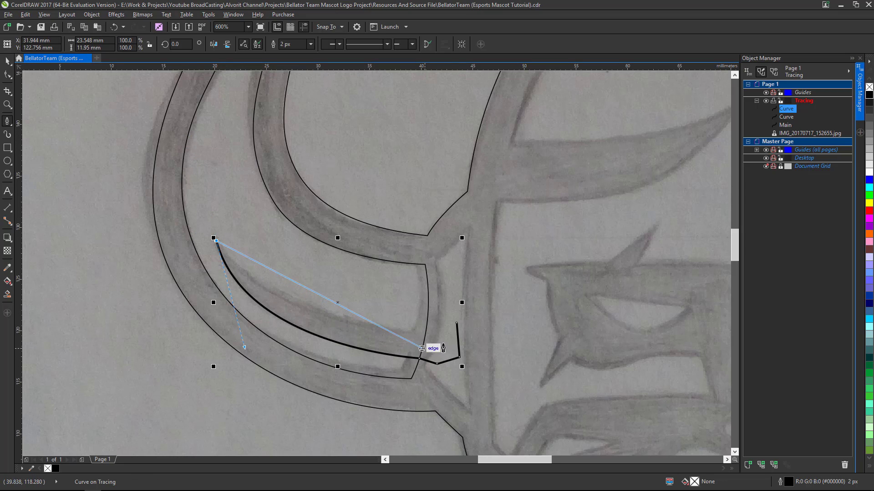
pyautogui.moveTo(427, 327); pyautogui.dragTo(587, 325)
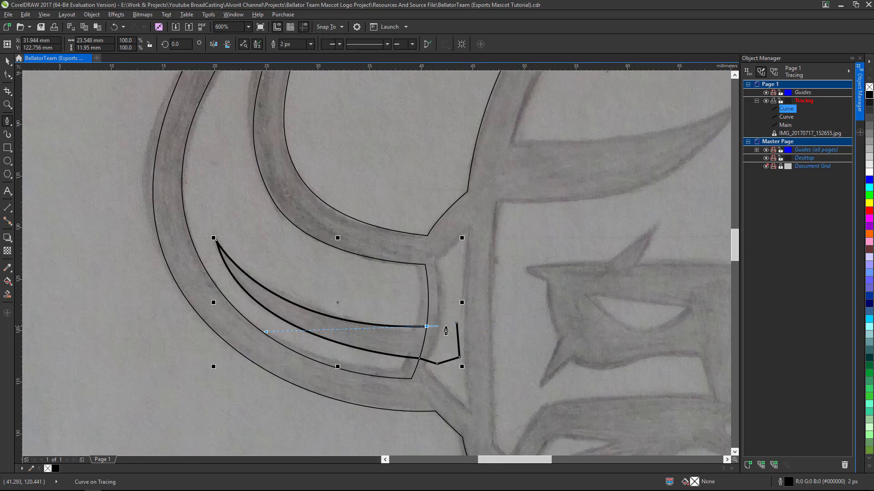
pyautogui.click(457, 324)
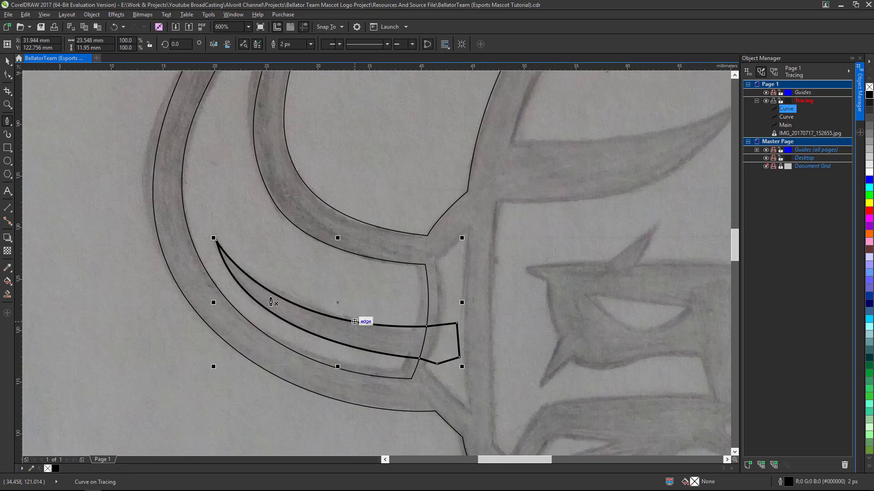
# Step: Fill the shading stripe with red and the inner horn shape with green
pyautogui.click(7, 60)
pyautogui.scroll(-2, 428, 371)
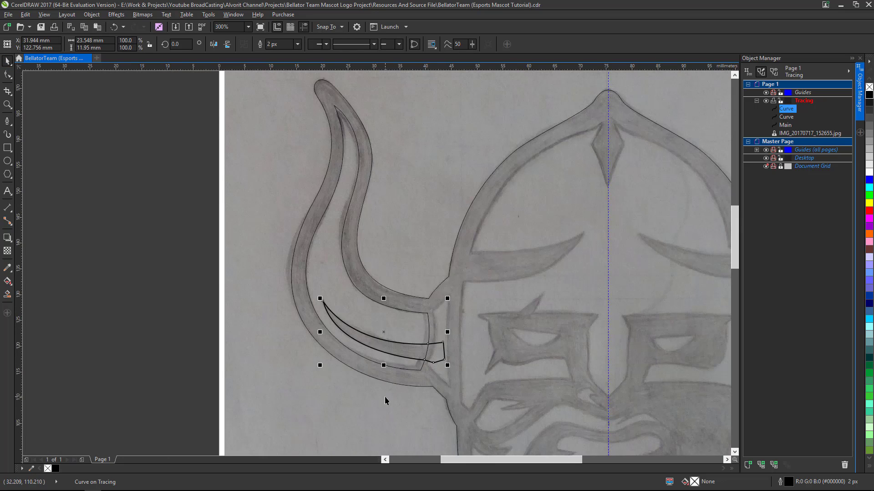
pyautogui.scroll(2, 437, 355)
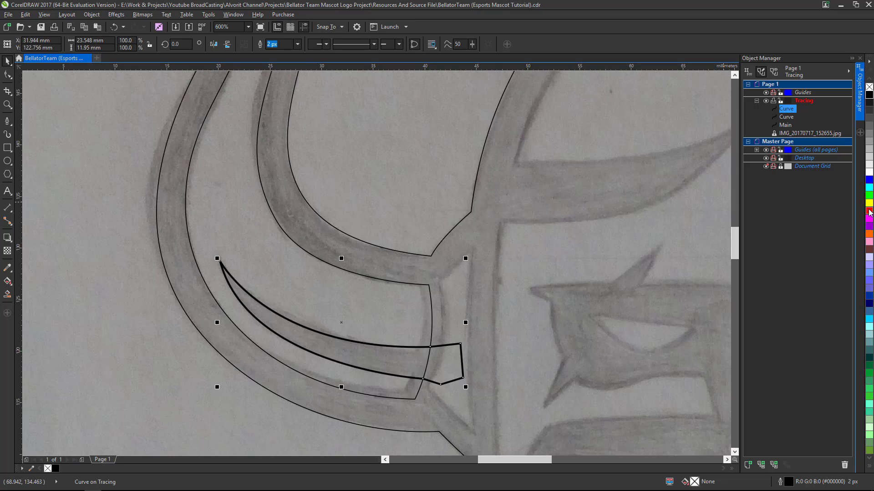
pyautogui.click(870, 211)
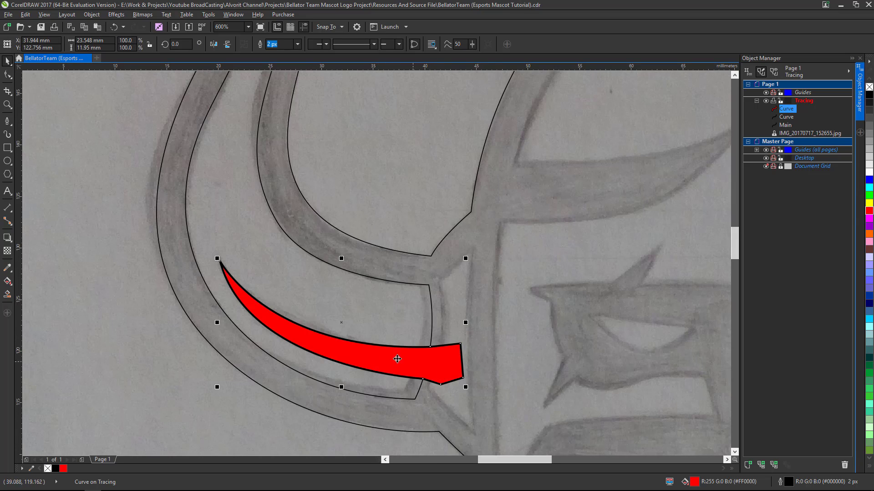
pyautogui.click(427, 352)
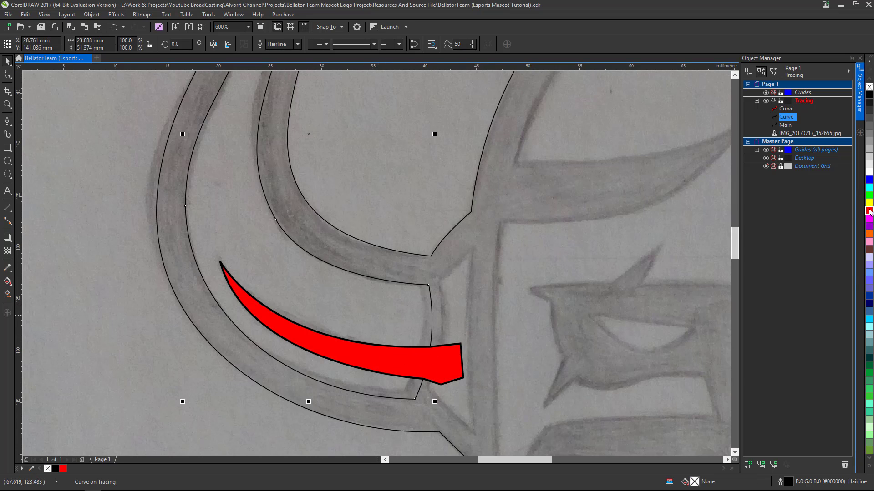
pyautogui.click(869, 196)
pyautogui.scroll(-2, 382, 327)
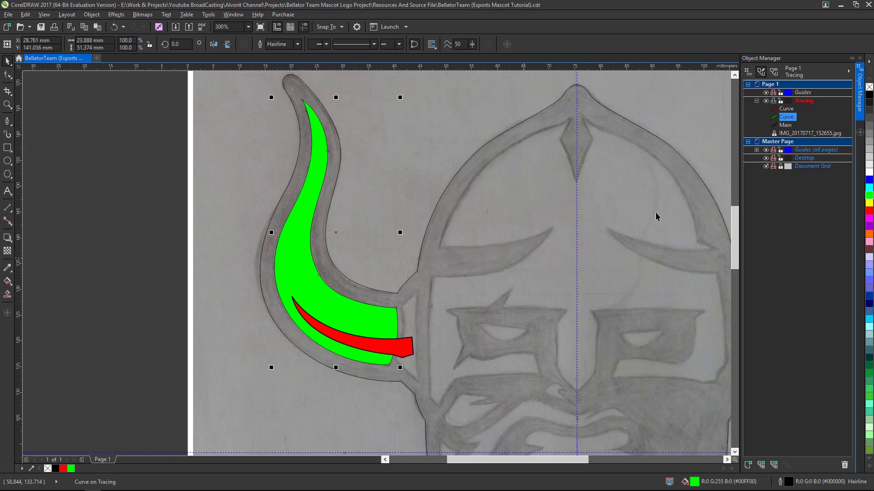
# Step: Select the red stripe together with the green inner horn shape
pyautogui.click(787, 109)
pyautogui.click(787, 116)
pyautogui.click(786, 110)
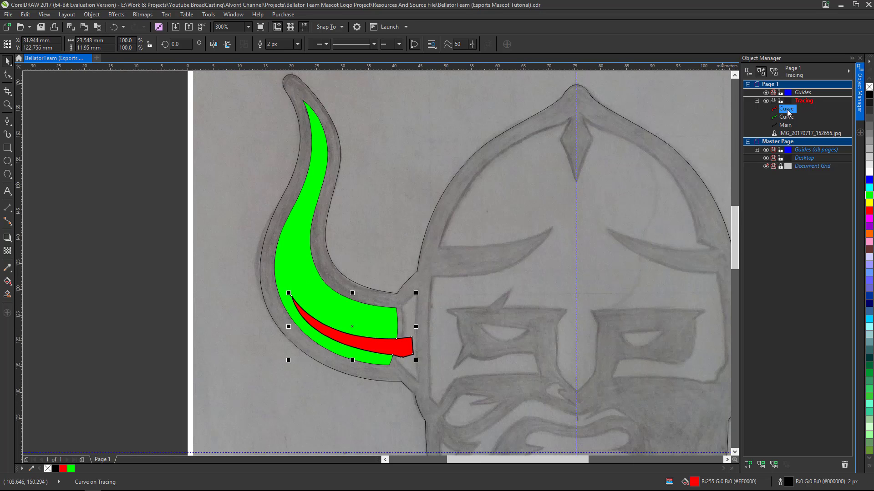
pyautogui.click(788, 116)
pyautogui.click(786, 109)
pyautogui.click(787, 116)
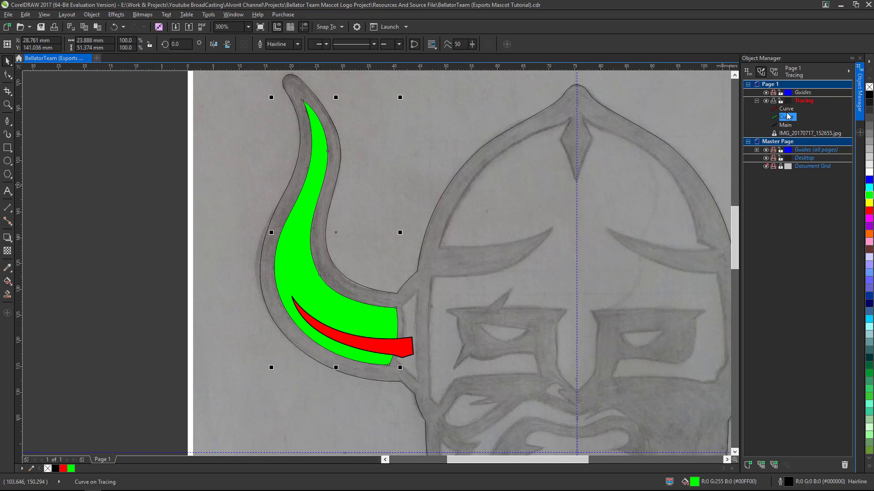
pyautogui.click(787, 109)
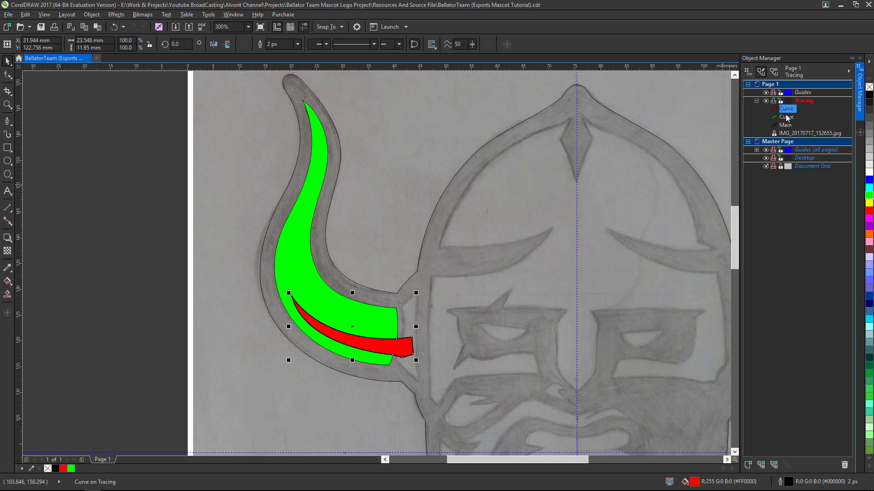
pyautogui.keyDown('shift'); pyautogui.click(787, 116); pyautogui.keyUp('shift')
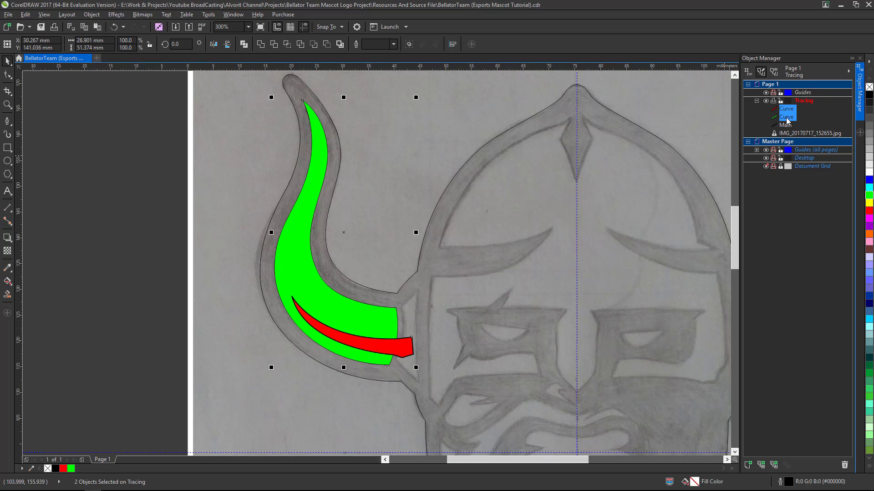
# Step: Cut the red stripe out of the green left-horn shape with Back Minus Front and remove the resulting curve's fill
pyautogui.click(326, 45)
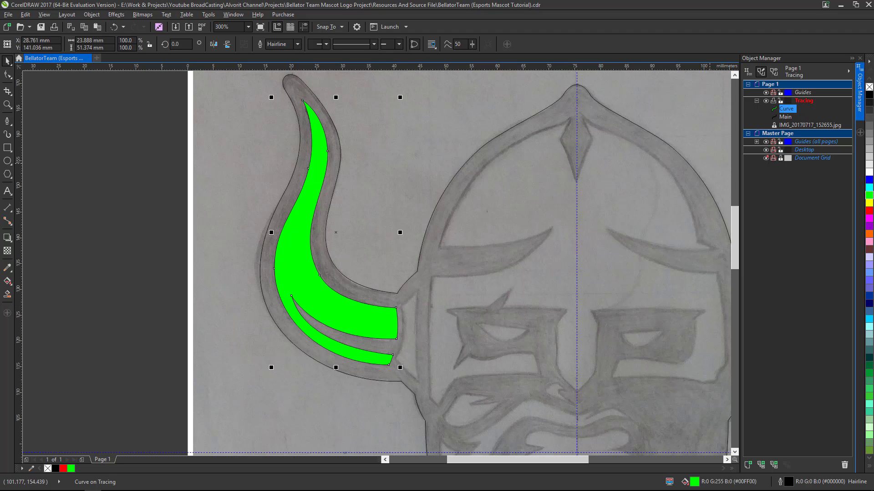
pyautogui.click(869, 87)
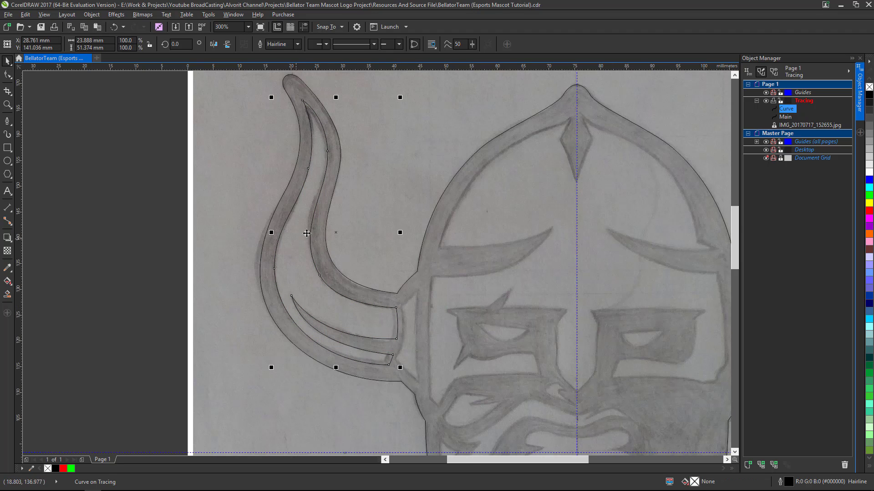
pyautogui.scroll(1, 339, 315)
pyautogui.scroll(-1, 388, 317)
pyautogui.scroll(1, 401, 335)
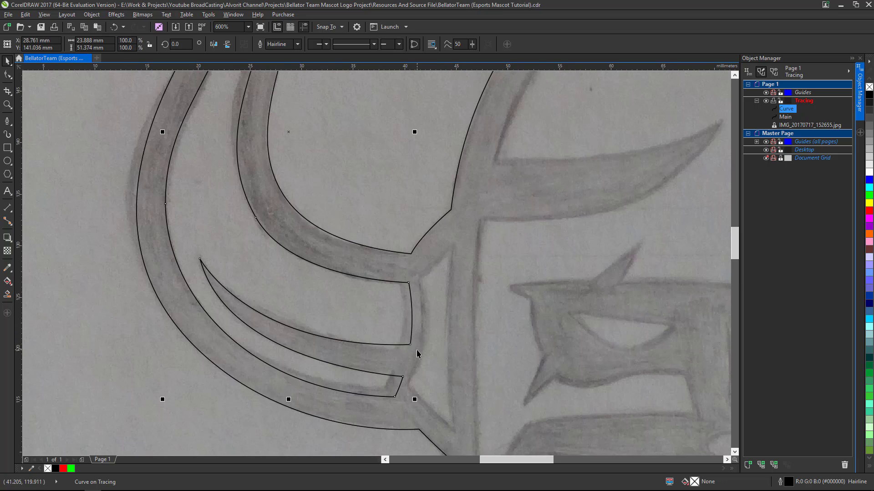
pyautogui.scroll(-2, 418, 354)
pyautogui.scroll(2, 425, 356)
pyautogui.scroll(-2, 432, 339)
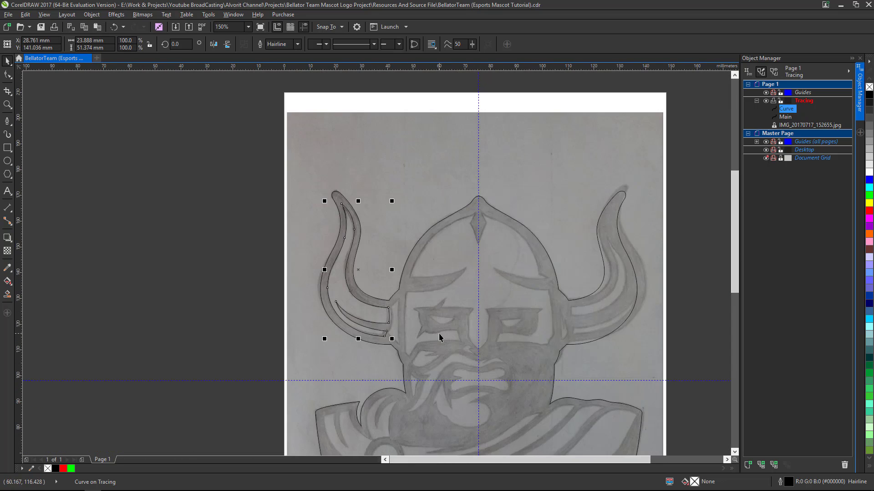
pyautogui.scroll(1, 438, 334)
pyautogui.scroll(-1, 389, 317)
# Step: Try moving the inner curve of the left horn off the sketch and undo the move
pyautogui.click(195, 293)
pyautogui.moveTo(349, 278); pyautogui.dragTo(360, 256)
pyautogui.hotkey('ctrl', 'z')
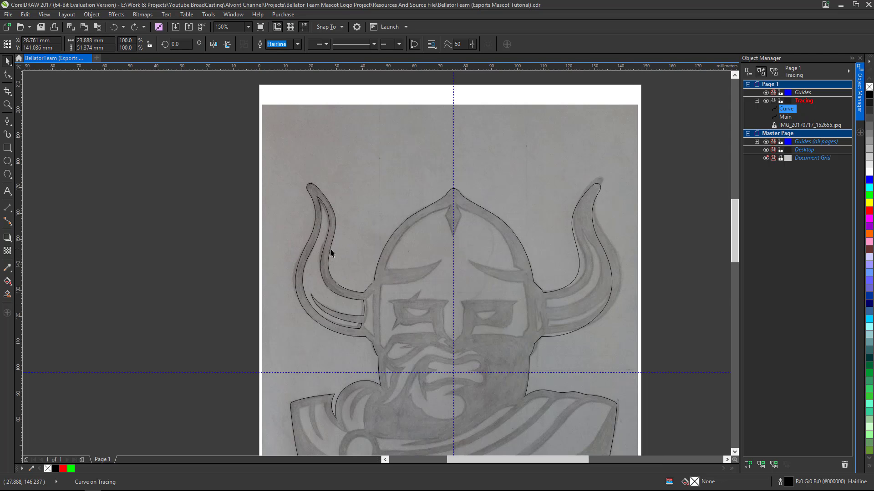
pyautogui.click(330, 250)
pyautogui.scroll(1, 323, 254)
pyautogui.scroll(-1, 326, 288)
pyautogui.scroll(1, 321, 298)
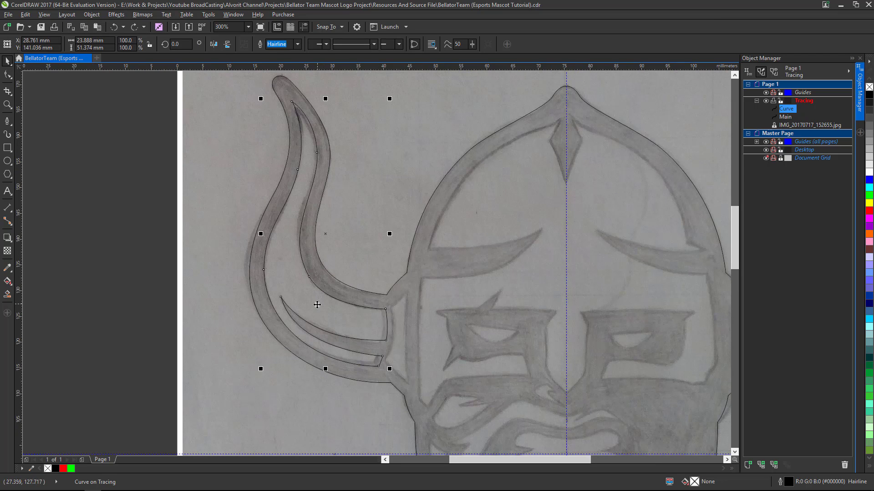
pyautogui.moveTo(317, 305); pyautogui.dragTo(376, 266)
pyautogui.hotkey('ctrl', 'z')
pyautogui.scroll(-1, 328, 297)
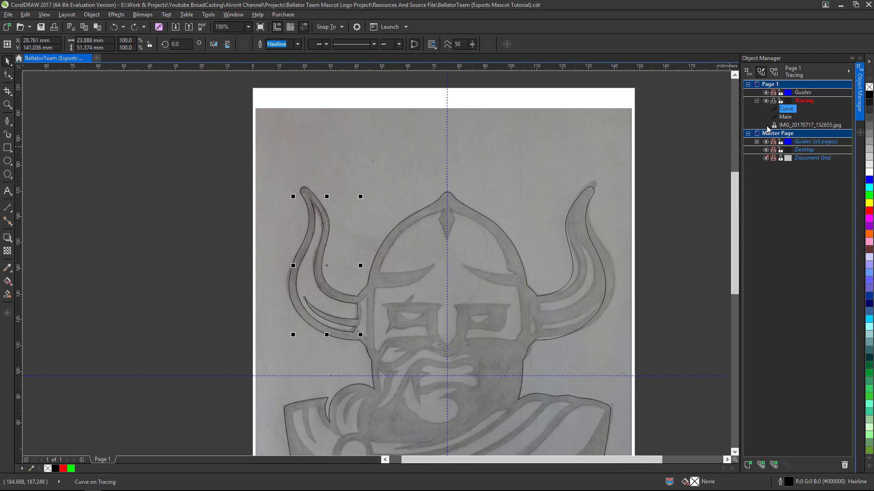
# Step: Fill the inner curve of the left horn with green and the Main outline with red
pyautogui.scroll(2, 384, 306)
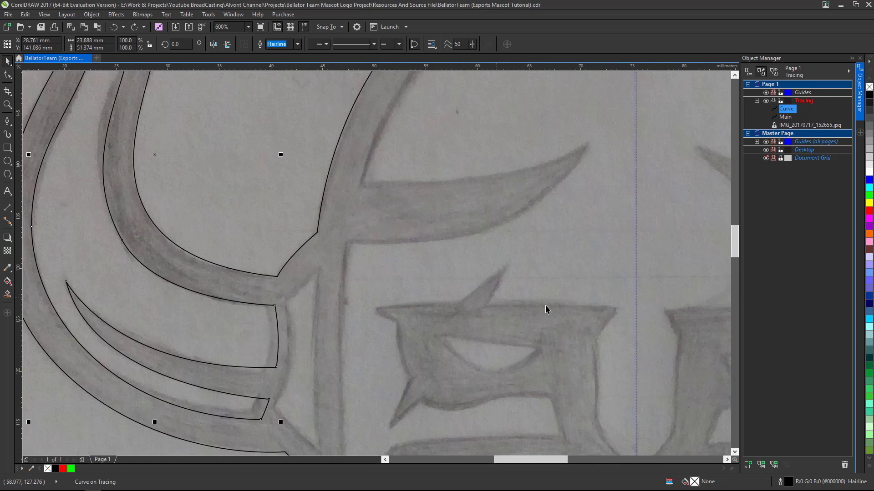
pyautogui.scroll(-1, 546, 306)
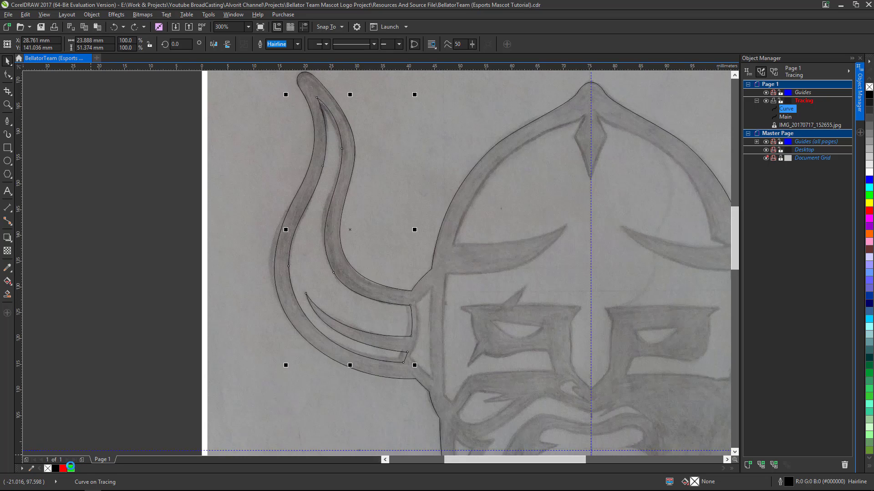
pyautogui.click(71, 468)
pyautogui.scroll(-1, 366, 298)
pyautogui.scroll(1, 366, 298)
pyautogui.press('Tab')
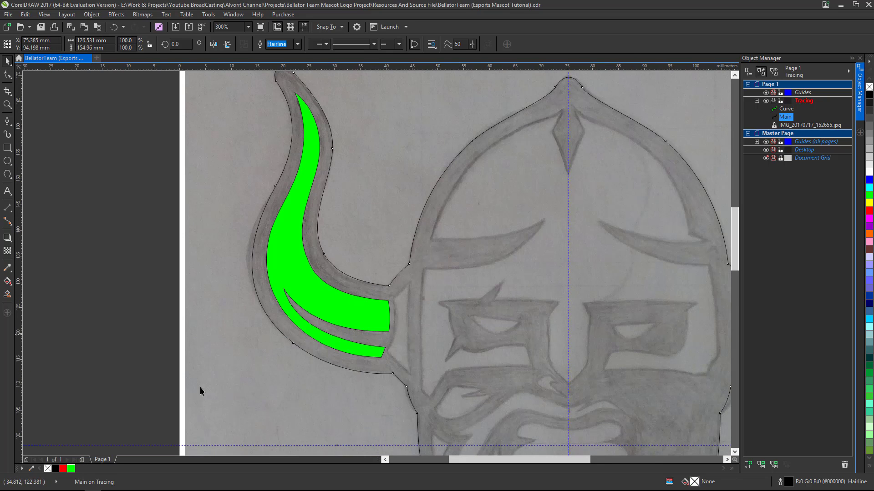
pyautogui.click(63, 469)
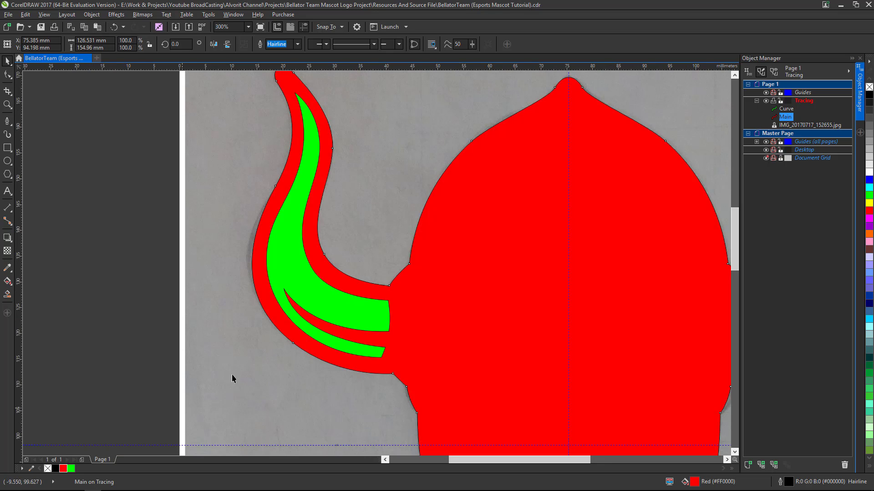
pyautogui.scroll(-1, 232, 374)
pyautogui.click(128, 362)
pyautogui.scroll(1, 278, 360)
pyautogui.scroll(-1, 277, 360)
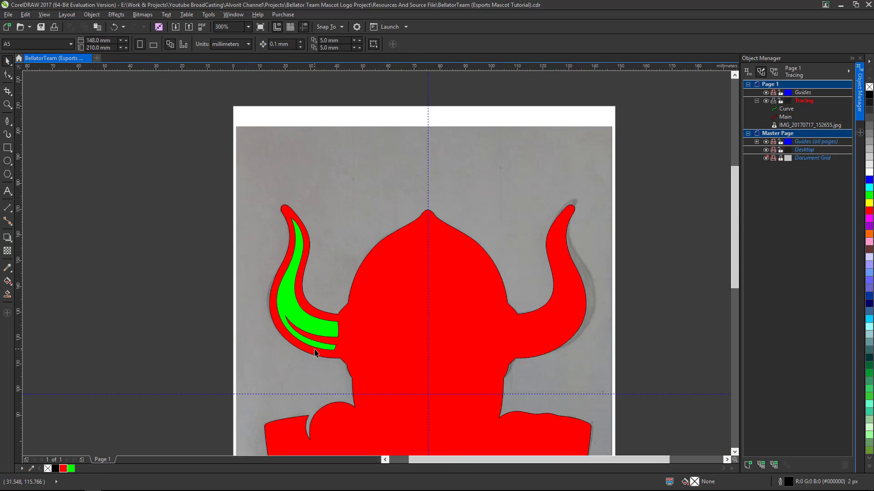
# Step: Cut the green inner horn curve out of the Main outline with Back Minus Front
pyautogui.scroll(1, 312, 338)
pyautogui.click(311, 322)
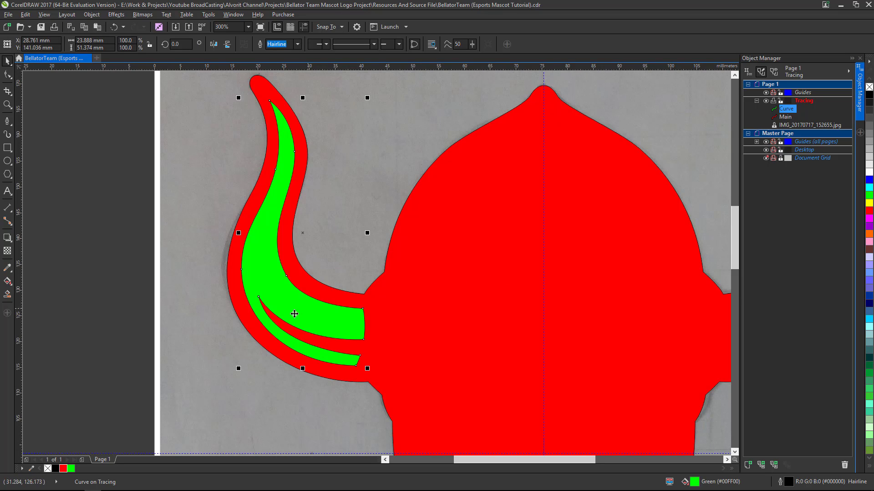
pyautogui.keyDown('shift'); pyautogui.click(786, 117); pyautogui.keyUp('shift')
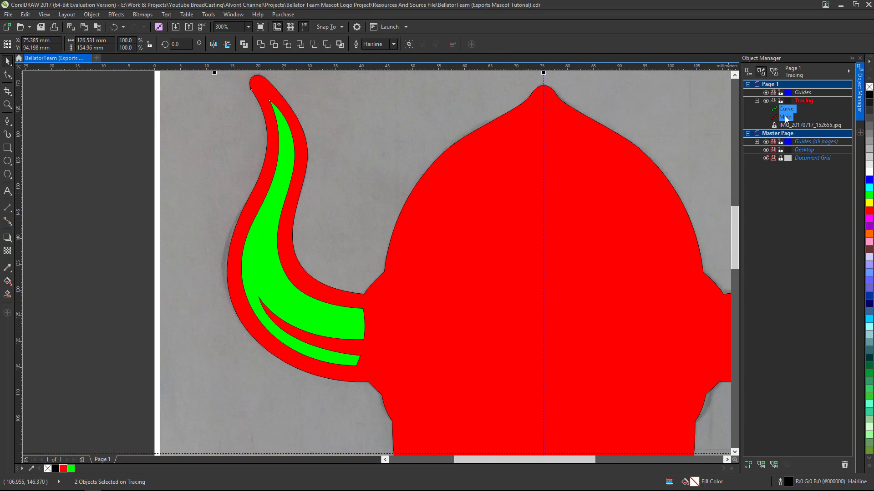
pyautogui.click(330, 44)
pyautogui.scroll(-2, 308, 166)
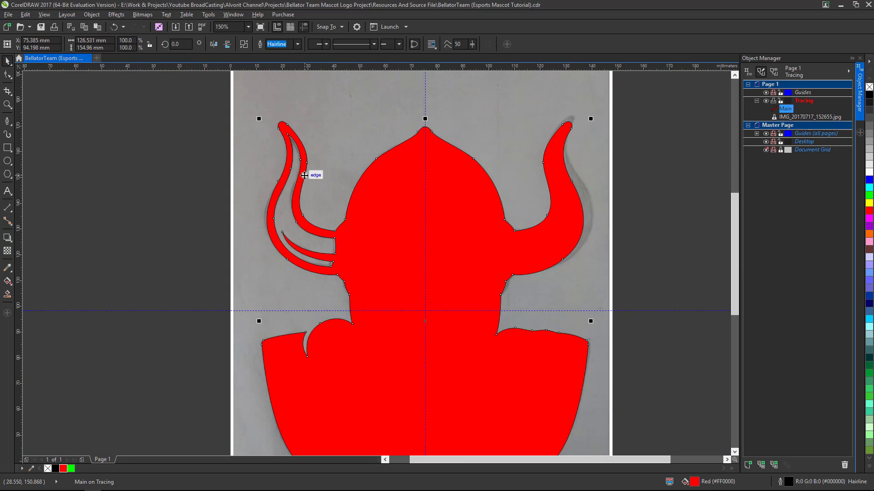
pyautogui.scroll(2, 297, 191)
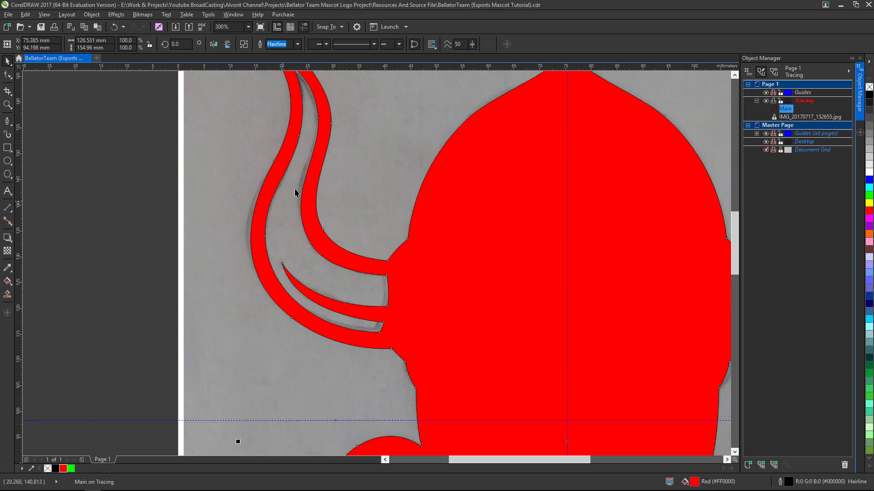
pyautogui.scroll(-2, 305, 180)
# Step: Fill the Main outline with black and inspect the cutout in the left horn
pyautogui.click(868, 95)
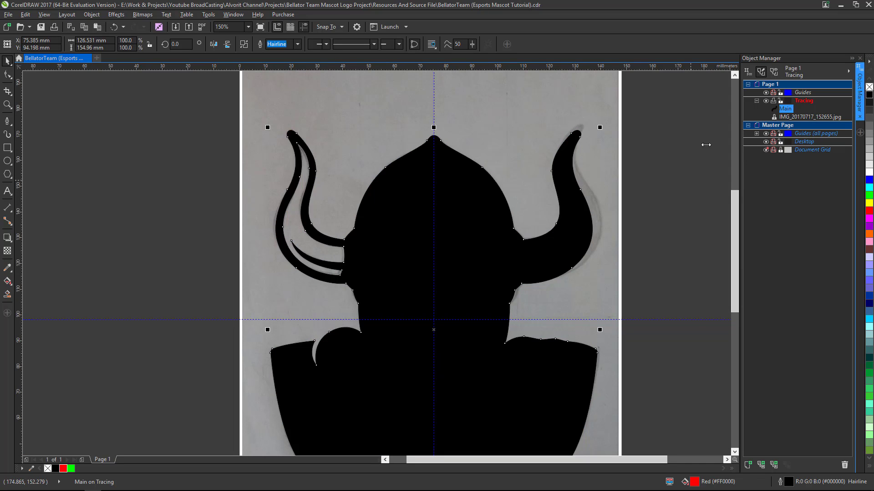
pyautogui.click(165, 205)
pyautogui.scroll(2, 325, 246)
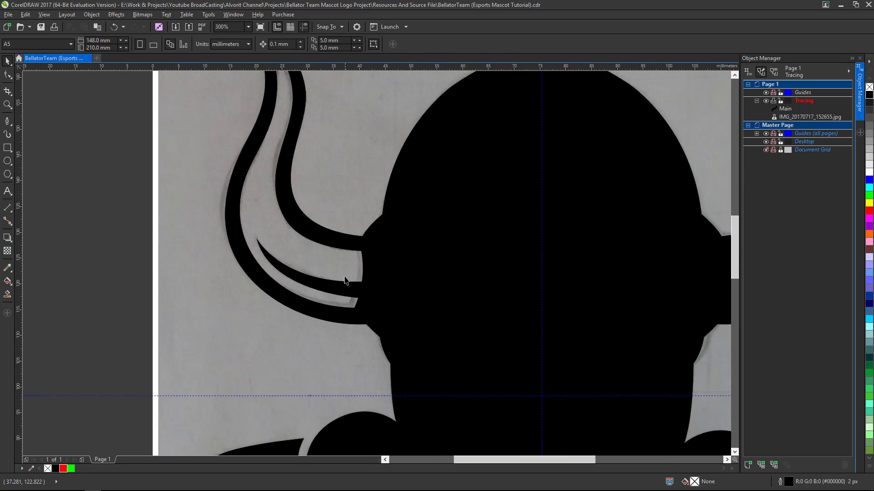
pyautogui.scroll(-2, 348, 279)
pyautogui.scroll(2, 313, 190)
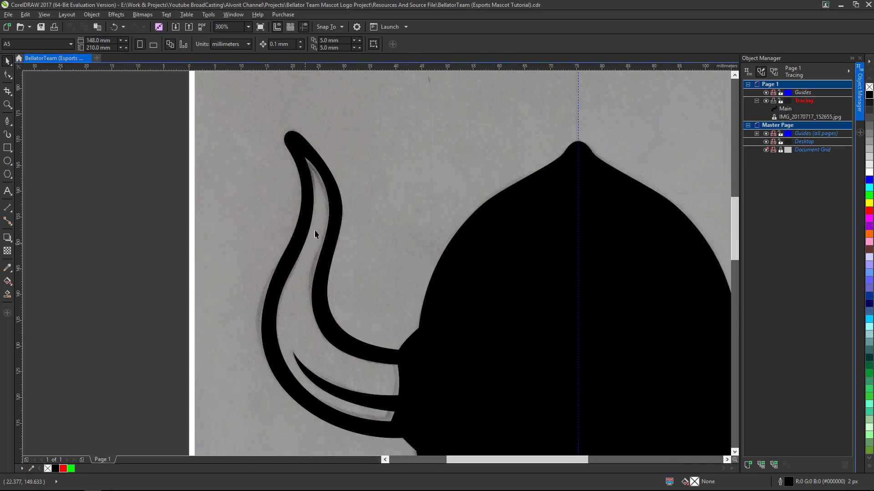
pyautogui.scroll(-2, 296, 277)
pyautogui.scroll(2, 296, 293)
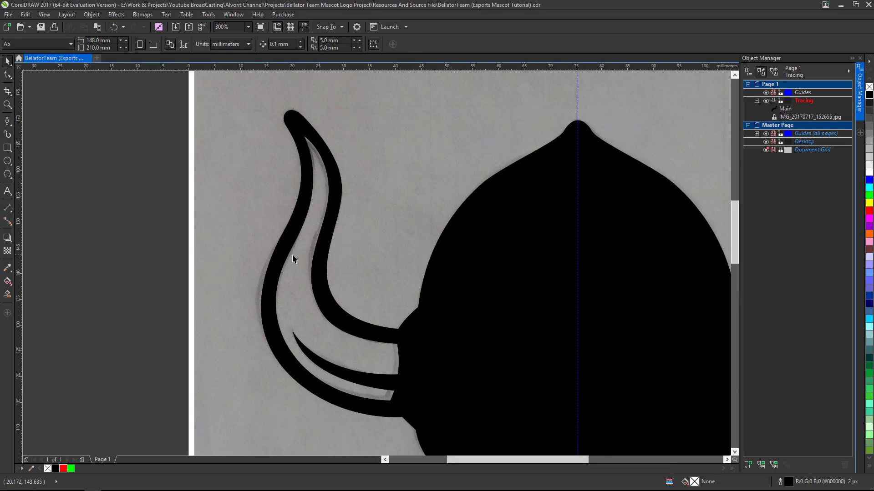
# Step: Remove the fill from the Main object on the Tracing layer
pyautogui.click(805, 101)
pyautogui.scroll(-2, 332, 288)
pyautogui.scroll(2, 406, 314)
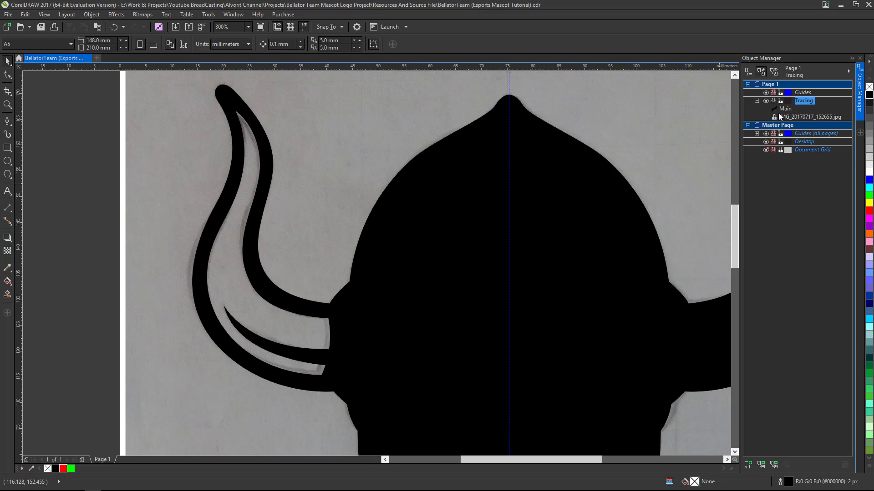
pyautogui.click(790, 112)
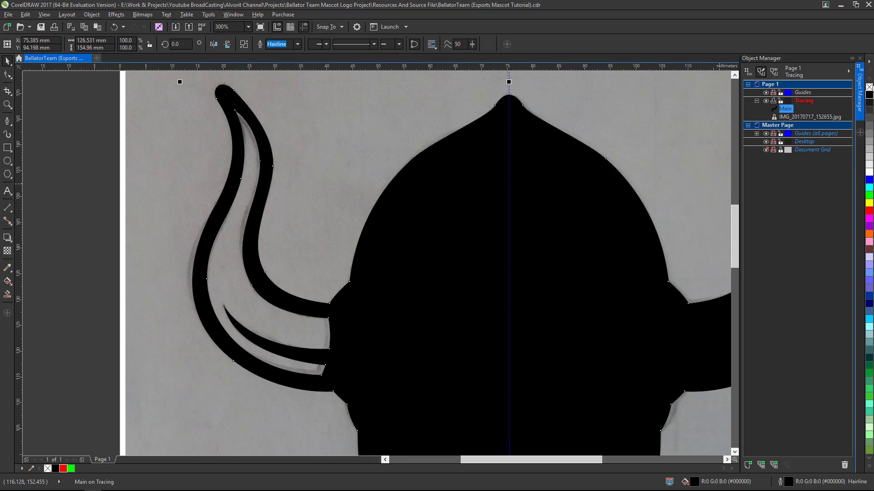
pyautogui.click(869, 87)
# Step: Start a Pen curve along the upper slanted edge of the piece beside the left horn's base, about 3 by 4 mm, with a Hairline outline
pyautogui.scroll(-2, 355, 230)
pyautogui.scroll(4, 352, 273)
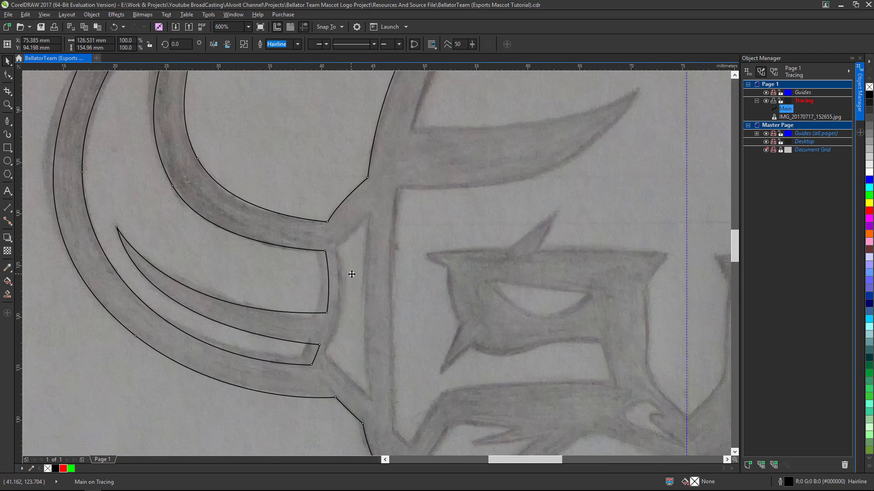
pyautogui.scroll(-2, 352, 275)
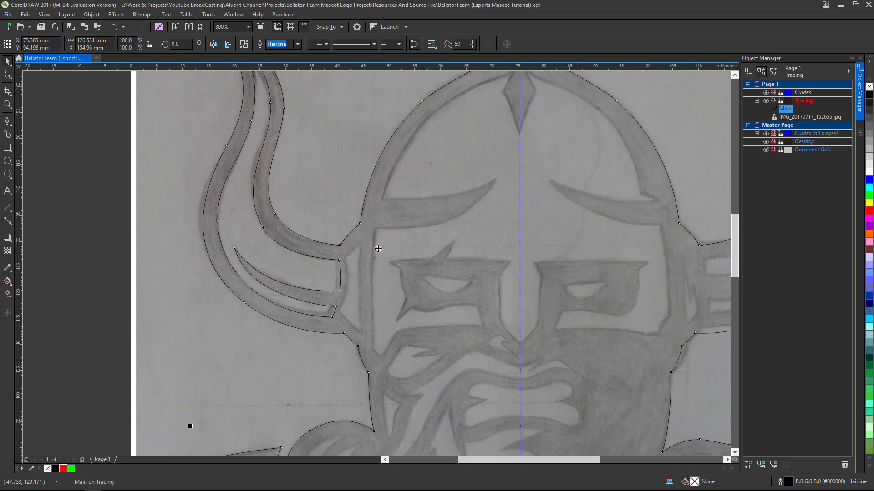
pyautogui.scroll(-2, 377, 252)
pyautogui.click(7, 121)
pyautogui.scroll(6, 366, 250)
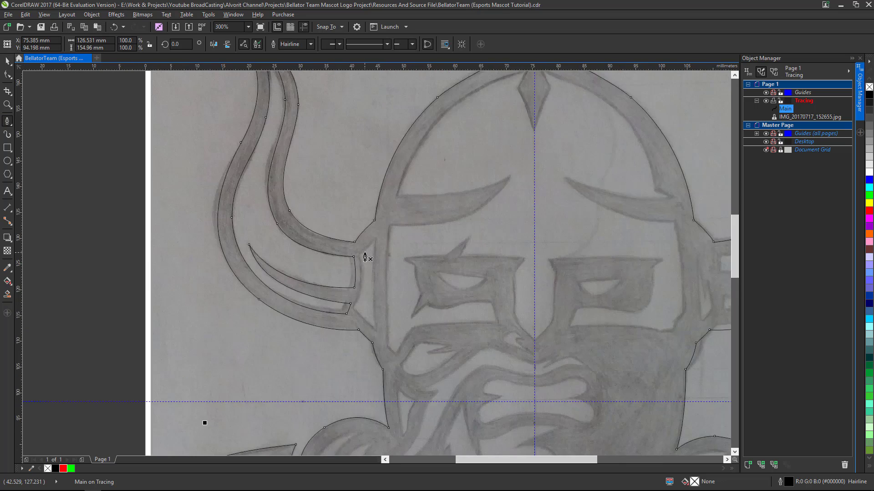
pyautogui.scroll(-4, 394, 201)
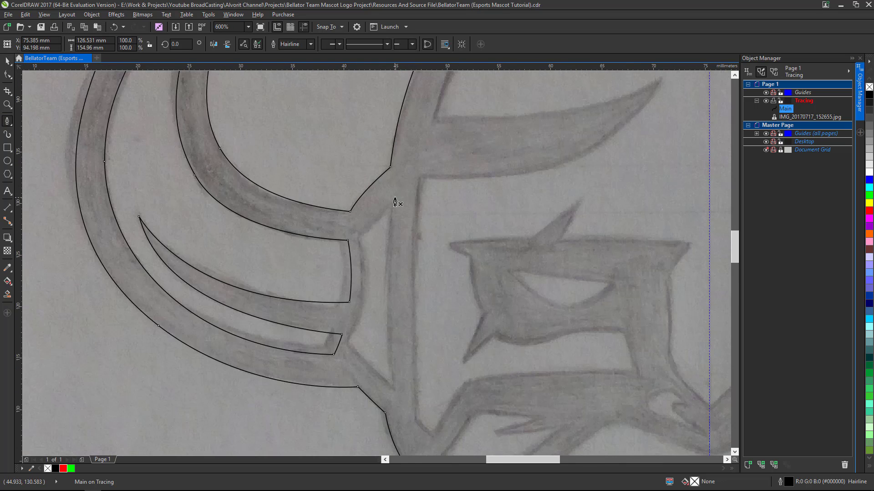
pyautogui.scroll(4, 392, 202)
pyautogui.click(392, 198)
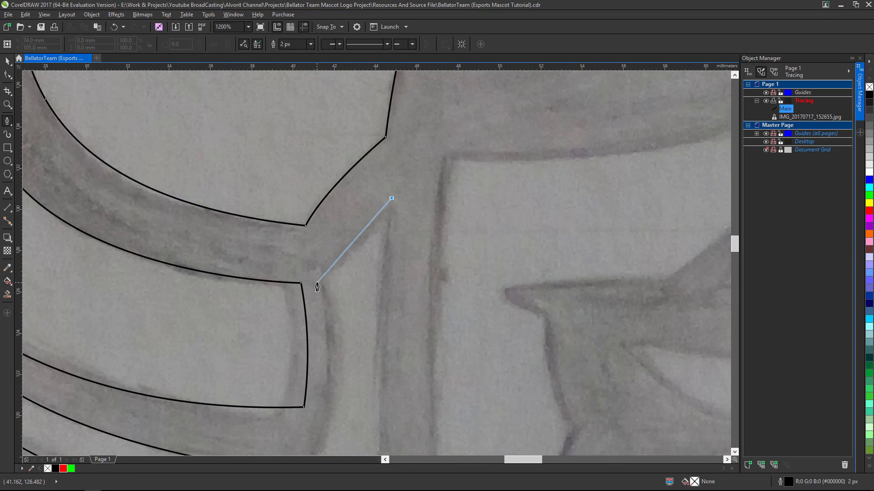
pyautogui.moveTo(325, 275); pyautogui.dragTo(306, 311)
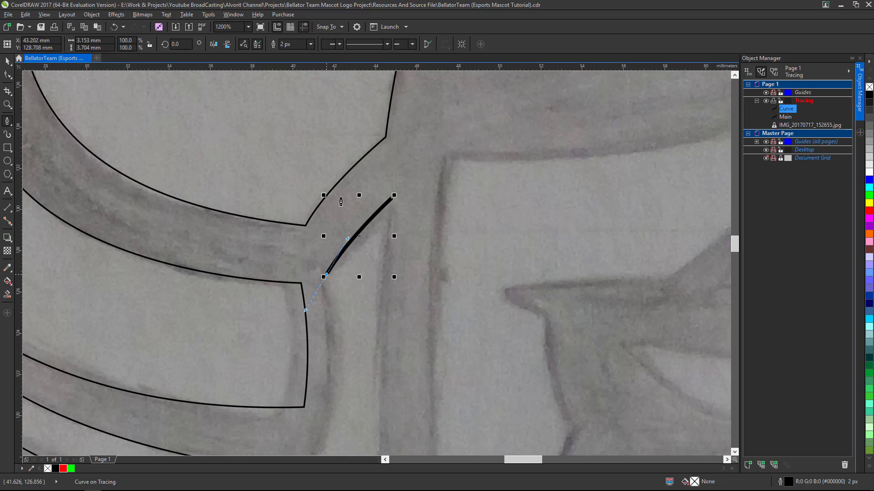
pyautogui.click(310, 44)
pyautogui.click(299, 60)
# Step: Trace the remaining edges of the piece joining the left horn to the helmet and close the curve at about 3.8 by 18.8 mm
pyautogui.scroll(-2, 365, 186)
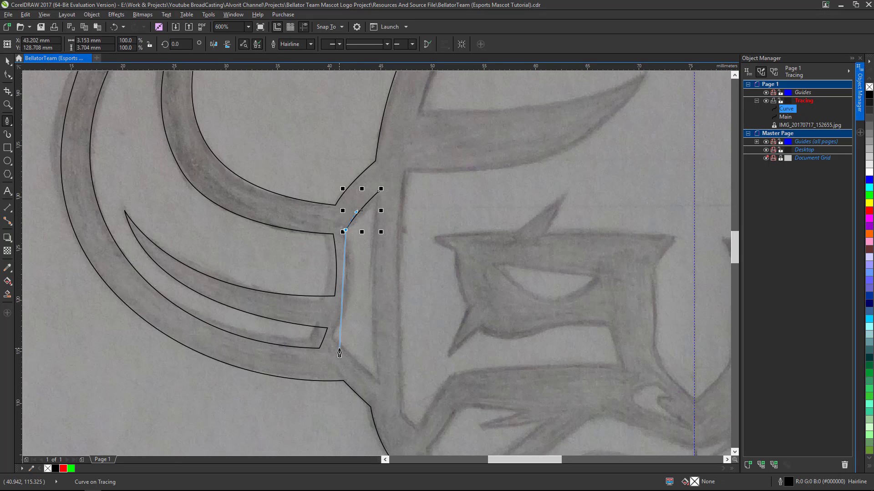
pyautogui.moveTo(341, 350); pyautogui.dragTo(321, 427)
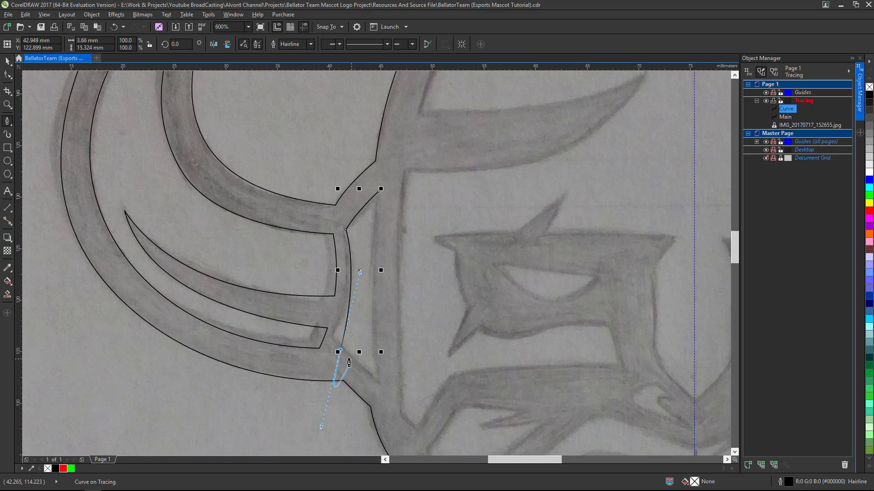
pyautogui.click(339, 352)
pyautogui.click(380, 386)
pyautogui.moveTo(392, 401)
pyautogui.mouseDown()
pyautogui.moveTo(404, 406)
pyautogui.moveTo(380, 389)
pyautogui.mouseUp()
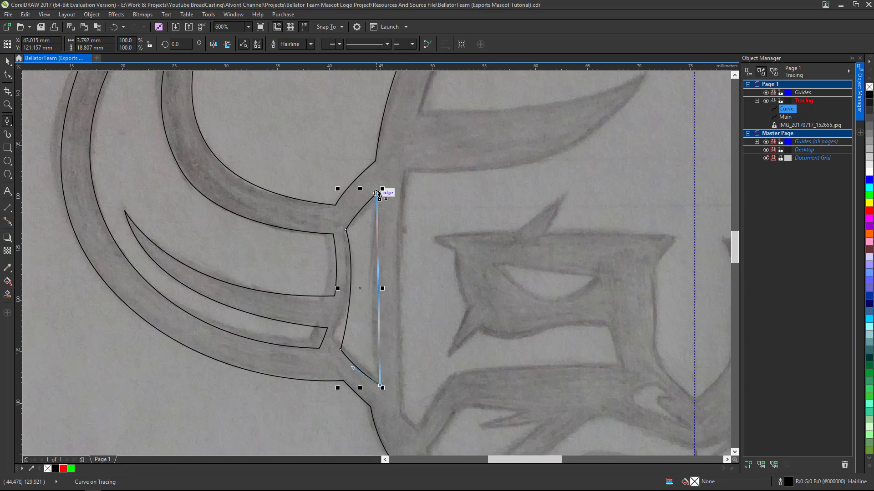
pyautogui.click(378, 192)
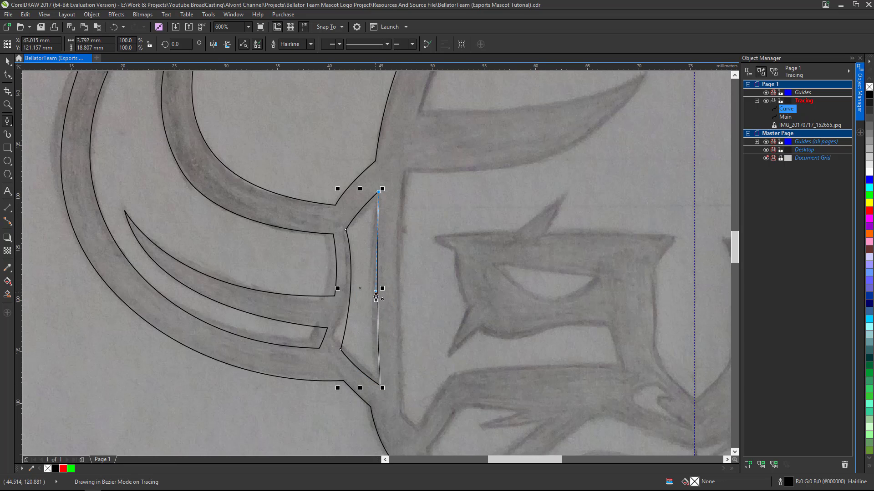
pyautogui.moveTo(376, 297); pyautogui.dragTo(373, 305)
pyautogui.scroll(-3, 365, 206)
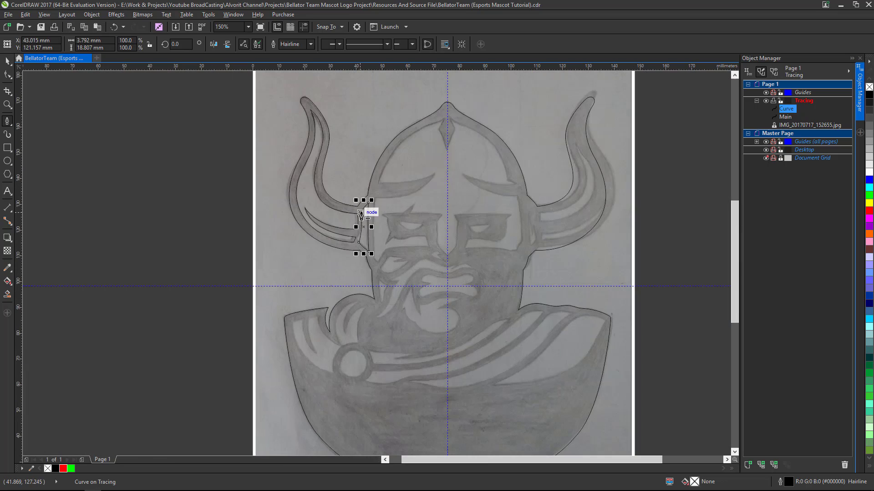
pyautogui.click(7, 61)
pyautogui.scroll(2, 367, 226)
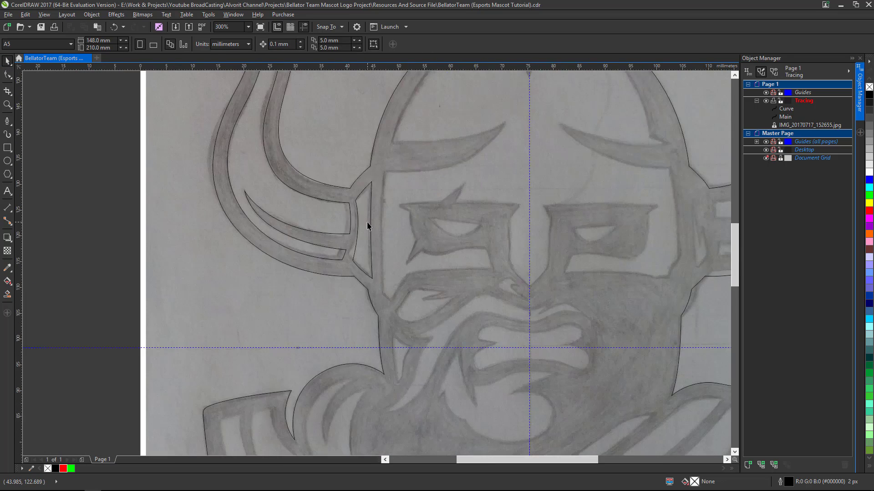
pyautogui.scroll(-1, 432, 214)
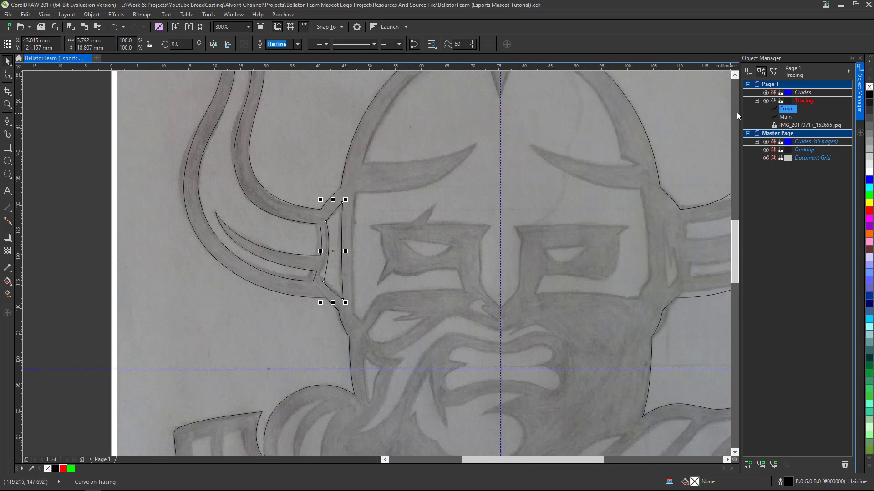
# Step: Cut the closed curve beside the left horn's base out of Main with Back Minus Front and check the cutout using a temporary black fill
pyautogui.keyDown('ctrl'); pyautogui.click(786, 117); pyautogui.keyUp('ctrl')
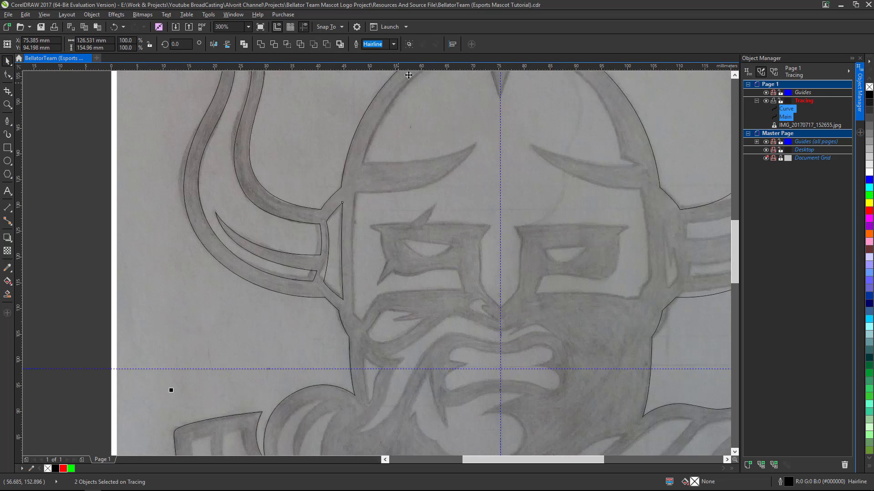
pyautogui.click(326, 44)
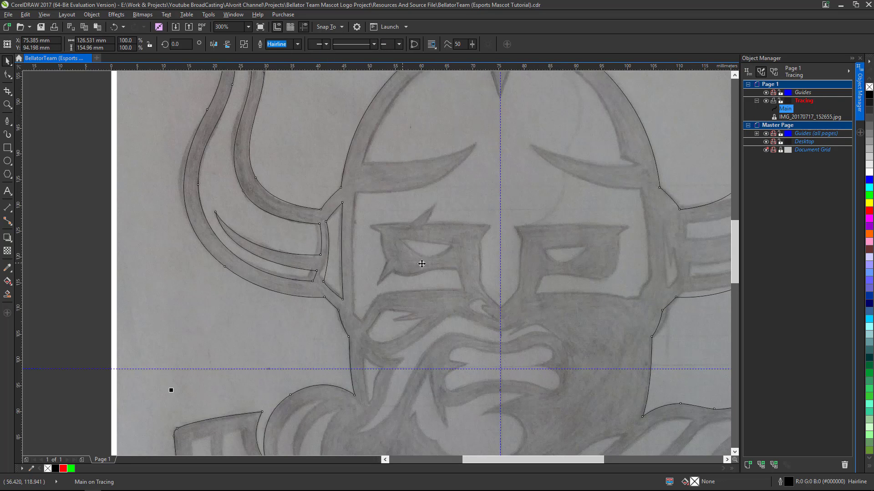
pyautogui.click(869, 94)
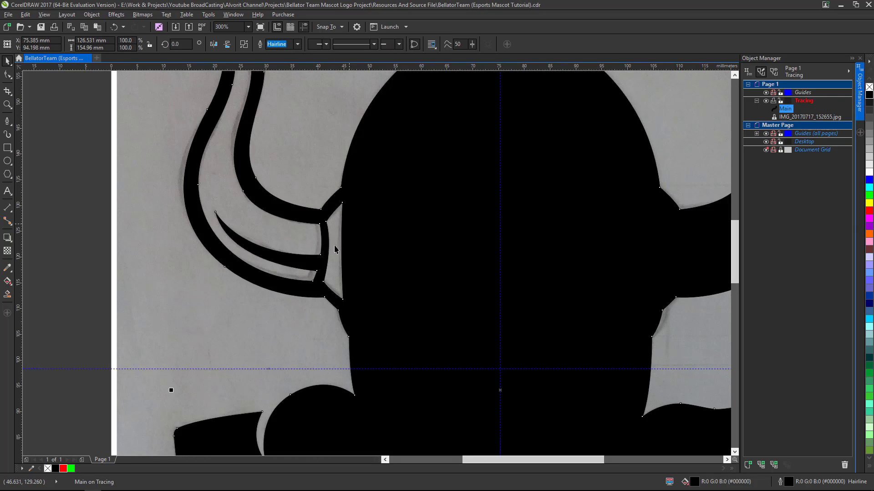
pyautogui.hotkey('ctrl', 'z')
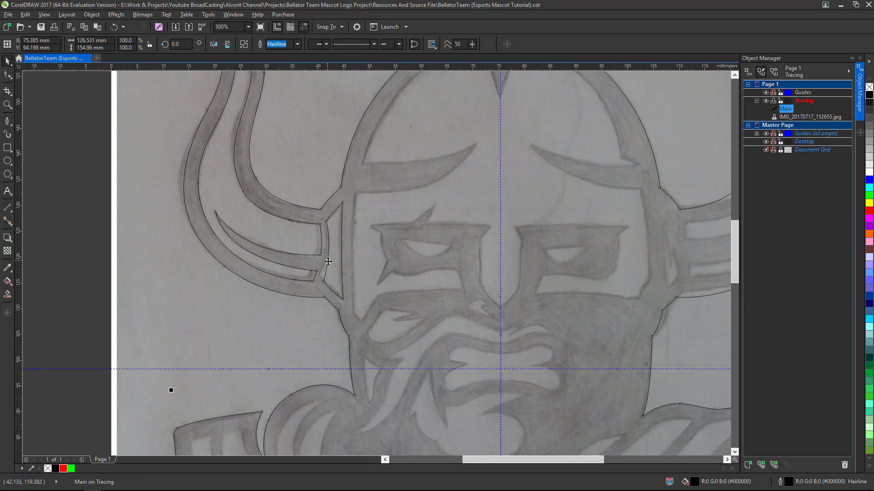
# Step: Start a 2 px Pen curve at the helmet diamond's lower tip, tracing its left edges up toward the helmet's peak, about 3.2 by 14.2 mm
pyautogui.scroll(1, 369, 260)
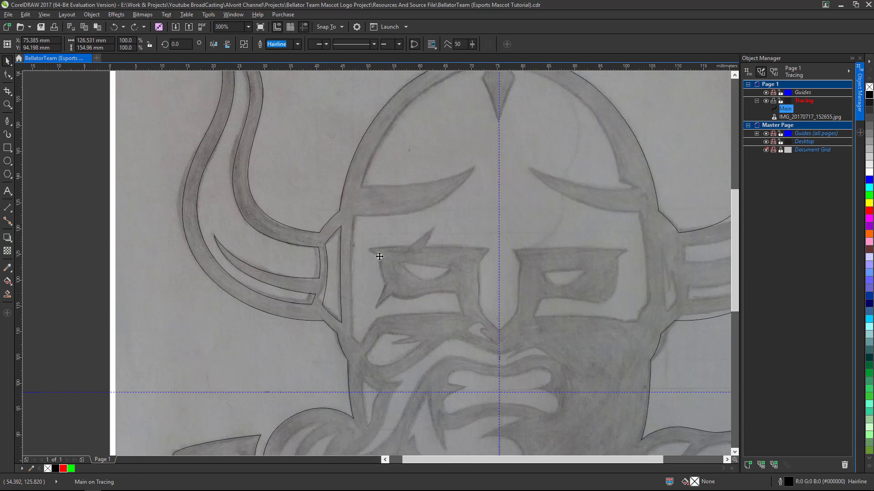
pyautogui.scroll(-1, 376, 255)
pyautogui.scroll(-1, 433, 296)
pyautogui.scroll(1, 480, 277)
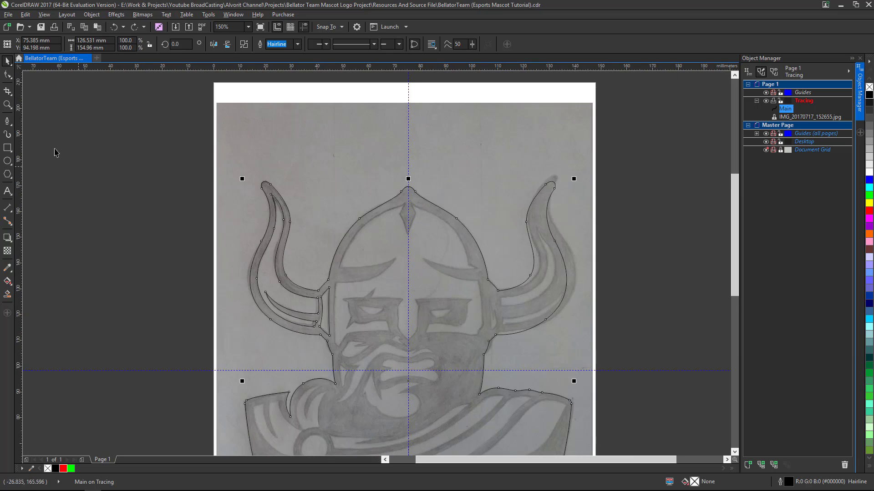
pyautogui.click(8, 122)
pyautogui.scroll(2, 401, 234)
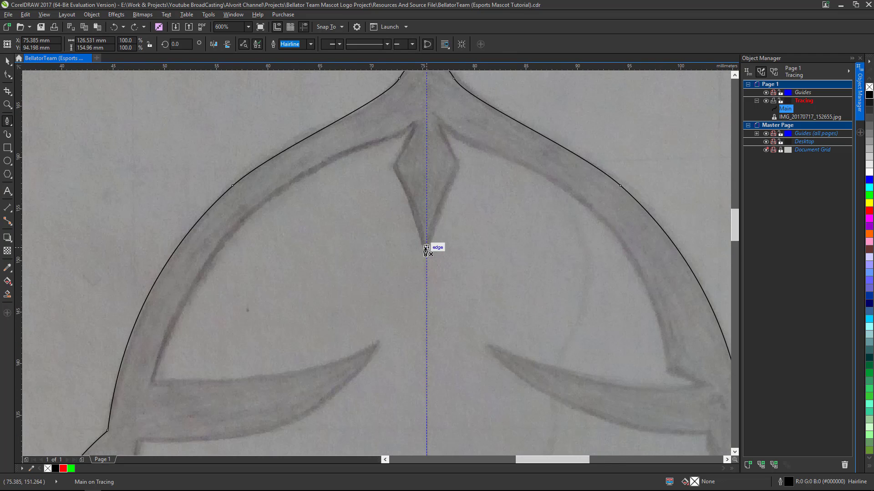
pyautogui.click(427, 249)
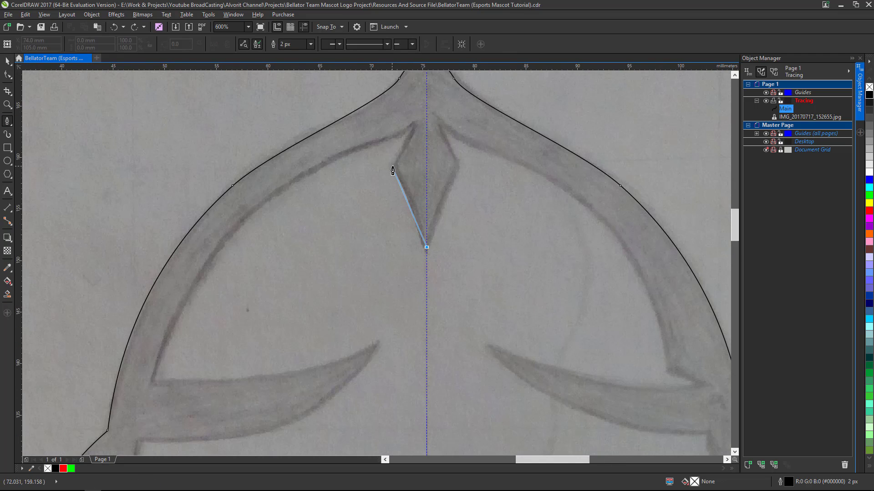
pyautogui.moveTo(383, 153); pyautogui.dragTo(377, 144)
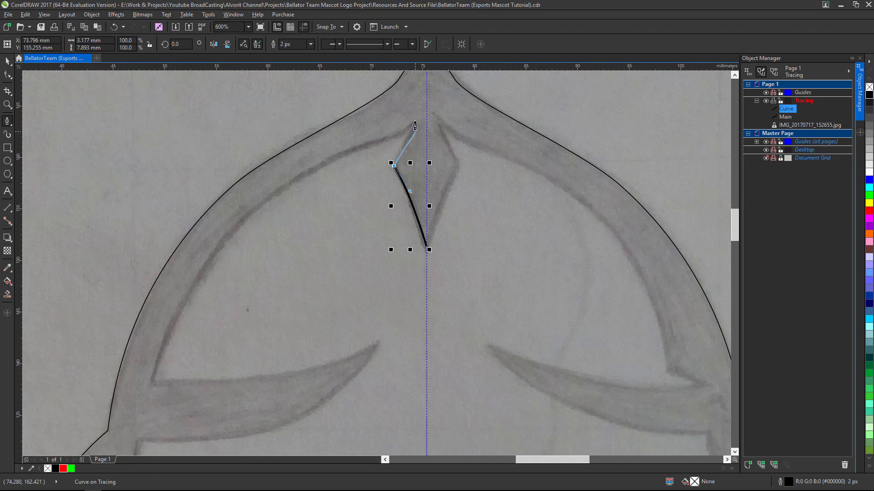
pyautogui.scroll(-3, 389, 159)
pyautogui.scroll(3, 408, 142)
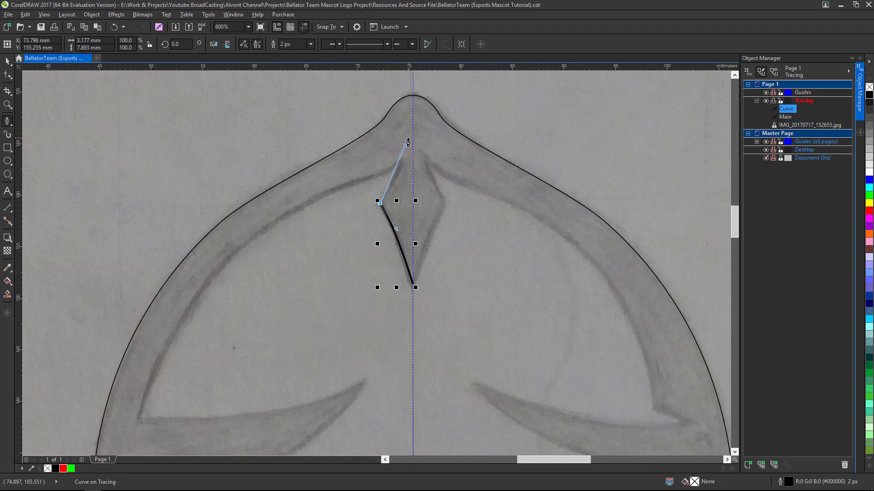
pyautogui.moveTo(408, 138); pyautogui.dragTo(410, 116)
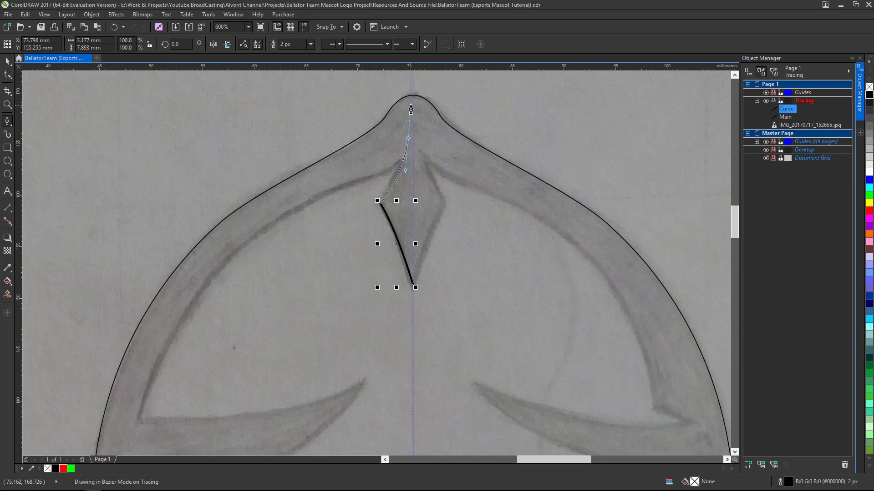
pyautogui.moveTo(411, 109); pyautogui.dragTo(410, 106)
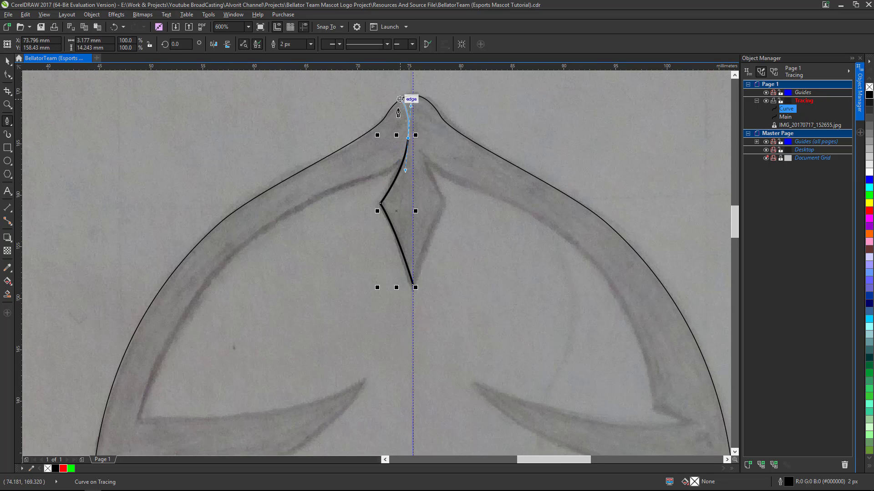
# Step: Continue the curve along the helmet's left inner arc to the brow's outer corner, extending it to about 26.6 by 27.6 mm
pyautogui.scroll(2, 393, 113)
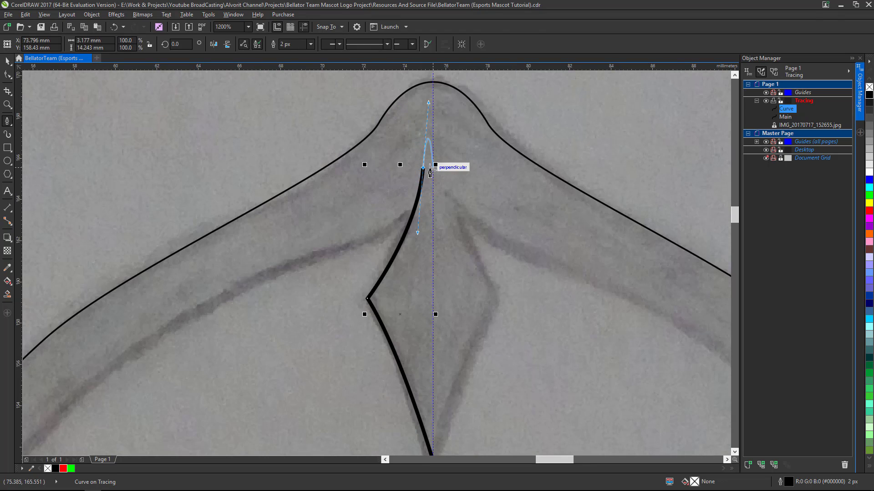
pyautogui.scroll(-2, 425, 201)
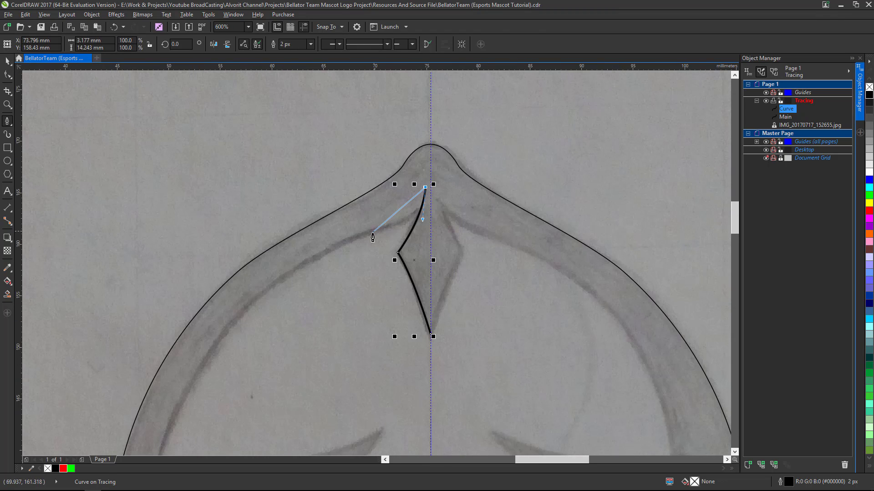
pyautogui.moveTo(370, 230); pyautogui.dragTo(331, 237)
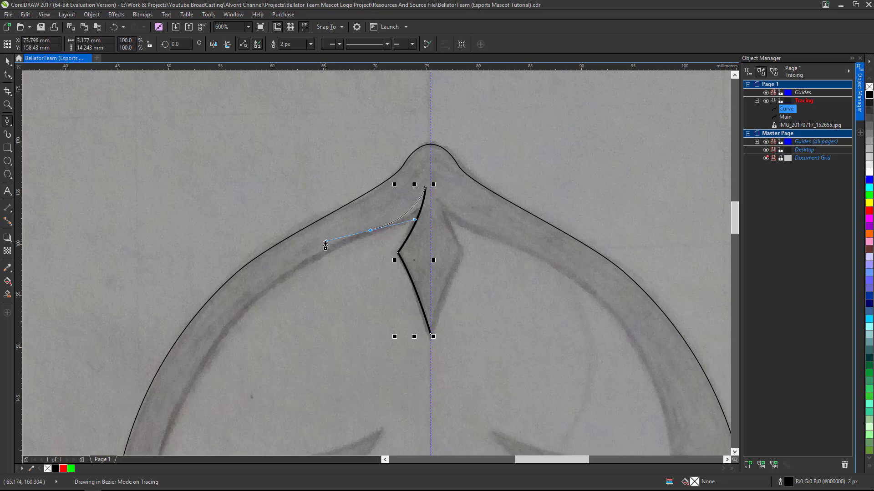
pyautogui.moveTo(325, 242); pyautogui.dragTo(318, 248)
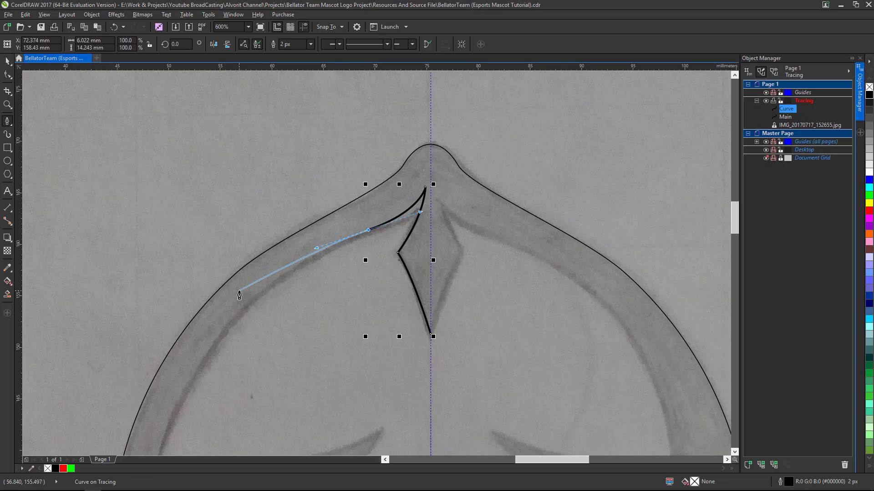
pyautogui.scroll(-3, 292, 282)
pyautogui.scroll(2, 454, 299)
pyautogui.scroll(-3, 453, 299)
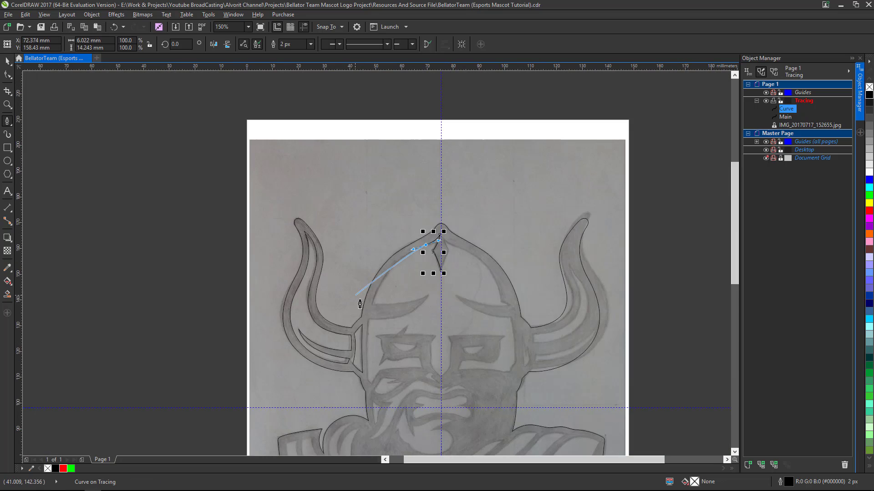
pyautogui.scroll(5, 384, 318)
pyautogui.scroll(-2, 384, 319)
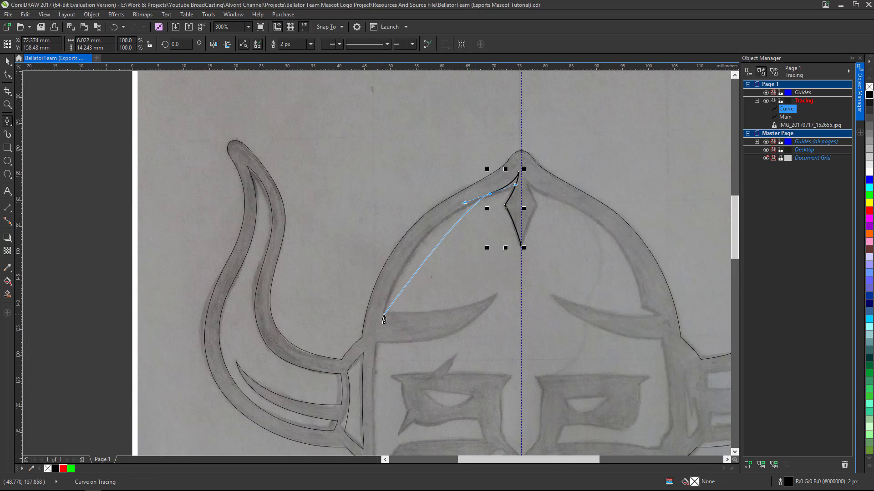
pyautogui.moveTo(384, 318)
pyautogui.mouseDown()
pyautogui.moveTo(355, 401)
pyautogui.moveTo(369, 396)
pyautogui.mouseUp()
pyautogui.click(384, 315)
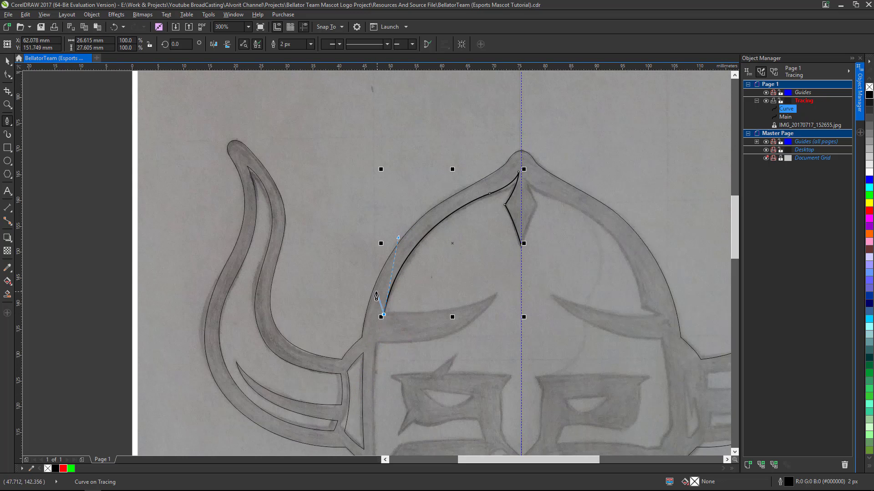
# Step: Trace the left brow's upper edge to its pointed tip and its lower edge back, extending the curve to about 27.9 by 33.2 mm
pyautogui.scroll(-3, 377, 296)
pyautogui.scroll(3, 392, 298)
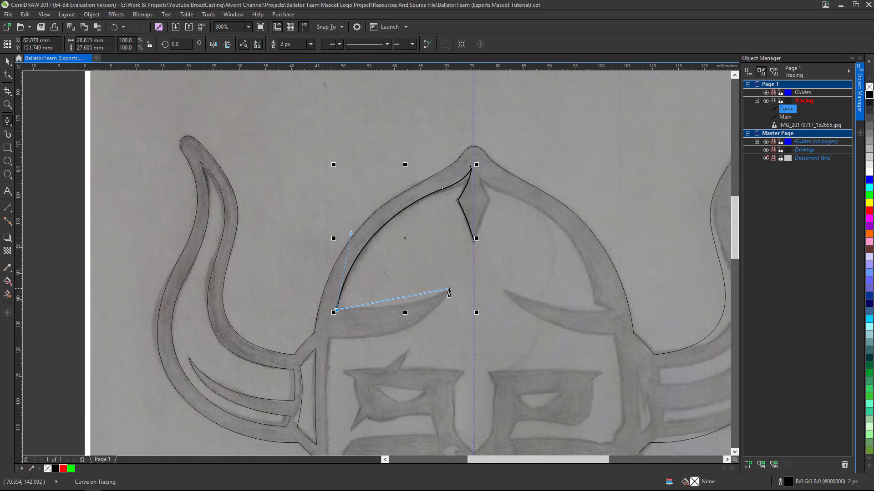
pyautogui.moveTo(449, 291); pyautogui.dragTo(470, 271)
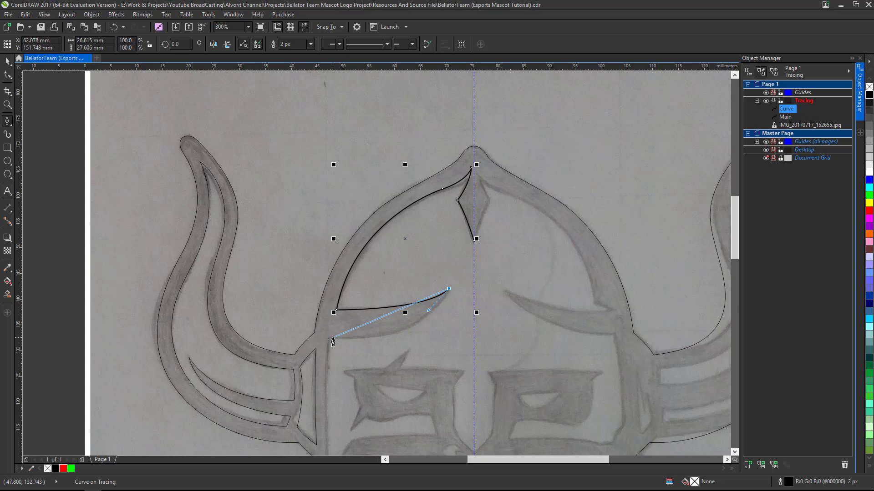
pyautogui.moveTo(330, 338)
pyautogui.mouseDown()
pyautogui.moveTo(230, 329)
pyautogui.moveTo(273, 336)
pyautogui.mouseUp()
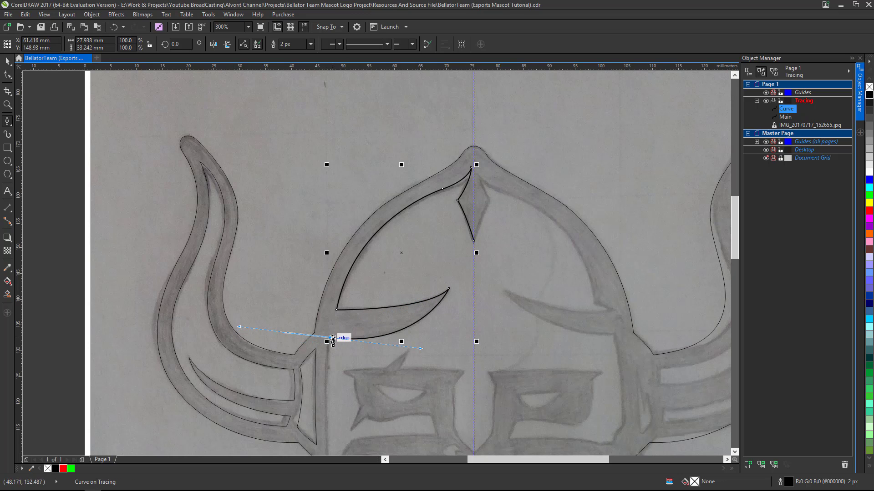
pyautogui.moveTo(330, 337); pyautogui.dragTo(416, 331)
# Step: Trace the face opening's left side from the brow down around the bend to its lower corner, extending the curve to about 28.8 by 58.3 mm
pyautogui.scroll(-4, 415, 331)
pyautogui.scroll(6, 392, 364)
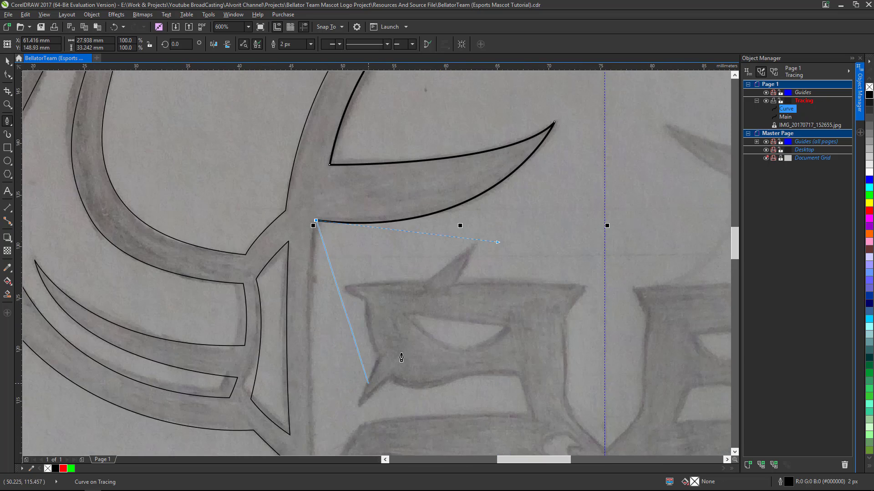
pyautogui.scroll(-3, 355, 405)
pyautogui.scroll(4, 364, 396)
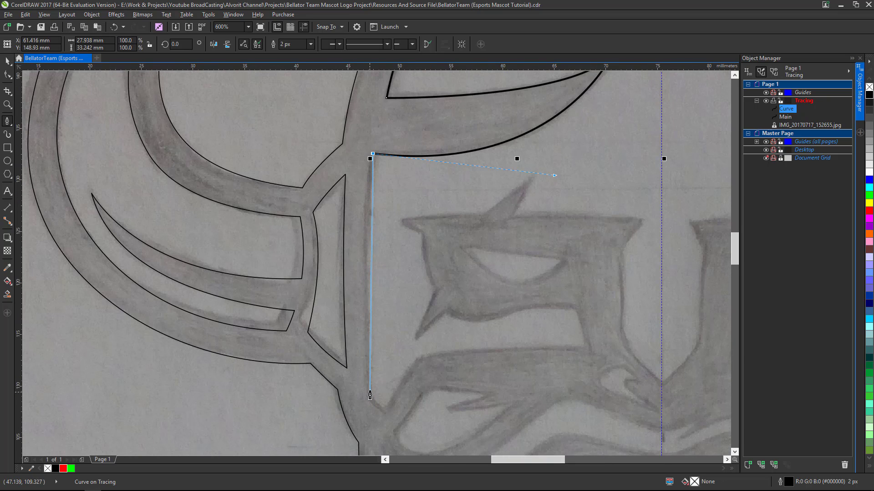
pyautogui.moveTo(369, 387); pyautogui.dragTo(380, 439)
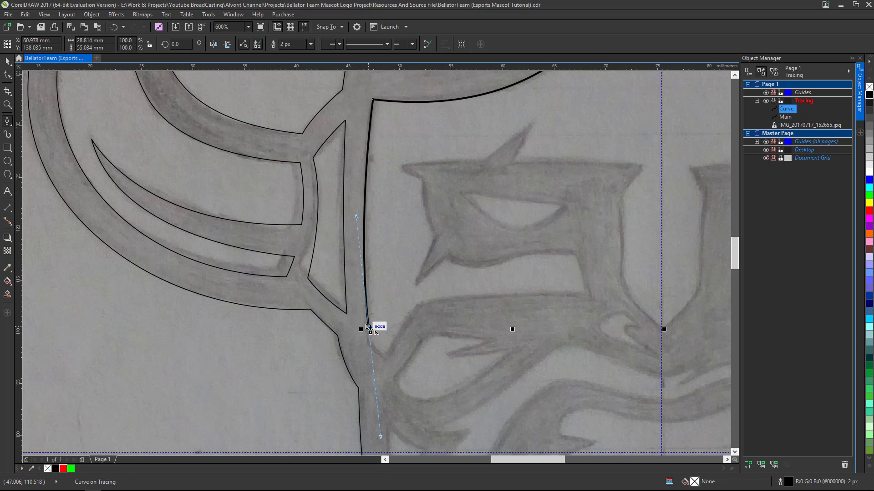
pyautogui.hotkey('ctrl', 'z')
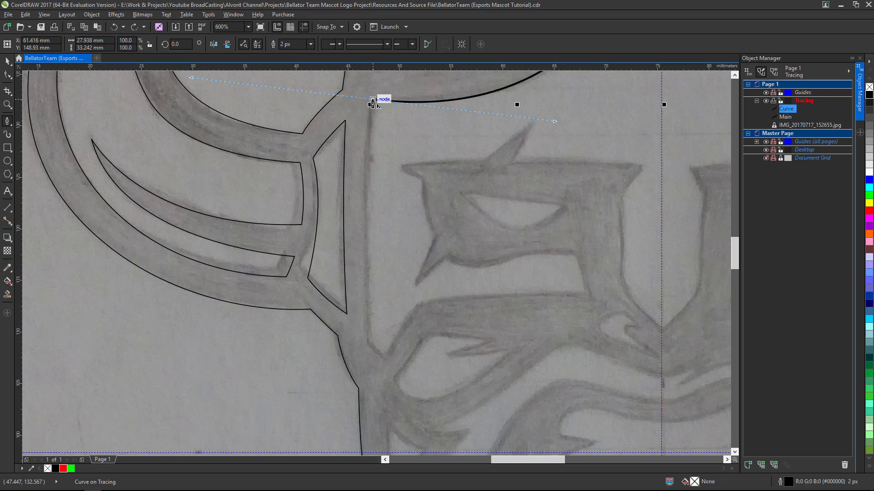
pyautogui.click(373, 99)
pyautogui.moveTo(367, 335); pyautogui.dragTo(377, 419)
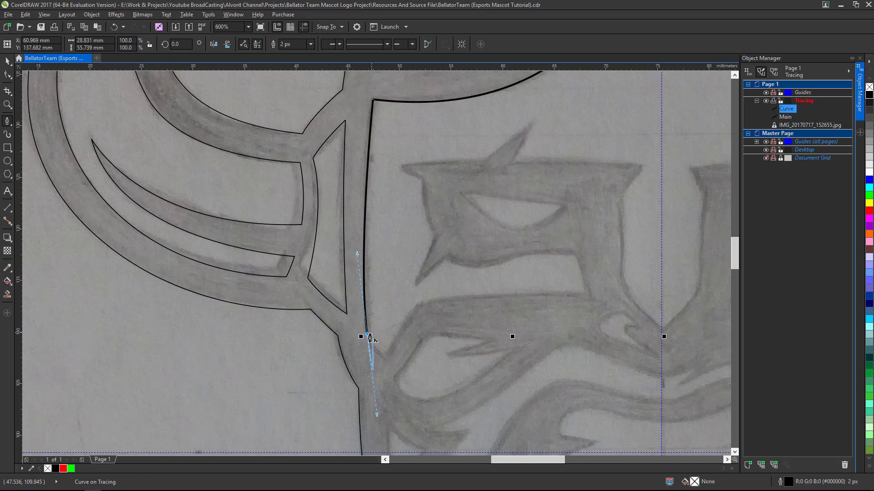
pyautogui.scroll(2, 381, 357)
pyautogui.moveTo(368, 347); pyautogui.dragTo(389, 368)
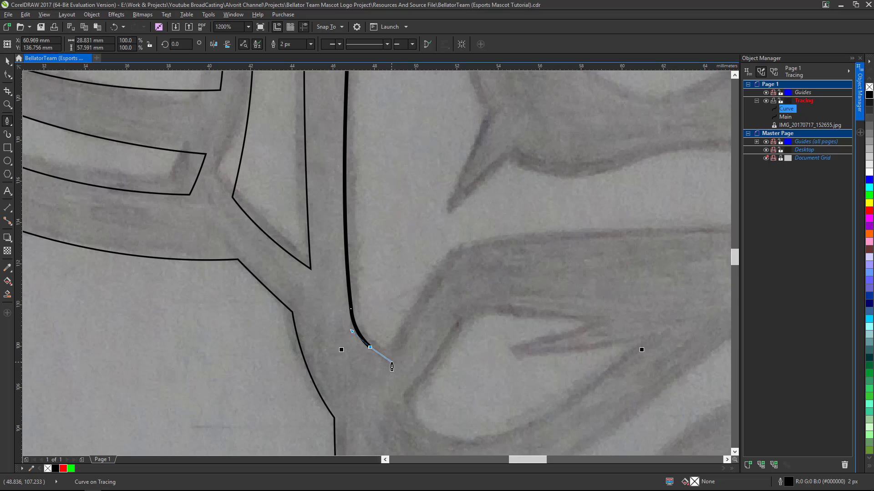
pyautogui.click(391, 363)
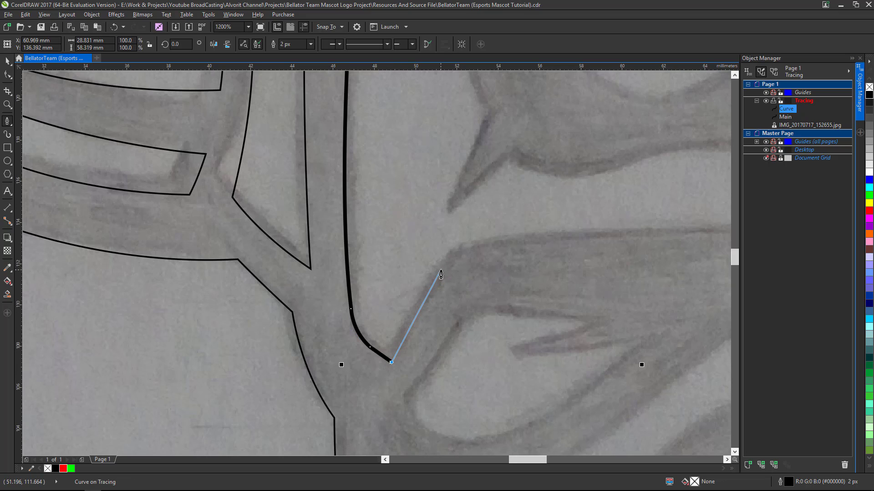
# Step: Trace up the slanted edge from the lower corner, around the bend and along the dark band's upper edge beneath the left eye
pyautogui.click(447, 268)
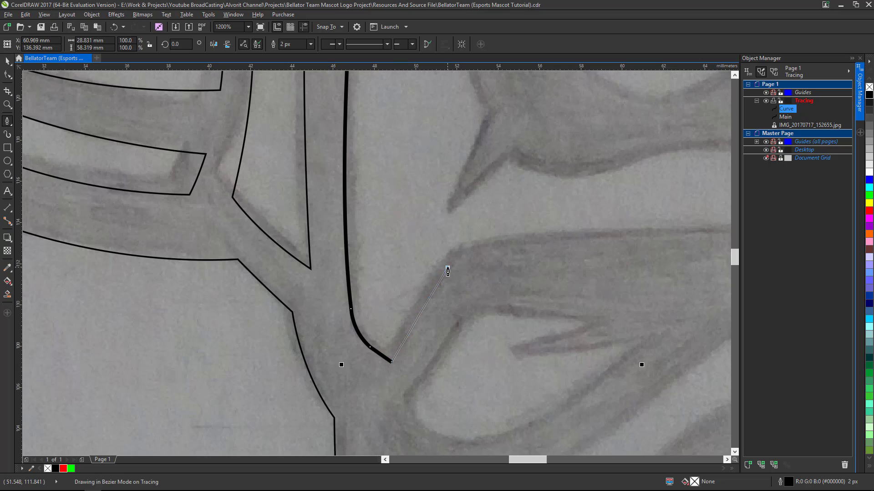
pyautogui.moveTo(458, 256); pyautogui.dragTo(455, 250)
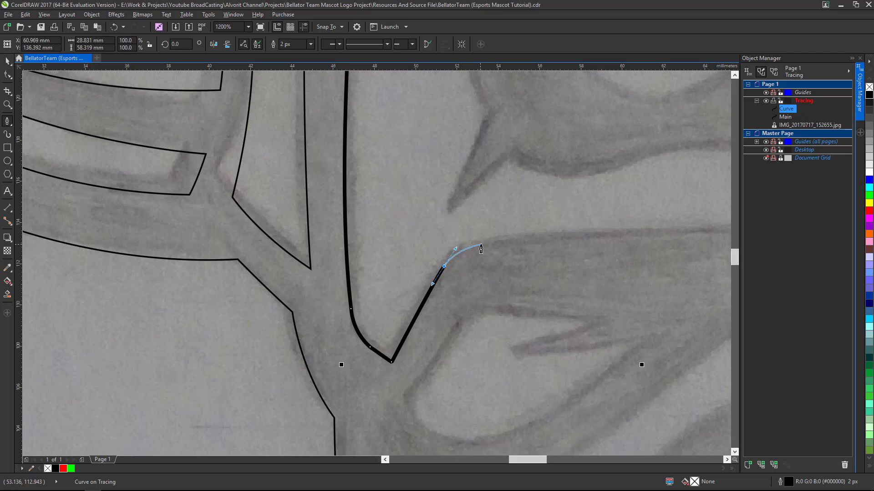
pyautogui.click(481, 248)
pyautogui.scroll(-3, 430, 258)
pyautogui.scroll(1, 482, 266)
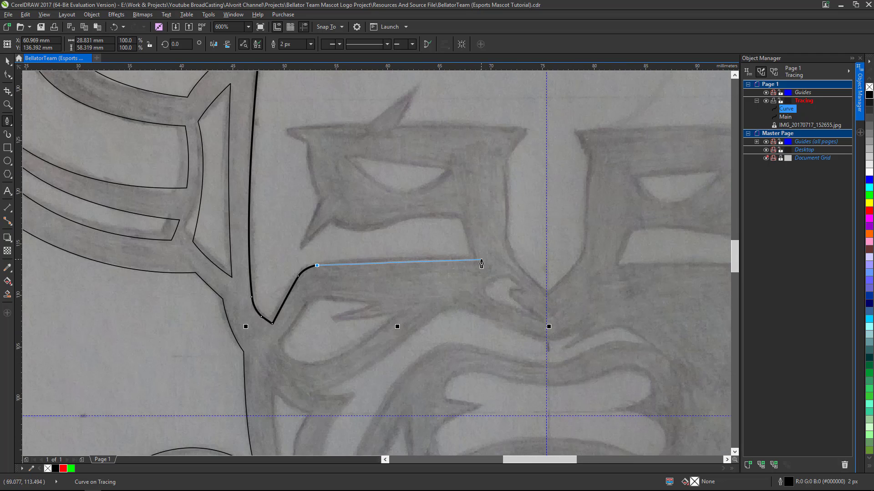
pyautogui.moveTo(476, 260); pyautogui.dragTo(559, 265)
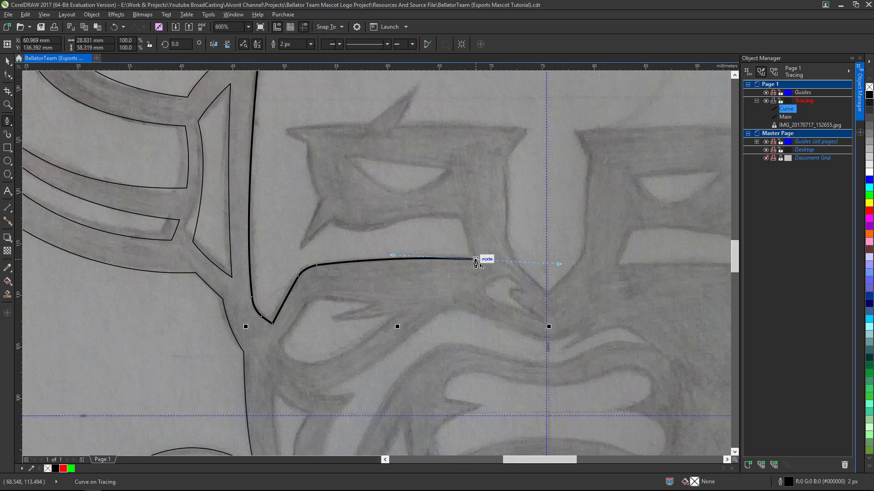
# Step: End the dark band's upper edge in a corner, then trace up the short slanted edge and around the bend below the left eye
pyautogui.scroll(2, 463, 230)
pyautogui.moveTo(451, 214); pyautogui.dragTo(402, 214)
pyautogui.hotkey('ctrl', 'z')
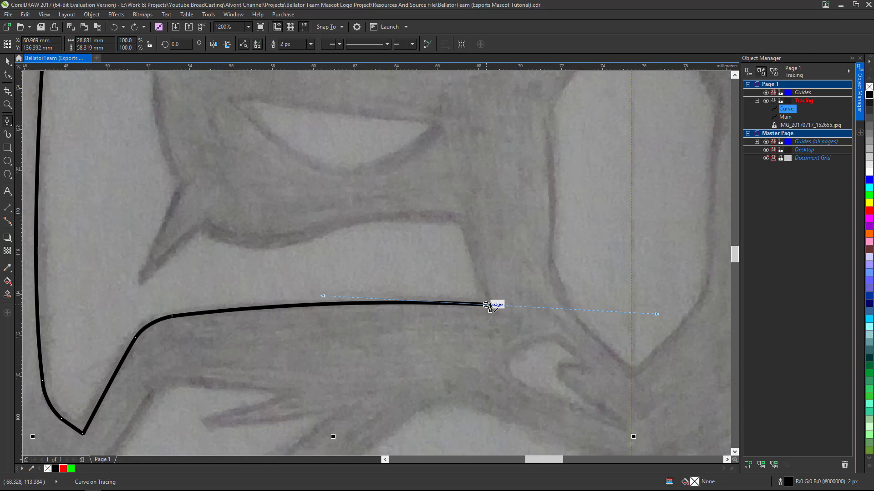
pyautogui.click(489, 305)
pyautogui.click(472, 234)
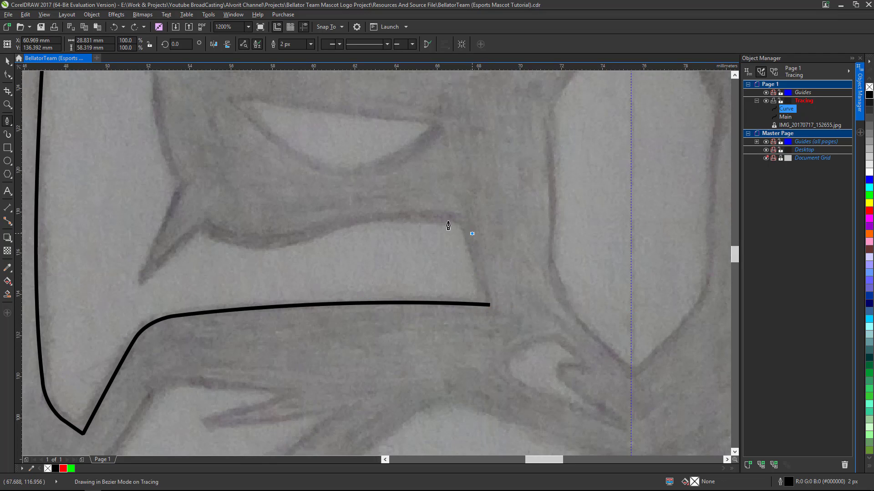
pyautogui.moveTo(424, 215); pyautogui.dragTo(378, 221)
pyautogui.scroll(-1, 315, 238)
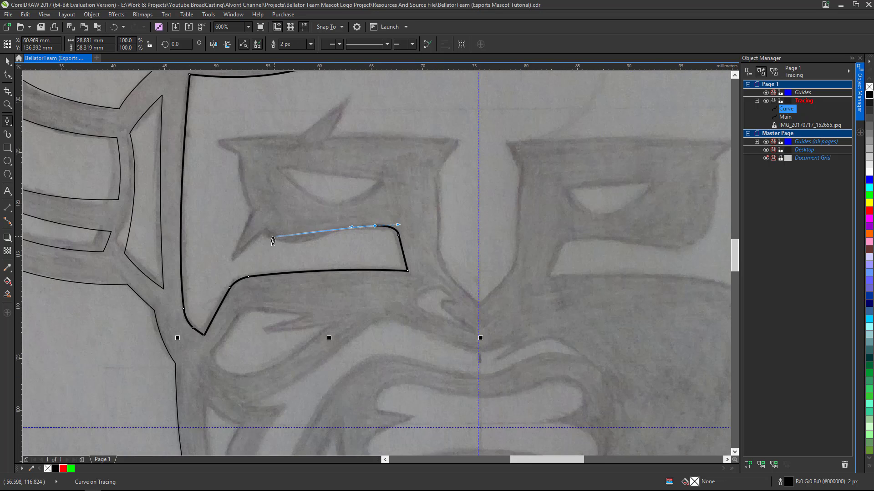
pyautogui.scroll(1, 262, 234)
pyautogui.moveTo(258, 224)
pyautogui.mouseDown()
pyautogui.moveTo(238, 209)
pyautogui.moveTo(236, 171)
pyautogui.mouseUp()
pyautogui.hotkey('ctrl', 'z')
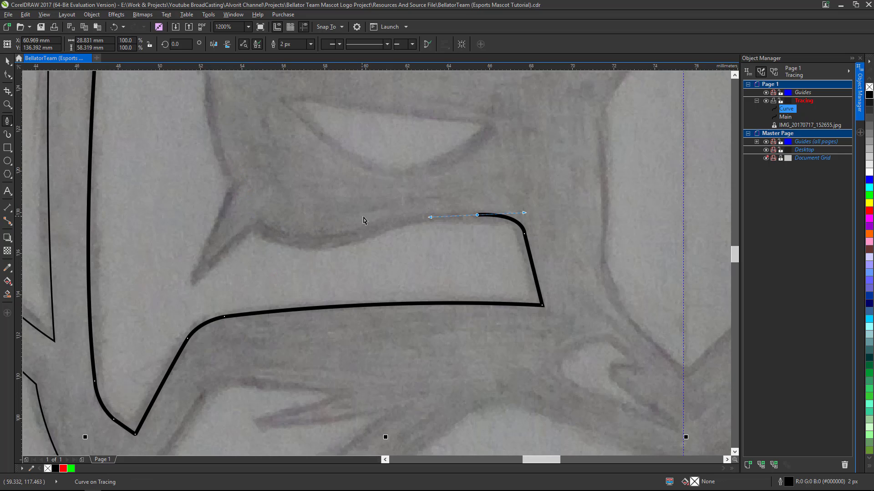
pyautogui.moveTo(388, 226)
pyautogui.mouseDown()
pyautogui.moveTo(293, 247)
pyautogui.moveTo(322, 236)
pyautogui.mouseUp()
pyautogui.hotkey('ctrl', 'z')
# Step: Trace the left eye mask's wavy lower edge outward to its lower outer bend, ignoring the downward spike
pyautogui.click(414, 219)
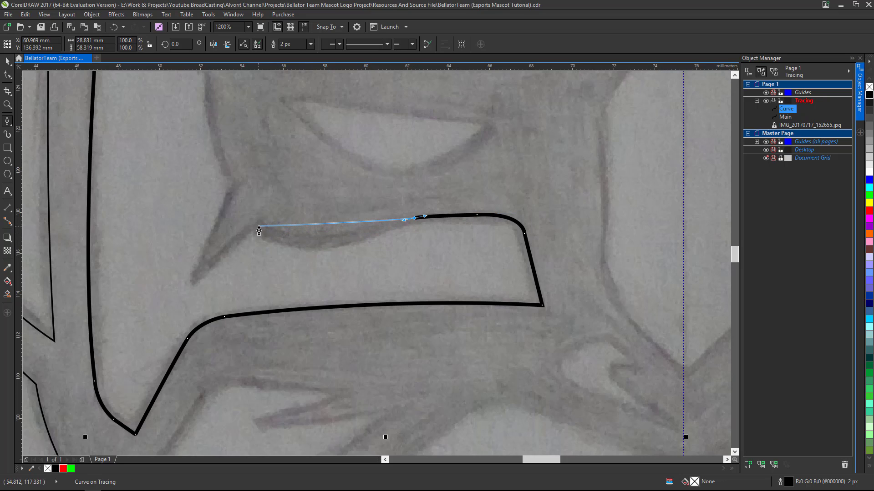
pyautogui.moveTo(259, 227); pyautogui.dragTo(211, 182)
pyautogui.scroll(-2, 313, 216)
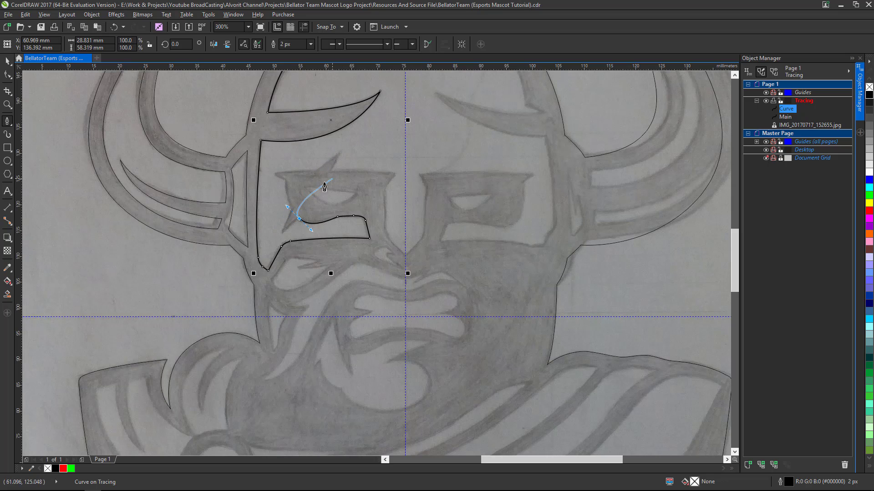
# Step: Trace the left eye mask's curved outer side up to its upper notch and out to the pointed outer tip
pyautogui.scroll(-2, 304, 205)
pyautogui.scroll(3, 319, 201)
pyautogui.scroll(-1, 322, 197)
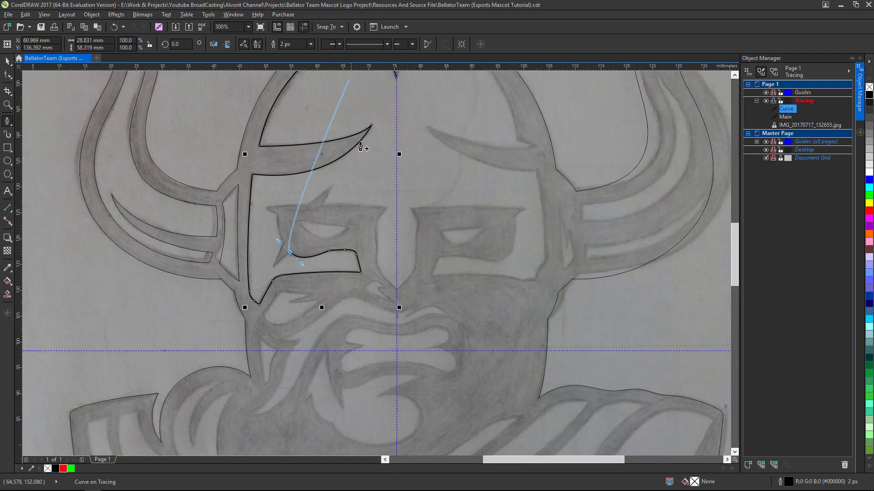
pyautogui.scroll(-1, 338, 248)
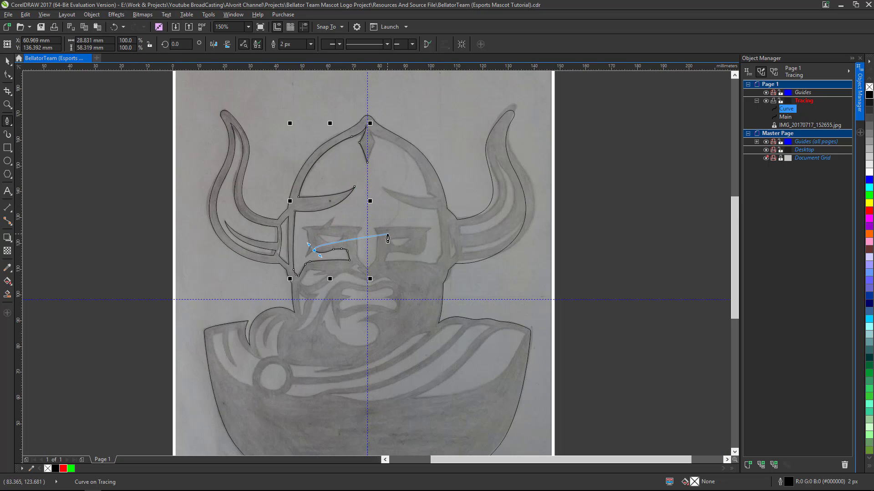
pyautogui.scroll(1, 387, 234)
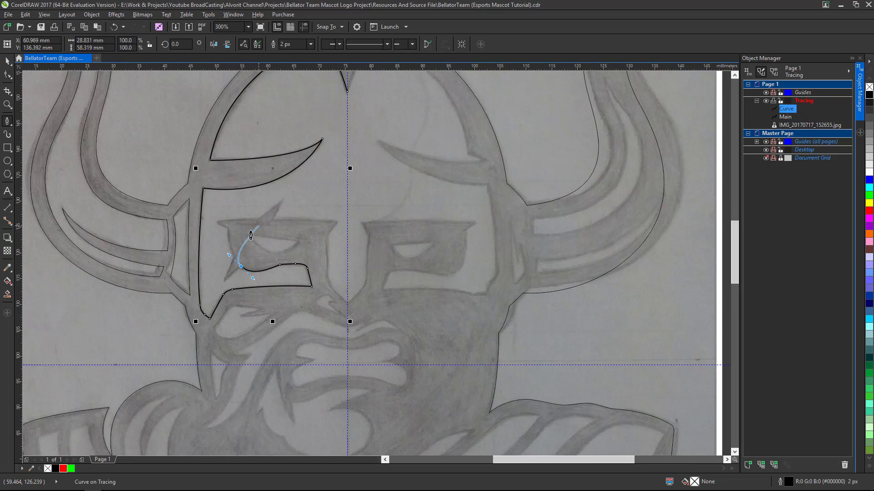
pyautogui.scroll(2, 232, 248)
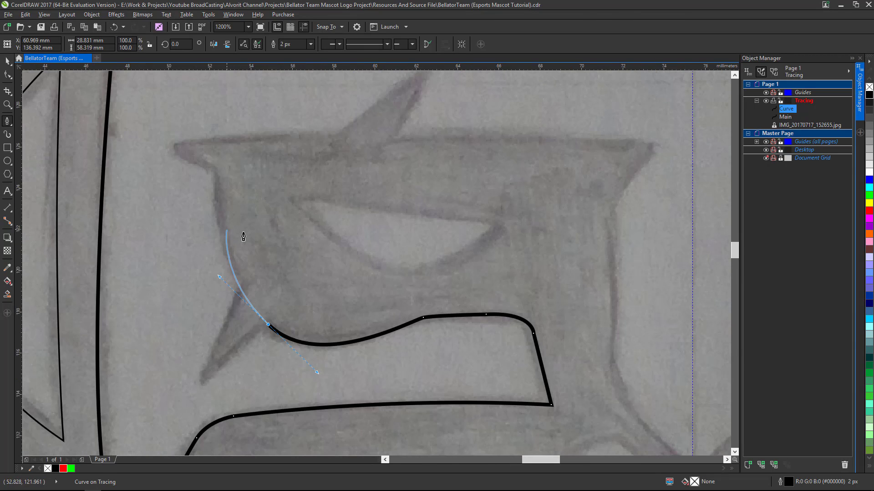
pyautogui.scroll(-1, 232, 234)
pyautogui.scroll(1, 237, 201)
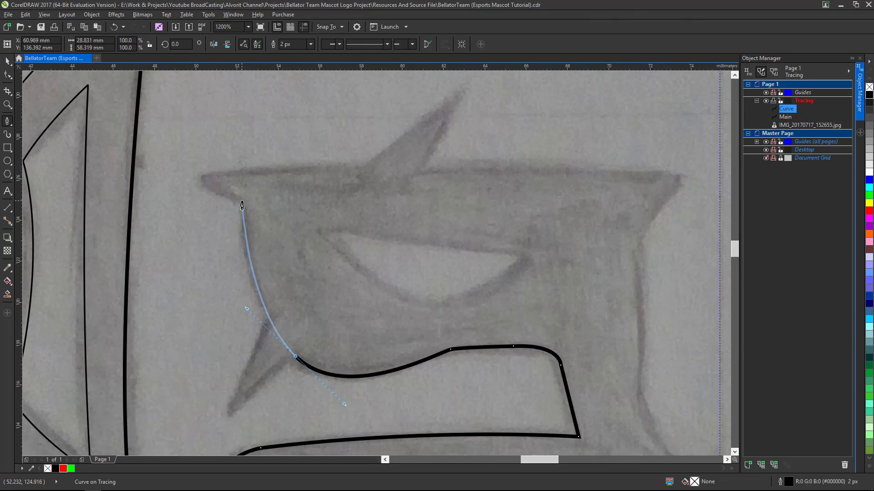
pyautogui.click(242, 202)
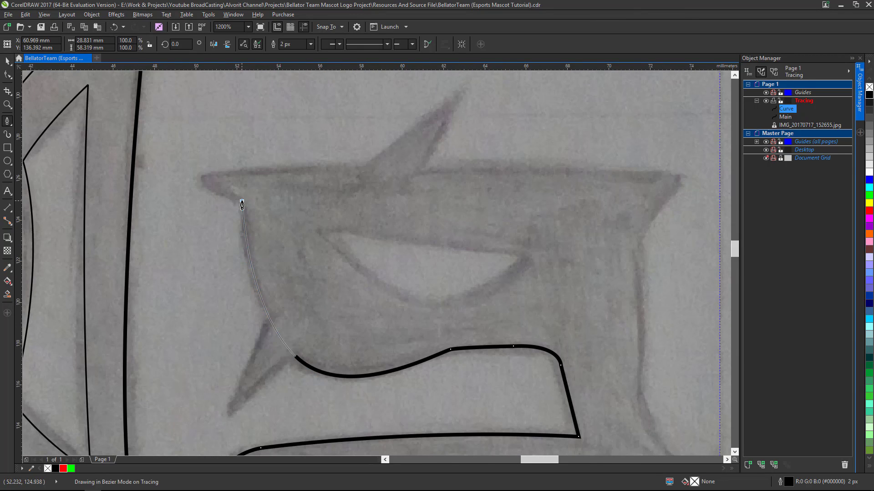
pyautogui.click(199, 179)
pyautogui.scroll(-1, 263, 220)
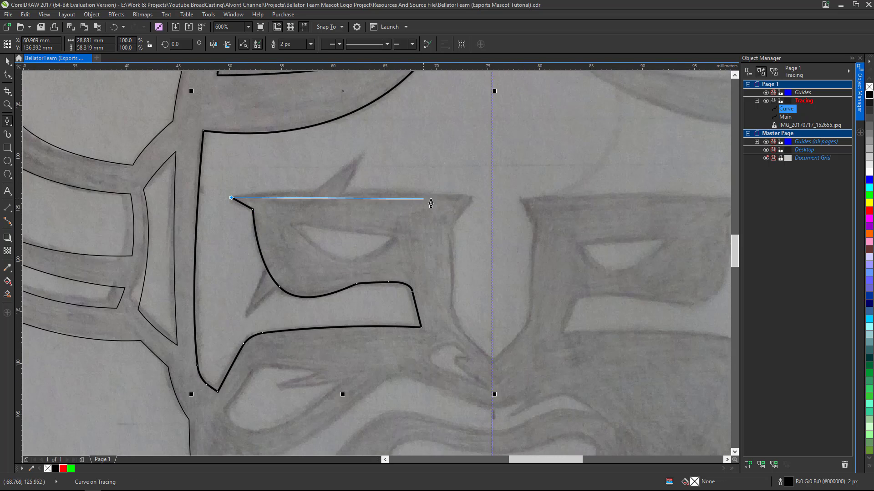
# Step: Trace the left eye mask's slightly arched top edge to its inner tip and back down to the nose's upper corner
pyautogui.scroll(1, 430, 203)
pyautogui.moveTo(521, 197); pyautogui.dragTo(530, 213)
pyautogui.click(420, 196)
pyautogui.scroll(-1, 389, 233)
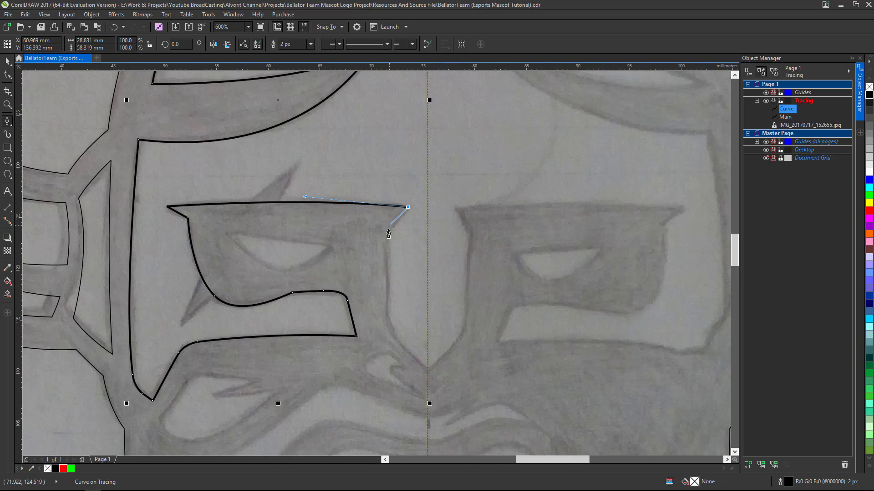
pyautogui.scroll(1, 388, 234)
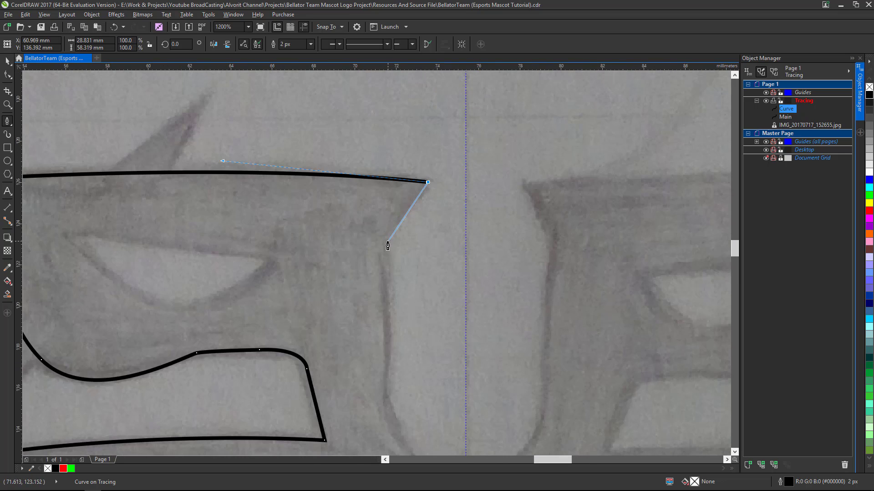
pyautogui.click(380, 243)
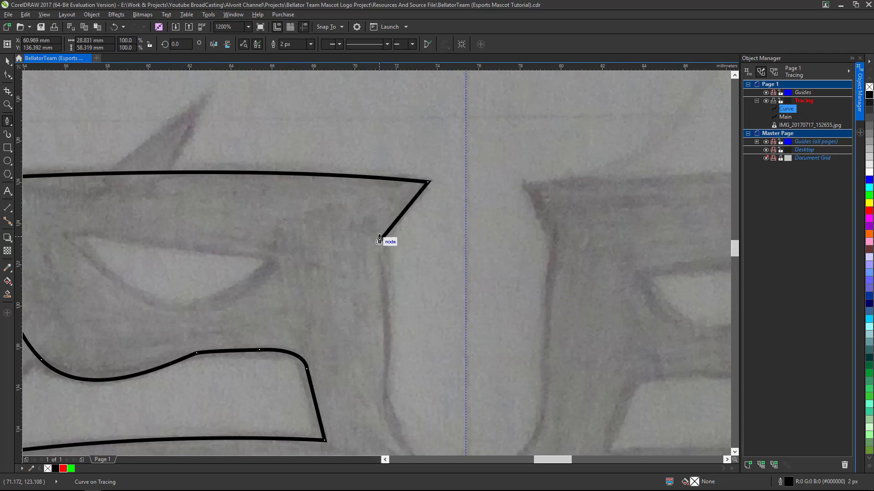
# Step: Trace the nose's left edge down around its bend to the pointed lower end on the vertical centre guide
pyautogui.scroll(-1, 380, 243)
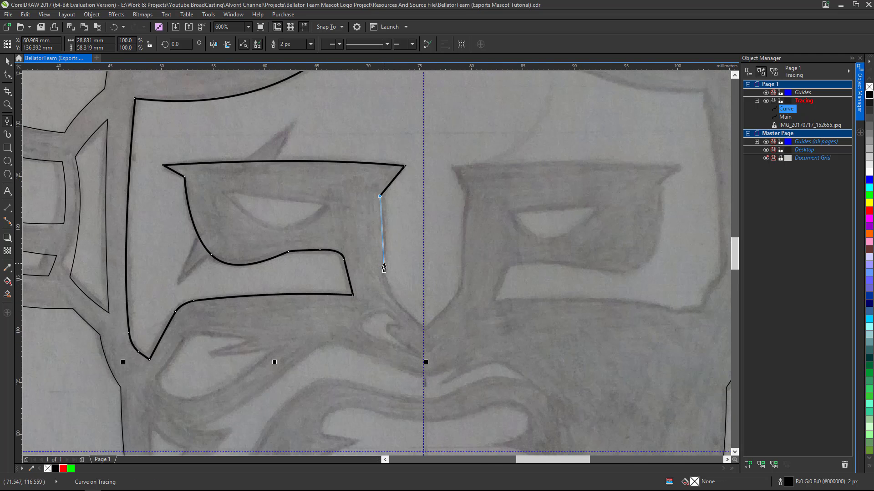
pyautogui.moveTo(383, 264); pyautogui.dragTo(380, 302)
pyautogui.click(393, 302)
pyautogui.scroll(1, 395, 301)
pyautogui.moveTo(396, 312); pyautogui.dragTo(419, 337)
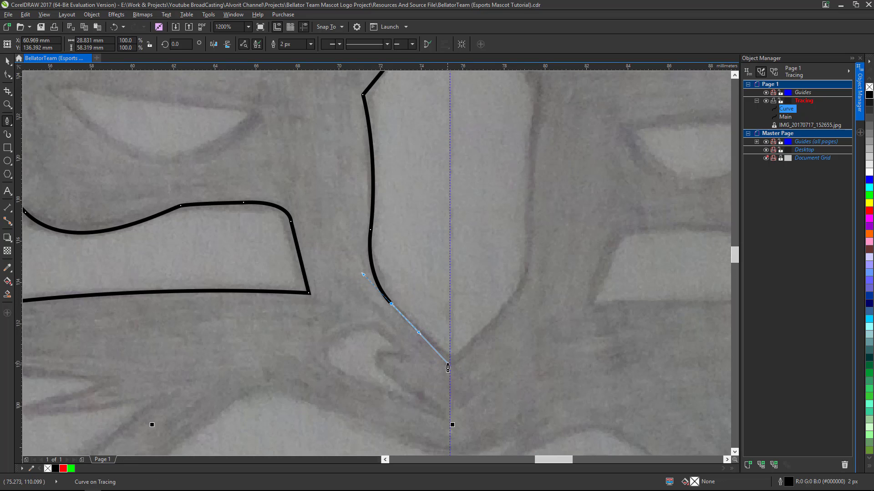
pyautogui.click(449, 368)
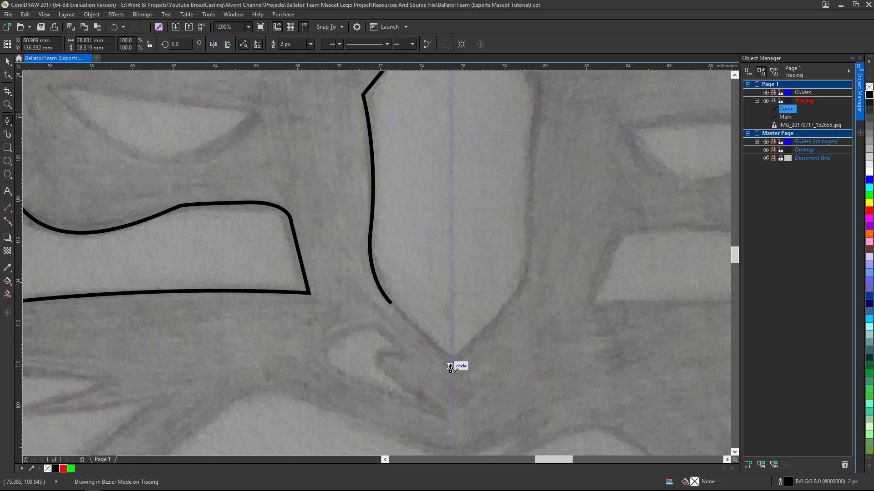
# Step: Close the curve with a straight segment along the vertical centre guide up to the helmet crest's lower tip
pyautogui.scroll(-3, 449, 367)
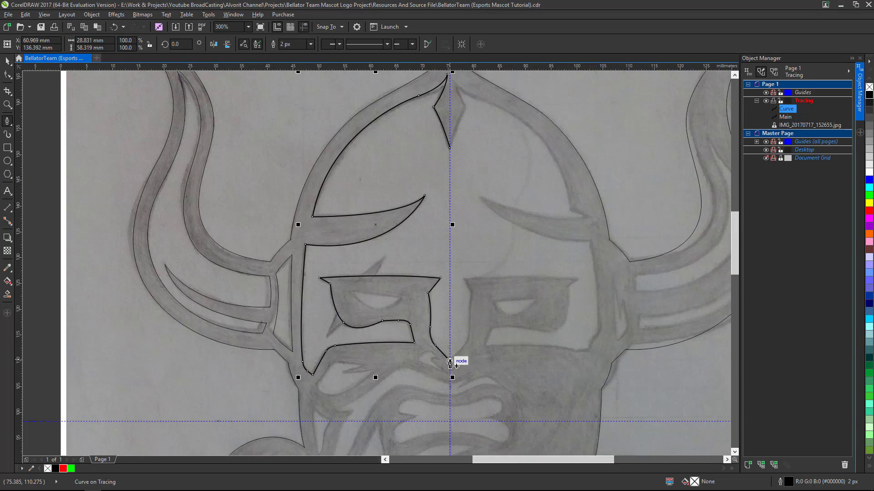
pyautogui.click(449, 148)
pyautogui.scroll(-1, 410, 255)
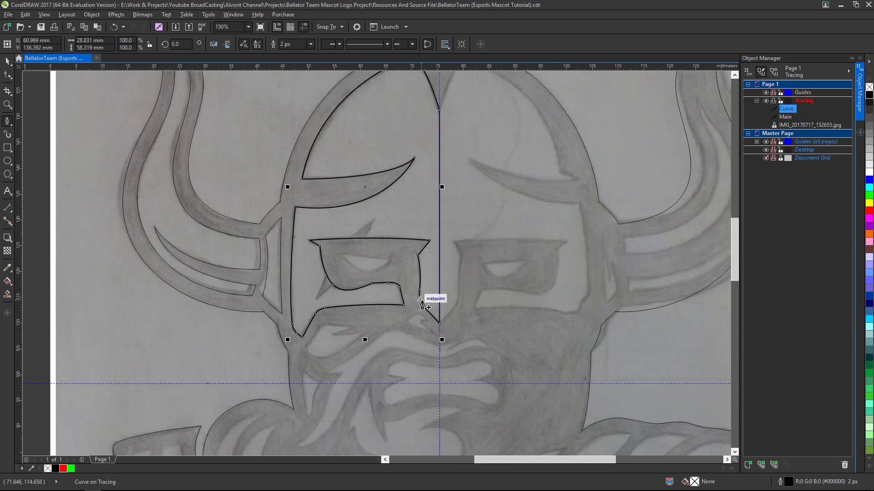
# Step: Add a node slightly higher on the nose's left edge with the Shape tool and delete the original node beneath it
pyautogui.click(7, 75)
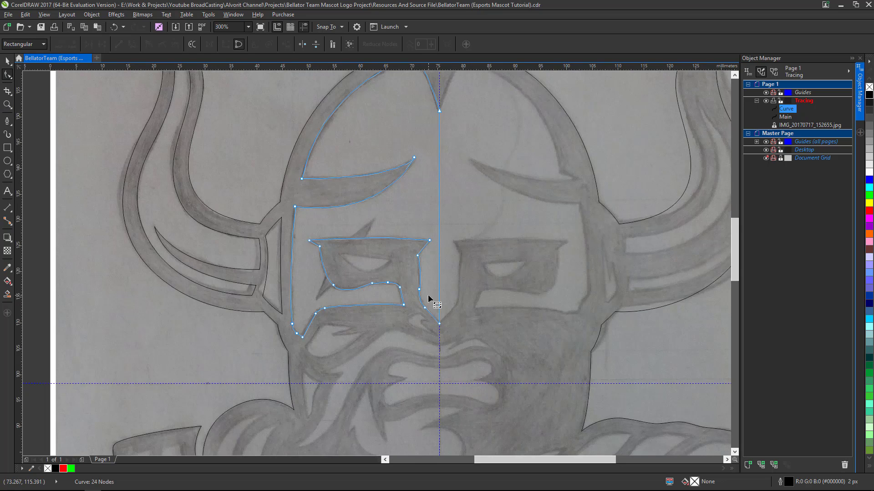
pyautogui.scroll(4, 428, 294)
pyautogui.doubleClick(409, 277)
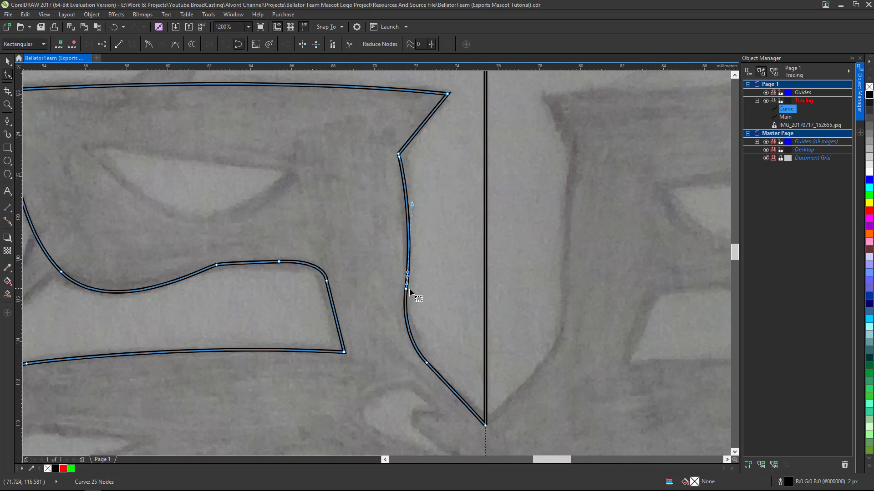
pyautogui.doubleClick(406, 288)
pyautogui.scroll(-2, 433, 299)
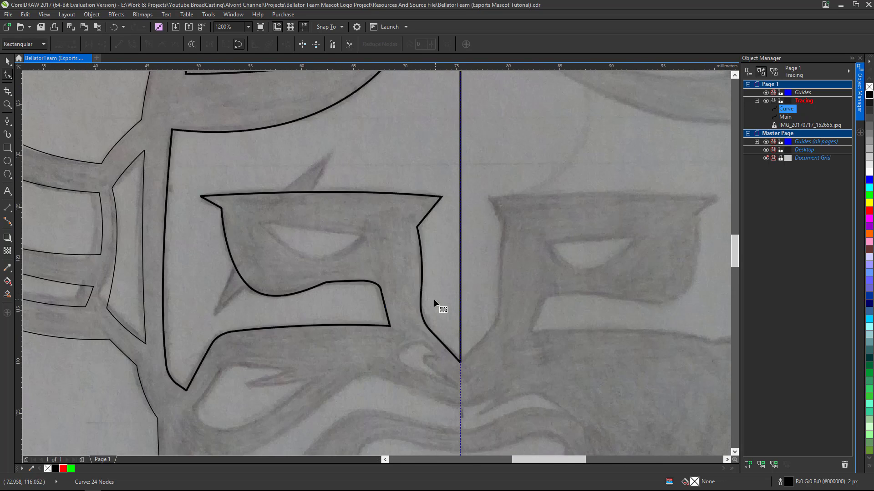
# Step: Delete the extra node on the eye mask's lower edge near the inner bend and adjust the bend node's curve handle
pyautogui.scroll(4, 414, 296)
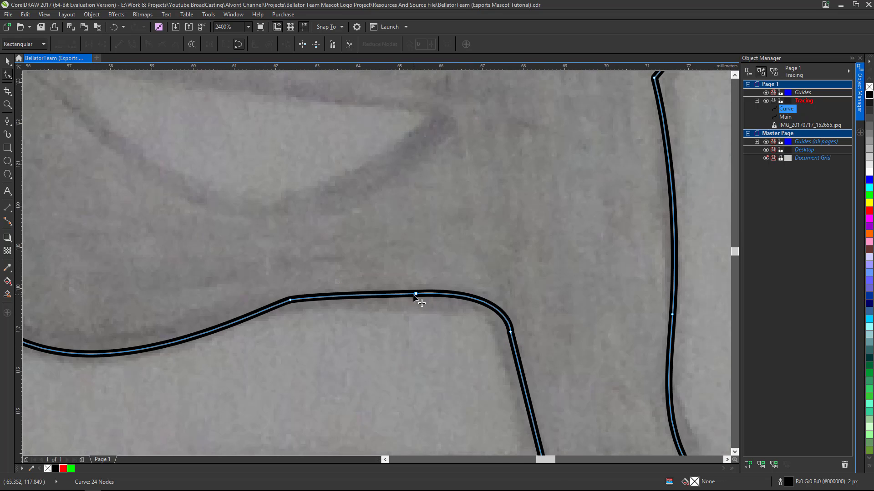
pyautogui.doubleClick(414, 294)
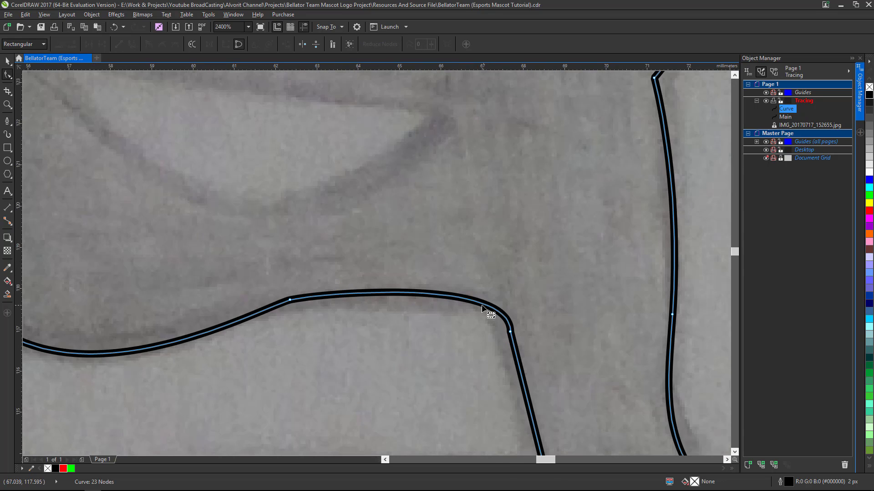
pyautogui.click(510, 332)
pyautogui.moveTo(517, 283); pyautogui.dragTo(501, 285)
pyautogui.click(430, 312)
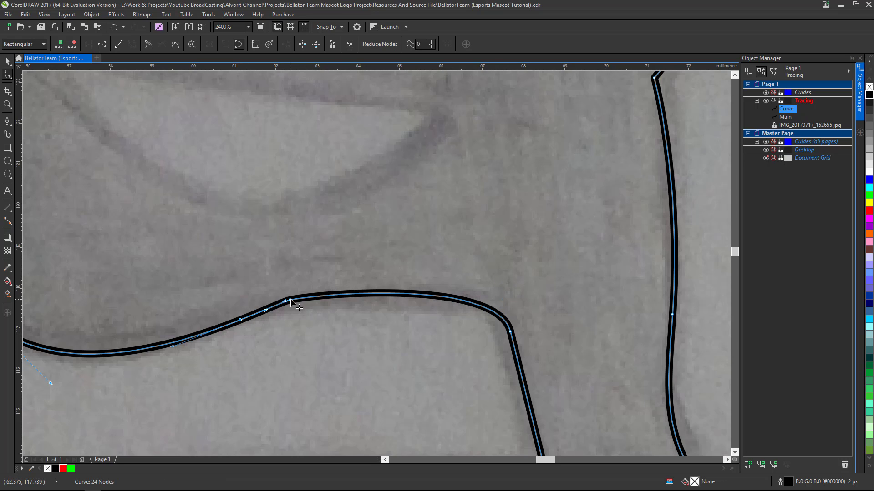
# Step: Replace the sharp node on the eye mask's lower edge with a node on each side, and adjust the inner node's handle for a smooth transition
pyautogui.scroll(-1, 416, 287)
pyautogui.scroll(-1, 400, 297)
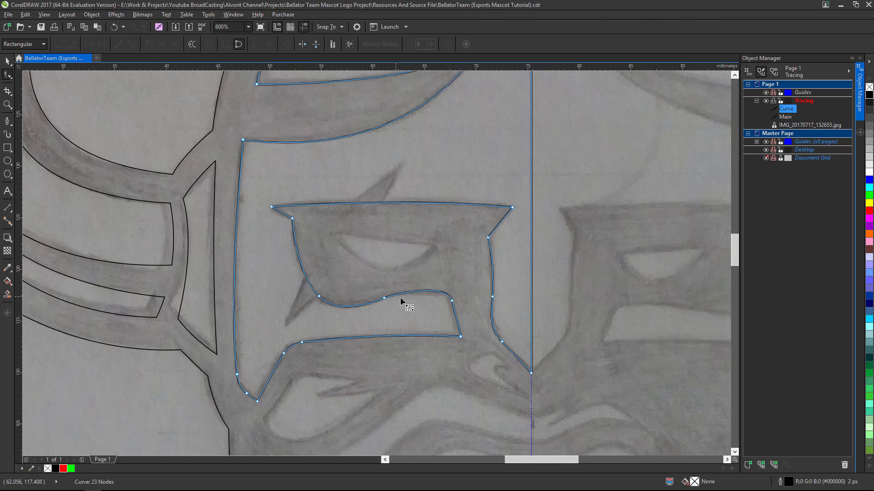
pyautogui.hotkey('ctrl', 'z')
pyautogui.scroll(2, 408, 294)
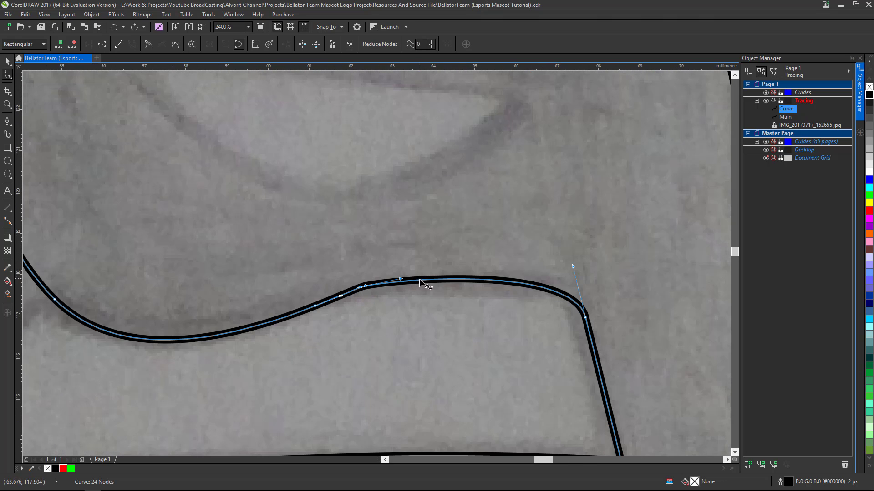
pyautogui.moveTo(365, 286); pyautogui.dragTo(415, 287)
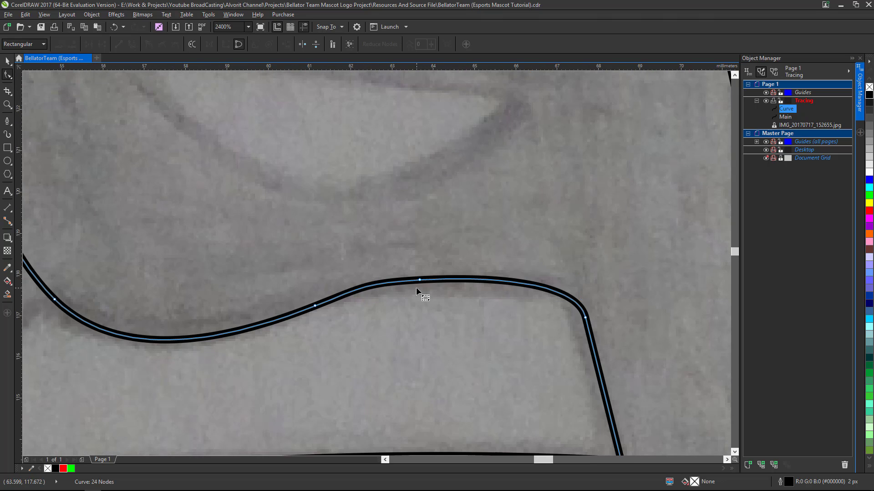
pyautogui.scroll(-2, 416, 287)
pyautogui.scroll(2, 416, 296)
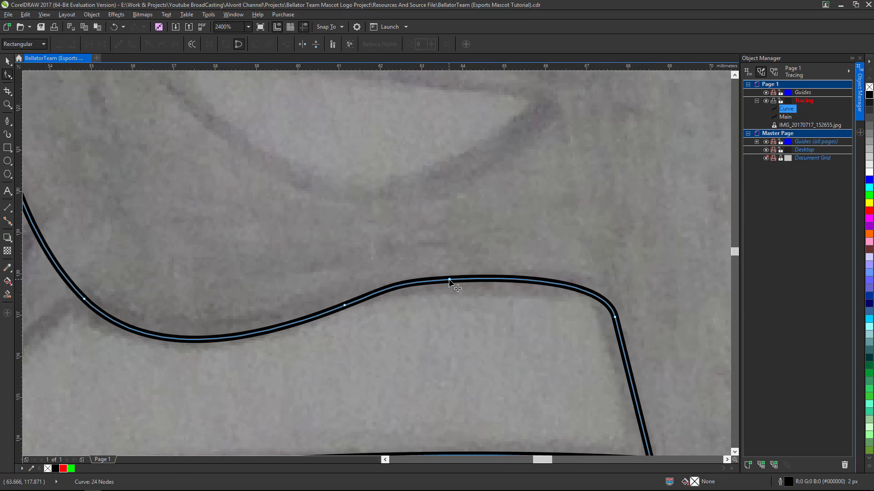
pyautogui.click(450, 280)
pyautogui.moveTo(393, 286); pyautogui.dragTo(404, 284)
pyautogui.scroll(-2, 458, 256)
pyautogui.scroll(2, 493, 242)
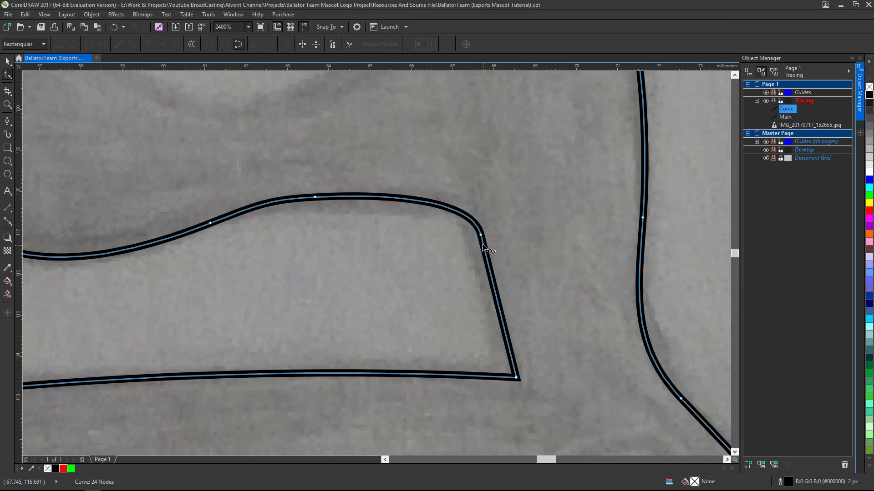
pyautogui.scroll(-3, 491, 256)
pyautogui.scroll(2, 400, 220)
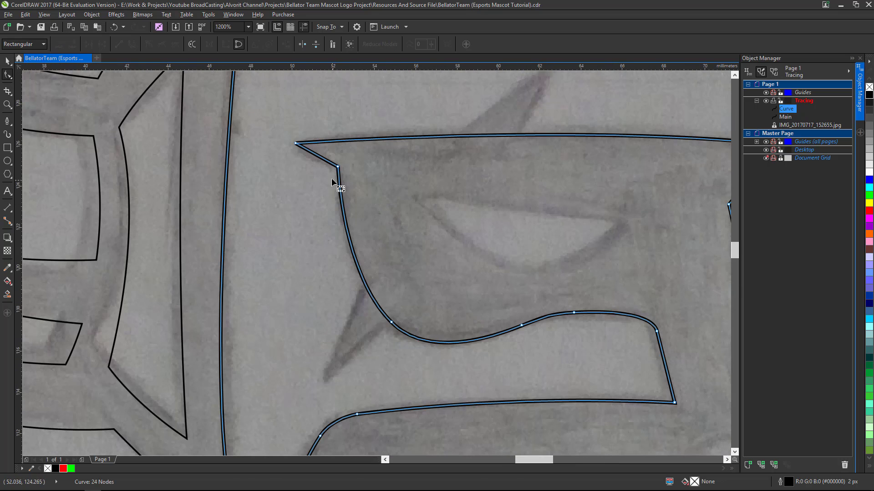
pyautogui.scroll(-1, 383, 287)
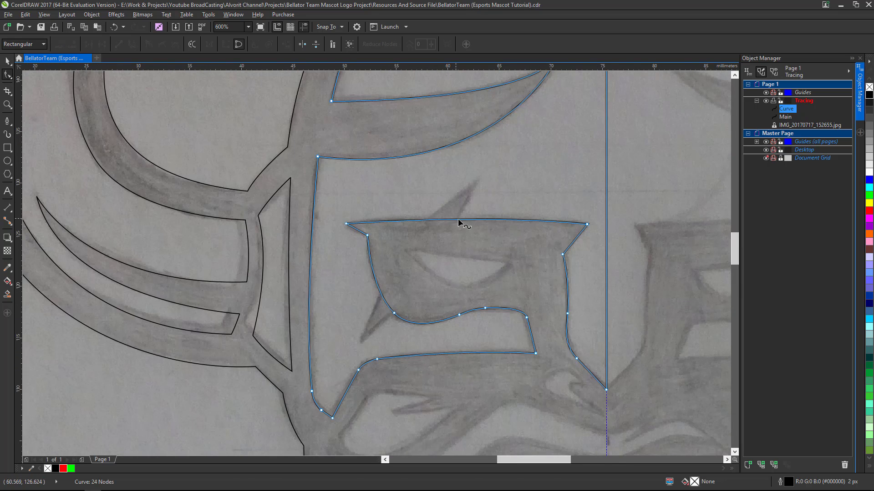
pyautogui.scroll(-2, 458, 219)
pyautogui.scroll(2, 496, 263)
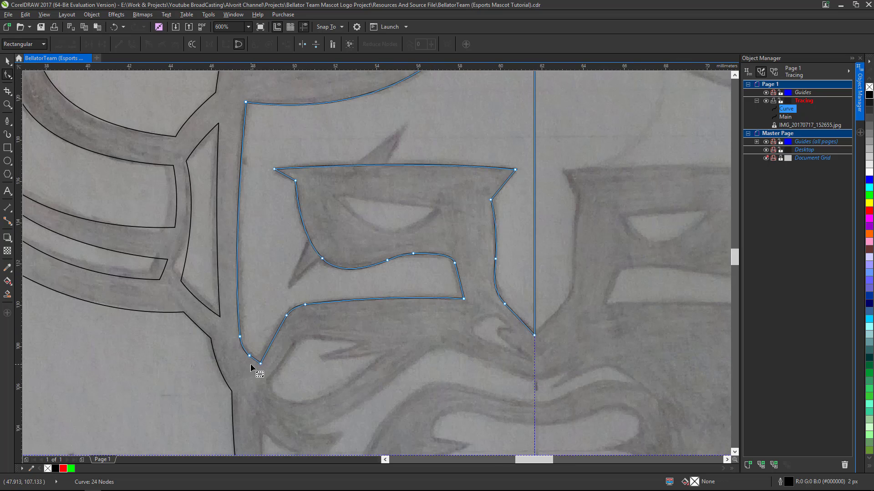
# Step: Delete the extra node just left of the face opening's pointed lower-left tip
pyautogui.scroll(1, 253, 361)
pyautogui.scroll(-1, 303, 360)
pyautogui.scroll(1, 304, 359)
pyautogui.scroll(2, 304, 358)
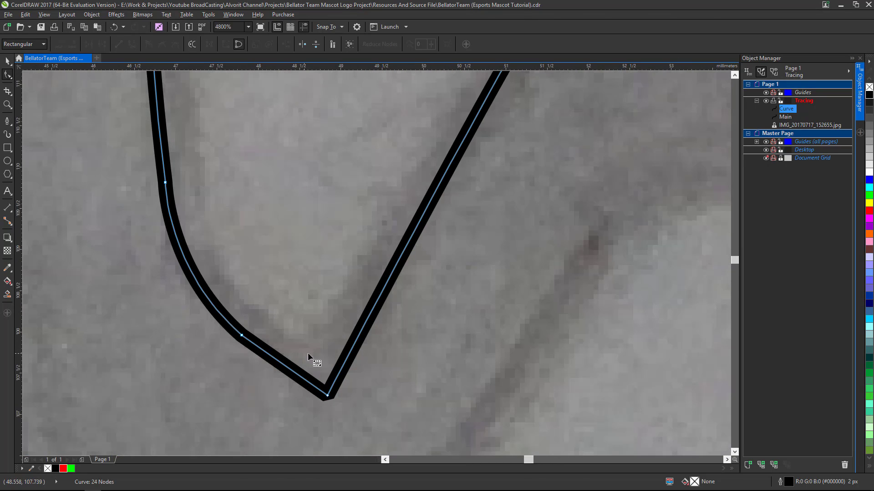
pyautogui.click(242, 335)
pyautogui.press('Delete')
pyautogui.scroll(-2, 297, 282)
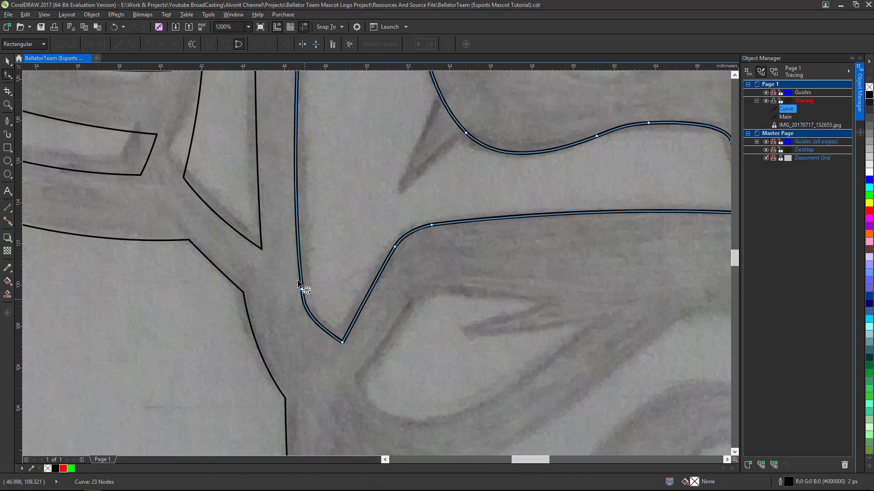
# Step: Add a node higher on the face opening's left edge and delete the original node beneath it
pyautogui.doubleClick(297, 241)
pyautogui.click(301, 289)
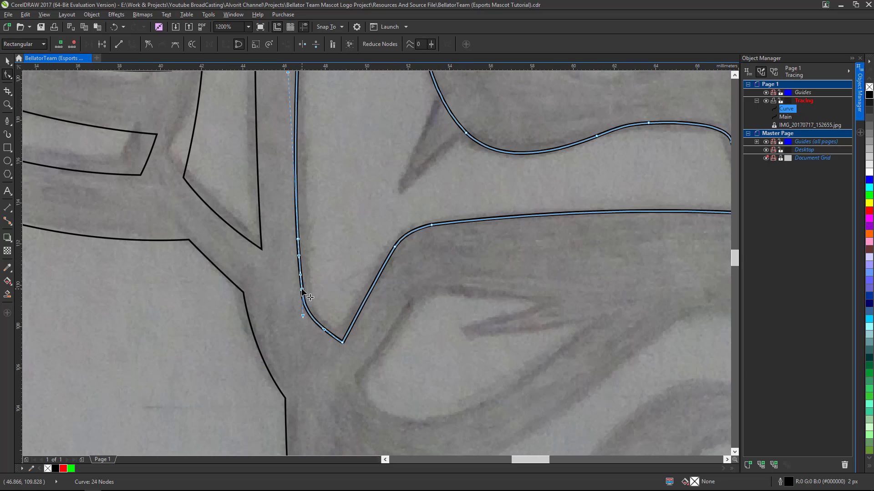
pyautogui.press('Delete')
pyautogui.scroll(-2, 345, 273)
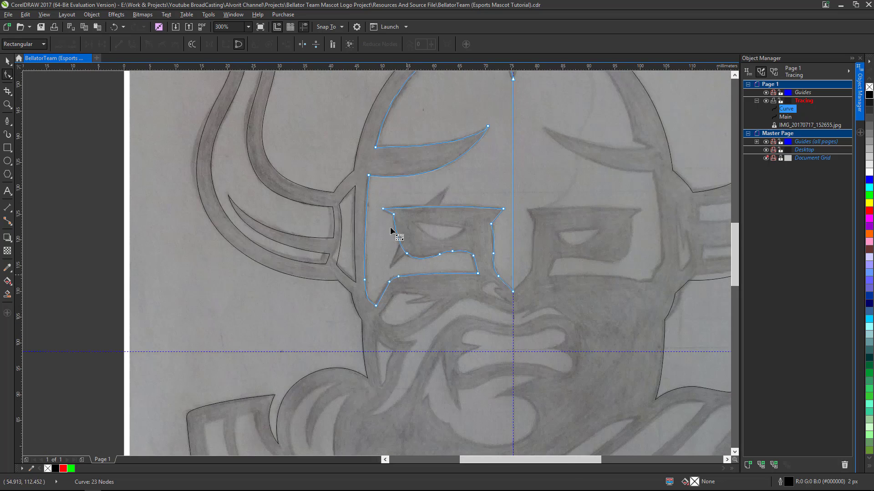
# Step: Move the face opening's corner node below the left brow band outward by about 0.3 mm
pyautogui.scroll(1, 369, 168)
pyautogui.scroll(1, 369, 169)
pyautogui.moveTo(367, 198); pyautogui.dragTo(364, 196)
pyautogui.scroll(-2, 410, 214)
pyautogui.scroll(3, 432, 221)
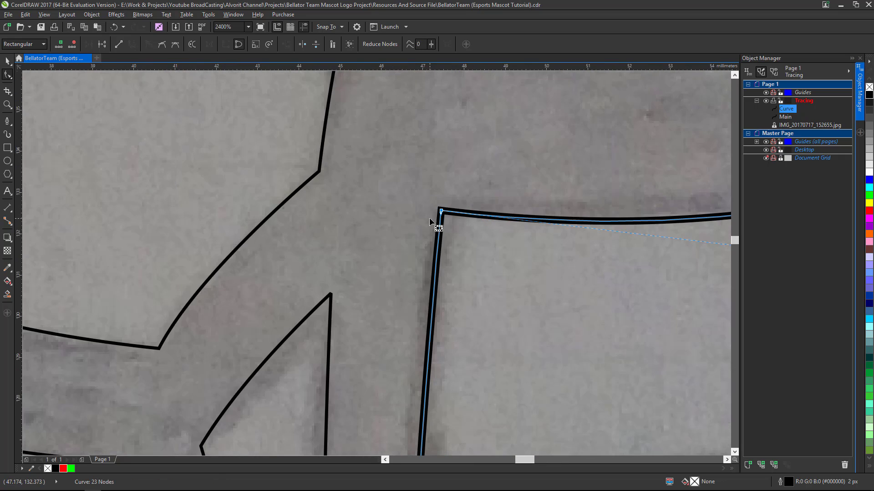
pyautogui.moveTo(447, 220); pyautogui.dragTo(432, 221)
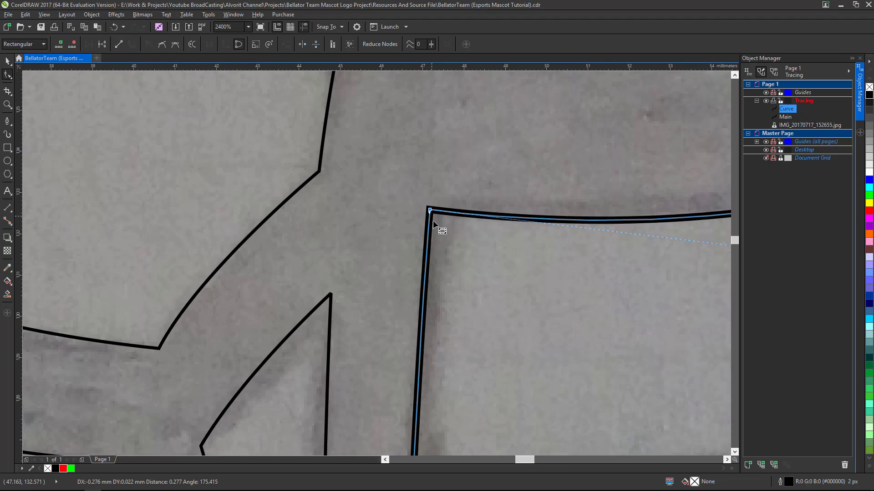
# Step: Move the left dome panel's lower outer corner node about 0.6 mm outward and adjust its handle to reshape the dome's arc
pyautogui.scroll(-2, 432, 223)
pyautogui.scroll(2, 446, 182)
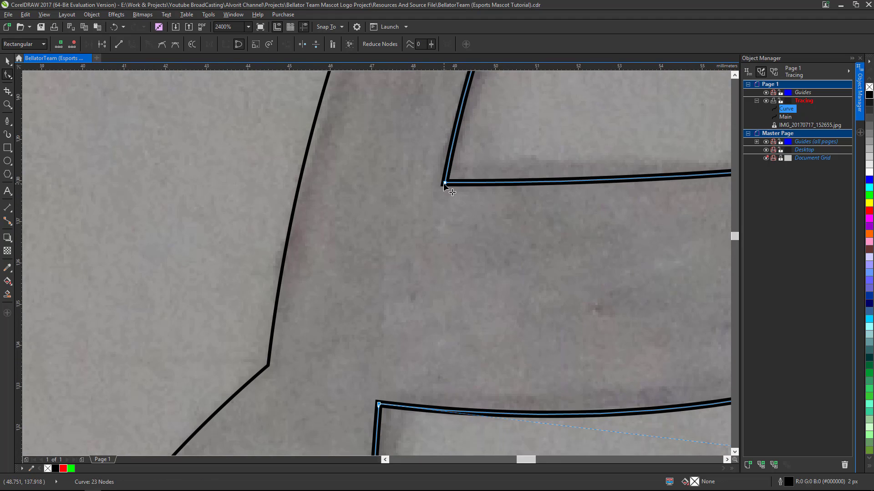
pyautogui.moveTo(444, 183); pyautogui.dragTo(420, 182)
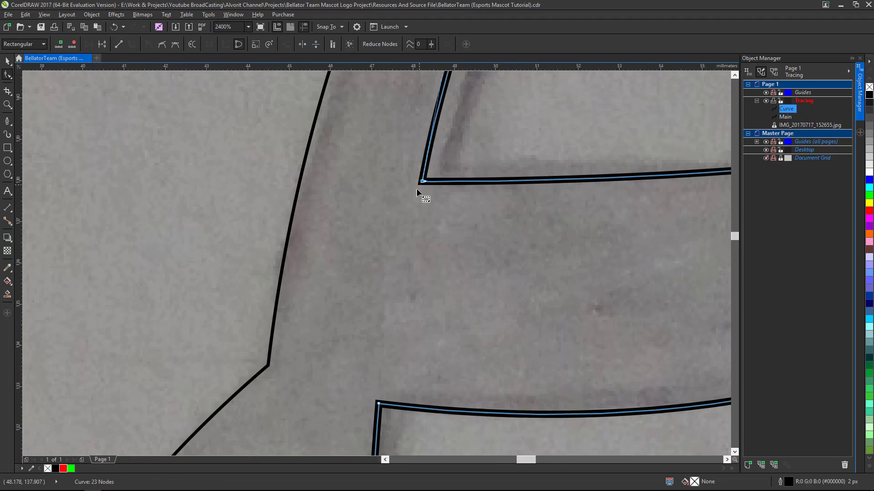
pyautogui.scroll(-3, 417, 188)
pyautogui.scroll(1, 438, 106)
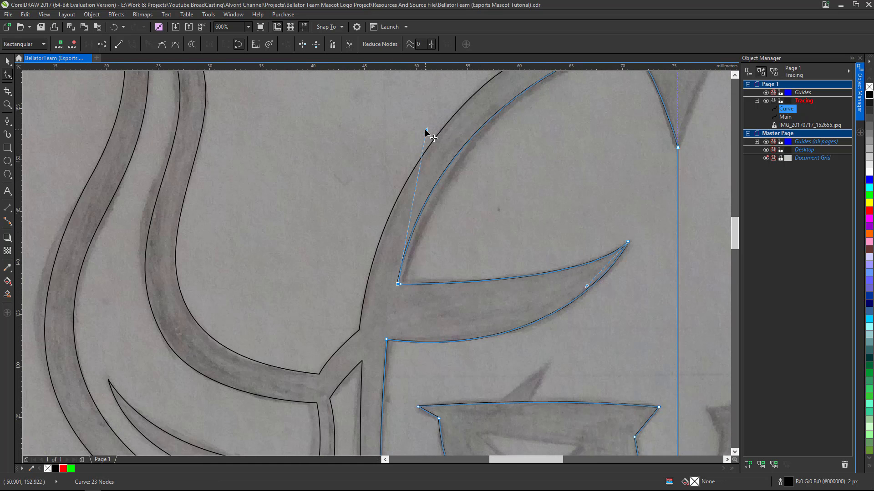
pyautogui.moveTo(426, 131); pyautogui.dragTo(441, 120)
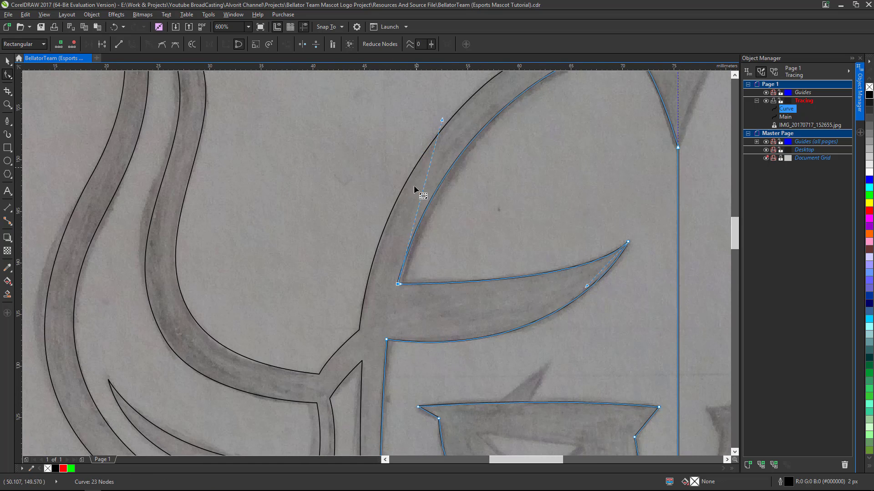
# Step: Adjust the curve handles at both ends of the left brow band's lower edge to follow the sketch
pyautogui.scroll(-1, 416, 191)
pyautogui.scroll(1, 521, 118)
pyautogui.scroll(1, 524, 127)
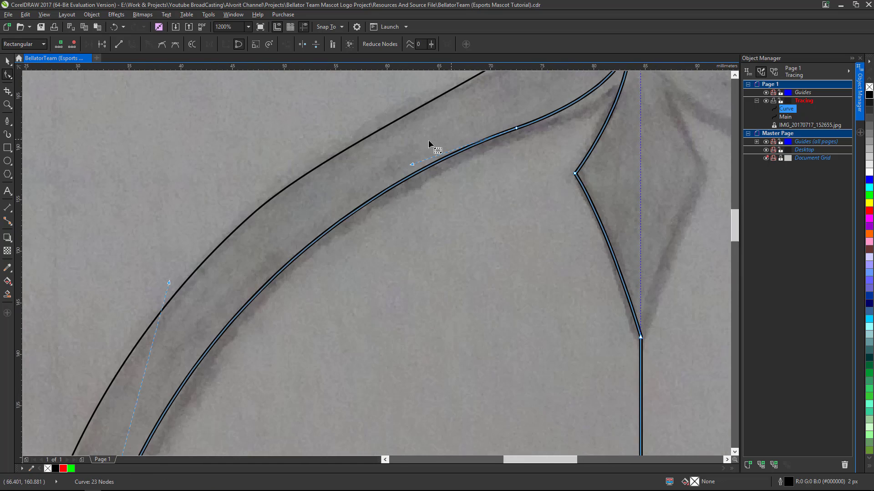
pyautogui.scroll(-2, 429, 143)
pyautogui.scroll(-1, 485, 233)
pyautogui.scroll(2, 474, 255)
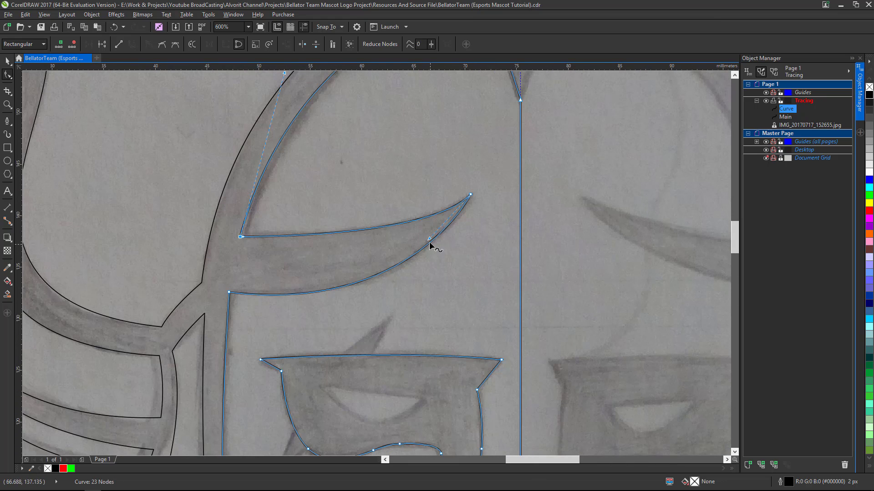
pyautogui.moveTo(428, 244); pyautogui.dragTo(419, 253)
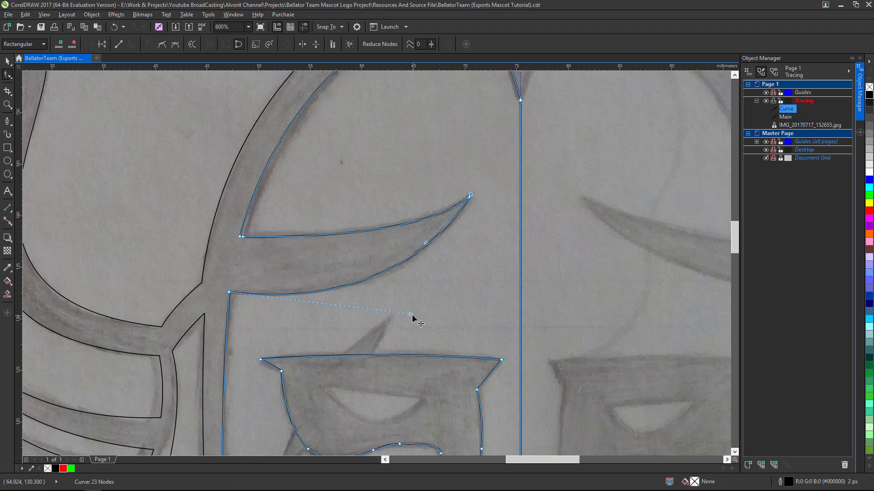
pyautogui.moveTo(412, 315); pyautogui.dragTo(423, 313)
pyautogui.scroll(-2, 440, 250)
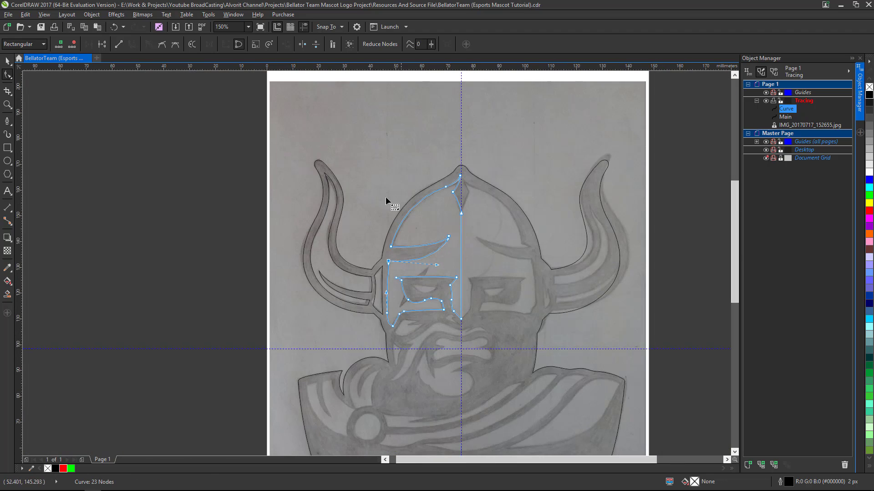
# Step: Duplicate the face-opening curve, mirror the copy horizontally and snap it against the original along the vertical centre guide
pyautogui.click(13, 58)
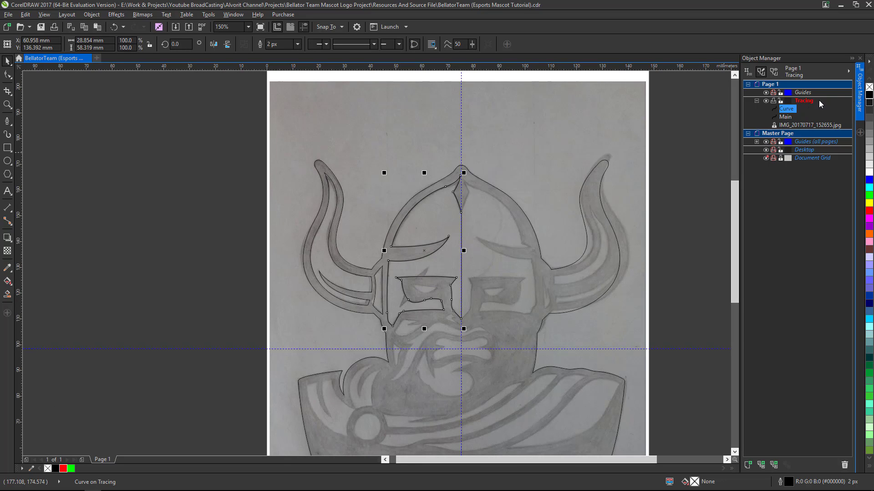
pyautogui.hotkey('ctrl', 'c')
pyautogui.hotkey('ctrl', 'v')
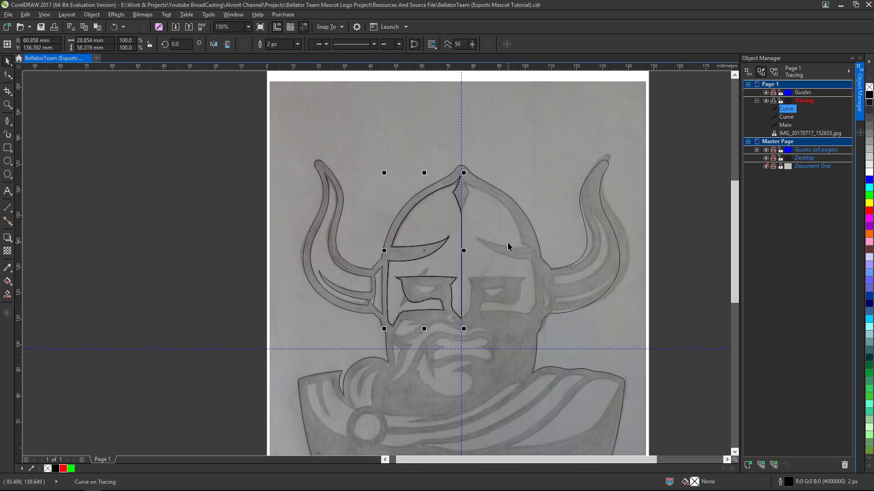
pyautogui.click(213, 44)
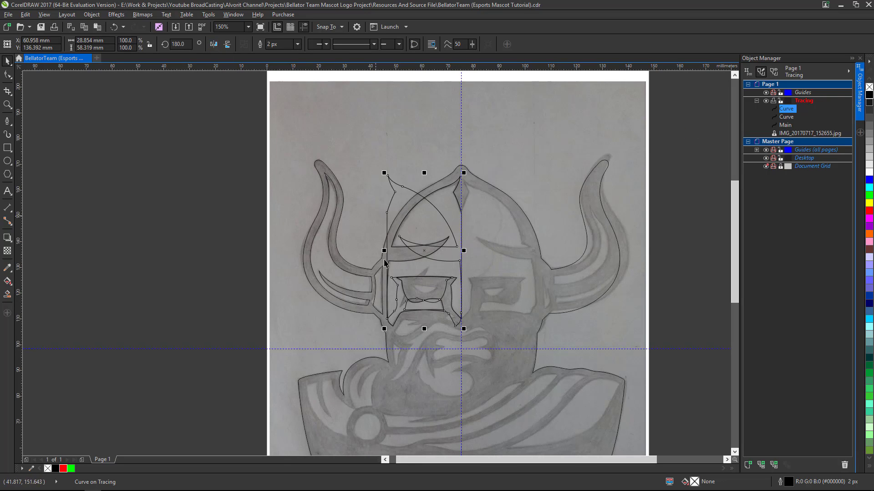
pyautogui.moveTo(387, 319); pyautogui.dragTo(461, 319)
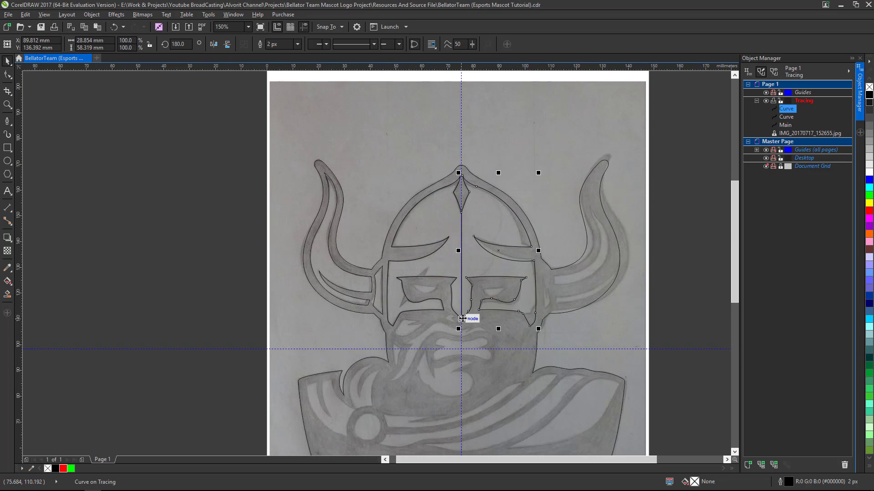
pyautogui.scroll(3, 461, 319)
pyautogui.scroll(-1, 418, 325)
pyautogui.scroll(-2, 419, 325)
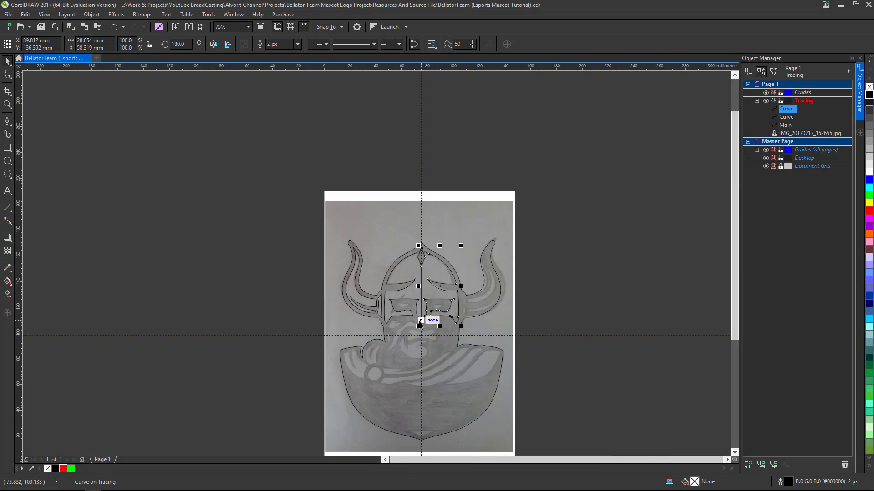
# Step: Select both face-opening halves and weld them into a single curve
pyautogui.scroll(1, 429, 302)
pyautogui.keyDown('shift'); pyautogui.click(786, 117); pyautogui.keyUp('shift')
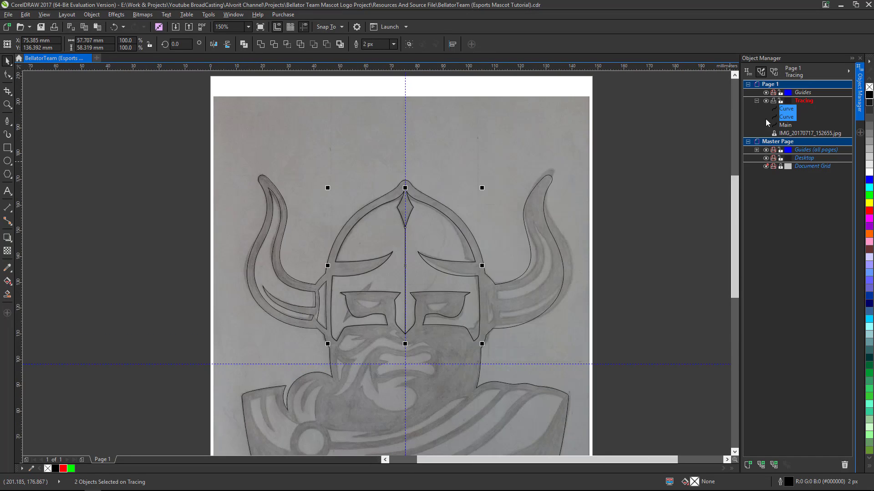
pyautogui.click(261, 44)
pyautogui.scroll(2, 396, 301)
pyautogui.scroll(-1, 396, 301)
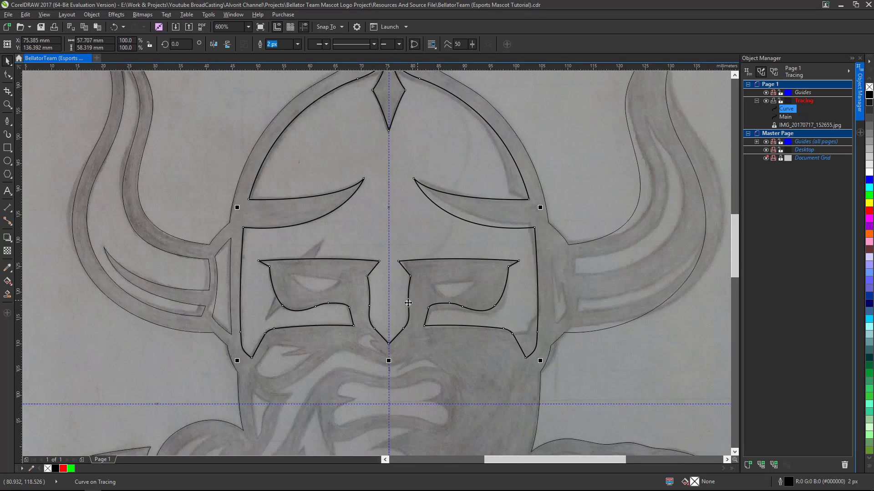
# Step: Inspect the welded curve at the crest and nose tips along the centre guide and against the sketch's right side
pyautogui.scroll(1, 396, 319)
pyautogui.scroll(-1, 396, 373)
pyautogui.scroll(-2, 397, 240)
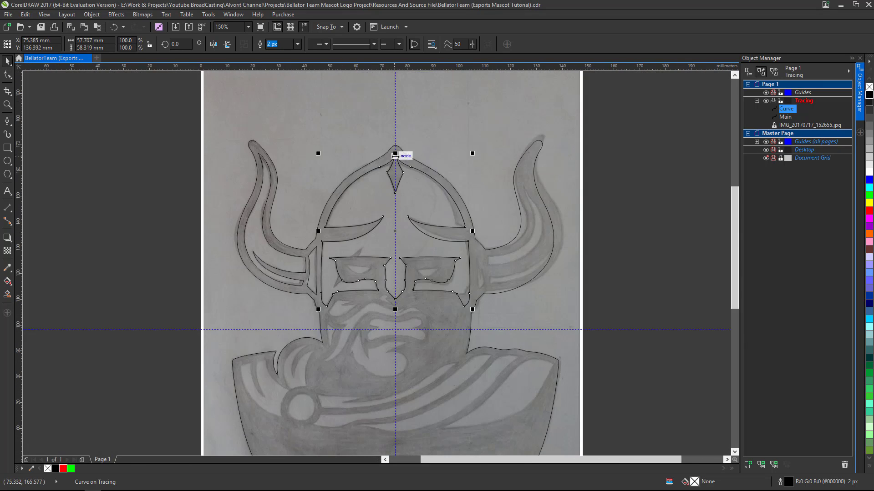
pyautogui.scroll(6, 396, 312)
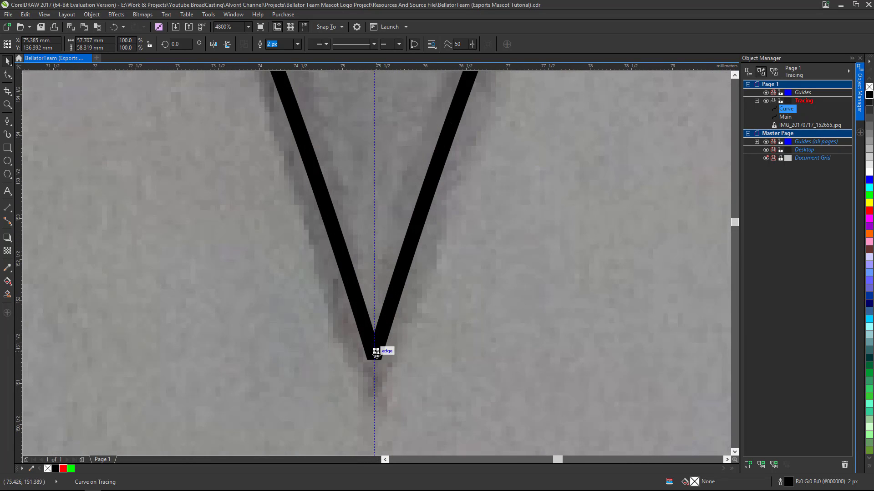
pyautogui.scroll(-4, 376, 339)
pyautogui.scroll(-1, 389, 364)
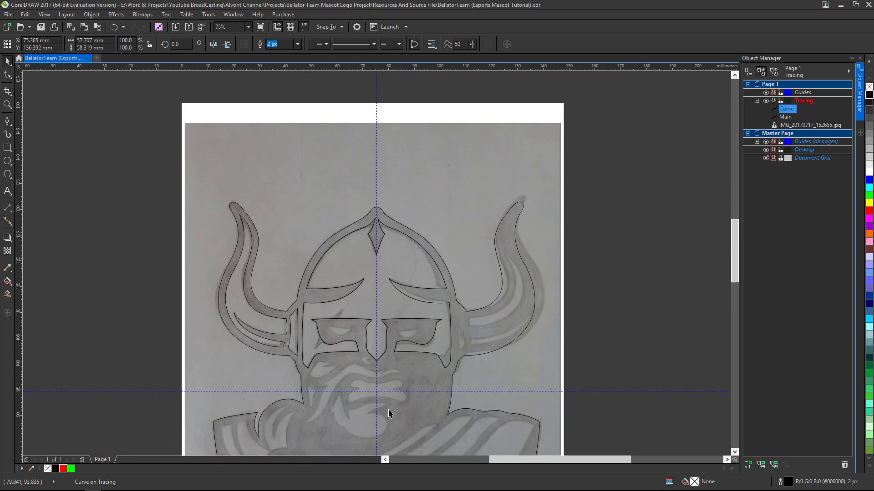
pyautogui.scroll(3, 368, 382)
pyautogui.scroll(-1, 379, 351)
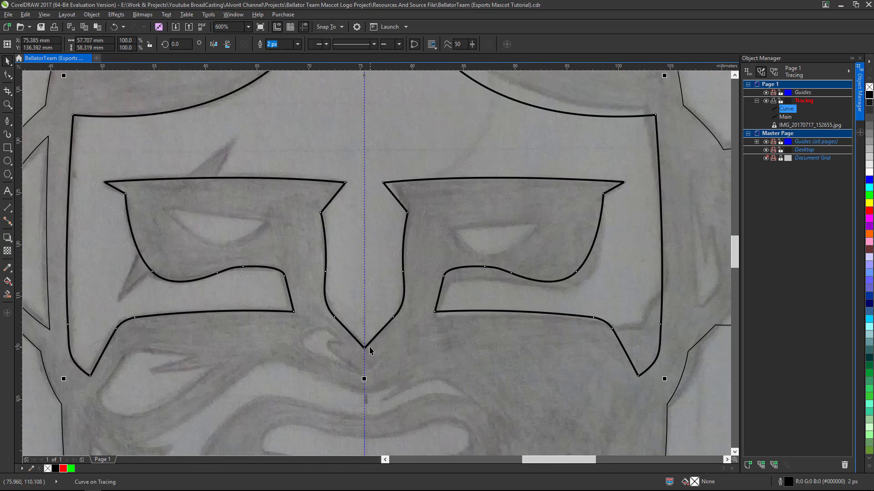
pyautogui.scroll(-1, 373, 351)
pyautogui.scroll(-2, 482, 279)
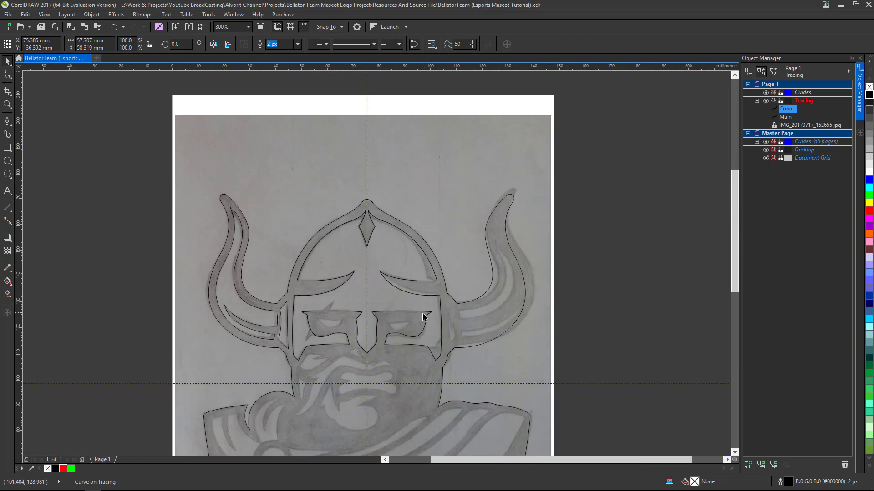
pyautogui.scroll(2, 425, 316)
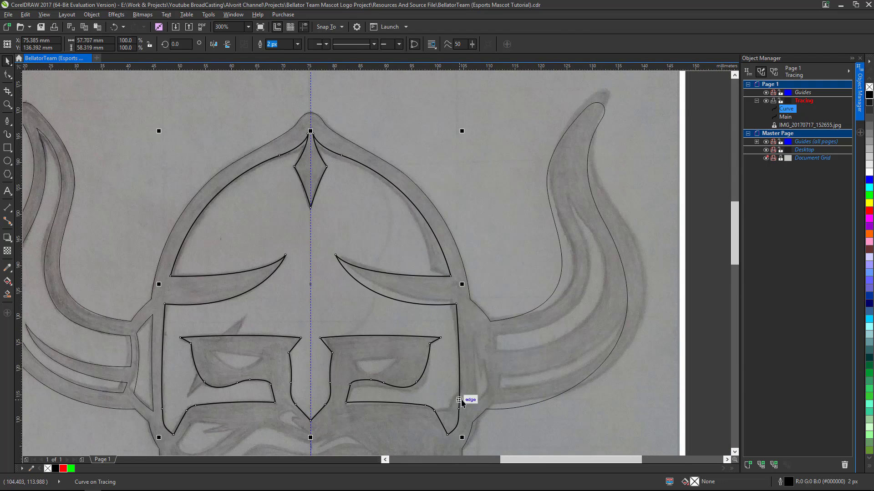
pyautogui.scroll(1, 452, 419)
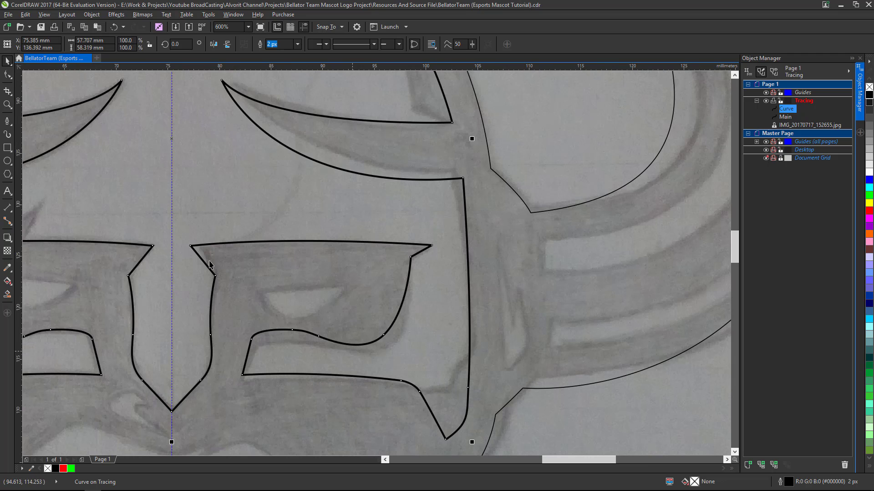
# Step: Start a new Pen tool curve with a short segment from the right helmet rim to the dome panel's edge, about 2.8 by 3.1 mm
pyautogui.click(7, 122)
pyautogui.scroll(-2, 410, 291)
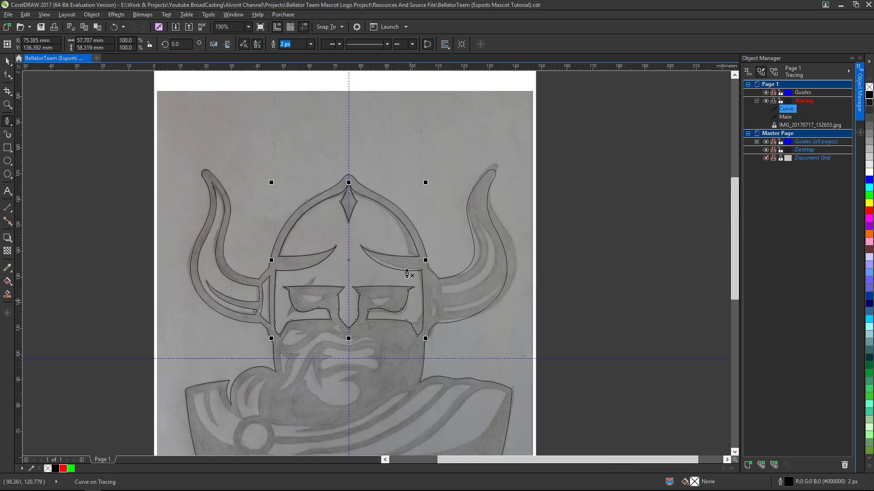
pyautogui.scroll(3, 386, 203)
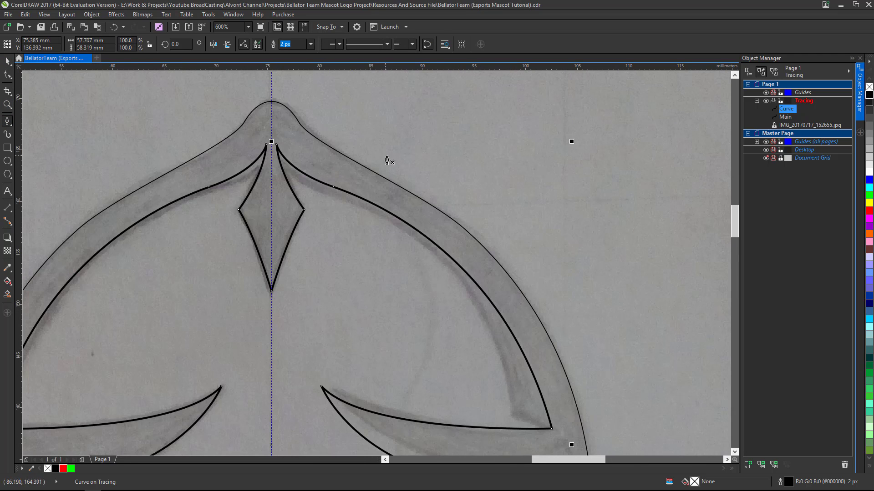
pyautogui.click(374, 160)
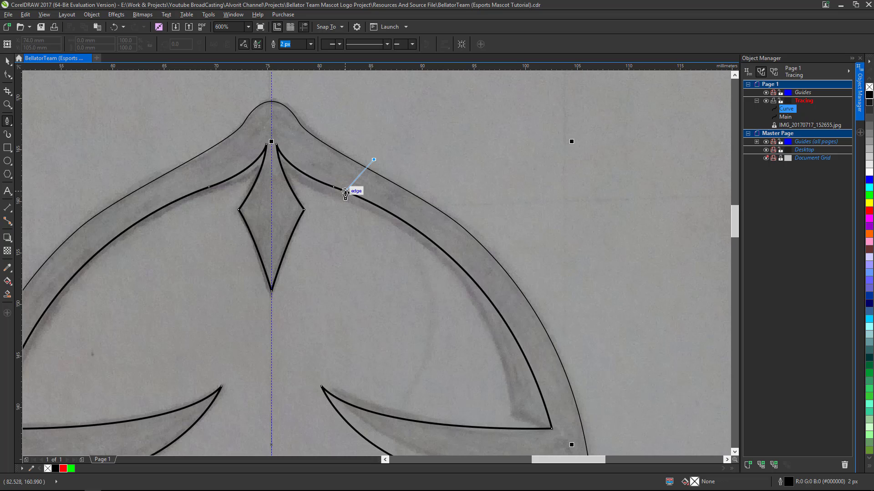
pyautogui.click(345, 192)
pyautogui.scroll(-2, 392, 277)
pyautogui.scroll(2, 432, 327)
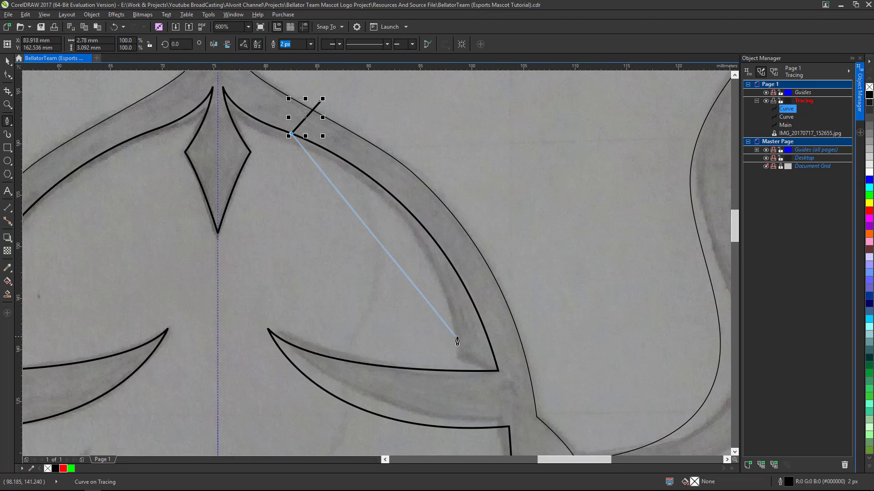
# Step: Trace the inner shading edge along the right dome, extend the curve past the helmet rim and close it, about 22 by 26.7 mm overall
pyautogui.moveTo(457, 355)
pyautogui.mouseDown()
pyautogui.moveTo(469, 476)
pyautogui.moveTo(459, 332)
pyautogui.mouseUp()
pyautogui.doubleClick(456, 272)
pyautogui.scroll(-2, 449, 290)
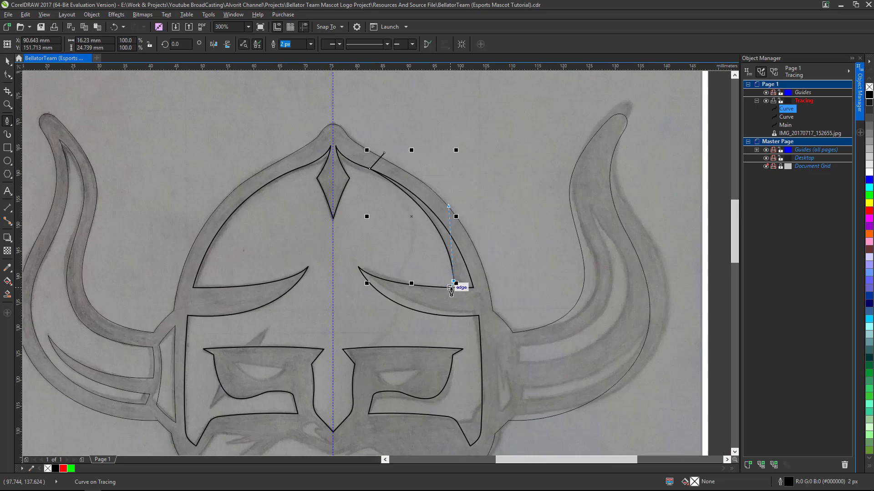
pyautogui.scroll(2, 451, 290)
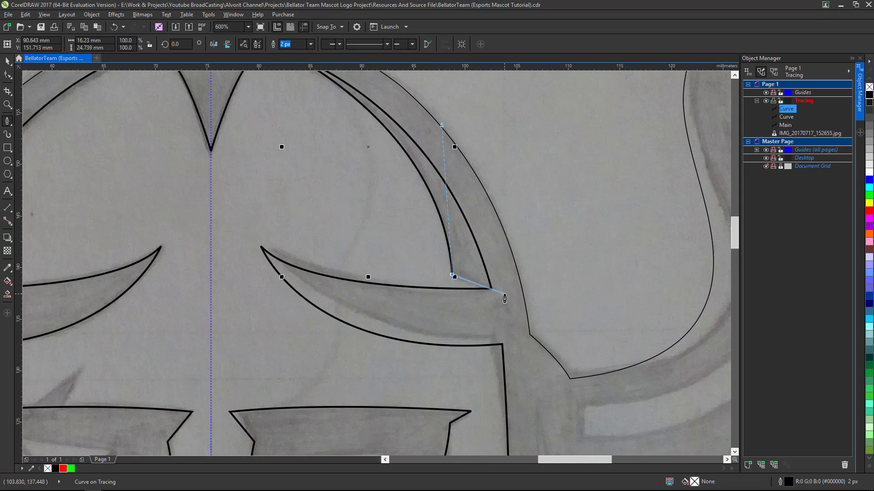
pyautogui.moveTo(509, 295); pyautogui.dragTo(540, 302)
pyautogui.scroll(-2, 510, 299)
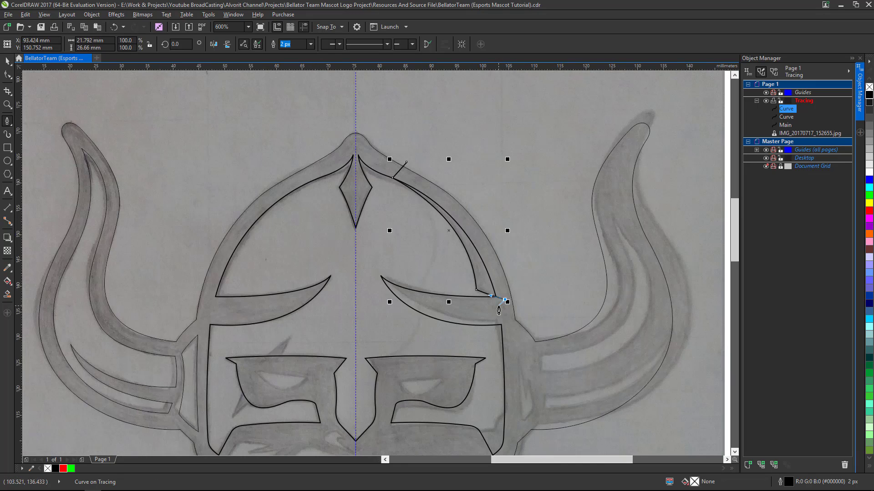
pyautogui.click(505, 207)
pyautogui.click(407, 165)
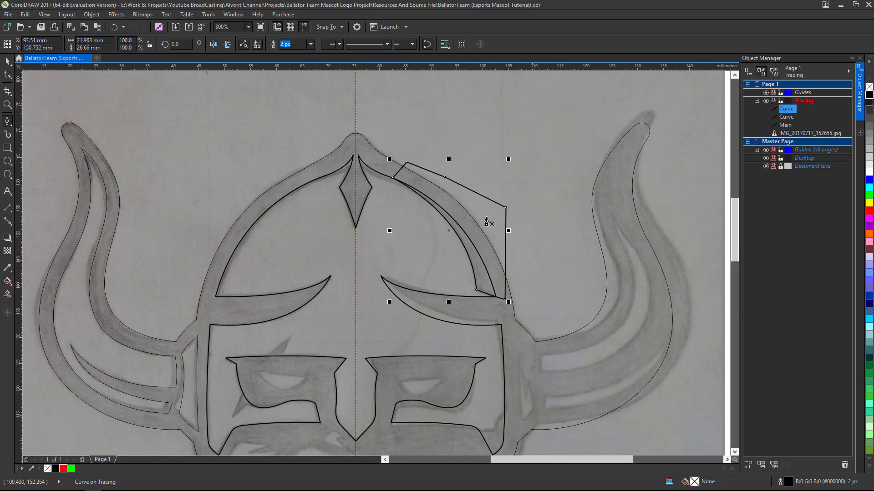
# Step: Try a black fill on the face-opening curve, and undo the fill
pyautogui.click(7, 60)
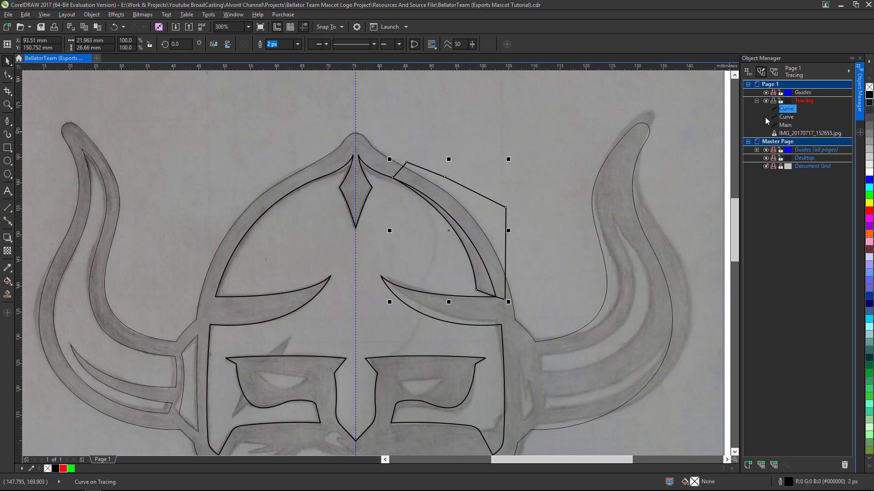
pyautogui.click(790, 118)
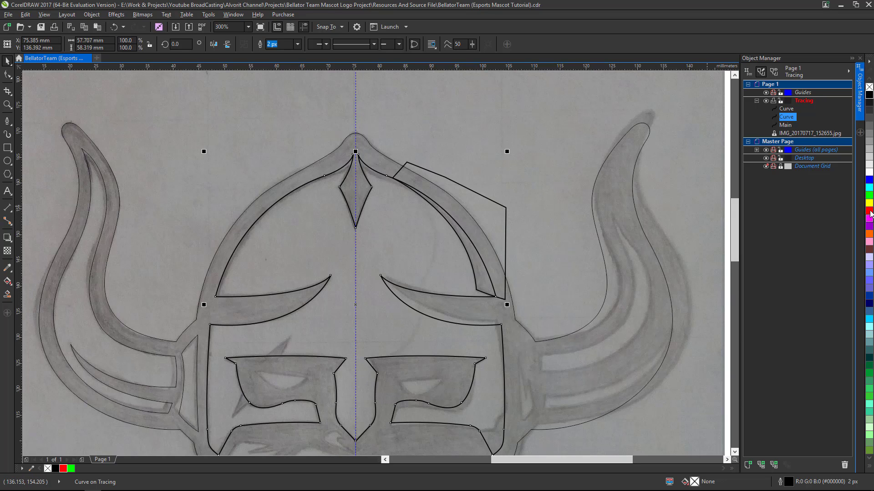
pyautogui.click(869, 95)
pyautogui.click(499, 207)
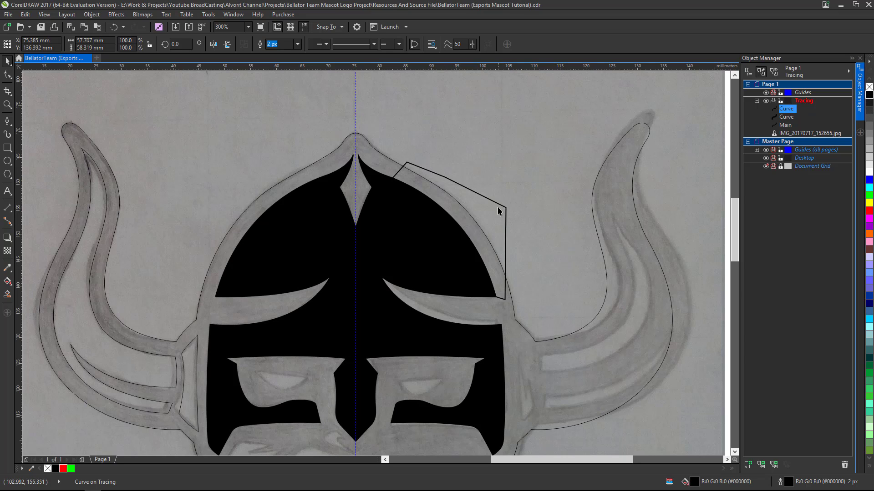
pyautogui.hotkey('ctrl', 'z')
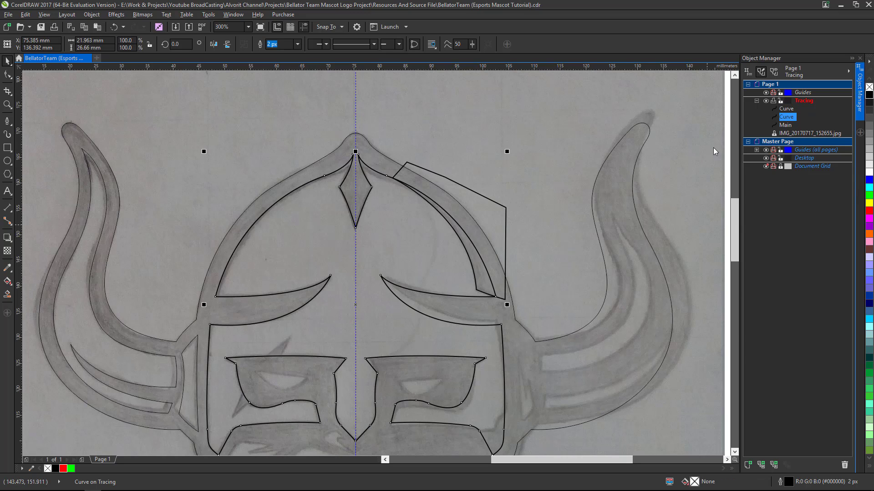
# Step: Subtract the right dome shading shape from the face-opening curve and delete the leftover node on the upper right dome edge
pyautogui.keyDown('shift'); pyautogui.click(787, 109); pyautogui.keyUp('shift')
pyautogui.click(327, 46)
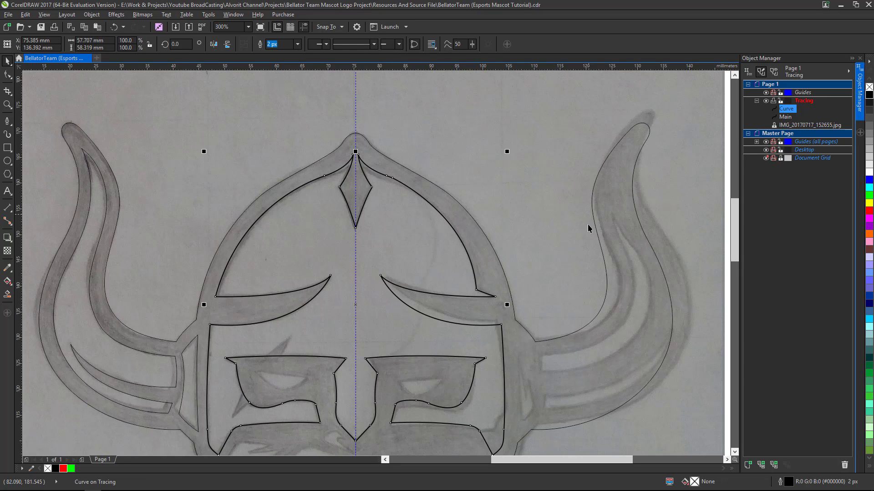
pyautogui.scroll(2, 416, 201)
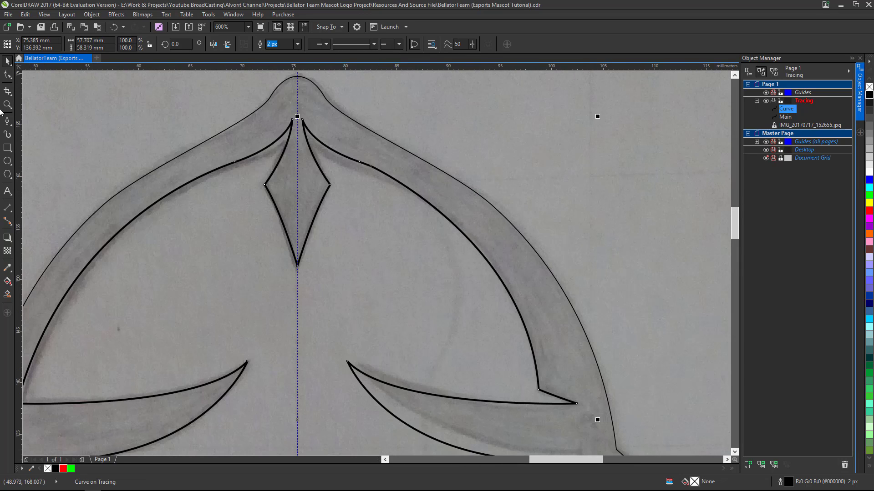
pyautogui.click(7, 75)
pyautogui.scroll(2, 395, 172)
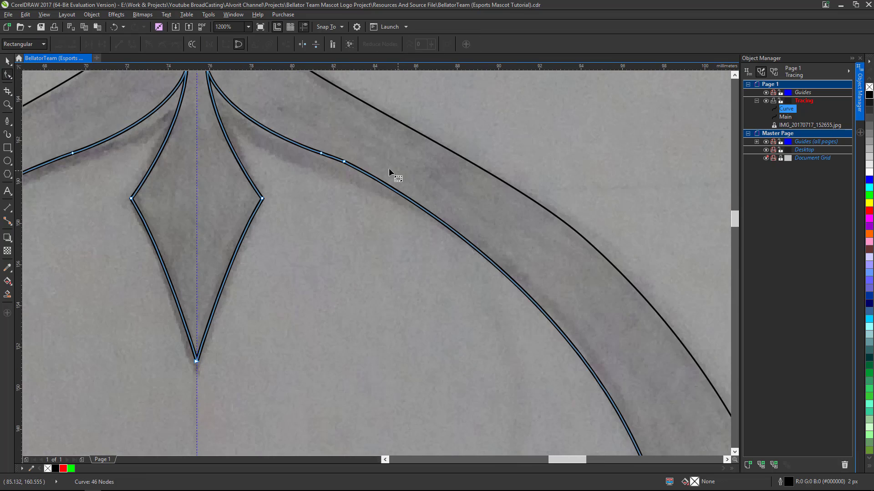
pyautogui.click(343, 162)
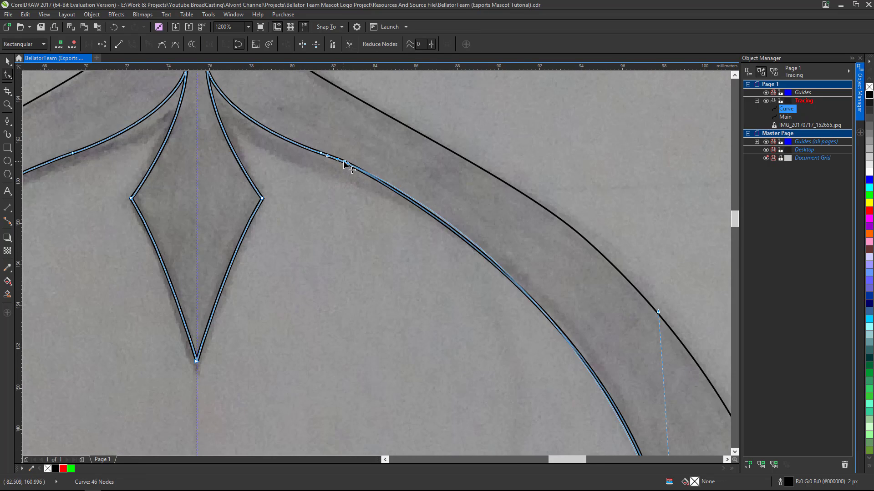
pyautogui.press('Delete')
pyautogui.scroll(-4, 366, 176)
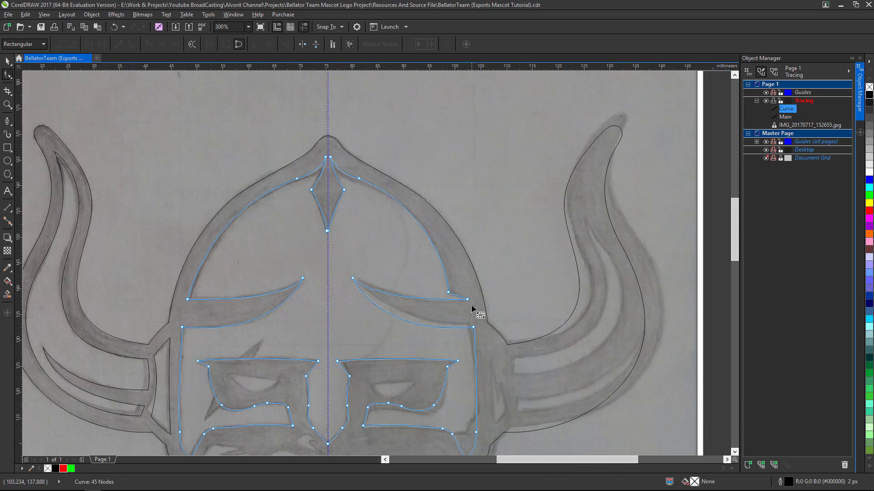
# Step: Draw a closed Pen tool curve over the right cheek tip, following the sketched stepped shading edge, about 17.8 by 16.7 mm
pyautogui.scroll(2, 471, 305)
pyautogui.scroll(-5, 458, 288)
pyautogui.scroll(5, 462, 299)
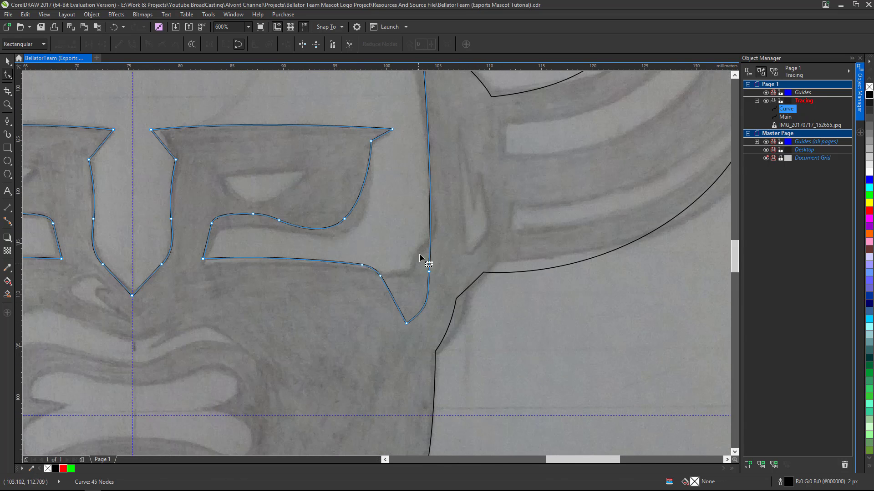
pyautogui.scroll(-2, 419, 254)
pyautogui.click(7, 120)
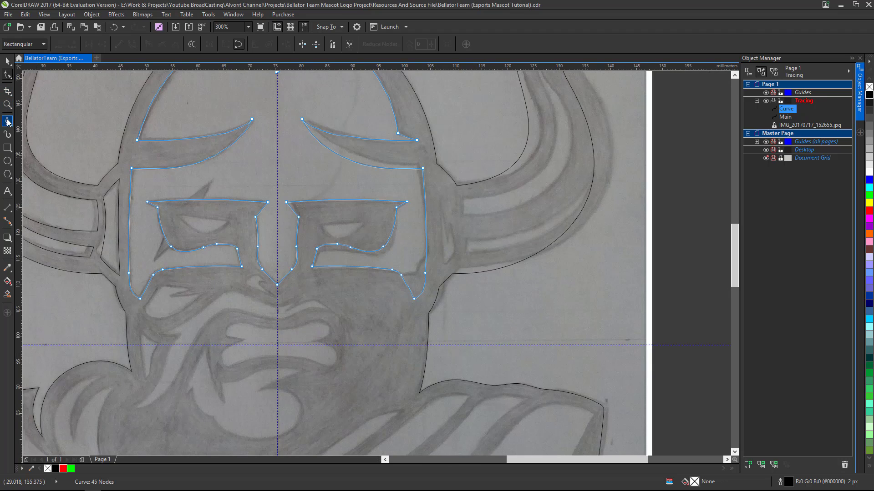
pyautogui.scroll(2, 428, 242)
pyautogui.click(472, 250)
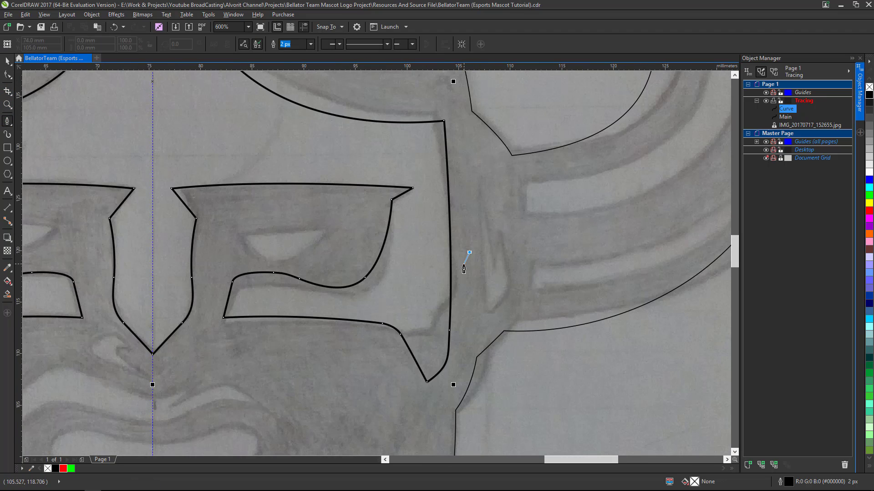
pyautogui.click(450, 287)
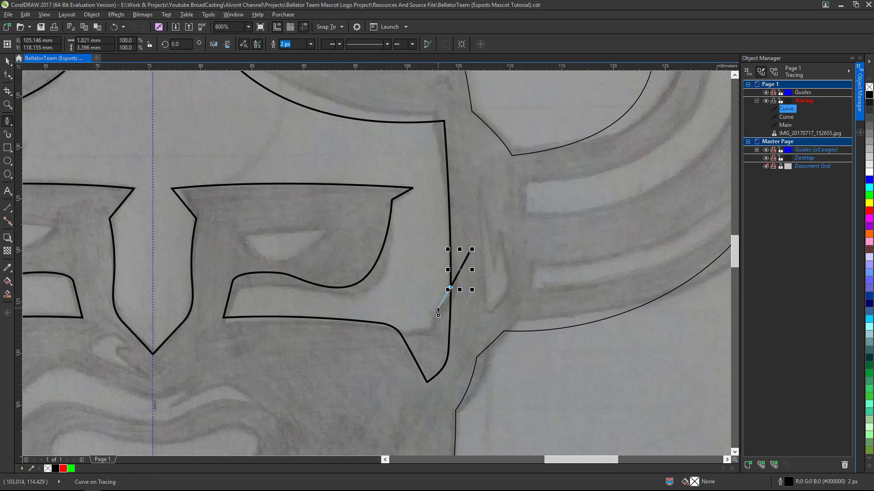
pyautogui.moveTo(443, 302)
pyautogui.mouseDown()
pyautogui.moveTo(432, 304)
pyautogui.moveTo(433, 316)
pyautogui.mouseUp()
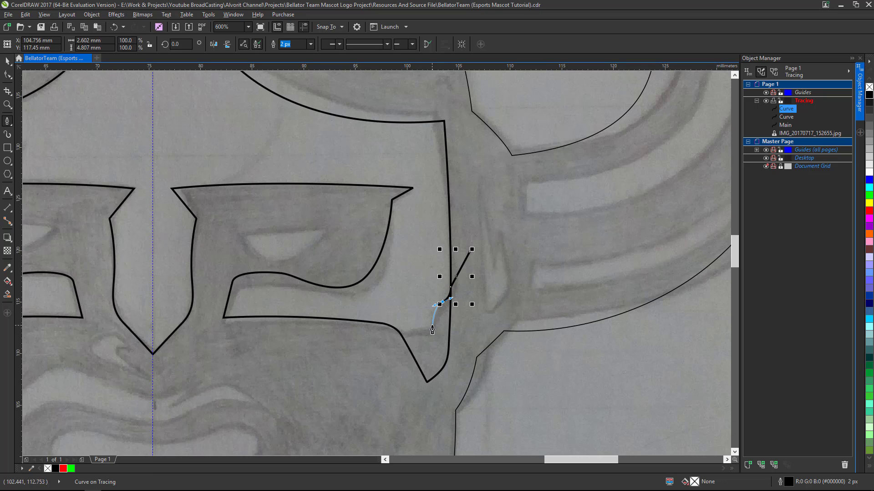
pyautogui.moveTo(432, 326); pyautogui.dragTo(385, 347)
pyautogui.click(369, 411)
pyautogui.click(455, 424)
pyautogui.click(552, 415)
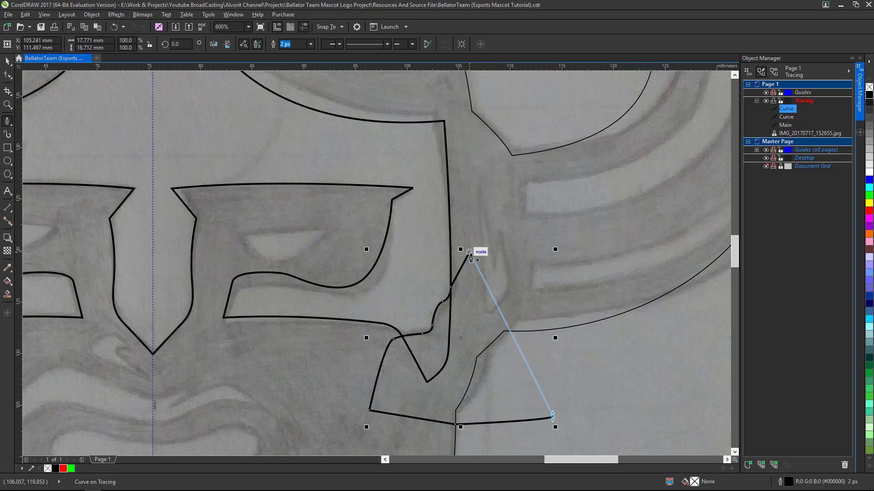
pyautogui.click(470, 254)
# Step: Subtract the right cheek shape from the face-opening curve and deselect the result
pyautogui.click(8, 61)
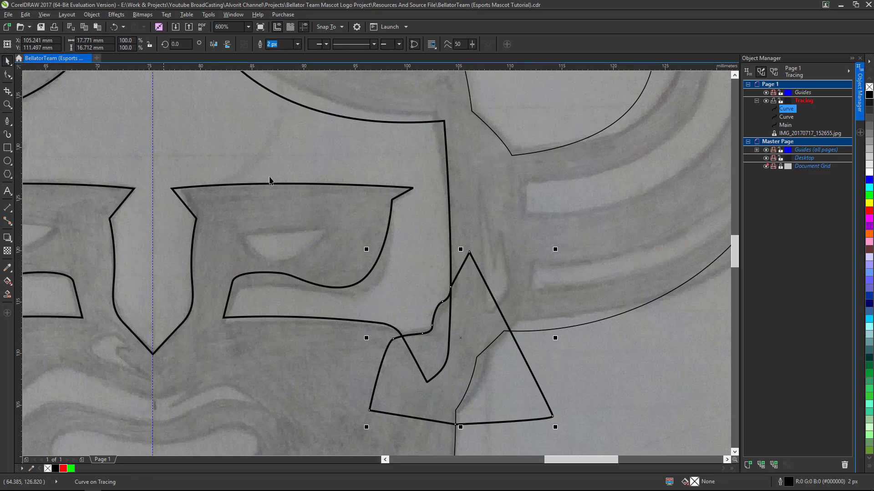
pyautogui.keyDown('shift'); pyautogui.click(411, 235); pyautogui.keyUp('shift')
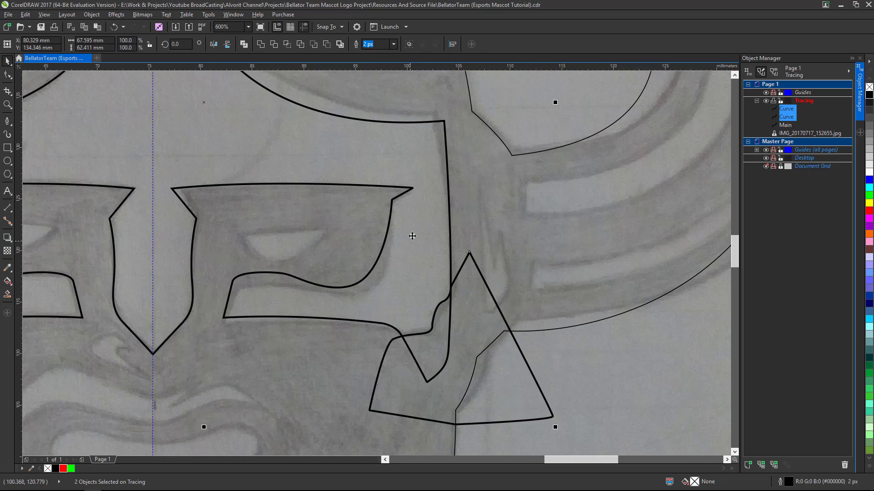
pyautogui.click(327, 47)
pyautogui.scroll(-4, 471, 262)
pyautogui.press('Escape')
pyautogui.scroll(2, 456, 287)
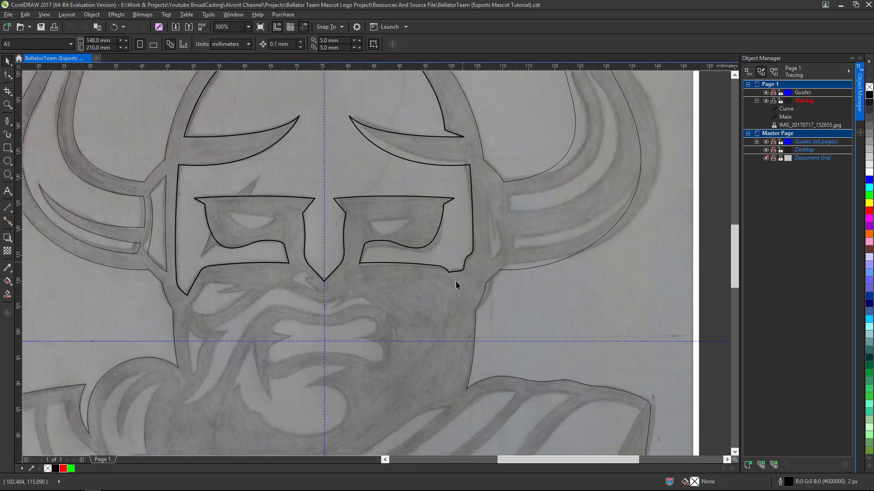
pyautogui.scroll(-2, 457, 285)
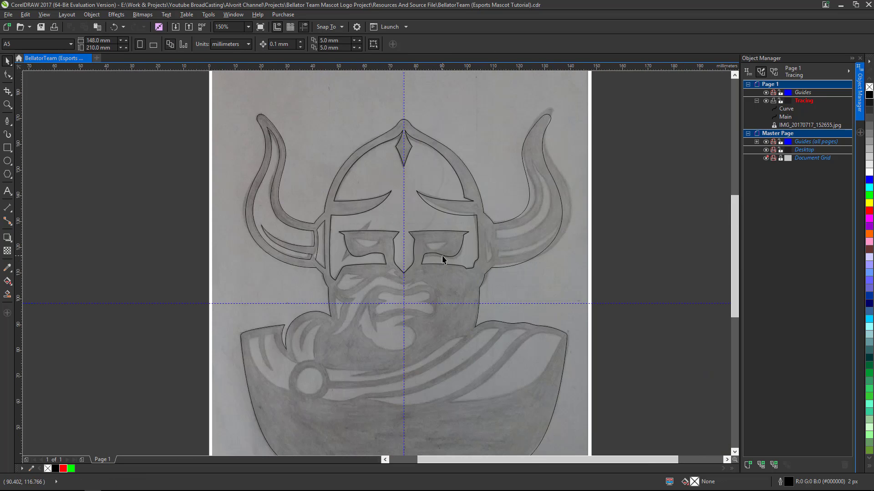
# Step: Select the face-opening curve together with the Main silhouette and subtract the opening from Main using Back minus front
pyautogui.click(419, 177)
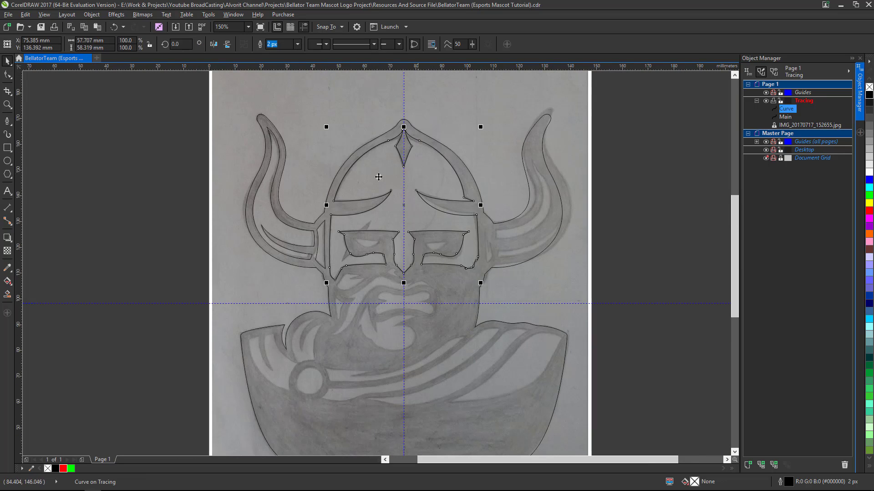
pyautogui.keyDown('shift'); pyautogui.click(517, 243); pyautogui.keyUp('shift')
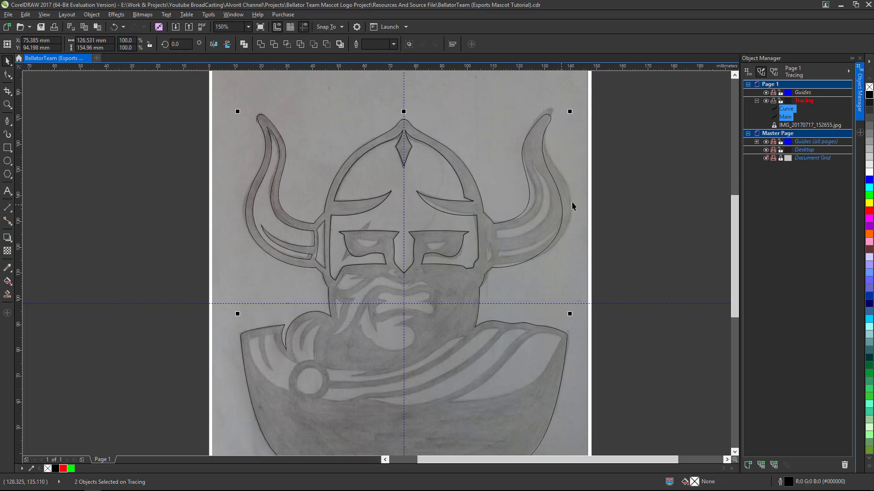
pyautogui.click(332, 45)
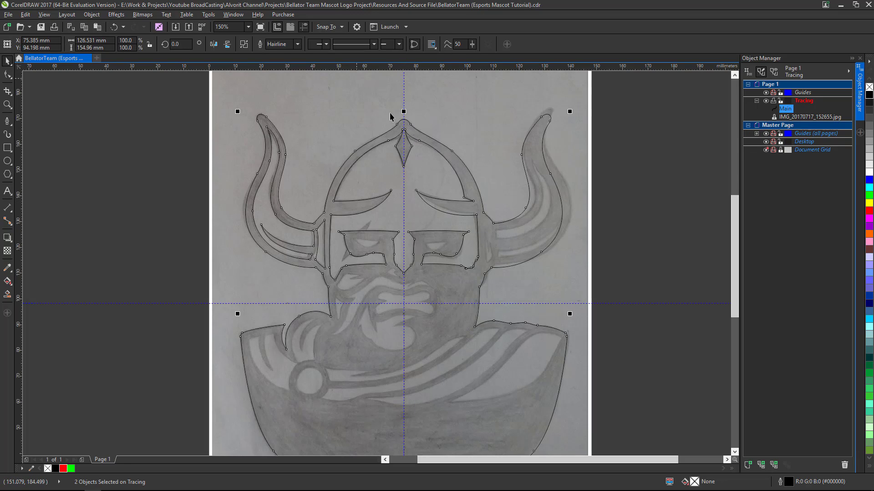
# Step: Fill the Main silhouette black to check the cut-outs, and undo the fill
pyautogui.click(869, 95)
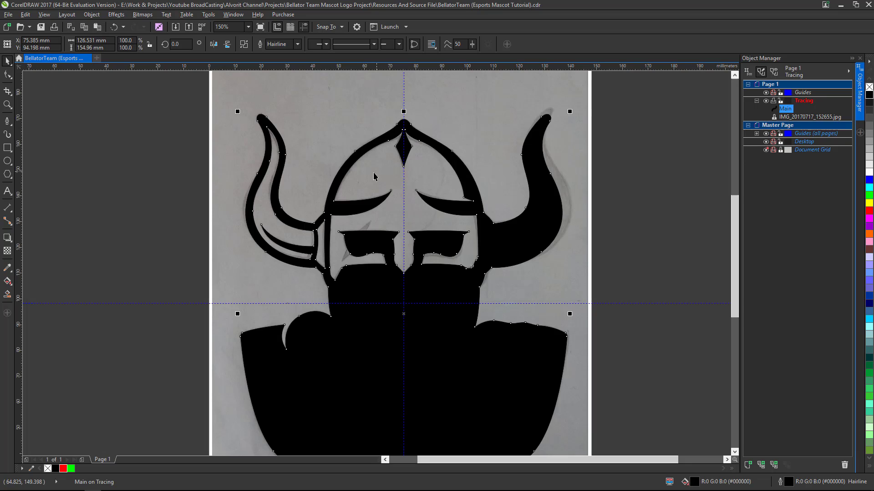
pyautogui.click(641, 286)
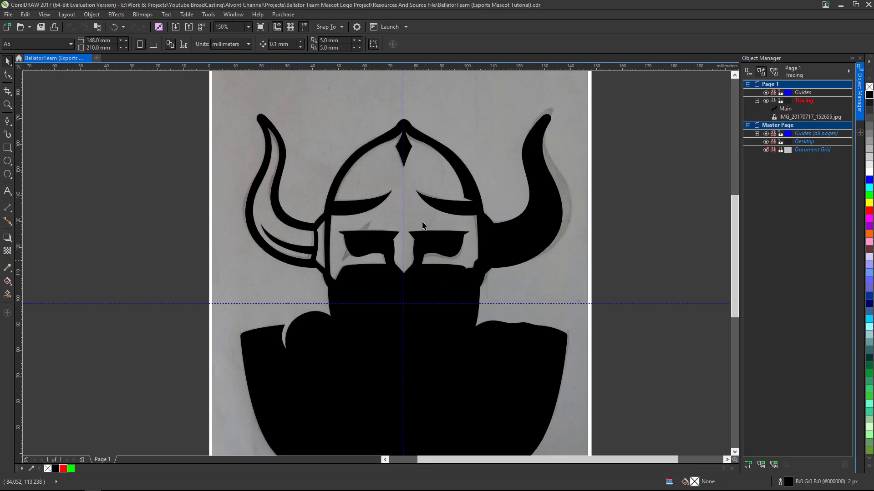
pyautogui.scroll(3, 424, 267)
pyautogui.scroll(-3, 423, 267)
pyautogui.hotkey('ctrl', 'z')
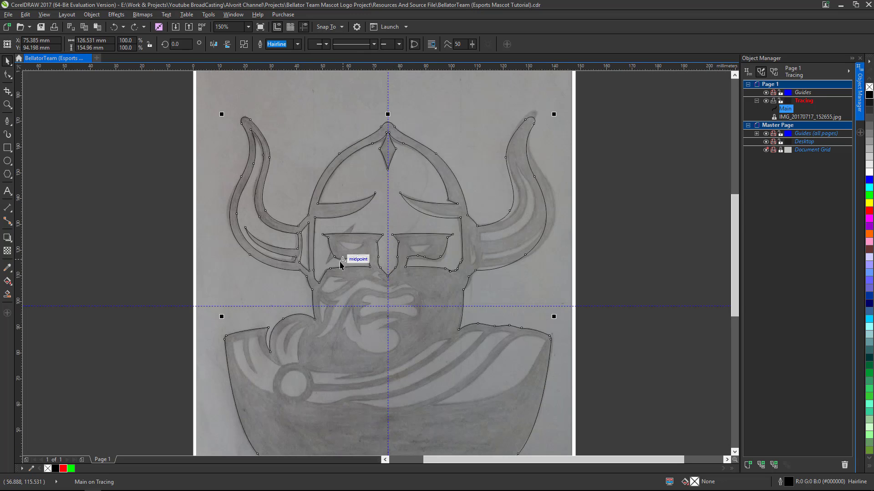
# Step: Draw a closed, slanted scar shape across the left eye, following the sketched spikes above and below it
pyautogui.scroll(3, 318, 269)
pyautogui.scroll(-3, 328, 262)
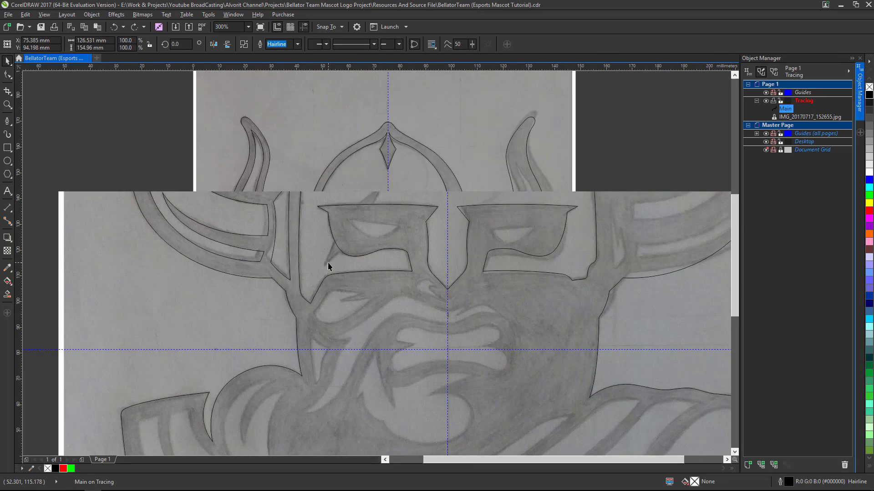
pyautogui.scroll(2, 351, 244)
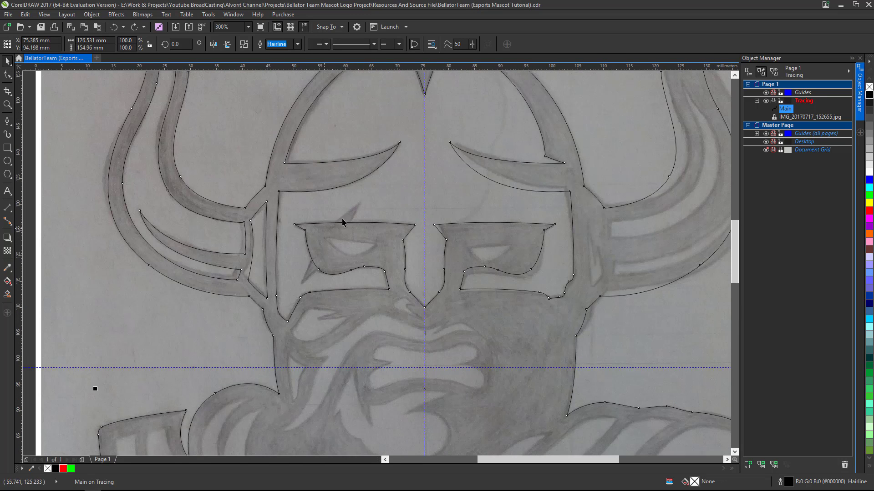
pyautogui.scroll(-2, 359, 328)
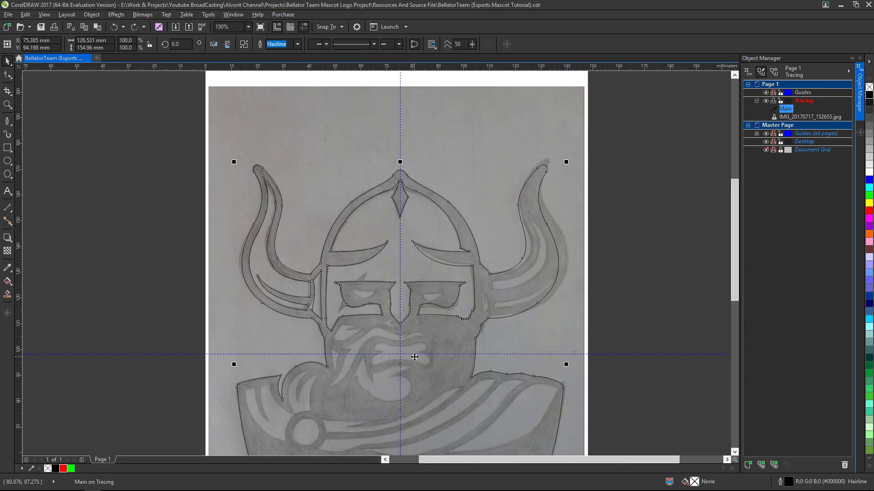
pyautogui.scroll(-1, 395, 335)
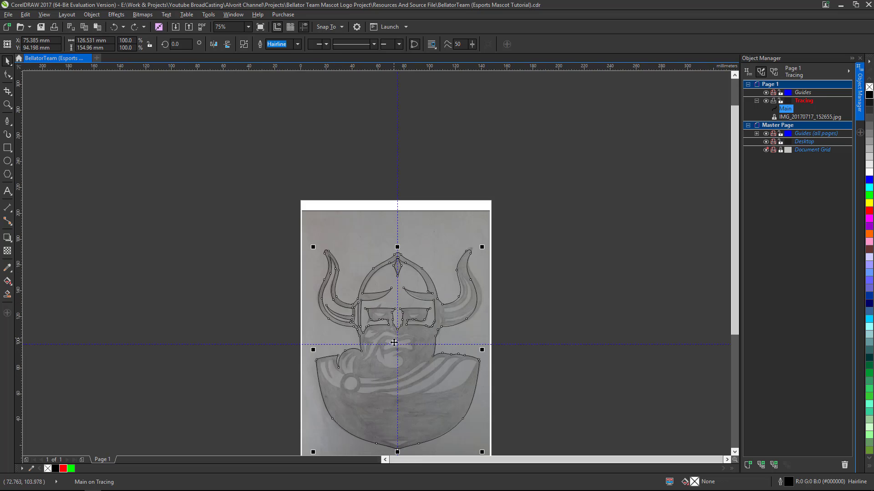
pyautogui.scroll(3, 382, 358)
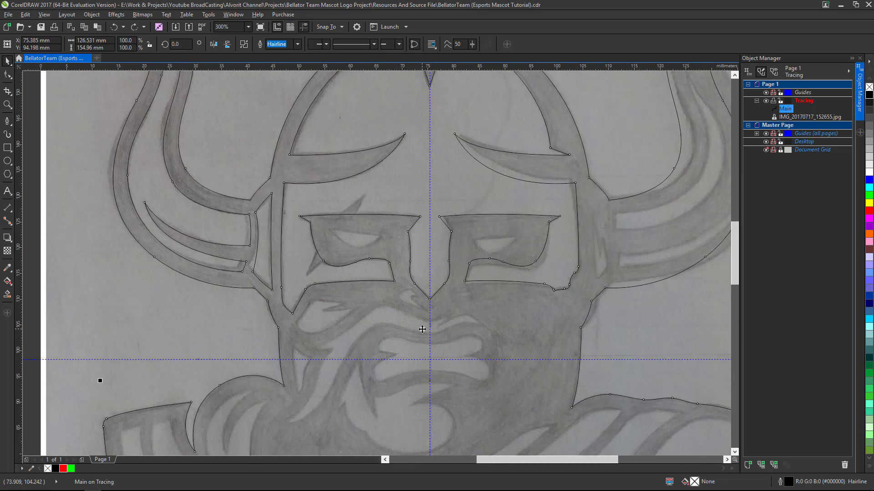
pyautogui.press('F5')
pyautogui.scroll(1, 326, 230)
pyautogui.moveTo(333, 227)
pyautogui.mouseDown()
pyautogui.moveTo(361, 201)
pyautogui.moveTo(334, 226)
pyautogui.mouseUp()
pyautogui.scroll(-1, 351, 221)
# Step: Select the scar curve together with the Main silhouette and merge the scar into the left eye area
pyautogui.hotkey('ctrl', 'a')
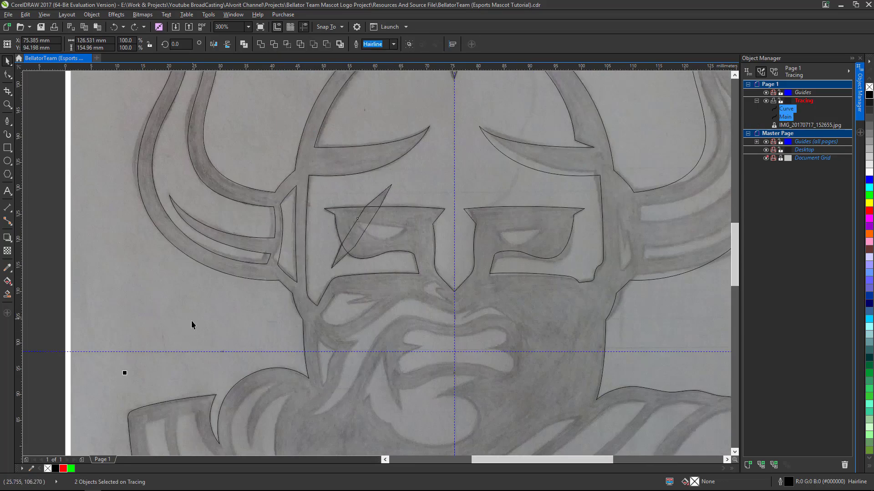
pyautogui.scroll(2, 355, 248)
pyautogui.scroll(-1, 316, 167)
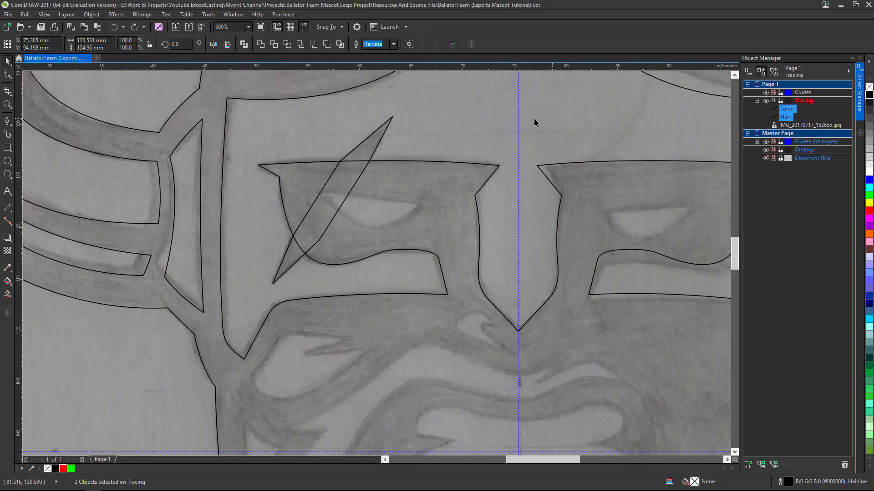
pyautogui.scroll(-1, 300, 150)
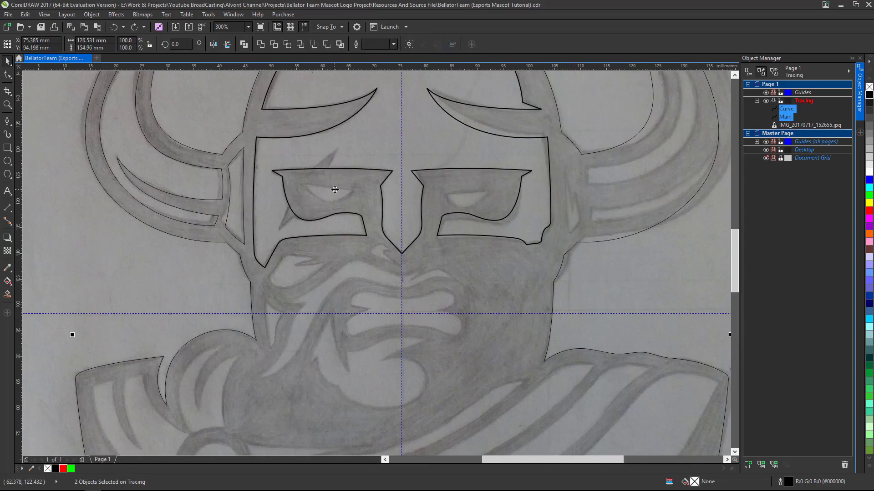
# Step: Draw a closed Pen tool curve around the notched highlight on the left cheek below the eye
pyautogui.scroll(-1, 334, 189)
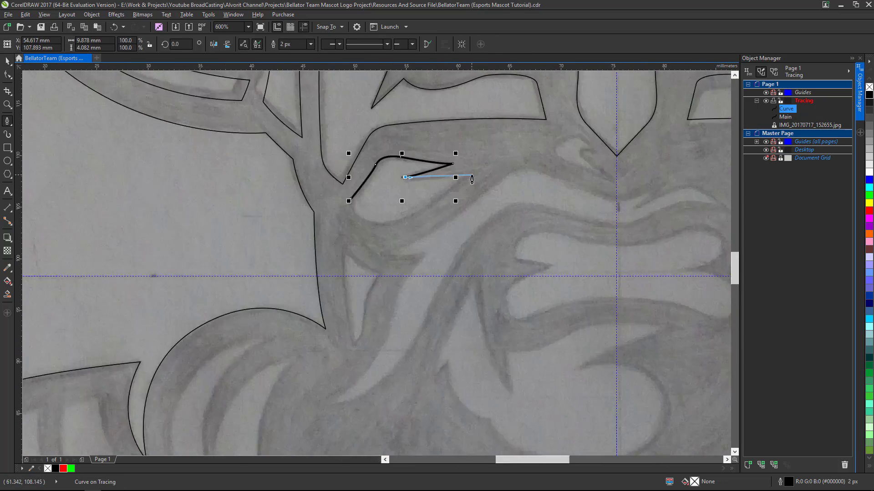
pyautogui.click(478, 169)
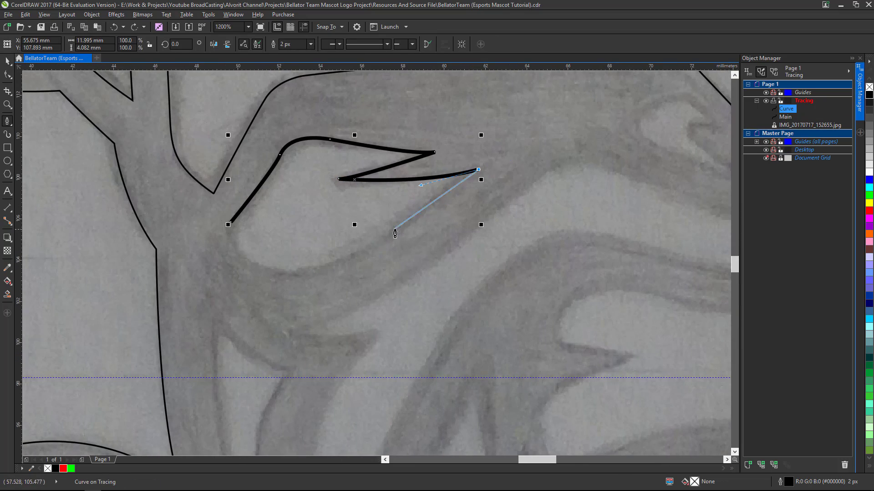
pyautogui.moveTo(395, 233); pyautogui.dragTo(395, 232)
pyautogui.scroll(-2, 314, 210)
pyautogui.scroll(2, 403, 179)
# Step: Draw a closed Pen tool curve around the small hooked nose highlight beside the centre guideline
pyautogui.click(482, 261)
pyautogui.click(365, 207)
pyautogui.moveTo(439, 196); pyautogui.dragTo(409, 203)
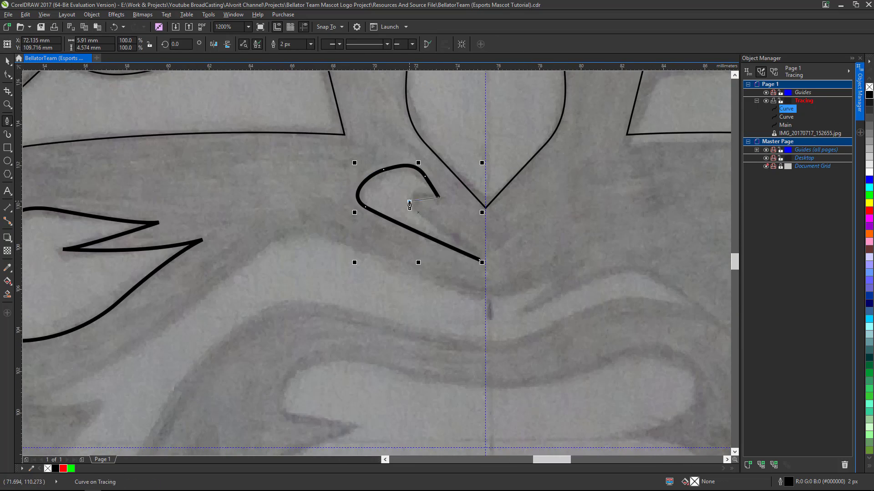
pyautogui.click(482, 261)
pyautogui.scroll(1, 364, 182)
pyautogui.scroll(-1, 443, 217)
pyautogui.scroll(-1, 444, 289)
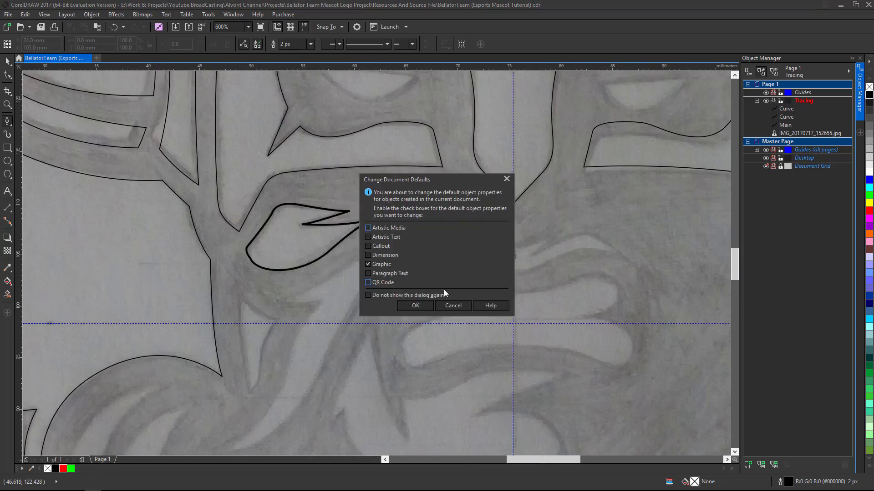
# Step: Draw a closed hairline Pen tool curve around the moustache highlight, from its lower left tail across to the right of the nose
pyautogui.click(453, 305)
pyautogui.click(394, 192)
pyautogui.scroll(1, 455, 218)
pyautogui.moveTo(472, 239); pyautogui.dragTo(509, 218)
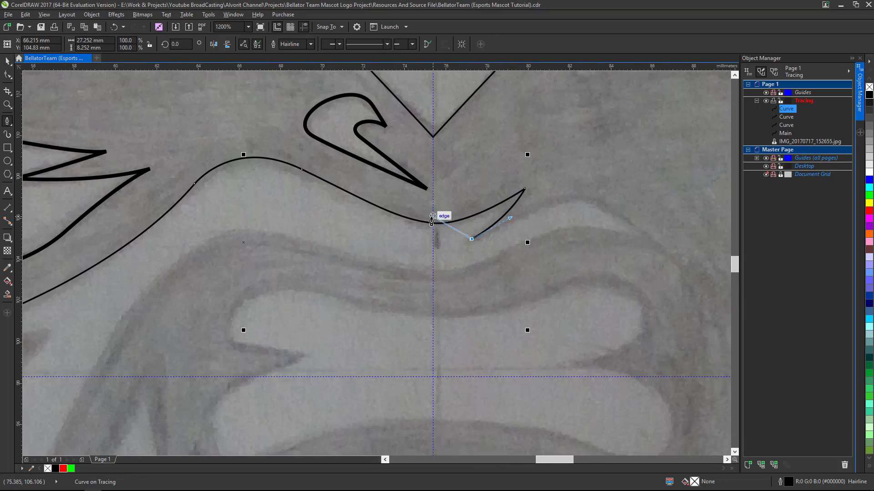
pyautogui.click(432, 221)
pyautogui.click(624, 248)
pyautogui.scroll(-1, 500, 273)
pyautogui.click(413, 282)
pyautogui.moveTo(396, 314)
pyautogui.mouseDown()
pyautogui.moveTo(380, 345)
pyautogui.moveTo(360, 313)
pyautogui.mouseUp()
pyautogui.click(285, 408)
pyautogui.click(394, 276)
pyautogui.click(348, 254)
# Step: Reshape the inner edge of the moustache curve's left tail to follow the sketch using the Shape tool
pyautogui.press('F10')
pyautogui.scroll(1, 303, 410)
pyautogui.moveTo(400, 362); pyautogui.dragTo(400, 368)
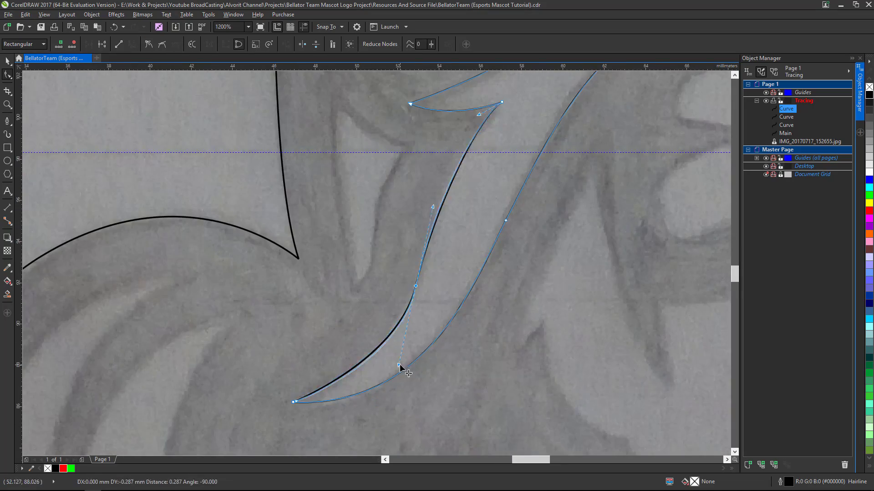
pyautogui.scroll(-2, 410, 224)
pyautogui.scroll(2, 542, 225)
# Step: Adjust the node handles on the moustache's lower edge at the centre guideline for a smooth curve, and finish node editing
pyautogui.scroll(1, 448, 260)
pyautogui.moveTo(427, 260); pyautogui.dragTo(436, 302)
pyautogui.scroll(-2, 521, 259)
pyautogui.scroll(2, 504, 244)
pyautogui.click(321, 300)
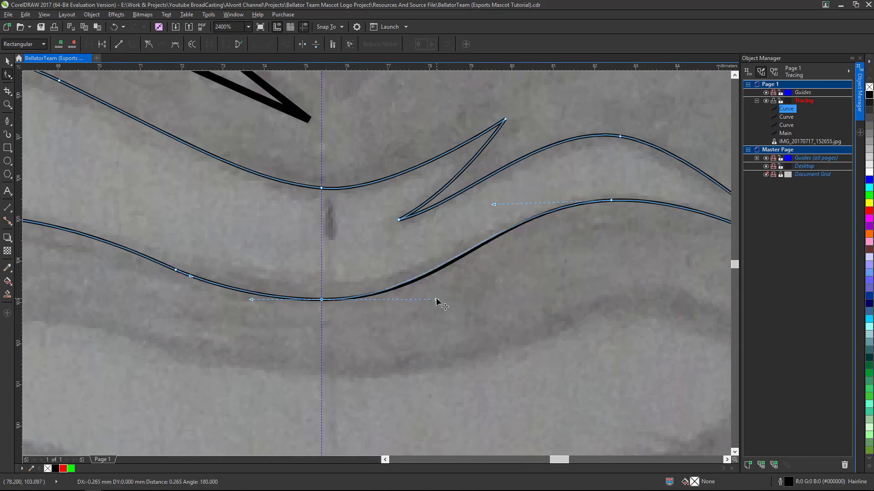
pyautogui.scroll(-2, 477, 211)
pyautogui.scroll(1, 391, 221)
pyautogui.scroll(-1, 390, 221)
pyautogui.press('space')
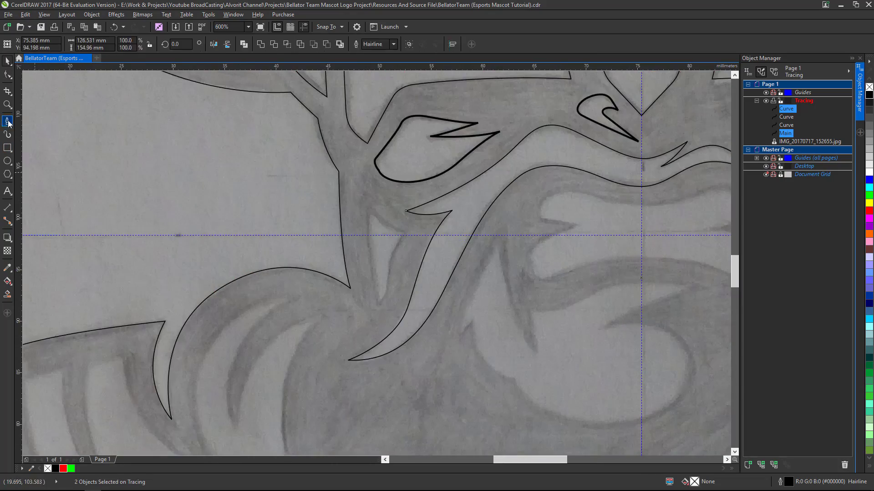
# Step: Draw closed Pen tool curves for the left jaw highlight and the left half of the mouth up to the centre guideline
pyautogui.click(8, 122)
pyautogui.scroll(2, 420, 211)
pyautogui.scroll(-2, 422, 254)
pyautogui.moveTo(489, 277)
pyautogui.mouseDown()
pyautogui.moveTo(505, 286)
pyautogui.moveTo(469, 269)
pyautogui.mouseUp()
pyautogui.click(489, 223)
pyautogui.click(425, 240)
pyautogui.scroll(2, 410, 256)
pyautogui.scroll(-2, 590, 171)
# Step: Draw a closed Pen tool curve around the chin highlight, including the pointed strands beside the mouth and the rounded chin edge
pyautogui.click(394, 316)
pyautogui.click(436, 206)
pyautogui.click(467, 329)
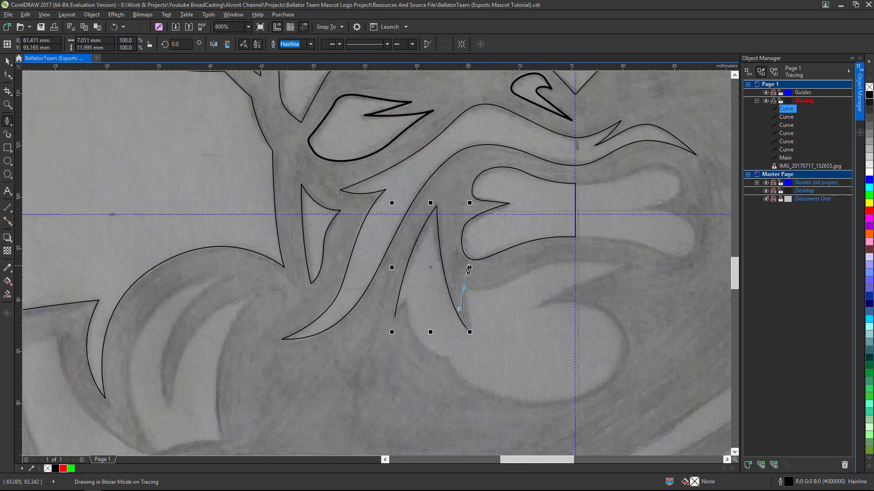
pyautogui.scroll(2, 494, 285)
pyautogui.scroll(-2, 517, 285)
pyautogui.click(304, 278)
pyautogui.click(440, 265)
pyautogui.click(340, 302)
pyautogui.moveTo(426, 343); pyautogui.dragTo(425, 397)
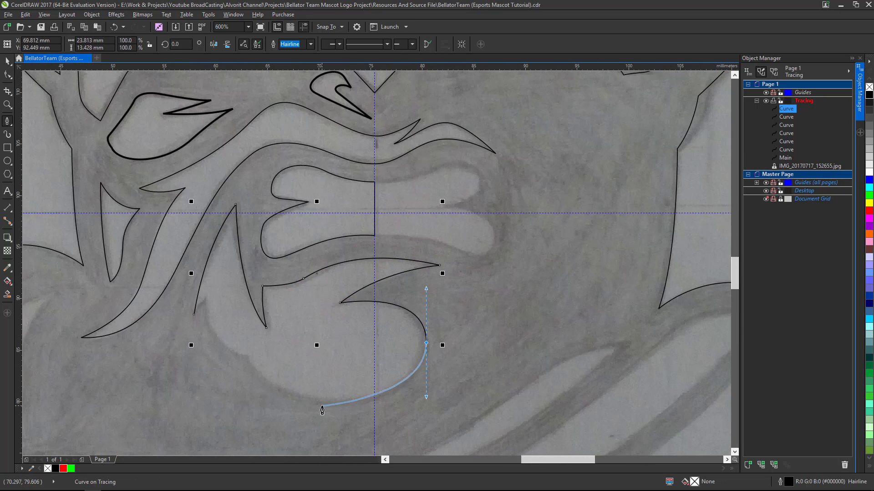
pyautogui.click(322, 409)
pyautogui.click(244, 359)
pyautogui.click(203, 301)
pyautogui.click(194, 314)
# Step: Refine the nodes along the chin curve's left spike and lower edge to match the sketch
pyautogui.press('F10')
pyautogui.scroll(1, 200, 305)
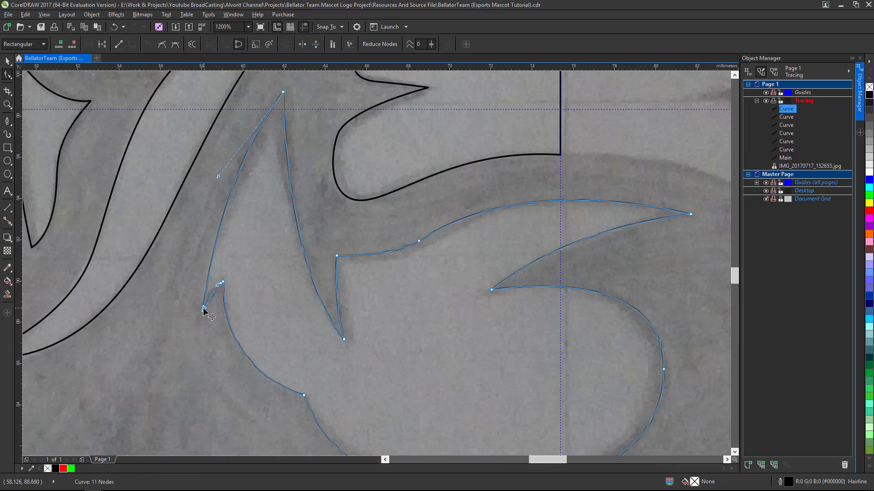
pyautogui.scroll(-2, 203, 310)
pyautogui.scroll(2, 364, 295)
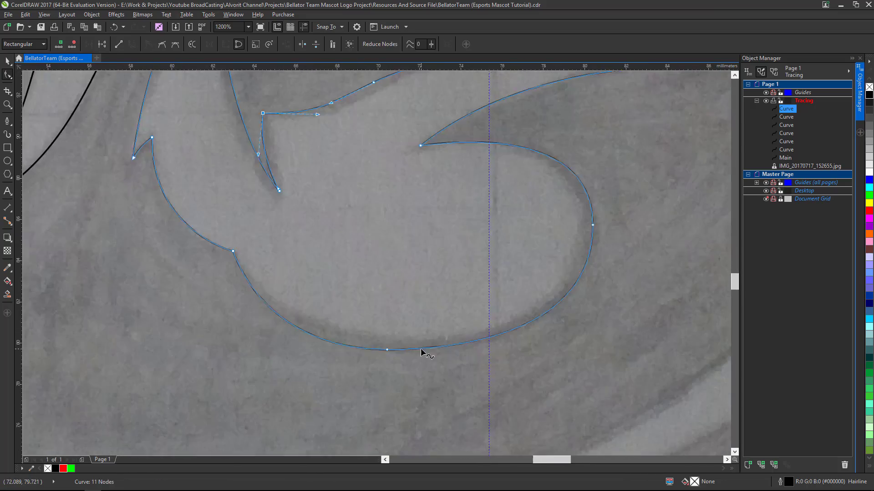
pyautogui.scroll(-2, 421, 350)
# Step: Complete the mouth as one symmetrical curve across the centre guideline and check its smoothed lower edge
pyautogui.click(390, 260)
pyautogui.scroll(3, 391, 320)
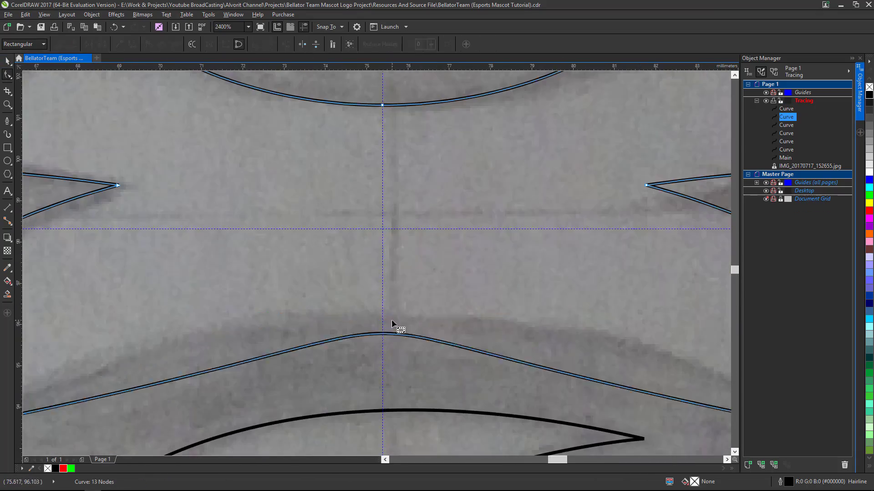
pyautogui.scroll(-2, 391, 319)
pyautogui.scroll(-1, 542, 279)
pyautogui.scroll(1, 367, 328)
# Step: Draw a closed Pen tool curve around the cloth folds above the ring, extending its lower end into the ring
pyautogui.press('F5')
pyautogui.moveTo(367, 328); pyautogui.dragTo(396, 200)
pyautogui.click(405, 179)
pyautogui.moveTo(315, 289)
pyautogui.mouseDown()
pyautogui.moveTo(301, 394)
pyautogui.moveTo(297, 346)
pyautogui.mouseUp()
pyautogui.click(298, 345)
pyautogui.scroll(-1, 297, 350)
# Step: Draw a closed Pen tool curve around the left shoulder cloth panel, ending inside the ring, and check its nodes
pyautogui.scroll(2, 296, 349)
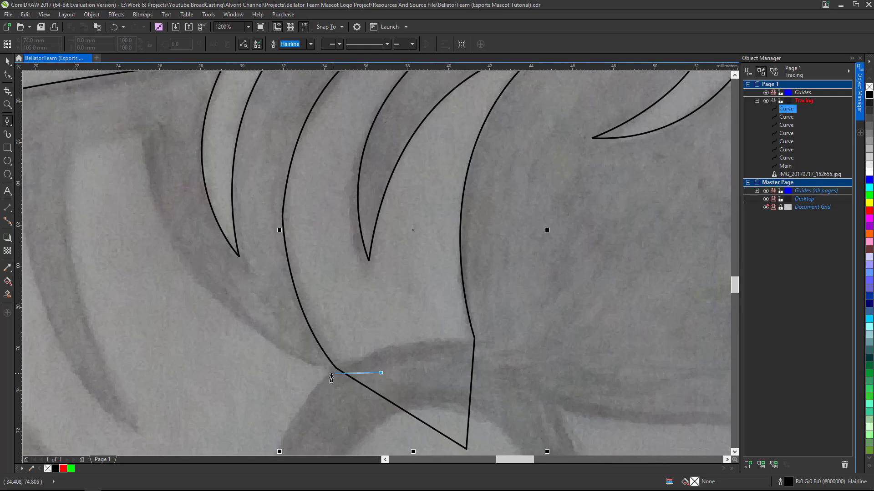
pyautogui.click(241, 322)
pyautogui.scroll(-1, 240, 322)
pyautogui.moveTo(261, 175); pyautogui.dragTo(263, 124)
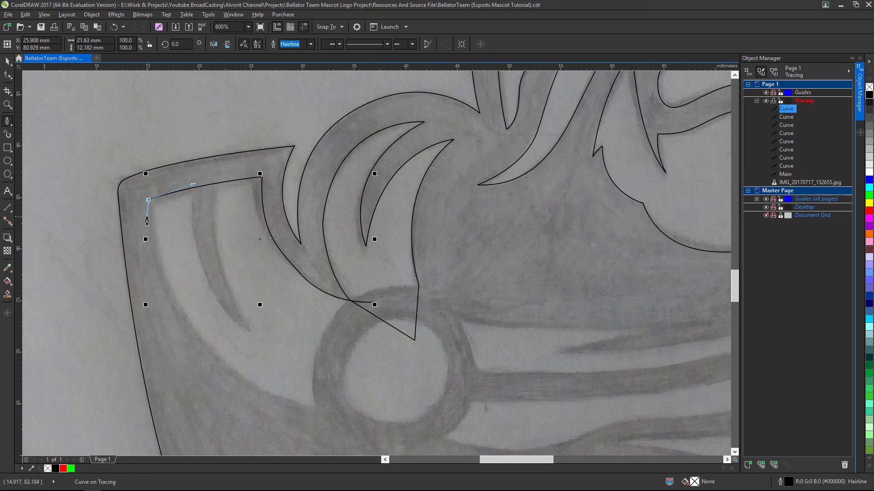
pyautogui.click(320, 407)
pyautogui.press('F10')
pyautogui.scroll(3, 273, 224)
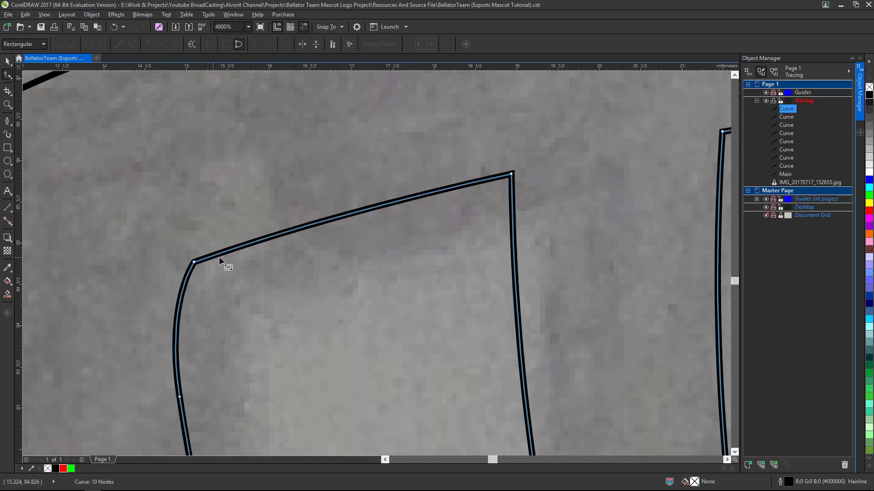
pyautogui.scroll(-4, 220, 256)
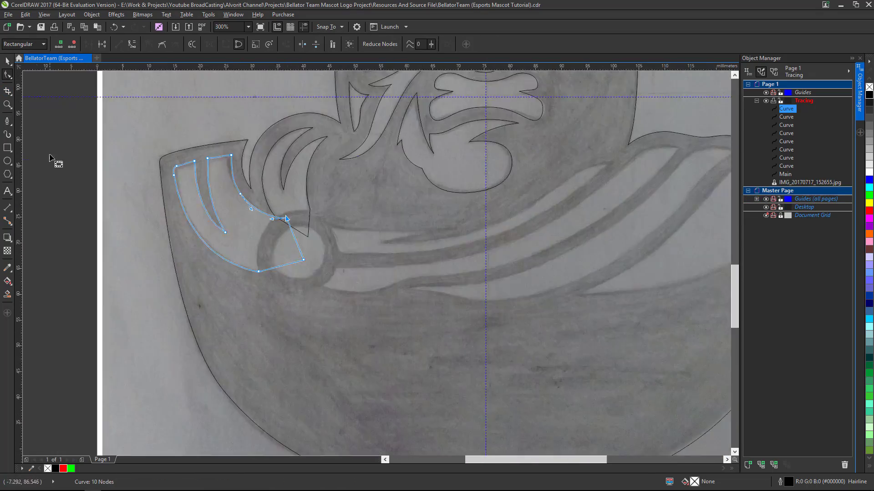
# Step: Draw a closed Pen tool curve around the uppermost cloak fold right of the ring, including its pointed notch
pyautogui.press('F5')
pyautogui.click(206, 214)
pyautogui.moveTo(338, 213); pyautogui.dragTo(444, 210)
pyautogui.scroll(1, 444, 210)
pyautogui.click(269, 227)
pyautogui.click(498, 145)
pyautogui.scroll(-1, 499, 145)
pyautogui.moveTo(372, 226); pyautogui.dragTo(324, 240)
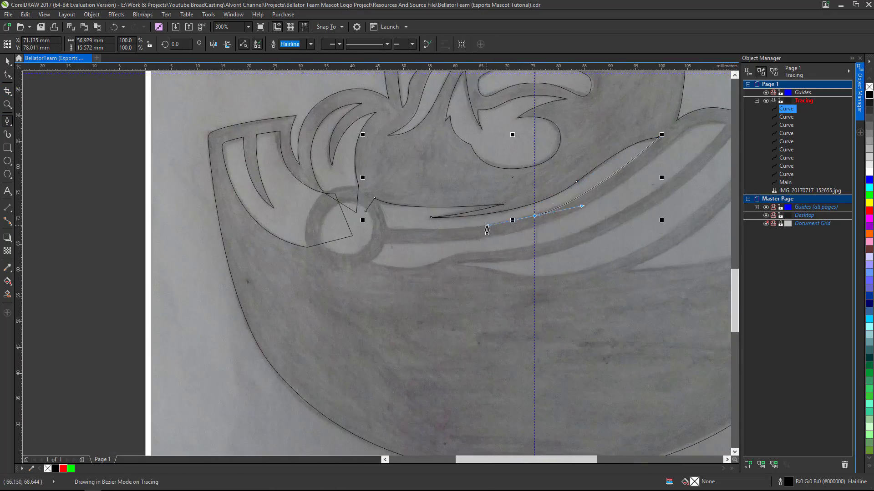
pyautogui.moveTo(487, 230); pyautogui.dragTo(487, 230)
# Step: Draw a closed Pen tool curve around the second cloak fold, from the ring up to the right shoulder
pyautogui.scroll(-1, 405, 250)
pyautogui.scroll(2, 234, 307)
pyautogui.moveTo(643, 198); pyautogui.dragTo(645, 233)
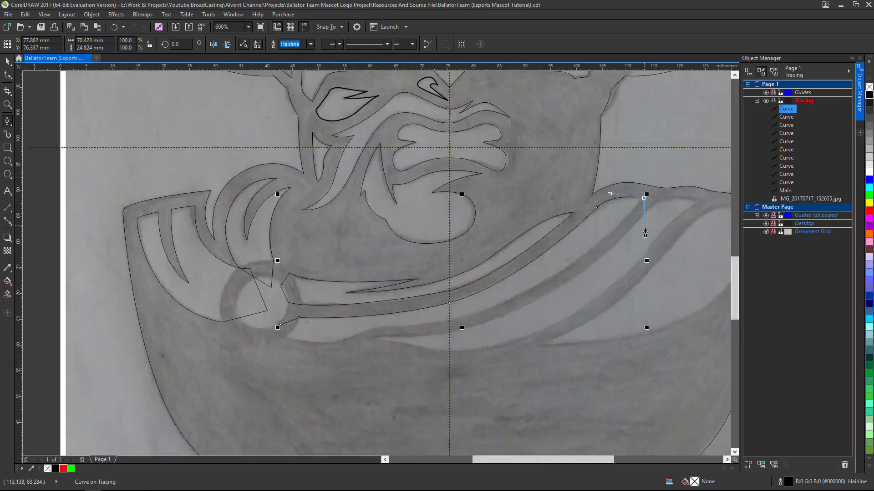
pyautogui.scroll(1, 250, 341)
pyautogui.click(370, 350)
pyautogui.click(417, 347)
# Step: Draw a closed Pen tool curve around the third cloak fold, sweeping from below the centre up to the right shoulder
pyautogui.scroll(-1, 416, 348)
pyautogui.scroll(1, 503, 328)
pyautogui.moveTo(503, 327); pyautogui.dragTo(511, 325)
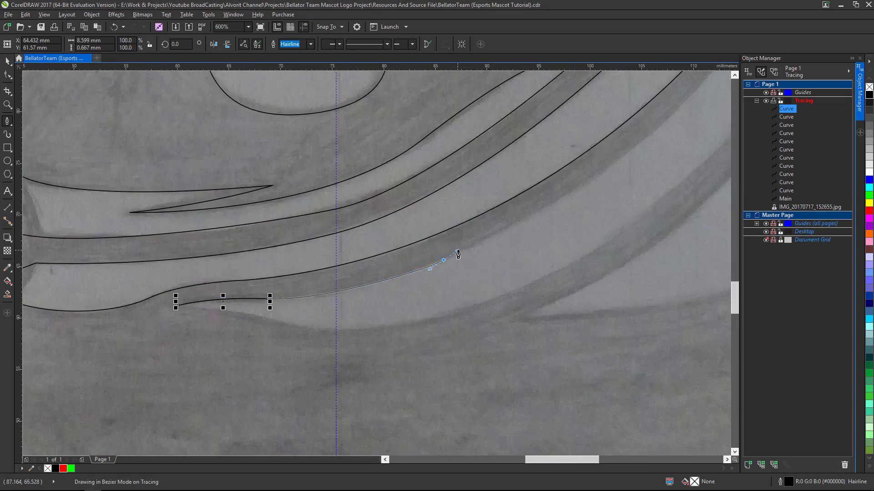
pyautogui.moveTo(458, 254); pyautogui.dragTo(458, 253)
pyautogui.scroll(2, 571, 87)
pyautogui.hscroll(2, 572, 87)
pyautogui.click(489, 253)
pyautogui.moveTo(596, 237); pyautogui.dragTo(692, 254)
pyautogui.moveTo(496, 335); pyautogui.dragTo(496, 337)
pyautogui.scroll(-1, 496, 336)
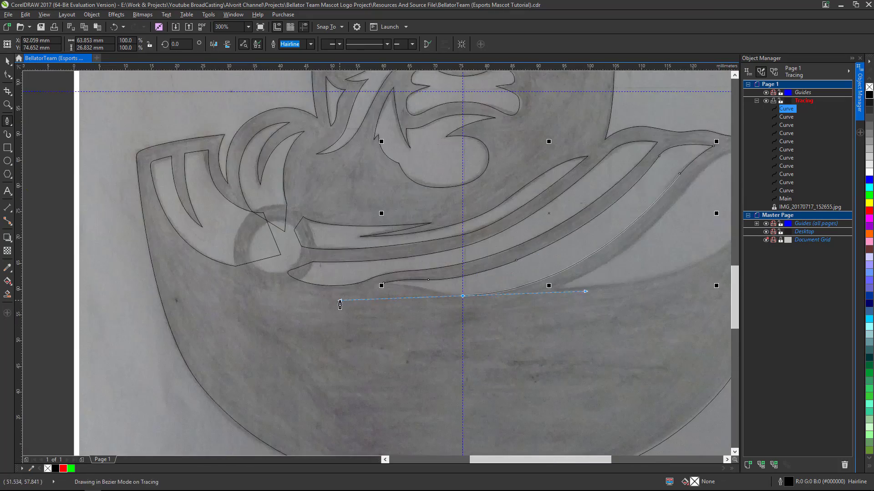
pyautogui.scroll(1, 410, 237)
# Step: Draw a closed five-node Pen tool curve around the rightmost cloak fold and check it with the Shape tool
pyautogui.scroll(-1, 410, 236)
pyautogui.scroll(1, 455, 150)
pyautogui.moveTo(433, 139); pyautogui.dragTo(459, 142)
pyautogui.click(499, 156)
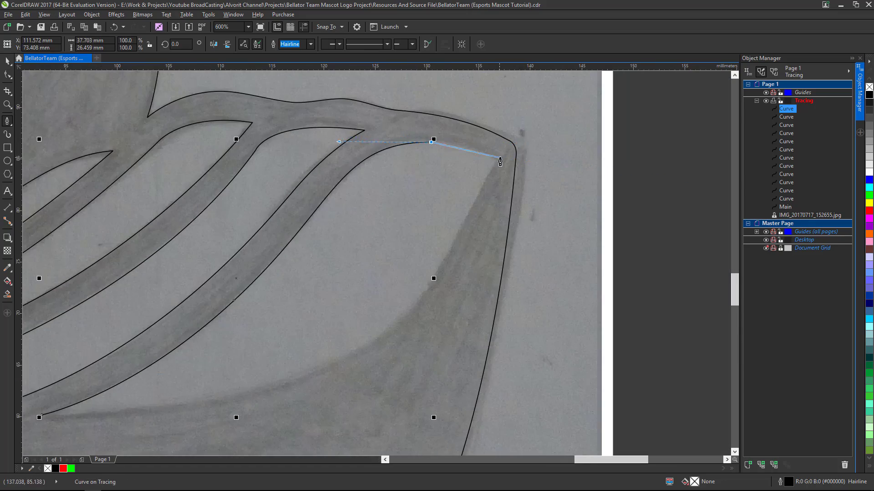
pyautogui.scroll(-1, 499, 155)
pyautogui.scroll(-1, 459, 177)
pyautogui.scroll(1, 460, 178)
pyautogui.press('F10')
pyautogui.scroll(-4, 392, 259)
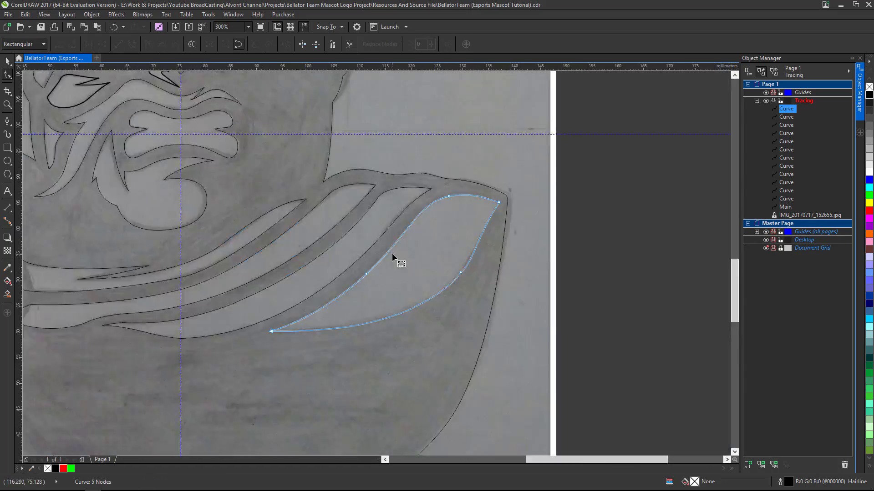
# Step: Add two concentric circles over the cloak ring, and merge the cloak folds into one curve trimmed around the outer circle
pyautogui.press('space')
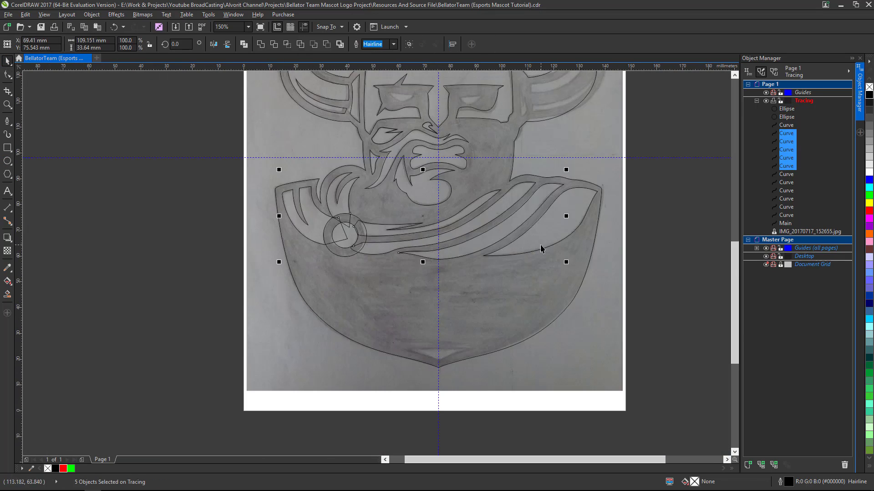
pyautogui.scroll(3, 343, 265)
pyautogui.scroll(-2, 343, 265)
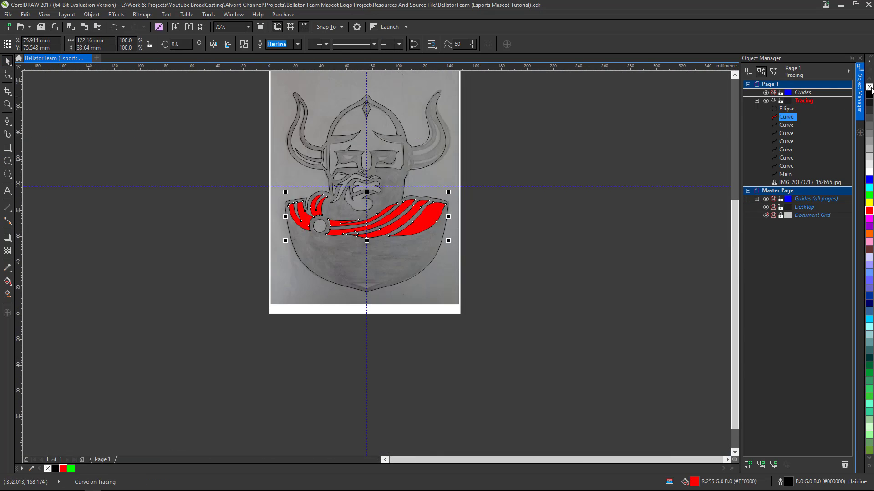
# Step: Draw a closed three-node curve for the left half of the small triangle at the chest's bottom tip, and curve its edges
pyautogui.scroll(4, 423, 364)
pyautogui.click(298, 338)
pyautogui.click(426, 383)
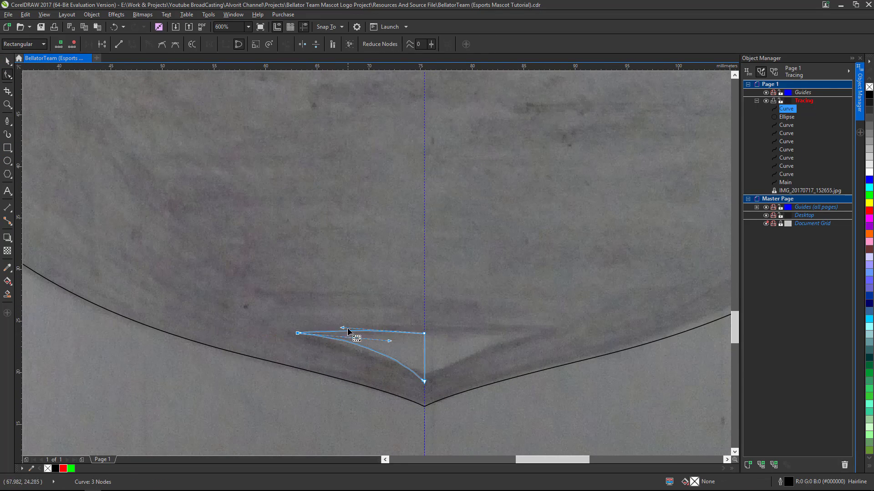
pyautogui.click(298, 338)
# Step: Mirror the half triangle across the centre guideline and cut all the traced highlight shapes out of the Main silhouette
pyautogui.press('space')
pyautogui.scroll(-3, 402, 235)
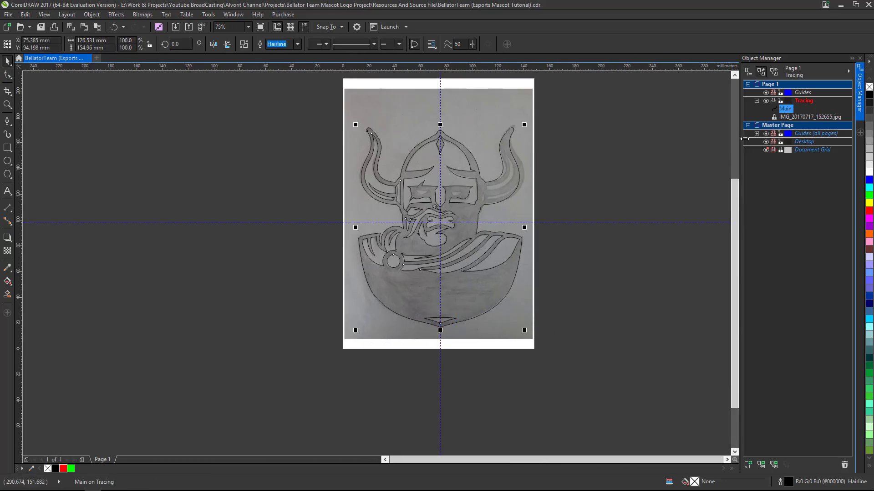
# Step: Trace the highlight band inside the right horn with curved Pen tool segments, from the helmet side up and back along its lower edge
pyautogui.scroll(4, 447, 368)
pyautogui.click(445, 249)
pyautogui.click(445, 312)
pyautogui.moveTo(445, 374); pyautogui.dragTo(447, 369)
pyautogui.scroll(-3, 446, 369)
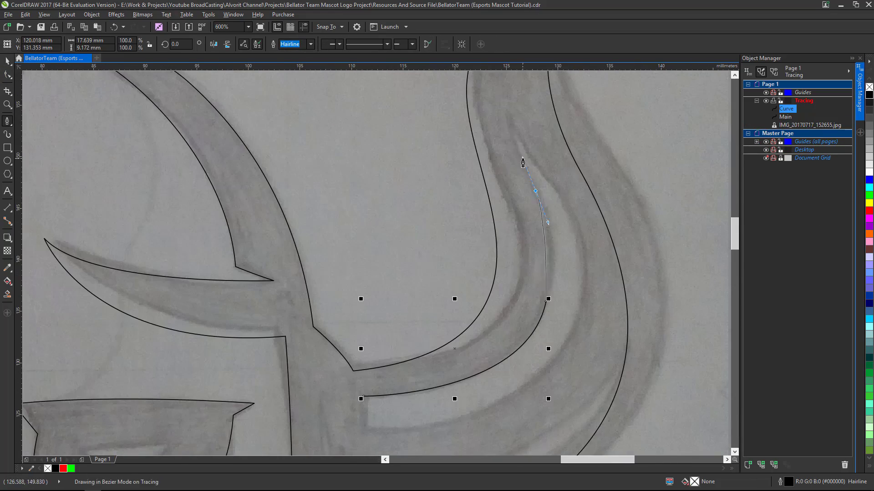
pyautogui.click(509, 116)
pyautogui.moveTo(565, 214); pyautogui.dragTo(594, 249)
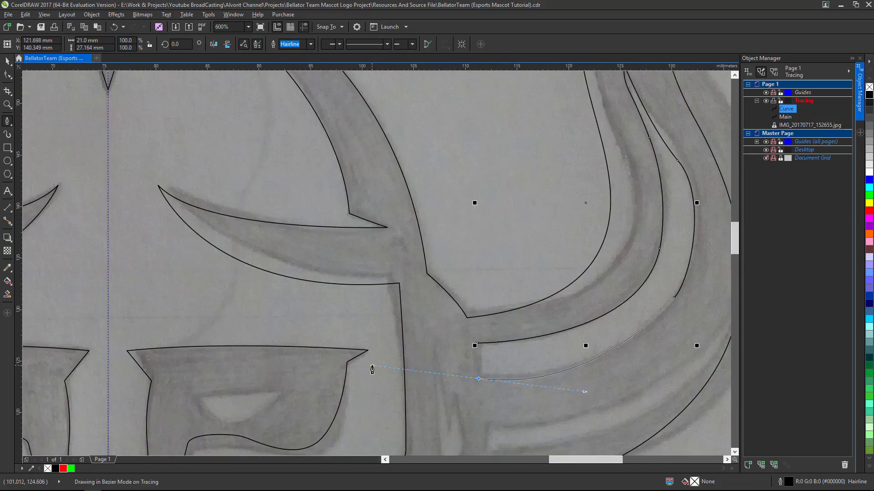
pyautogui.moveTo(448, 267); pyautogui.dragTo(458, 380)
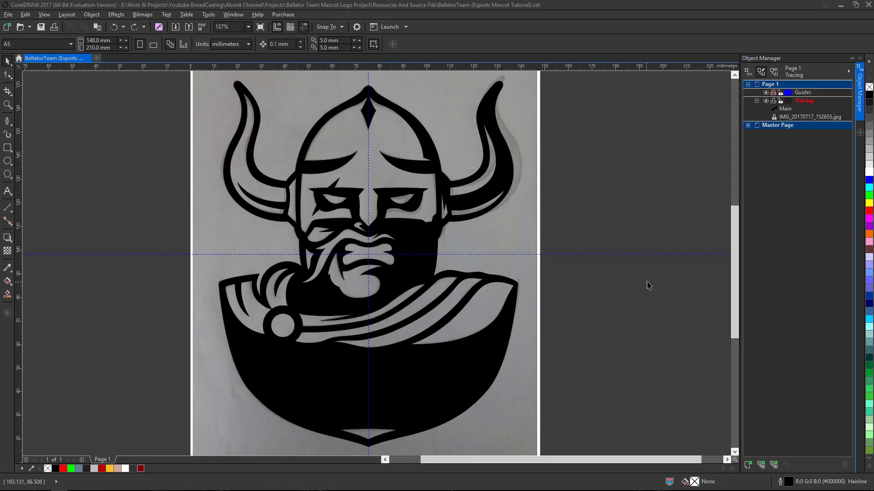
# Step: Unlock the sketch image IMG_20170717_152655.jpg and delete it from the Tracing layer
pyautogui.rightClick(809, 115)
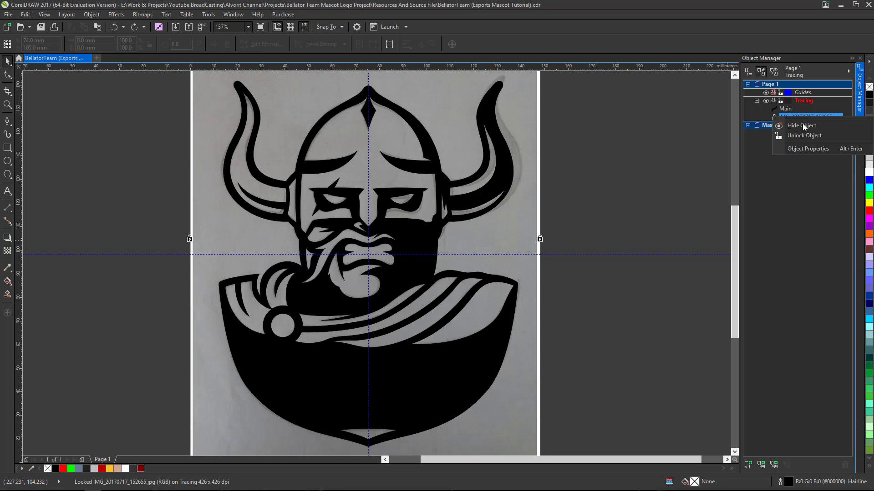
pyautogui.click(798, 134)
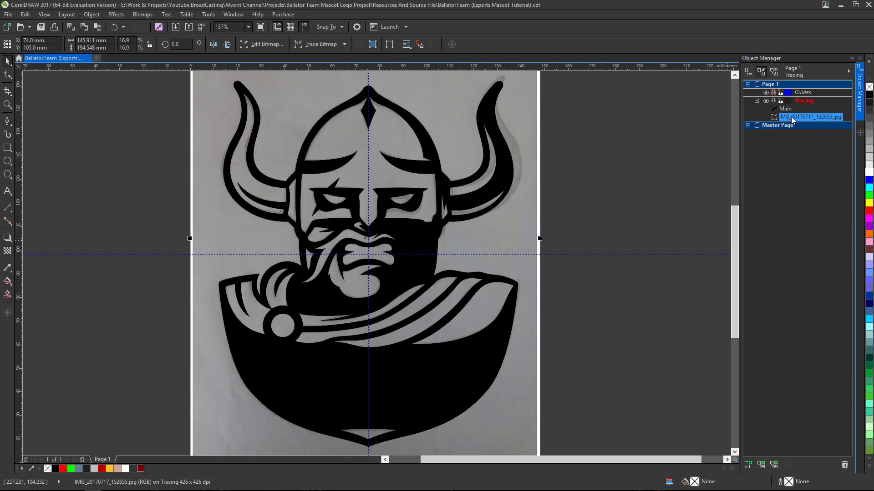
pyautogui.rightClick(792, 119)
pyautogui.click(799, 251)
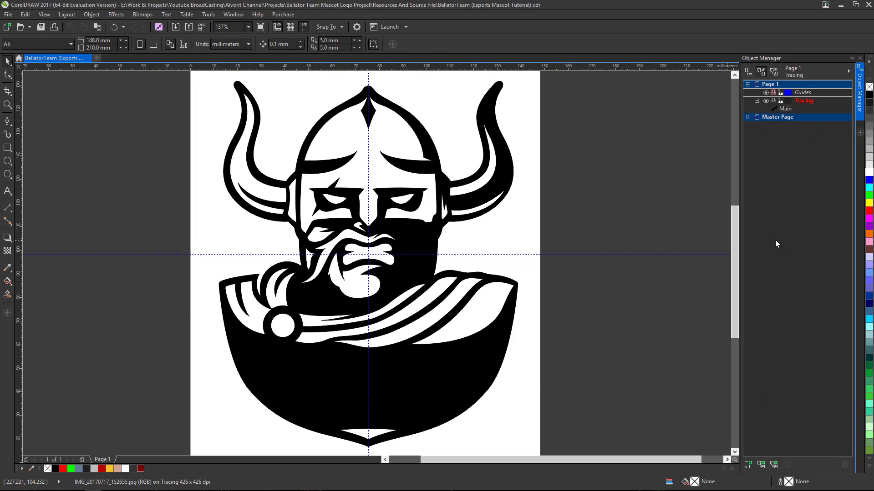
# Step: Add a new layer named Color and arrange it directly below the Tracing layer
pyautogui.click(793, 109)
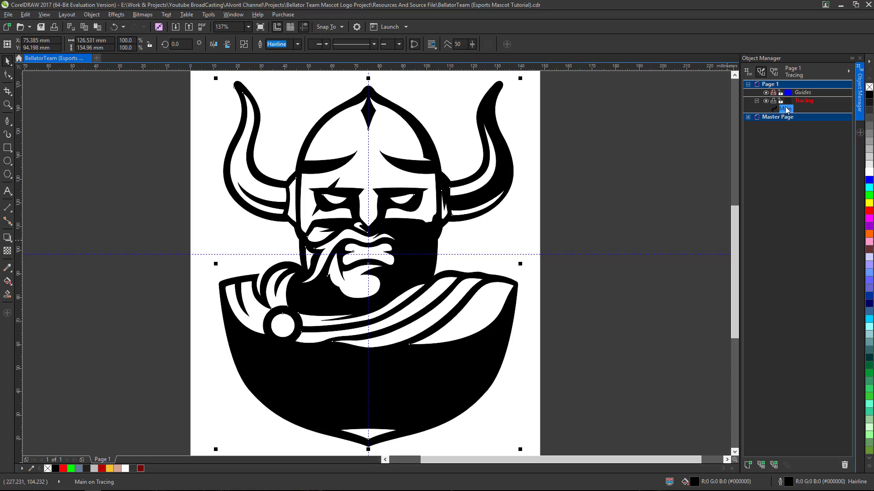
pyautogui.click(748, 465)
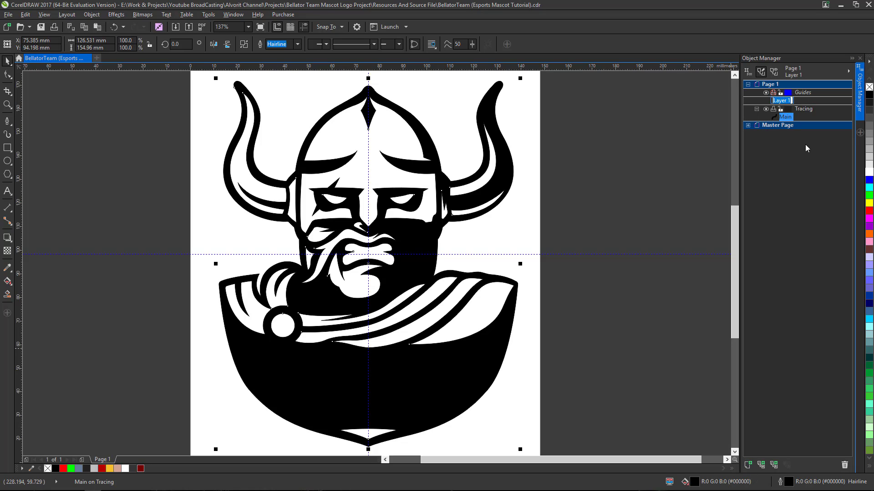
pyautogui.write('Color')
pyautogui.press('Return')
pyautogui.click(802, 109)
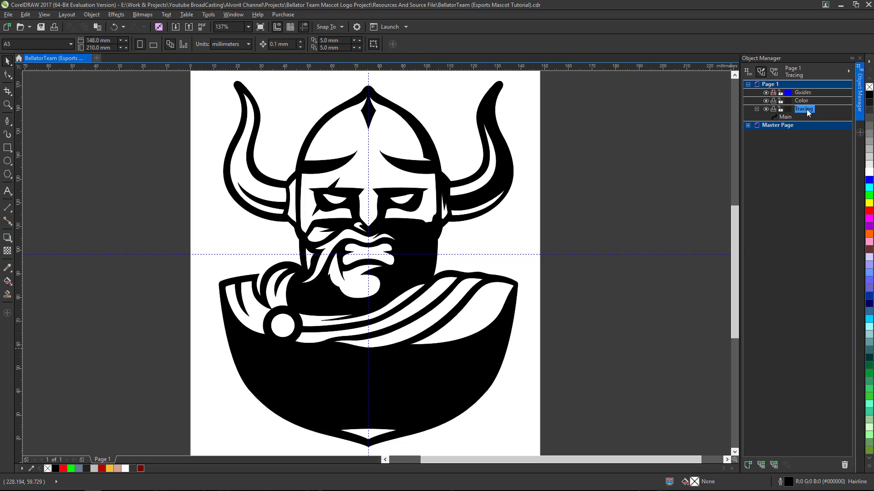
pyautogui.moveTo(803, 111); pyautogui.dragTo(803, 99)
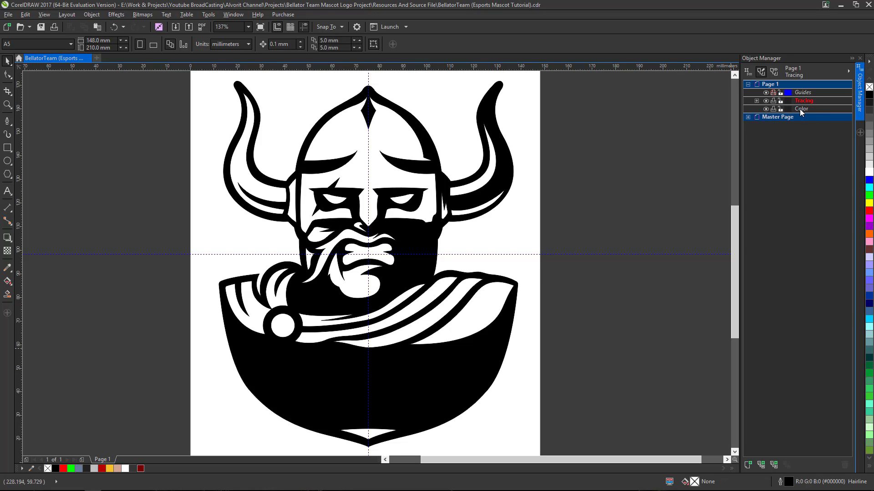
pyautogui.click(799, 109)
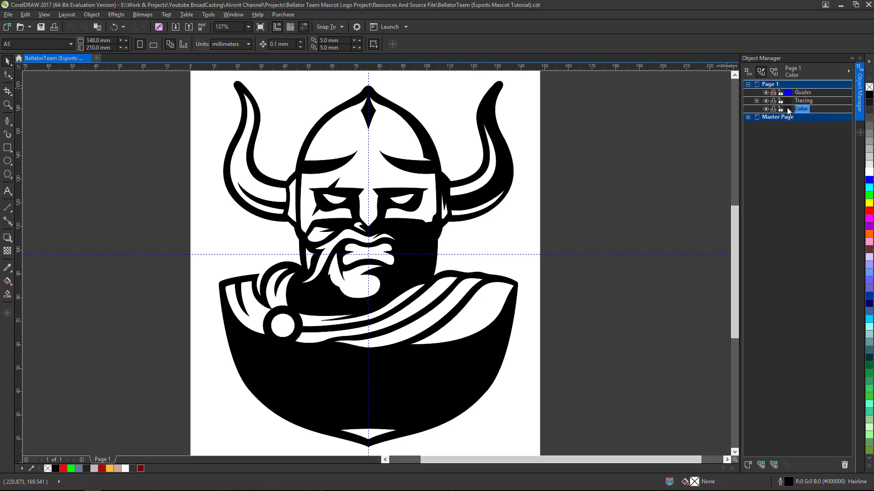
# Step: Remove the black fill from the Main silhouette on the Tracing layer, keeping only its outline
pyautogui.click(756, 101)
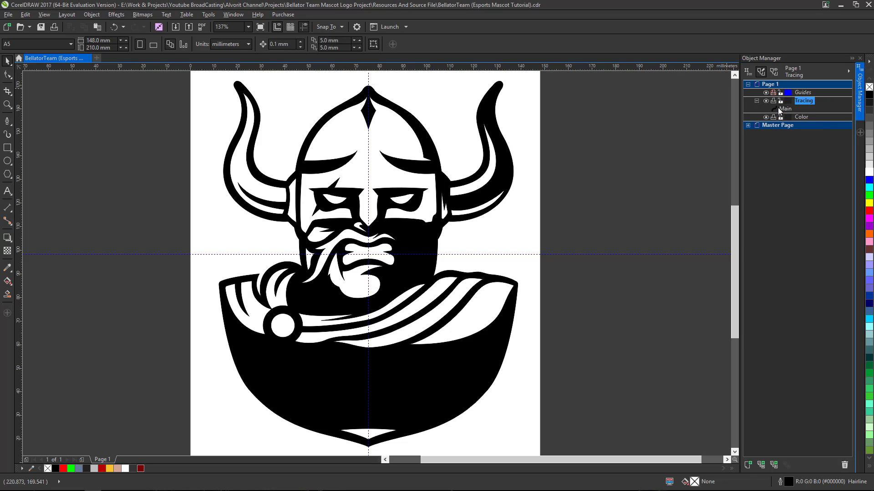
pyautogui.click(783, 108)
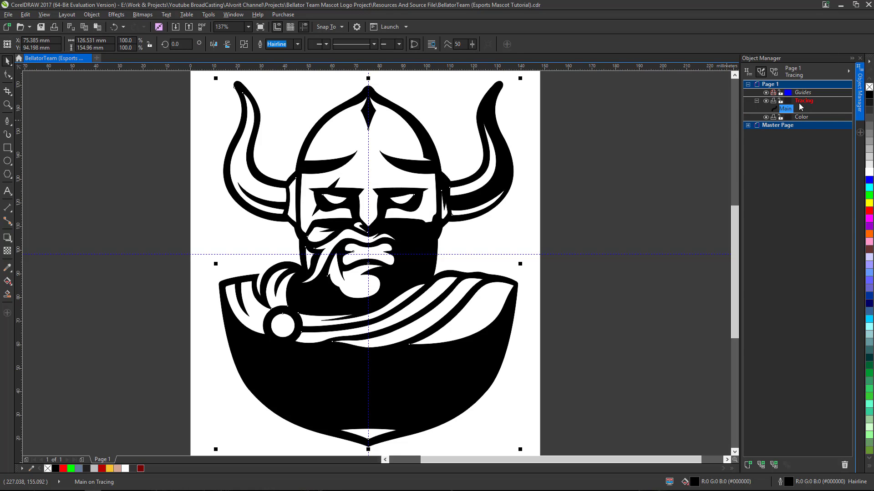
pyautogui.click(869, 87)
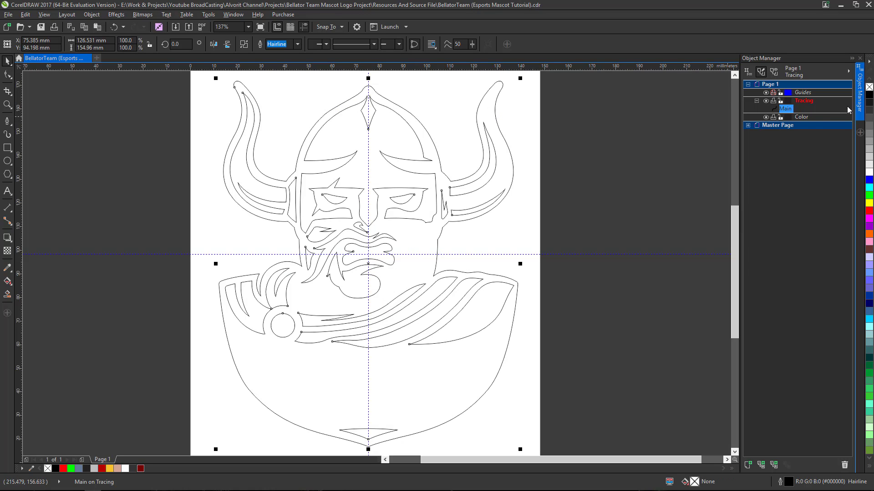
# Step: Lock the Tracing layer and make the Color layer active
pyautogui.click(779, 102)
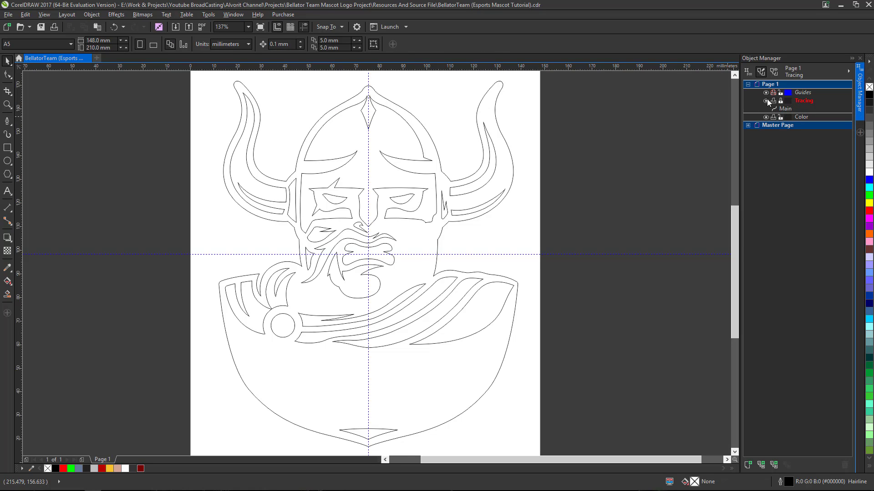
pyautogui.click(757, 100)
pyautogui.click(799, 109)
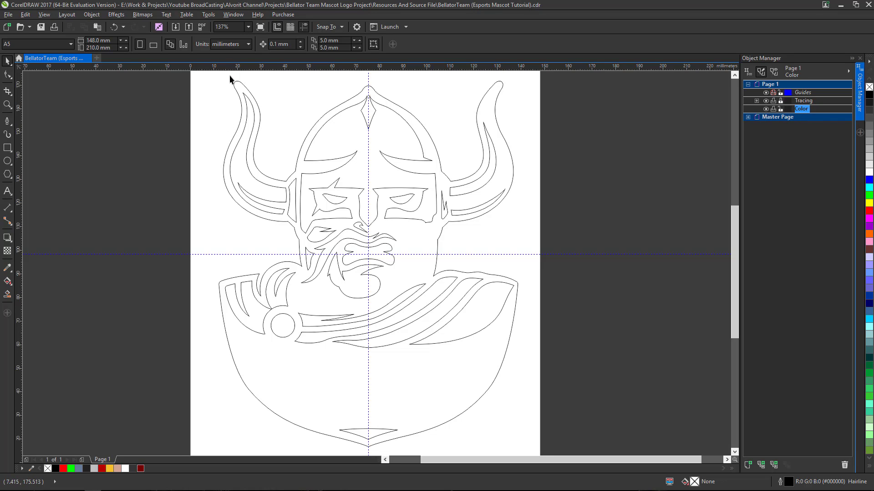
# Step: Start a straight-segment Pen tool curve at the left horn's tip and run it down within the thickness of the horn's outer outline
pyautogui.scroll(2, 219, 81)
pyautogui.scroll(-4, 293, 172)
pyautogui.scroll(4, 283, 206)
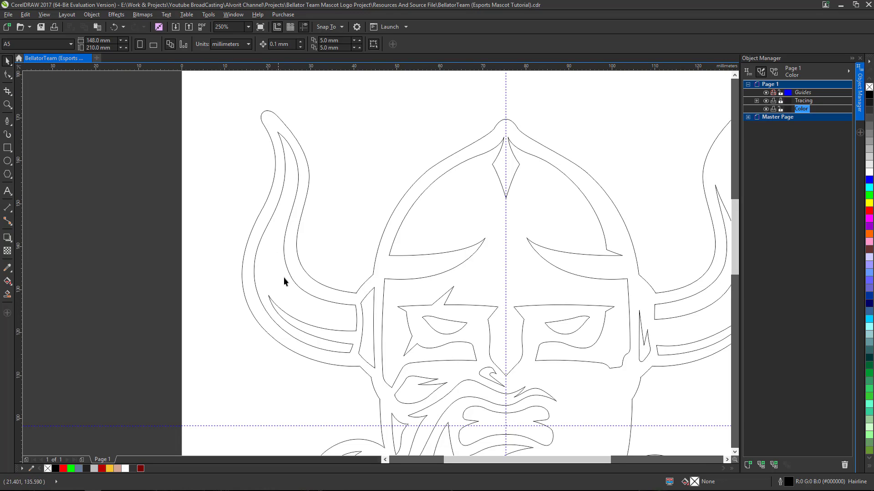
pyautogui.click(12, 119)
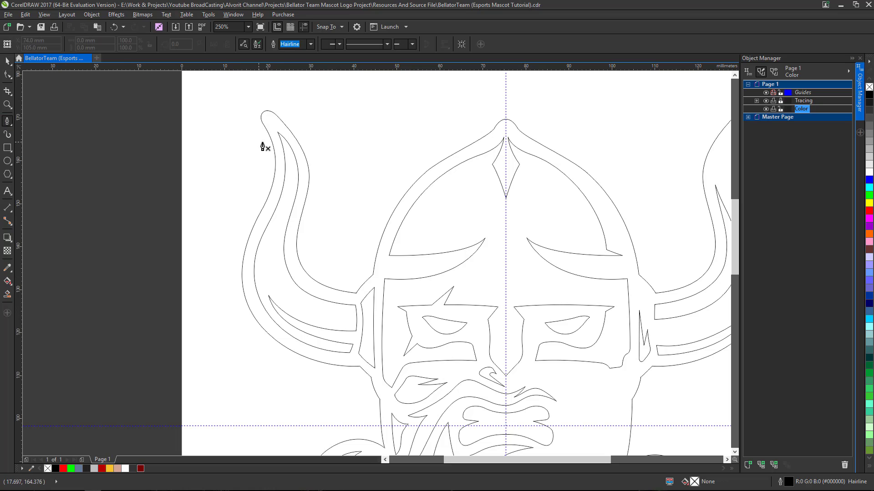
pyautogui.scroll(2, 282, 138)
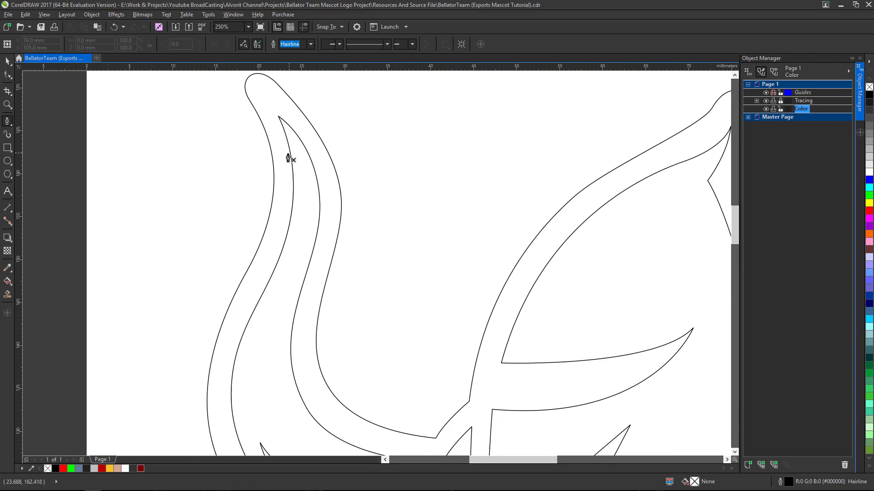
pyautogui.scroll(-2, 292, 146)
pyautogui.scroll(2, 296, 152)
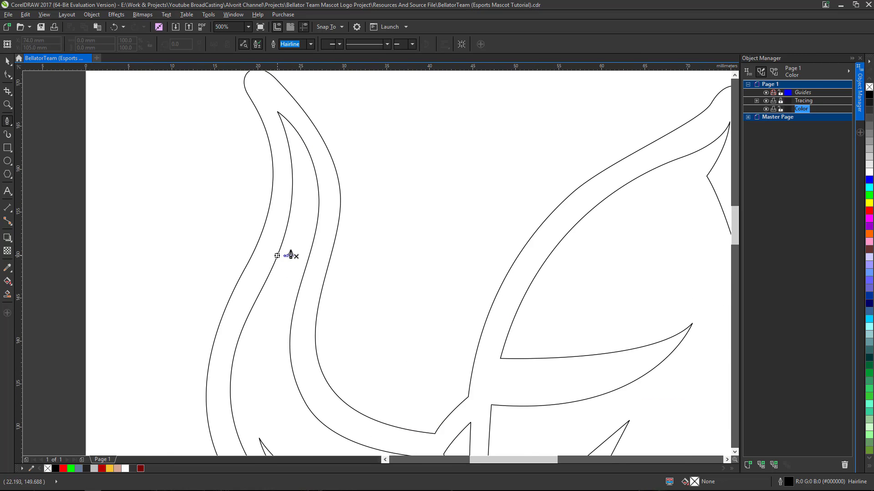
pyautogui.scroll(-2, 255, 301)
pyautogui.scroll(2, 262, 305)
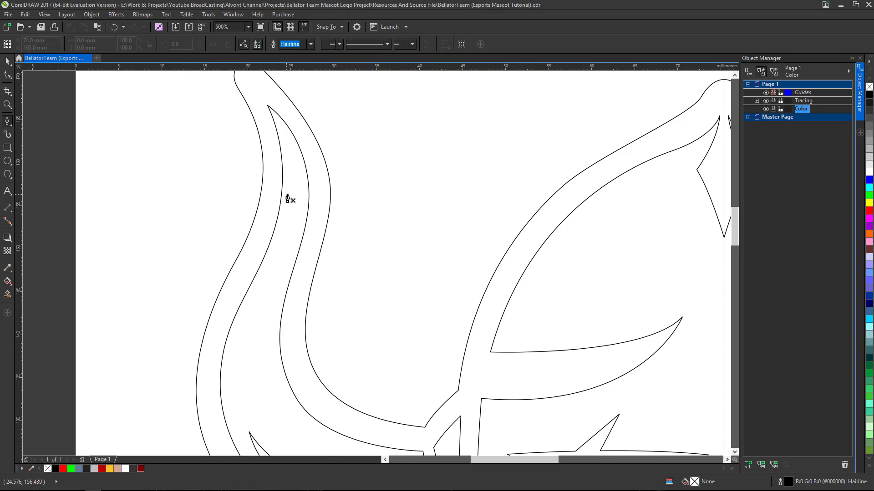
pyautogui.scroll(-2, 278, 194)
pyautogui.scroll(2, 289, 178)
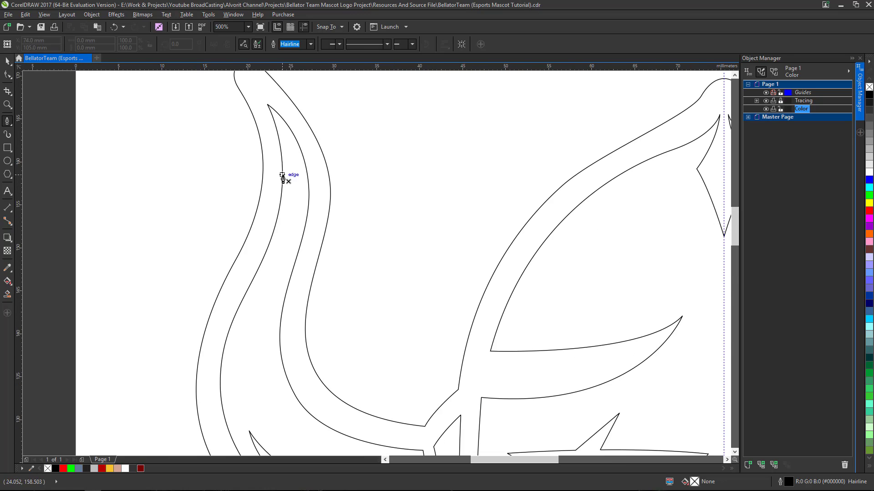
pyautogui.scroll(-2, 282, 178)
pyautogui.scroll(2, 297, 185)
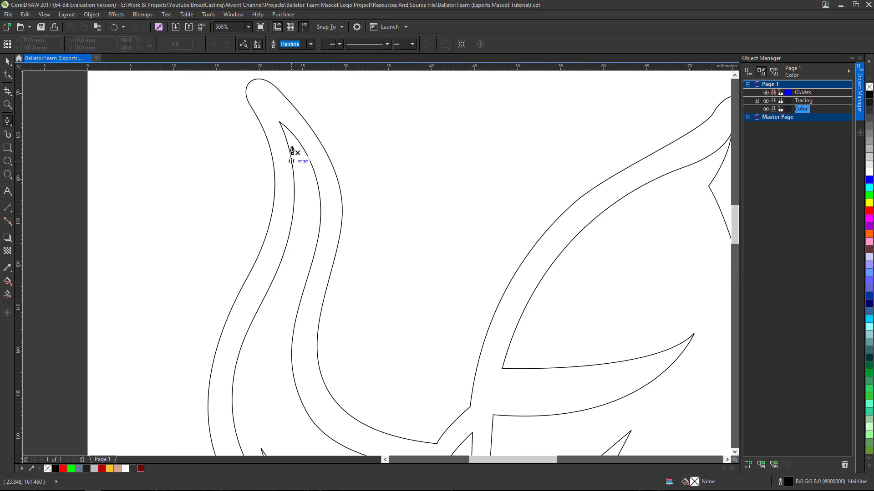
pyautogui.click(274, 105)
pyautogui.click(269, 122)
pyautogui.click(278, 148)
pyautogui.click(279, 166)
pyautogui.click(280, 199)
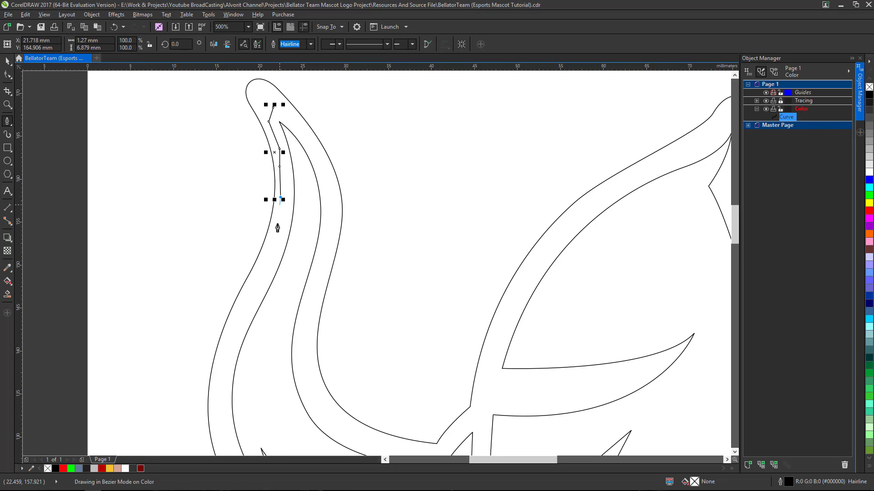
pyautogui.click(269, 241)
pyautogui.click(238, 319)
# Step: Continue the curve around the left horn's lower bend to the bottom corner of its base, staying within the outline's thickness
pyautogui.scroll(-1, 239, 320)
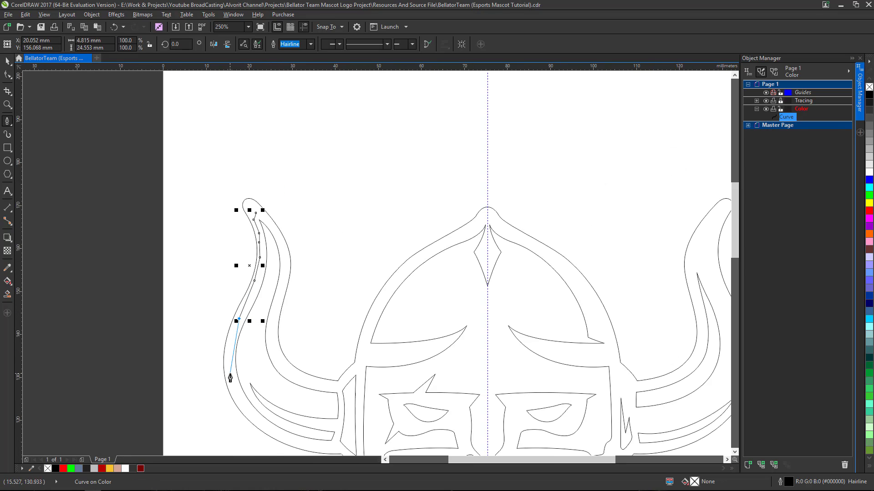
pyautogui.click(228, 358)
pyautogui.click(236, 397)
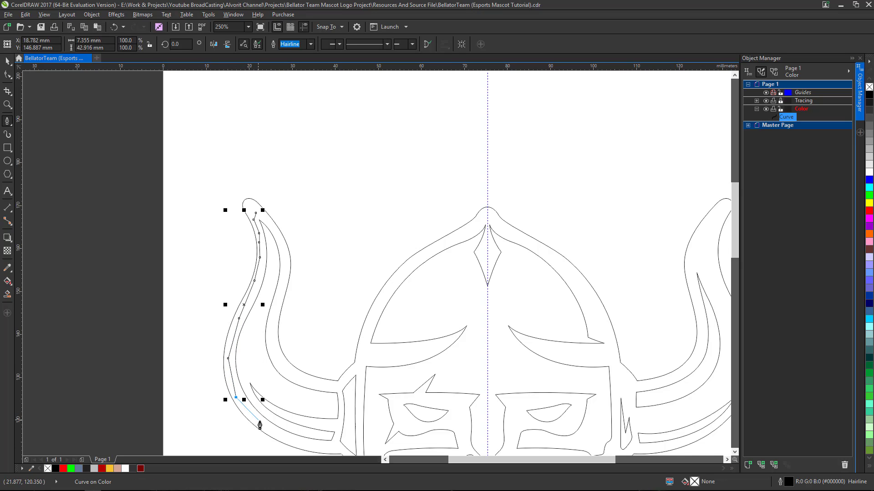
pyautogui.click(263, 423)
pyautogui.click(290, 440)
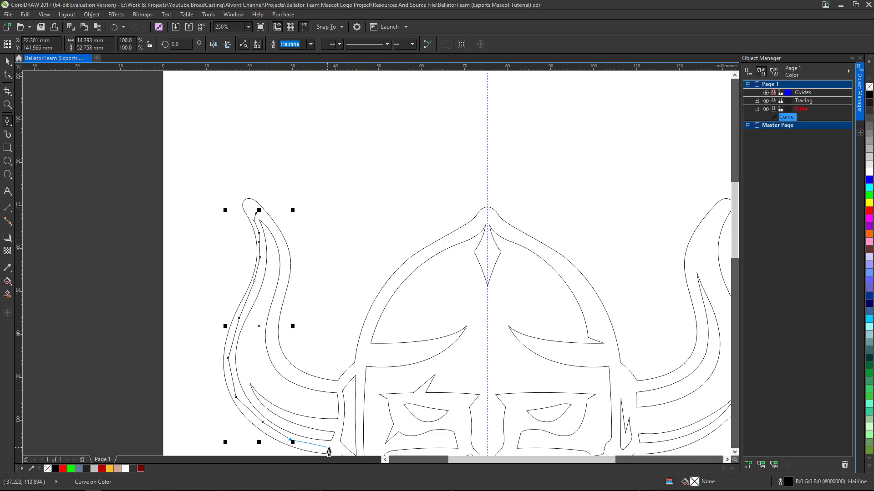
pyautogui.click(329, 447)
# Step: Extend the curve up along the left horn's base, between the horn and the helmet mount, to the base's upper corner
pyautogui.scroll(4, 336, 442)
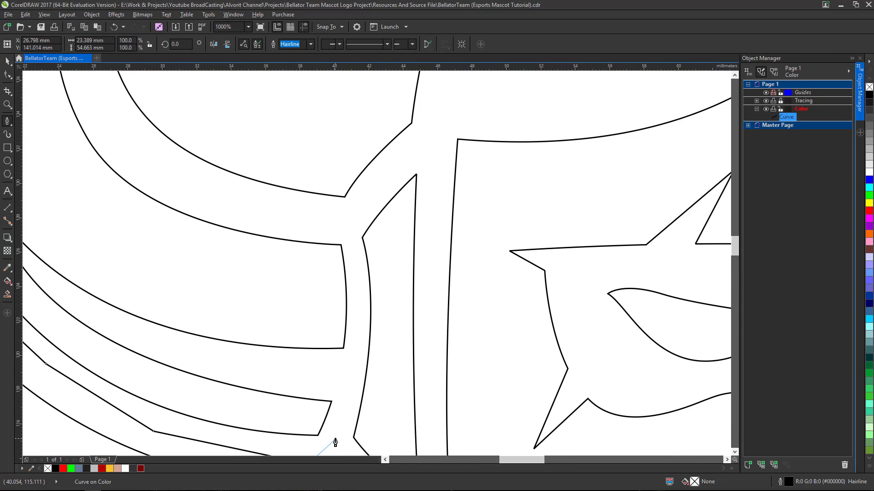
pyautogui.click(343, 403)
pyautogui.scroll(-4, 344, 400)
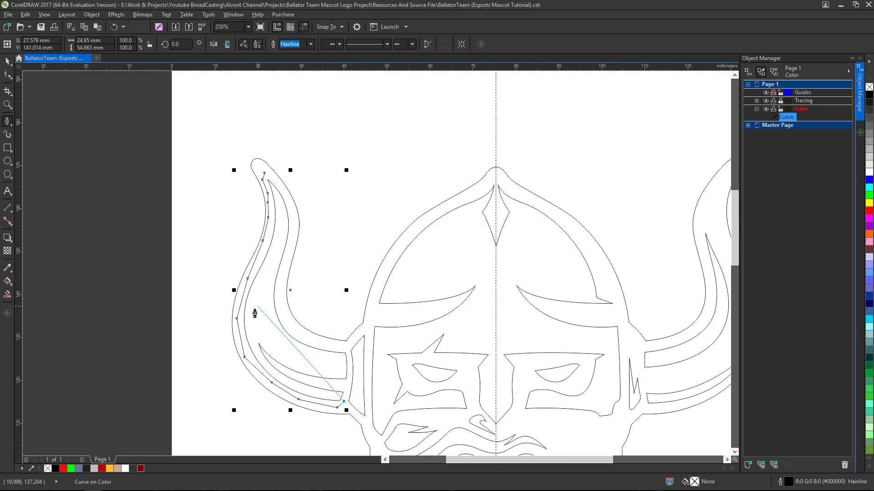
pyautogui.scroll(2, 344, 391)
pyautogui.click(355, 369)
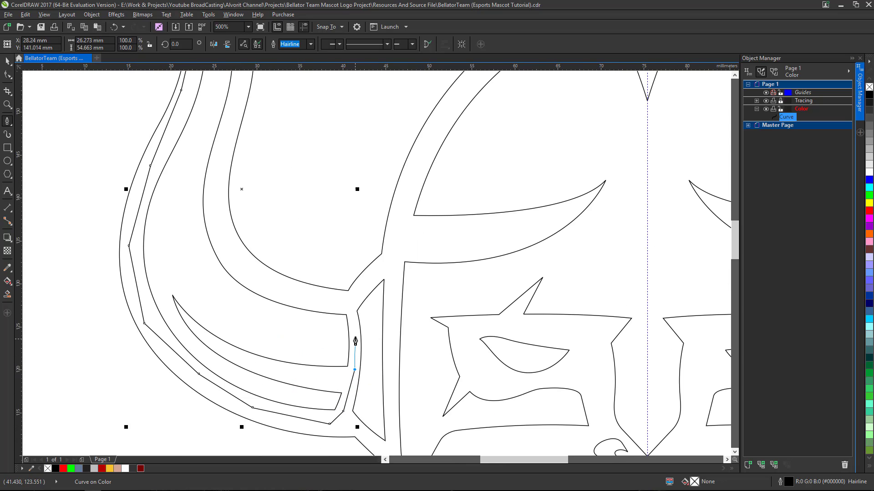
pyautogui.click(355, 335)
pyautogui.click(348, 301)
# Step: Follow the left horn's inner outline back up to the tip and close the curve on its starting node
pyautogui.click(302, 284)
pyautogui.click(249, 261)
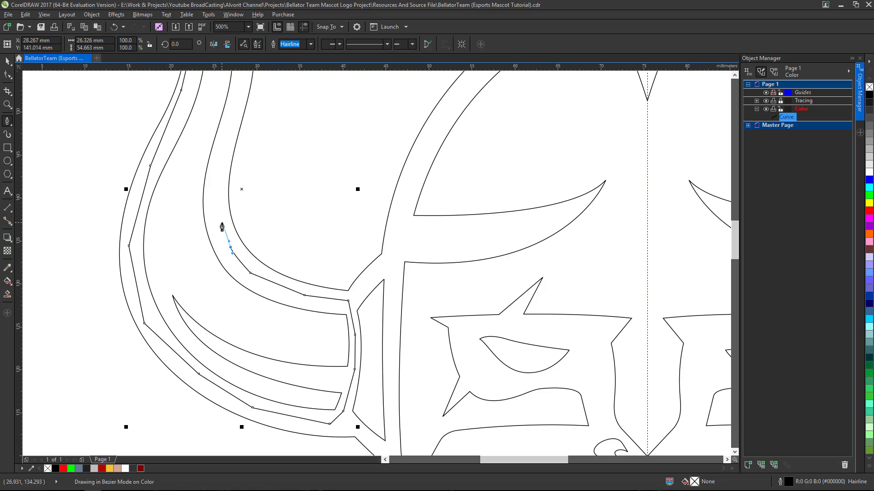
pyautogui.click(229, 240)
pyautogui.click(220, 212)
pyautogui.scroll(-4, 223, 218)
pyautogui.scroll(2, 239, 185)
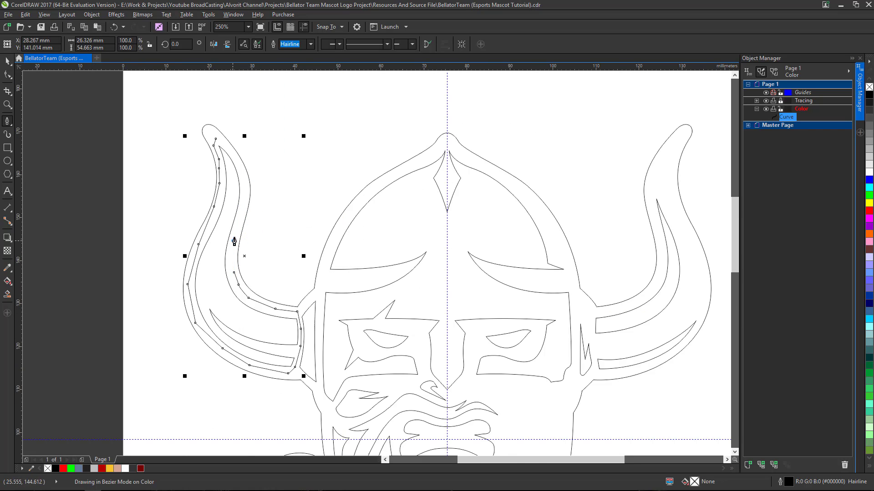
pyautogui.click(235, 211)
pyautogui.click(240, 193)
pyautogui.click(243, 174)
pyautogui.click(232, 150)
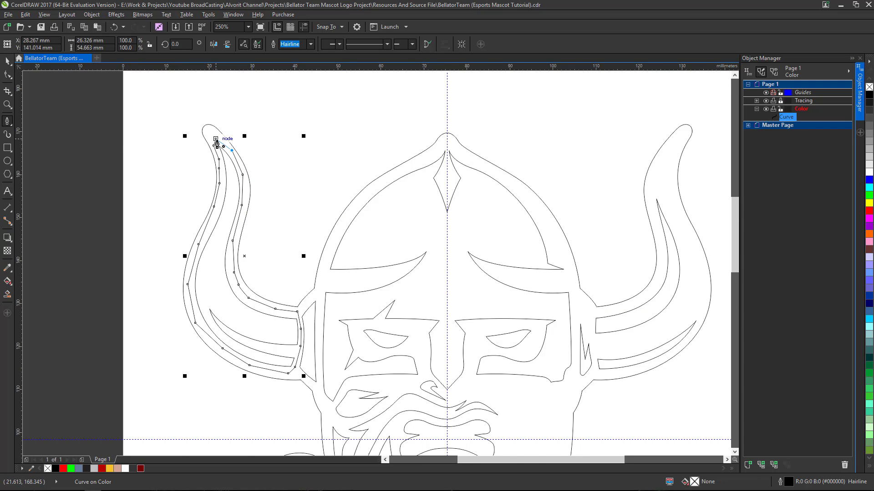
pyautogui.click(216, 139)
# Step: Fill the closed left horn shape with red (#FF0000)
pyautogui.scroll(-2, 297, 255)
pyautogui.scroll(2, 279, 258)
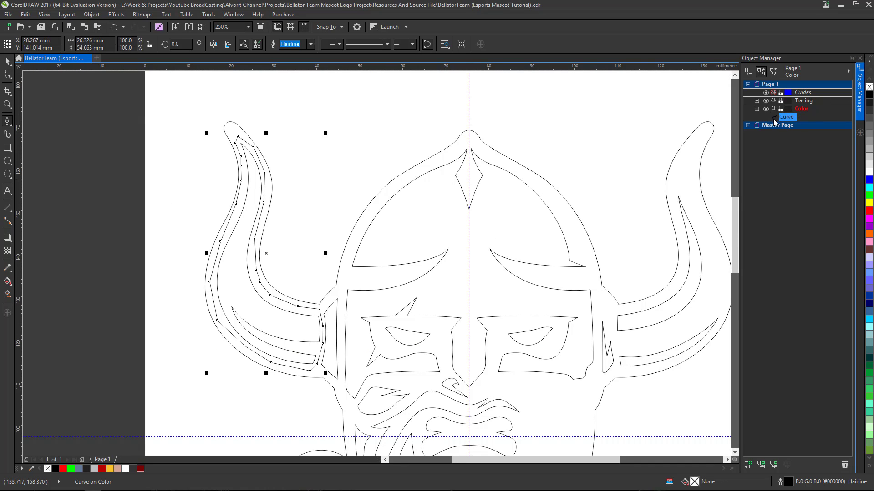
pyautogui.click(64, 470)
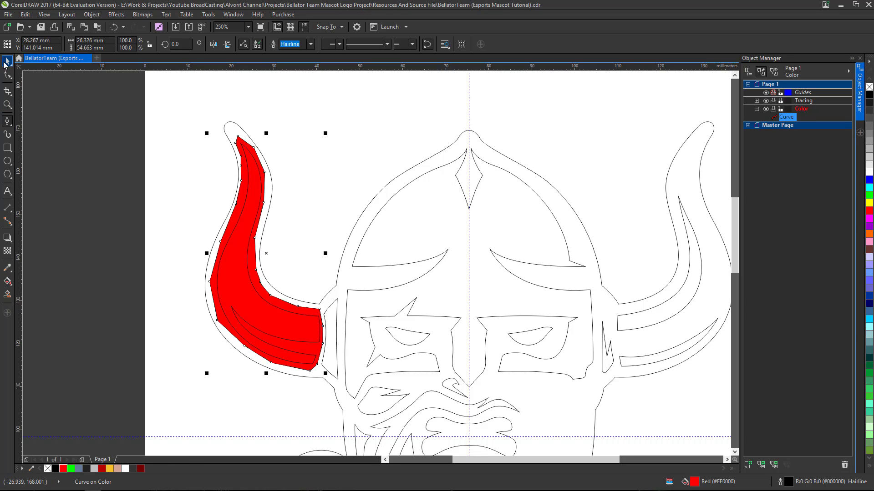
# Step: Select the Main line art on the Tracing layer and fill it with black (#000000)
pyautogui.click(5, 64)
pyautogui.click(806, 102)
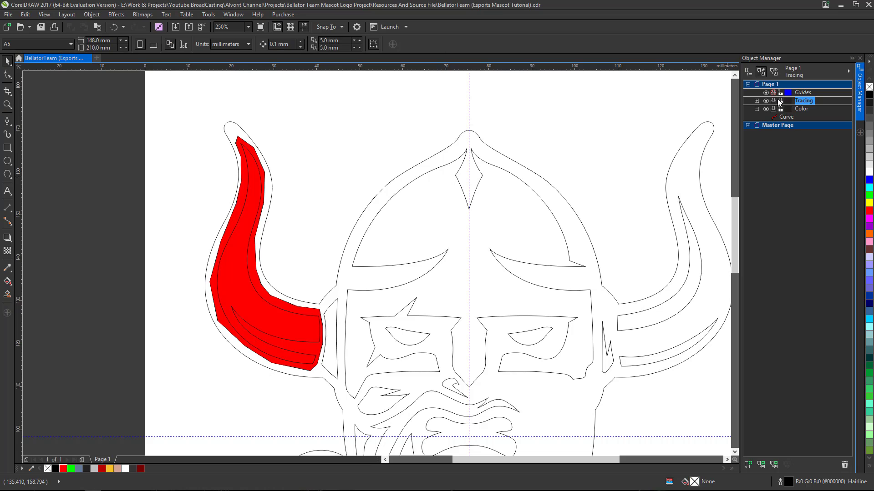
pyautogui.click(757, 101)
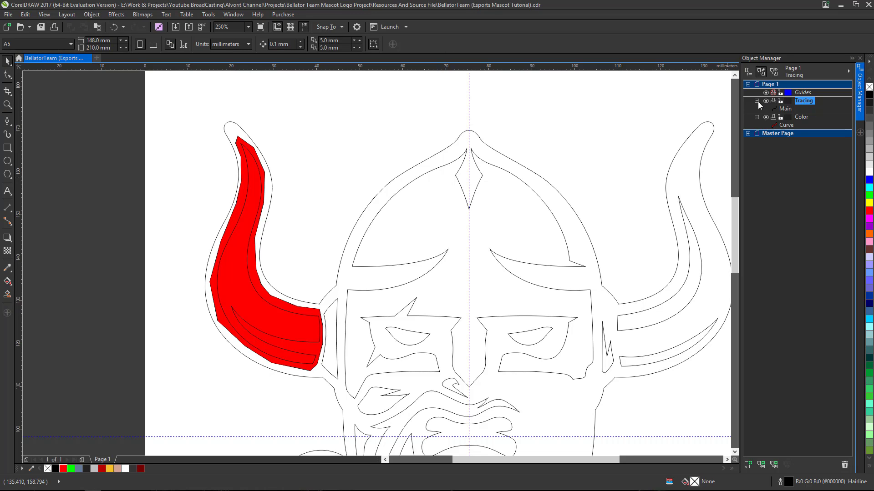
pyautogui.click(784, 109)
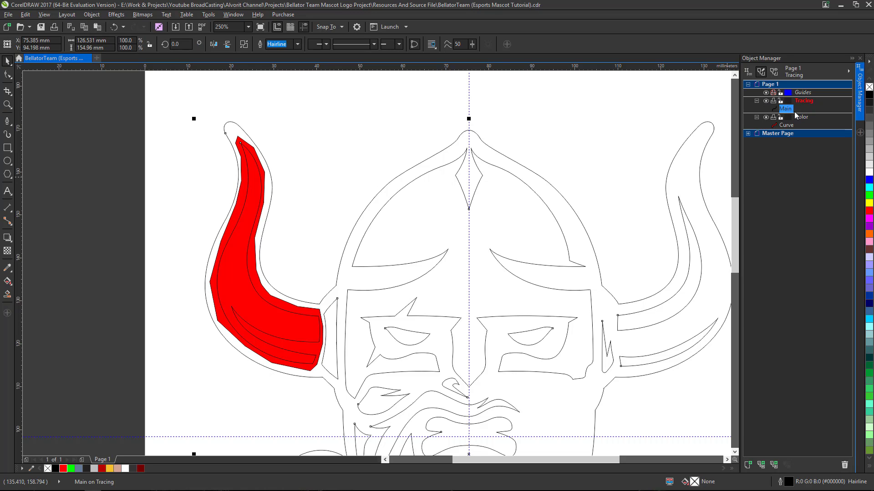
pyautogui.click(869, 94)
# Step: Examine how the red left horn shape fits beneath the black line art, from the tip down to the lower bend
pyautogui.scroll(-3, 318, 214)
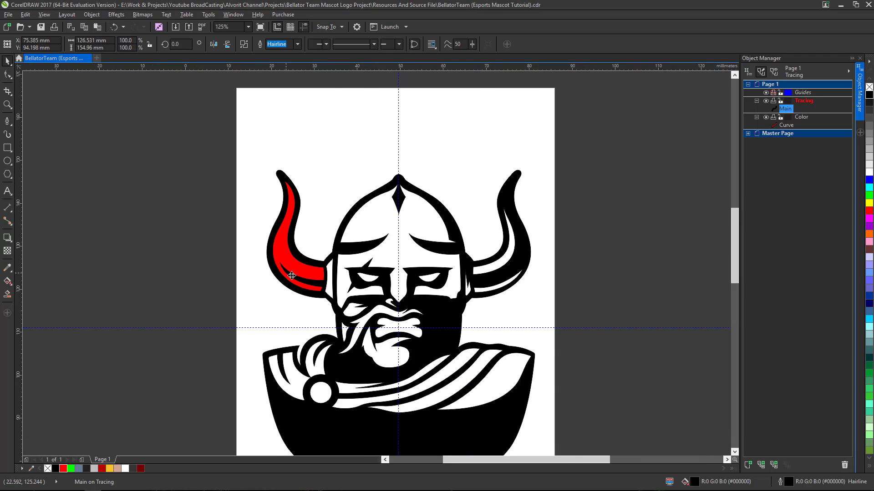
pyautogui.scroll(2, 303, 291)
pyautogui.scroll(-1, 300, 276)
pyautogui.scroll(4, 300, 275)
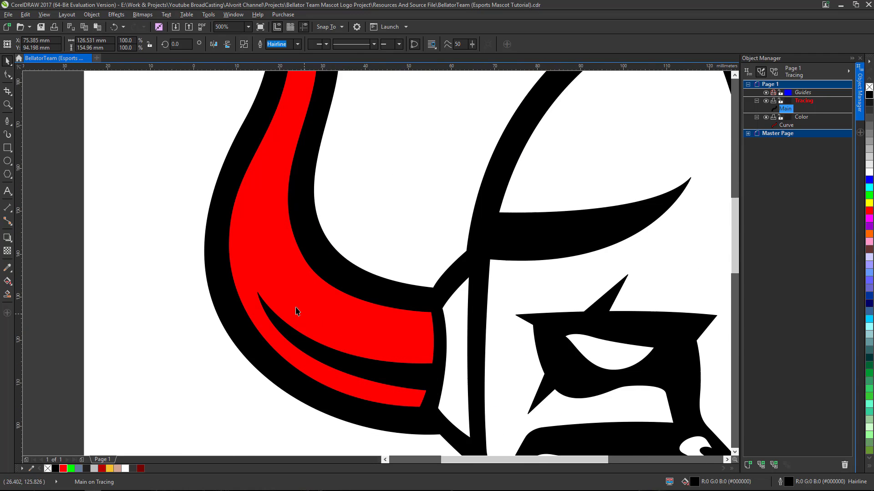
pyautogui.scroll(-2, 294, 308)
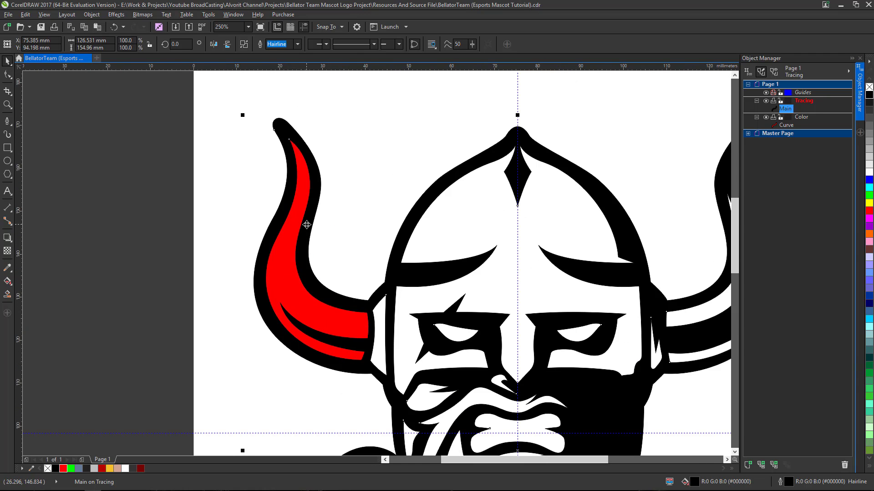
pyautogui.scroll(2, 305, 259)
pyautogui.scroll(-2, 316, 302)
pyautogui.scroll(3, 291, 314)
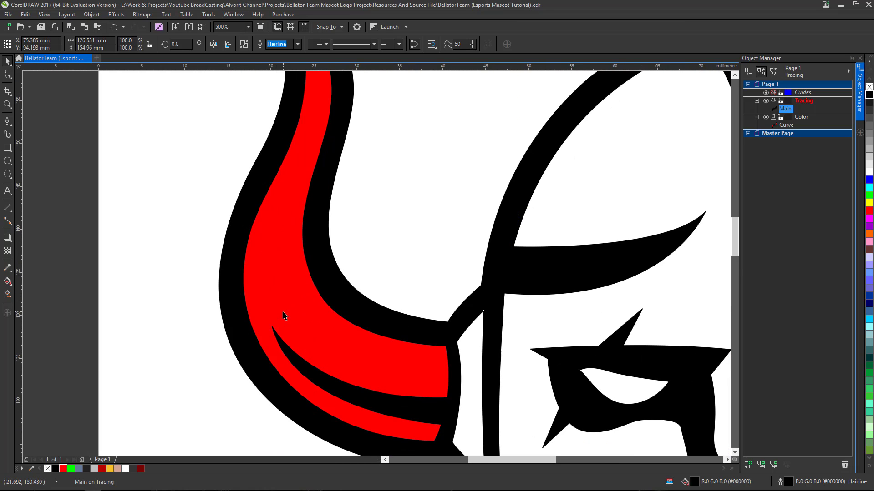
pyautogui.scroll(-2, 292, 311)
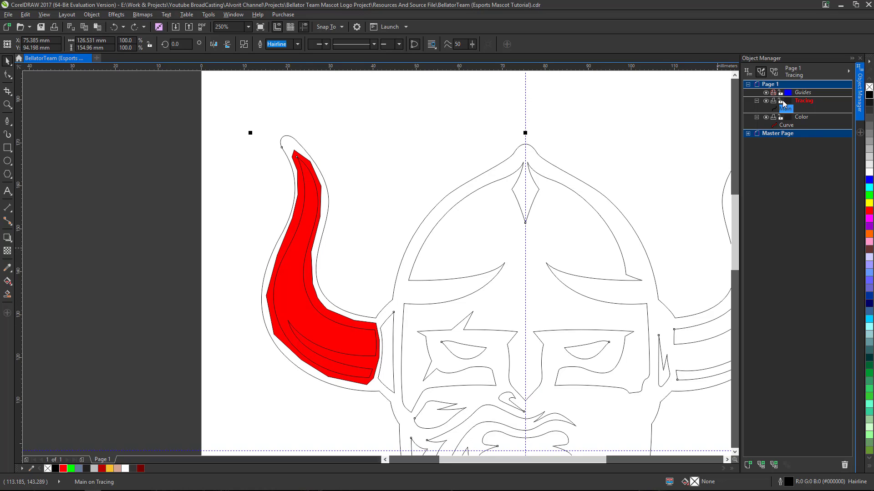
# Step: Lock the Tracing layer and delete the red left horn curve from the Color layer
pyautogui.click(780, 101)
pyautogui.click(783, 125)
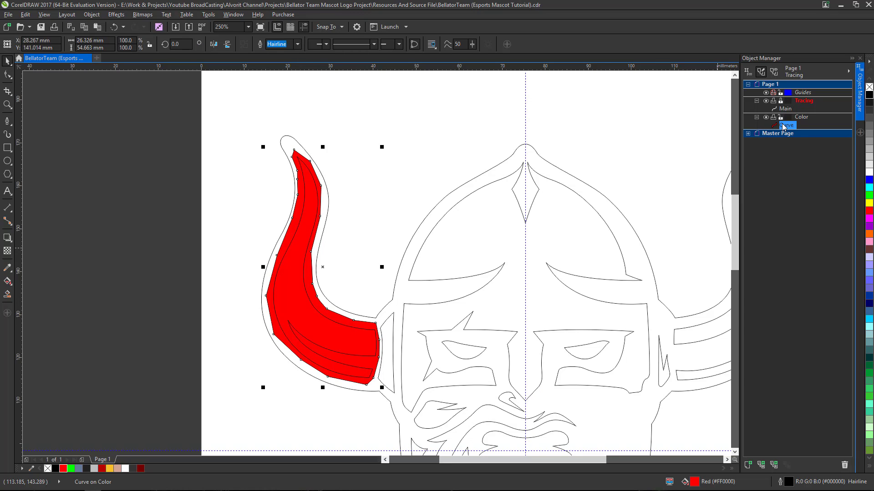
pyautogui.press('Delete')
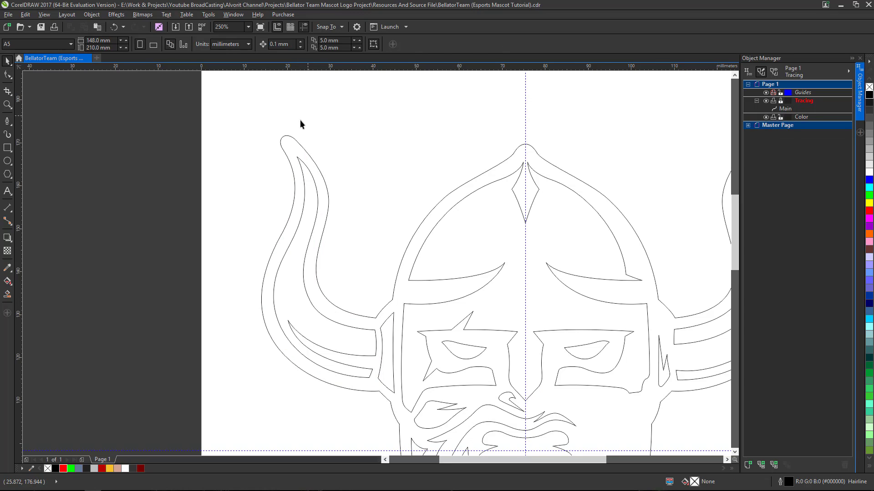
# Step: Activate the Smart Fill tool and set its outline width to 1 px
pyautogui.click(7, 294)
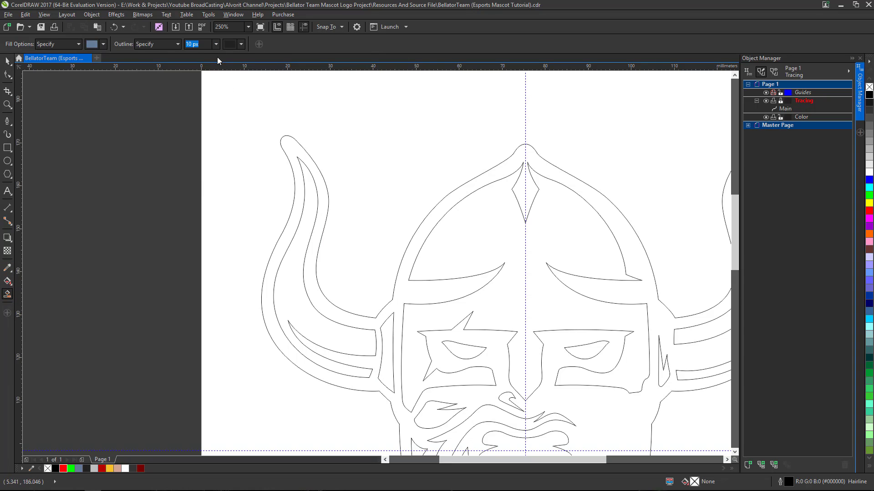
pyautogui.click(216, 44)
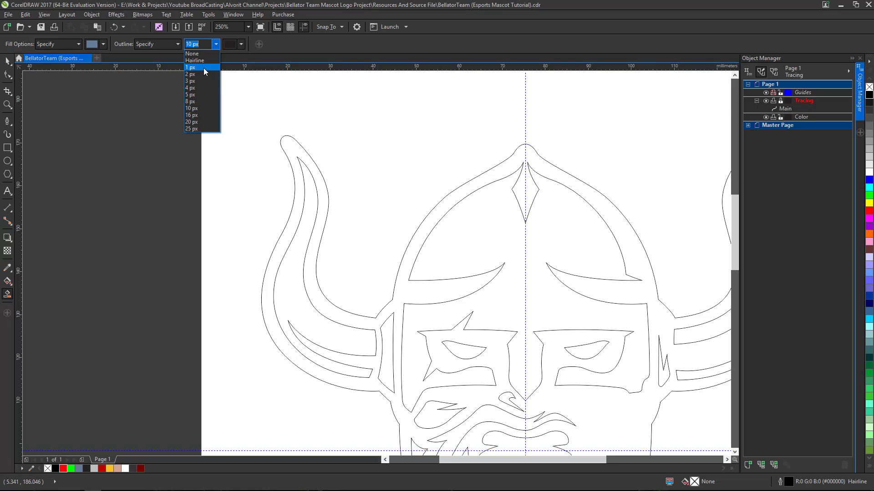
pyautogui.click(203, 68)
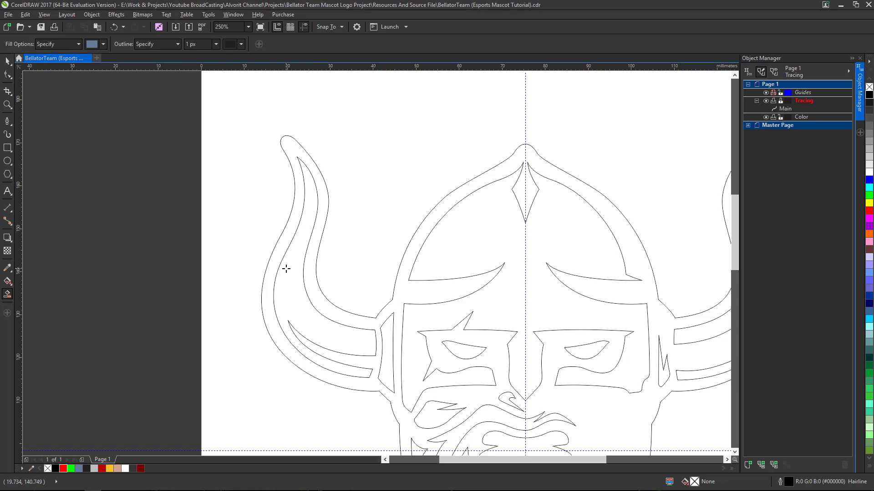
# Step: Try to smart-fill the inside of the left horn with the Tracing layer active, and dismiss the alert
pyautogui.scroll(3, 307, 225)
pyautogui.scroll(-3, 305, 225)
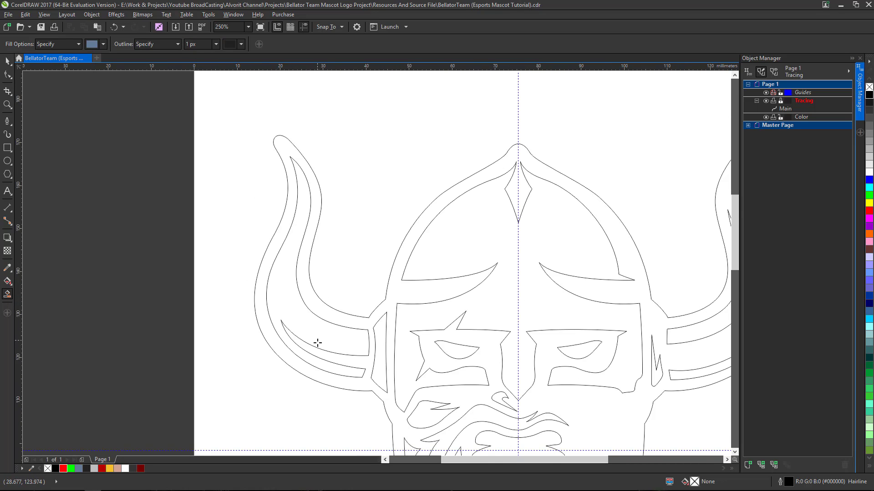
pyautogui.scroll(2, 318, 342)
pyautogui.scroll(-2, 342, 332)
pyautogui.click(294, 317)
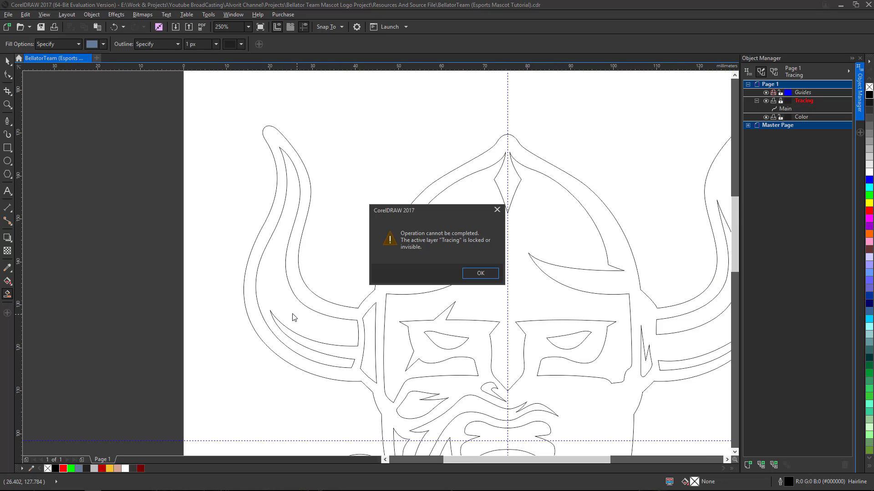
pyautogui.click(481, 273)
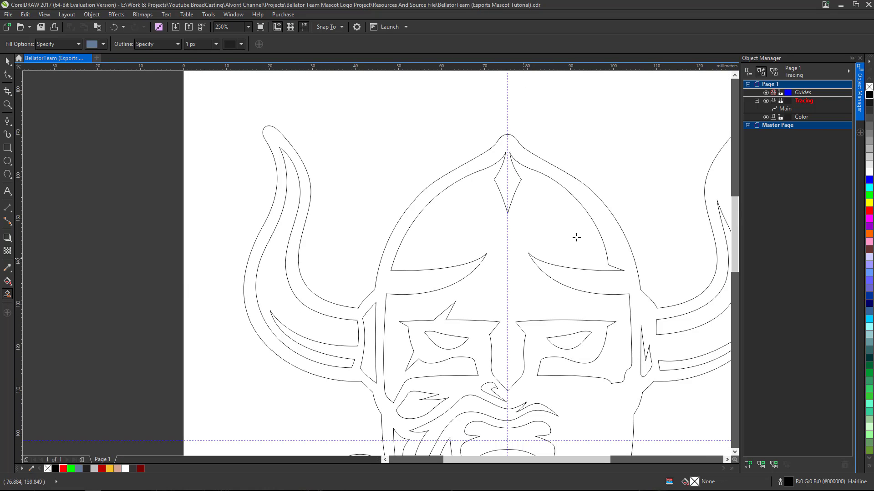
# Step: Make Color the active layer and smart-fill the inside of the left horn with blue-grey
pyautogui.click(797, 116)
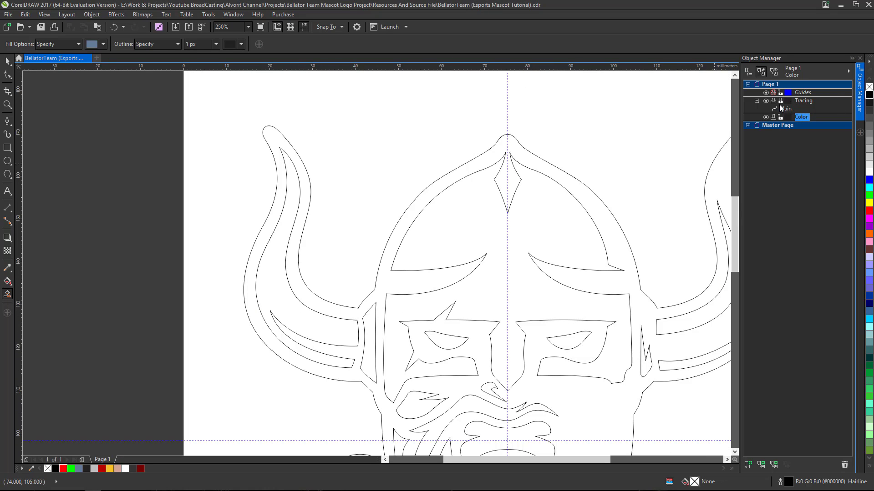
pyautogui.click(756, 100)
pyautogui.scroll(2, 287, 300)
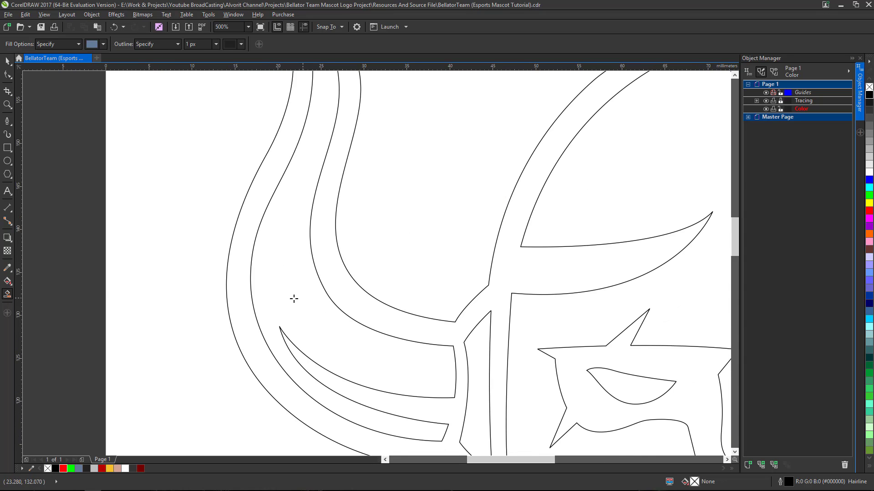
pyautogui.scroll(-2, 292, 298)
pyautogui.click(294, 298)
# Step: Inspect the edges of the blue-grey horn fill against the line art, from the tip along the upper horn
pyautogui.scroll(4, 289, 205)
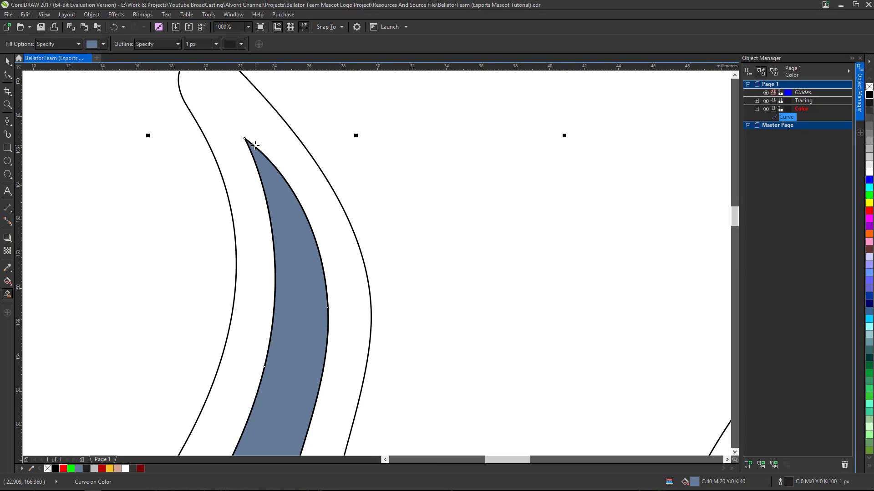
pyautogui.scroll(1, 255, 145)
pyautogui.scroll(-2, 313, 216)
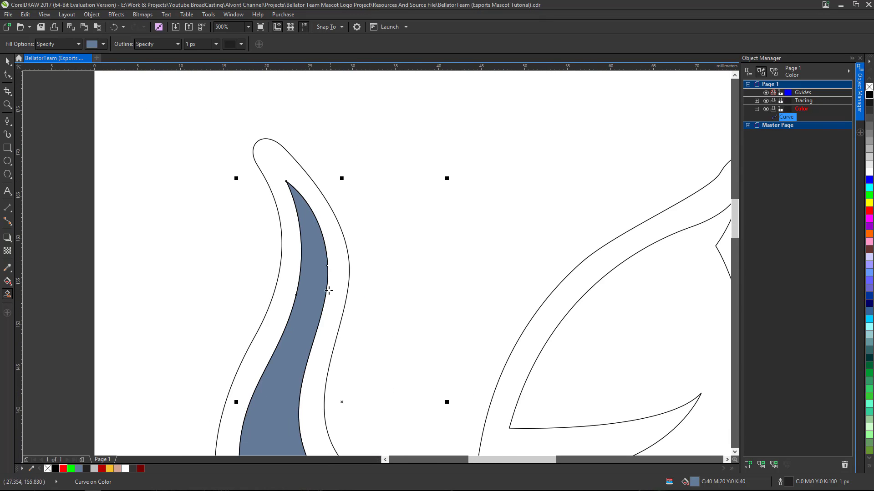
pyautogui.scroll(-1, 276, 337)
pyautogui.scroll(1, 312, 314)
pyautogui.scroll(1, 332, 279)
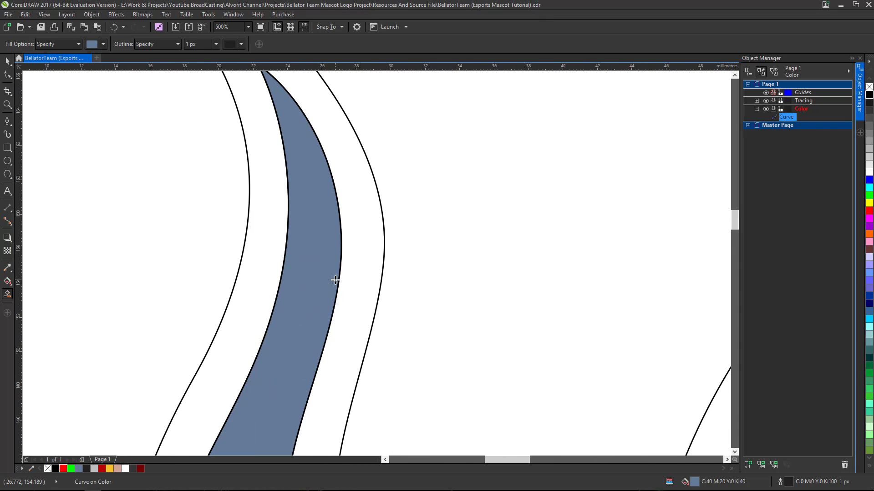
pyautogui.scroll(-1, 336, 274)
pyautogui.scroll(-2, 313, 331)
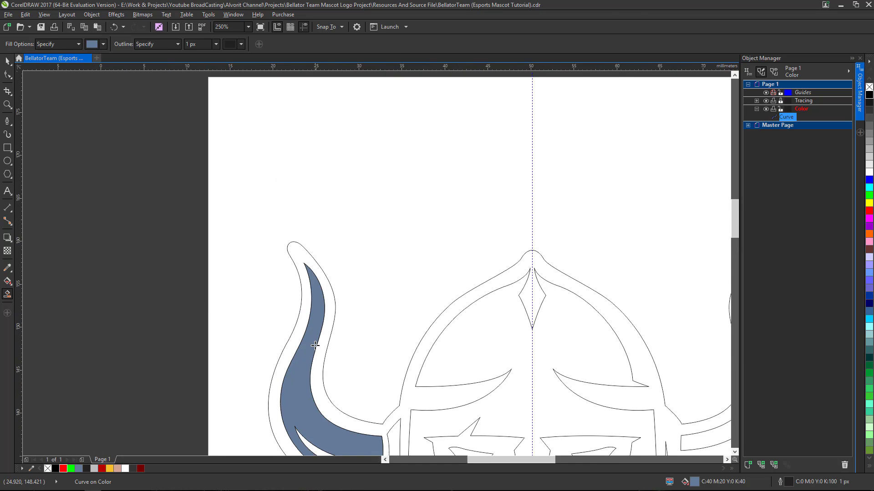
pyautogui.scroll(1, 311, 346)
pyautogui.scroll(-1, 318, 341)
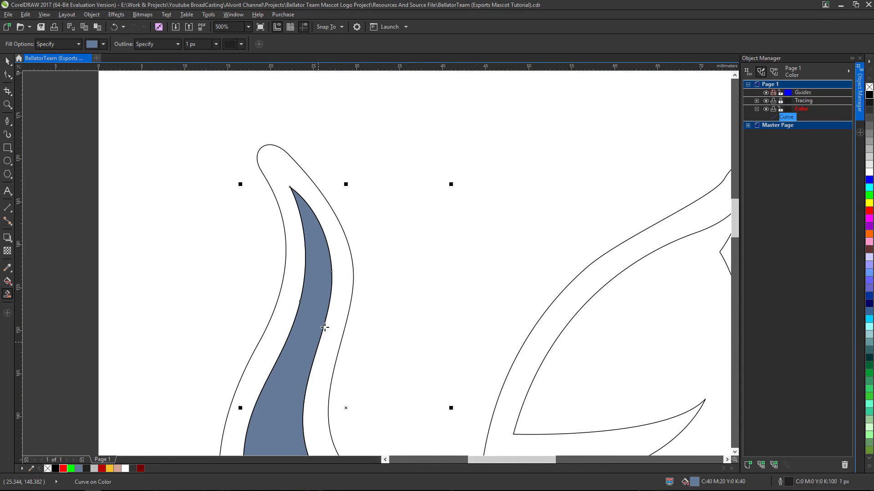
pyautogui.scroll(1, 332, 268)
pyautogui.scroll(-1, 330, 264)
pyautogui.scroll(1, 326, 242)
pyautogui.scroll(1, 326, 243)
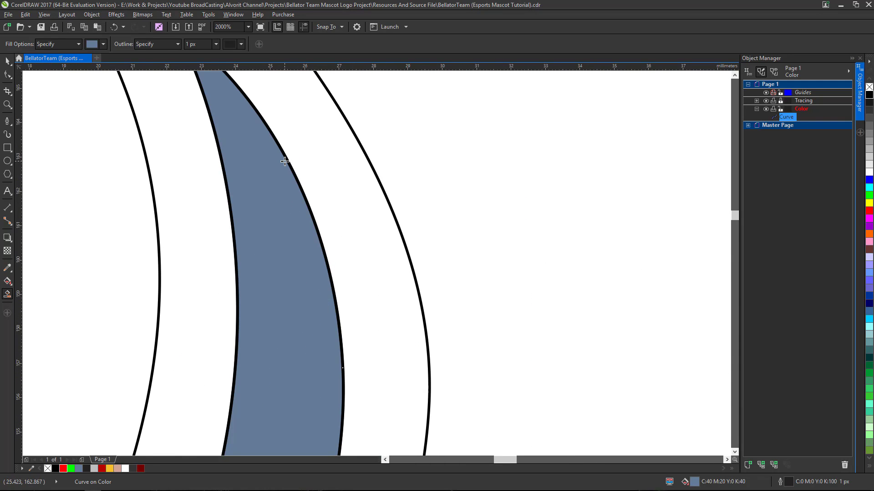
# Step: Select the Main line art on the Tracing layer and set its outline colour to blue (#0000FF)
pyautogui.click(809, 100)
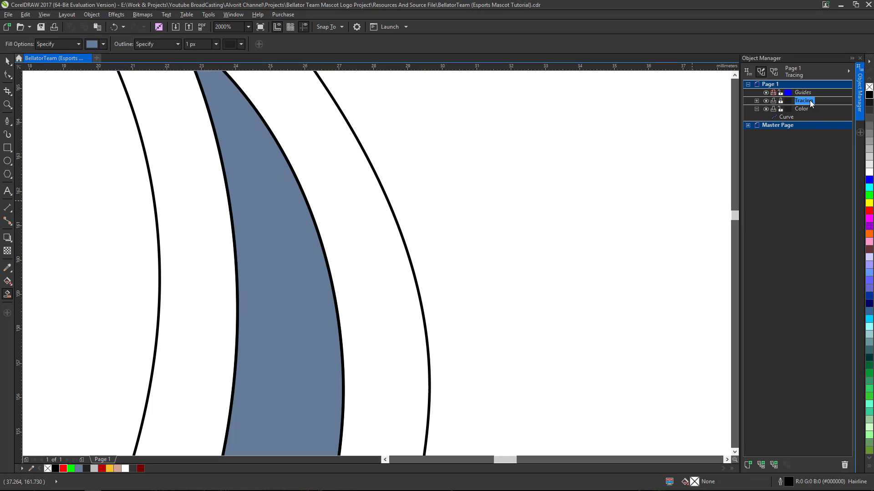
pyautogui.click(757, 101)
pyautogui.click(786, 108)
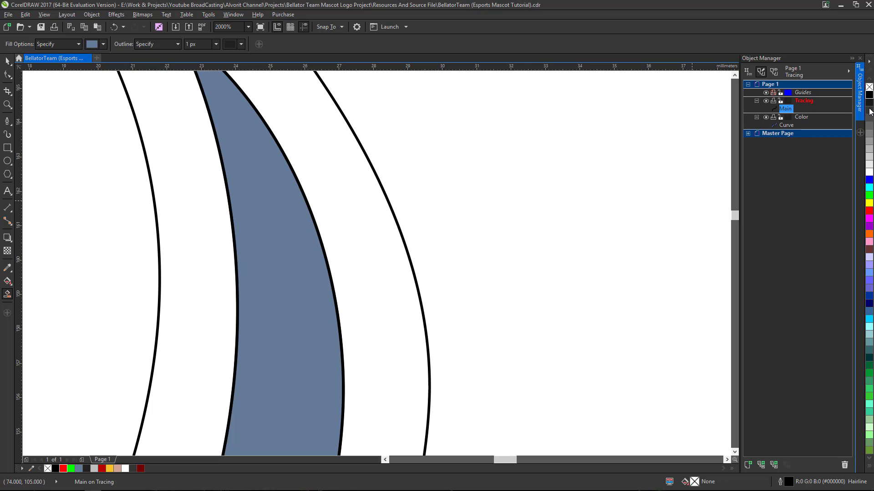
pyautogui.rightClick(869, 180)
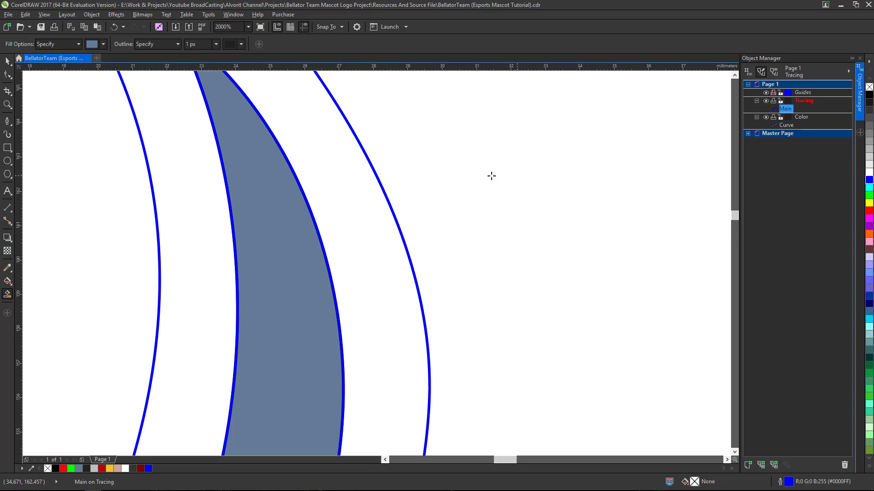
# Step: Compare the blue Main outline with the edge of the blue-grey fill along the left horn's upper curve
pyautogui.scroll(-2, 400, 183)
pyautogui.scroll(1, 383, 228)
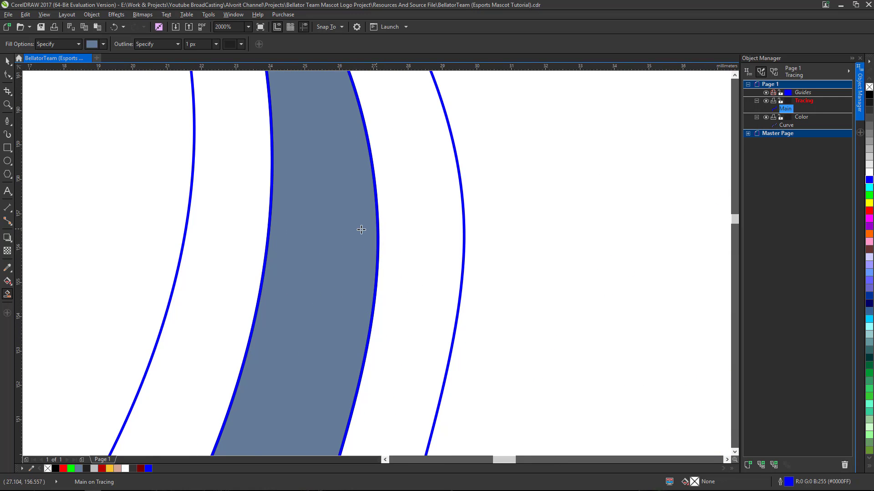
pyautogui.scroll(-1, 325, 239)
pyautogui.scroll(1, 352, 219)
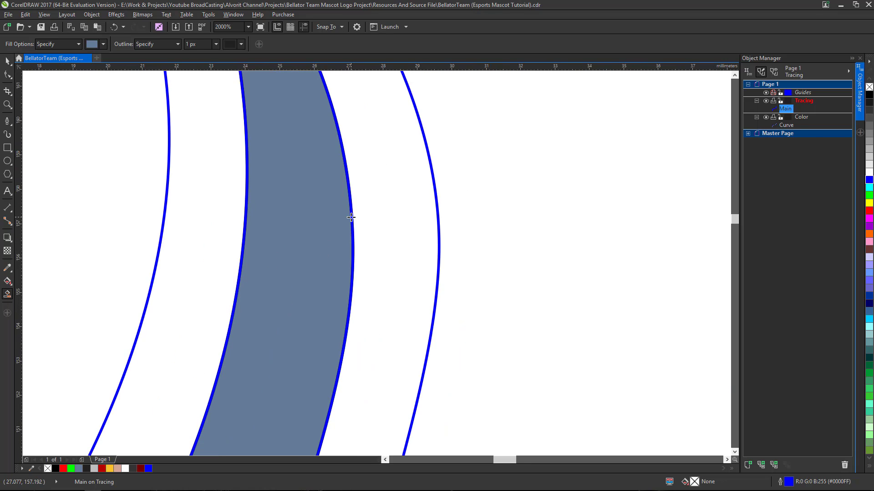
pyautogui.scroll(1, 362, 215)
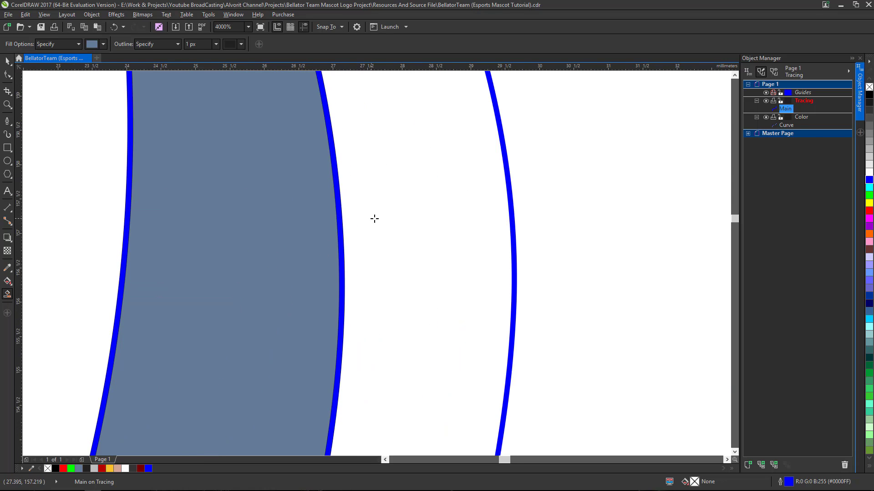
pyautogui.scroll(-1, 373, 218)
pyautogui.scroll(-1, 362, 219)
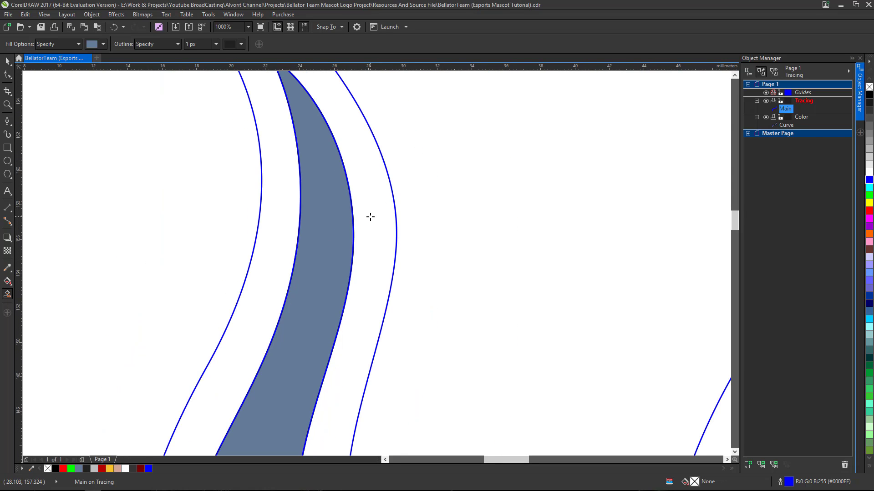
# Step: Undo the blue outline on Main and delete the smart-filled left horn curve from the Color layer
pyautogui.hotkey('ctrl', 'z')
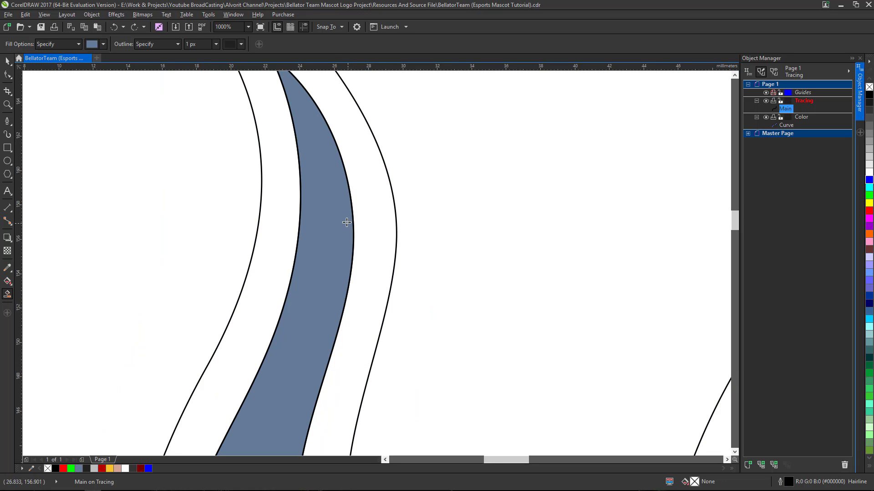
pyautogui.scroll(-1, 306, 227)
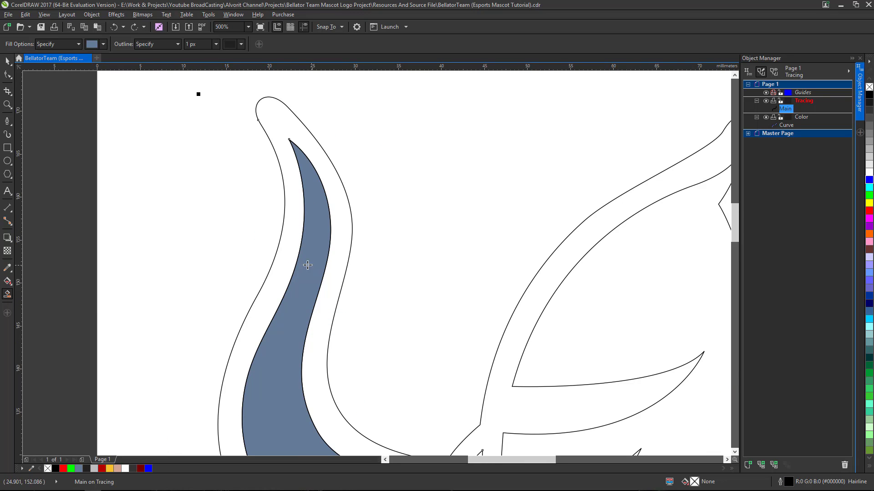
pyautogui.click(784, 126)
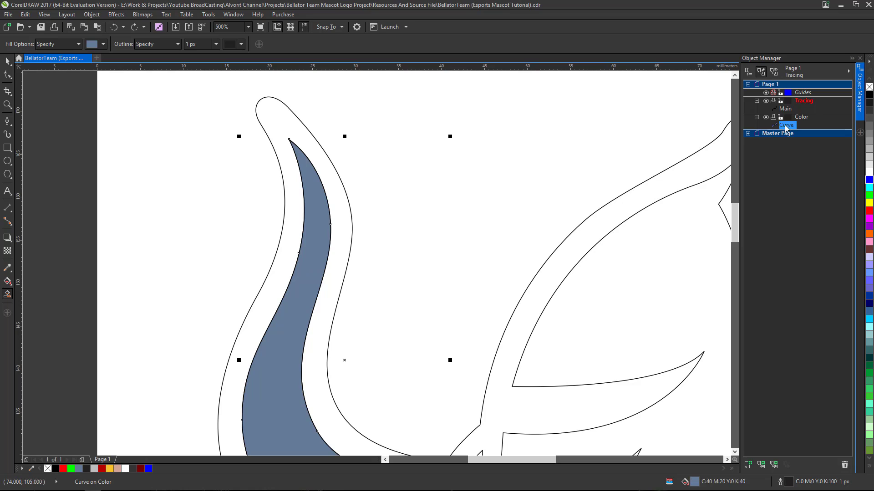
pyautogui.press('Delete')
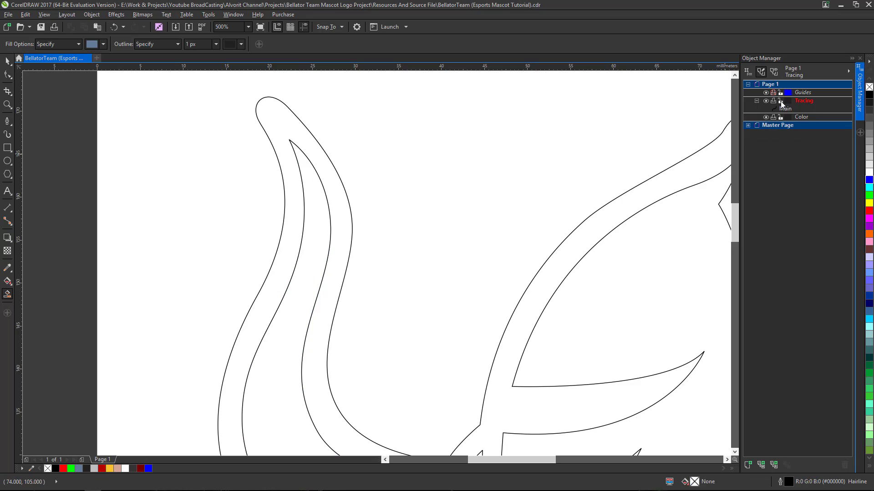
# Step: Smart-fill the left horn's inner area on the Color layer with blue-grey and a 10 px outline
pyautogui.click(801, 118)
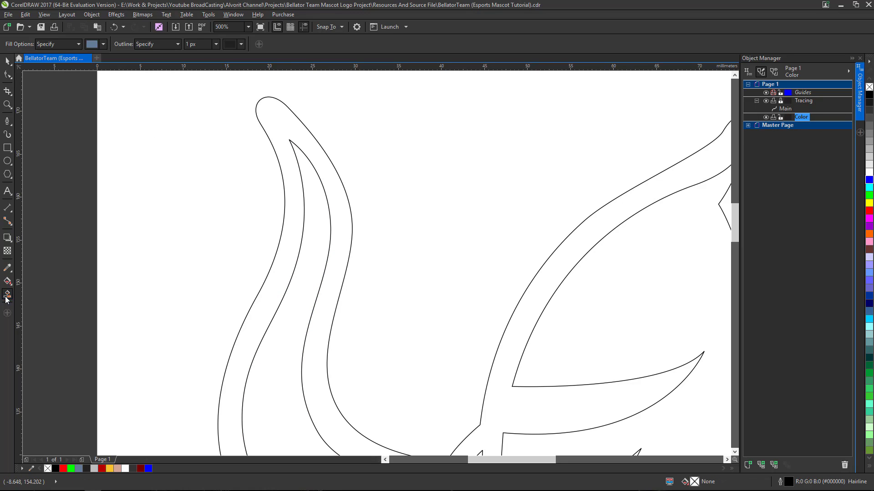
pyautogui.click(216, 44)
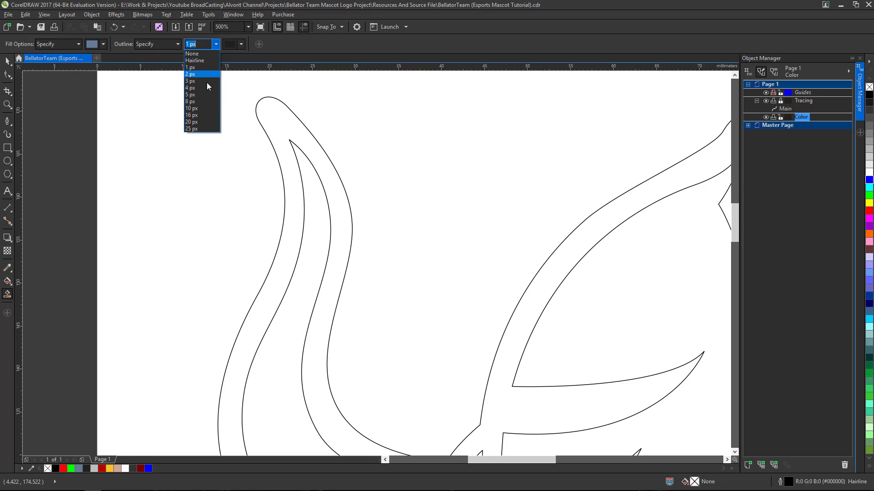
pyautogui.click(201, 110)
pyautogui.scroll(-3, 234, 111)
pyautogui.scroll(3, 258, 211)
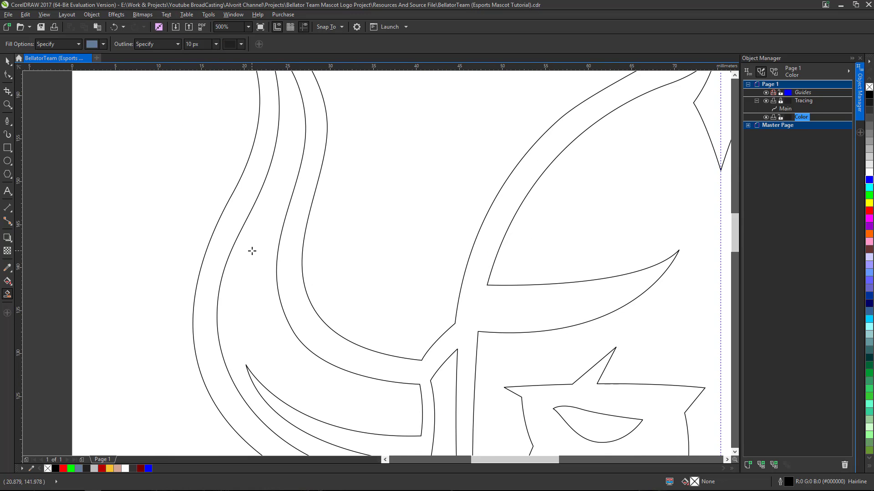
pyautogui.click(252, 250)
pyautogui.scroll(4, 266, 178)
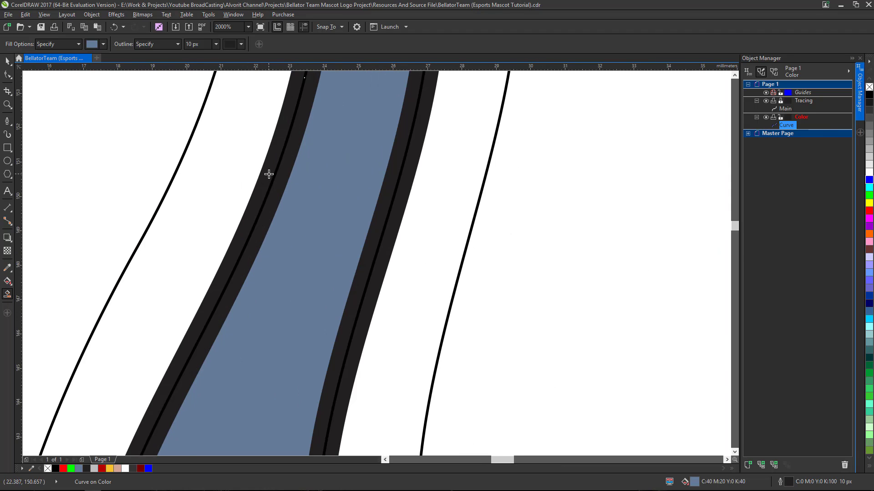
pyautogui.scroll(2, 268, 175)
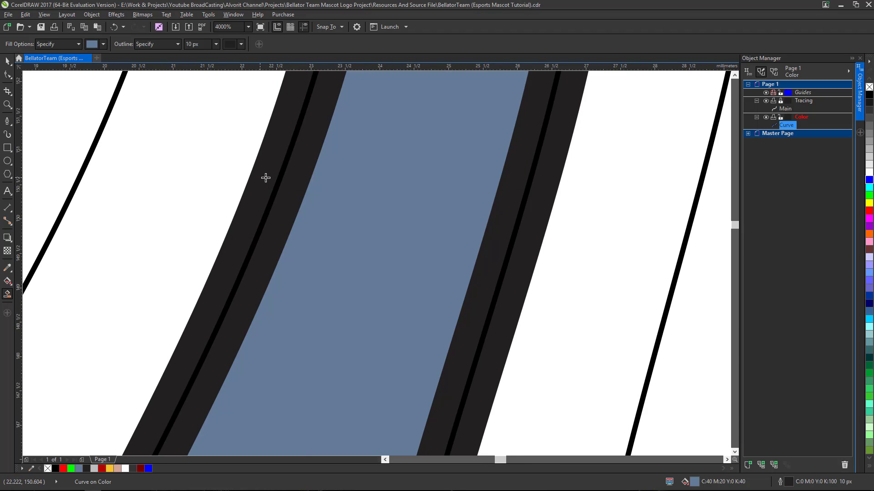
pyautogui.scroll(-4, 266, 178)
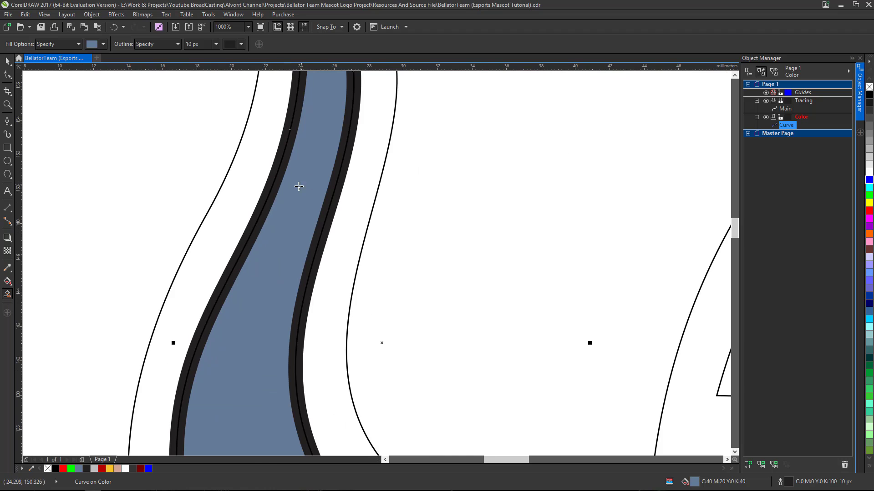
pyautogui.scroll(-1, 298, 186)
# Step: Recolour the left horn shape's fill to red (#FF0000)
pyautogui.click(7, 61)
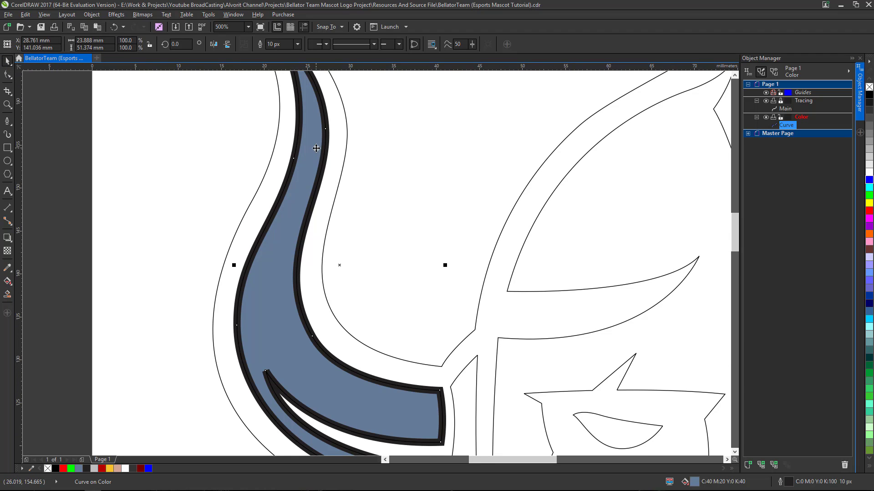
pyautogui.scroll(-1, 325, 190)
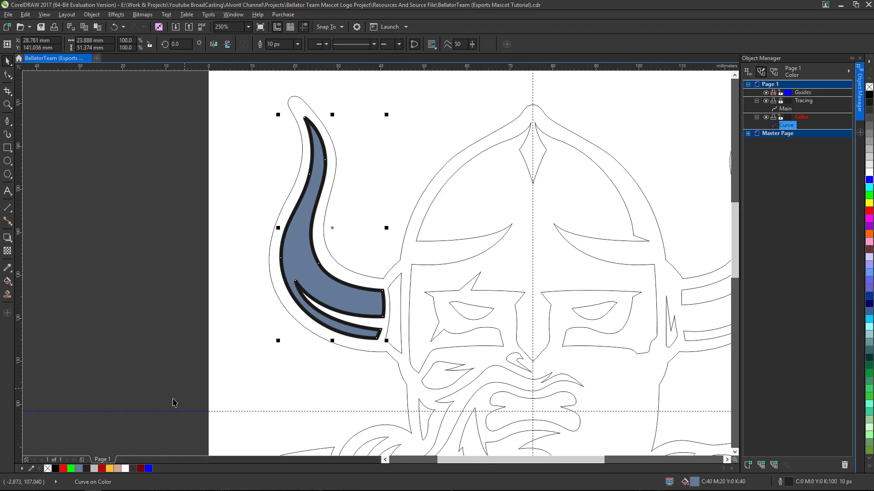
pyautogui.click(64, 469)
pyautogui.scroll(1, 313, 164)
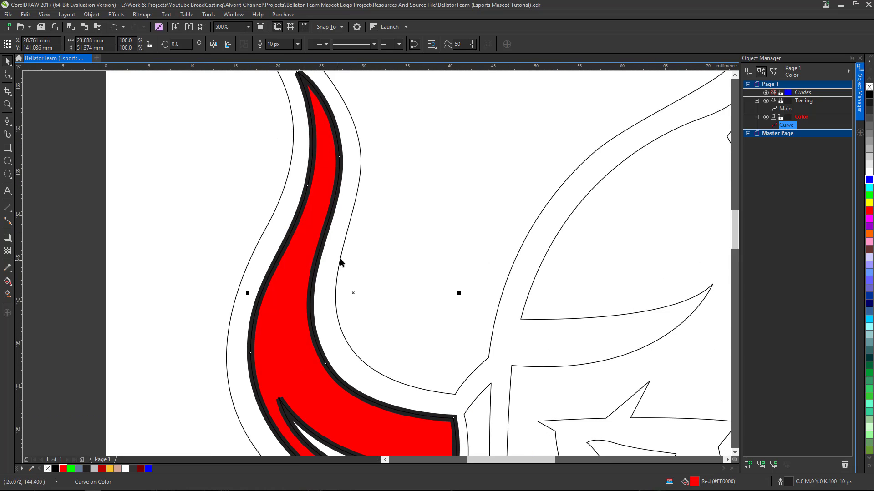
pyautogui.scroll(-1, 340, 263)
pyautogui.scroll(1, 363, 342)
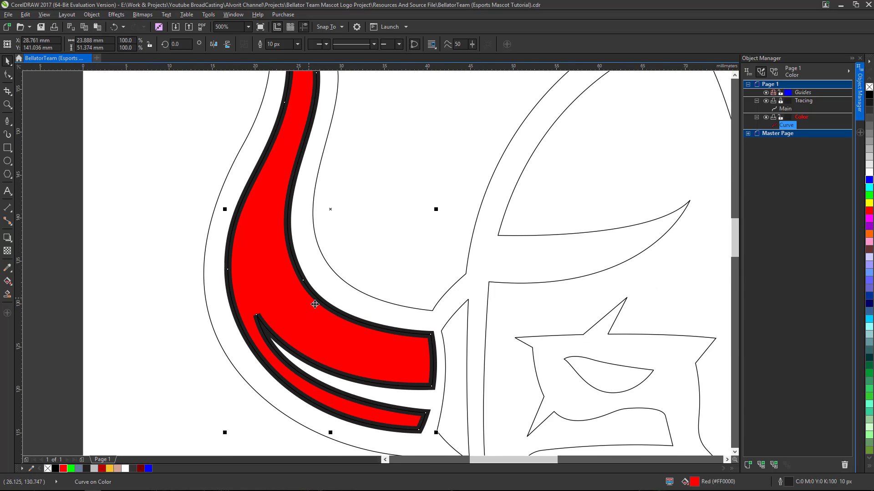
pyautogui.scroll(-1, 312, 287)
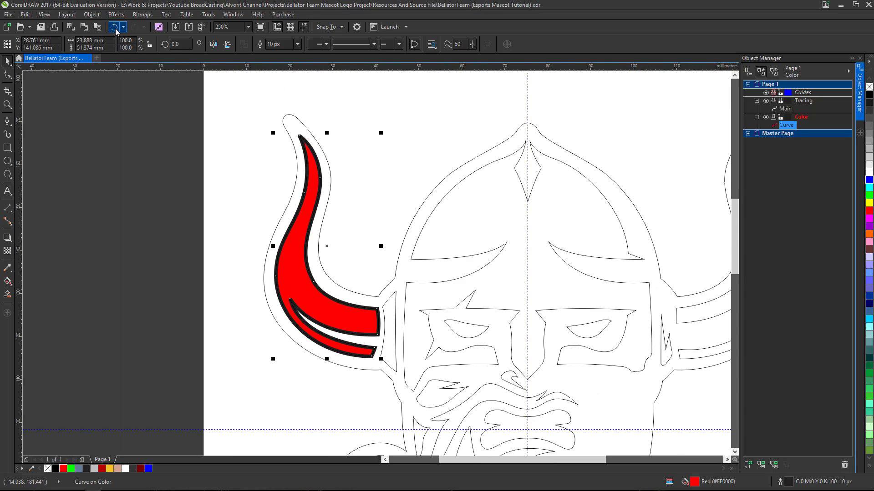
# Step: Convert the left horn's outline to an object and check the separate outline and fill curves on the Color layer
pyautogui.click(92, 14)
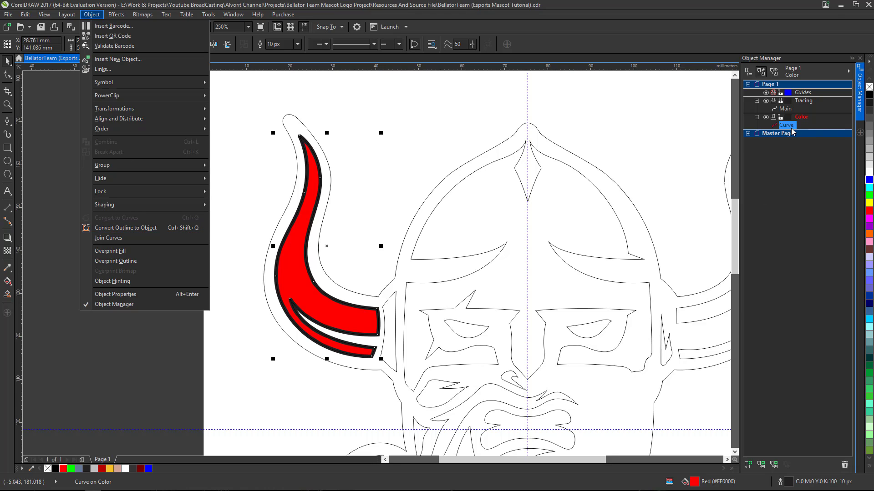
pyautogui.click(155, 228)
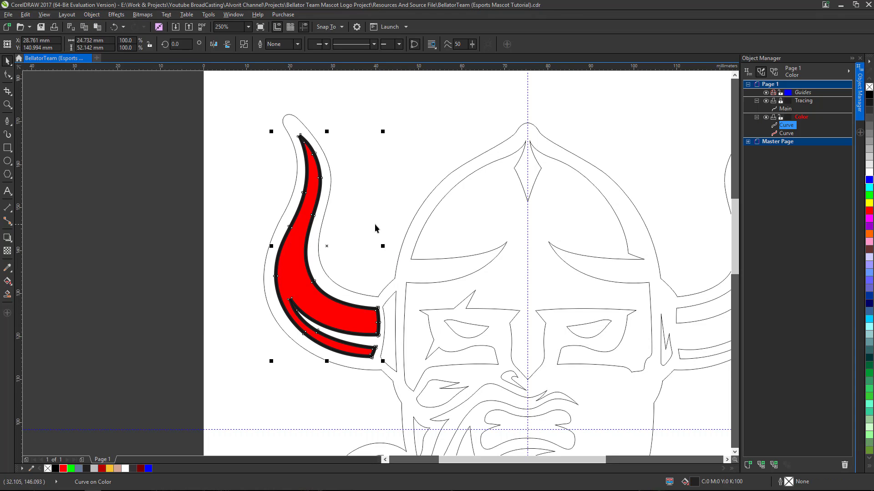
pyautogui.click(790, 134)
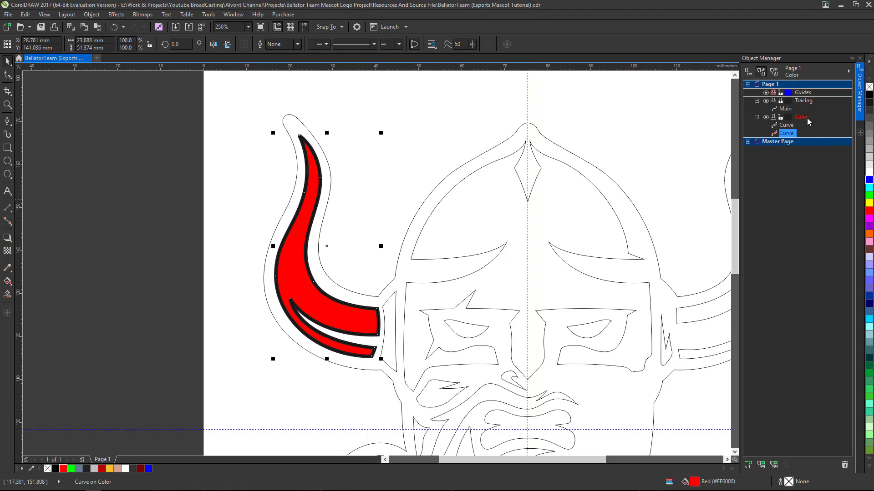
pyautogui.click(794, 125)
pyautogui.click(792, 133)
pyautogui.click(791, 129)
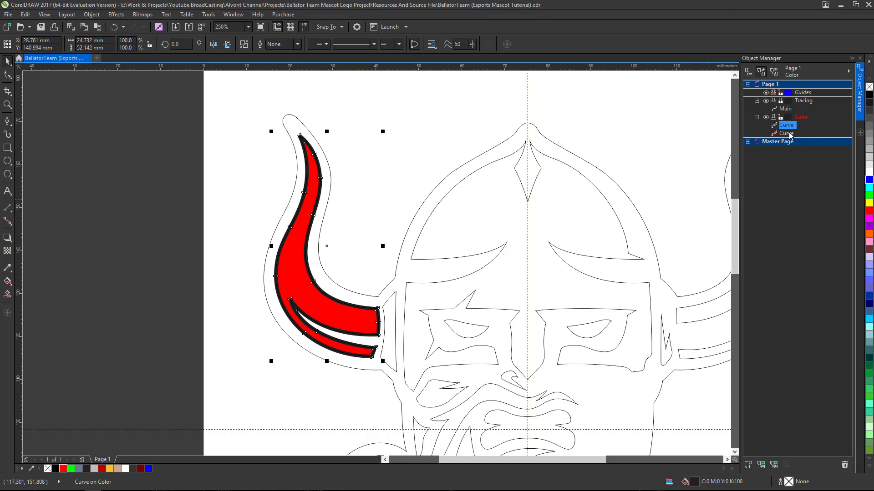
pyautogui.click(789, 132)
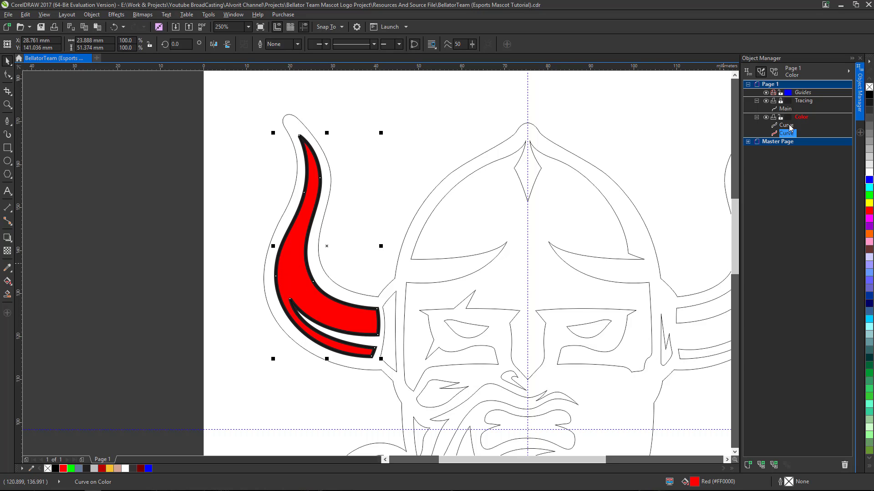
pyautogui.click(790, 127)
# Step: Weld the left horn's outline curve and red fill curve into a single shape
pyautogui.scroll(1, 315, 174)
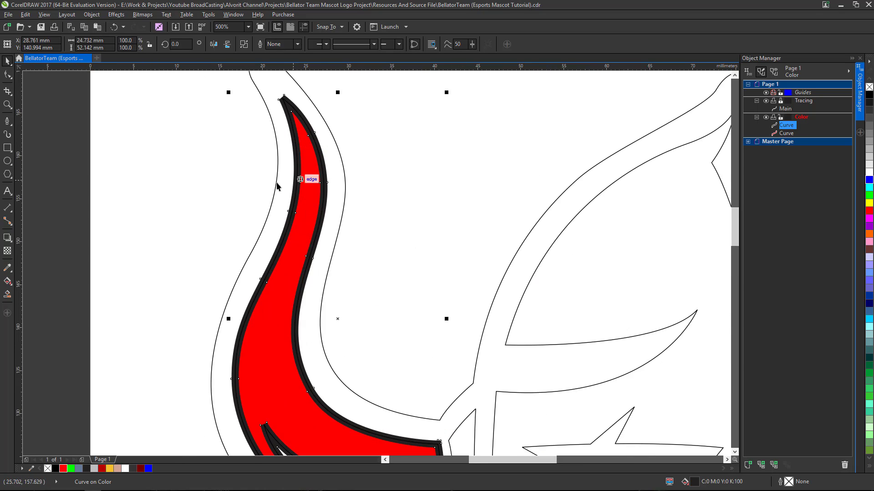
pyautogui.scroll(-1, 277, 185)
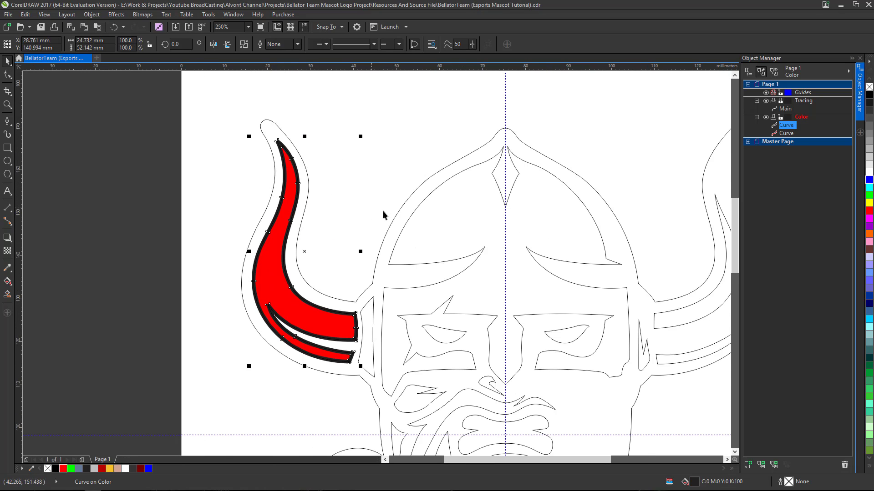
pyautogui.keyDown('shift'); pyautogui.click(791, 134); pyautogui.keyUp('shift')
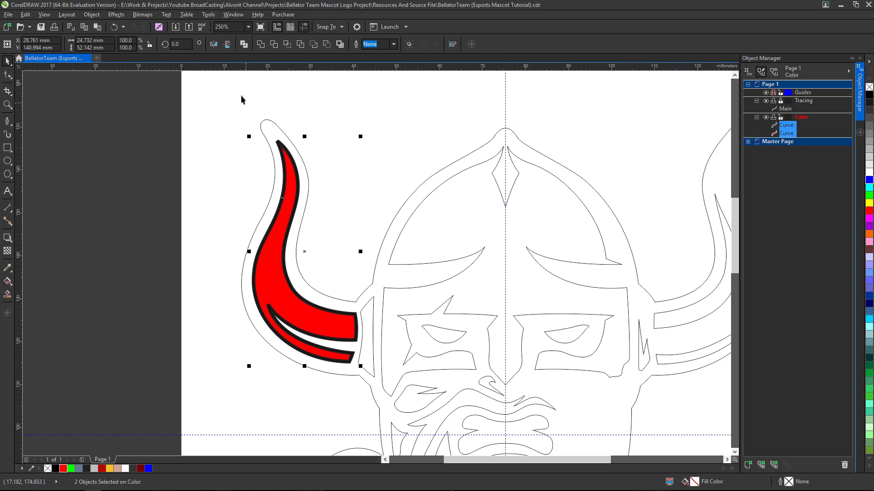
pyautogui.click(260, 45)
# Step: Examine the edges of the welded red horn shape against the line art, from the tip down to the base
pyautogui.scroll(3, 282, 141)
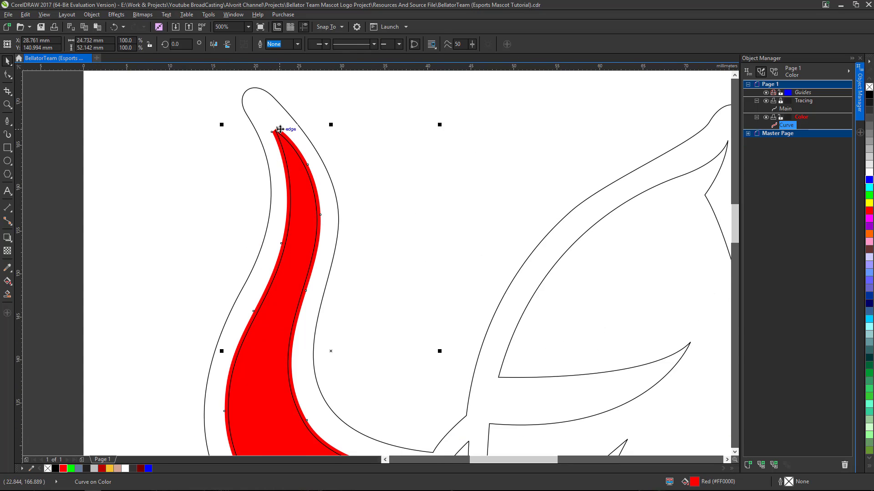
pyautogui.scroll(1, 267, 138)
pyautogui.scroll(-3, 250, 133)
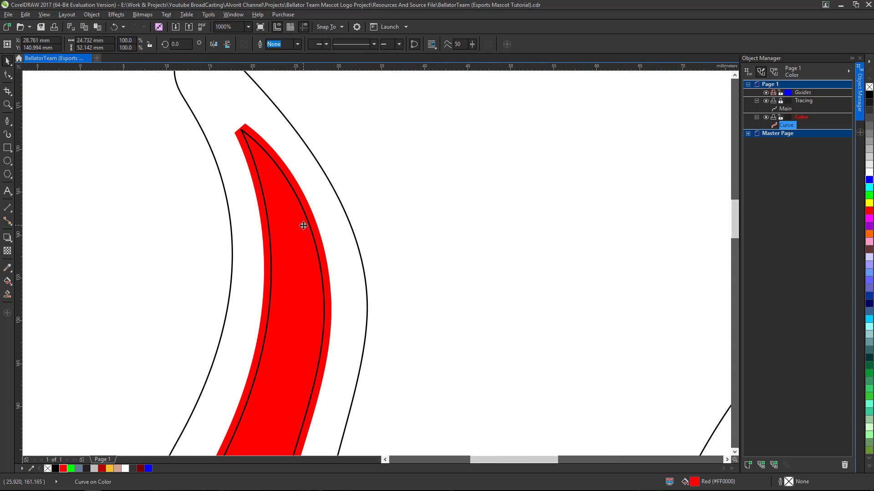
pyautogui.scroll(2, 313, 256)
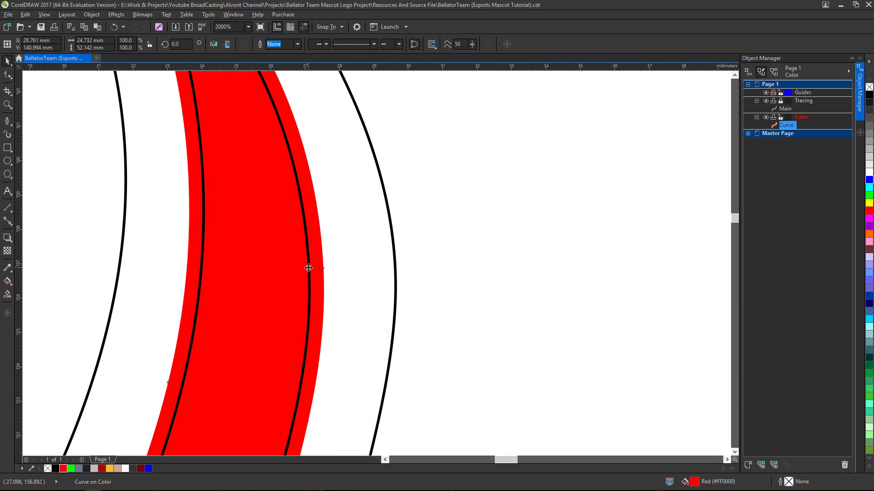
pyautogui.scroll(-3, 309, 268)
pyautogui.scroll(-2, 279, 324)
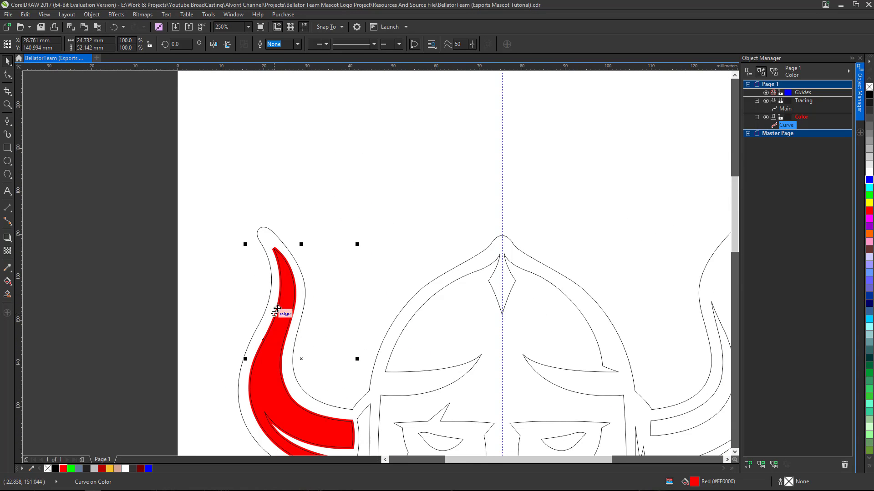
pyautogui.scroll(2, 279, 384)
pyautogui.scroll(-2, 263, 273)
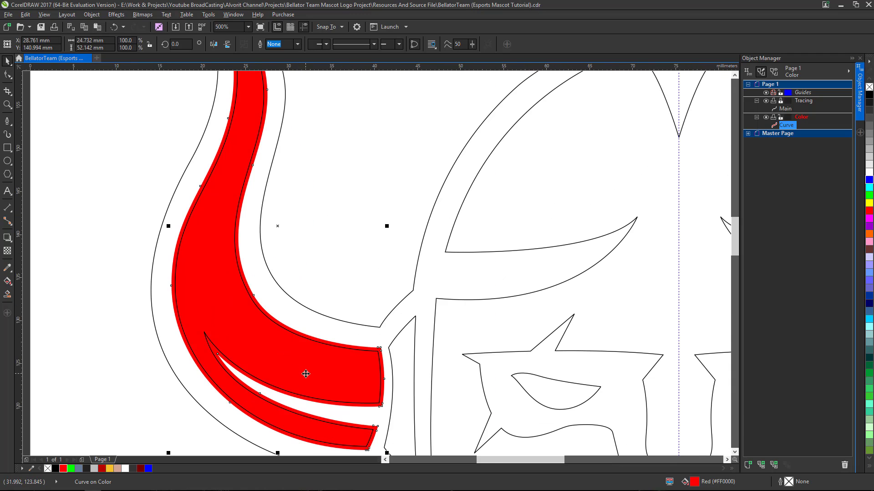
pyautogui.scroll(2, 304, 373)
pyautogui.scroll(-2, 331, 360)
pyautogui.scroll(2, 286, 347)
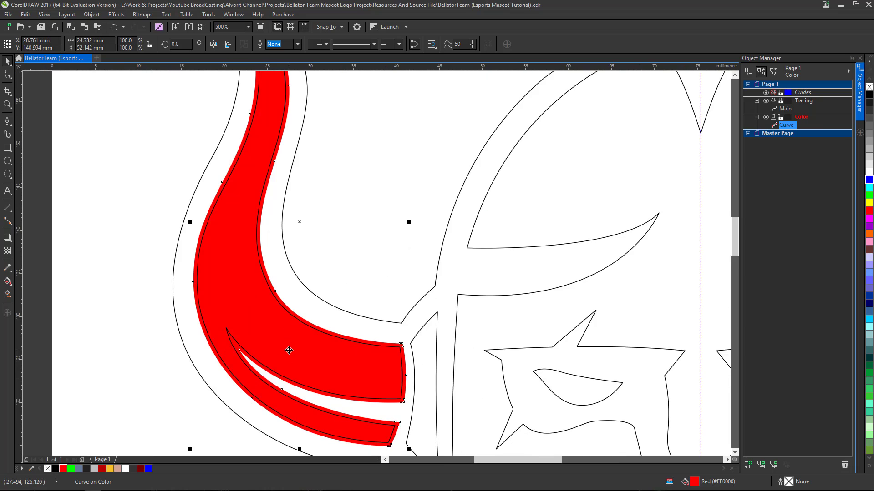
pyautogui.scroll(-2, 289, 348)
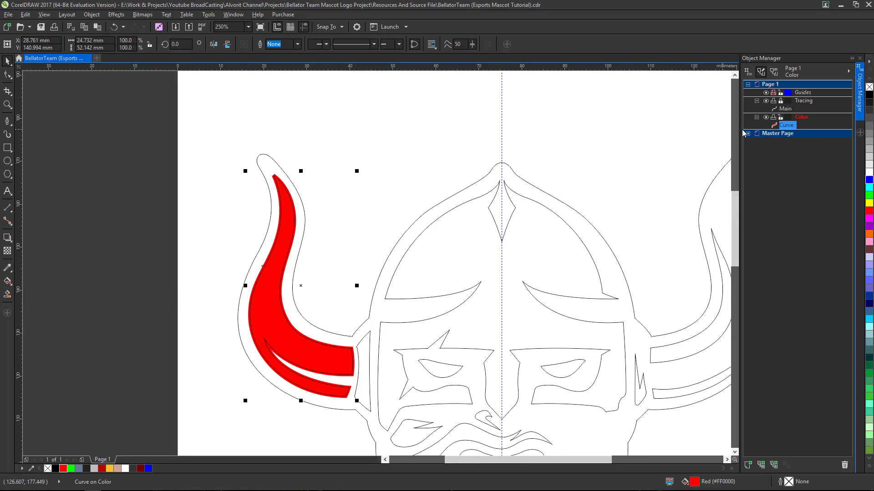
# Step: Fill the Main line art on the Tracing layer with black (#000000)
pyautogui.click(756, 101)
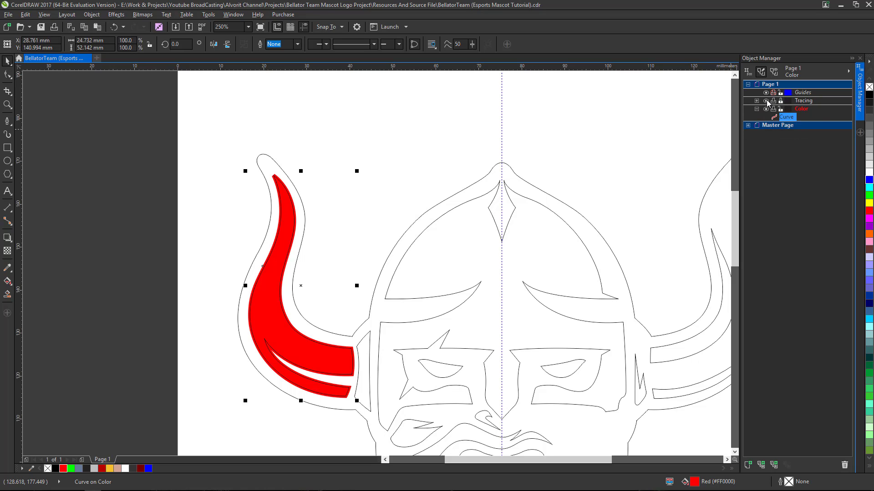
pyautogui.click(756, 101)
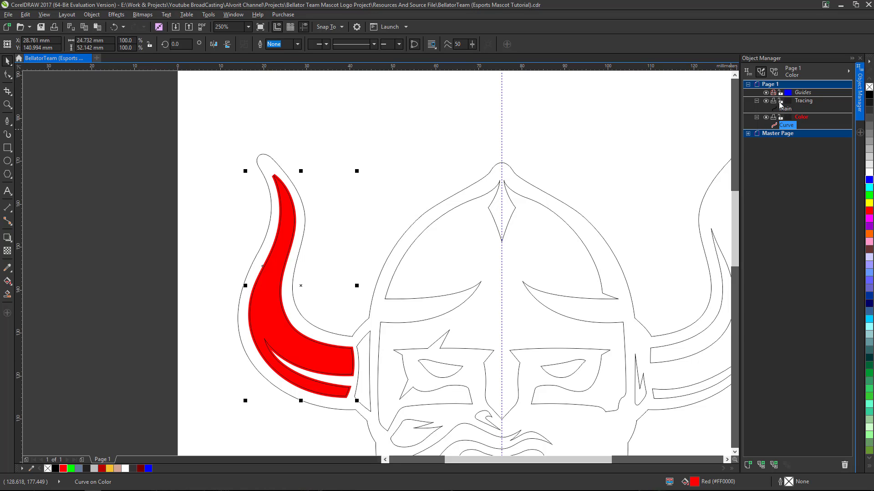
pyautogui.click(784, 108)
pyautogui.click(870, 94)
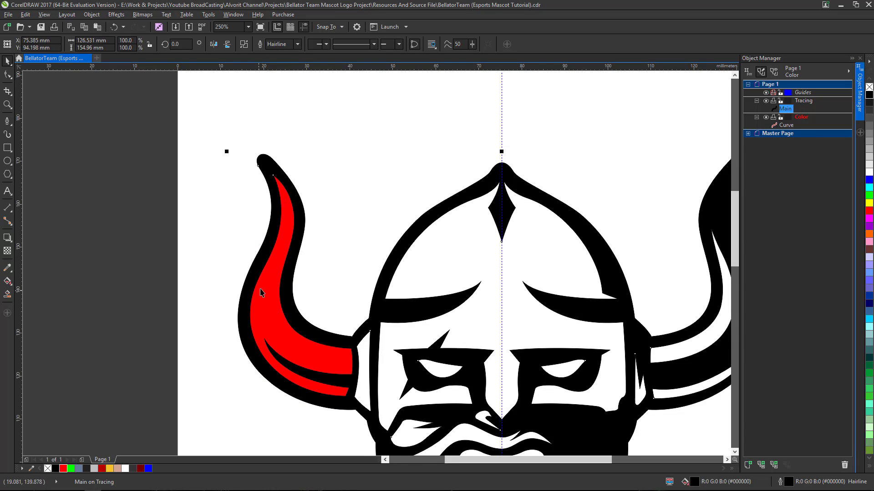
pyautogui.scroll(-2, 314, 286)
pyautogui.scroll(2, 342, 288)
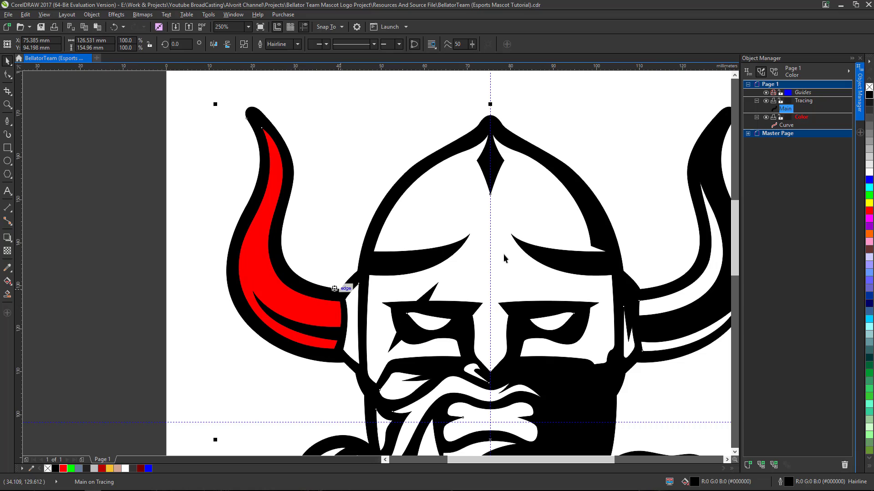
# Step: Collapse the Tracing layer and fill the welded left horn curve on the Color layer with light grey (#BFBFBF)
pyautogui.click(776, 113)
pyautogui.click(789, 126)
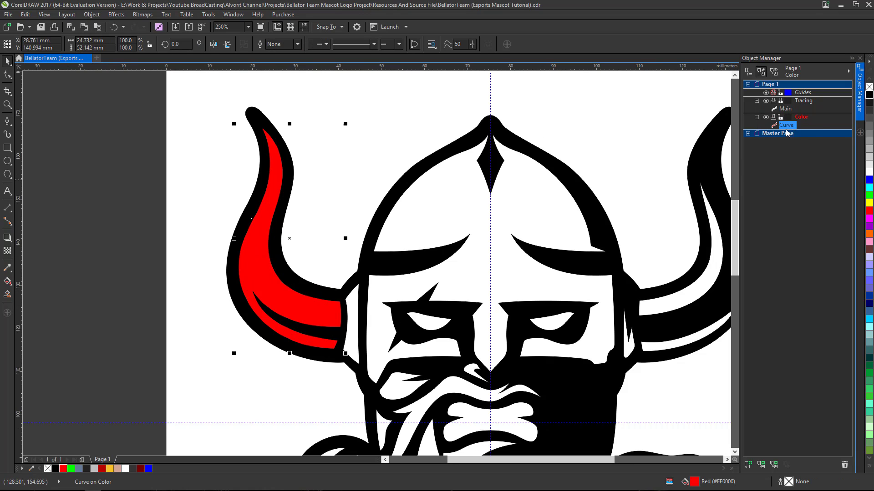
pyautogui.click(757, 102)
pyautogui.scroll(-2, 320, 259)
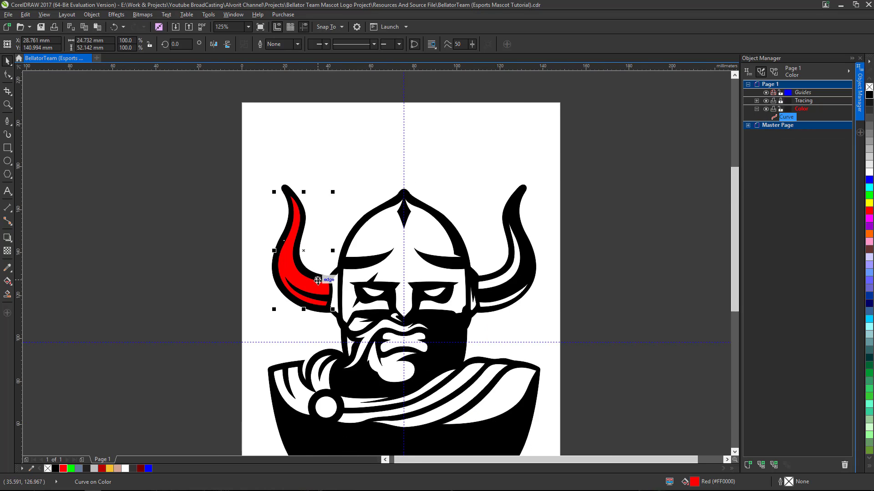
pyautogui.scroll(2, 317, 280)
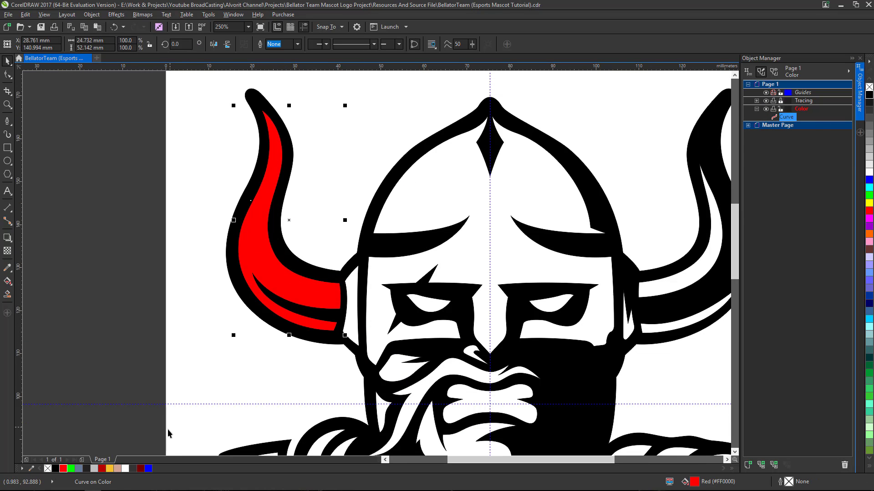
pyautogui.click(94, 469)
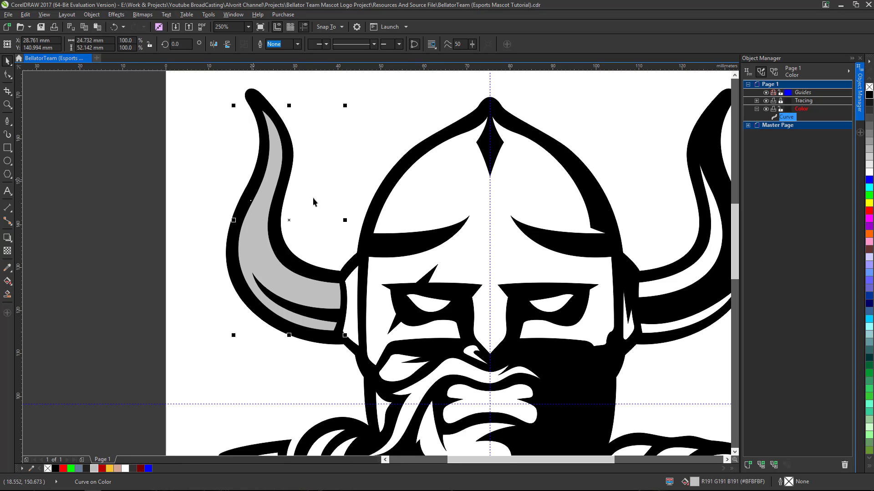
pyautogui.scroll(-3, 302, 213)
pyautogui.scroll(3, 303, 264)
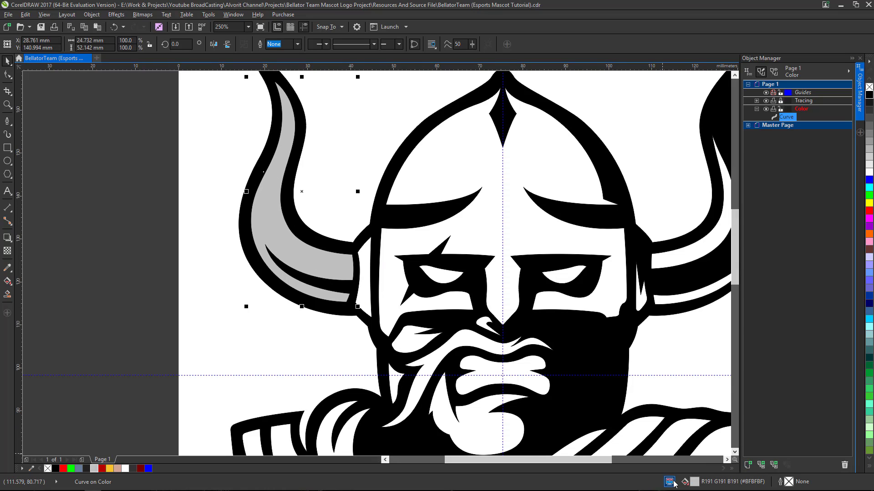
# Step: Check the left horn curve's fill colour and its hex code in the fill settings
pyautogui.doubleClick(694, 482)
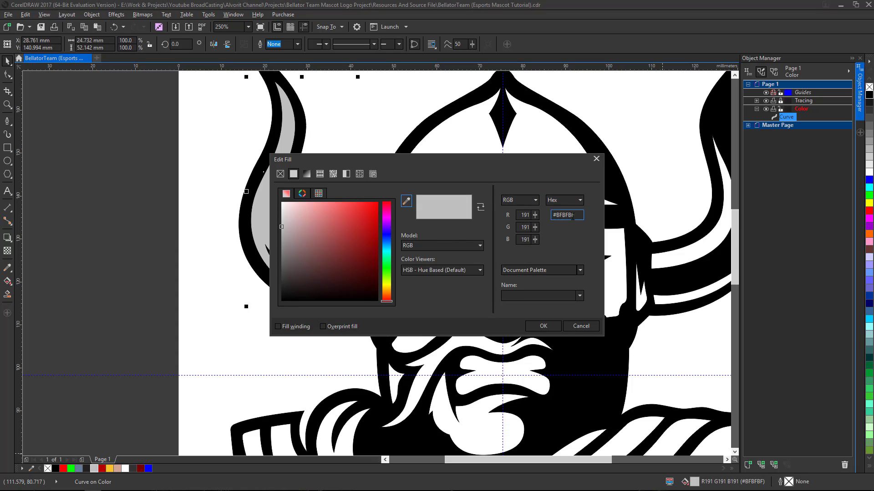
pyautogui.moveTo(576, 215); pyautogui.dragTo(565, 215)
pyautogui.click(543, 327)
pyautogui.scroll(-3, 319, 275)
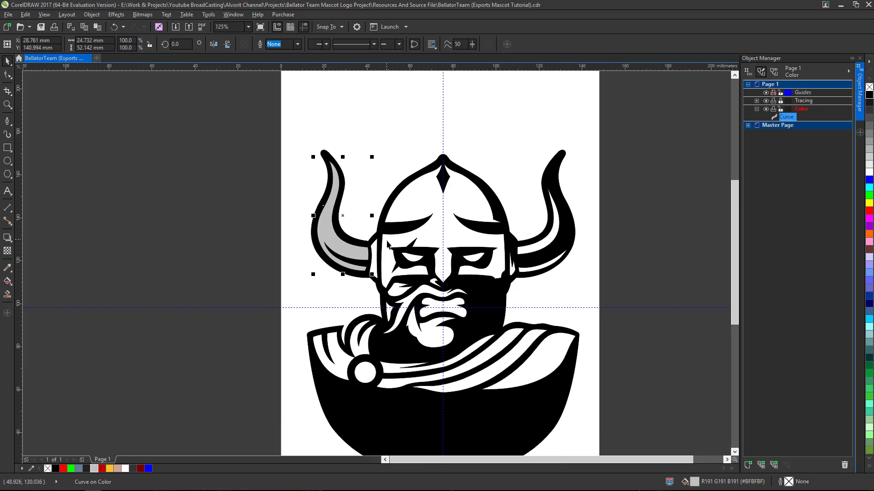
# Step: Create a Smart Fill shape in the narrow helmet side piece between the left horn and the mask
pyautogui.scroll(3, 318, 275)
pyautogui.click(8, 294)
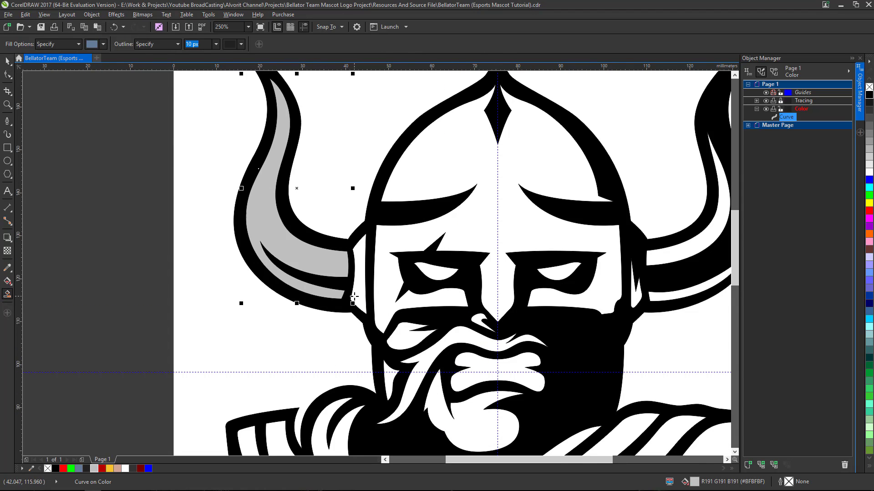
pyautogui.click(358, 295)
pyautogui.scroll(-3, 339, 265)
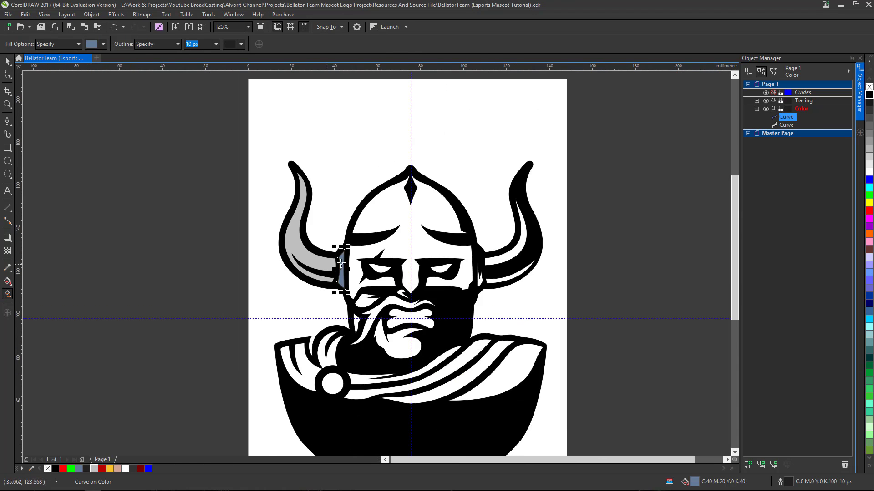
pyautogui.scroll(5, 346, 264)
pyautogui.scroll(-2, 339, 261)
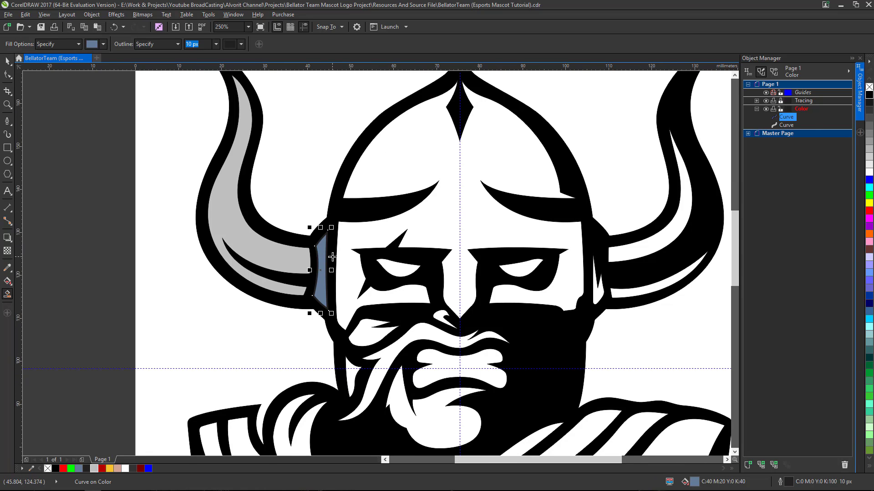
pyautogui.scroll(2, 321, 248)
pyautogui.scroll(-2, 302, 263)
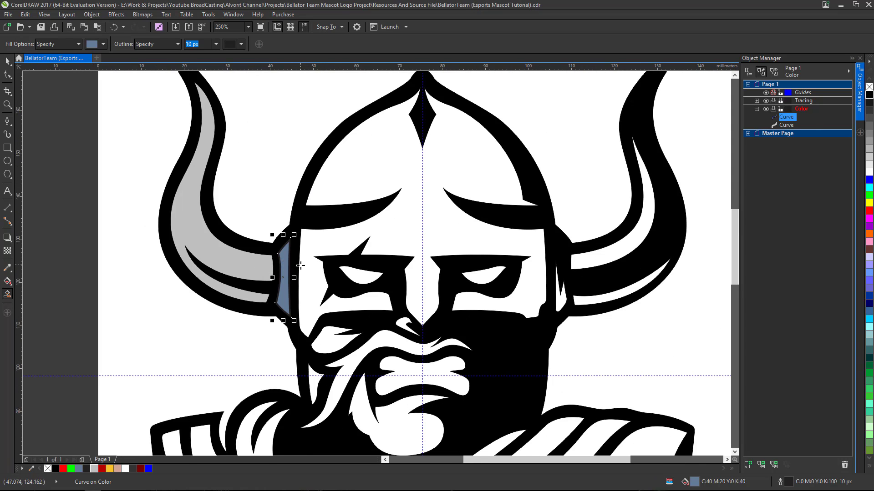
pyautogui.scroll(2, 301, 265)
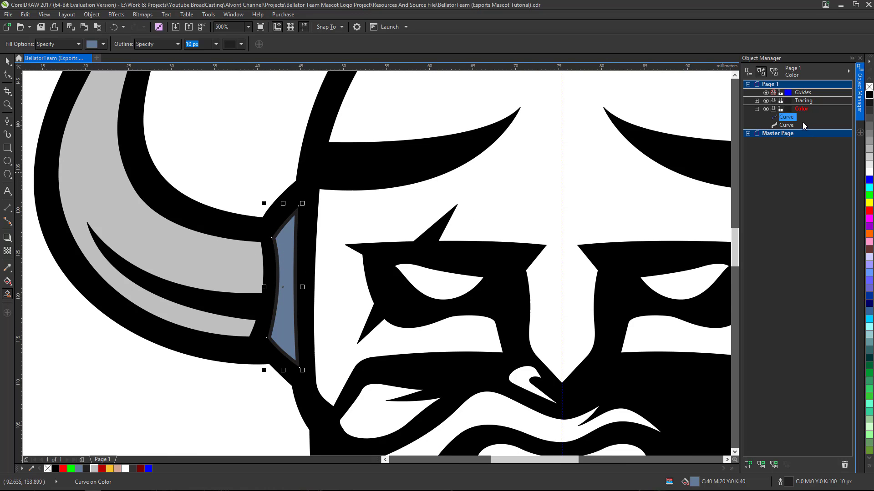
# Step: Create a Smart Fill shape covering the helmet dome and face mask area
pyautogui.click(339, 285)
pyautogui.scroll(-2, 343, 240)
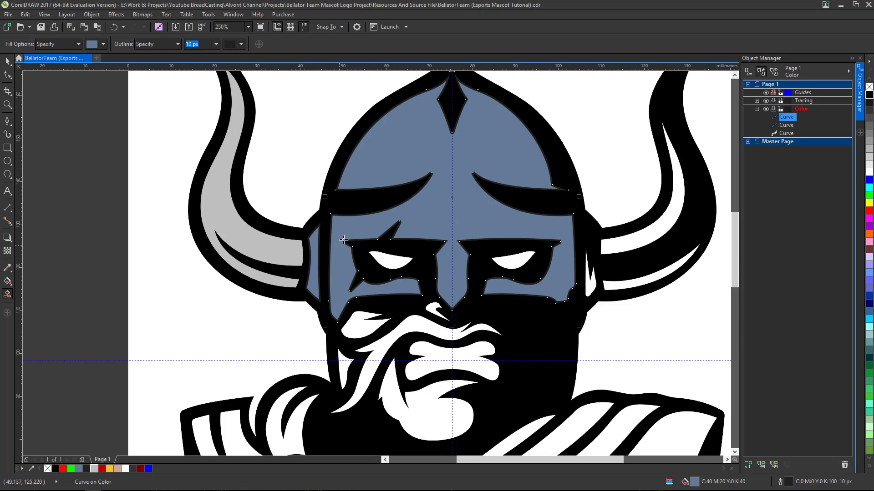
pyautogui.scroll(2, 519, 226)
pyautogui.scroll(-2, 434, 236)
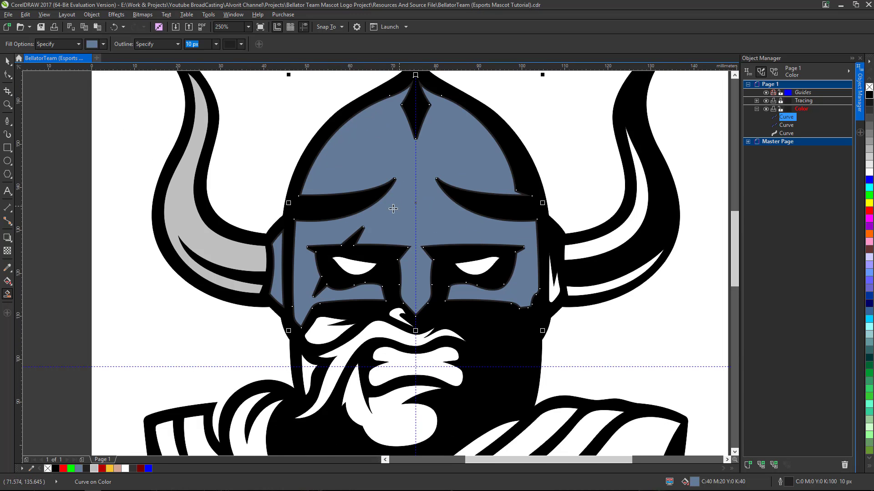
# Step: Weld the helmet side piece curve and the main helmet curve on the Color layer into a single shape
pyautogui.click(8, 61)
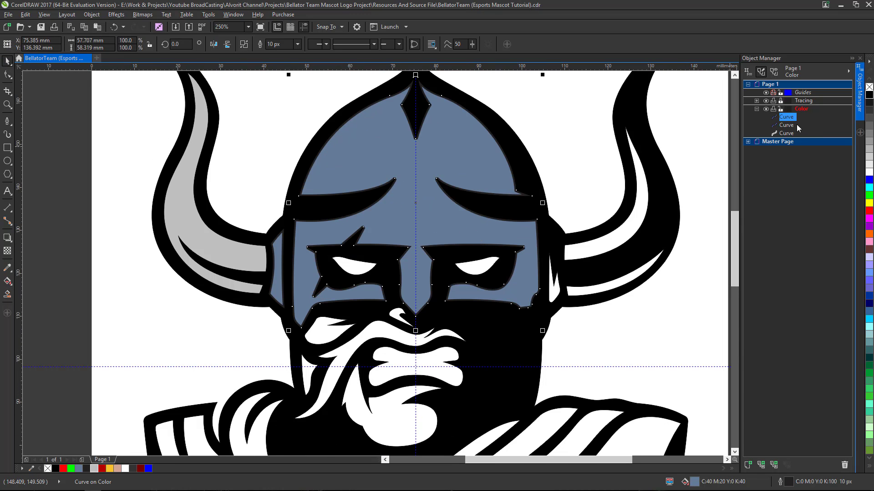
pyautogui.click(786, 126)
pyautogui.click(788, 118)
pyautogui.click(787, 126)
pyautogui.click(787, 117)
pyautogui.click(787, 133)
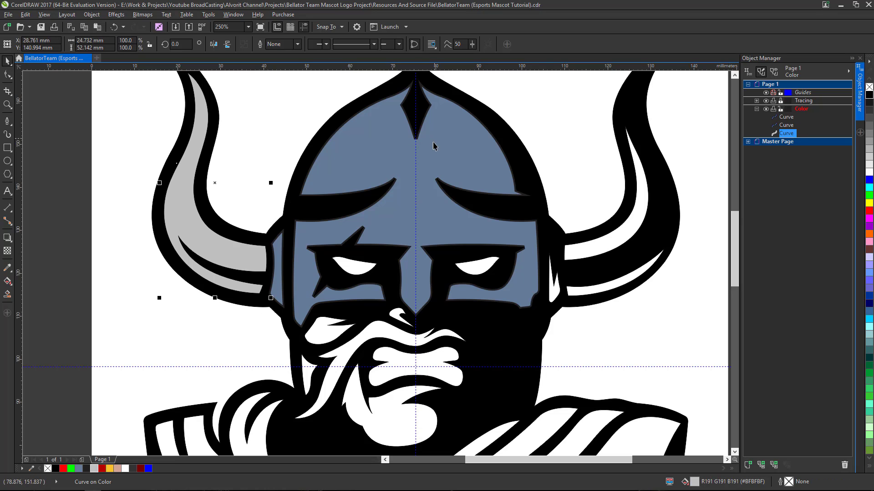
pyautogui.click(786, 125)
pyautogui.keyDown('shift'); pyautogui.click(786, 117); pyautogui.keyUp('shift')
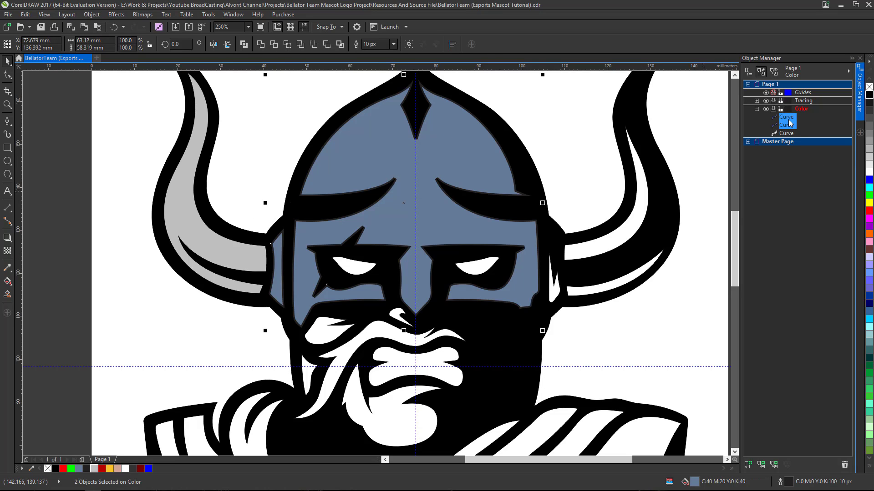
pyautogui.click(261, 44)
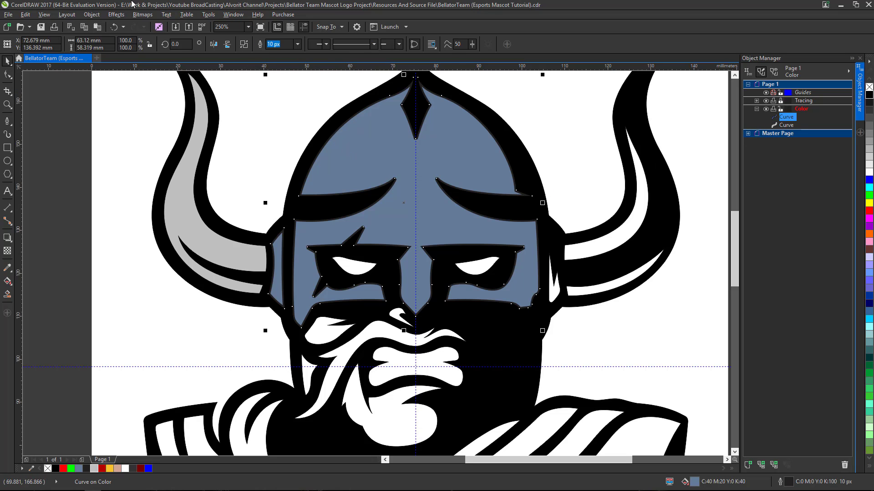
# Step: Convert the welded helmet shape's outline to an object and weld it together with the helmet fill curve
pyautogui.click(91, 15)
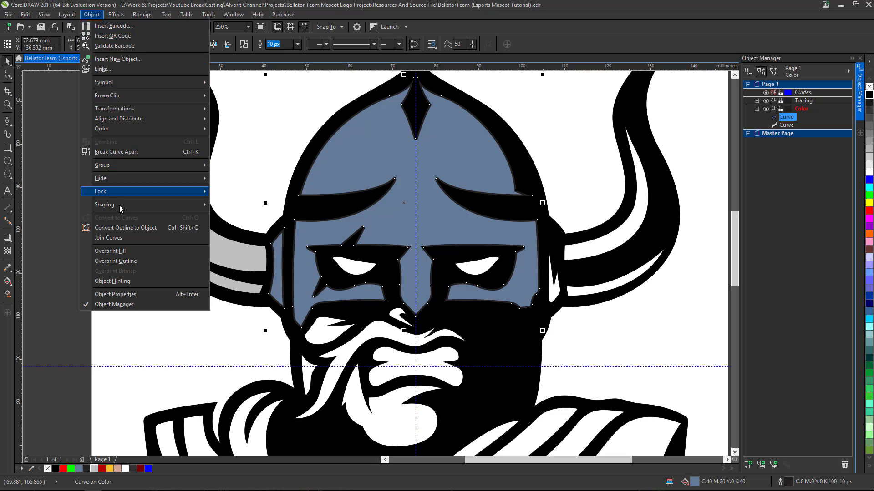
pyautogui.click(124, 228)
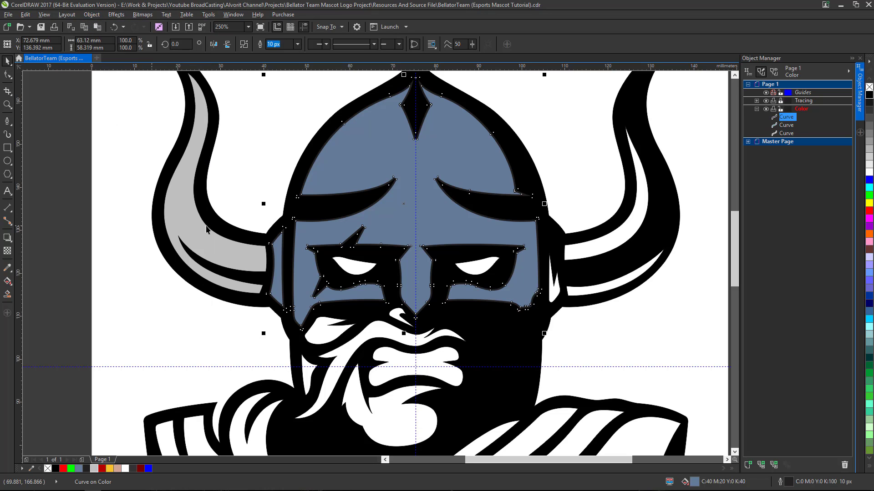
pyautogui.keyDown('ctrl'); pyautogui.click(787, 126); pyautogui.keyUp('ctrl')
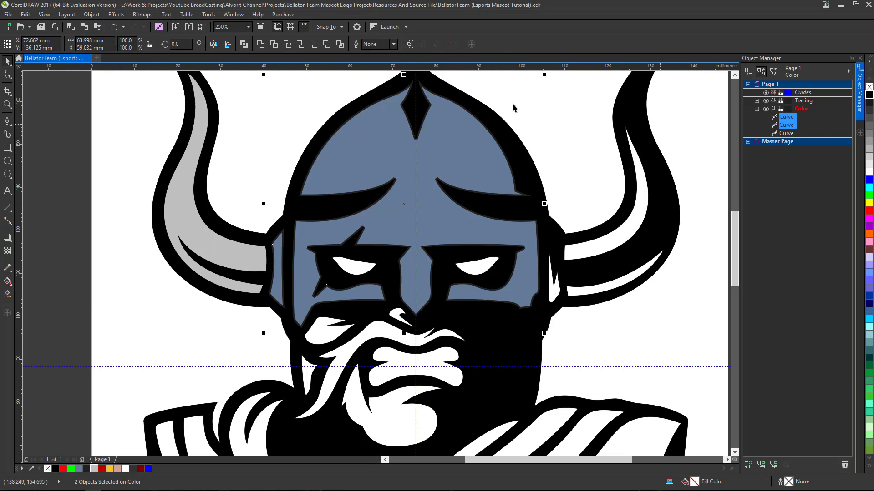
pyautogui.click(261, 44)
pyautogui.scroll(-3, 341, 214)
pyautogui.scroll(3, 359, 189)
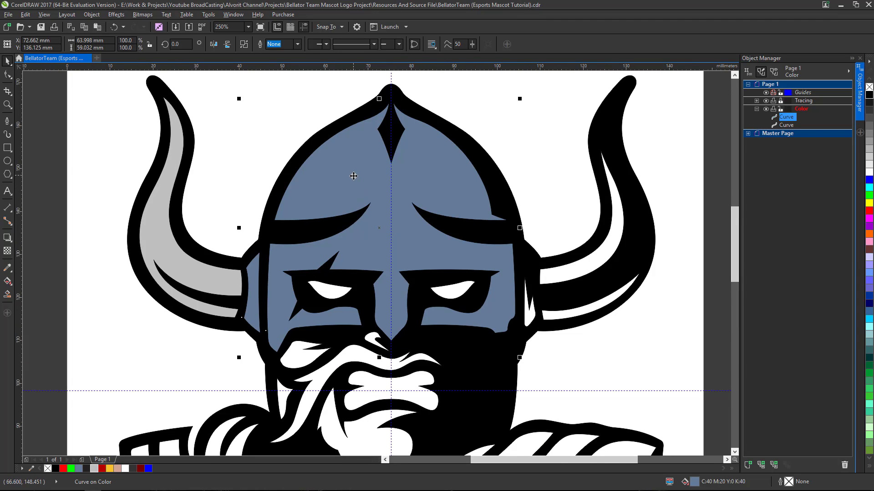
pyautogui.scroll(-3, 354, 176)
pyautogui.scroll(3, 347, 195)
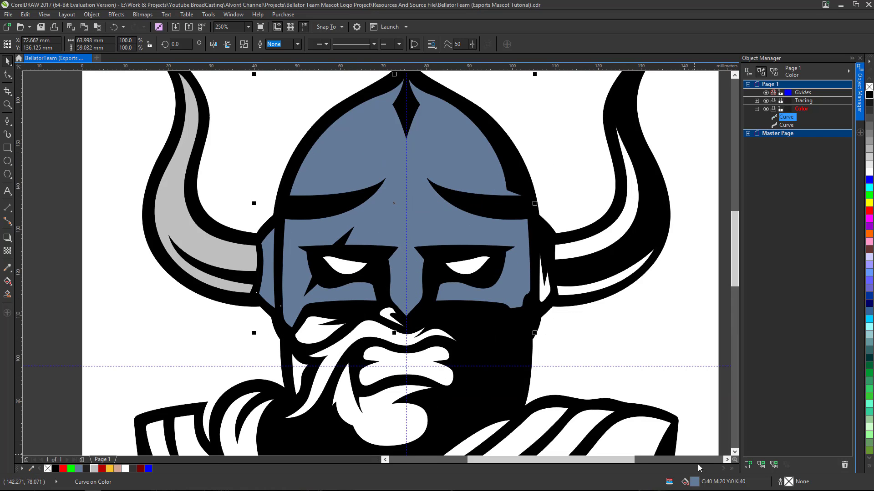
# Step: Change the helmet shape to a fountain fill and sample the palette's dark red (#B30300) for its start colour
pyautogui.doubleClick(695, 482)
pyautogui.moveTo(425, 165); pyautogui.dragTo(523, 220)
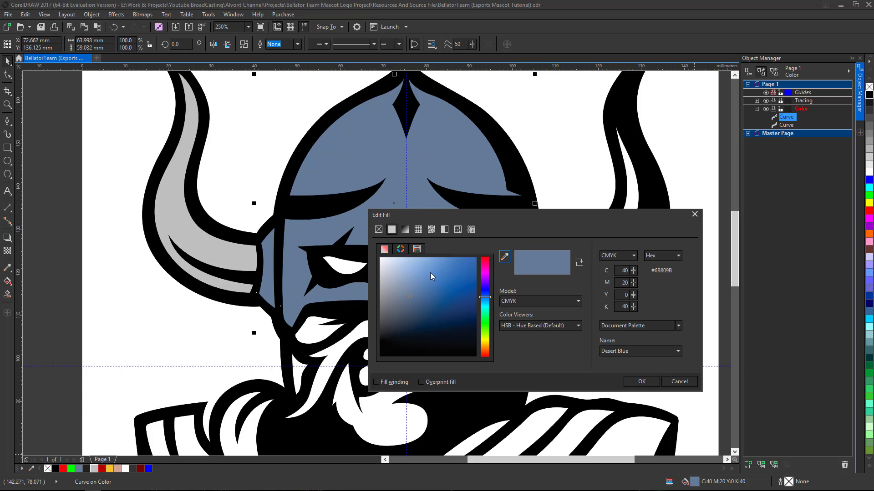
pyautogui.click(404, 232)
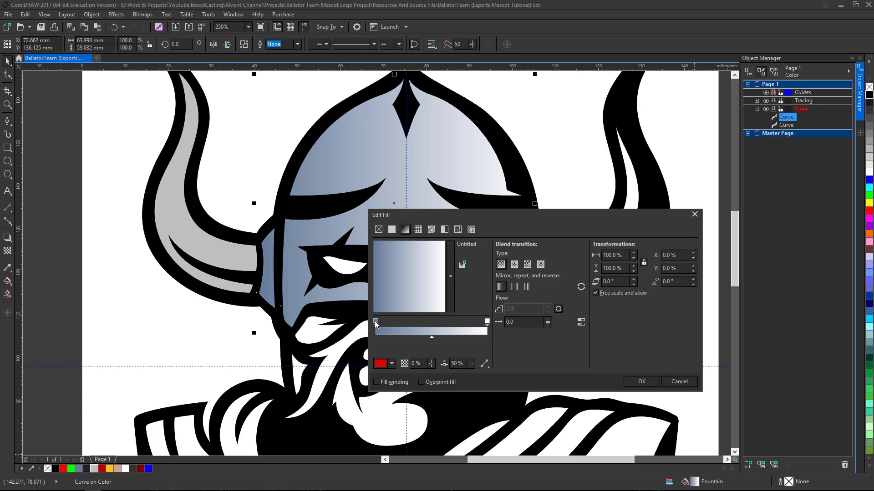
pyautogui.click(375, 321)
pyautogui.click(382, 363)
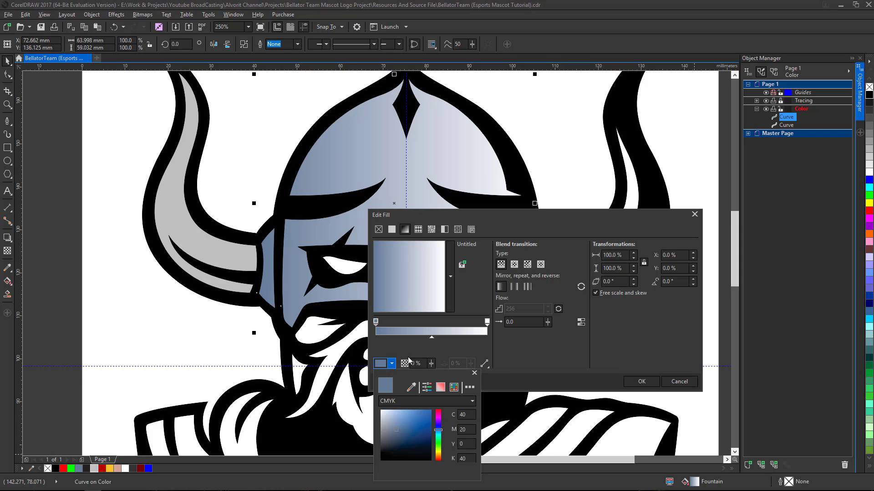
pyautogui.click(411, 387)
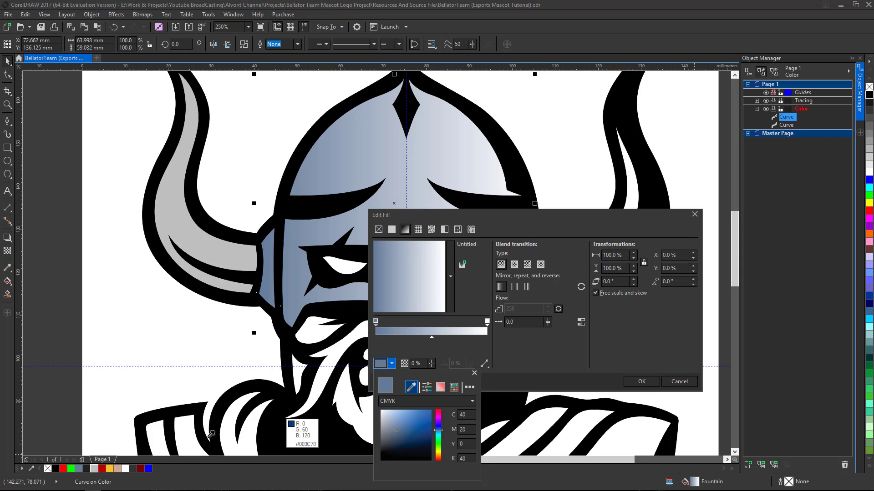
pyautogui.click(104, 466)
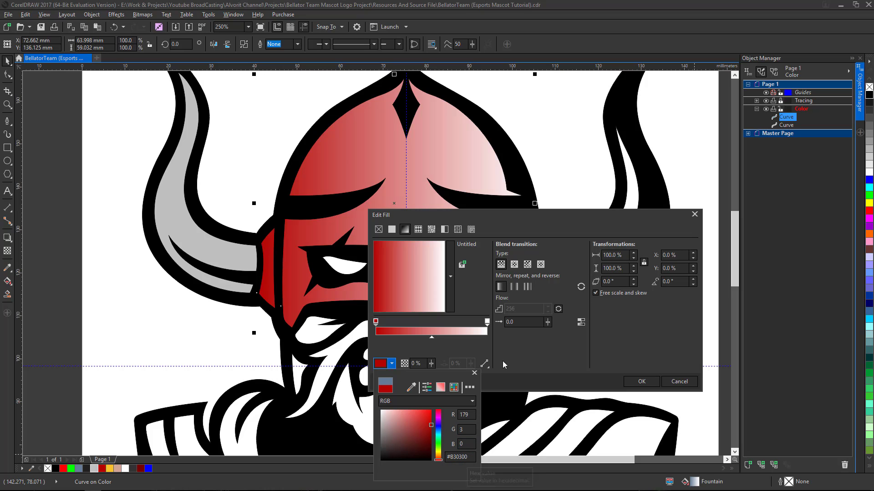
pyautogui.click(474, 372)
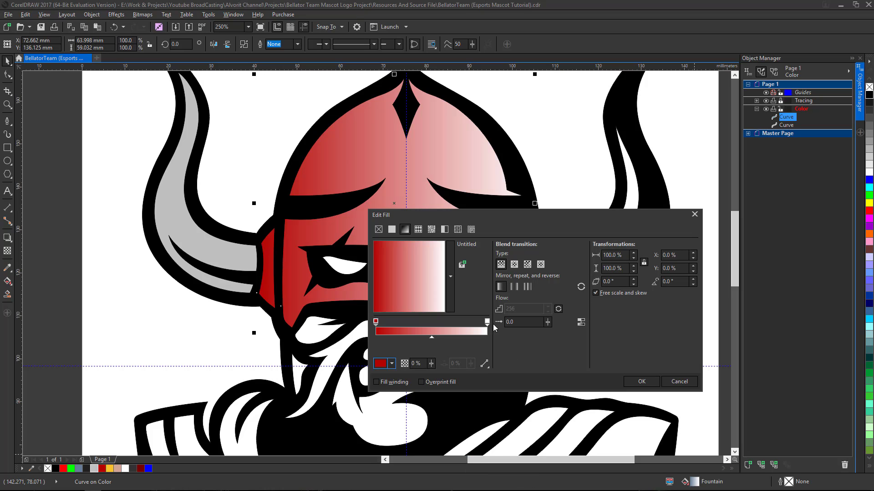
# Step: Set the fountain fill's end colour to dark red #B30300, sampled from the start node
pyautogui.click(487, 321)
pyautogui.click(380, 364)
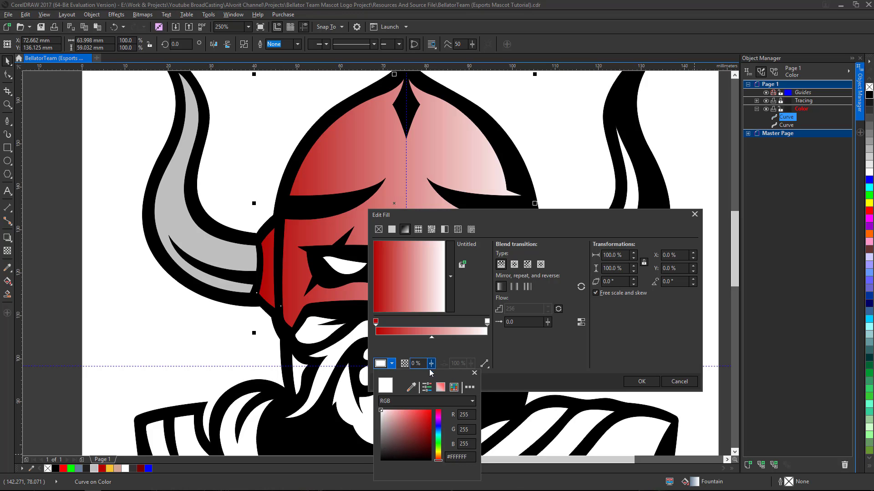
pyautogui.click(415, 389)
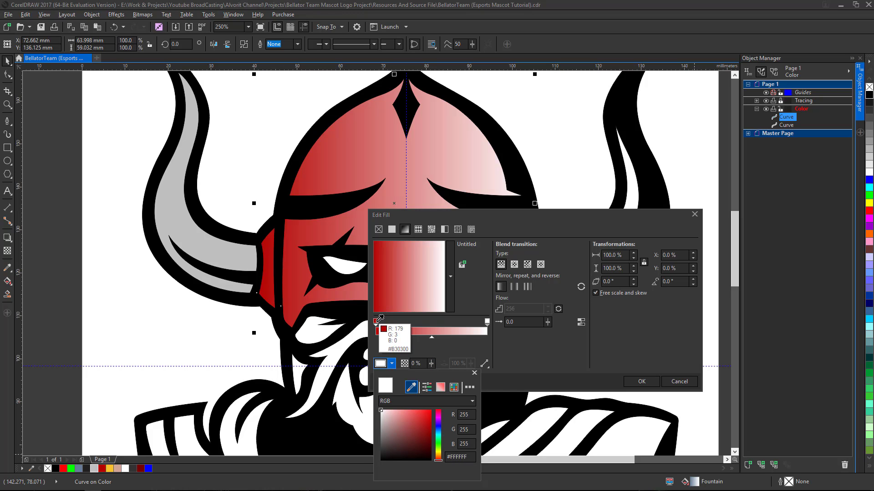
pyautogui.click(377, 324)
pyautogui.click(514, 345)
# Step: Add a colour node at 50% of the helmet's fountain fill, give it a brighter red, and apply the fill
pyautogui.click(432, 323)
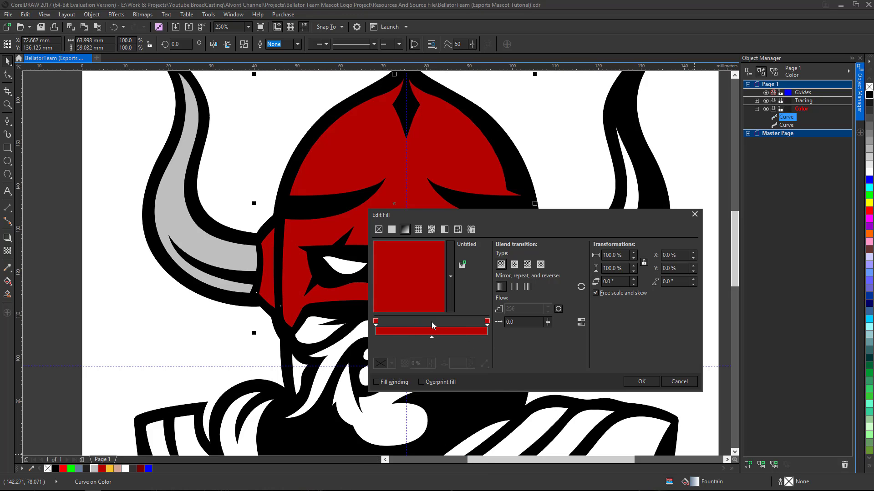
pyautogui.doubleClick(431, 326)
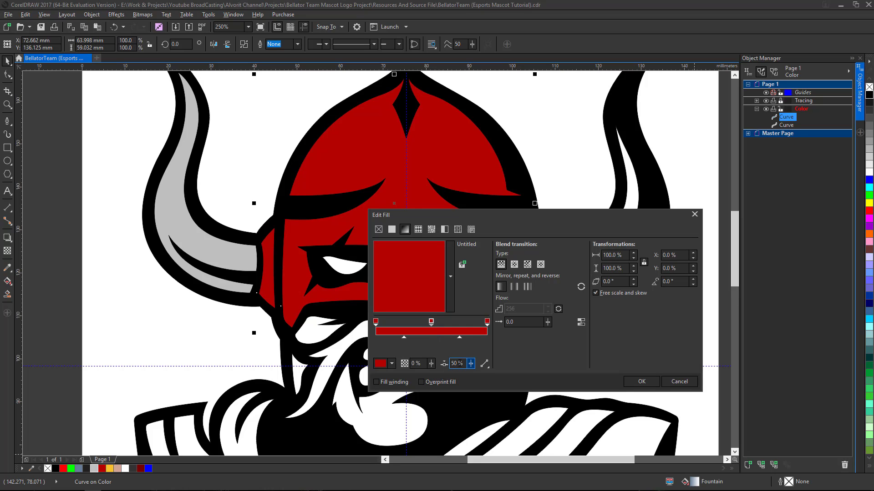
pyautogui.click(391, 364)
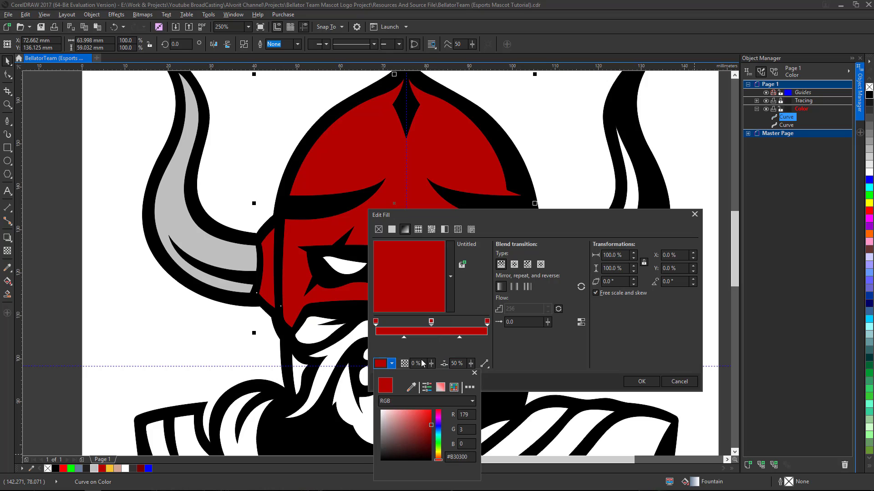
pyautogui.moveTo(432, 427); pyautogui.dragTo(433, 420)
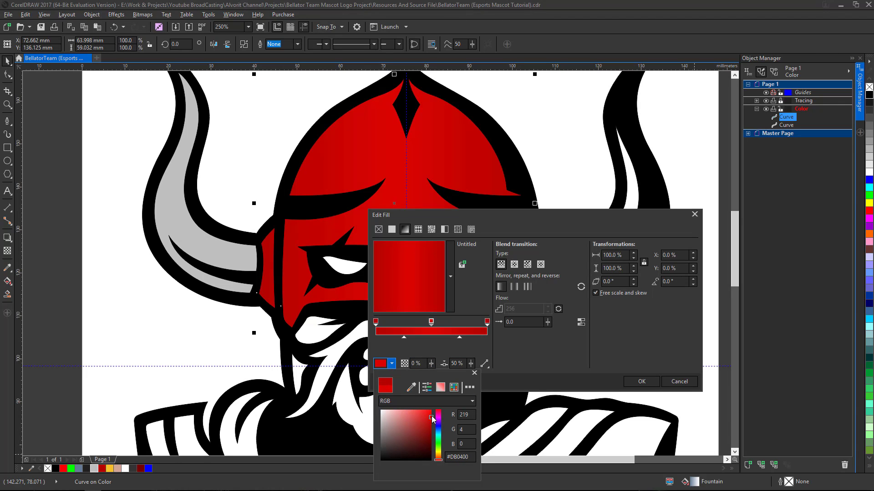
pyautogui.moveTo(430, 418); pyautogui.dragTo(432, 415)
pyautogui.click(523, 360)
pyautogui.click(641, 381)
# Step: Examine the helmet's red gradient against the line art, both close up and in the whole figure
pyautogui.scroll(-2, 424, 223)
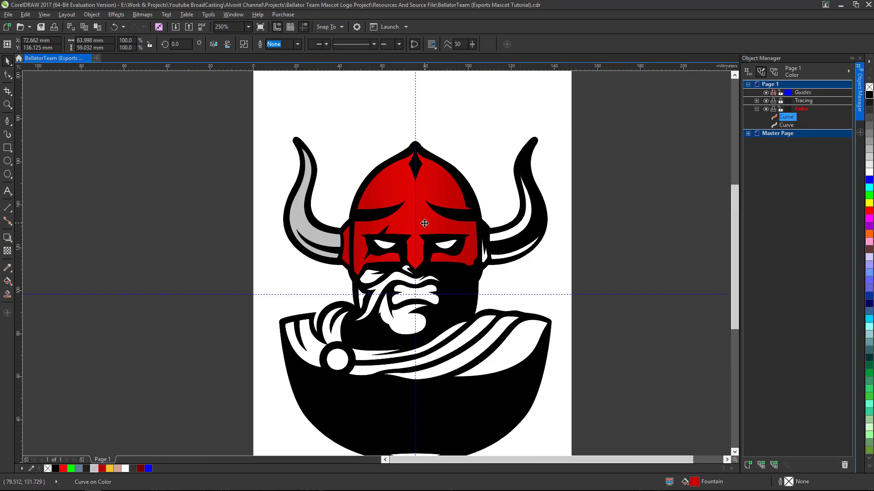
pyautogui.scroll(2, 424, 224)
pyautogui.scroll(-3, 391, 162)
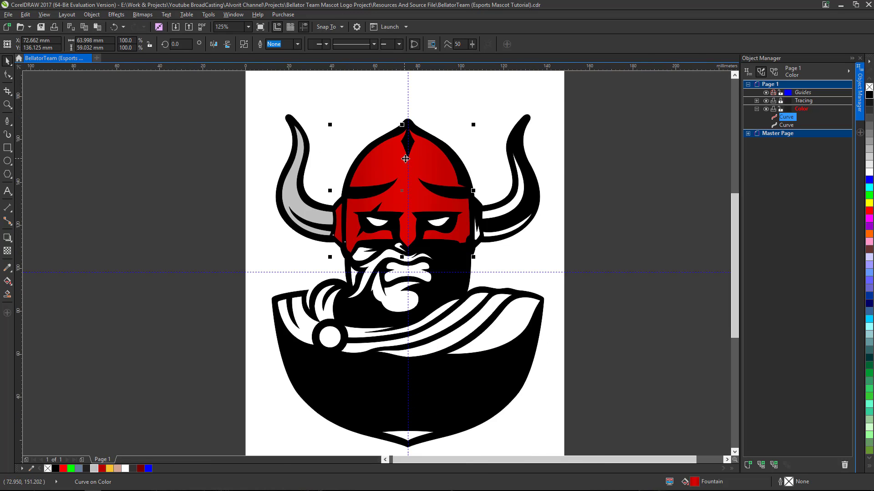
pyautogui.scroll(1, 405, 159)
pyautogui.scroll(-1, 404, 153)
pyautogui.scroll(1, 387, 230)
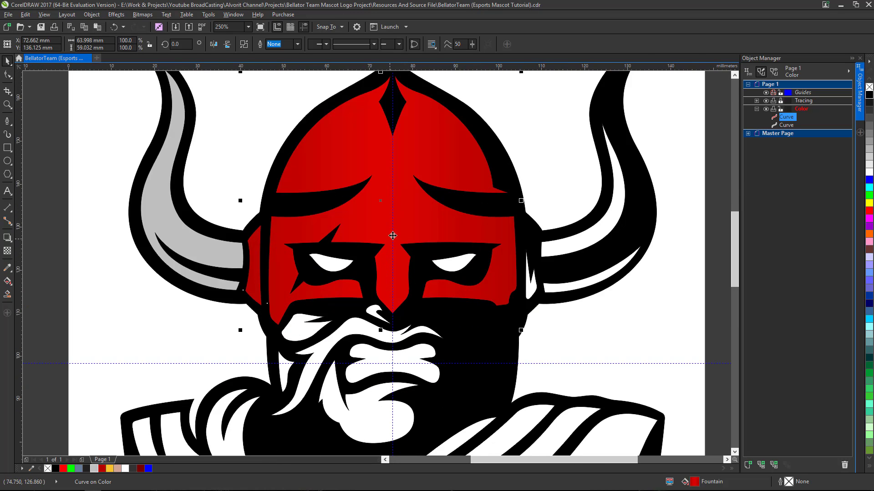
pyautogui.scroll(-1, 393, 235)
pyautogui.scroll(1, 395, 230)
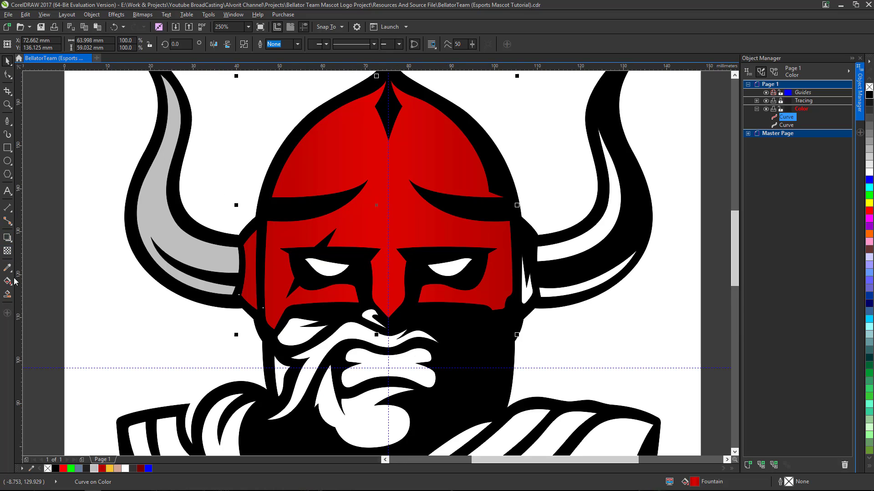
pyautogui.scroll(-1, 346, 278)
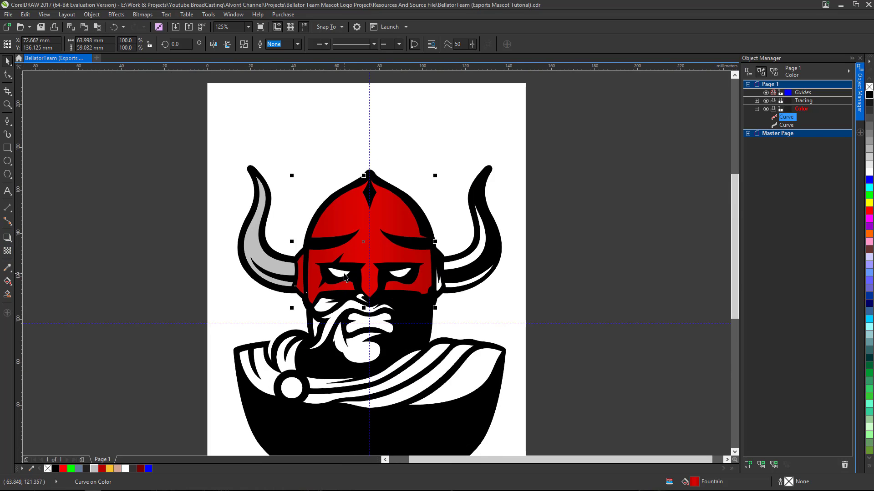
# Step: Create Smart Fill shapes inside both of the Viking's eyes on the Color layer
pyautogui.scroll(1, 331, 335)
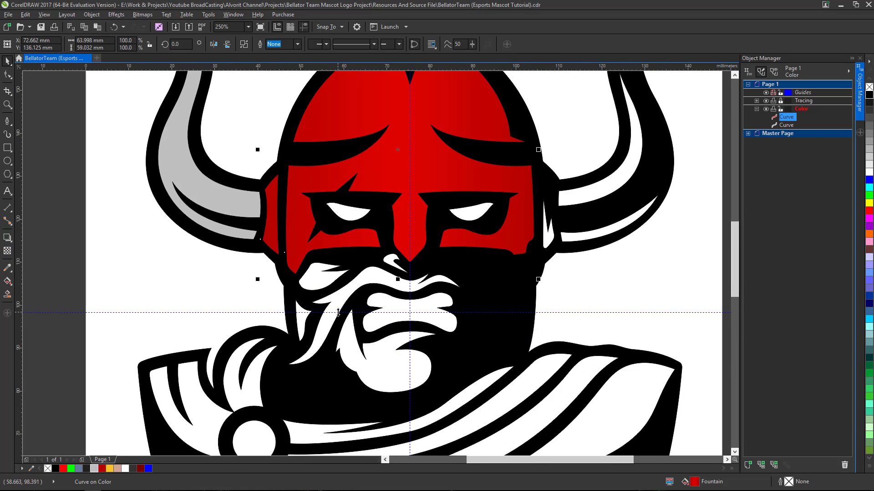
pyautogui.scroll(-1, 325, 212)
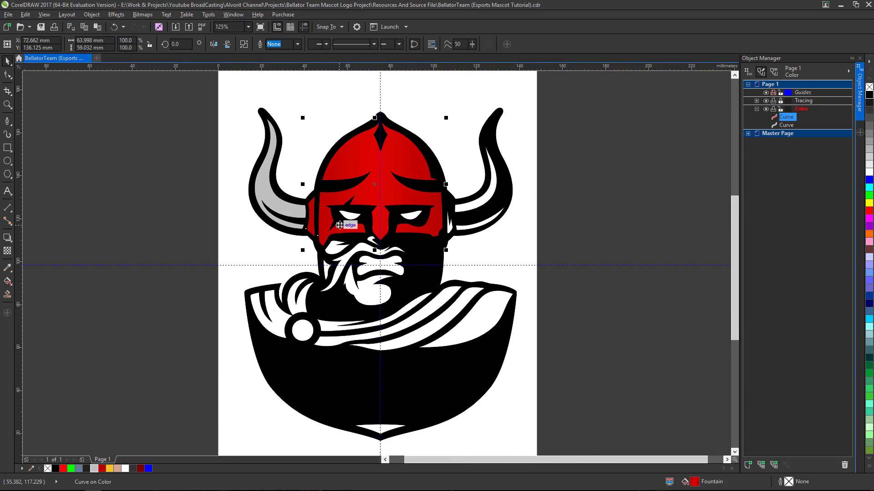
pyautogui.scroll(1, 348, 220)
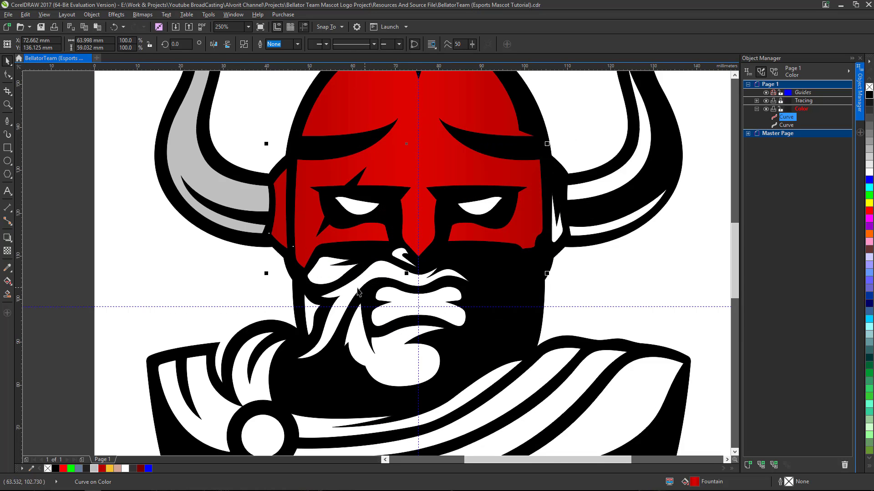
pyautogui.scroll(-1, 287, 247)
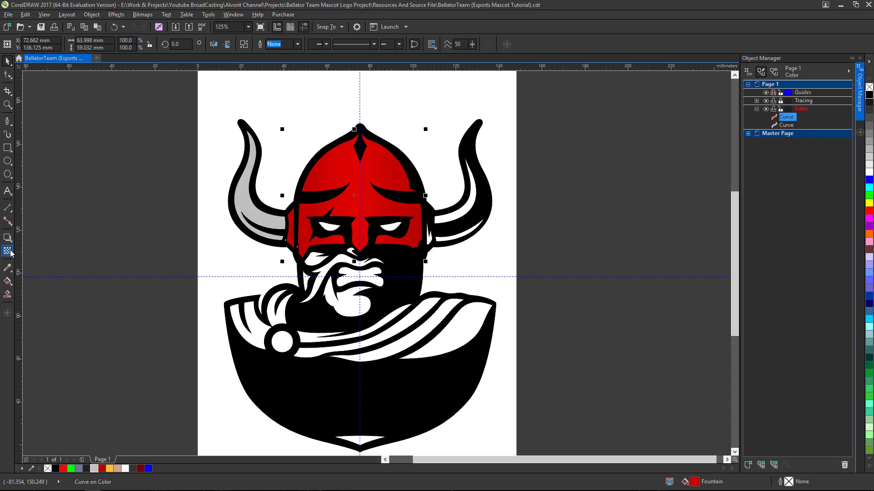
pyautogui.click(9, 295)
pyautogui.scroll(1, 341, 242)
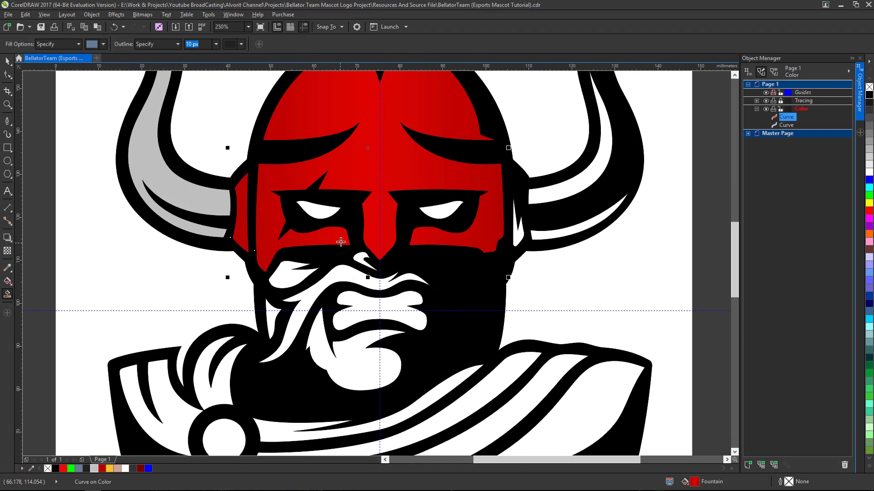
pyautogui.click(320, 214)
pyautogui.click(438, 213)
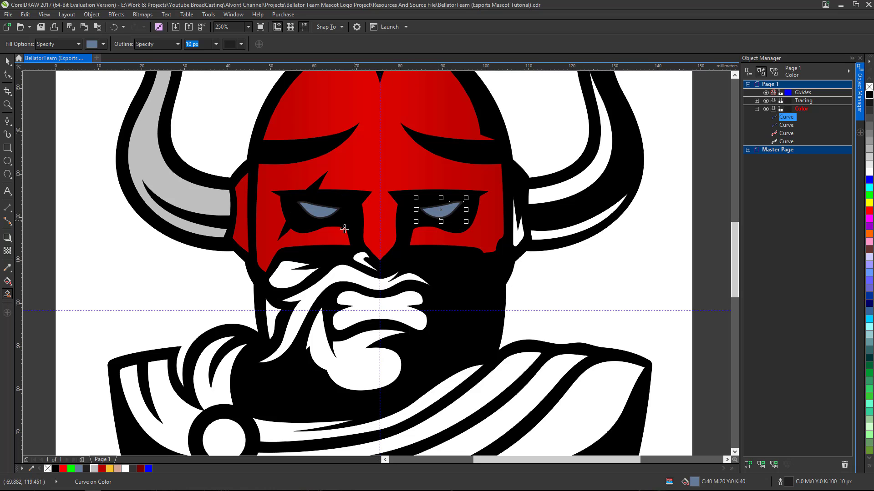
# Step: Create Smart Fill shapes for the moustache and the round brooch on the cape
pyautogui.scroll(-1, 397, 239)
pyautogui.click(356, 254)
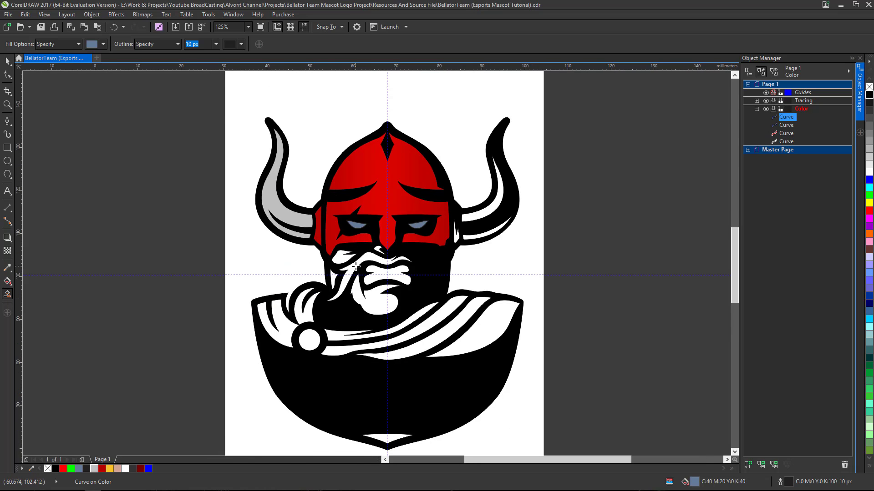
pyautogui.scroll(1, 356, 254)
pyautogui.scroll(-1, 367, 240)
pyautogui.scroll(1, 337, 335)
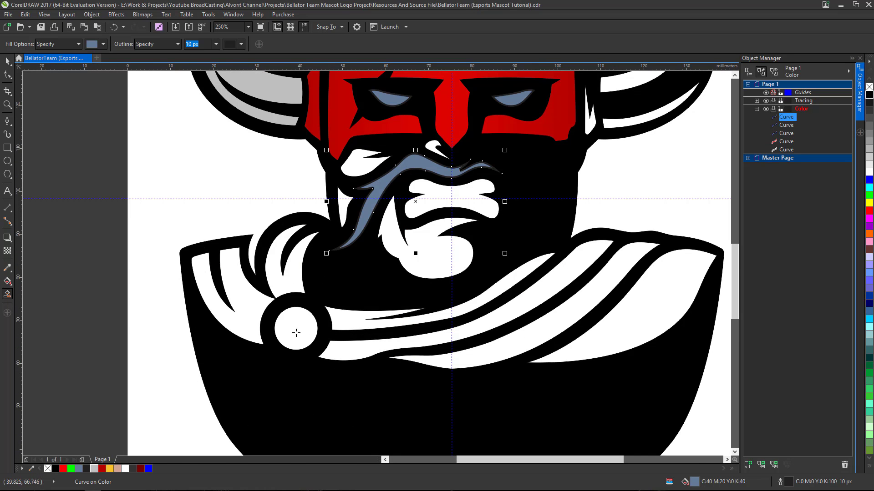
pyautogui.click(295, 333)
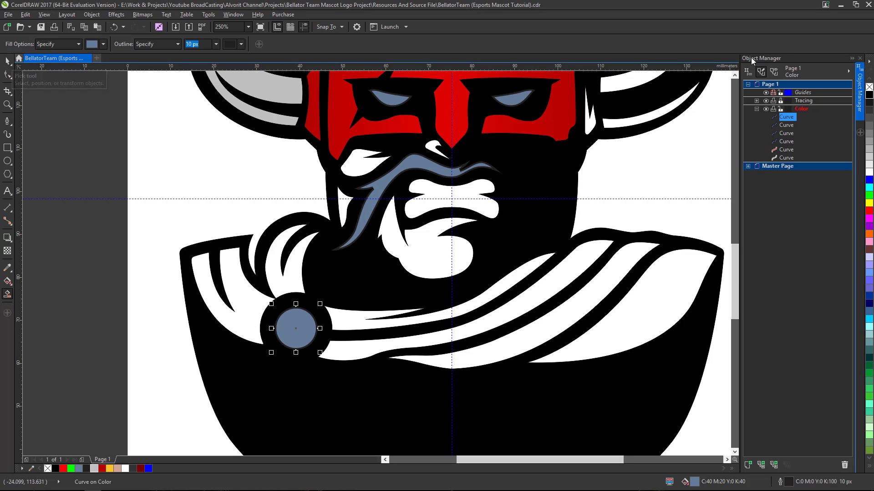
# Step: Select the four eye, moustache and brooch fill shapes and weld them into a single curve
pyautogui.keyDown('shift'); pyautogui.click(785, 133); pyautogui.keyUp('shift')
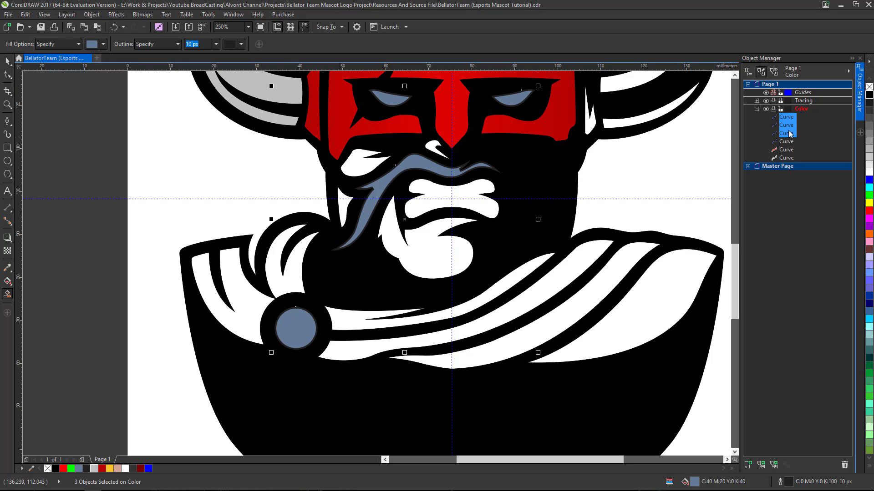
pyautogui.keyDown('shift'); pyautogui.click(790, 144); pyautogui.keyUp('shift')
pyautogui.scroll(-1, 382, 144)
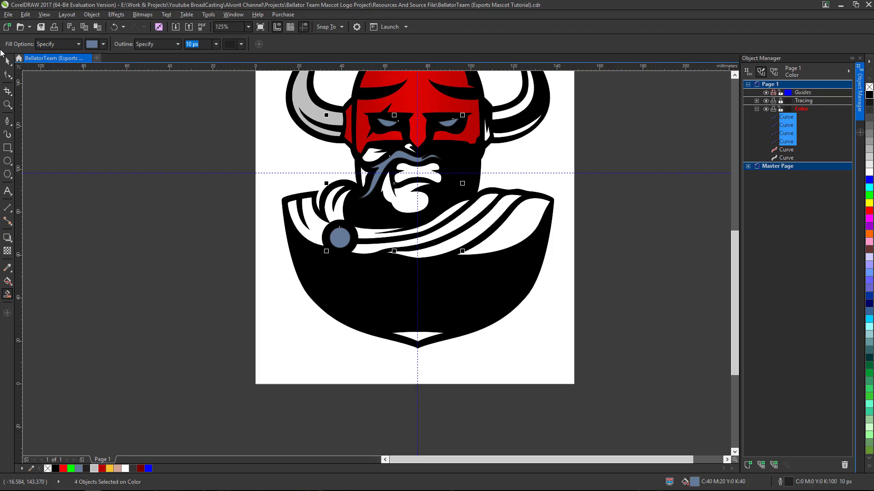
pyautogui.click(9, 61)
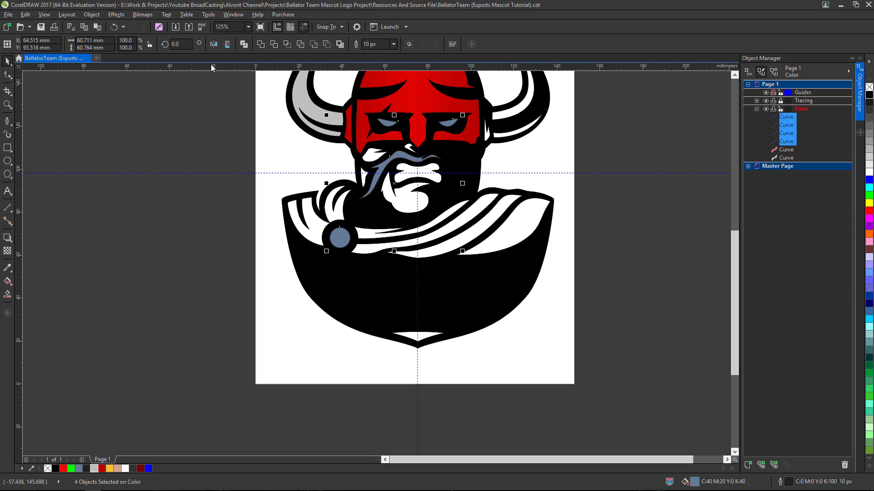
pyautogui.click(262, 44)
pyautogui.scroll(2, 396, 119)
# Step: Convert the outline of the eyes, moustache and brooch curve to an object and weld it to its fill
pyautogui.click(94, 14)
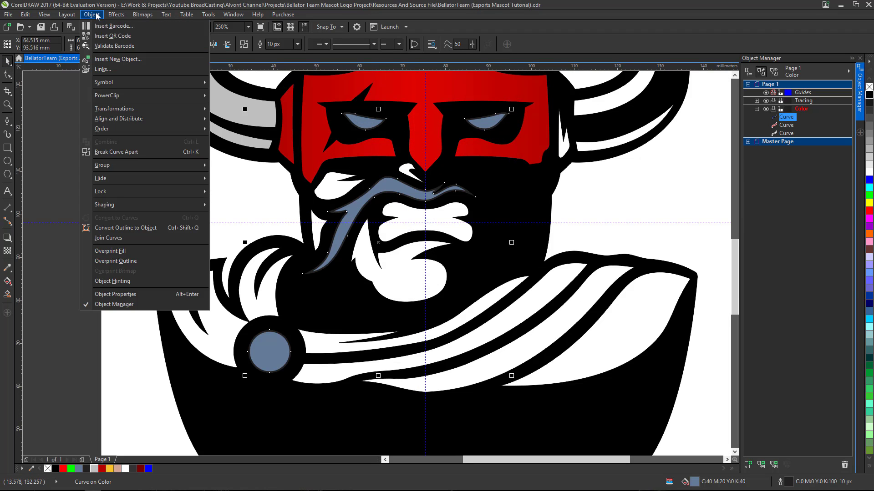
pyautogui.click(125, 228)
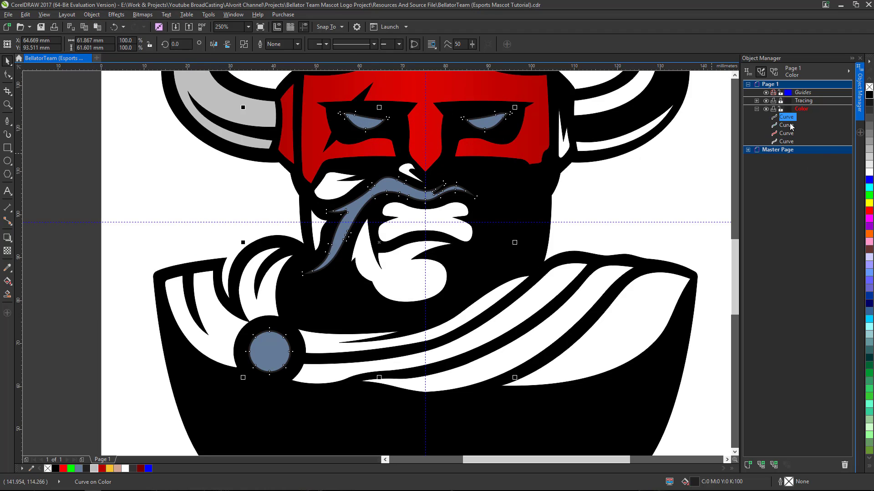
pyautogui.keyDown('ctrl'); pyautogui.click(791, 126); pyautogui.keyUp('ctrl')
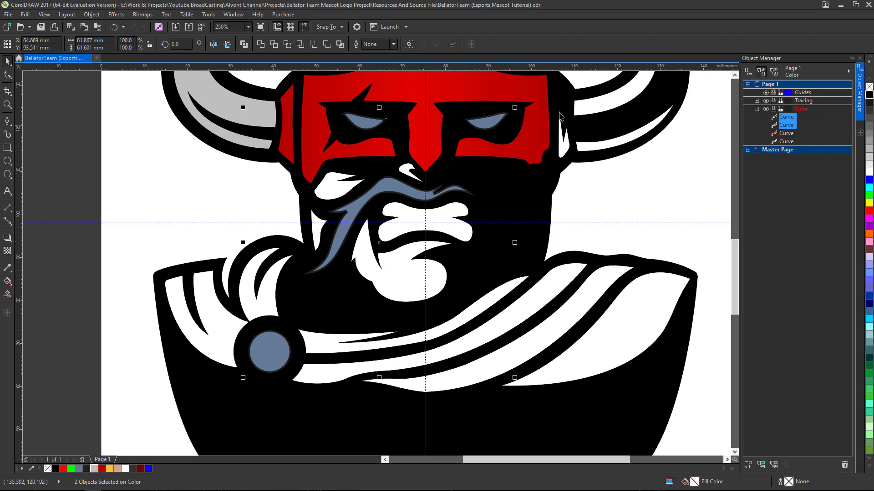
pyautogui.click(261, 44)
# Step: Fill the eyes, moustache and brooch shape with the palette's golden yellow (#F6C028)
pyautogui.scroll(-2, 395, 212)
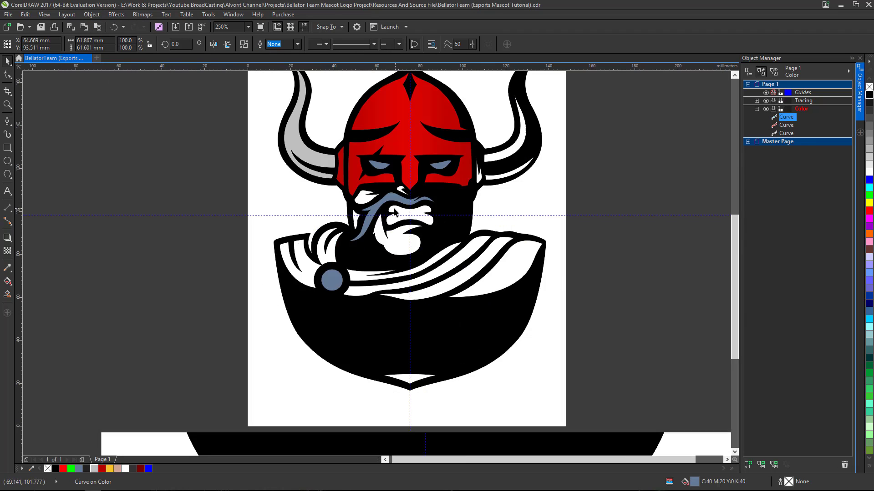
pyautogui.scroll(1, 394, 212)
pyautogui.scroll(-1, 394, 211)
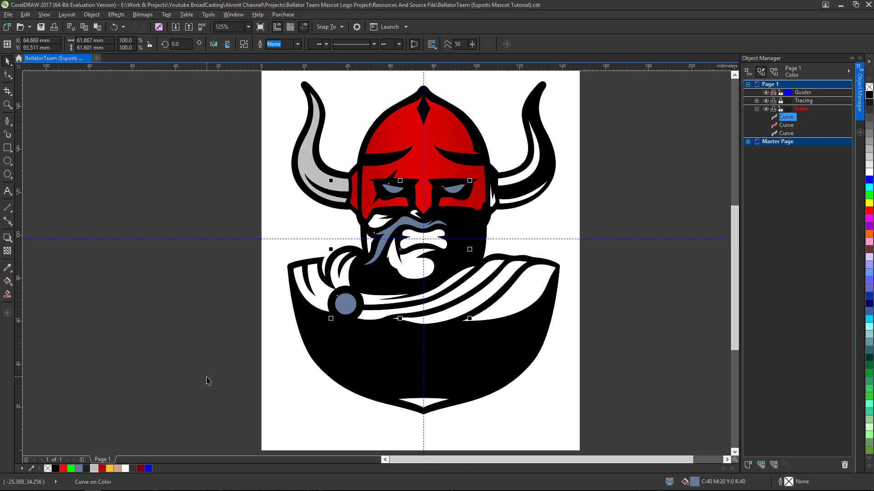
pyautogui.click(109, 469)
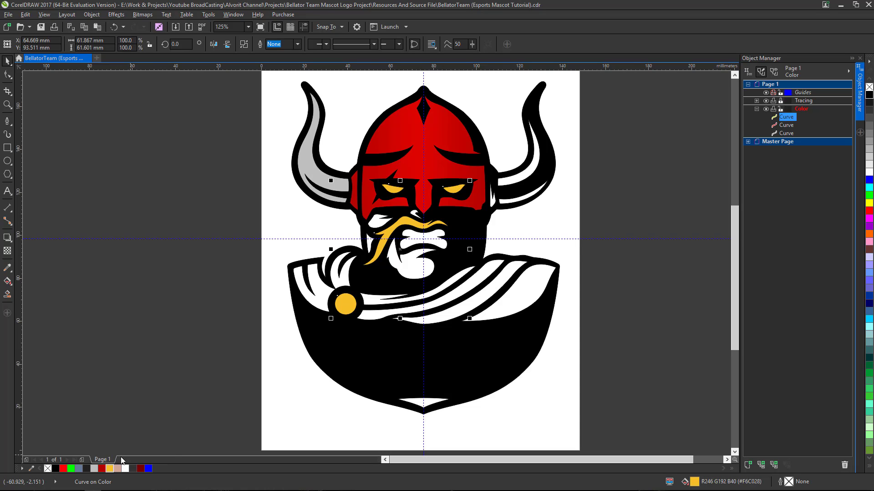
# Step: Check the golden yellow's hex code in the fill settings and close them with the colour kept
pyautogui.doubleClick(694, 481)
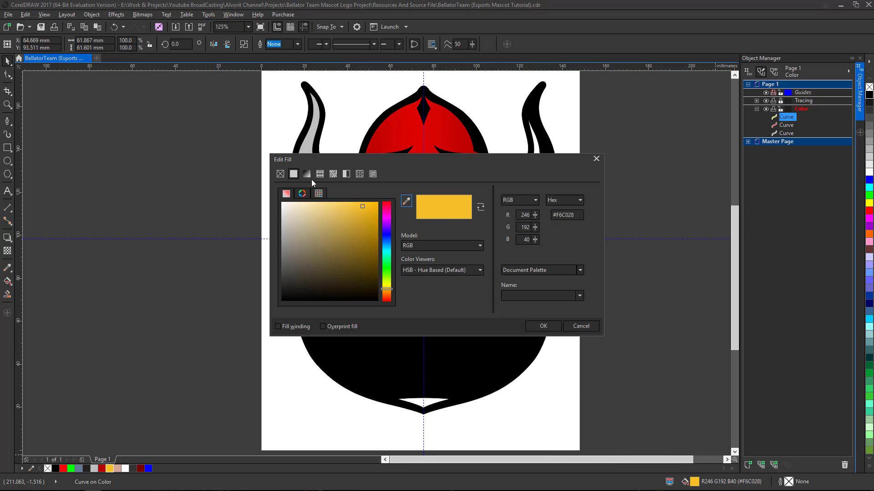
pyautogui.click(582, 214)
pyautogui.moveTo(578, 215); pyautogui.dragTo(556, 214)
pyautogui.click(543, 326)
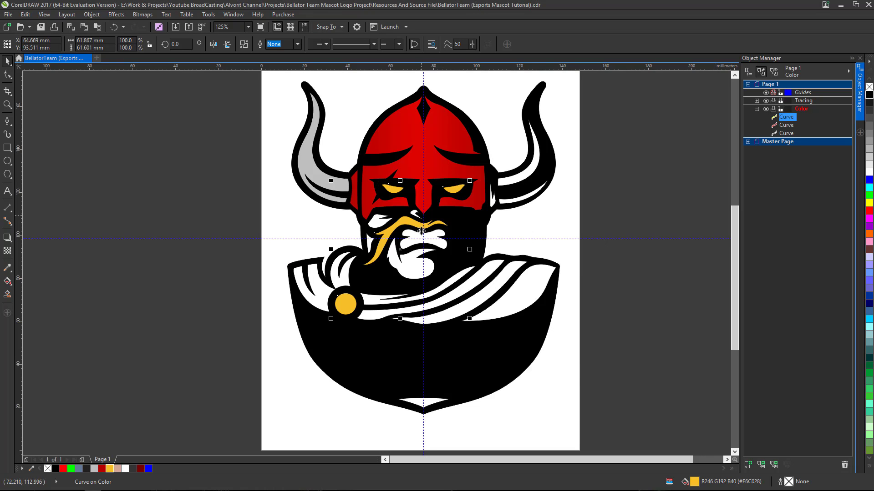
# Step: Create Smart Fill shapes for the four skin areas: cheek, side of the face, chin and nose
pyautogui.scroll(1, 419, 237)
pyautogui.click(8, 294)
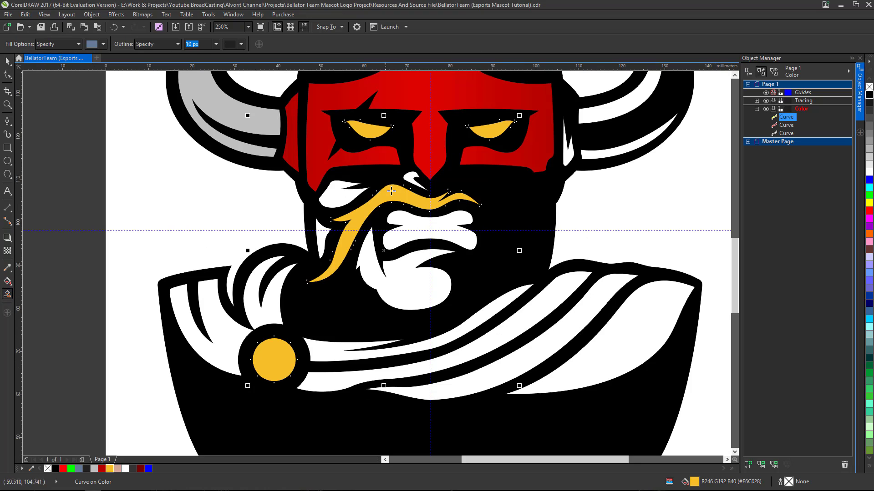
pyautogui.click(337, 199)
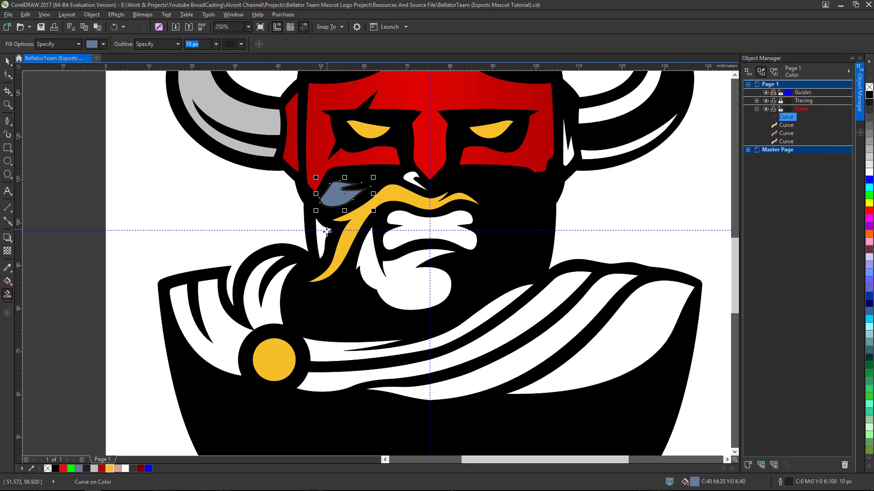
pyautogui.click(323, 233)
pyautogui.click(401, 264)
pyautogui.click(408, 179)
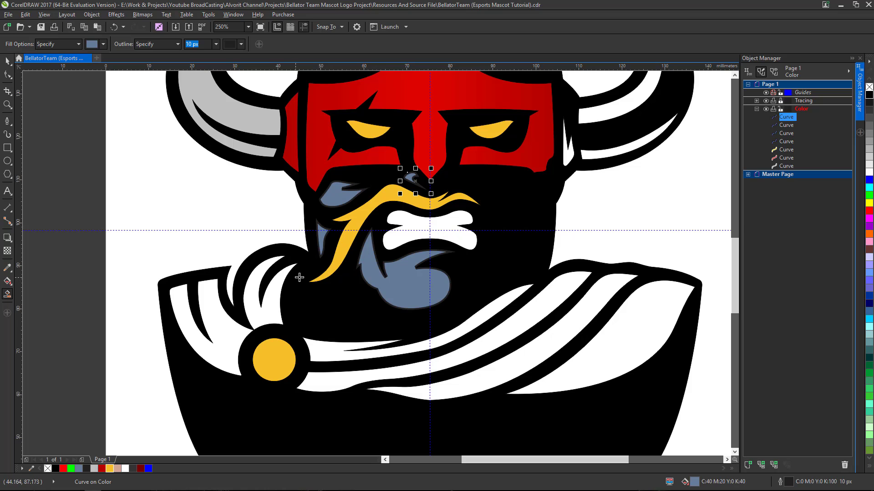
# Step: Select the four new skin-area shapes and weld them into a single curve
pyautogui.click(7, 60)
pyautogui.keyDown('shift'); pyautogui.click(787, 138); pyautogui.keyUp('shift')
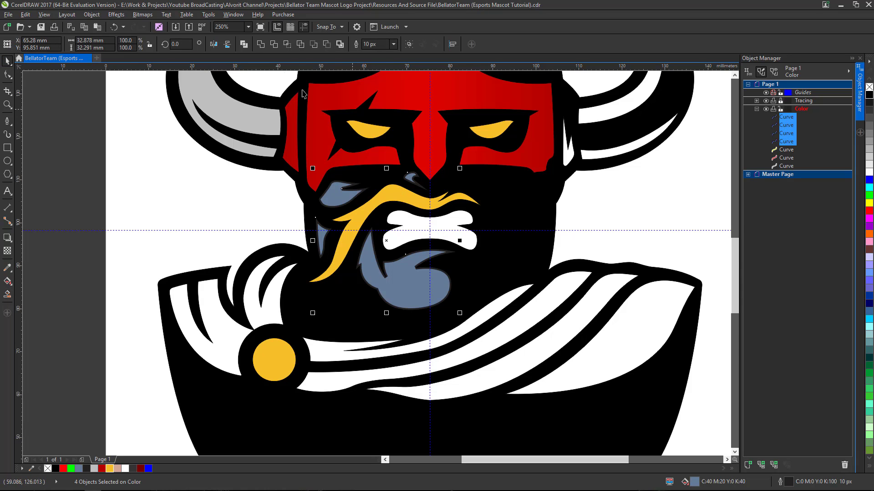
pyautogui.click(261, 45)
# Step: Convert the skin curve's outline to an object and merge it with the skin fill
pyautogui.click(93, 15)
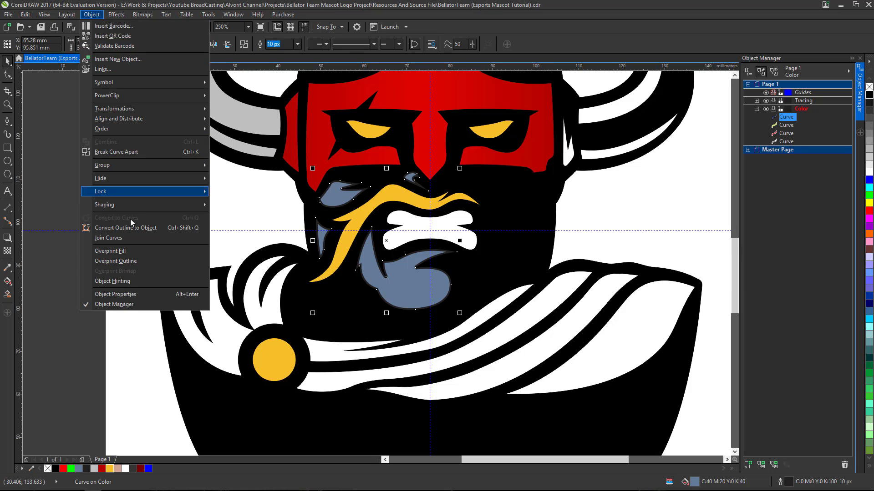
pyautogui.click(141, 226)
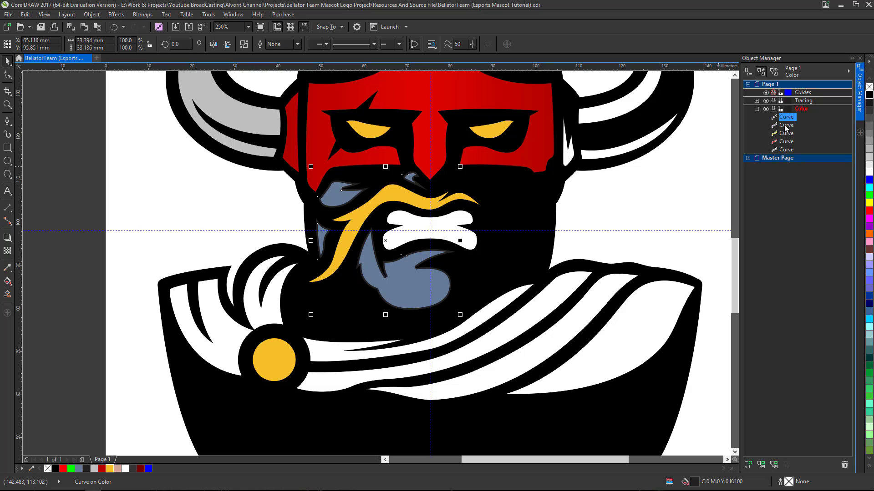
pyautogui.hotkey('ctrl', 'l')
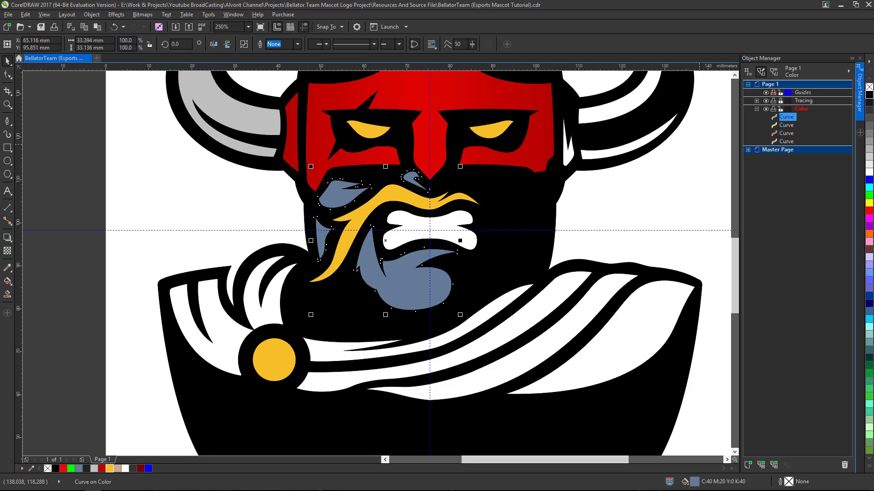
# Step: Rename the merged face curve on the Color layer as Skin
pyautogui.rightClick(784, 120)
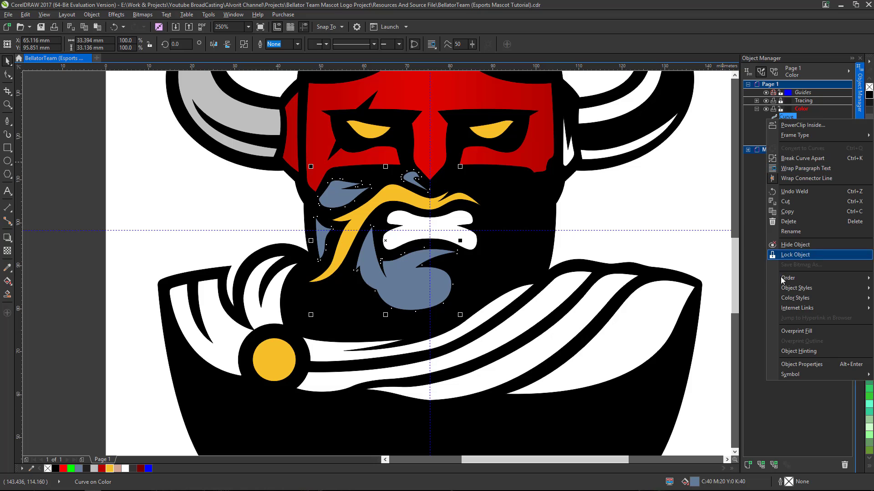
pyautogui.click(797, 232)
pyautogui.write('Skin')
pyautogui.press('Return')
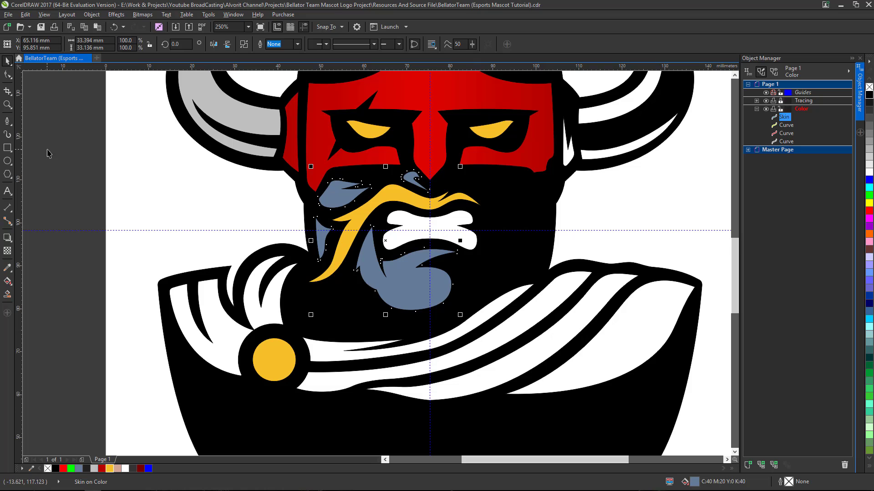
# Step: Fill the Skin shape with the palette's skin tone (#D1A597) and deselect it
pyautogui.click(119, 467)
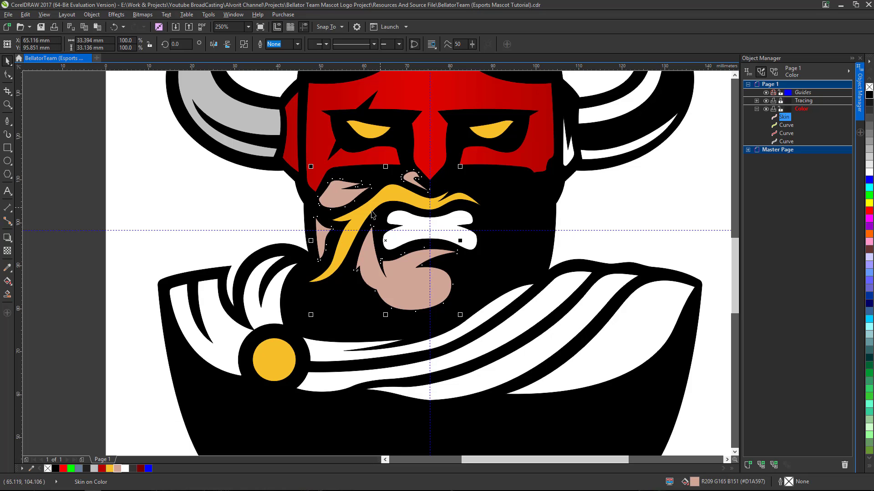
pyautogui.scroll(-2, 378, 201)
pyautogui.scroll(2, 394, 203)
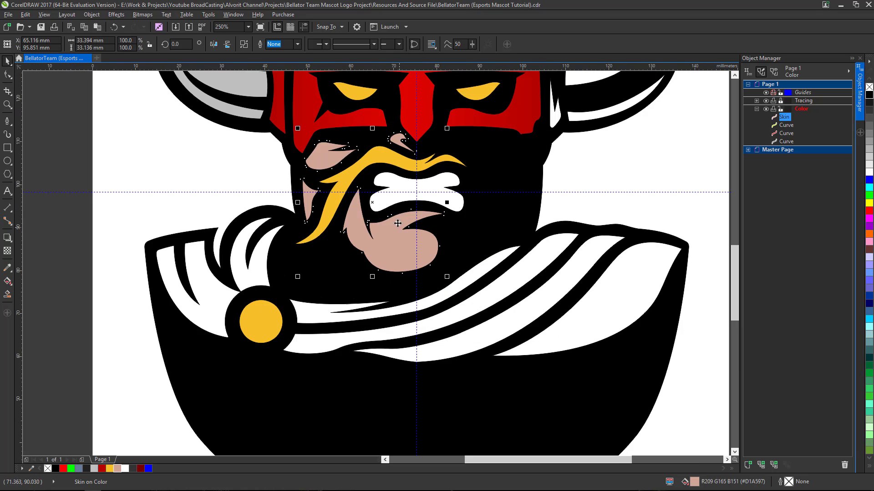
pyautogui.press('Escape')
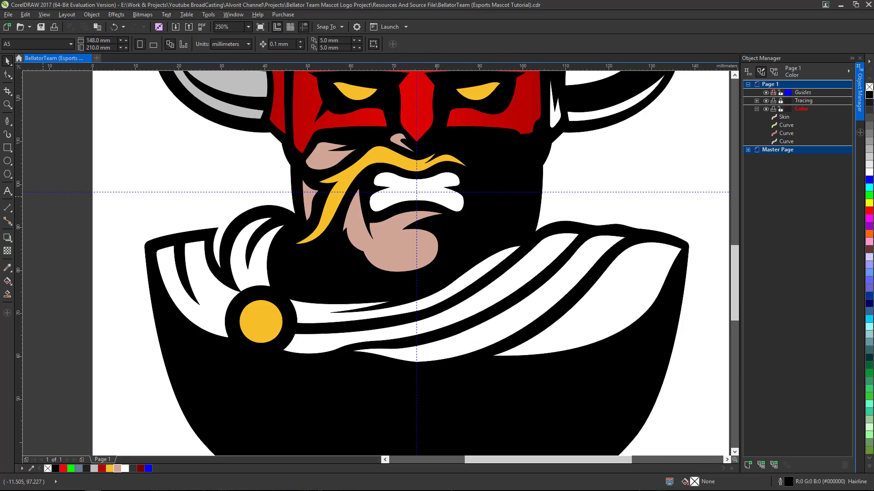
# Step: Create a Smart Fill shape for the Viking's teeth and colour it white (#FFFFFF)
pyautogui.click(7, 294)
pyautogui.click(391, 197)
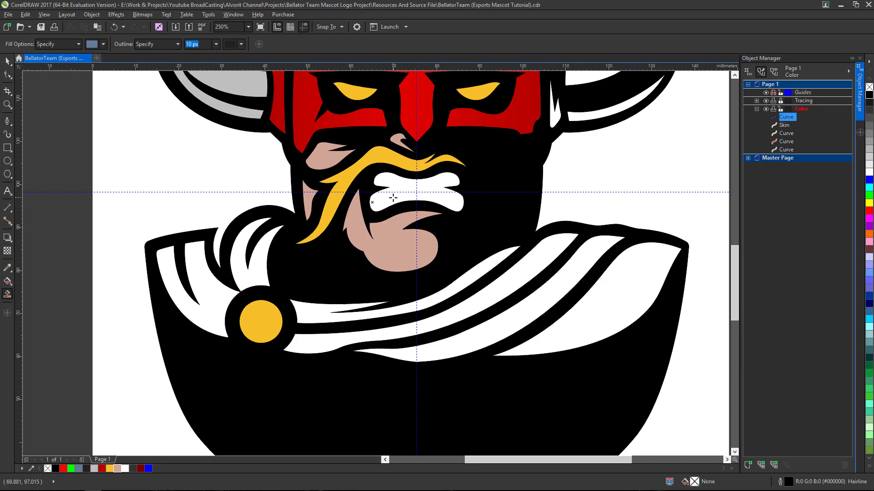
pyautogui.click(869, 172)
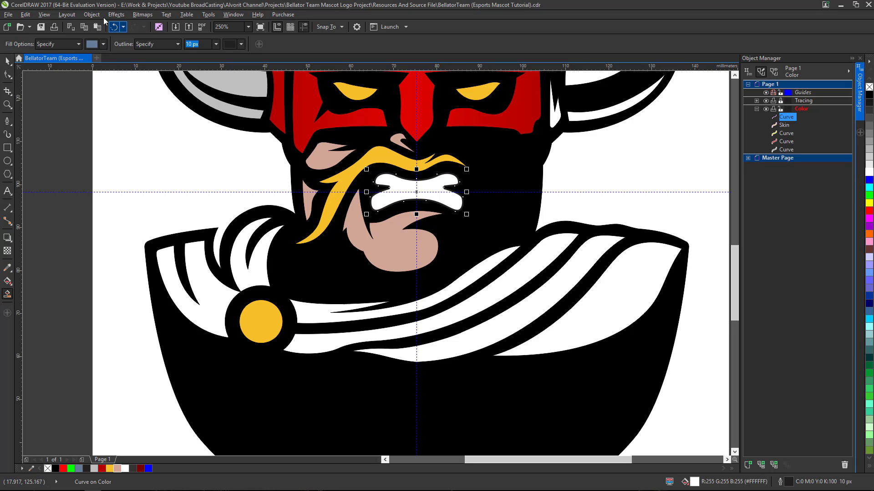
# Step: Convert the outline of the white teeth shape to an object and weld it back onto the fill as one curve
pyautogui.click(91, 15)
pyautogui.click(125, 228)
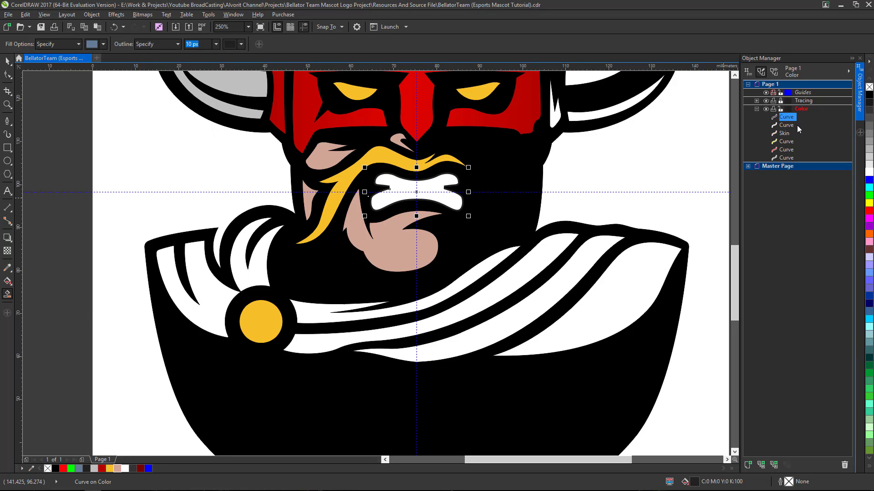
pyautogui.keyDown('ctrl'); pyautogui.click(784, 125); pyautogui.keyUp('ctrl')
pyautogui.press('space')
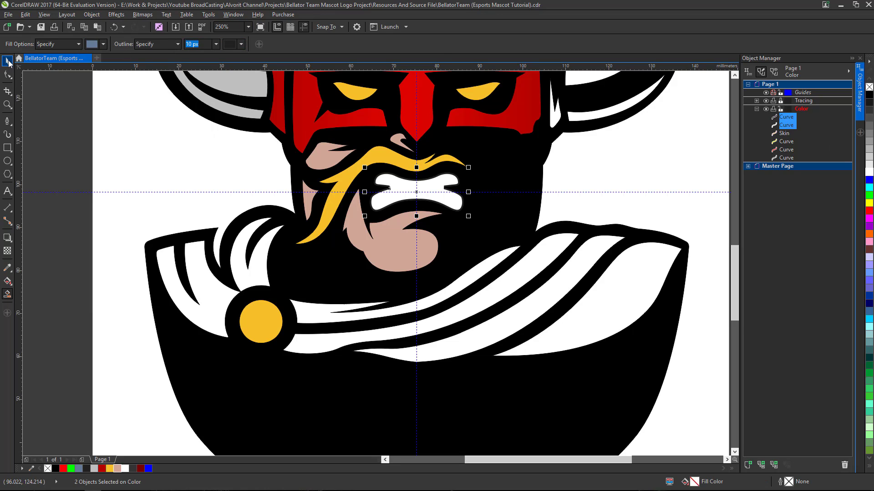
pyautogui.click(261, 44)
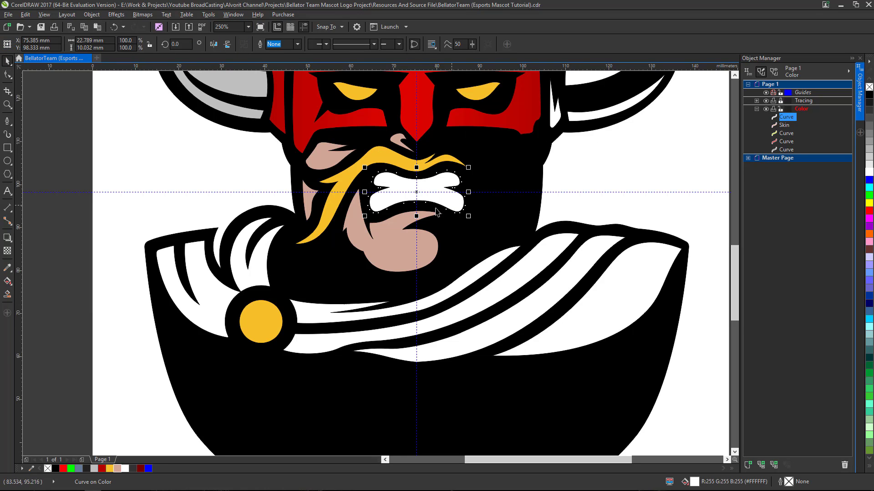
pyautogui.scroll(-2, 382, 236)
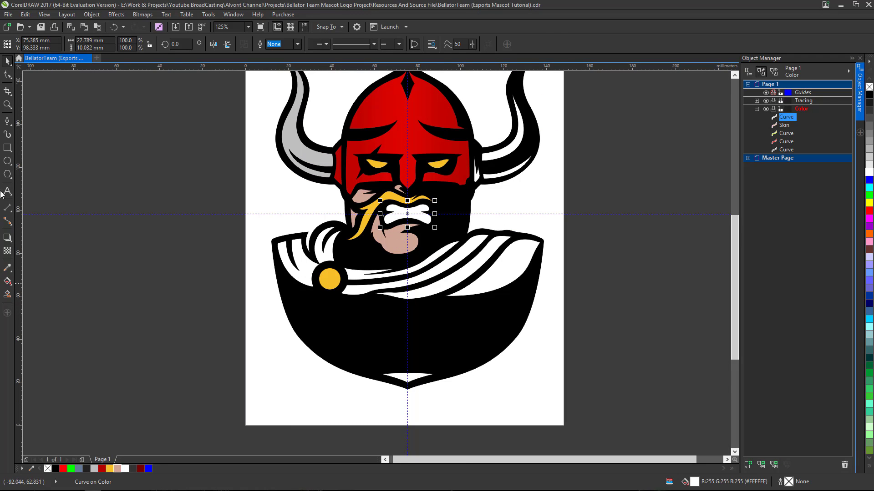
# Step: Create Smart Fill shapes with a 10 px outline in the white cape folds and the small tip at the bottom of the bust
pyautogui.click(6, 294)
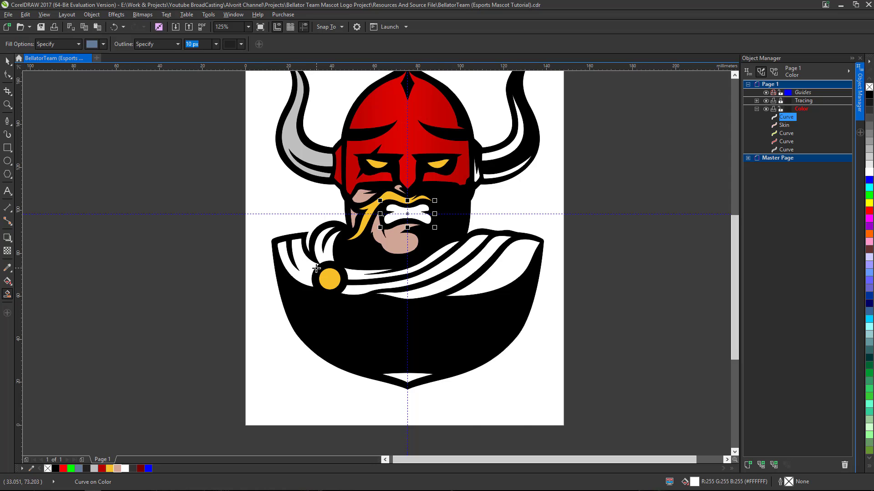
pyautogui.scroll(2, 316, 268)
pyautogui.click(324, 253)
pyautogui.click(341, 247)
pyautogui.click(397, 283)
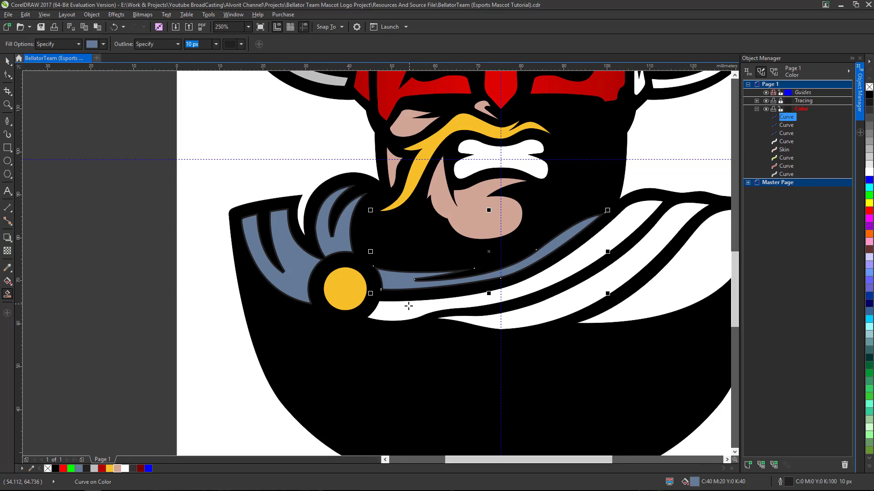
pyautogui.click(408, 306)
pyautogui.click(536, 316)
pyautogui.click(684, 300)
pyautogui.scroll(-2, 373, 217)
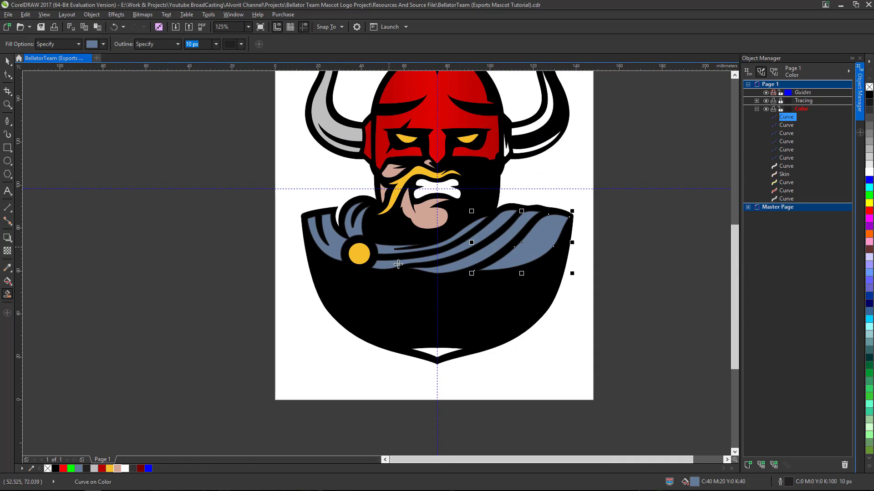
pyautogui.click(430, 351)
pyautogui.press('space')
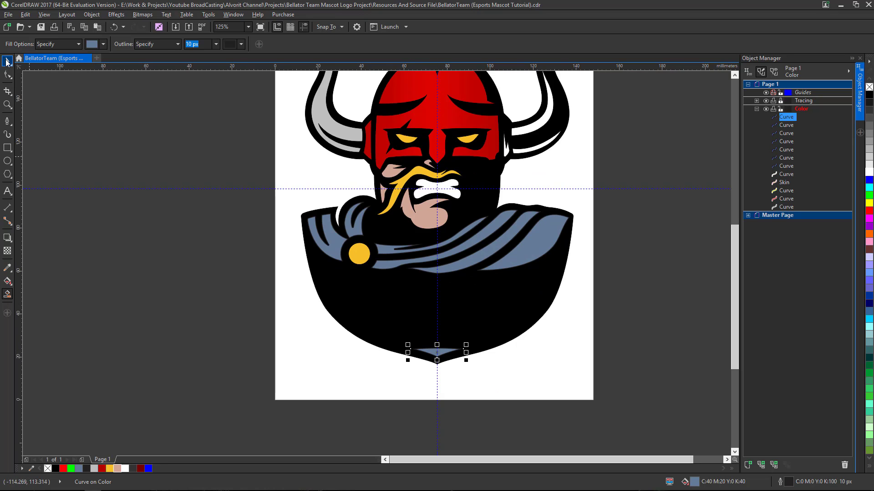
# Step: Weld the seven cape fills together with their outline, converted to an object, into a single curve
pyautogui.keyDown('shift'); pyautogui.click(786, 168); pyautogui.keyUp('shift')
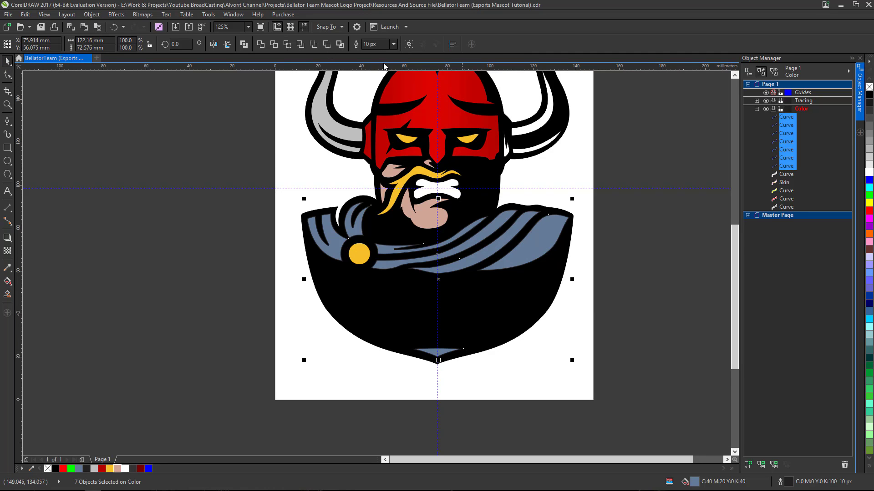
pyautogui.click(259, 44)
pyautogui.click(92, 16)
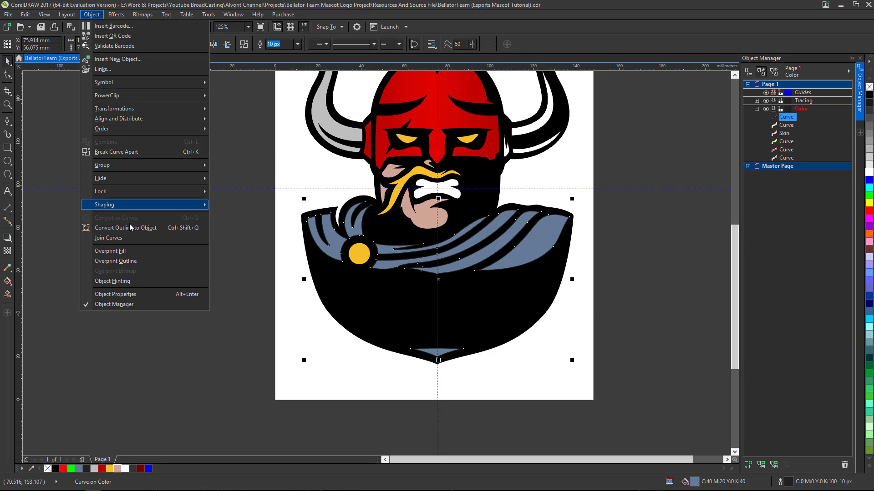
pyautogui.click(191, 229)
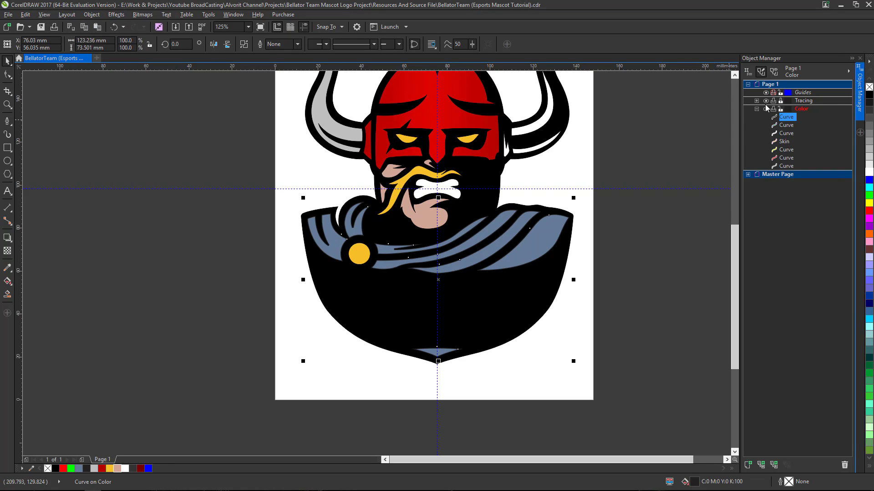
pyautogui.keyDown('shift'); pyautogui.click(786, 125); pyautogui.keyUp('shift')
pyautogui.click(261, 44)
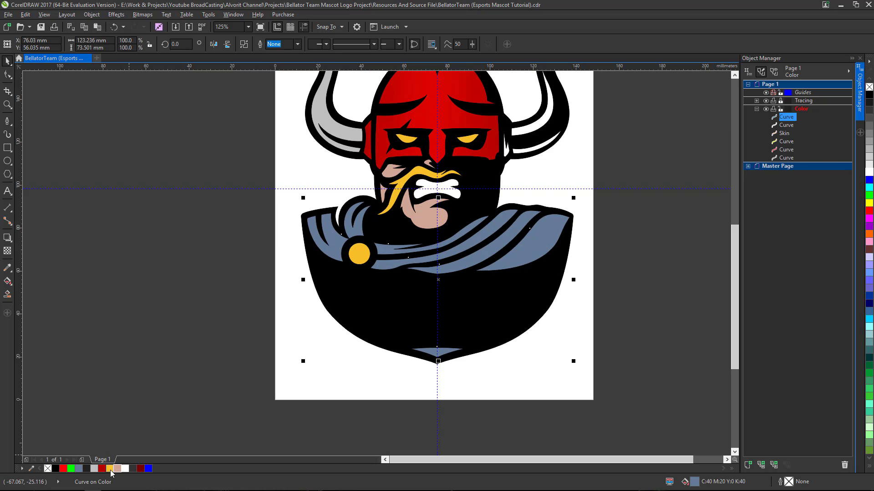
# Step: Fill the merged cape curve with dark red R179 G3 B0
pyautogui.moveTo(102, 468); pyautogui.dragTo(346, 212)
pyautogui.scroll(-2, 347, 212)
pyautogui.scroll(2, 403, 160)
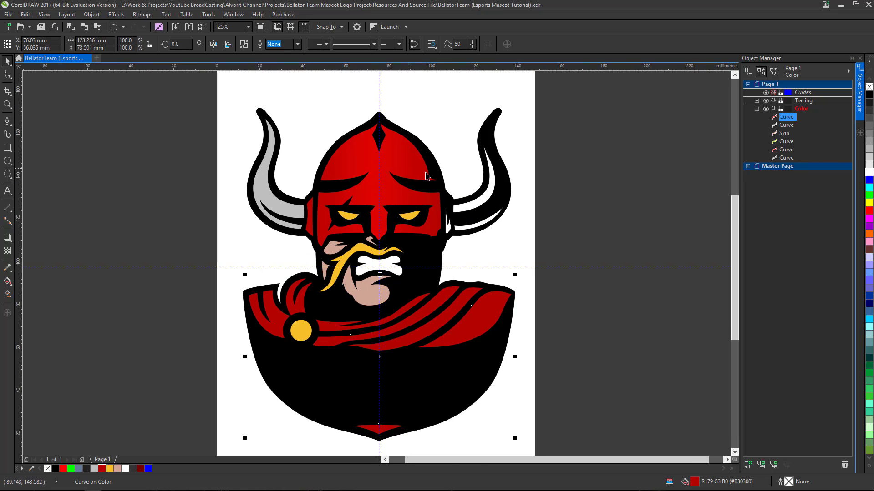
pyautogui.scroll(-1, 305, 153)
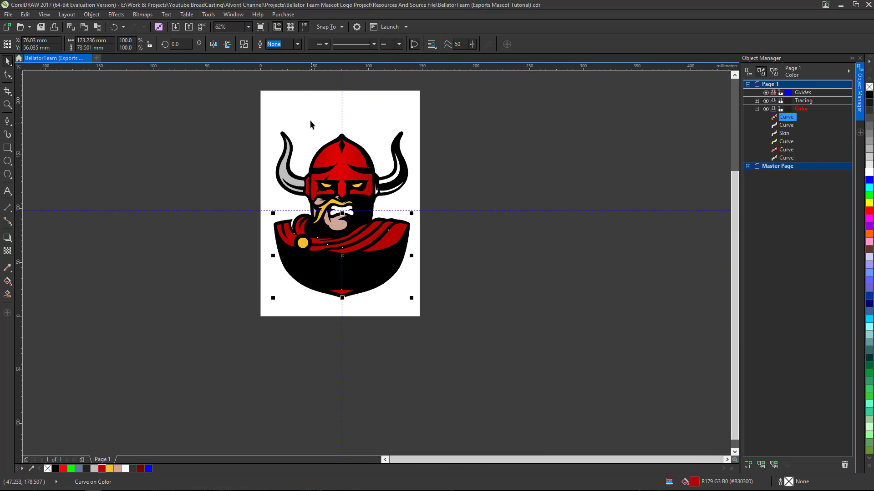
pyautogui.scroll(1, 321, 121)
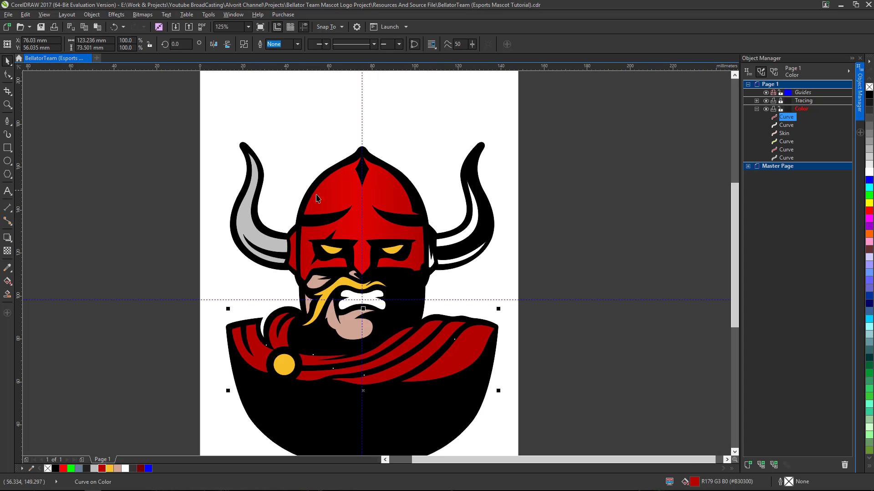
# Step: Create Smart Fill shapes in the two white highlight areas of the right-hand horn
pyautogui.click(454, 245)
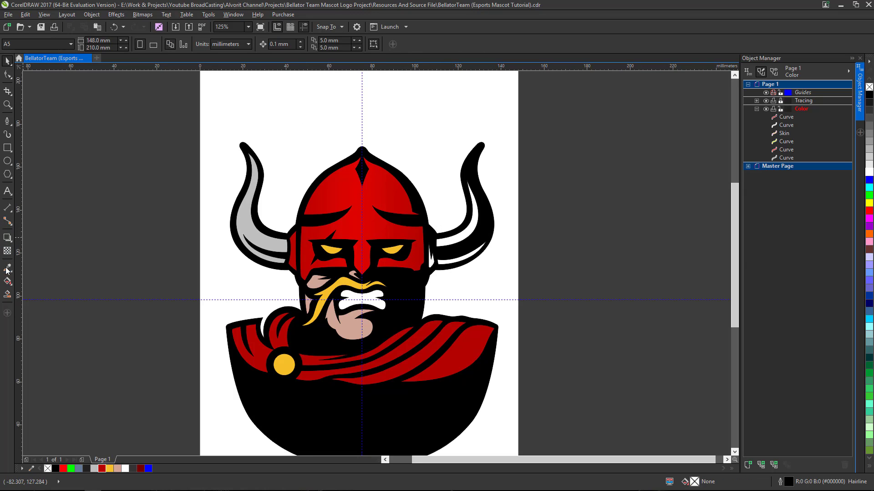
pyautogui.click(7, 294)
pyautogui.click(458, 243)
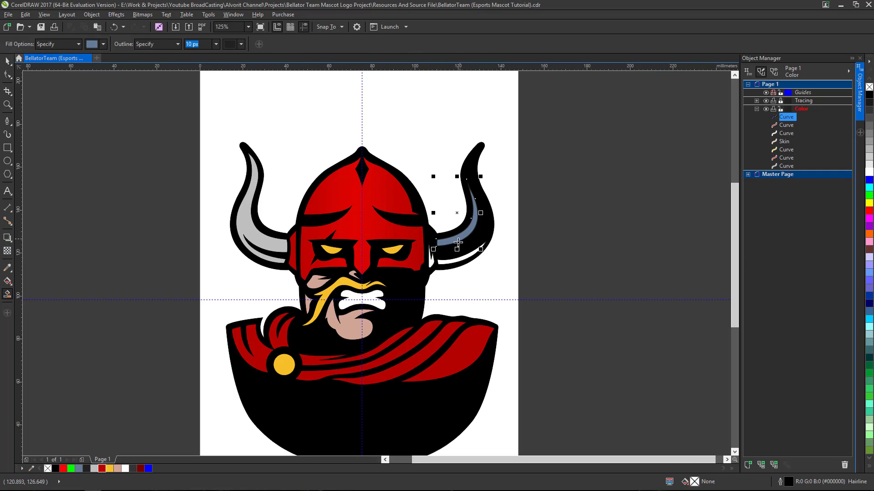
pyautogui.click(451, 253)
pyautogui.scroll(1, 448, 246)
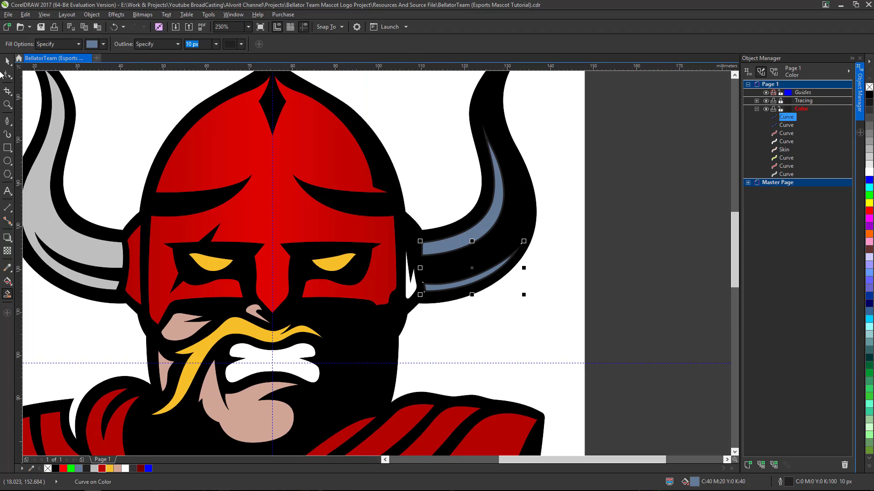
# Step: Merge the two right-hand horn highlights into one curve and fill it with dark grey R51 G51 B51
pyautogui.click(7, 61)
pyautogui.keyDown('shift'); pyautogui.click(450, 250); pyautogui.keyUp('shift')
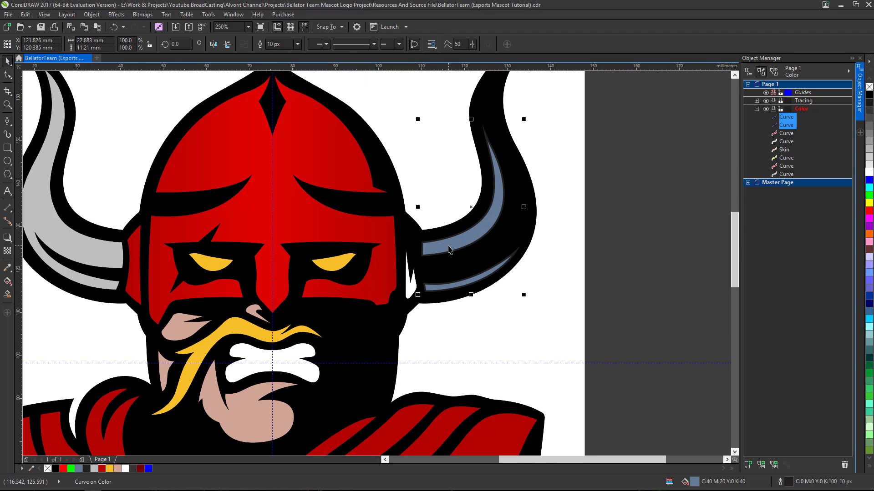
pyautogui.hotkey('ctrl', 'l')
pyautogui.click(269, 44)
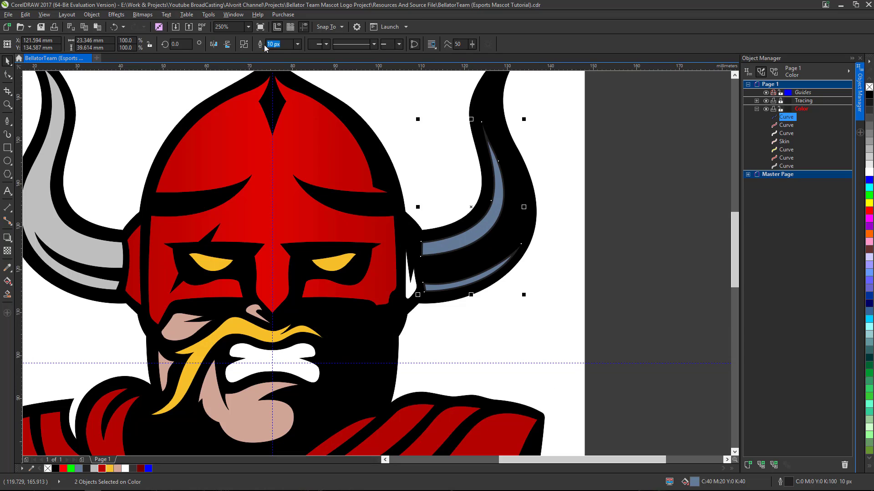
pyautogui.scroll(-1, 379, 196)
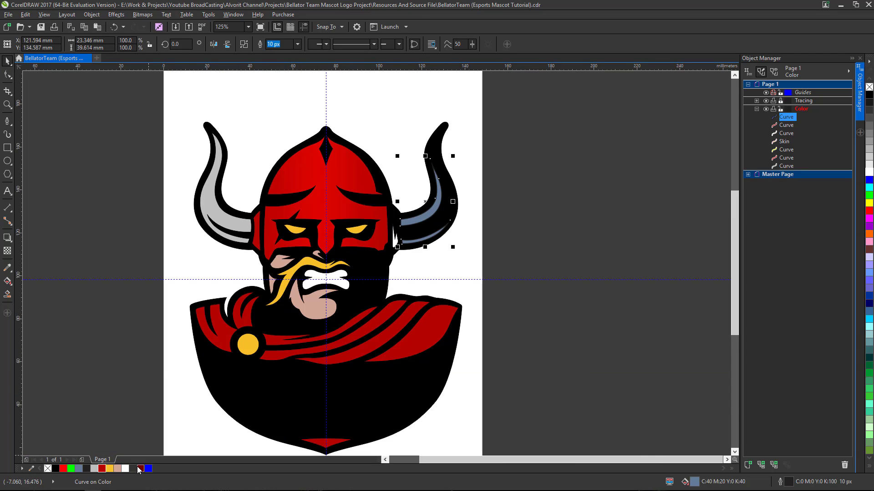
pyautogui.click(133, 468)
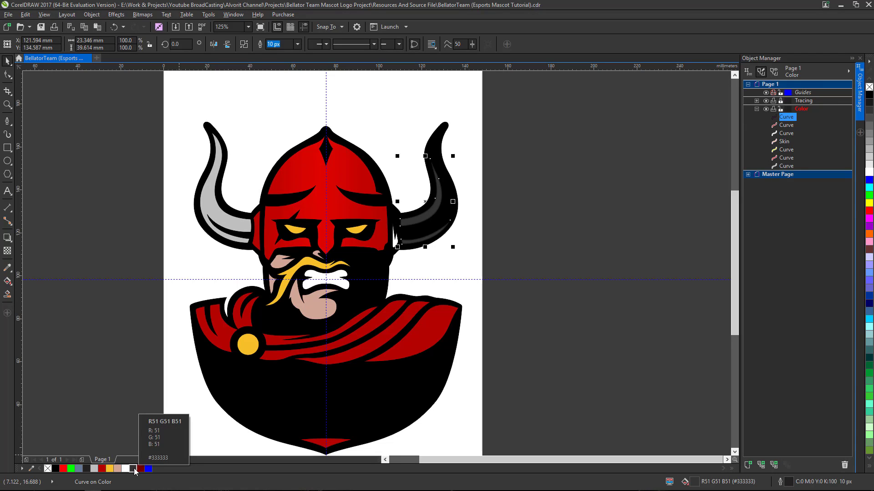
# Step: Convert the horn highlights' outline to an object and weld it with the dark grey fill
pyautogui.scroll(2, 431, 185)
pyautogui.scroll(-1, 379, 258)
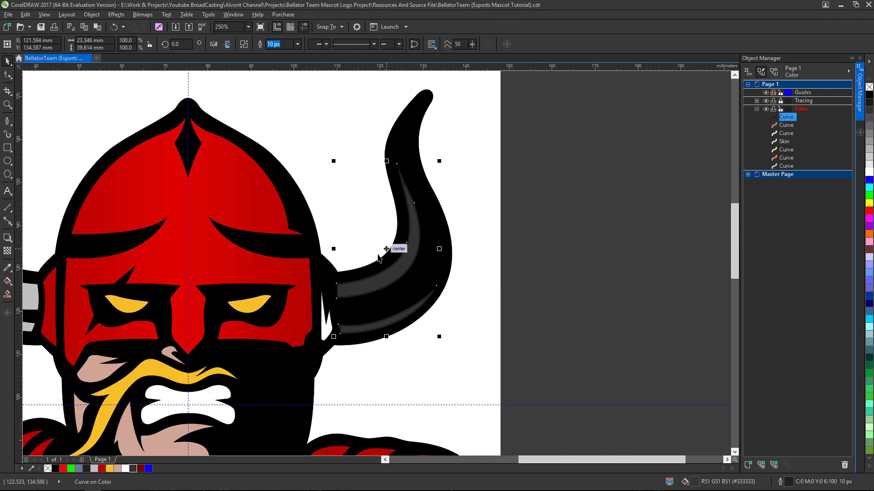
pyautogui.scroll(2, 379, 258)
pyautogui.click(92, 14)
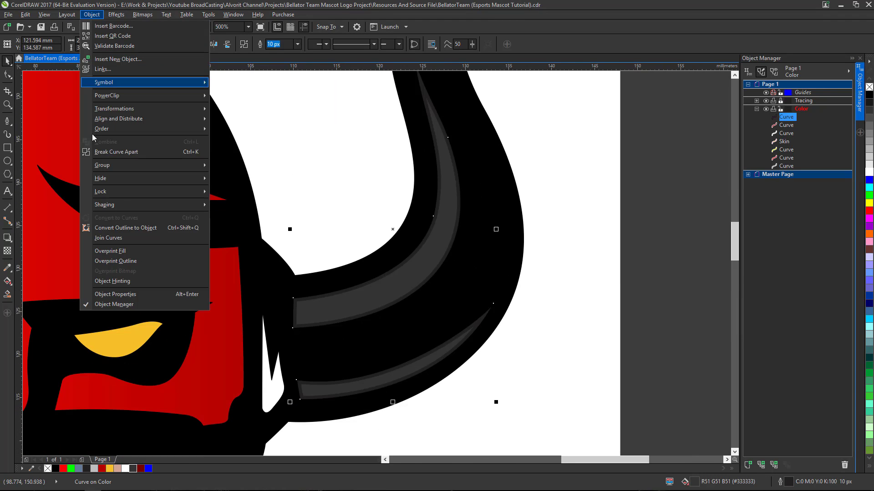
pyautogui.click(126, 230)
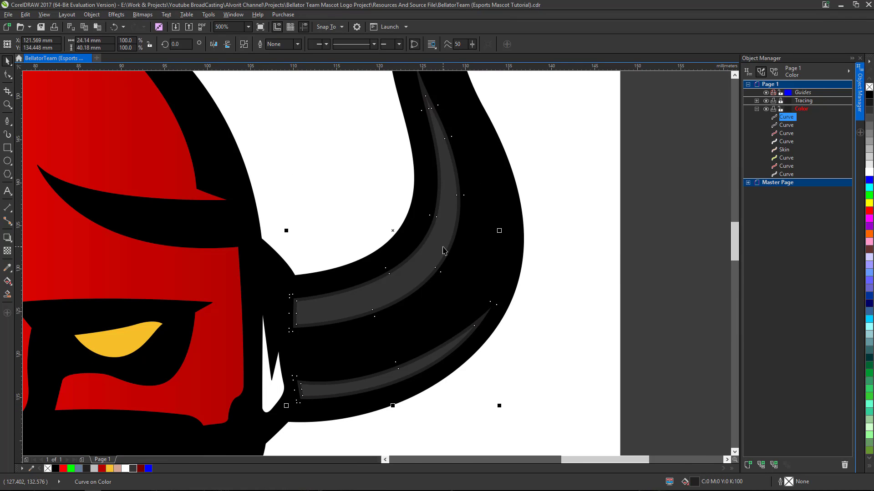
pyautogui.keyDown('shift'); pyautogui.click(789, 126); pyautogui.keyUp('shift')
pyautogui.click(260, 44)
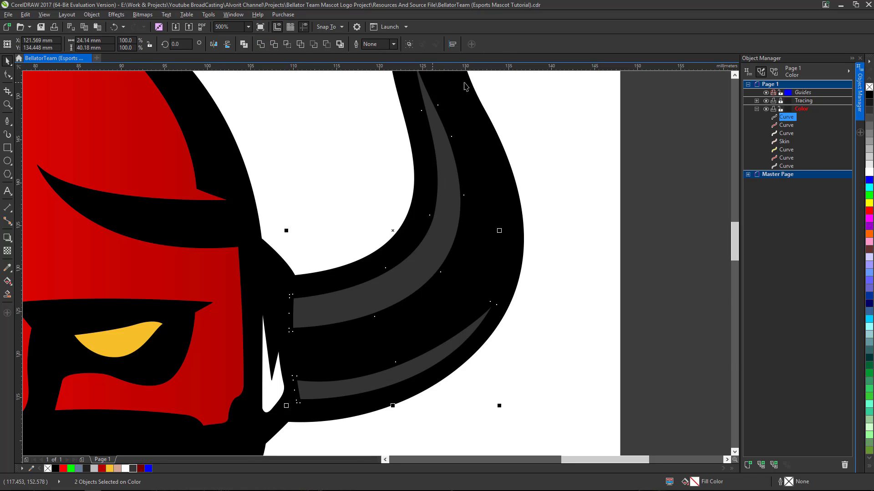
pyautogui.scroll(-6, 465, 86)
pyautogui.scroll(2, 464, 86)
pyautogui.scroll(-2, 465, 85)
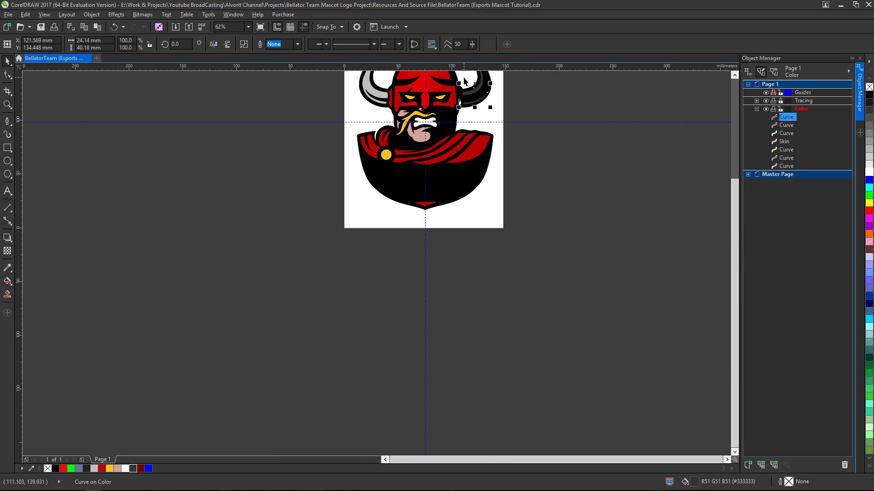
pyautogui.scroll(4, 464, 86)
# Step: Create a Smart Fill shape in the white gap between helmet and right-hand horn and colour it dark red R115 G2 B0
pyautogui.click(8, 294)
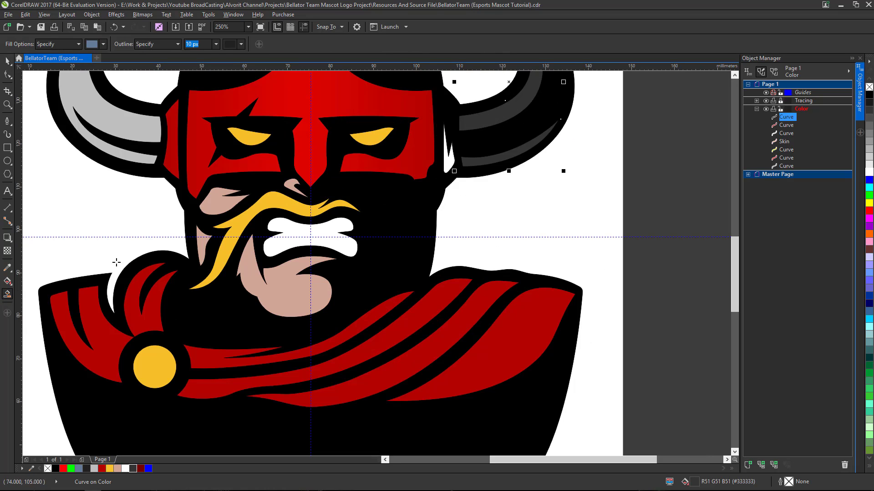
pyautogui.click(451, 163)
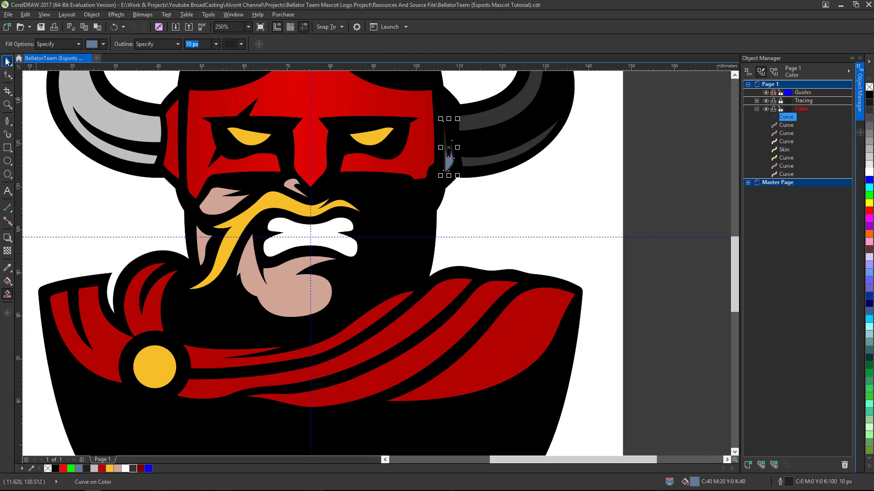
pyautogui.click(7, 60)
pyautogui.click(141, 469)
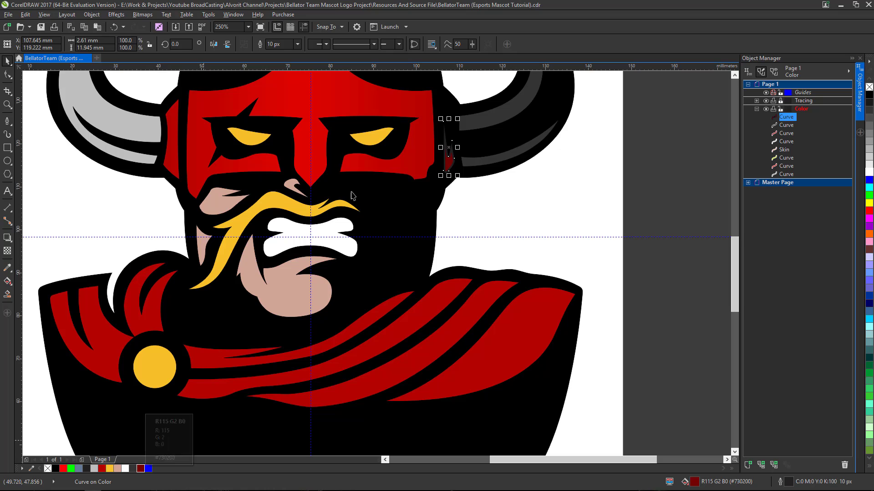
# Step: Convert the outline of the dark red shape beside the right-hand horn to an object, weld it to the fill and deselect it
pyautogui.click(97, 15)
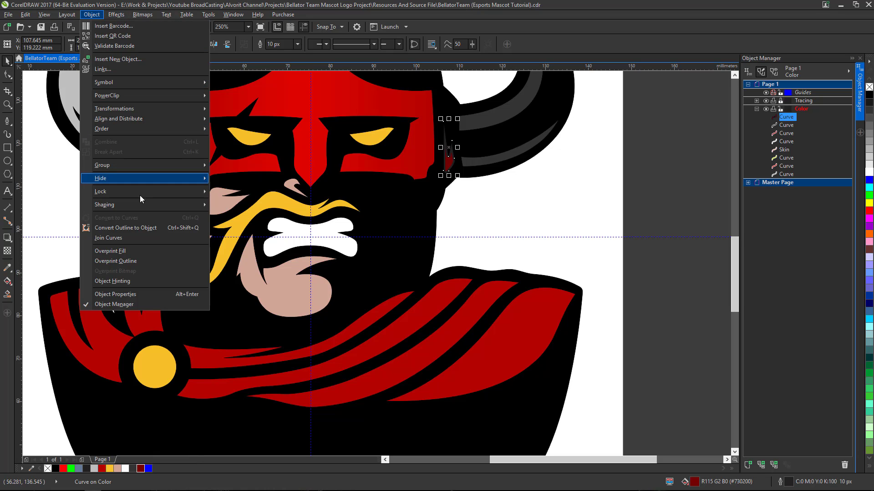
pyautogui.click(144, 228)
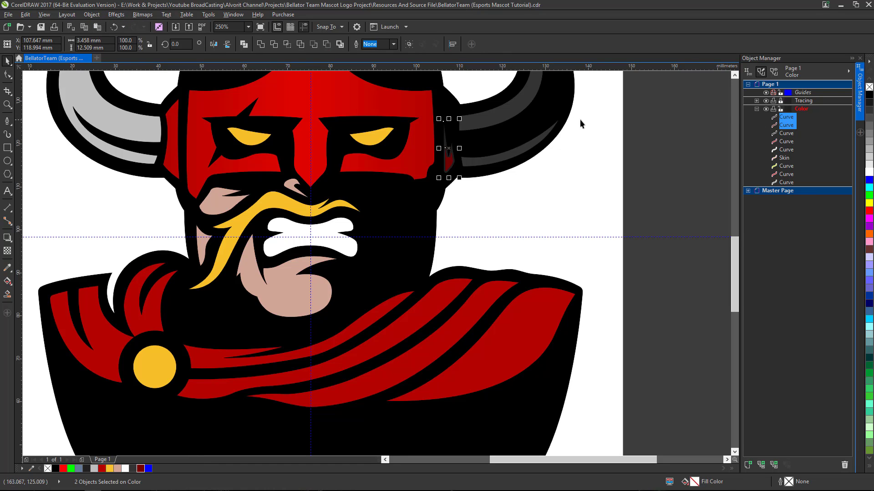
pyautogui.hotkey('ctrl', 'z')
pyautogui.scroll(-2, 488, 199)
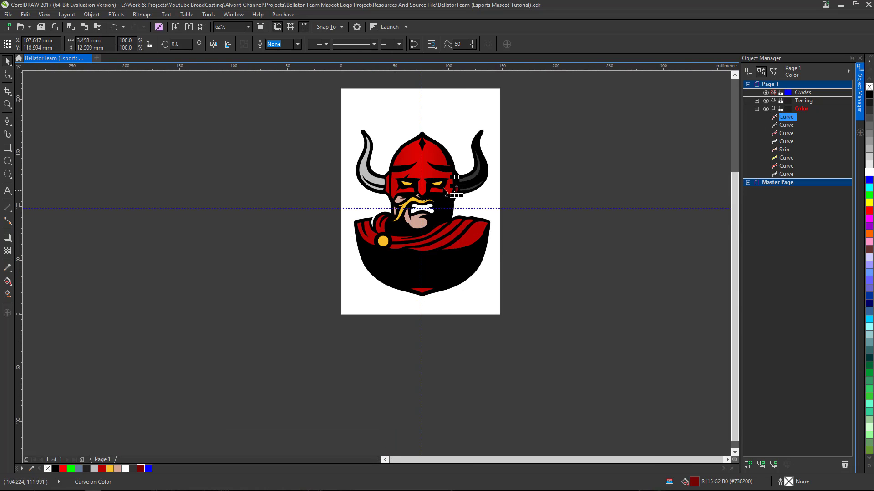
pyautogui.scroll(1, 494, 266)
pyautogui.scroll(-1, 501, 272)
pyautogui.click(572, 303)
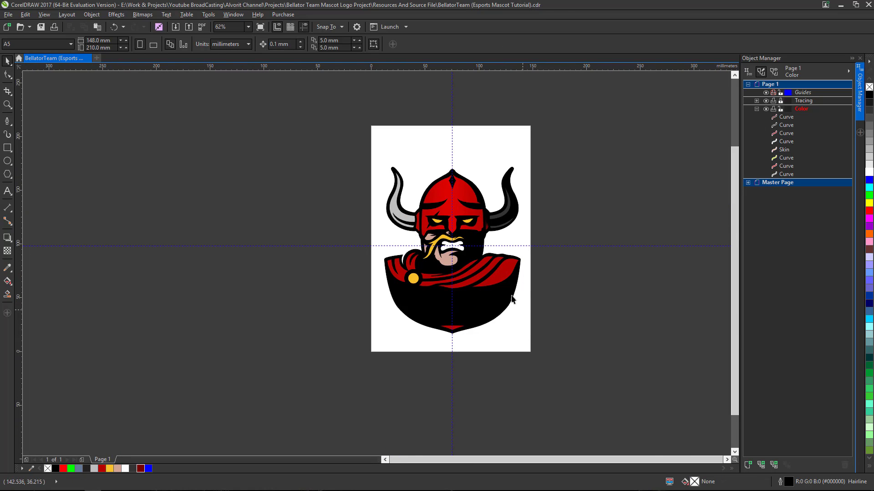
pyautogui.scroll(1, 528, 282)
pyautogui.scroll(-1, 499, 294)
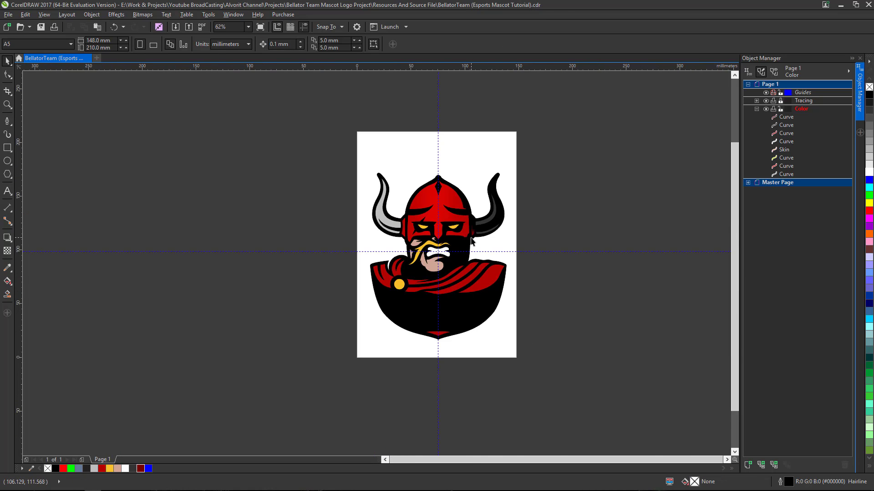
pyautogui.scroll(1, 472, 241)
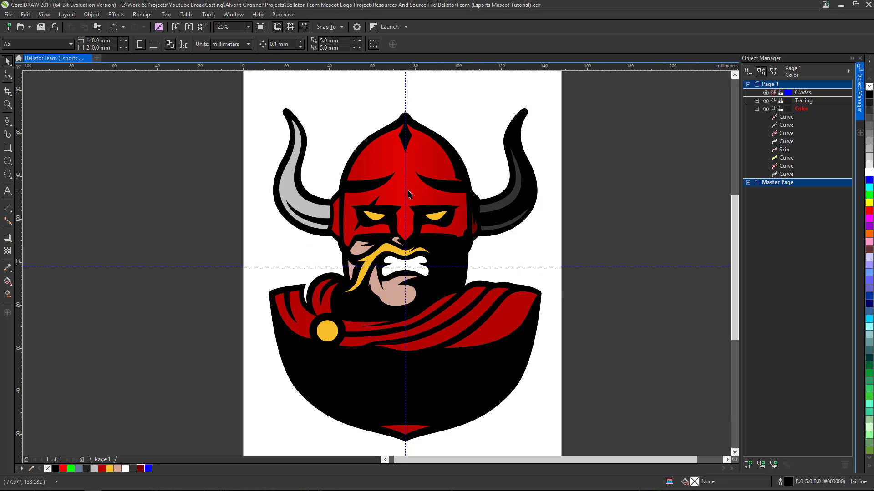
pyautogui.scroll(-1, 383, 201)
pyautogui.scroll(1, 382, 201)
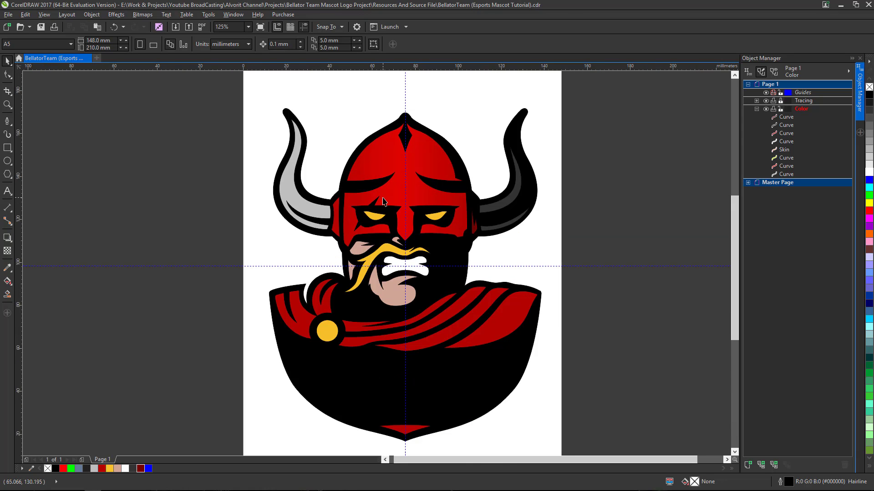
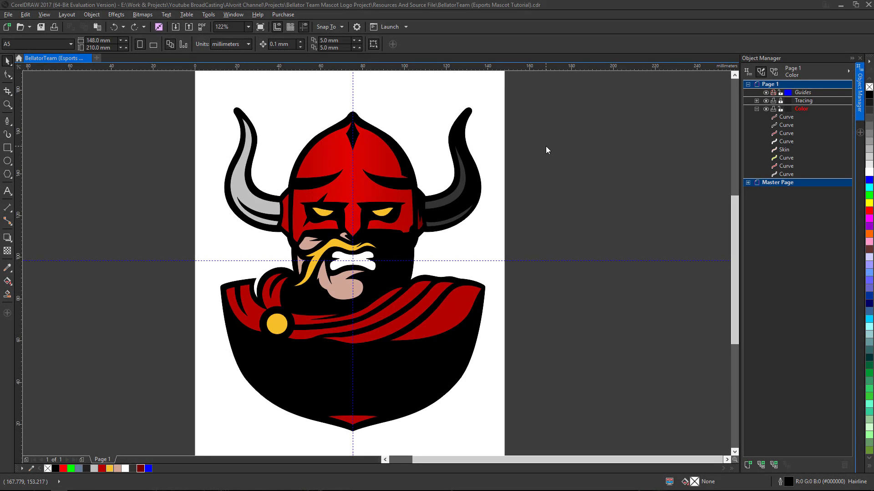
# Step: Collapse and lock the Color layer, then add a new layer named Shadding and place it between the Tracing and Color layers
pyautogui.click(756, 109)
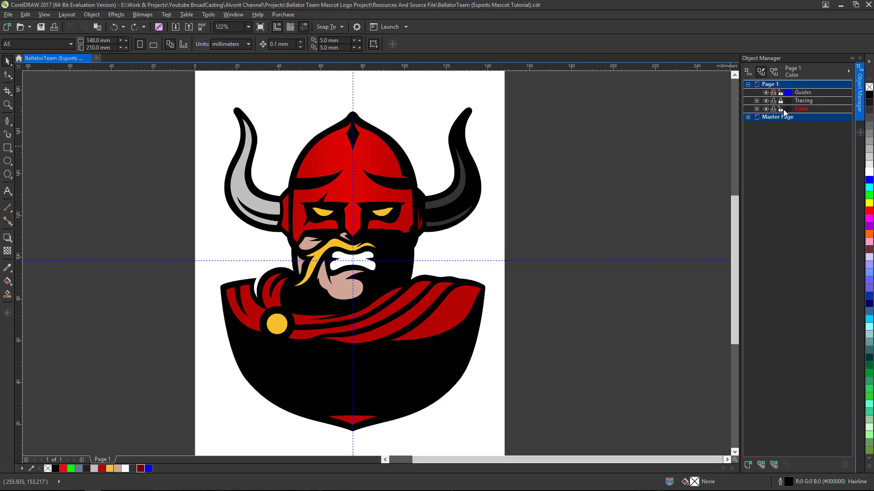
pyautogui.click(781, 109)
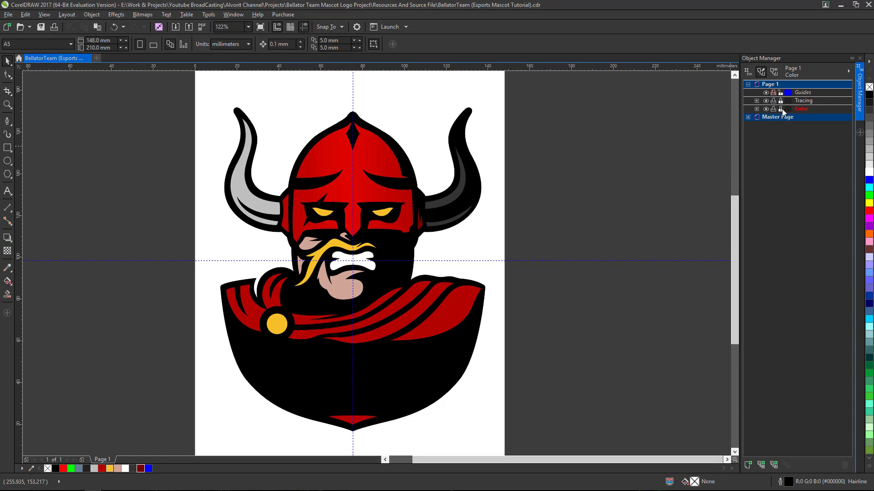
pyautogui.click(747, 464)
pyautogui.write('Shad')
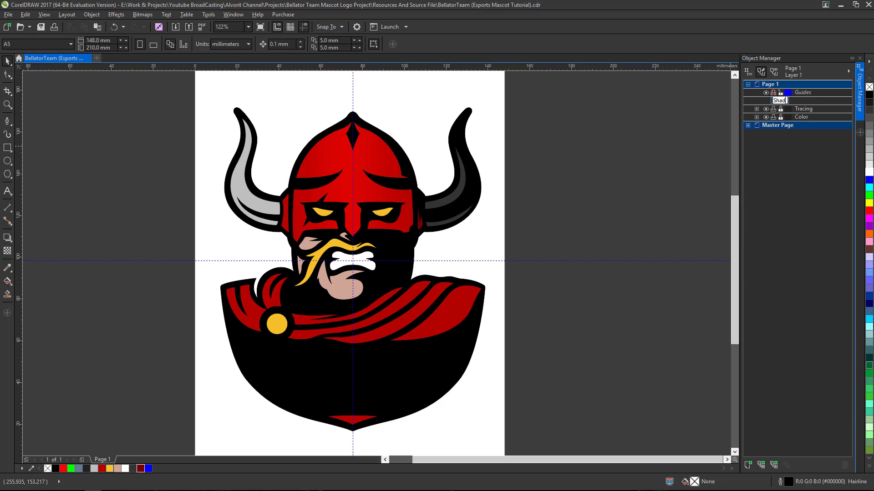
pyautogui.write('ding')
pyautogui.press('Return')
pyautogui.moveTo(805, 100); pyautogui.dragTo(806, 112)
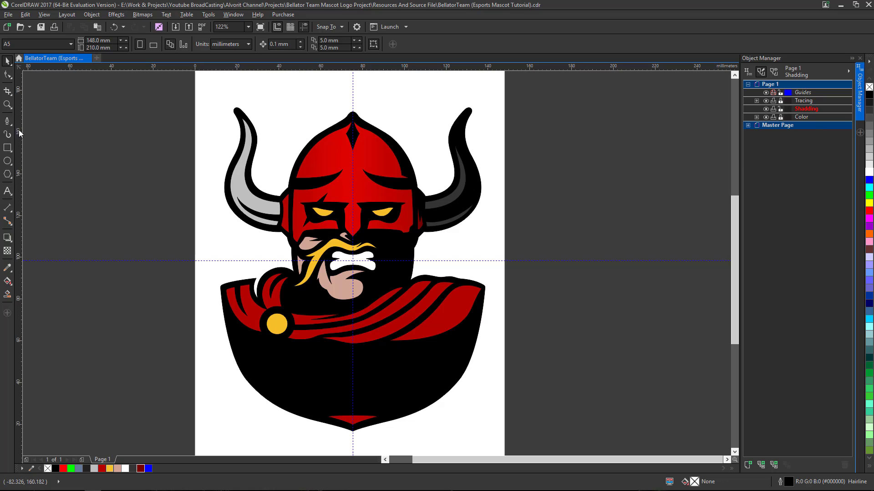
pyautogui.click(7, 122)
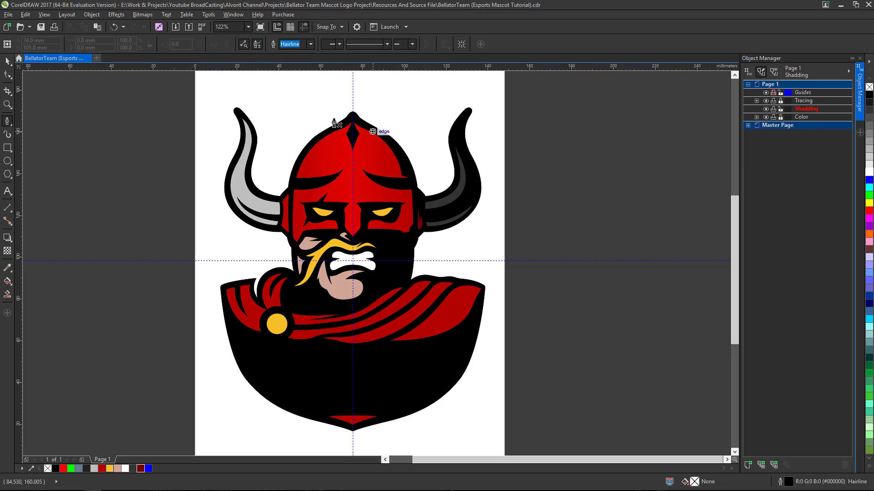
pyautogui.scroll(-2, 318, 162)
pyautogui.scroll(2, 319, 162)
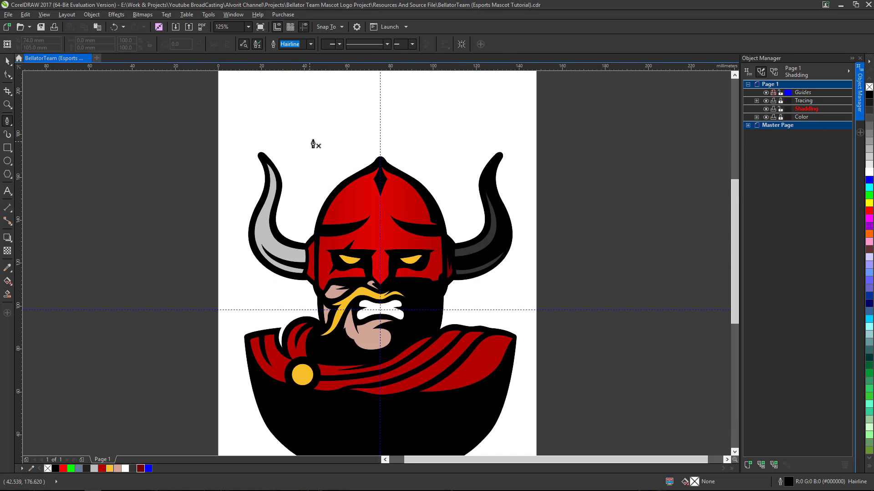
pyautogui.scroll(-2, 312, 142)
pyautogui.scroll(2, 339, 154)
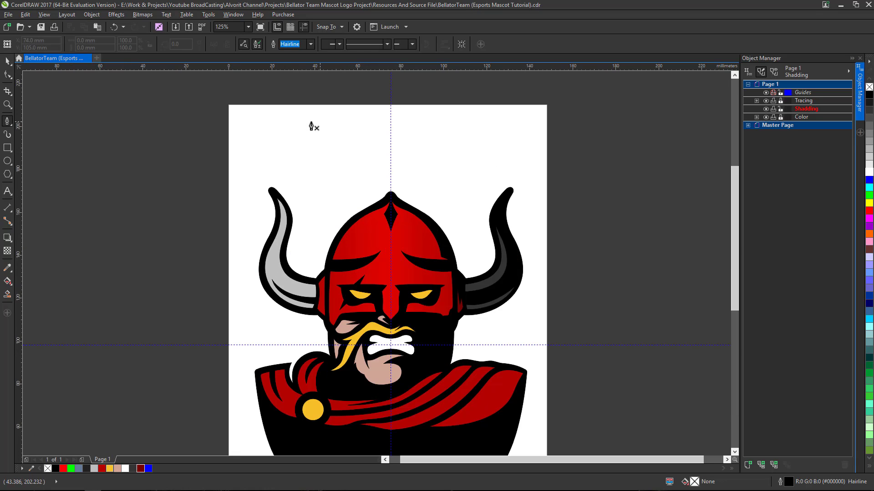
pyautogui.scroll(-2, 333, 138)
pyautogui.scroll(2, 336, 161)
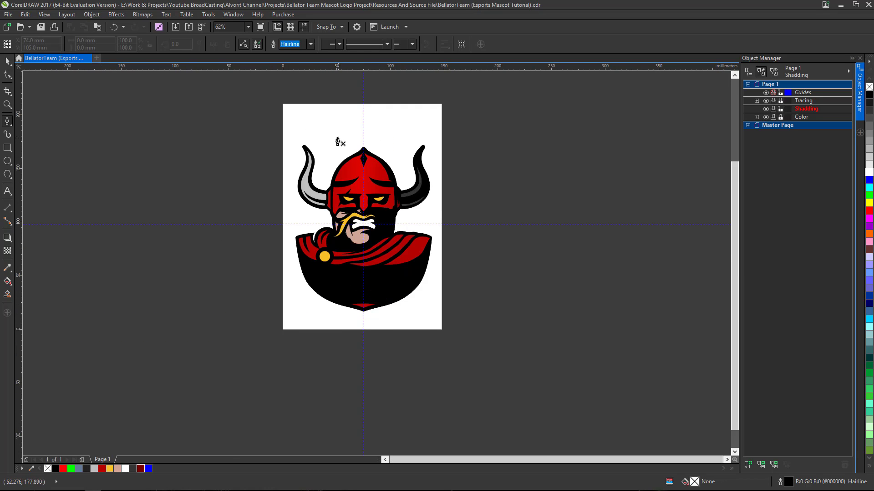
pyautogui.scroll(1, 337, 143)
pyautogui.scroll(-1, 342, 137)
pyautogui.scroll(1, 351, 138)
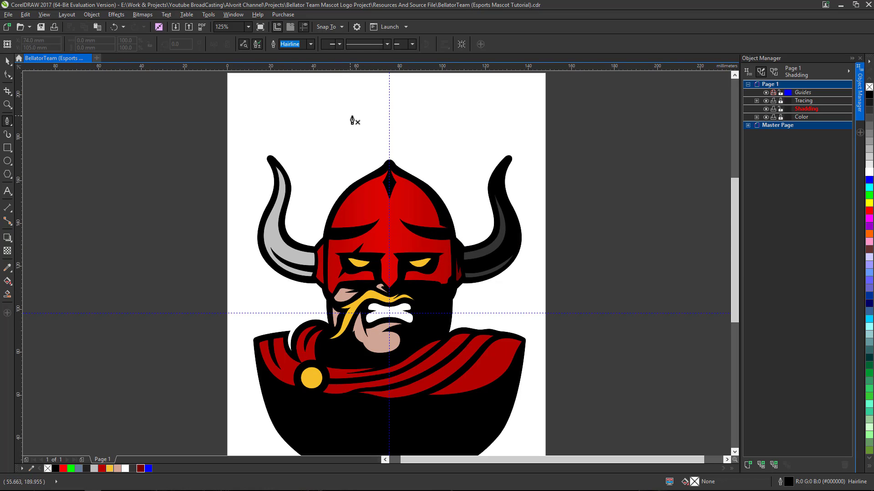
pyautogui.scroll(-1, 346, 125)
pyautogui.scroll(1, 348, 132)
pyautogui.scroll(-1, 343, 123)
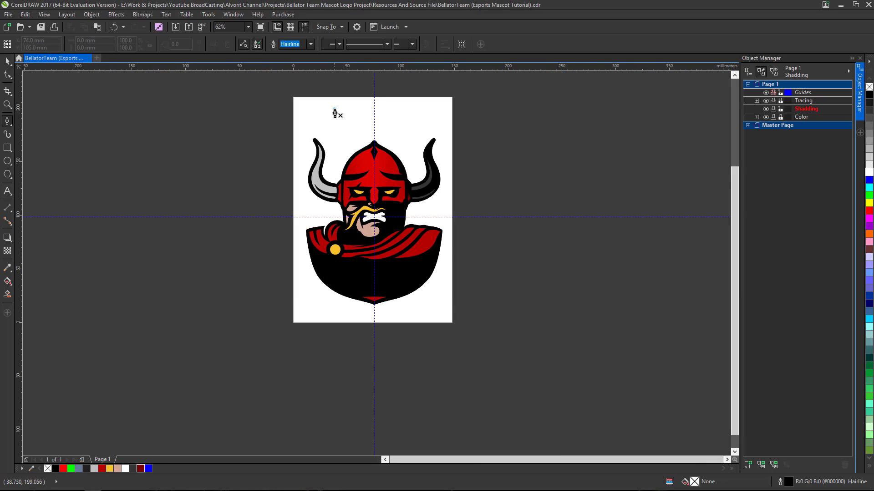
pyautogui.click(335, 110)
pyautogui.click(293, 306)
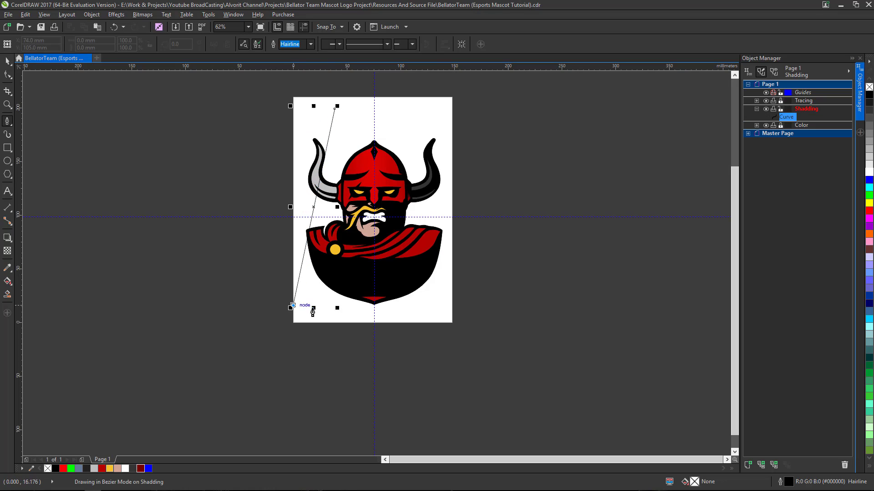
pyautogui.click(455, 309)
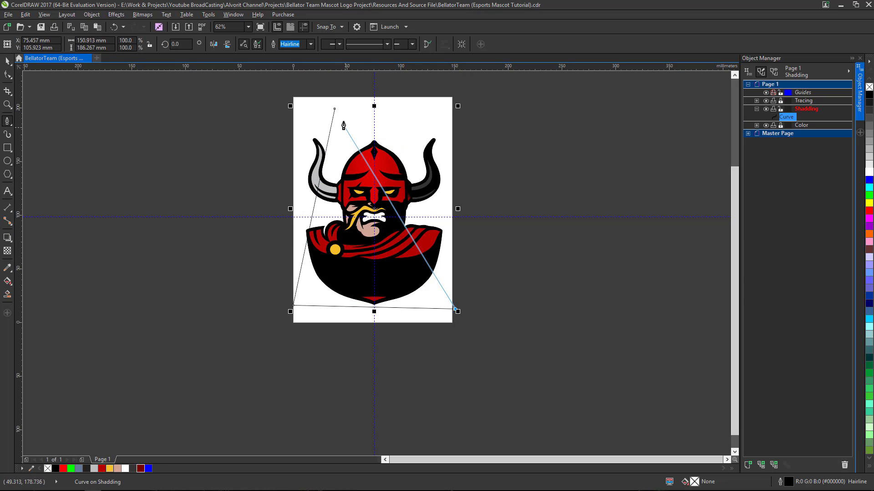
pyautogui.click(334, 110)
pyautogui.scroll(2, 353, 143)
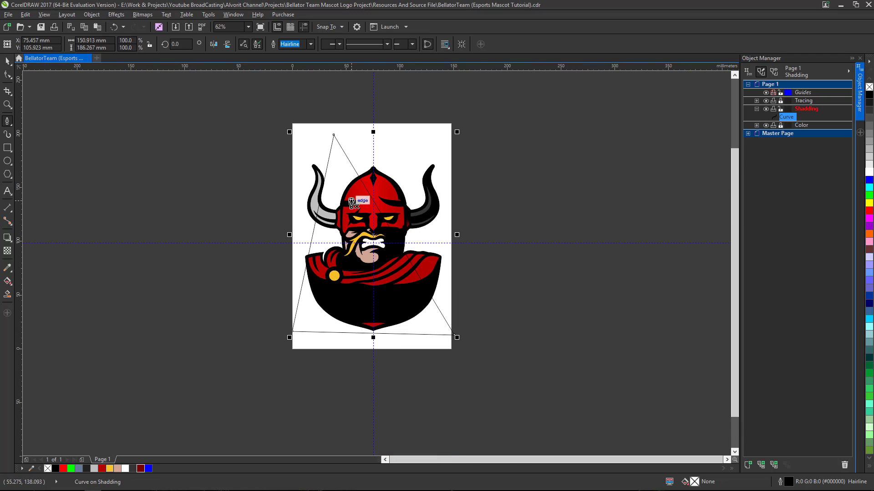
pyautogui.scroll(-2, 348, 152)
pyautogui.scroll(2, 346, 155)
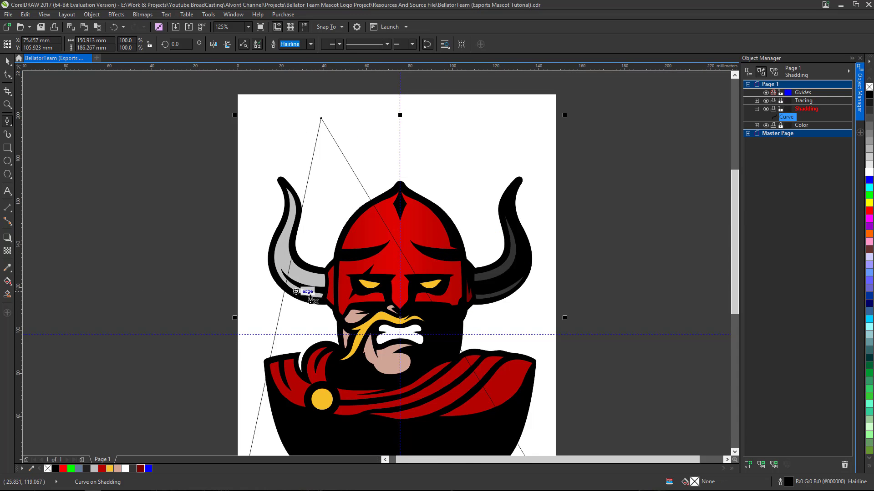
pyautogui.scroll(2, 301, 296)
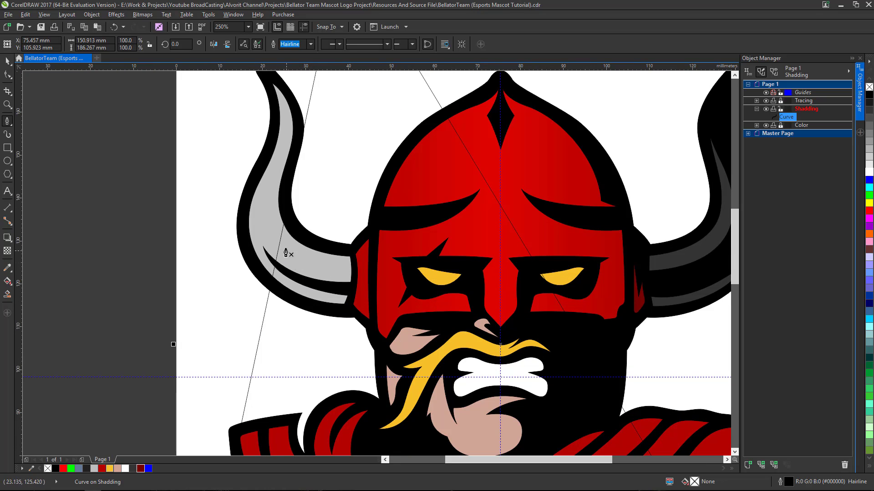
pyautogui.scroll(-2, 289, 239)
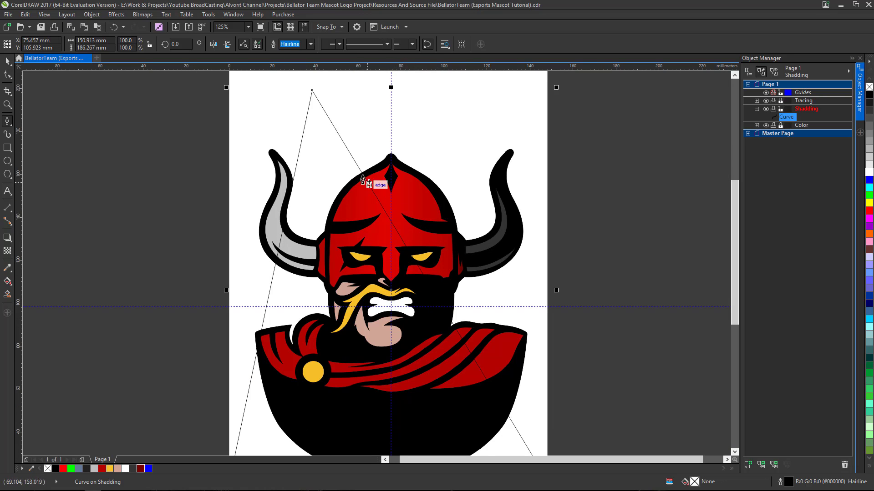
pyautogui.scroll(-2, 345, 170)
pyautogui.scroll(2, 340, 137)
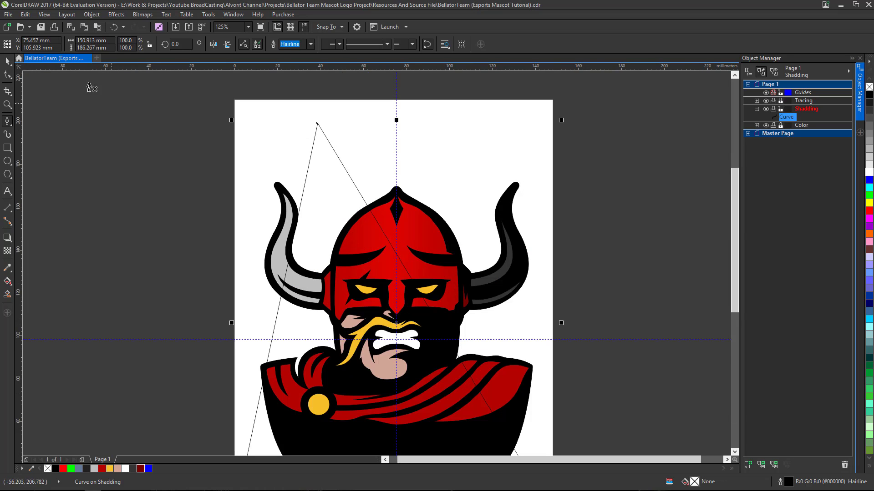
pyautogui.click(7, 61)
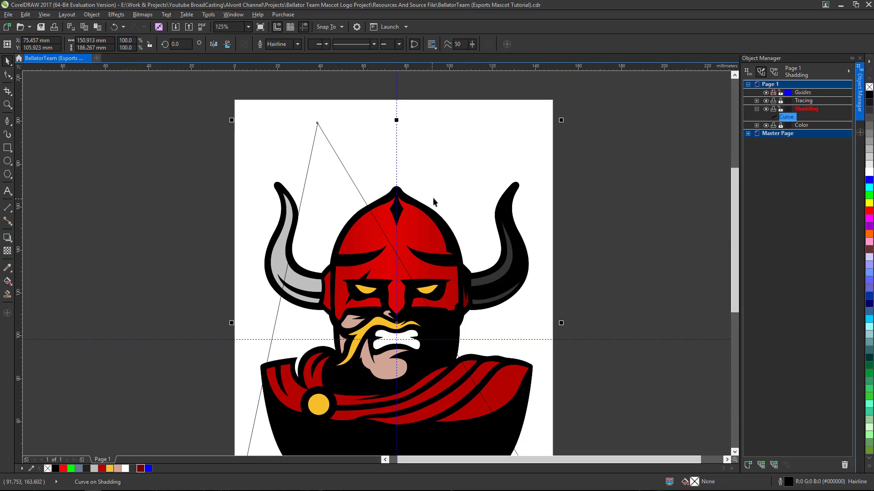
pyautogui.press('Delete')
# Step: Start a Pen tool path at the tip of the light grey horn and curve it down through the grey fill to the black groove
pyautogui.scroll(-1, 392, 193)
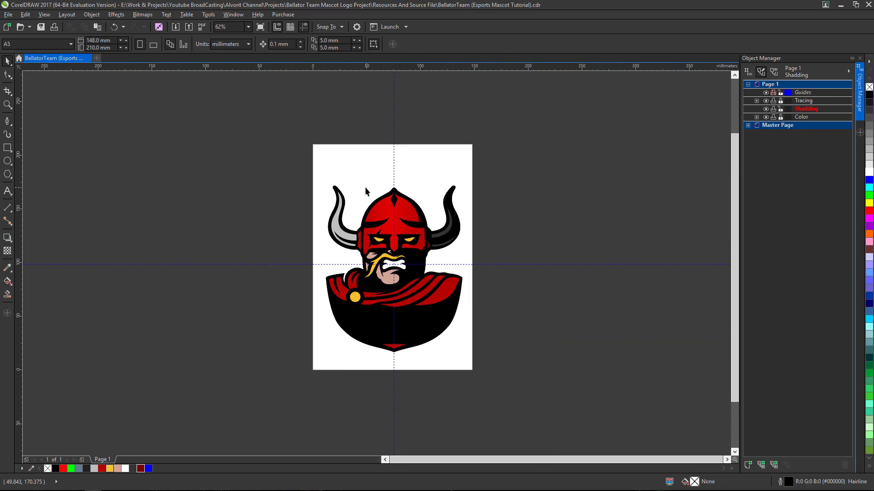
pyautogui.scroll(2, 365, 187)
pyautogui.scroll(-1, 359, 190)
pyautogui.scroll(1, 317, 223)
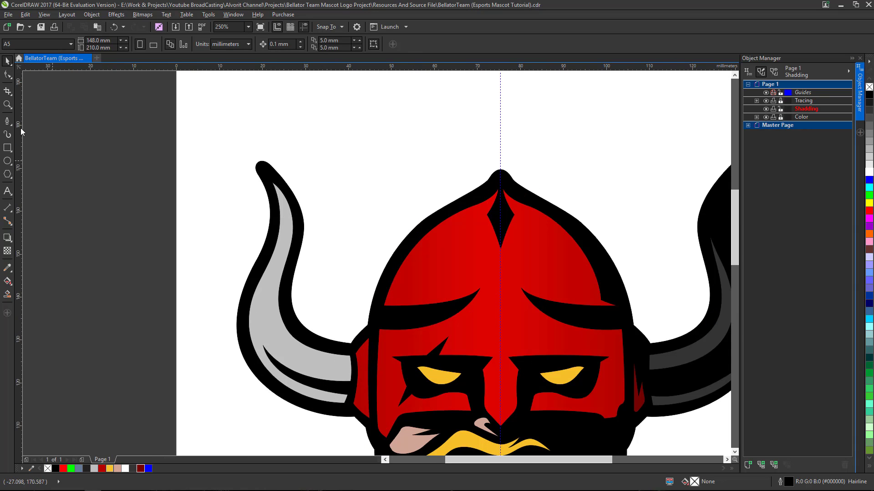
pyautogui.click(7, 122)
pyautogui.scroll(-1, 327, 298)
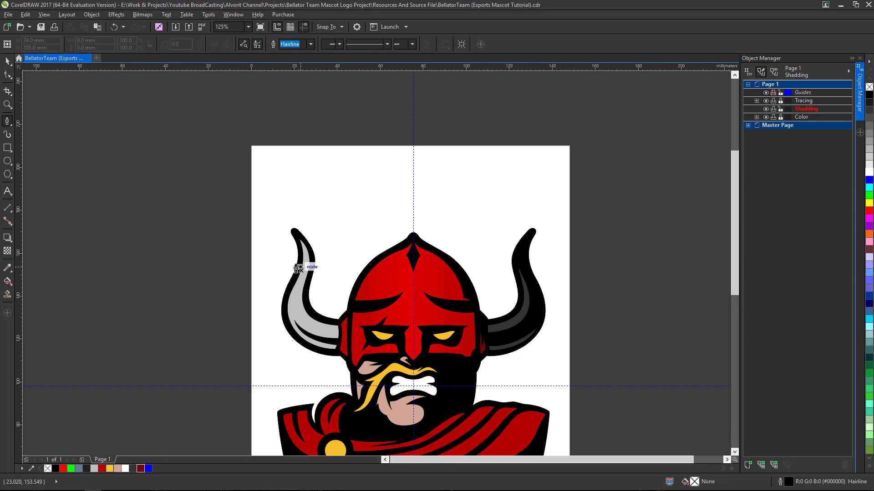
pyautogui.scroll(1, 302, 260)
pyautogui.scroll(1, 301, 217)
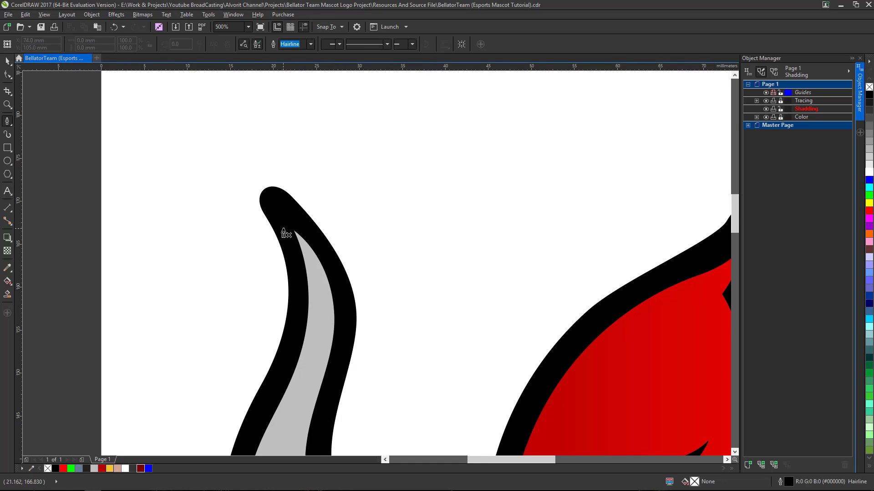
pyautogui.scroll(1, 287, 229)
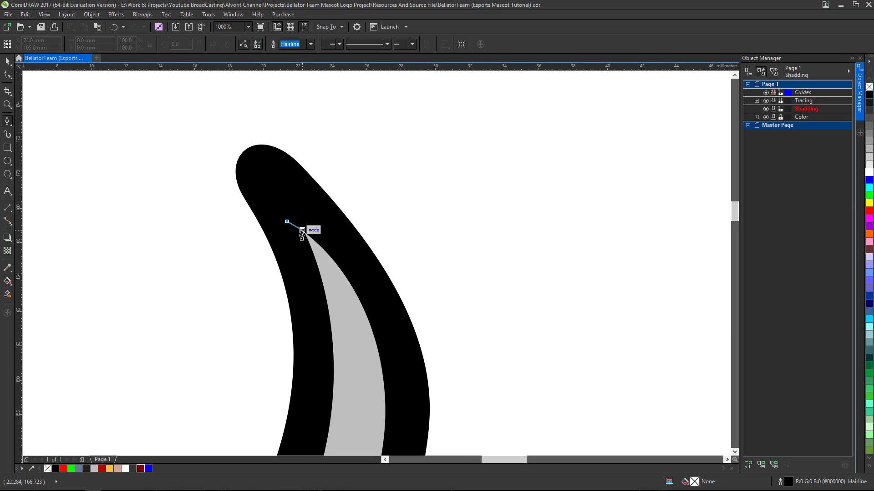
pyautogui.click(302, 232)
pyautogui.scroll(-5, 304, 225)
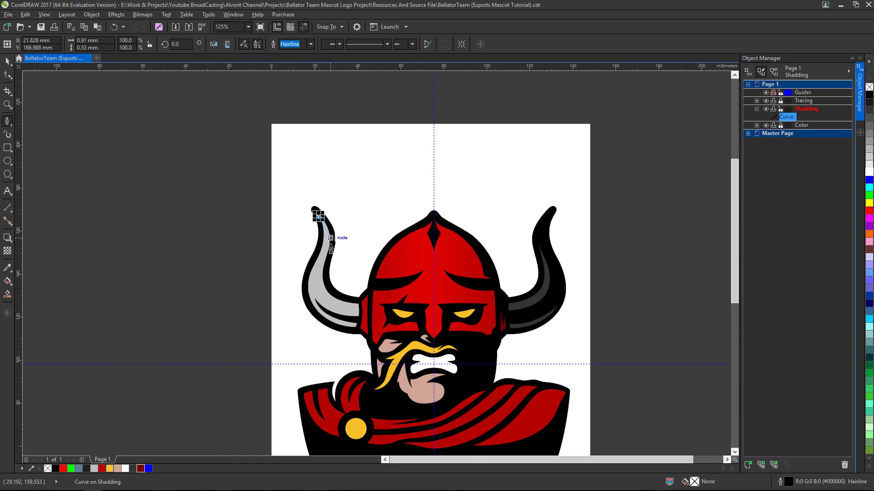
pyautogui.scroll(2, 310, 191)
pyautogui.moveTo(321, 246); pyautogui.dragTo(307, 286)
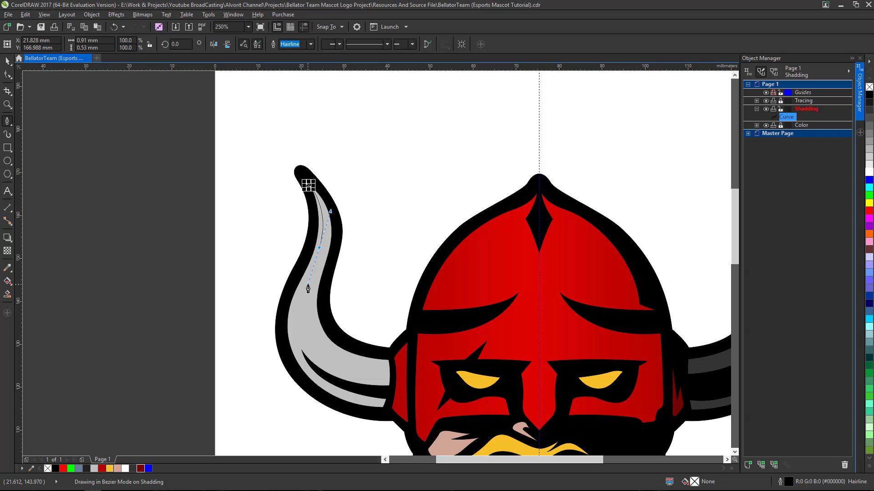
pyautogui.moveTo(309, 285); pyautogui.dragTo(308, 286)
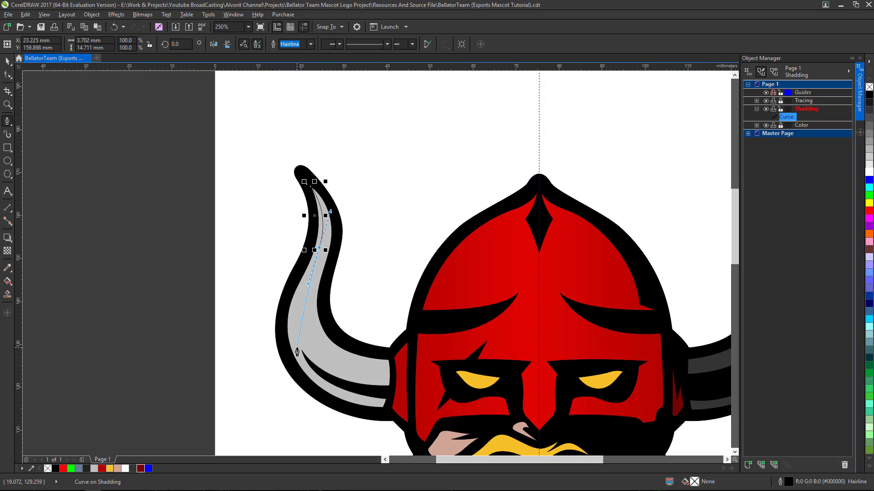
pyautogui.moveTo(302, 350); pyautogui.dragTo(318, 387)
pyautogui.scroll(2, 387, 396)
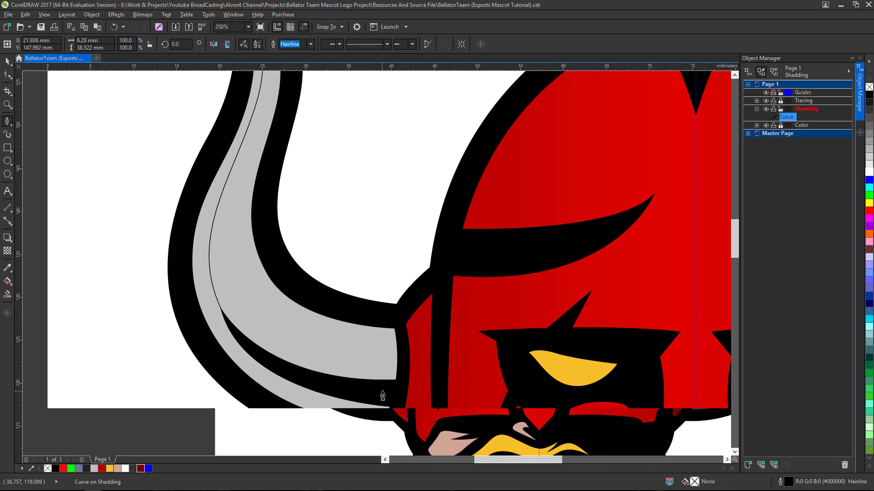
# Step: Continue the shading path from the groove around the base of the light grey horn and back along its lower black outline
pyautogui.click(391, 395)
pyautogui.click(397, 424)
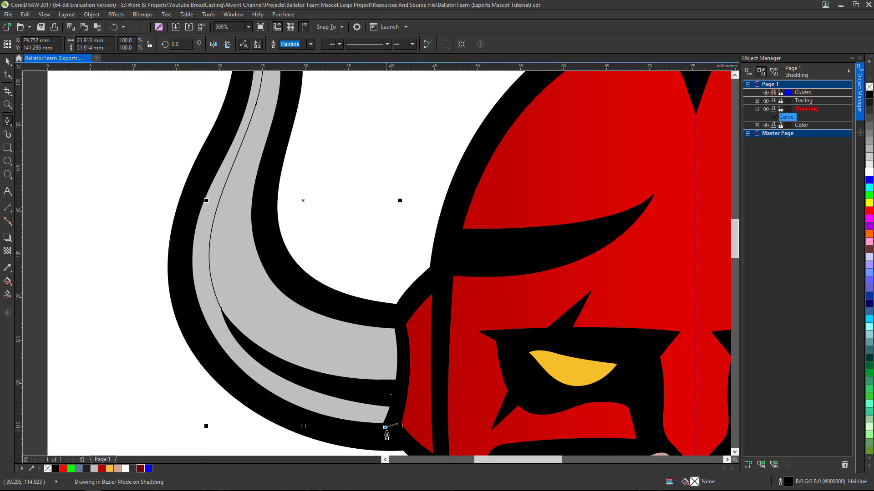
pyautogui.click(385, 427)
pyautogui.click(308, 427)
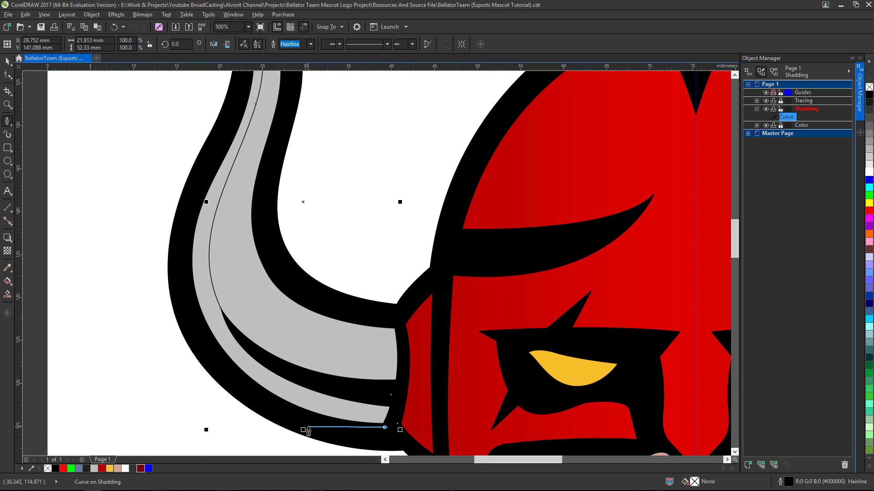
pyautogui.click(220, 368)
pyautogui.scroll(-2, 243, 400)
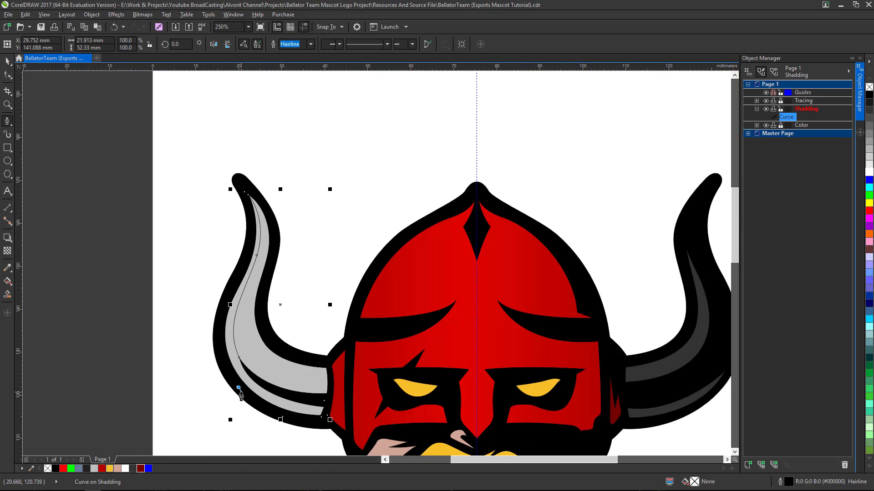
pyautogui.scroll(2, 230, 364)
pyautogui.scroll(-2, 228, 357)
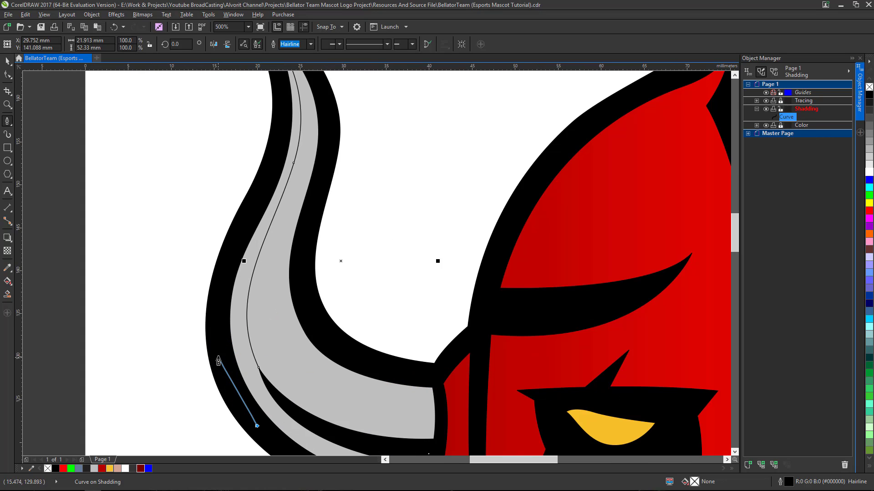
# Step: Extend the shading path up the horn's outer black outline and close it at the starting point near the tip
pyautogui.scroll(2, 219, 356)
pyautogui.click(221, 364)
pyautogui.click(221, 295)
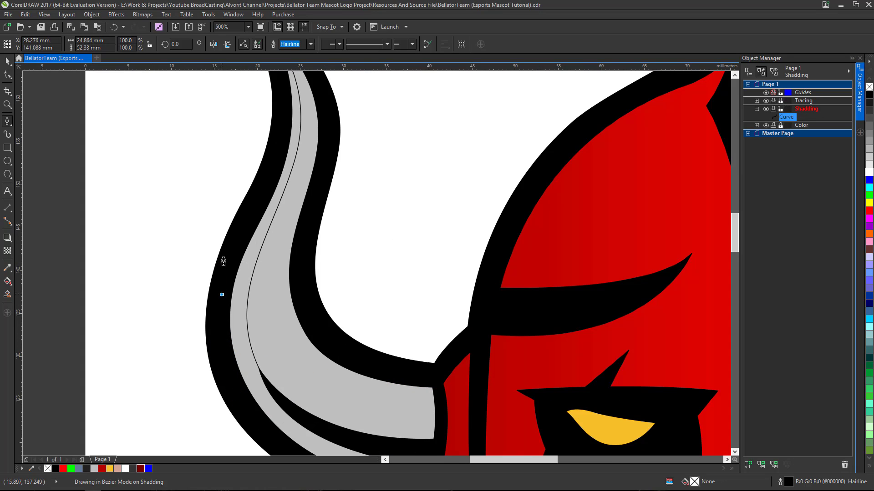
pyautogui.click(252, 210)
pyautogui.scroll(-4, 255, 204)
pyautogui.scroll(4, 255, 205)
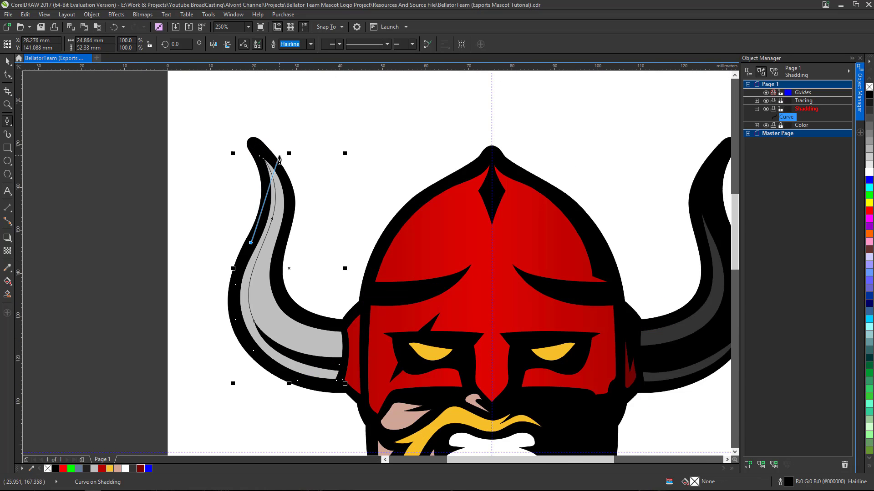
pyautogui.click(276, 207)
pyautogui.click(277, 153)
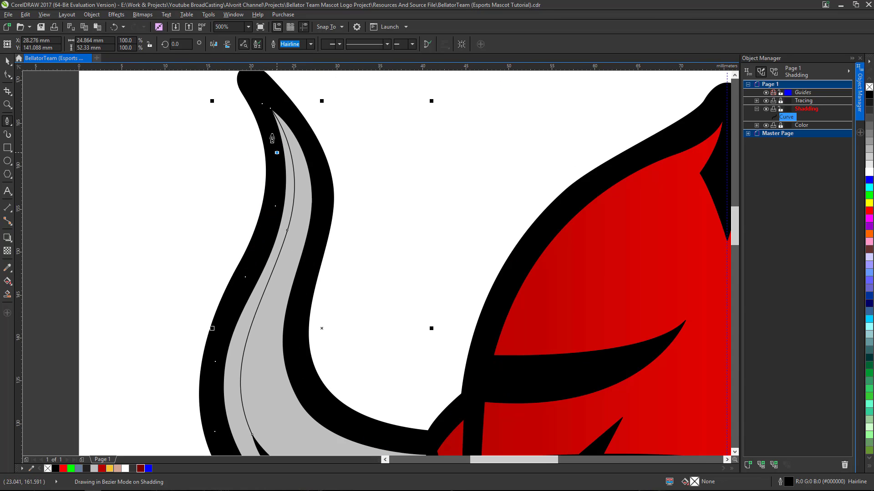
pyautogui.scroll(2, 268, 113)
pyautogui.scroll(-1, 270, 118)
pyautogui.scroll(1, 273, 122)
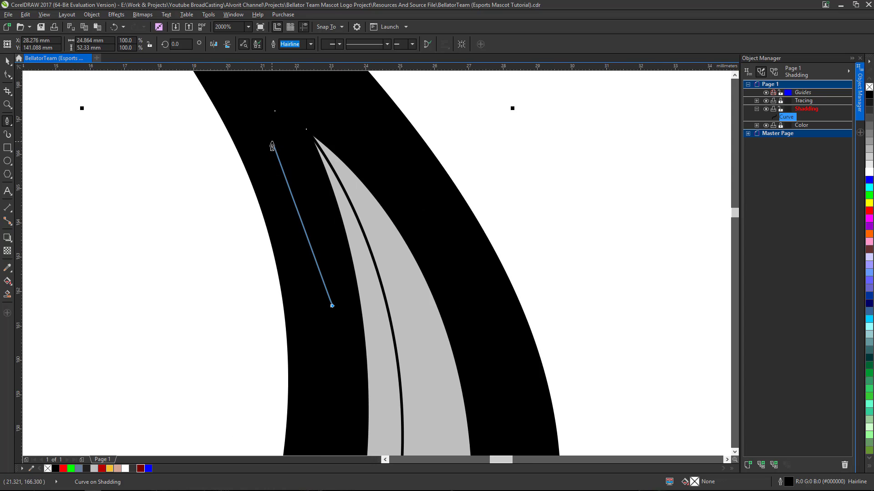
pyautogui.click(274, 111)
pyautogui.scroll(-5, 319, 191)
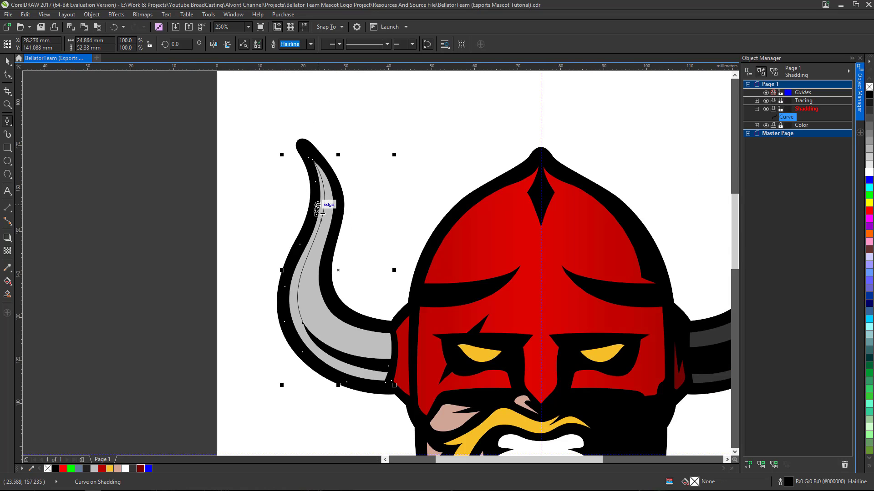
pyautogui.scroll(2, 308, 234)
pyautogui.scroll(-2, 291, 273)
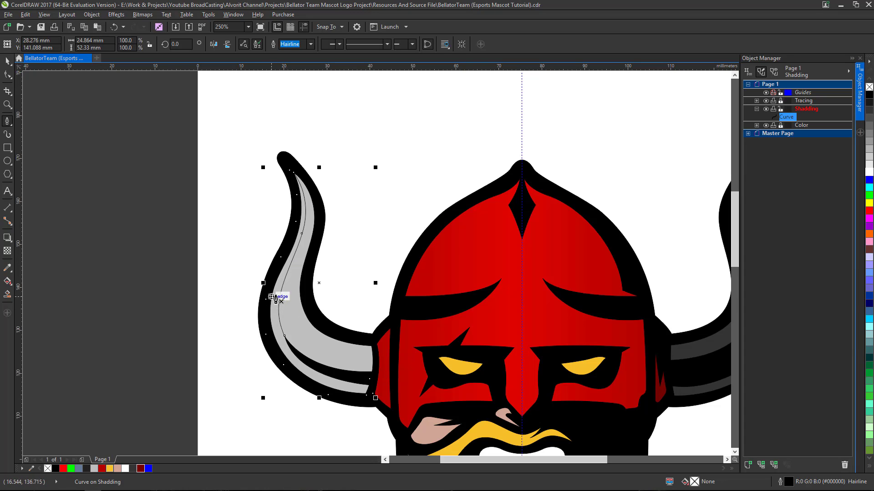
# Step: Fill the closed horn shading shape with black and apply a uniform transparency to it
pyautogui.click(869, 96)
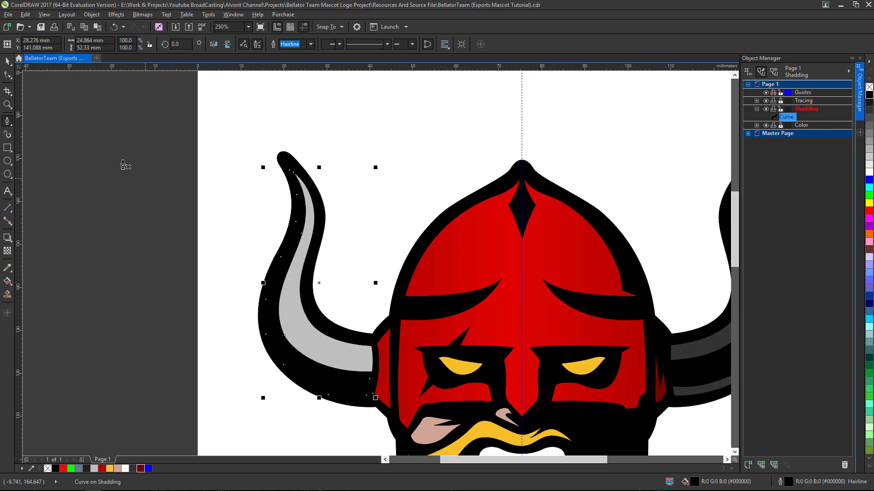
pyautogui.click(7, 251)
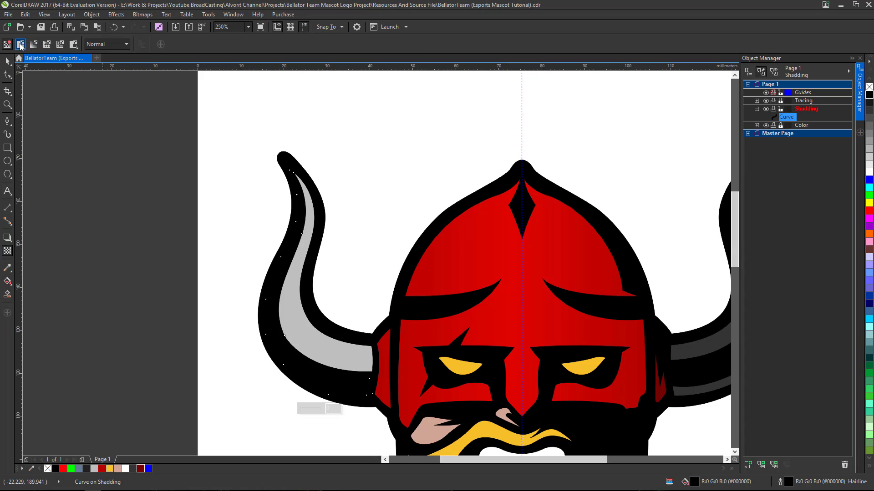
pyautogui.click(20, 44)
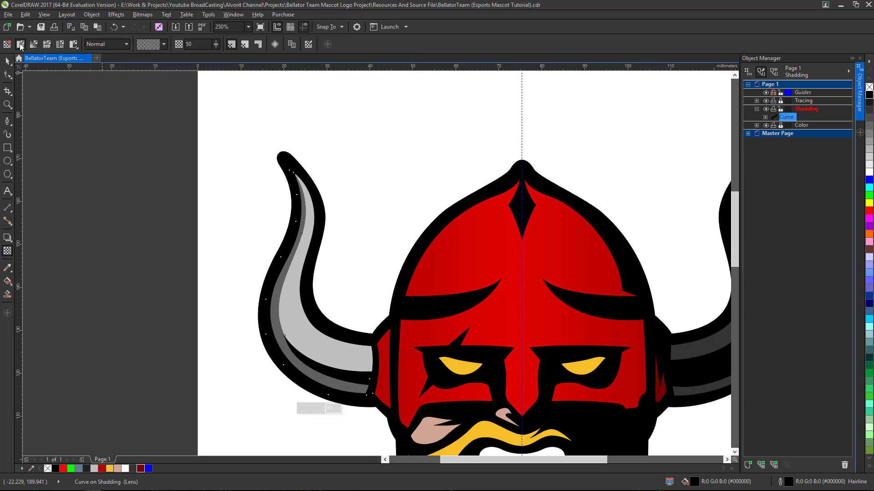
# Step: Set the horn shading's merge mode to Overlay and its transparency to 30, and deselect the shape
pyautogui.click(122, 47)
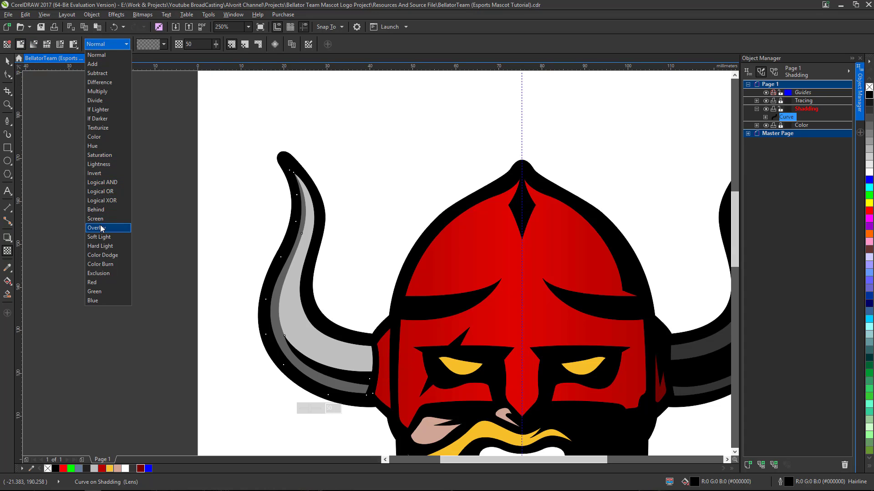
pyautogui.click(118, 226)
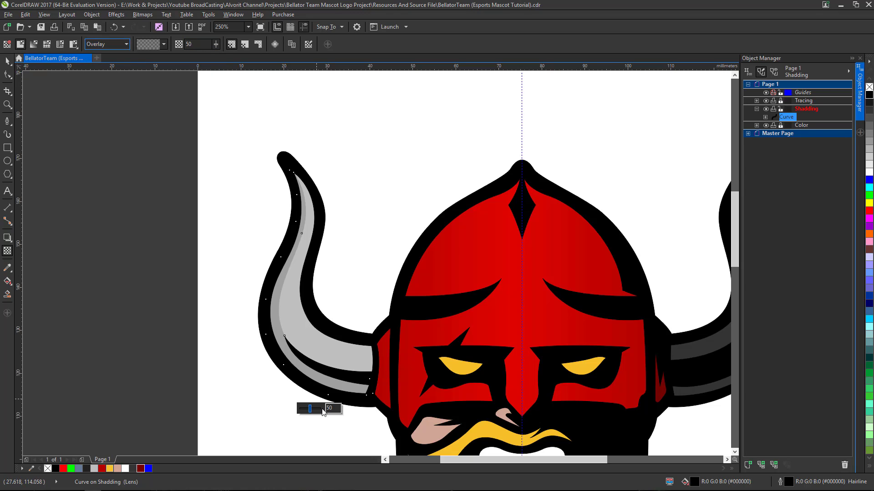
pyautogui.moveTo(309, 410); pyautogui.dragTo(307, 411)
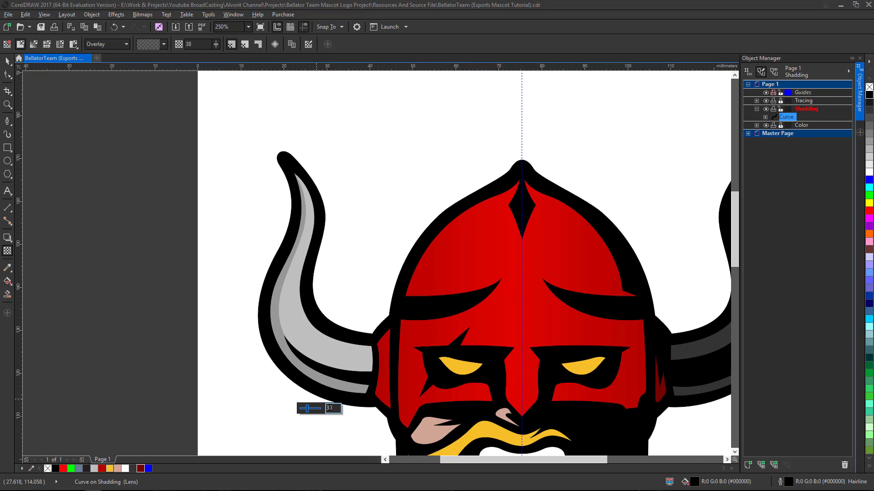
pyautogui.press('Return')
pyautogui.scroll(-2, 310, 319)
pyautogui.scroll(2, 291, 314)
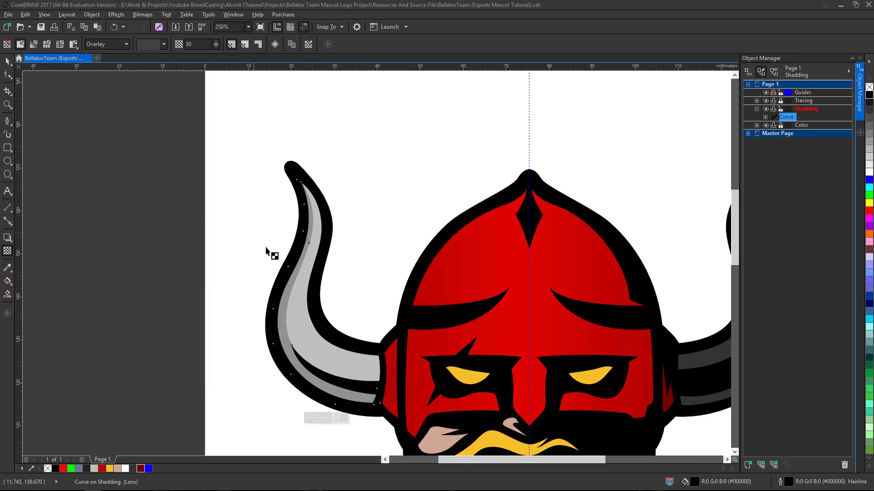
pyautogui.click(8, 60)
pyautogui.click(164, 329)
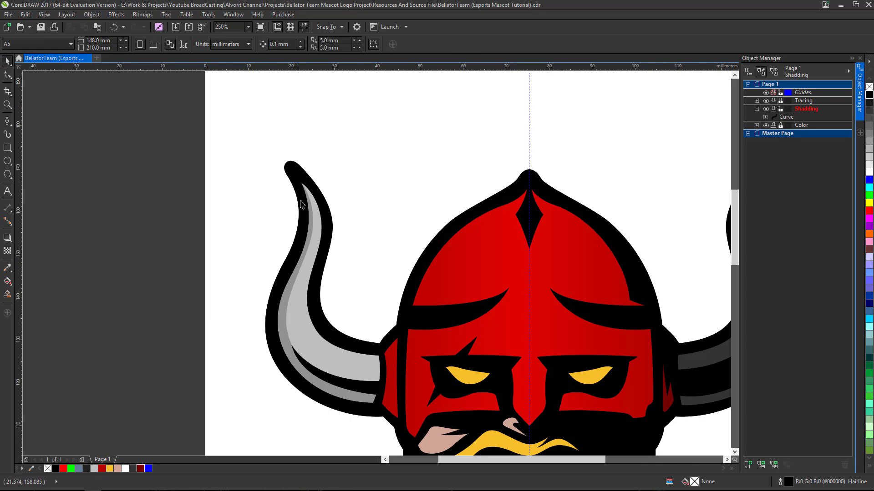
# Step: Examine the shading along the light grey horn from tip to base, close up and against the whole helmet
pyautogui.scroll(2, 302, 200)
pyautogui.scroll(-2, 295, 195)
pyautogui.scroll(2, 288, 226)
pyautogui.scroll(-2, 289, 229)
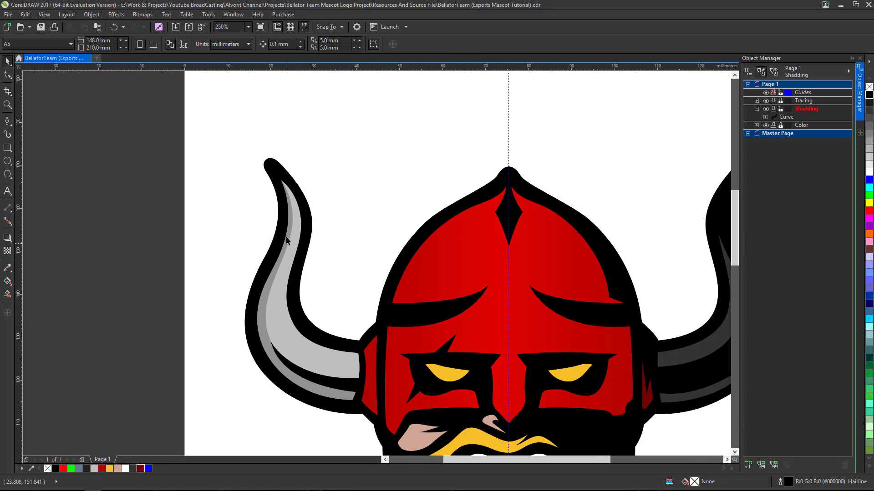
pyautogui.scroll(2, 285, 201)
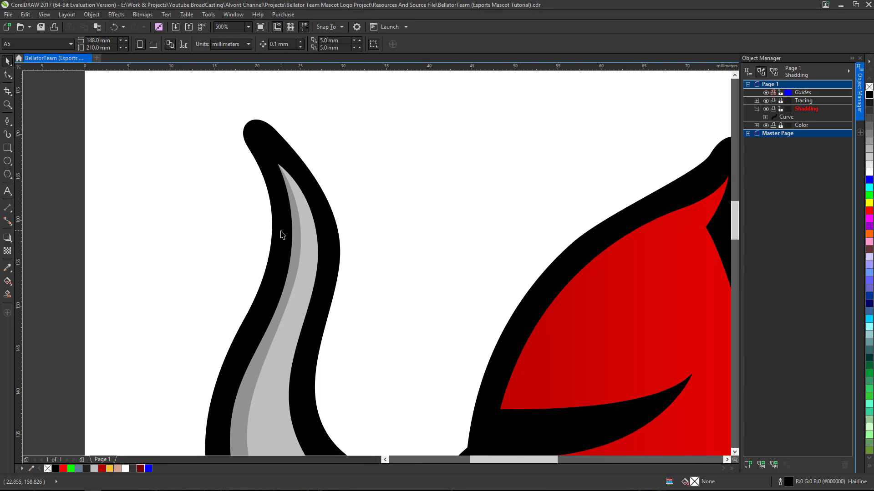
pyautogui.scroll(-2, 282, 235)
pyautogui.scroll(2, 268, 310)
pyautogui.scroll(-2, 264, 282)
pyautogui.scroll(2, 258, 314)
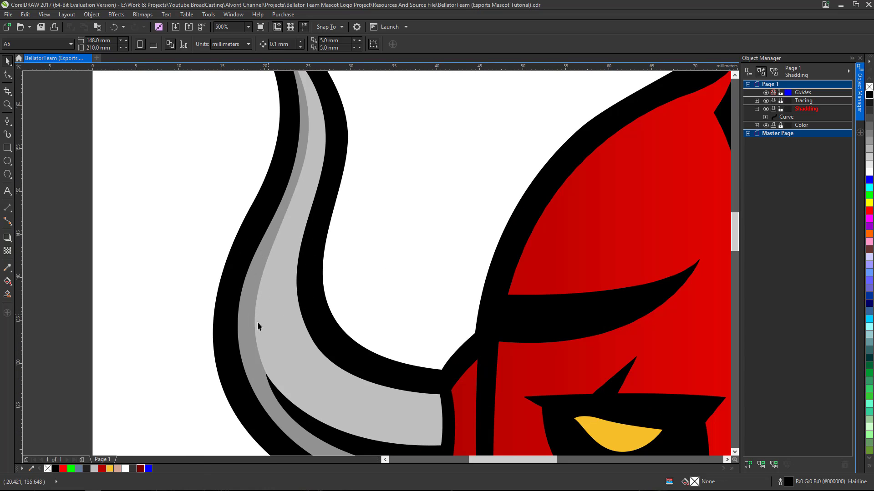
pyautogui.scroll(-2, 275, 269)
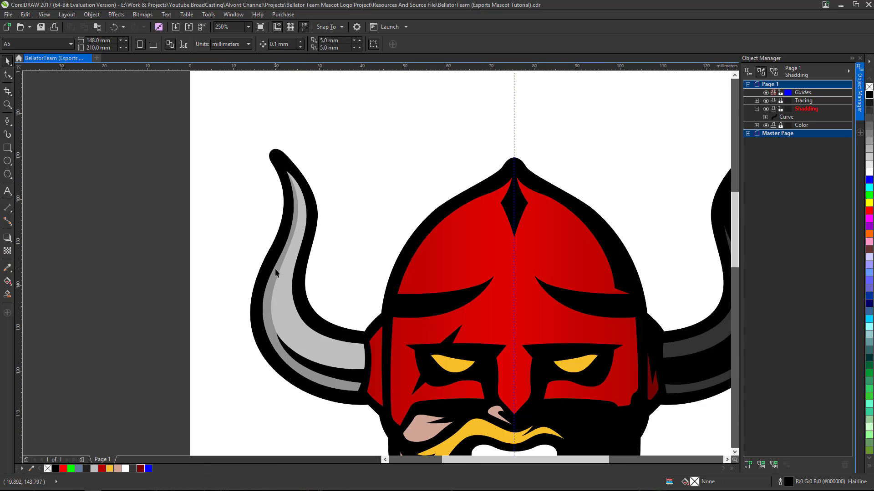
pyautogui.scroll(2, 274, 275)
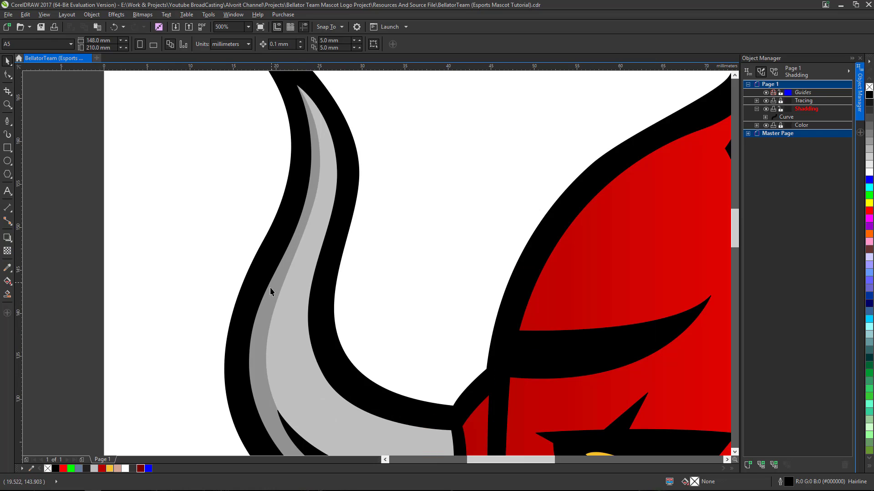
pyautogui.click(299, 279)
pyautogui.scroll(-2, 305, 266)
pyautogui.scroll(2, 318, 238)
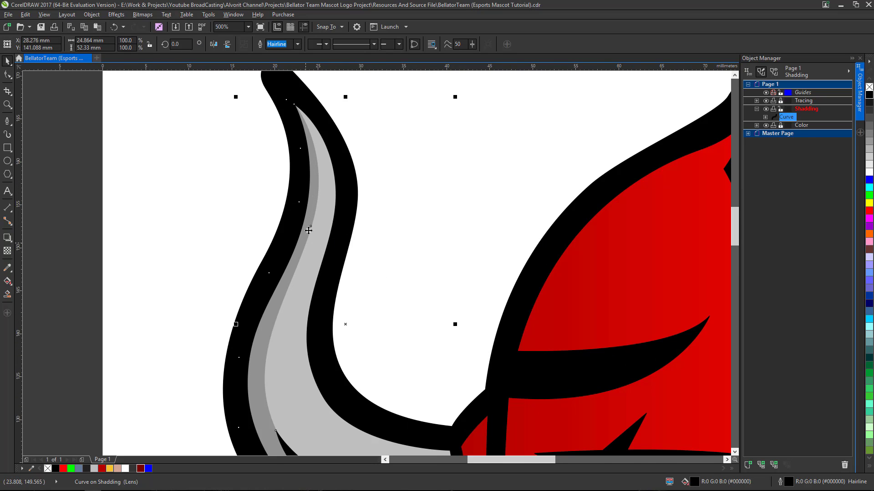
pyautogui.scroll(-2, 296, 249)
pyautogui.scroll(2, 301, 262)
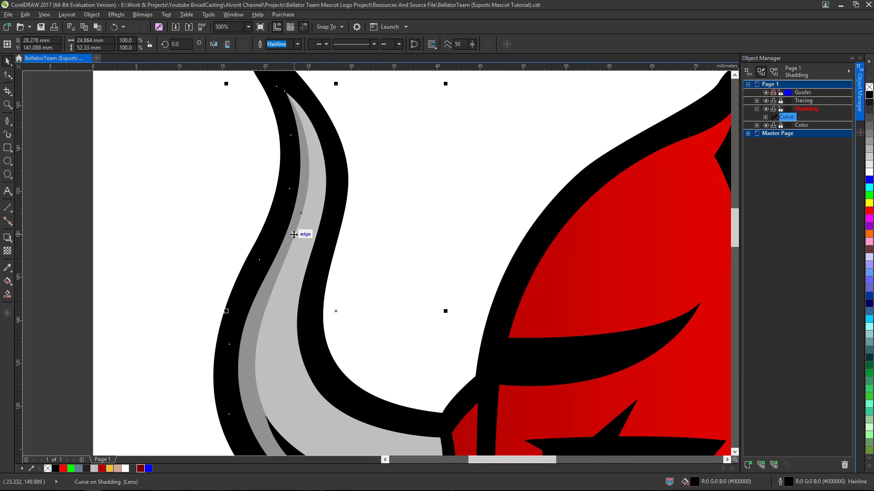
pyautogui.scroll(-3, 294, 234)
pyautogui.scroll(1, 332, 293)
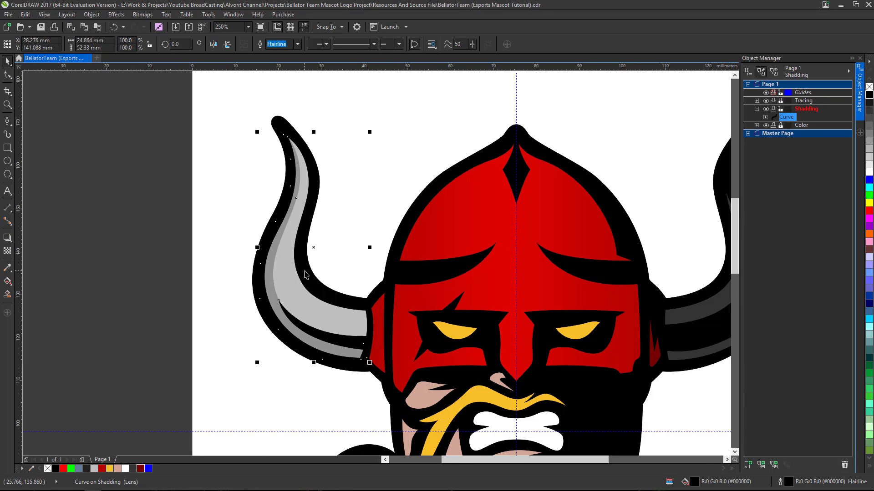
pyautogui.scroll(1, 375, 343)
pyautogui.scroll(-1, 377, 349)
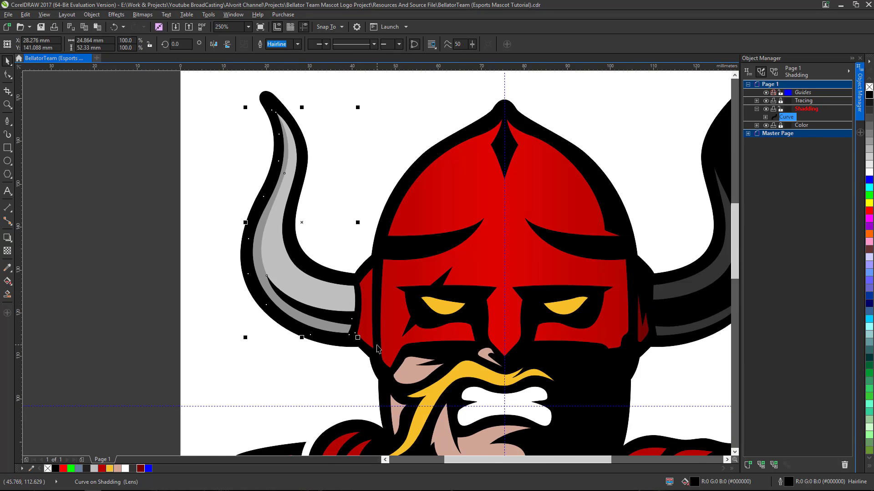
pyautogui.press('Escape')
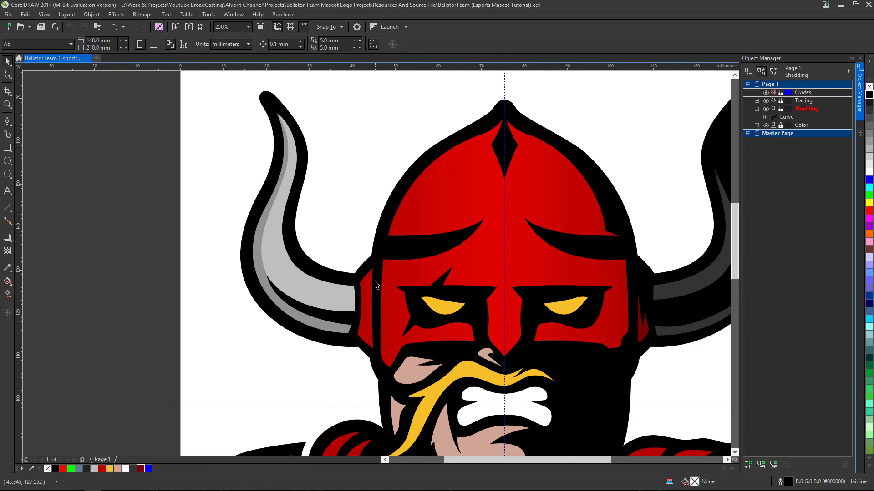
# Step: Expand the Tracing layer and remove the fill from its Main object
pyautogui.click(756, 100)
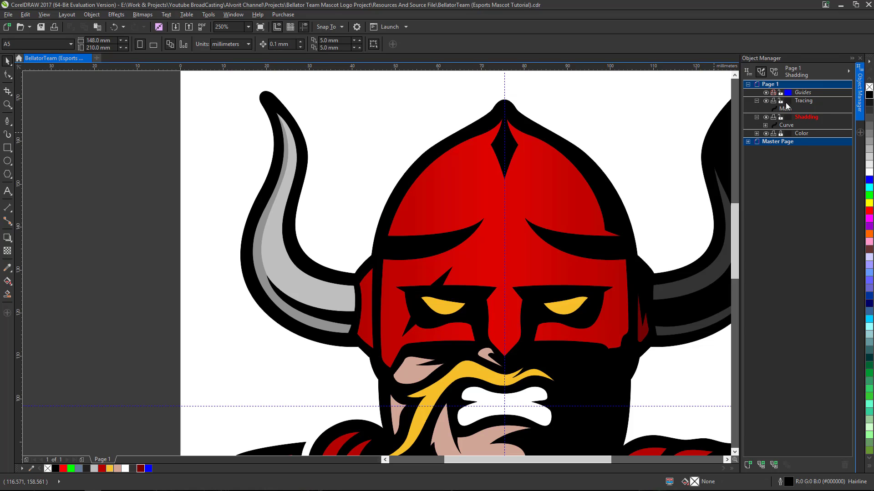
pyautogui.click(785, 108)
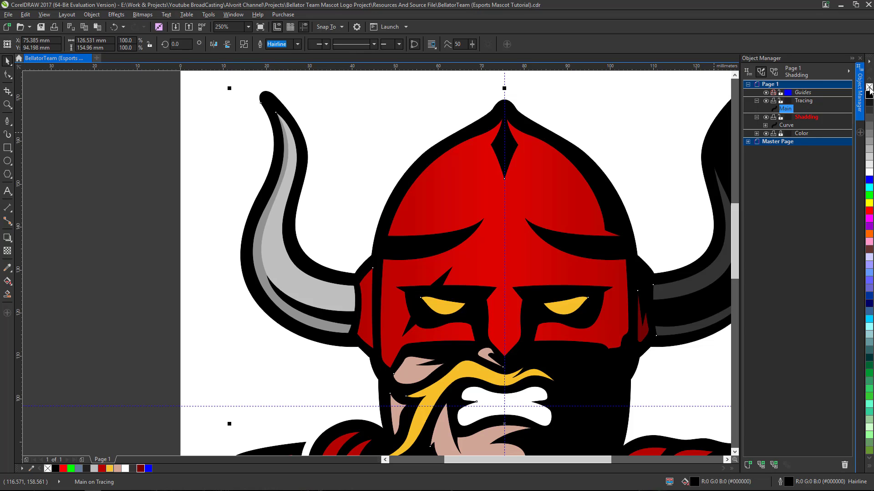
pyautogui.click(869, 87)
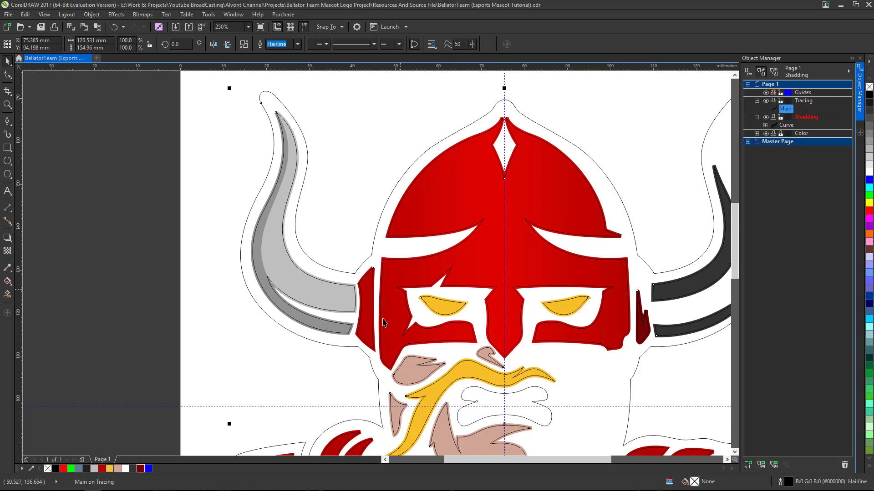
# Step: Draw the inner shading edge with the Pen tool on the dark red side piece beside the light horn, from its lower outer corner to its upper tip
pyautogui.scroll(2, 369, 328)
pyautogui.scroll(-2, 350, 221)
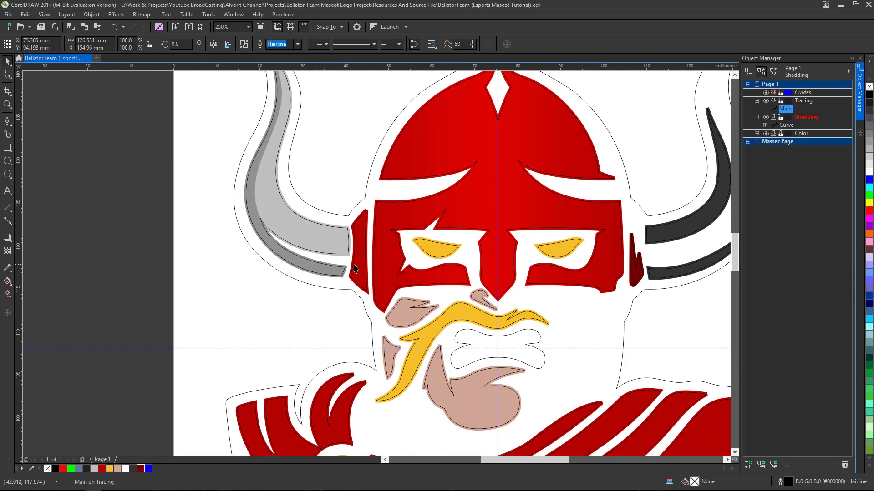
pyautogui.scroll(2, 355, 266)
pyautogui.click(7, 121)
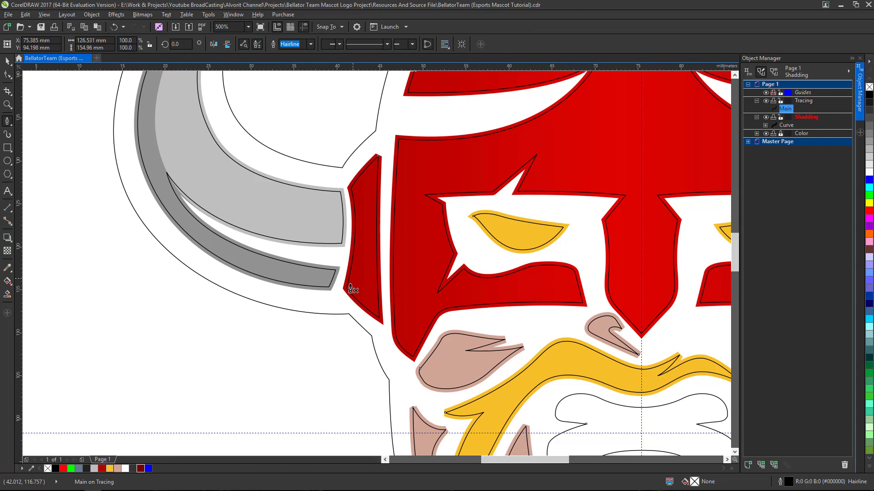
pyautogui.scroll(2, 332, 301)
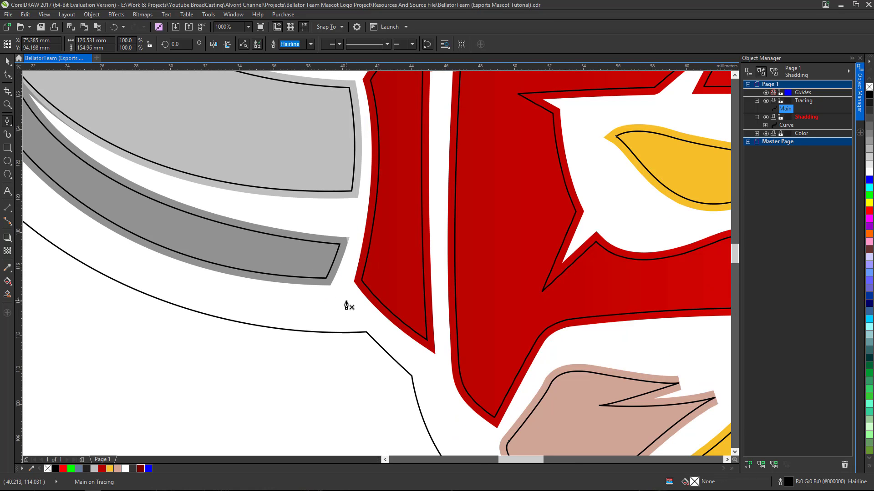
pyautogui.click(347, 295)
pyautogui.doubleClick(351, 289)
pyautogui.scroll(-2, 351, 288)
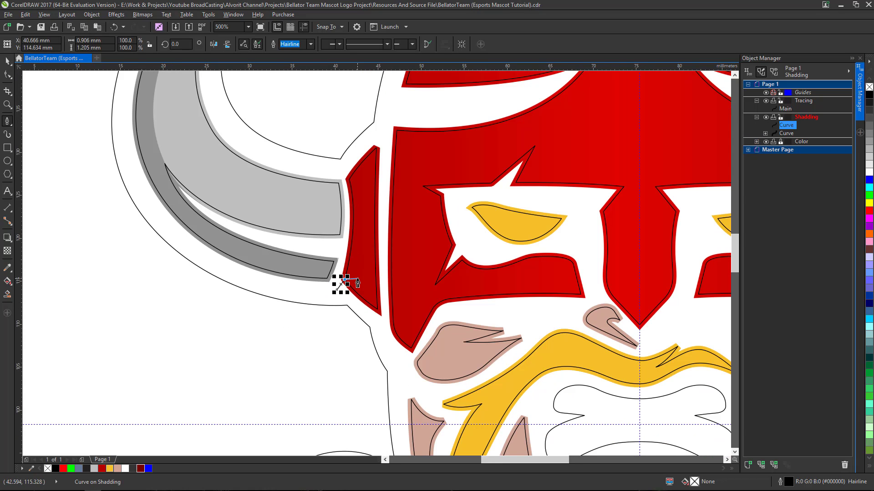
pyautogui.moveTo(368, 258); pyautogui.dragTo(385, 183)
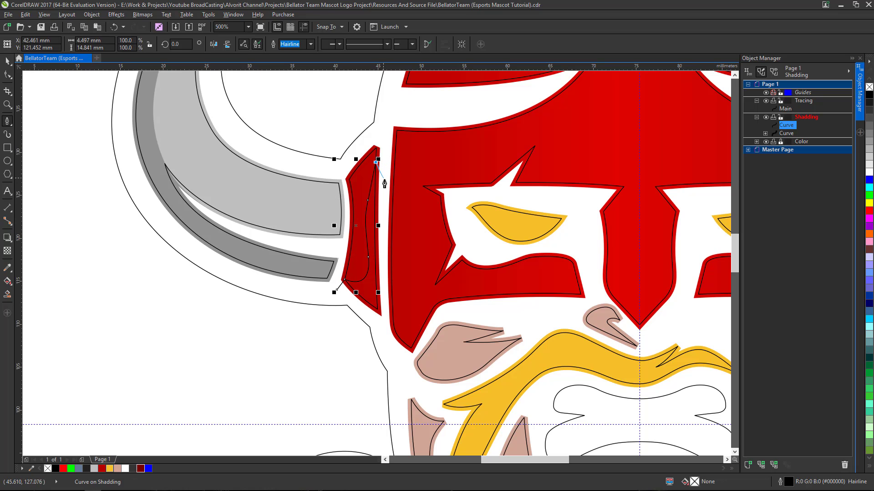
# Step: Close the side piece's shading path around its inner and lower edges, making a shape about 6.2 × 19.3 mm
pyautogui.click(389, 328)
pyautogui.moveTo(369, 318); pyautogui.dragTo(358, 298)
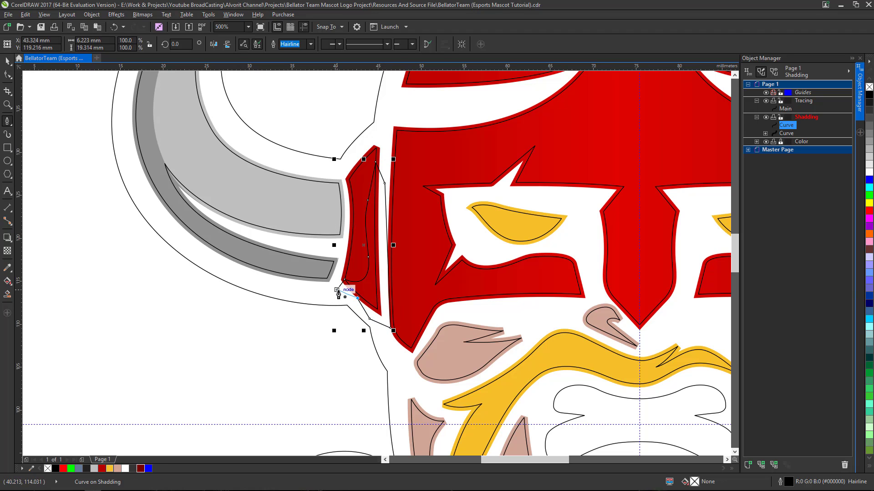
pyautogui.click(337, 290)
pyautogui.scroll(-2, 341, 244)
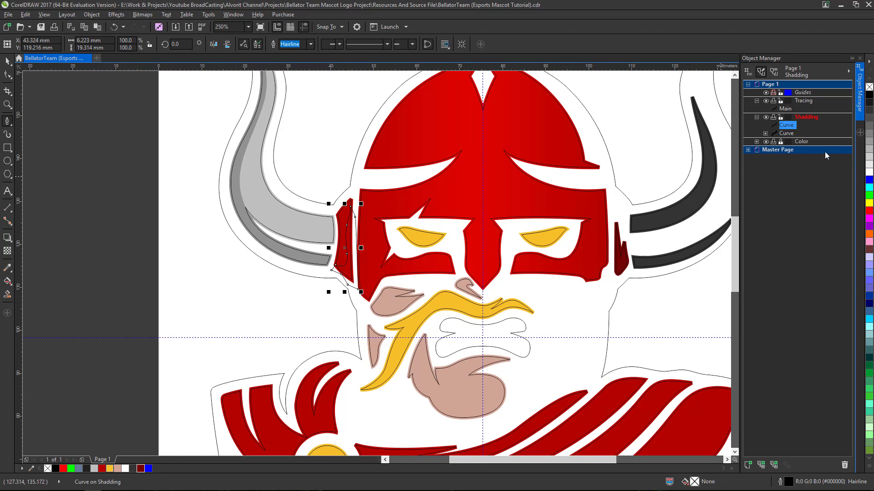
# Step: Fill the side piece's shading shape with black and apply a uniform transparency to it
pyautogui.click(869, 96)
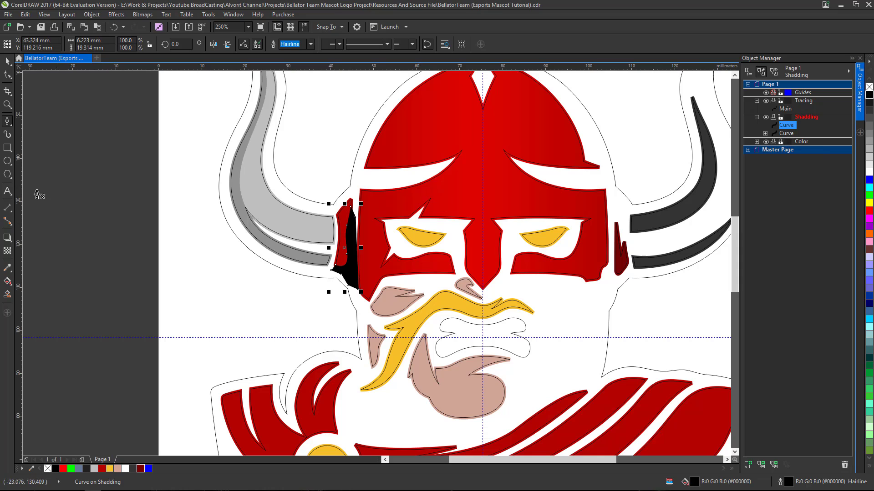
pyautogui.click(8, 251)
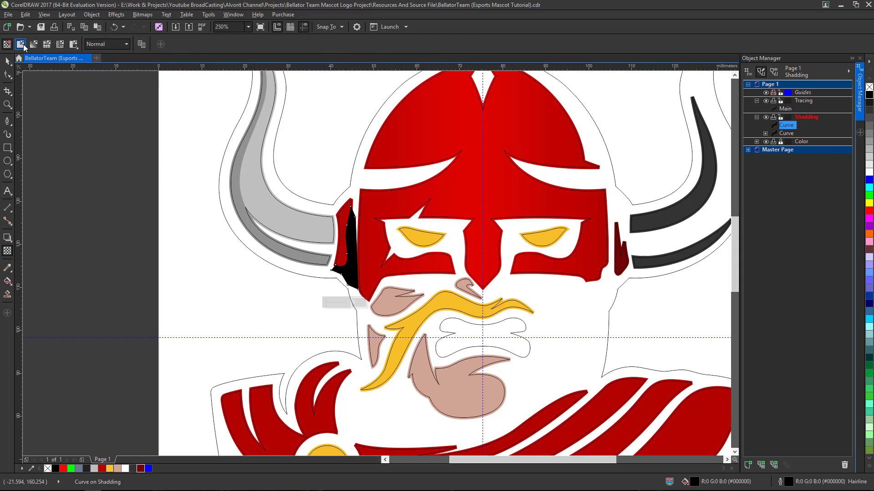
pyautogui.click(22, 44)
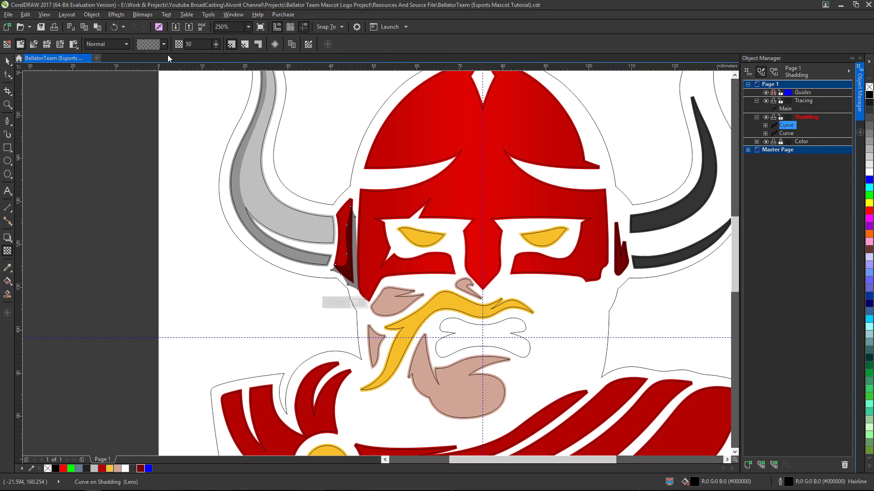
# Step: Set the side piece shading's merge mode to Overlay and its transparency to 30, and deselect the shape
pyautogui.click(126, 44)
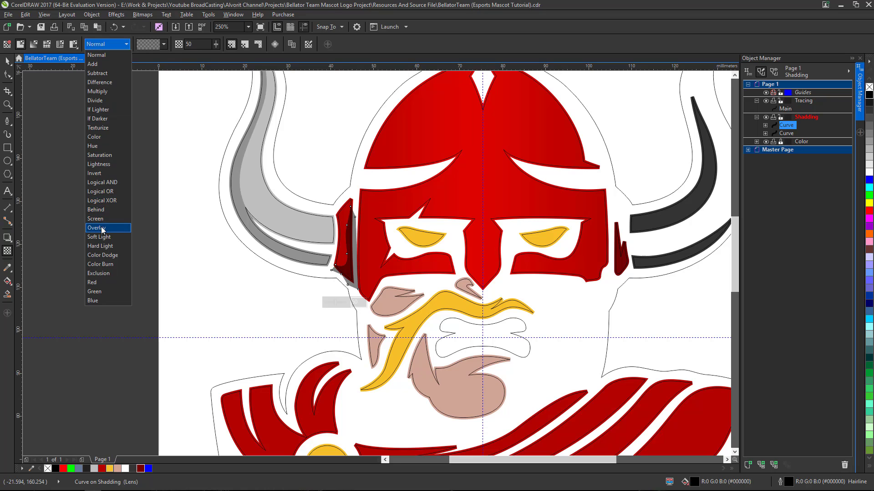
pyautogui.click(103, 226)
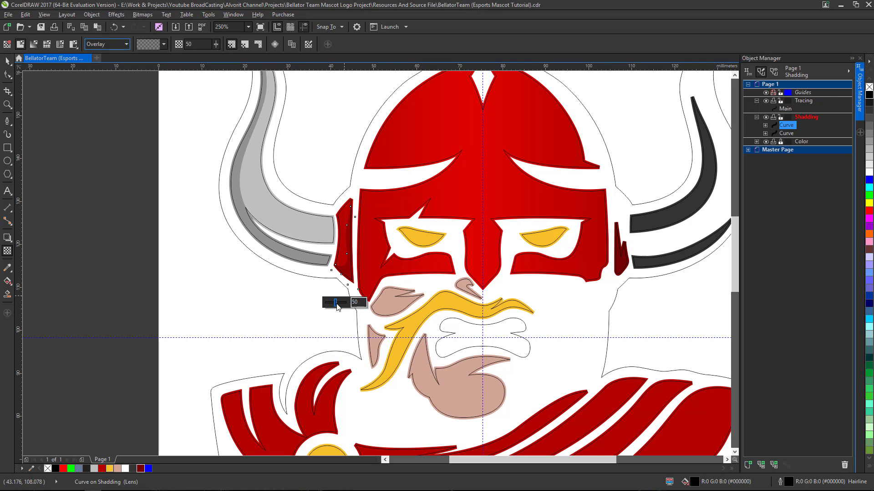
pyautogui.moveTo(336, 303); pyautogui.dragTo(331, 304)
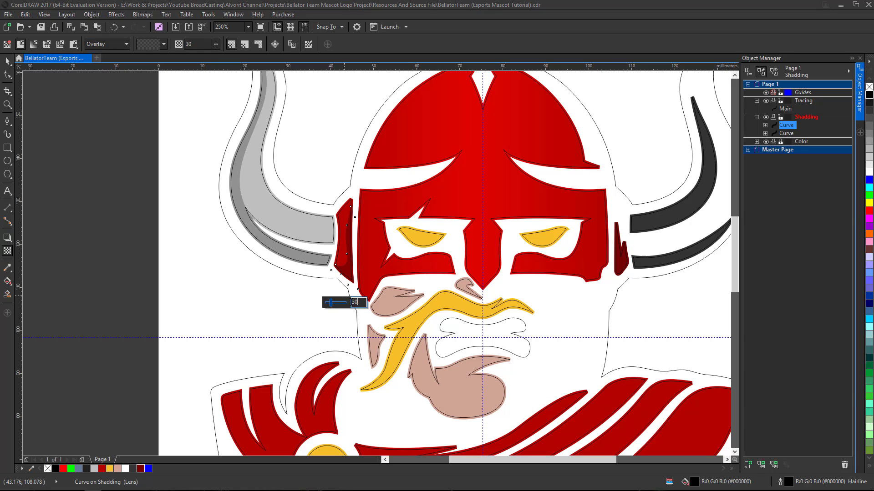
pyautogui.click(8, 61)
pyautogui.click(104, 262)
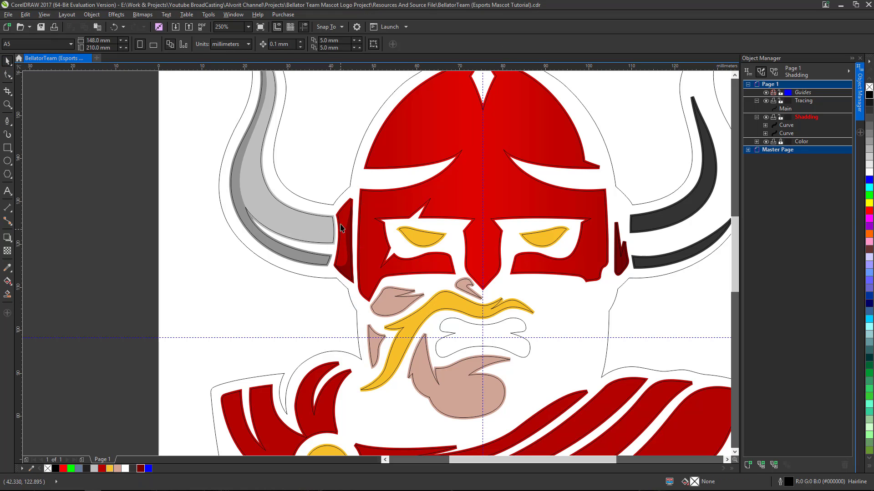
# Step: Fill the Main object on the Tracing layer with black and deselect it
pyautogui.scroll(3, 346, 222)
pyautogui.scroll(-3, 343, 225)
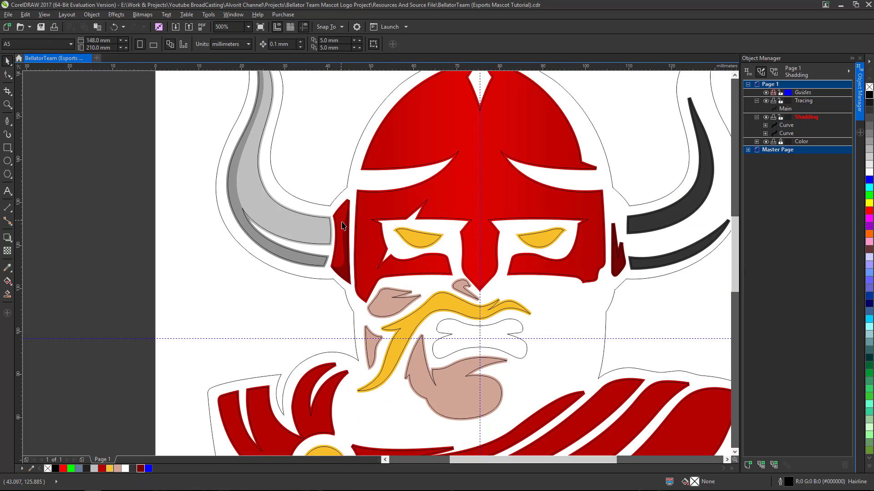
pyautogui.scroll(1, 344, 234)
pyautogui.scroll(-2, 348, 240)
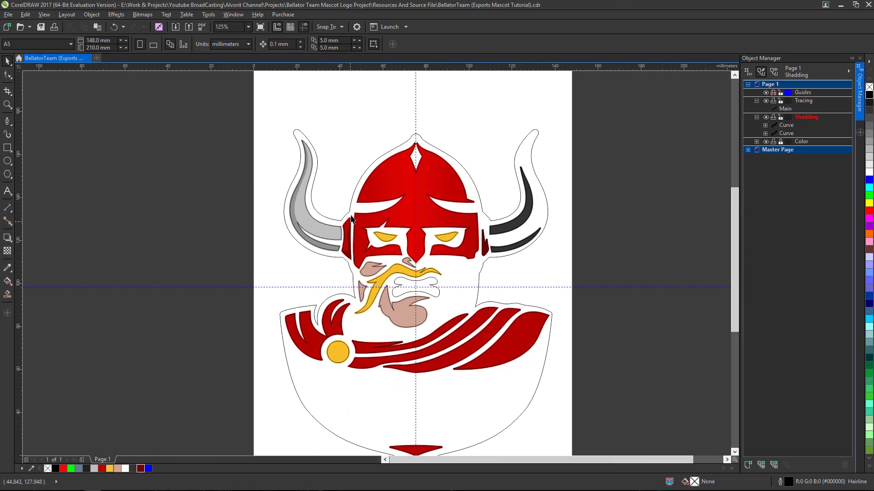
pyautogui.scroll(1, 352, 210)
pyautogui.click(347, 216)
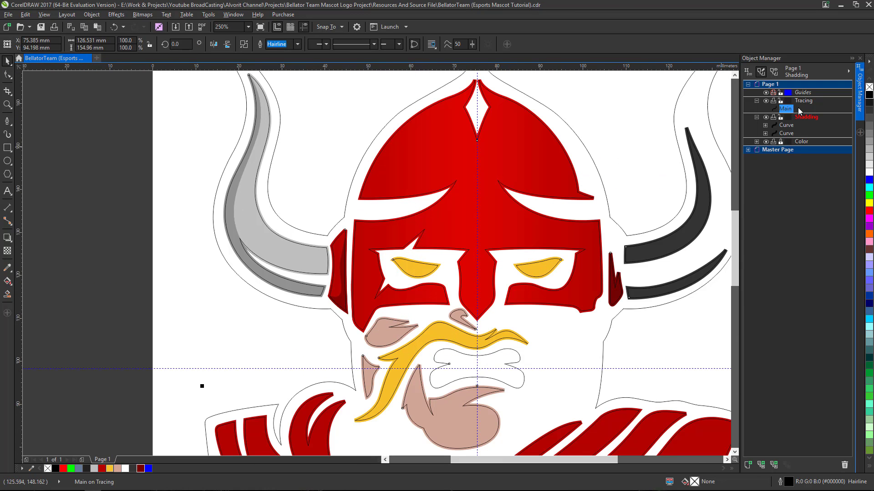
pyautogui.click(869, 96)
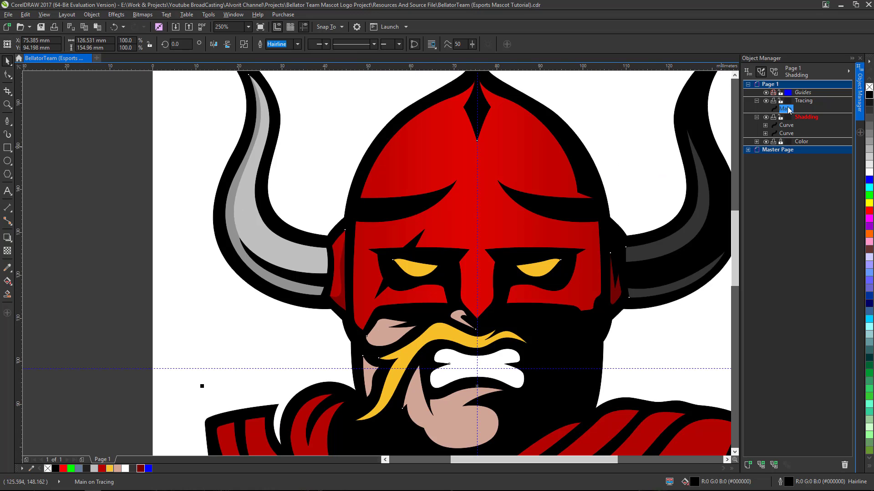
pyautogui.press('Escape')
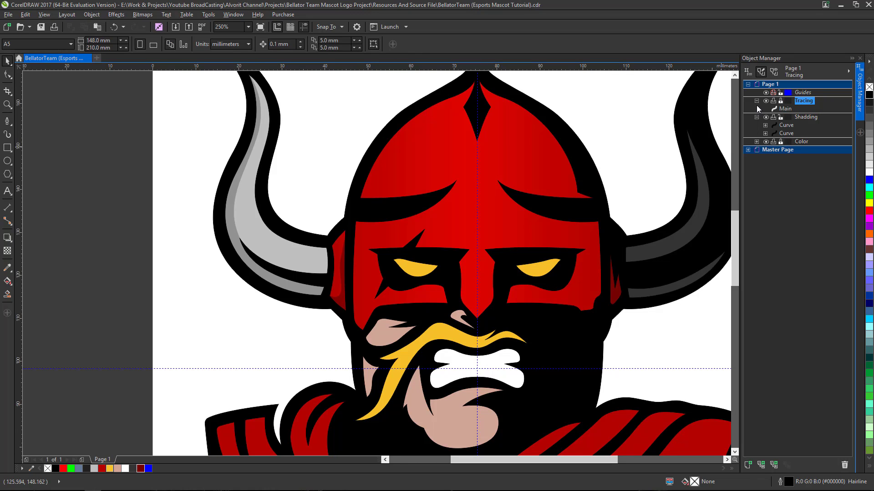
# Step: Collapse the Tracing layer, make Shadding the active layer and select the side piece's shading curve
pyautogui.click(756, 101)
pyautogui.click(805, 109)
pyautogui.click(786, 117)
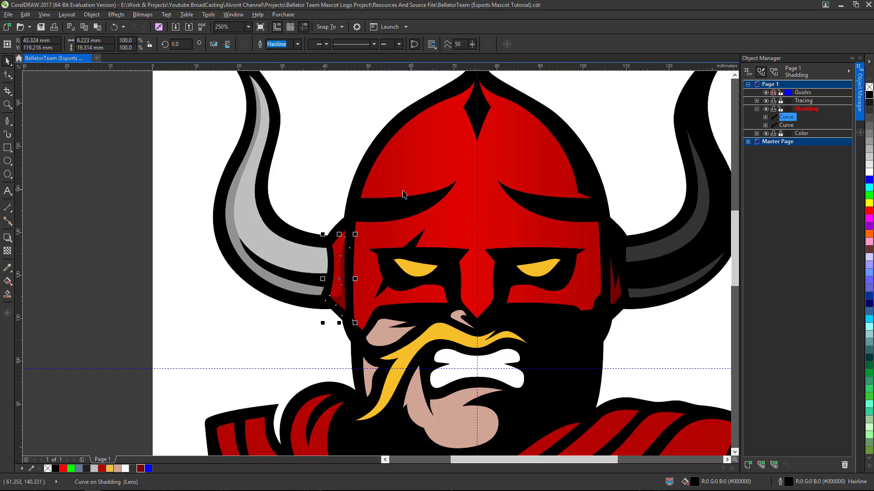
# Step: Examine the side piece and horn shading close up and against the whole mascot
pyautogui.scroll(1, 370, 268)
pyautogui.scroll(-1, 331, 257)
pyautogui.scroll(1, 332, 257)
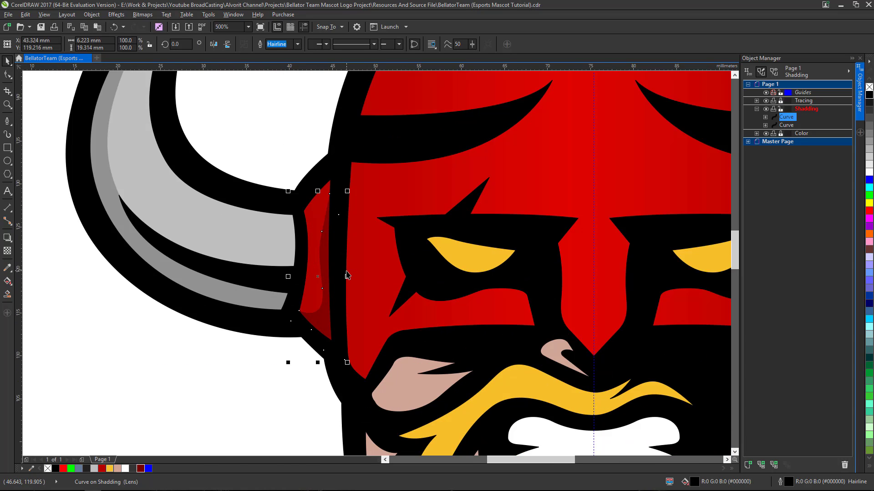
pyautogui.scroll(-1, 346, 268)
pyautogui.scroll(-1, 251, 240)
pyautogui.scroll(1, 242, 219)
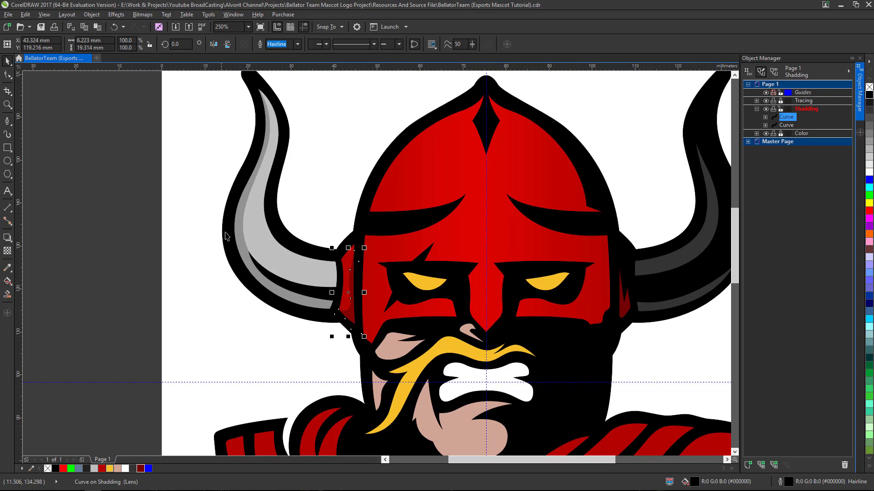
pyautogui.scroll(-1, 273, 203)
pyautogui.scroll(1, 362, 241)
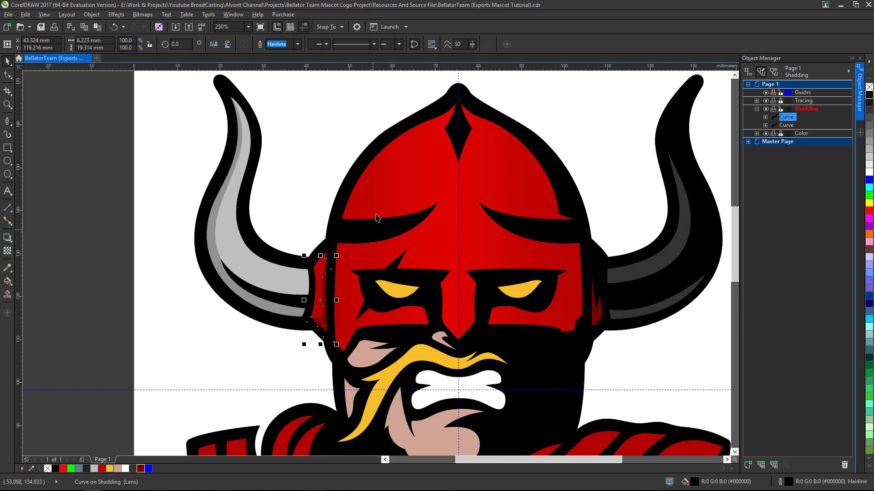
pyautogui.scroll(-1, 380, 176)
pyautogui.scroll(1, 371, 187)
pyautogui.scroll(-1, 370, 210)
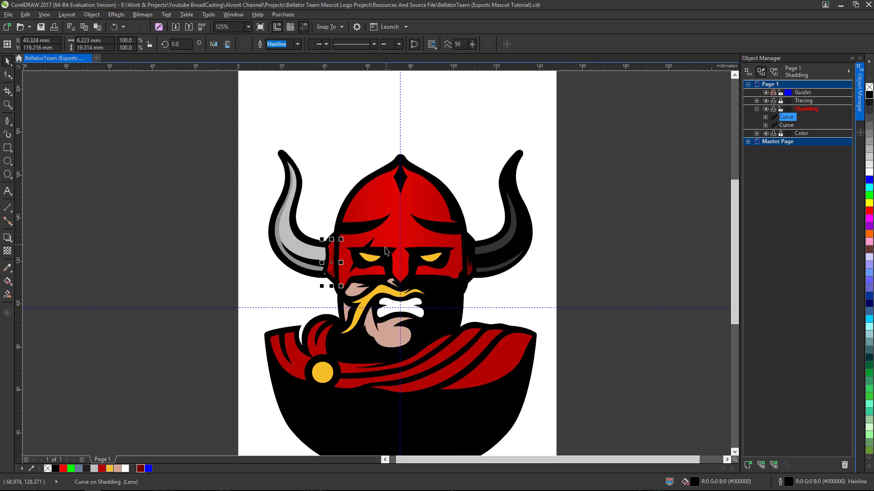
# Step: Draw a Pen path on the red helmet band below the light-horn-side eye, from its inner lower corner along its upper edge
pyautogui.scroll(1, 385, 251)
pyautogui.click(7, 121)
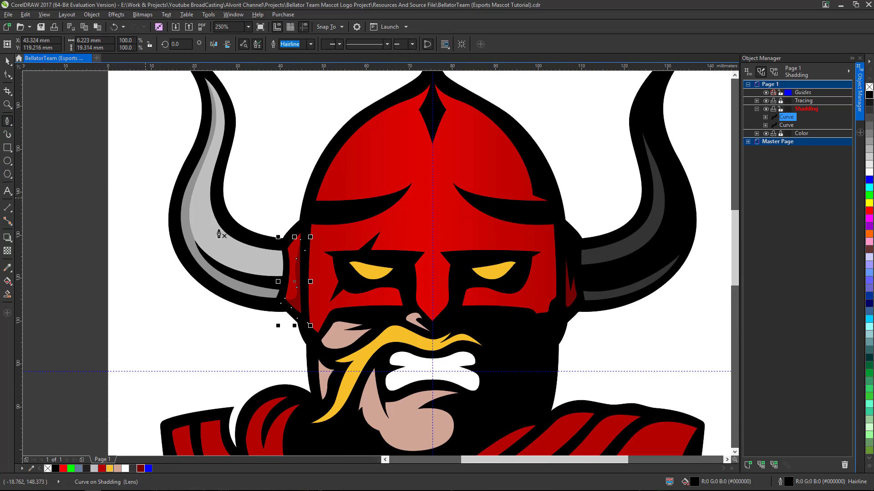
pyautogui.scroll(1, 327, 282)
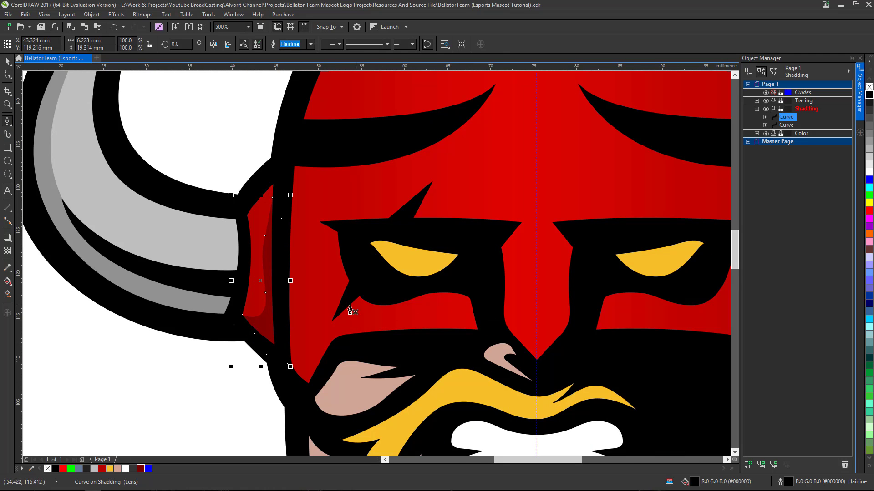
pyautogui.scroll(1, 478, 329)
pyautogui.click(469, 329)
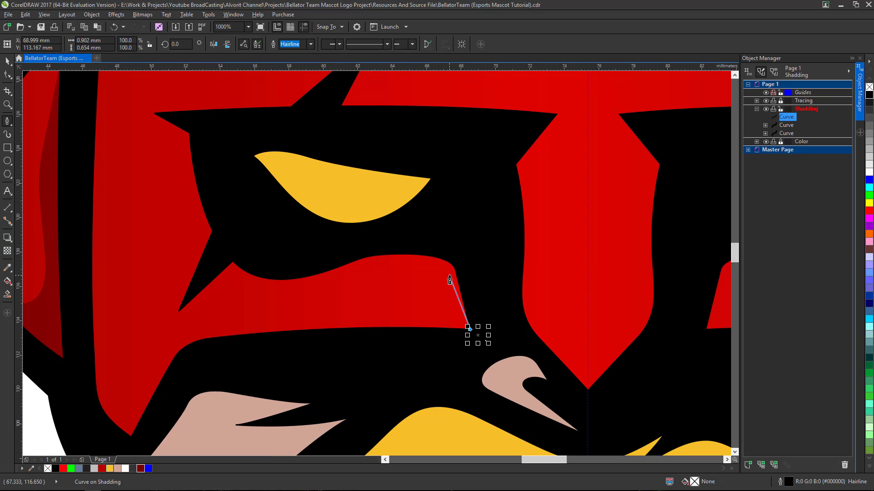
pyautogui.moveTo(450, 277); pyautogui.dragTo(441, 238)
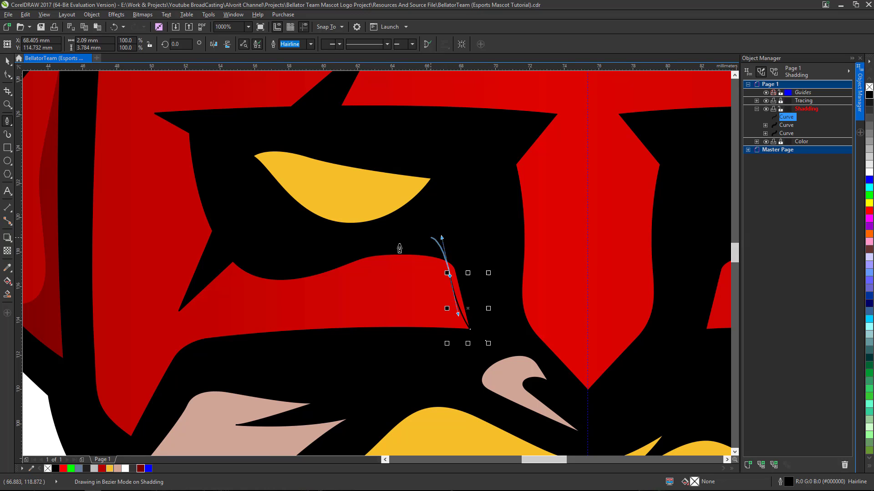
pyautogui.click(449, 276)
pyautogui.scroll(1, 436, 270)
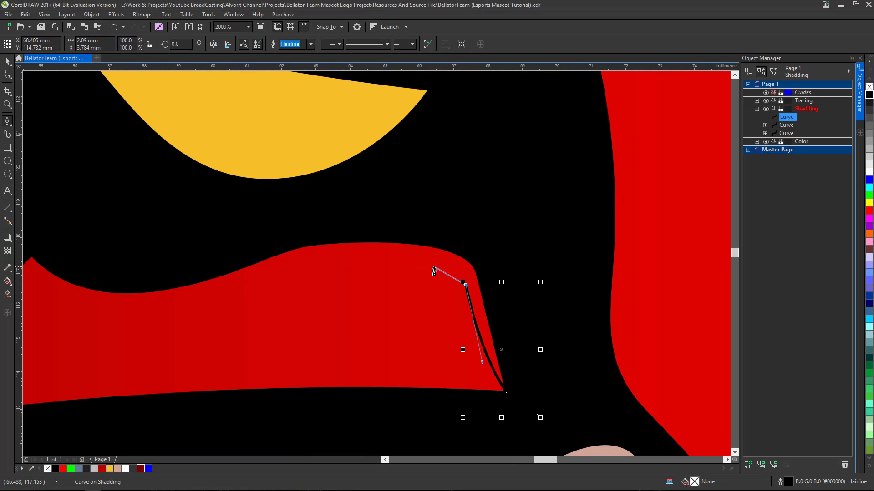
pyautogui.moveTo(430, 265); pyautogui.dragTo(396, 265)
pyautogui.moveTo(295, 266); pyautogui.dragTo(125, 312)
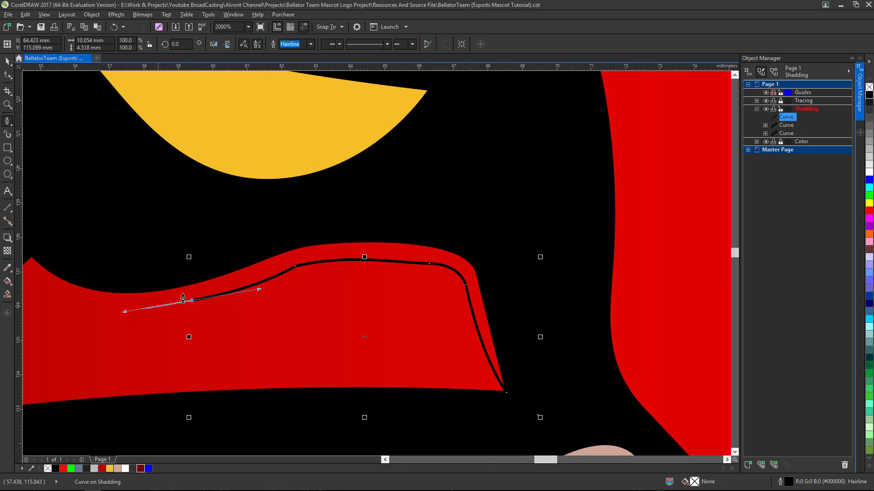
# Step: Continue the shading path along the band's upper edge to its peak and down to the tip of the black notch
pyautogui.scroll(-3, 255, 301)
pyautogui.scroll(3, 303, 298)
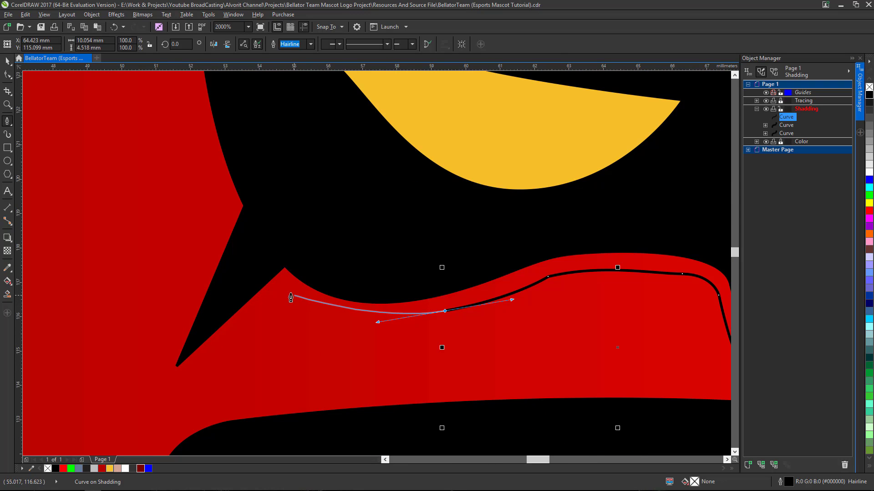
pyautogui.moveTo(284, 289); pyautogui.dragTo(245, 258)
pyautogui.click(284, 290)
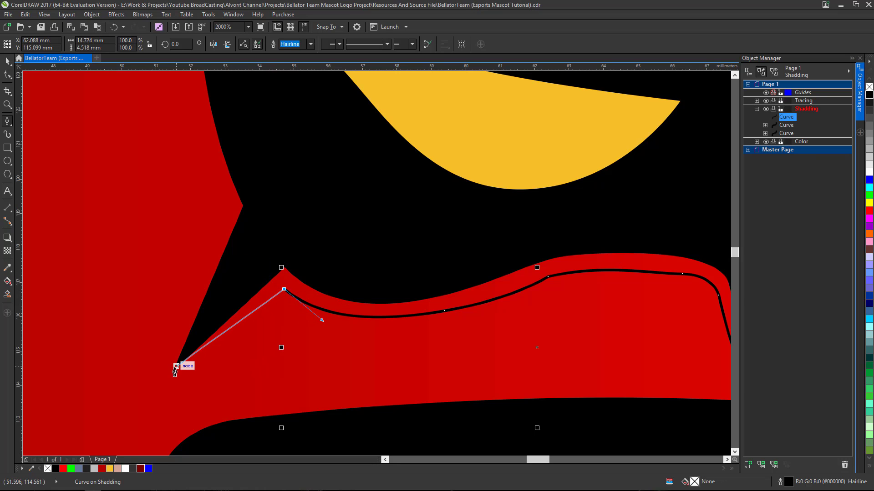
pyautogui.moveTo(176, 366); pyautogui.dragTo(287, 211)
# Step: Close the band's shading path through the black area beneath the eye, making a shape about 18.4 × 6.2 mm
pyautogui.click(286, 210)
pyautogui.scroll(-3, 287, 211)
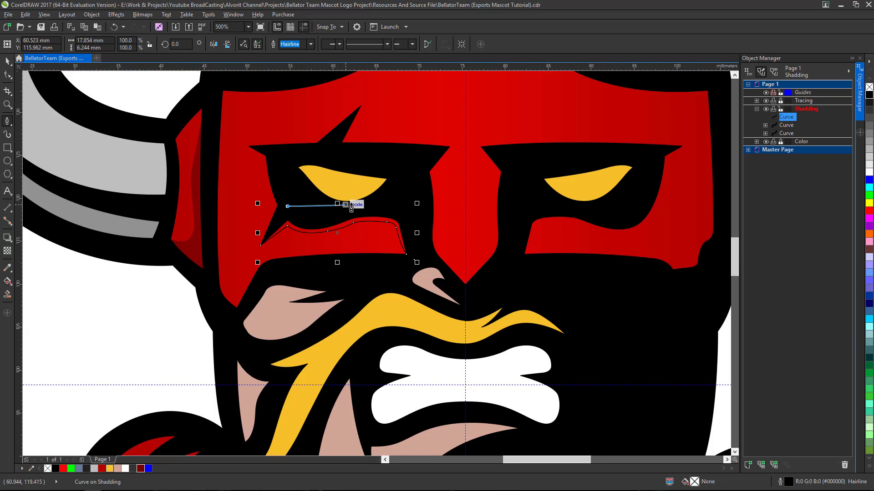
pyautogui.scroll(2, 361, 201)
pyautogui.click(431, 217)
pyautogui.click(486, 234)
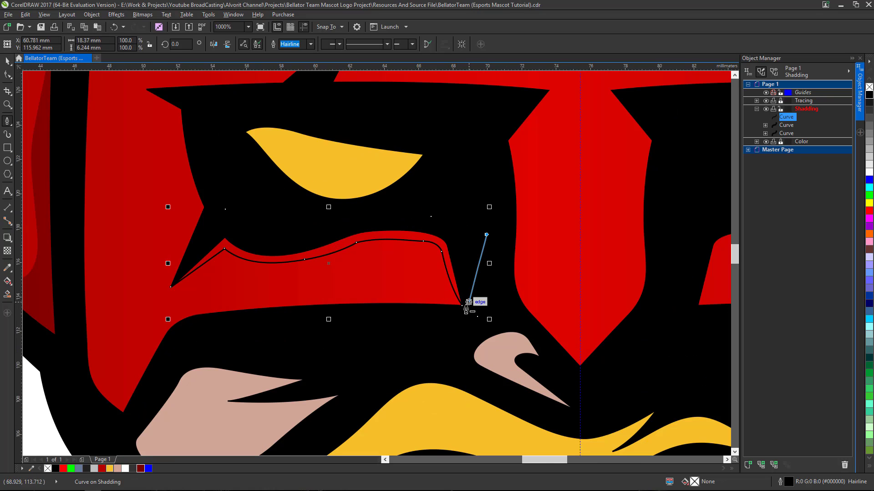
pyautogui.doubleClick(474, 315)
pyautogui.scroll(-2, 484, 246)
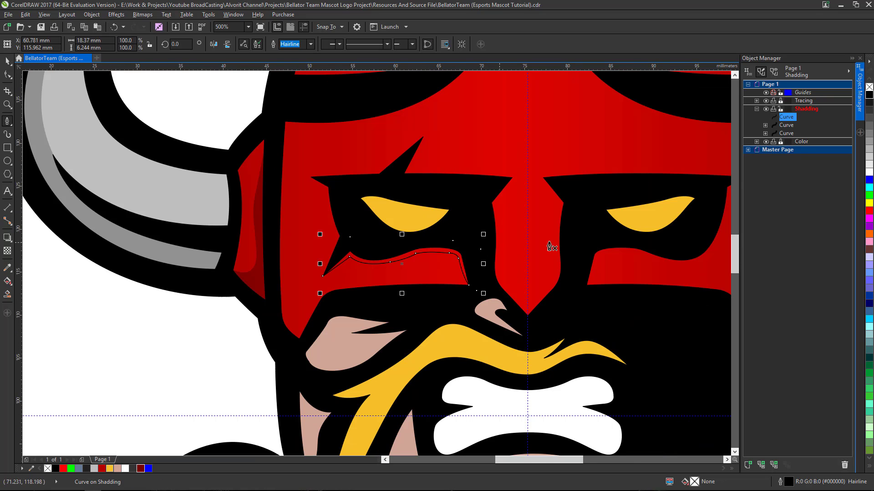
pyautogui.click(870, 95)
pyautogui.scroll(2, 437, 255)
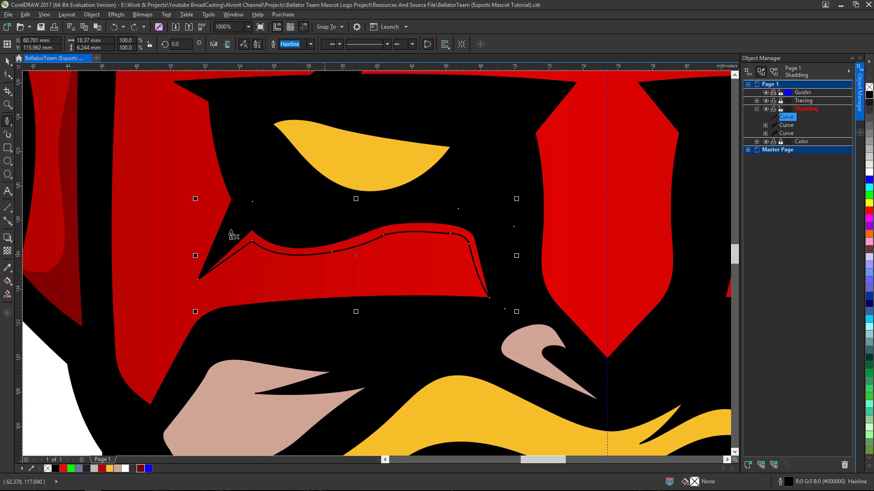
pyautogui.hotkey('ctrl', 'z')
# Step: Smooth the band shading's lower curve by lowering its middle node slightly and replacing the next node with one nearer the dip
pyautogui.click(7, 75)
pyautogui.scroll(2, 301, 233)
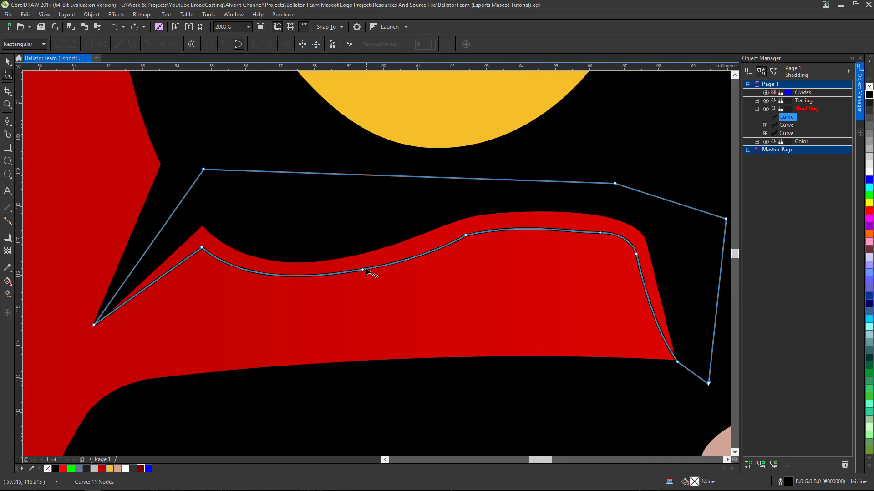
pyautogui.moveTo(362, 272); pyautogui.dragTo(355, 275)
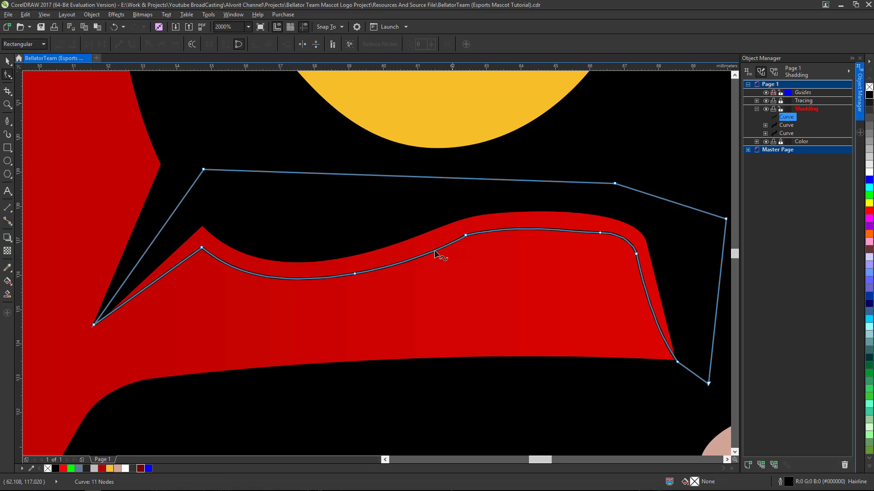
pyautogui.doubleClick(433, 252)
pyautogui.doubleClick(465, 235)
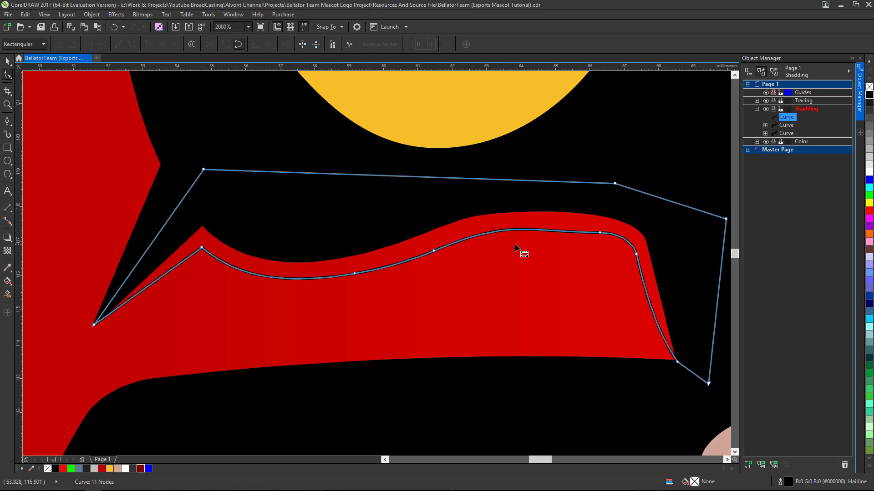
# Step: Add a node on the curve's crest and replace the node at its nose-side bend with one farther down the slope
pyautogui.doubleClick(539, 231)
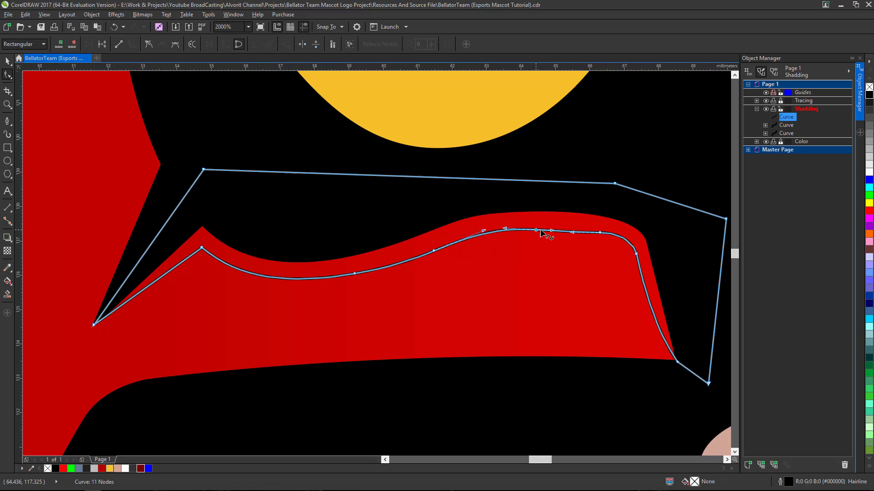
pyautogui.doubleClick(600, 233)
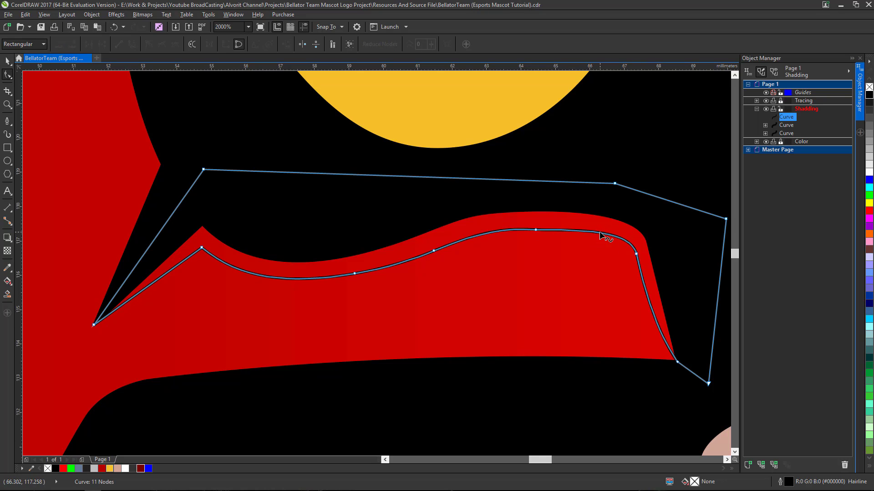
pyautogui.doubleClick(600, 233)
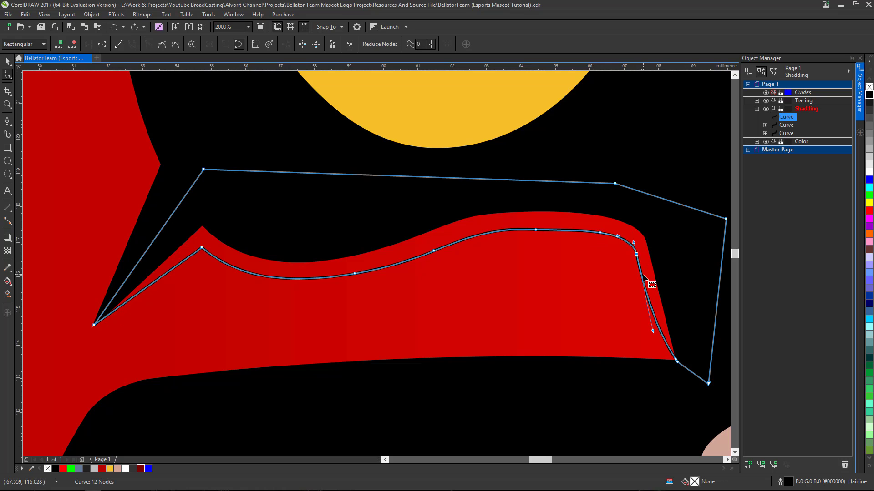
pyautogui.doubleClick(642, 279)
pyautogui.doubleClick(635, 254)
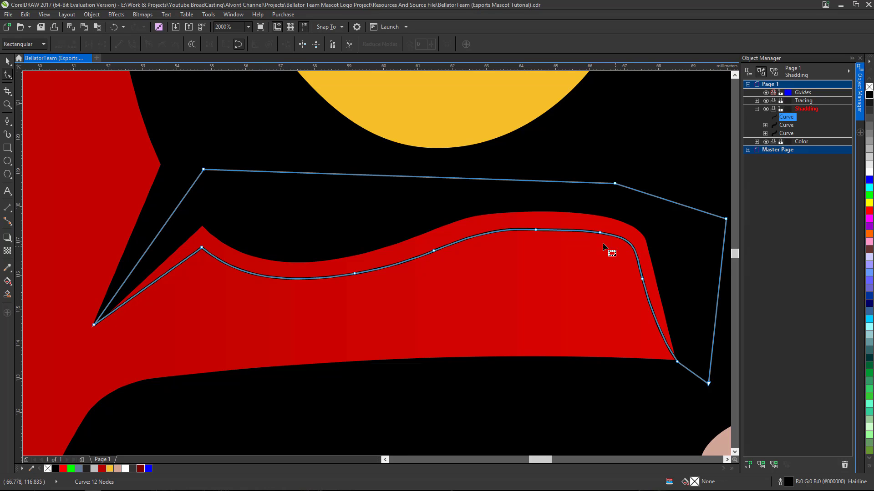
# Step: Fill the band's shading shape with black and make it semi-transparent with the Overlay merge mode
pyautogui.scroll(-1, 553, 236)
pyautogui.click(8, 61)
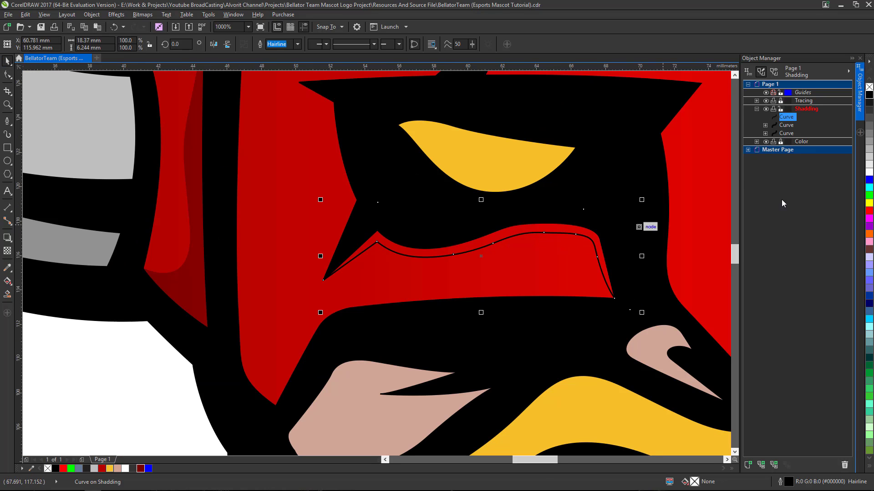
pyautogui.click(870, 96)
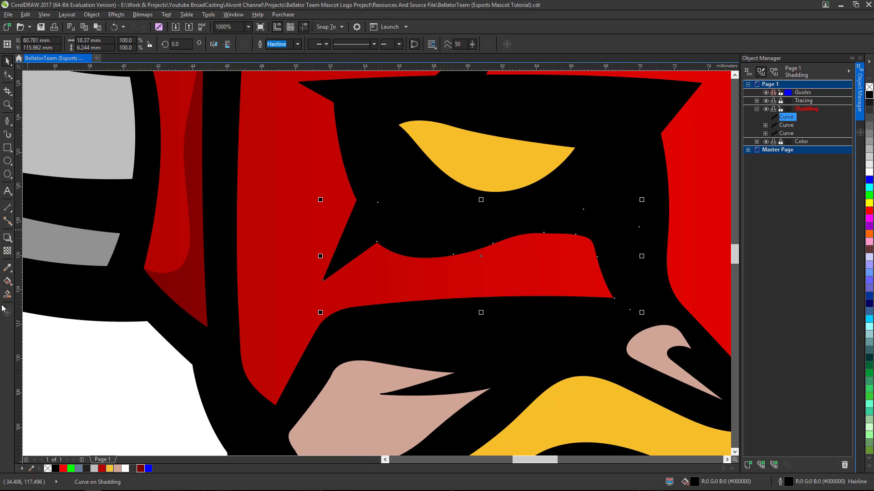
pyautogui.click(6, 253)
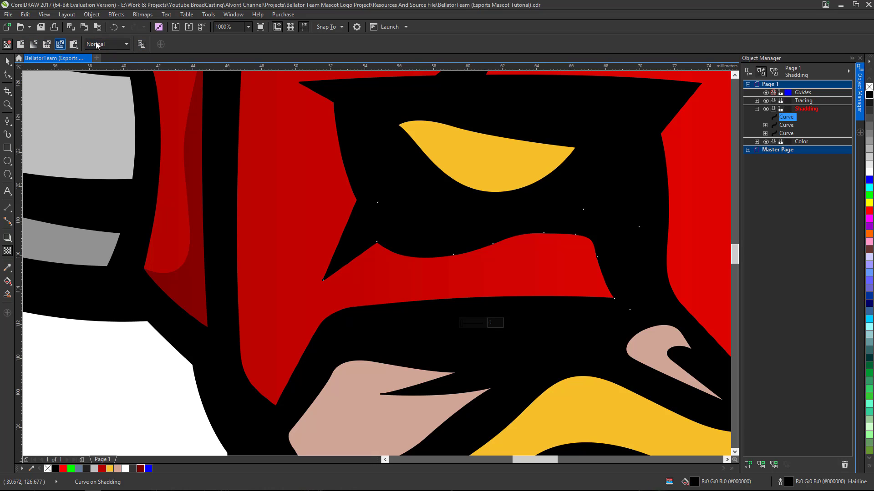
pyautogui.click(141, 44)
pyautogui.click(187, 176)
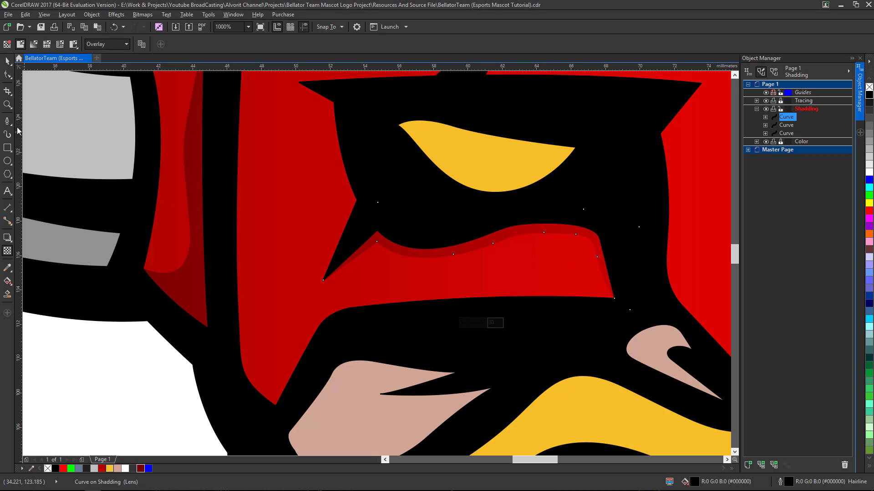
# Step: Refine the shading curve's crest by adding a node where the rise ends and removing the old crest node
pyautogui.click(8, 78)
pyautogui.scroll(2, 612, 242)
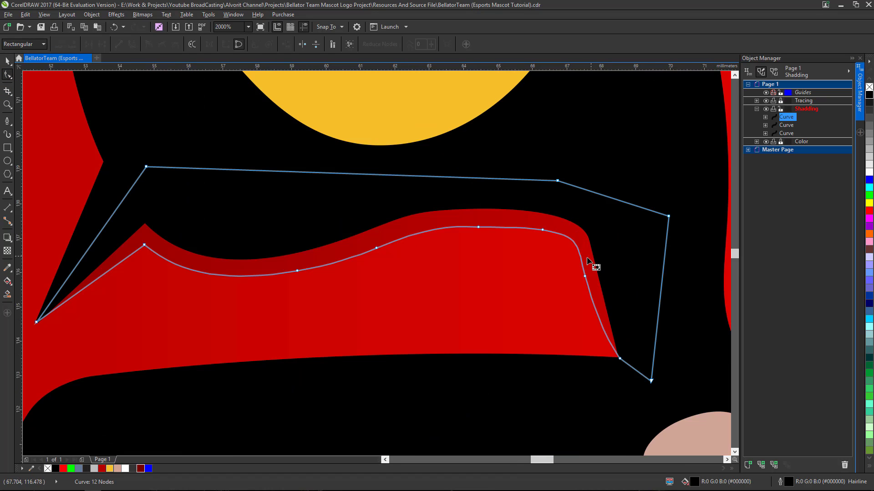
pyautogui.scroll(1, 581, 278)
pyautogui.click(502, 185)
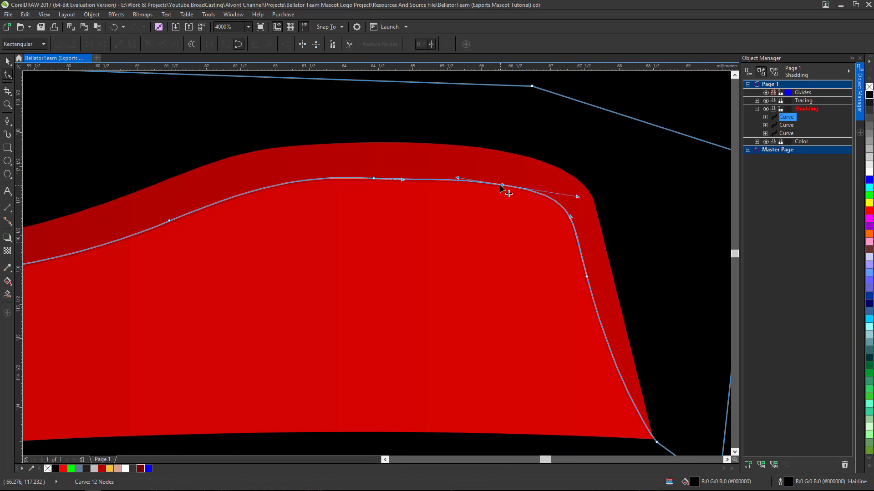
pyautogui.doubleClick(373, 178)
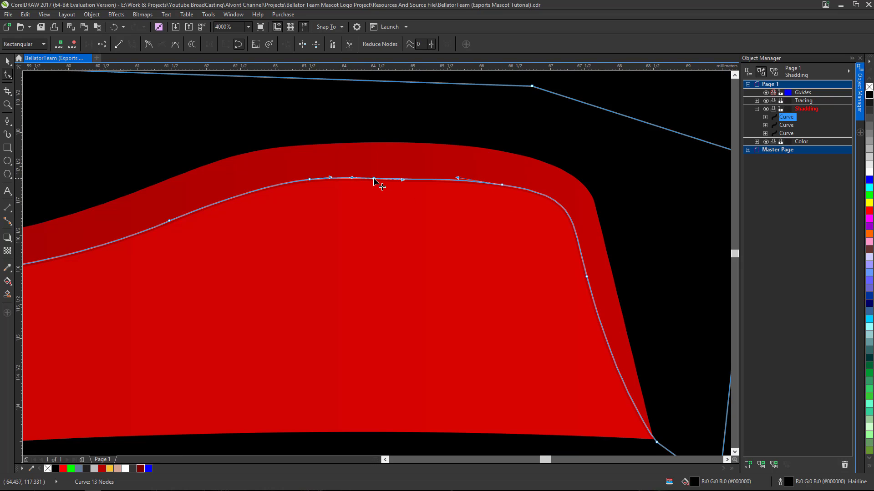
pyautogui.click(502, 185)
pyautogui.scroll(-2, 406, 199)
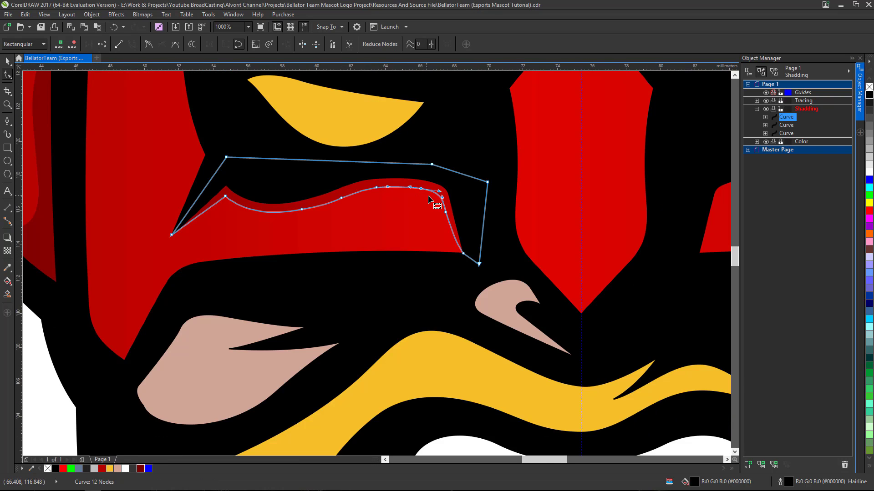
pyautogui.scroll(1, 430, 203)
pyautogui.scroll(-1, 426, 238)
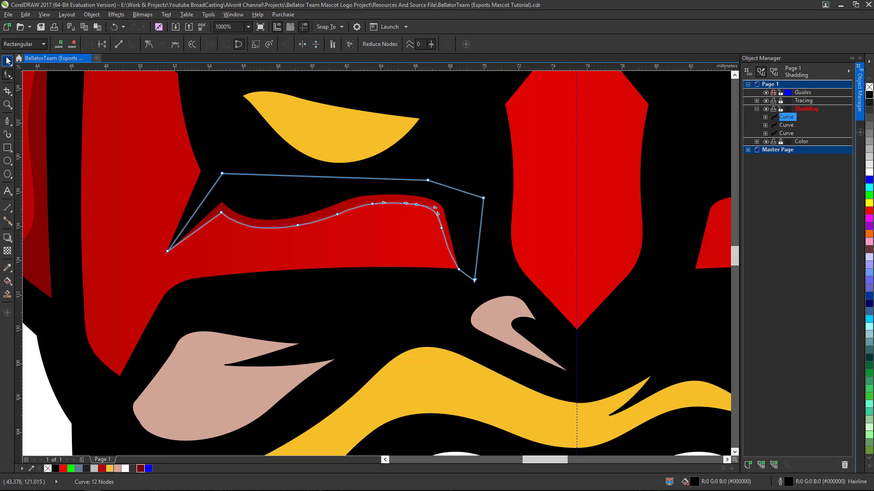
pyautogui.click(8, 60)
# Step: Place a horizontally mirrored copy of the band shading on the red band below the dark-horn-side eye
pyautogui.scroll(-1, 336, 250)
pyautogui.scroll(1, 337, 250)
pyautogui.scroll(-1, 337, 250)
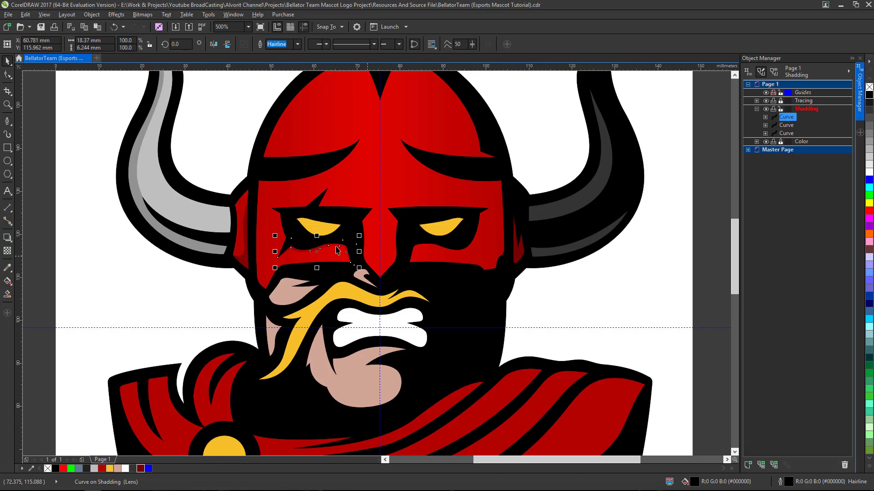
pyautogui.scroll(1, 337, 249)
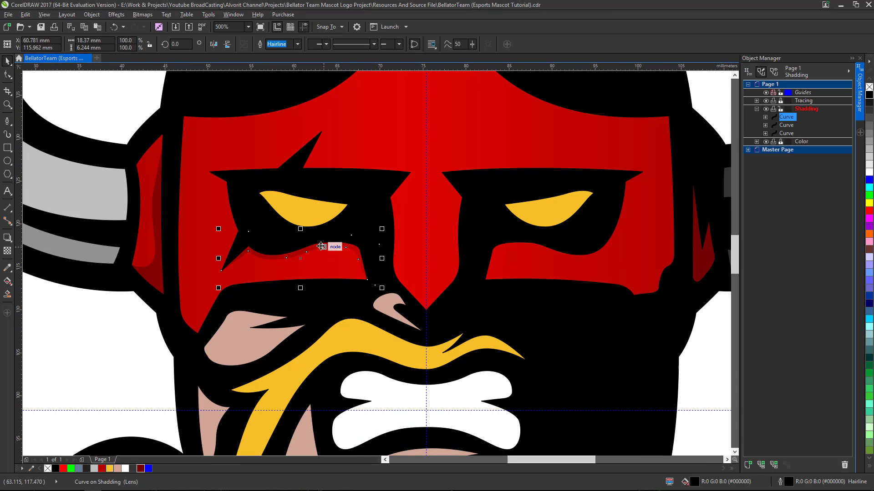
pyautogui.hotkey('ctrl', 'c')
pyautogui.hotkey('ctrl', 'v')
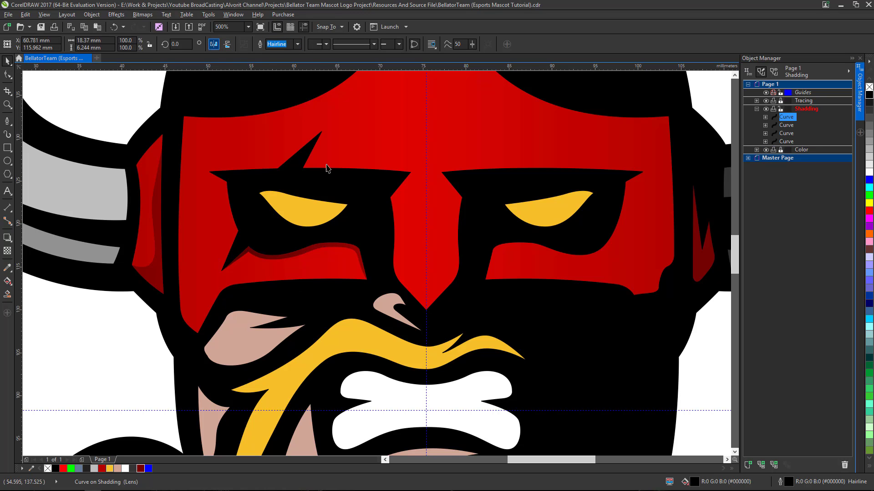
pyautogui.click(228, 45)
pyautogui.moveTo(230, 285); pyautogui.dragTo(480, 274)
pyautogui.scroll(2, 483, 285)
pyautogui.scroll(-2, 482, 273)
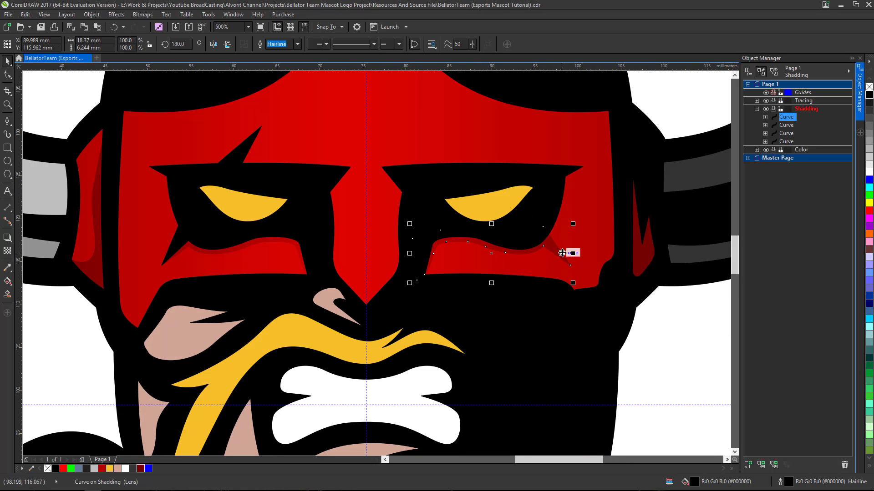
# Step: Extend the mirrored shading's outer tip to the eye's upper outer corner and add a node on each side to follow the notch
pyautogui.click(8, 74)
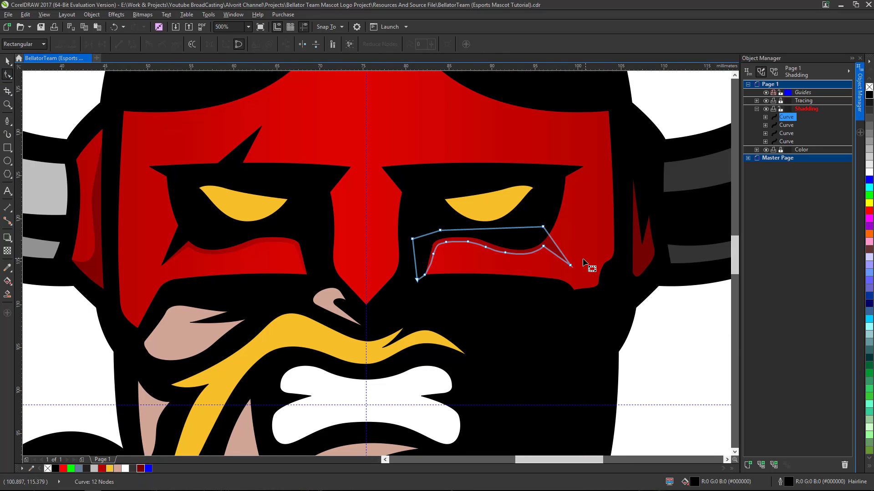
pyautogui.moveTo(571, 267); pyautogui.dragTo(587, 159)
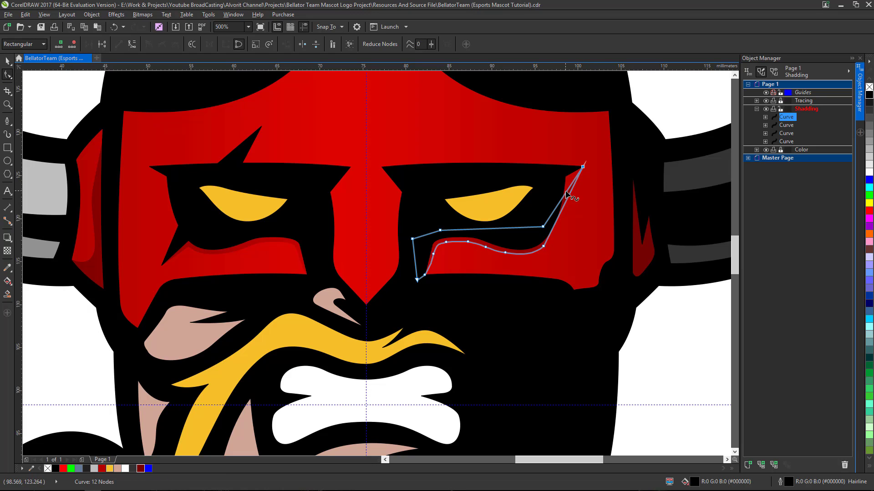
pyautogui.doubleClick(566, 195)
pyautogui.moveTo(566, 195); pyautogui.dragTo(566, 176)
pyautogui.scroll(2, 571, 183)
pyautogui.scroll(2, 572, 184)
pyautogui.doubleClick(590, 195)
pyautogui.scroll(-2, 559, 185)
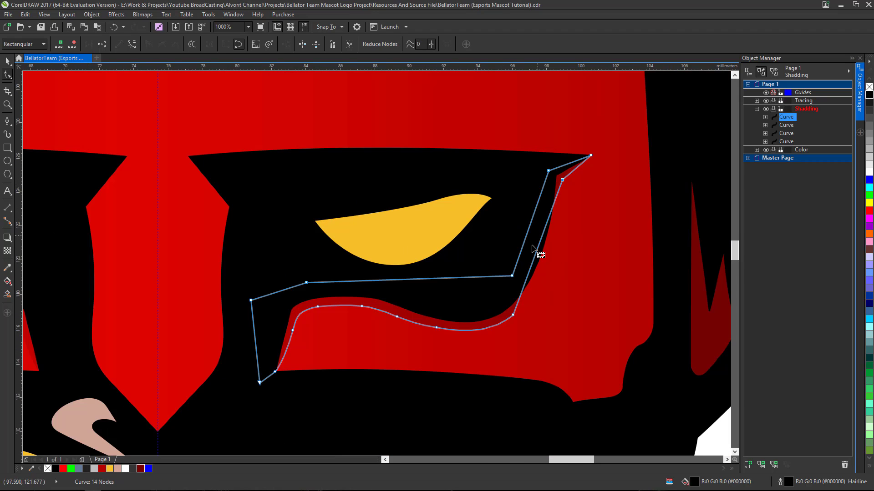
# Step: Convert the straight segment beside the dark-horn-side eye to a curve and bend it parallel to the eye's black outer edge
pyautogui.rightClick(537, 250)
pyautogui.click(571, 288)
pyautogui.moveTo(541, 239); pyautogui.dragTo(550, 255)
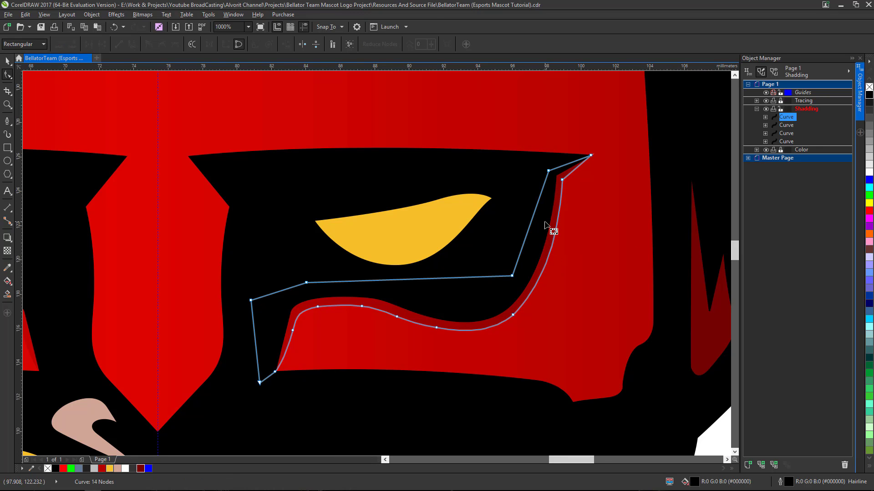
pyautogui.scroll(-2, 548, 227)
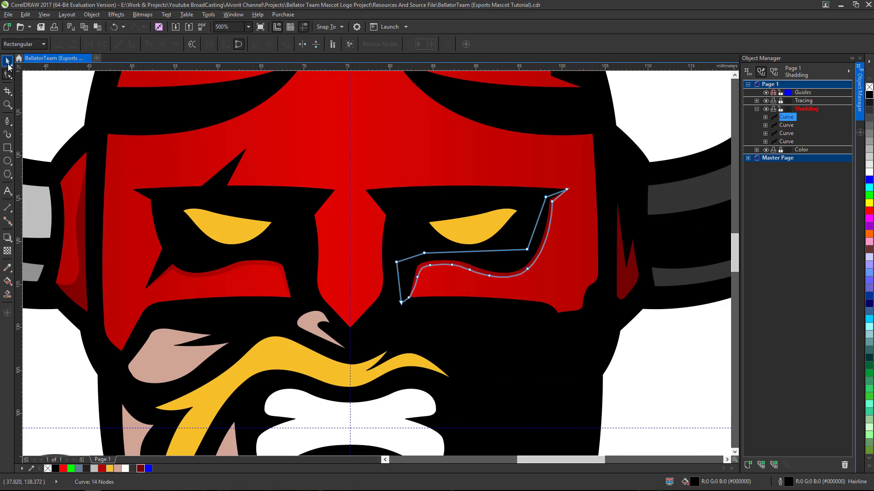
pyautogui.click(8, 63)
# Step: Examine the shading below both eyes close up and against the whole mascot
pyautogui.press('Escape')
pyautogui.scroll(-3, 472, 279)
pyautogui.scroll(3, 484, 292)
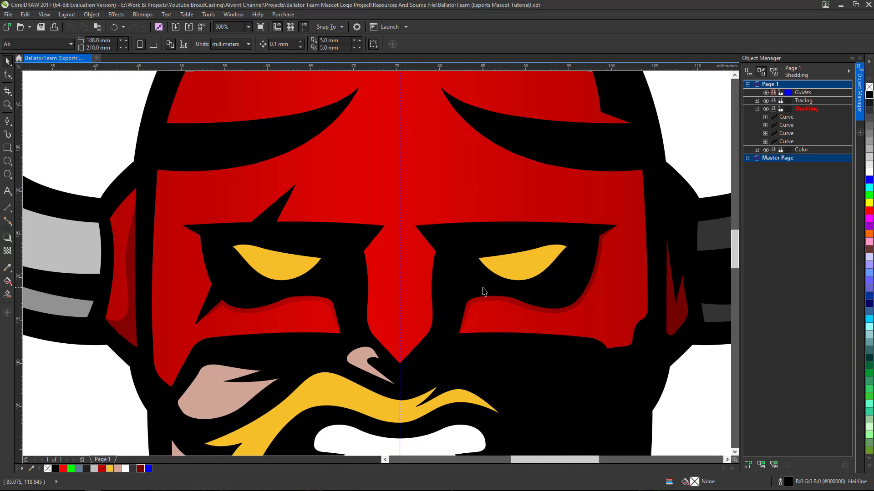
pyautogui.scroll(-2, 484, 292)
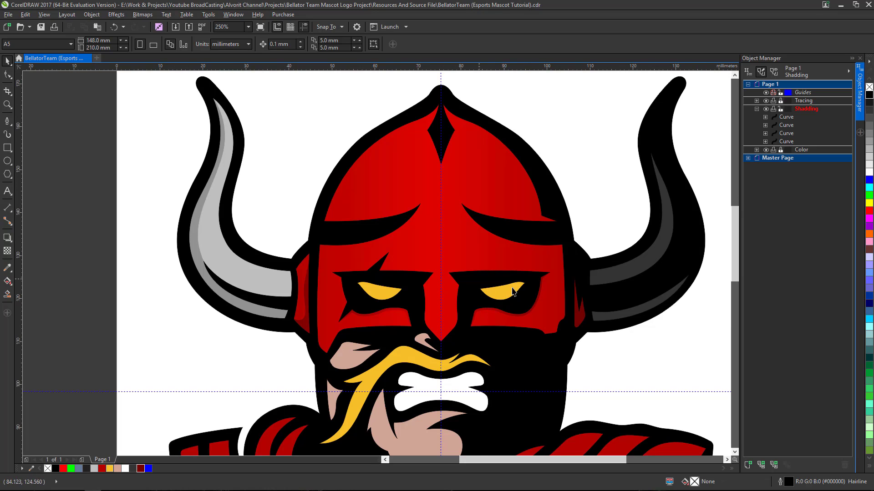
pyautogui.scroll(-2, 513, 292)
pyautogui.scroll(2, 514, 291)
pyautogui.scroll(-2, 485, 242)
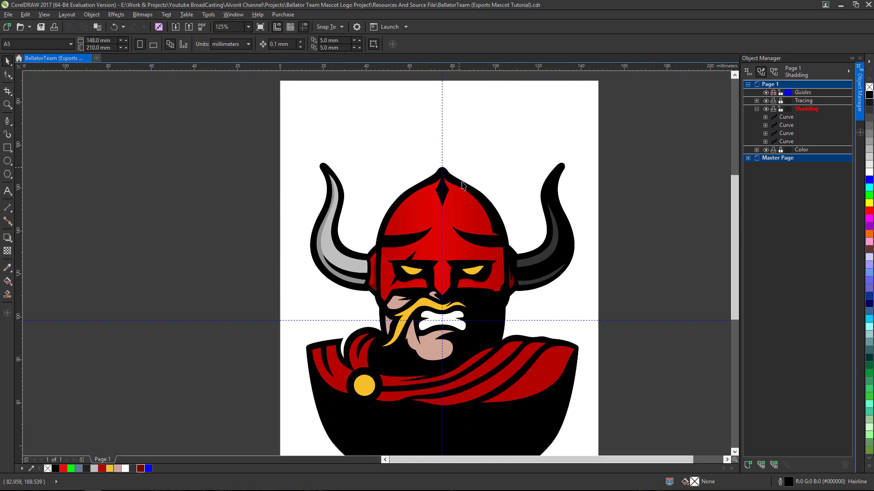
pyautogui.scroll(2, 375, 172)
# Step: With the Pen tool, start a highlight path at the helmet dome's lower corner on the light-horn side and curve it up inside the dome's edge
pyautogui.click(7, 122)
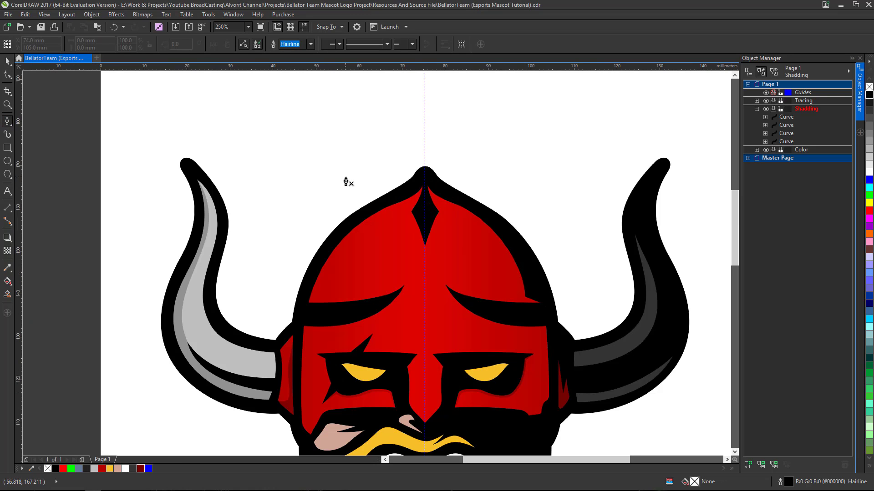
pyautogui.scroll(2, 345, 182)
pyautogui.scroll(-2, 349, 242)
pyautogui.scroll(2, 423, 307)
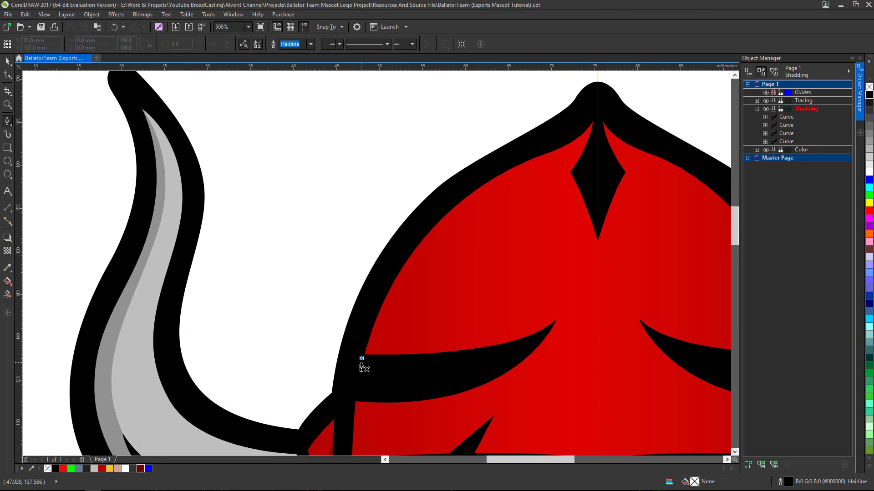
pyautogui.click(361, 359)
pyautogui.scroll(-4, 379, 253)
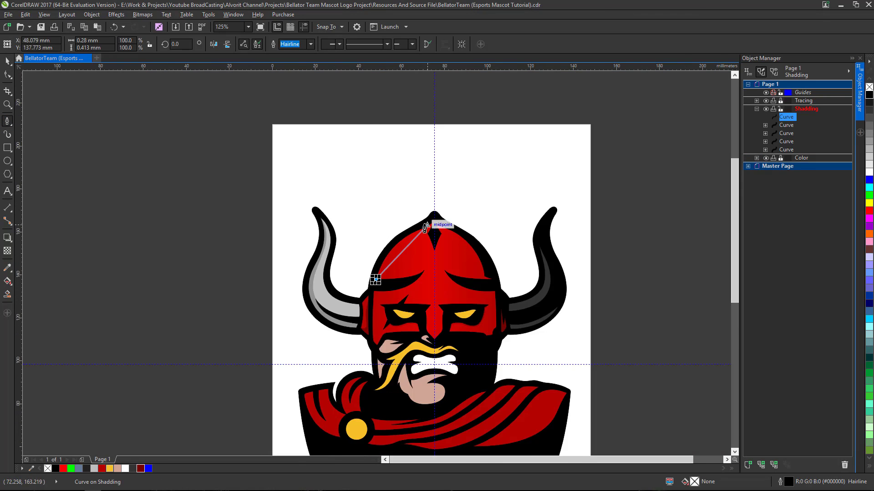
pyautogui.scroll(4, 425, 227)
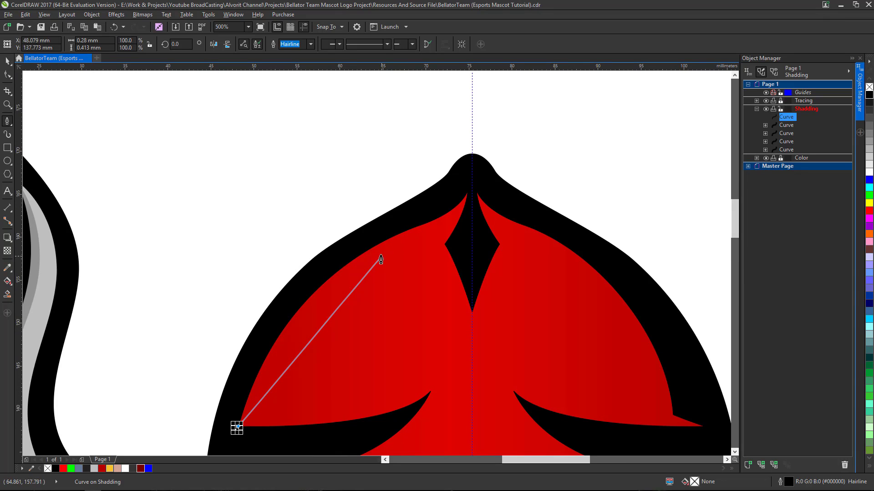
pyautogui.moveTo(379, 257); pyautogui.dragTo(478, 206)
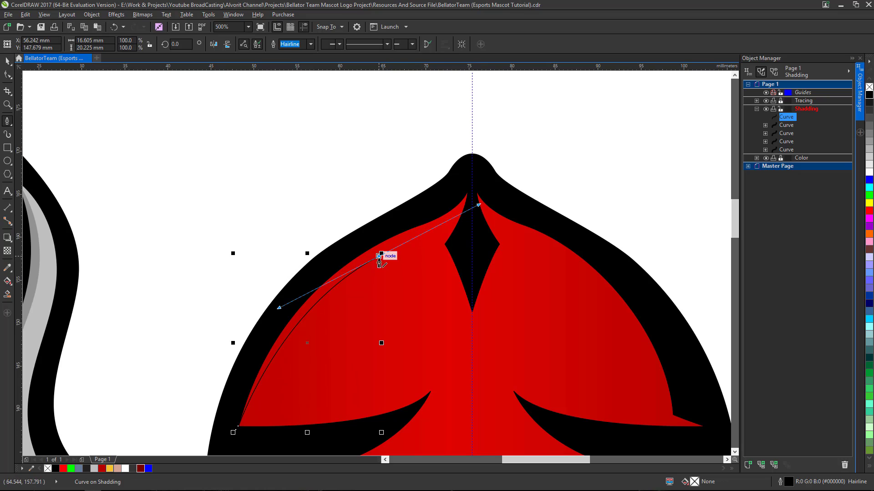
pyautogui.scroll(2, 434, 236)
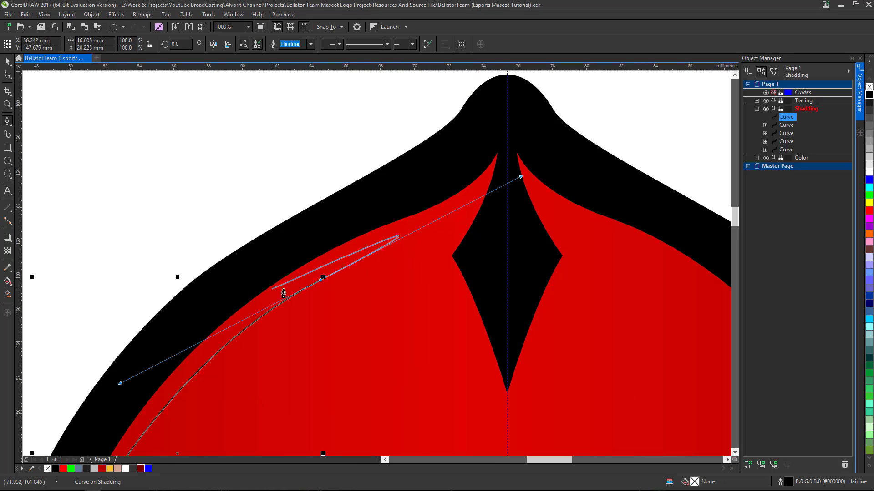
pyautogui.click(323, 279)
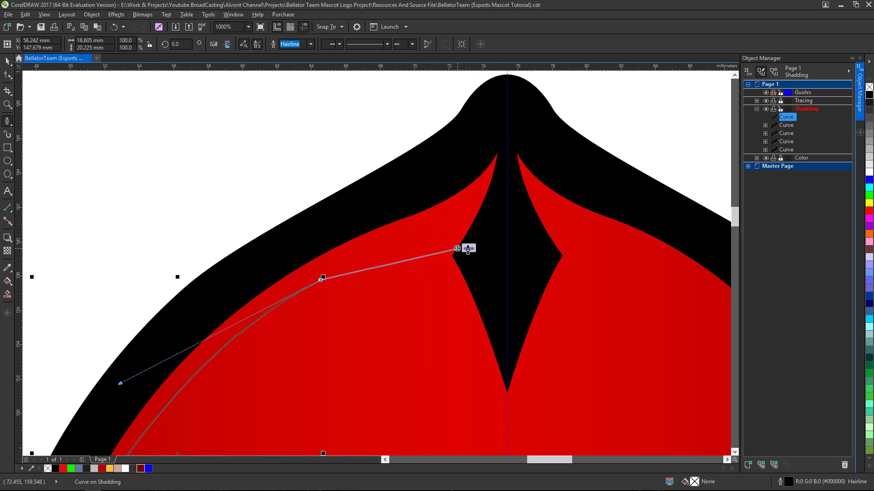
# Step: Extend the highlight path to a point near the central black diamond, notch it inward beside the diamond, and run it to the diamond's lower tip
pyautogui.click(445, 222)
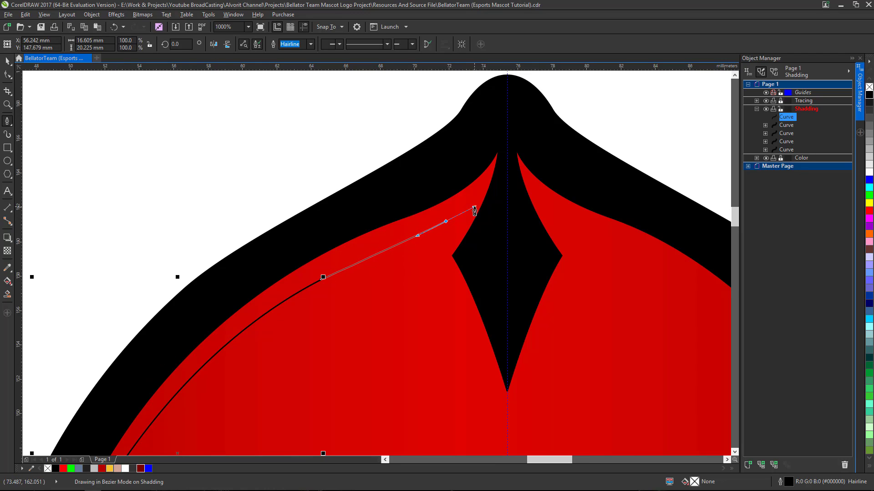
pyautogui.moveTo(475, 211); pyautogui.dragTo(494, 206)
pyautogui.moveTo(499, 205); pyautogui.dragTo(497, 203)
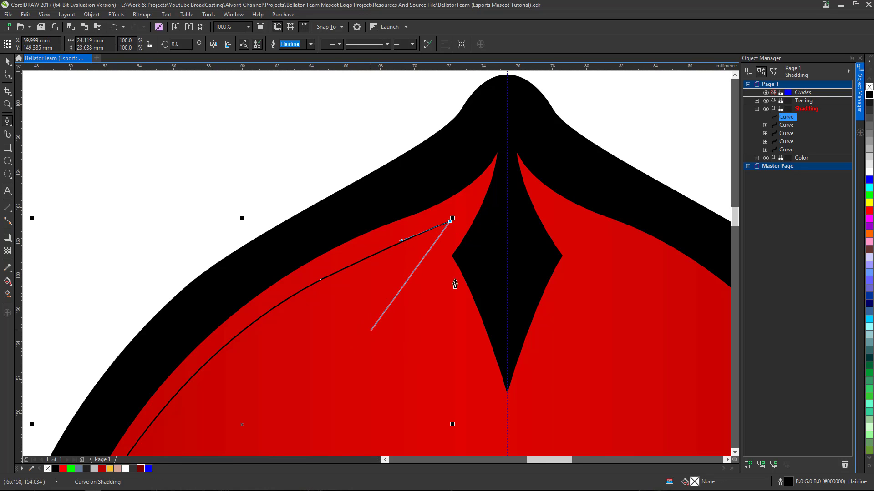
pyautogui.scroll(2, 417, 269)
pyautogui.scroll(-2, 398, 244)
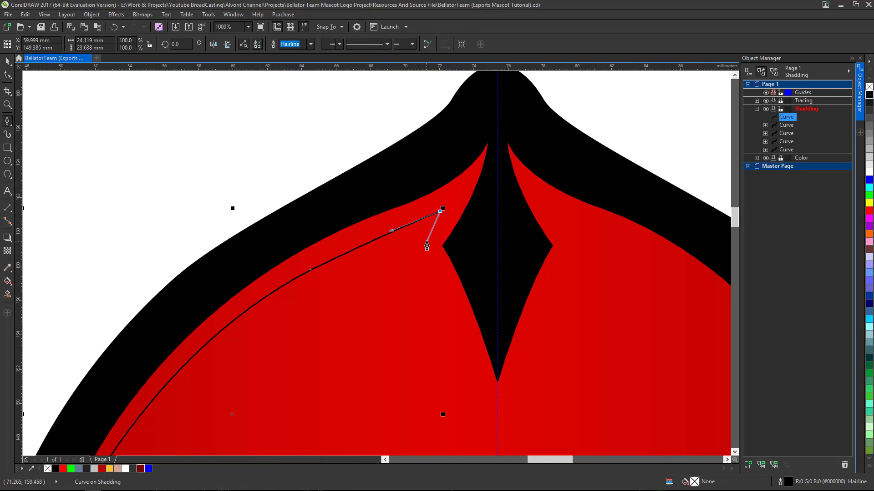
pyautogui.scroll(2, 424, 248)
pyautogui.moveTo(424, 248); pyautogui.dragTo(401, 297)
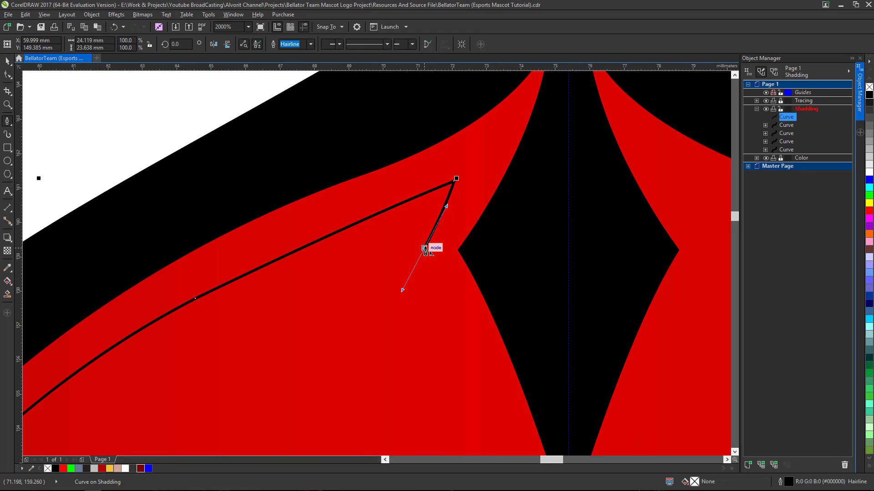
pyautogui.click(424, 248)
pyautogui.scroll(-2, 424, 248)
pyautogui.click(452, 309)
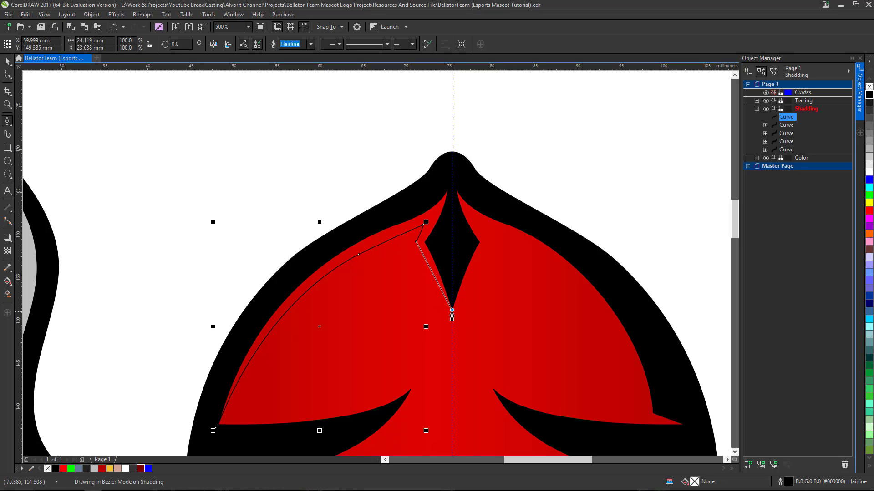
# Step: Continue the path straight up to the helmet's peak and back down within the black outline on the light-horn side
pyautogui.click(452, 168)
pyautogui.click(364, 229)
pyautogui.click(291, 283)
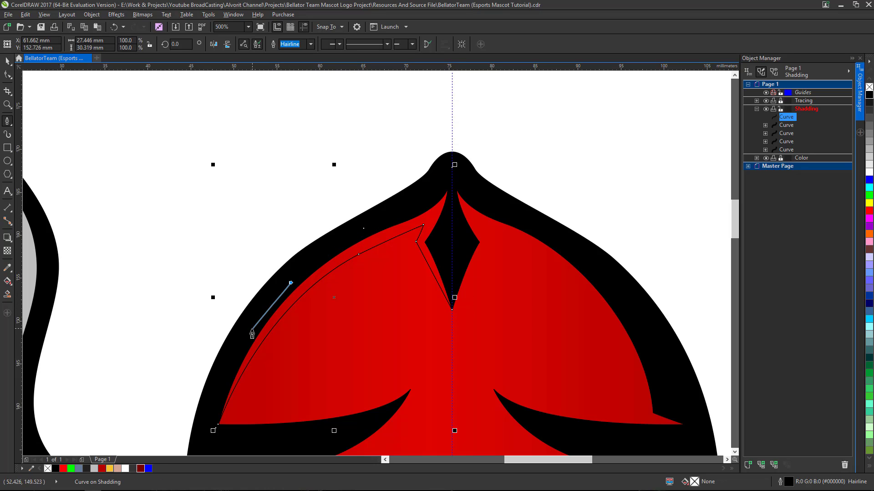
pyautogui.click(249, 333)
pyautogui.click(212, 382)
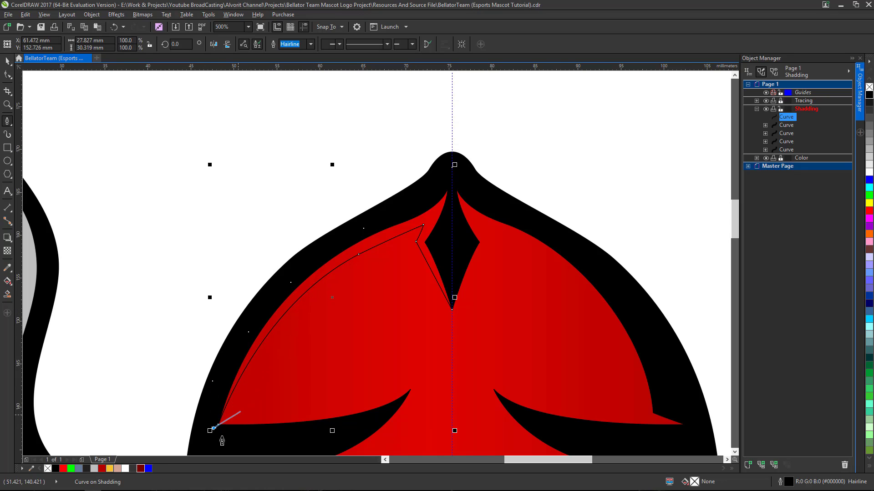
# Step: Close the highlight path at the dome's lower corner, fill it white and remove its outline
pyautogui.scroll(1, 210, 436)
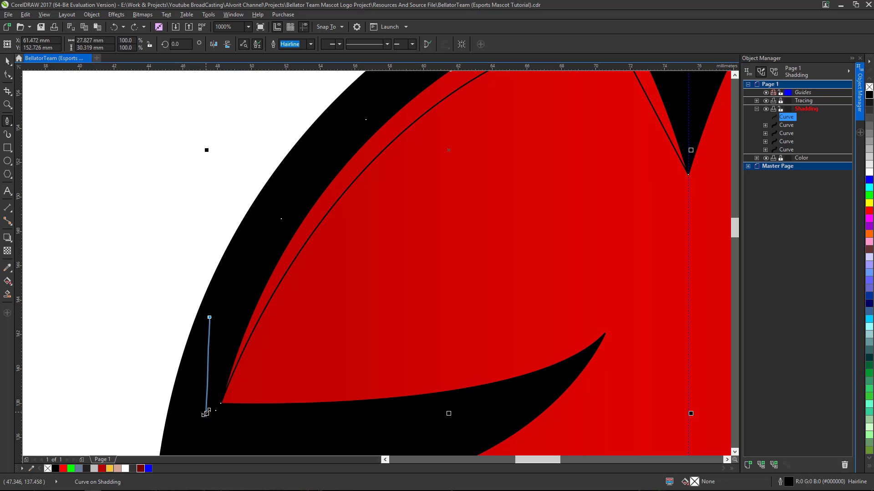
pyautogui.scroll(2, 207, 415)
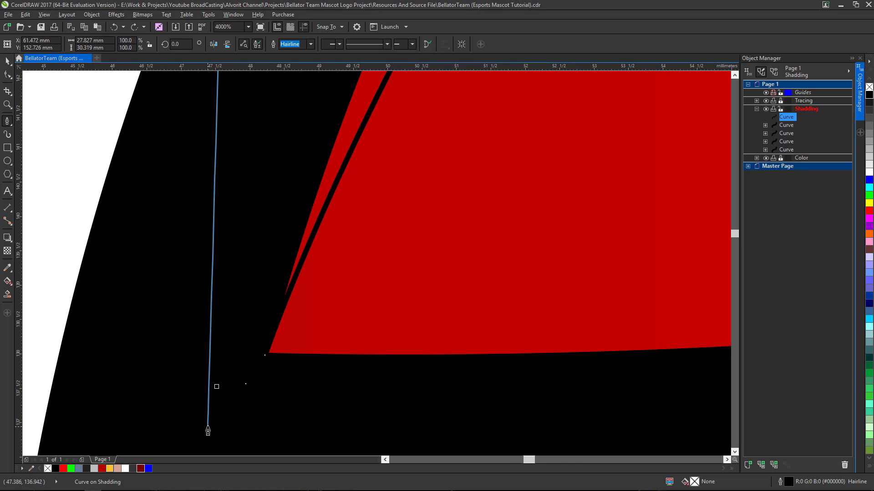
pyautogui.click(201, 422)
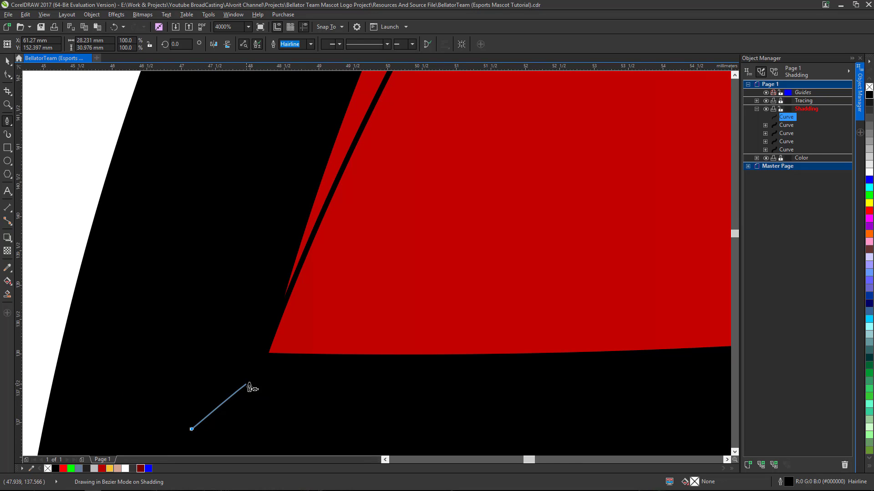
pyautogui.scroll(-3, 255, 389)
pyautogui.scroll(-1, 319, 255)
pyautogui.scroll(1, 396, 200)
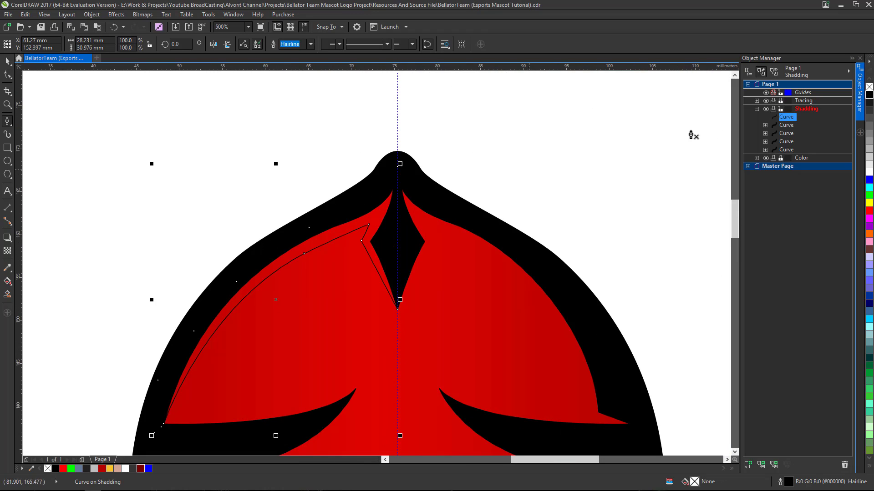
pyautogui.click(869, 173)
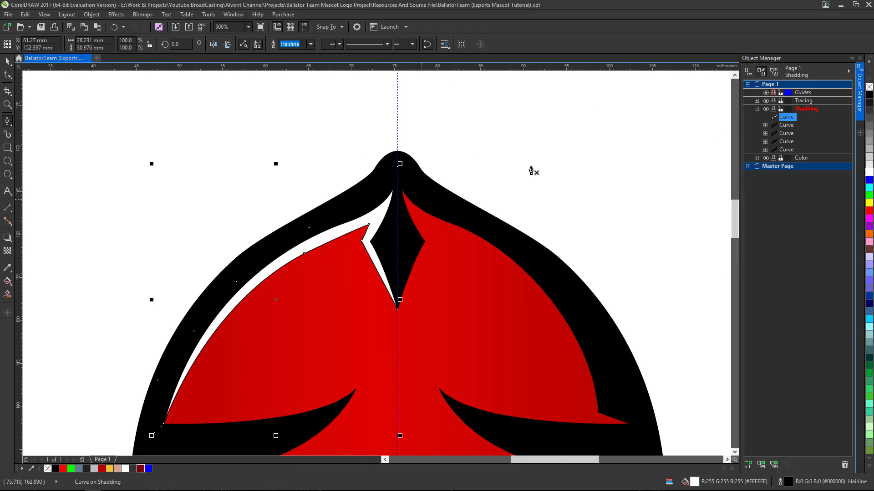
pyautogui.rightClick(869, 87)
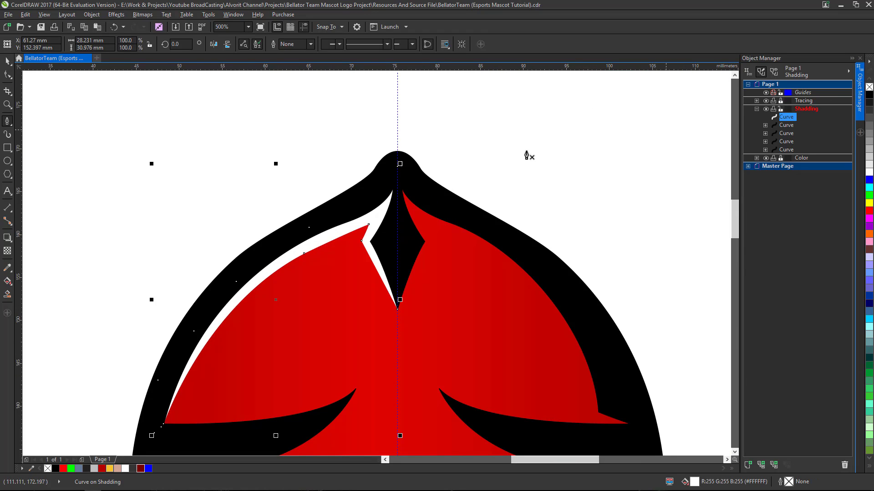
# Step: Smooth the dome highlight's inner edge by adding a node lower down, deleting the old middle node and lengthening the curve handles, and deselect it
pyautogui.scroll(1, 339, 238)
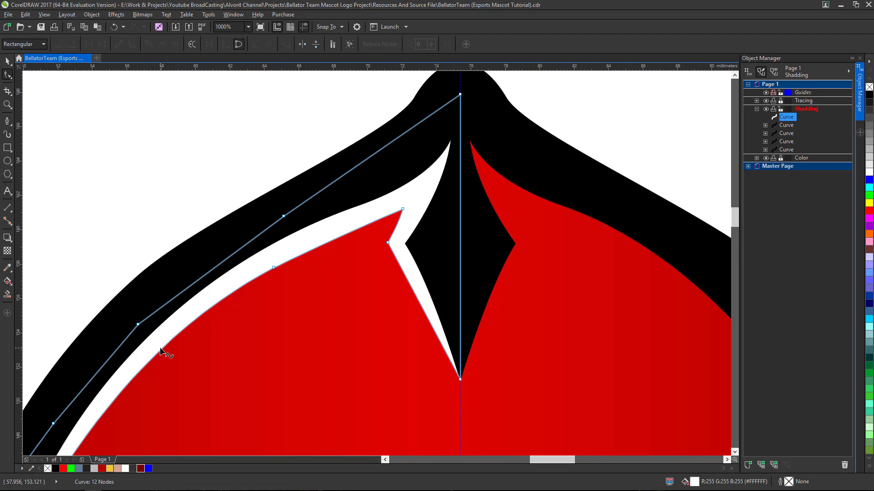
pyautogui.doubleClick(160, 350)
pyautogui.doubleClick(274, 268)
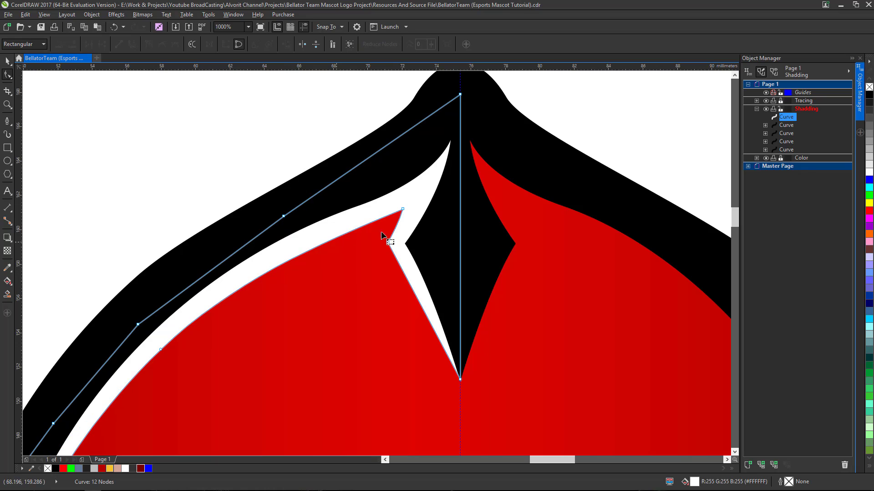
pyautogui.click(161, 349)
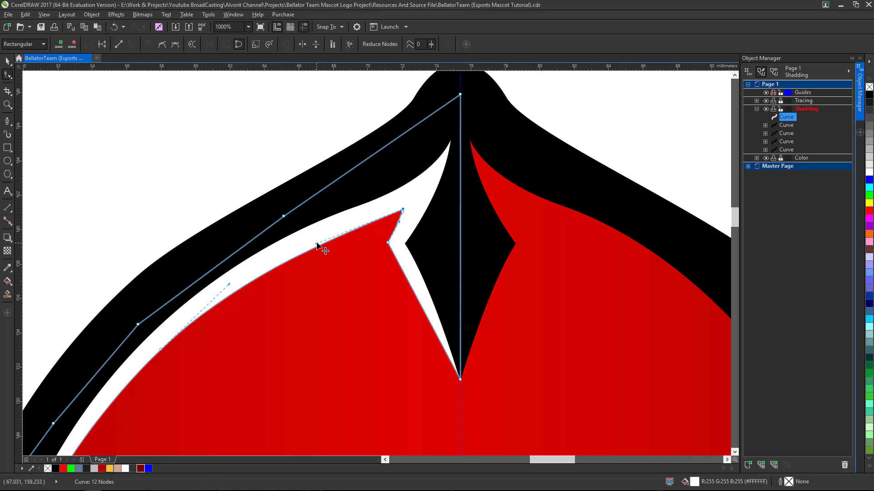
pyautogui.moveTo(317, 244); pyautogui.dragTo(327, 241)
pyautogui.moveTo(228, 286); pyautogui.dragTo(247, 267)
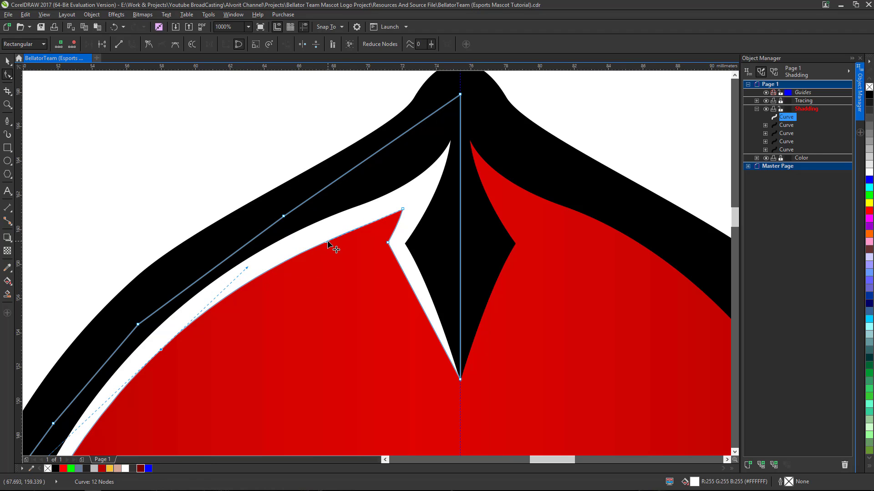
pyautogui.scroll(-1, 332, 264)
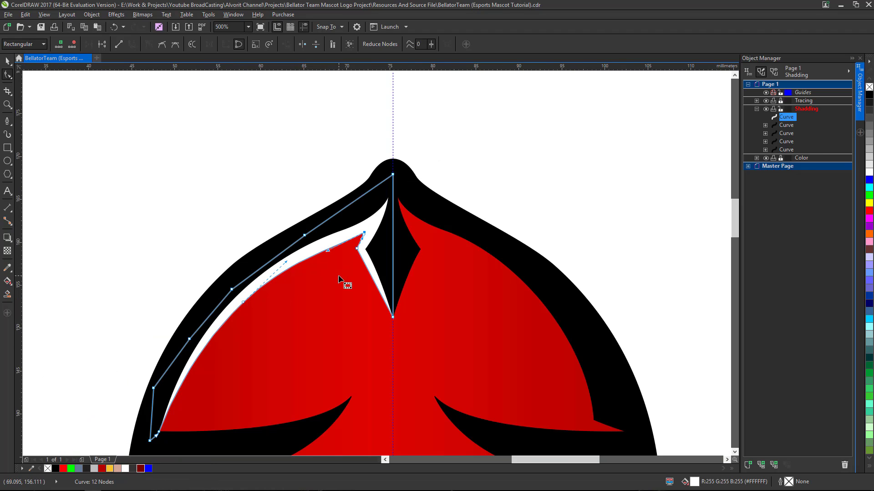
pyautogui.scroll(1, 358, 252)
pyautogui.scroll(-1, 395, 244)
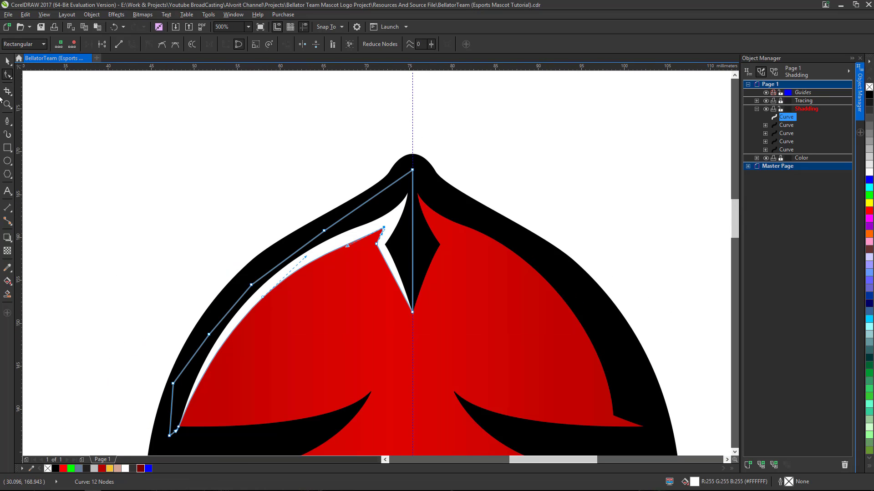
pyautogui.click(8, 60)
pyautogui.click(132, 162)
pyautogui.scroll(-2, 389, 215)
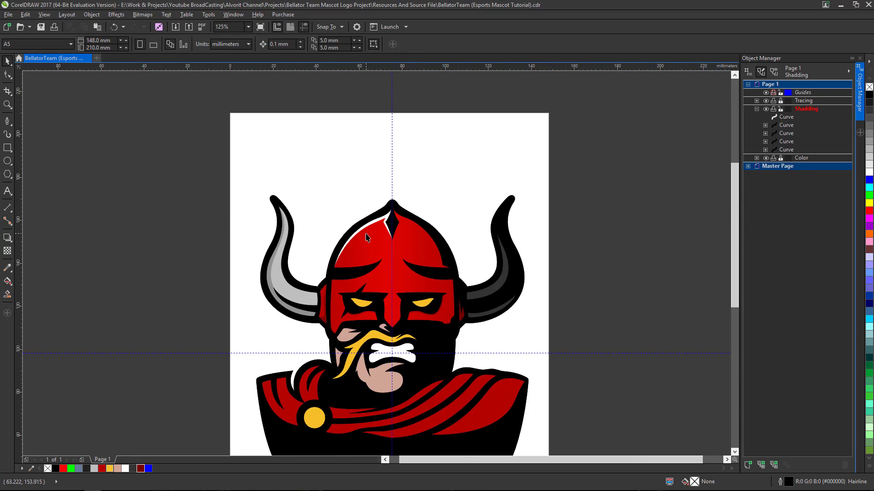
# Step: Start a second Pen highlight beside the light-horn-side forehead, up to the brow's lower corner and curved along the brow's underside to its inner tip
pyautogui.scroll(1, 392, 214)
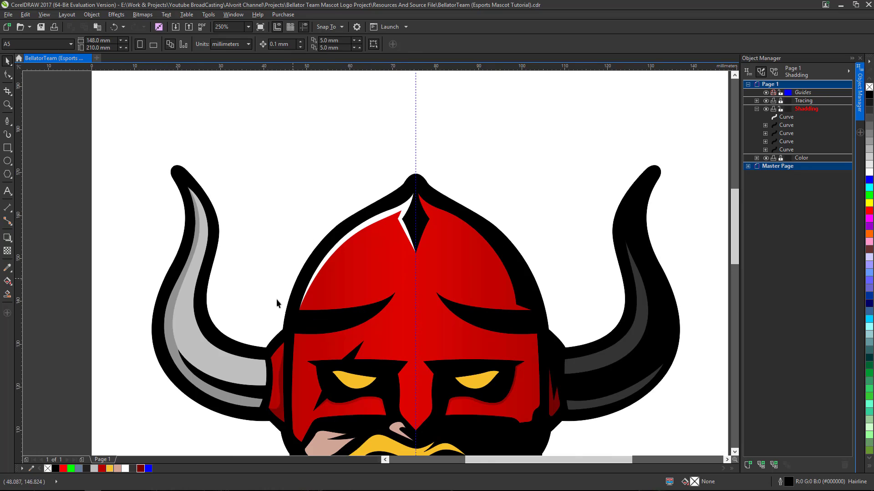
pyautogui.click(7, 121)
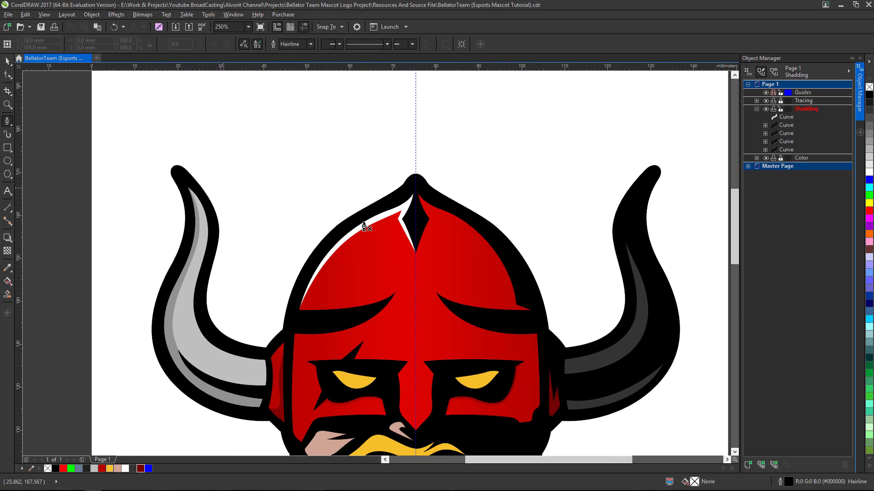
pyautogui.scroll(1, 302, 337)
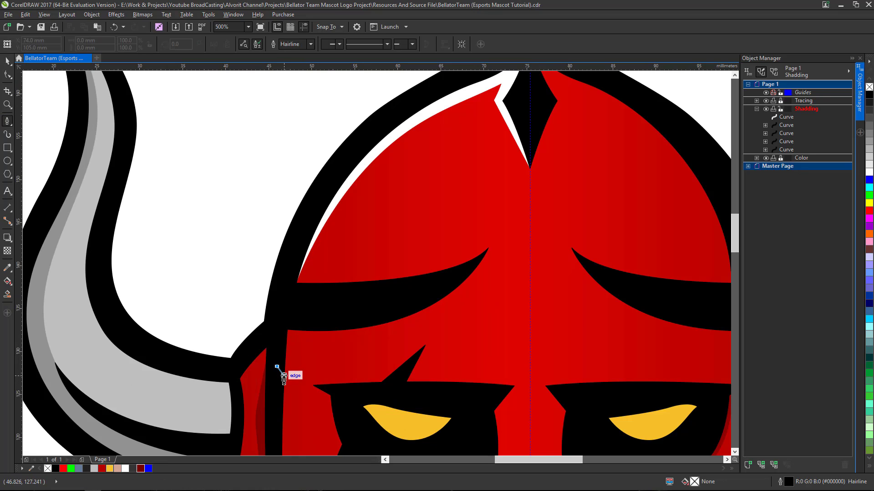
pyautogui.click(277, 366)
pyautogui.click(283, 384)
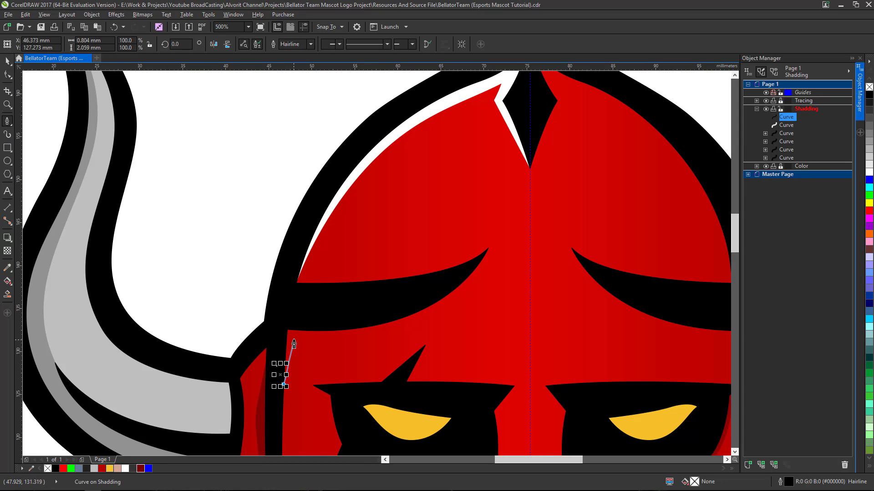
pyautogui.click(294, 339)
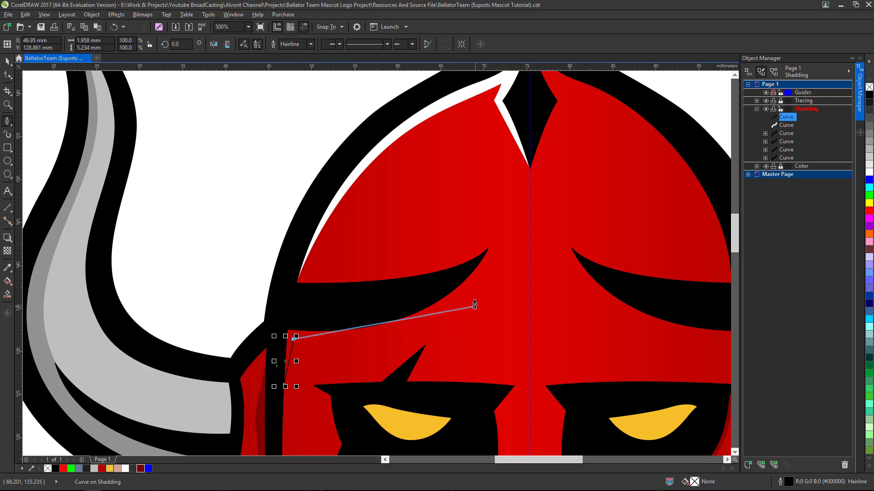
pyautogui.moveTo(489, 248); pyautogui.dragTo(539, 139)
pyautogui.press('Escape')
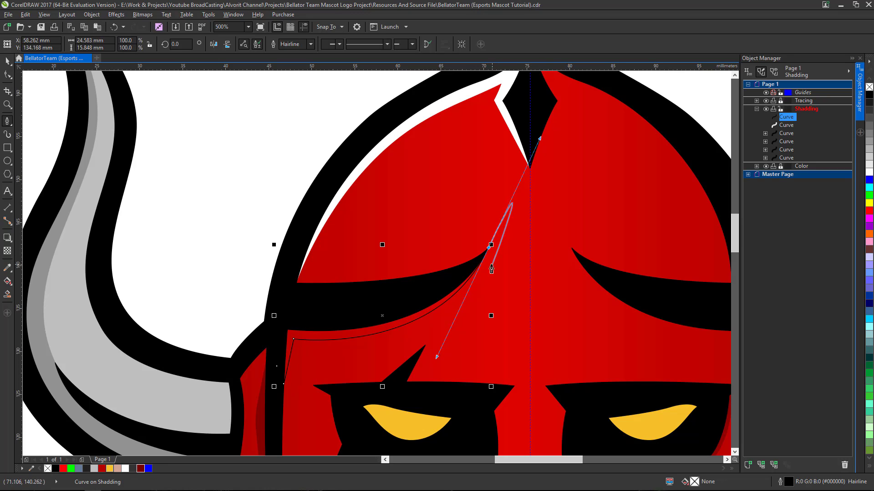
# Step: Close the brow highlight path through the black brow and side outline, and fill it white
pyautogui.moveTo(393, 301); pyautogui.dragTo(334, 307)
pyautogui.moveTo(279, 306); pyautogui.dragTo(276, 376)
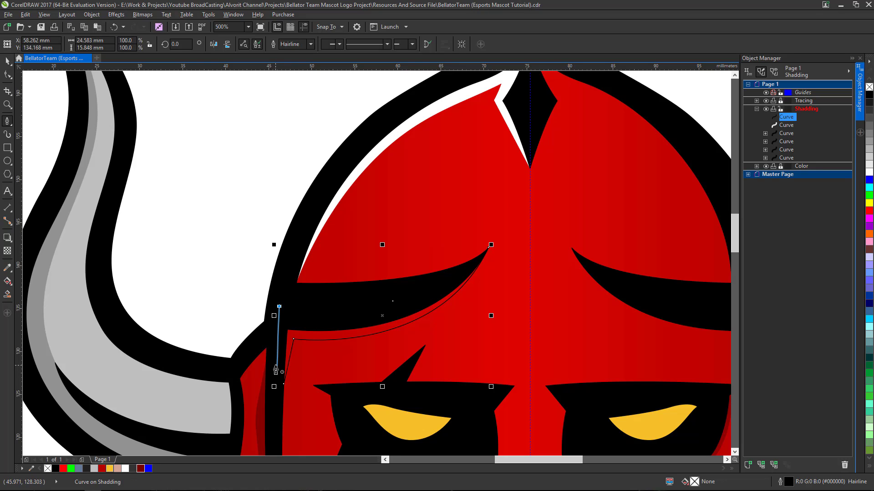
pyautogui.press('Escape')
pyautogui.click(869, 171)
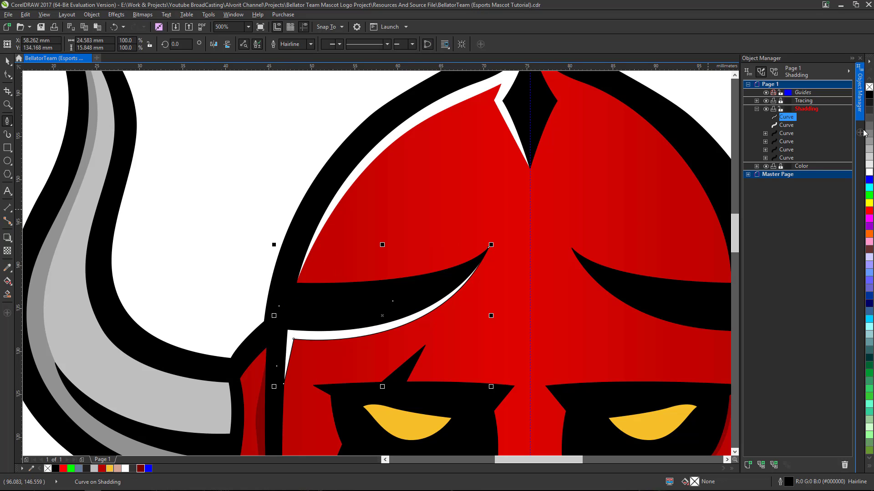
# Step: Remove the outline from the white highlight under the light-horn-side brow and deselect it
pyautogui.rightClick(869, 87)
pyautogui.scroll(-2, 361, 152)
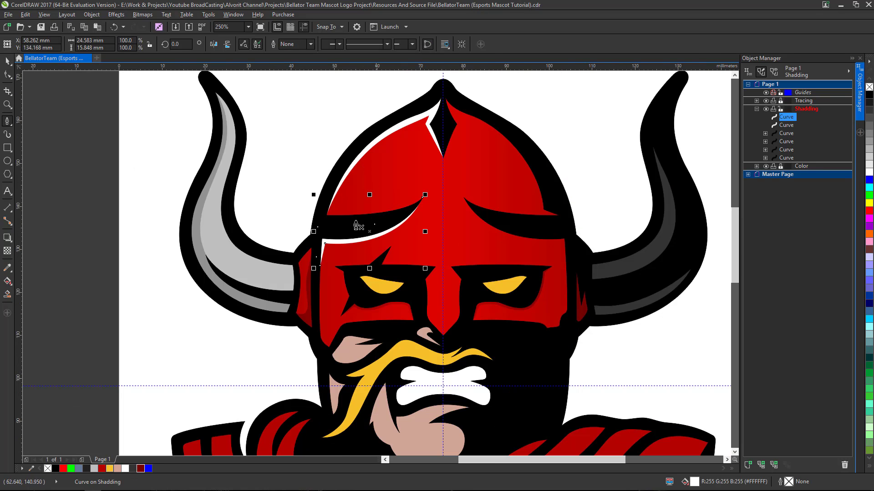
pyautogui.click(39, 85)
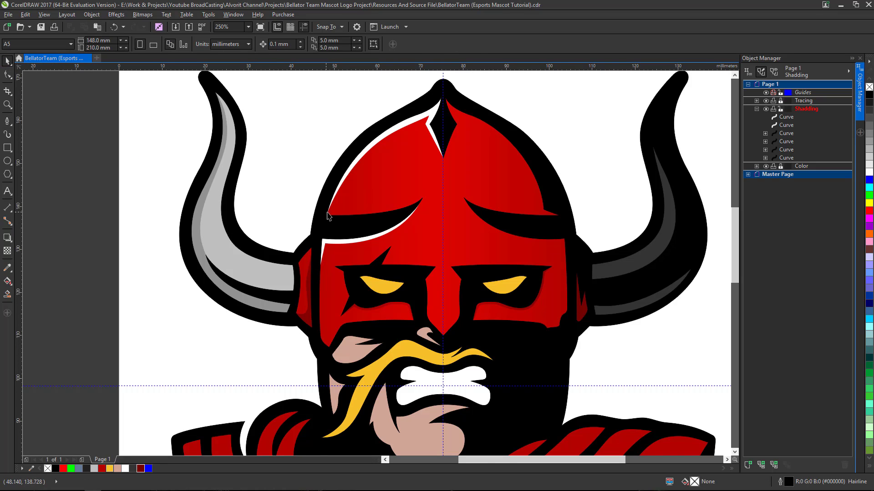
pyautogui.scroll(-1, 362, 237)
pyautogui.scroll(1, 362, 237)
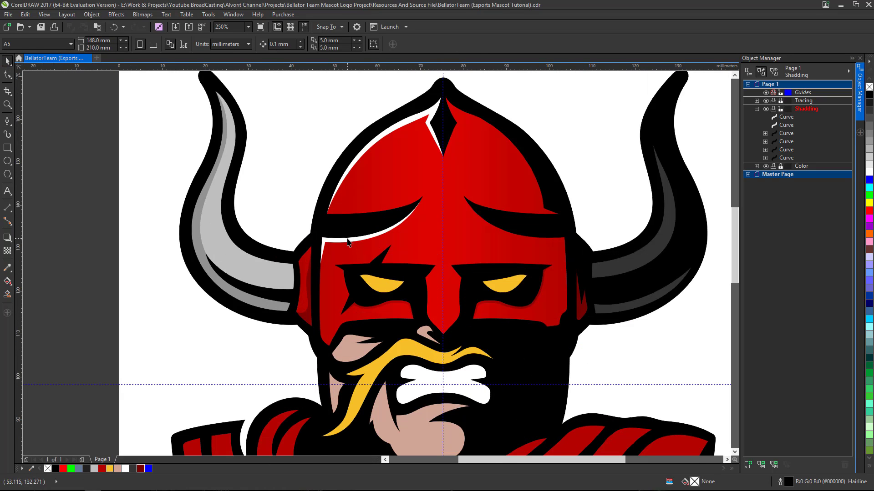
# Step: Duplicate the white brow highlight, mirror it horizontally and place the copy under the opposite brow
pyautogui.click(347, 239)
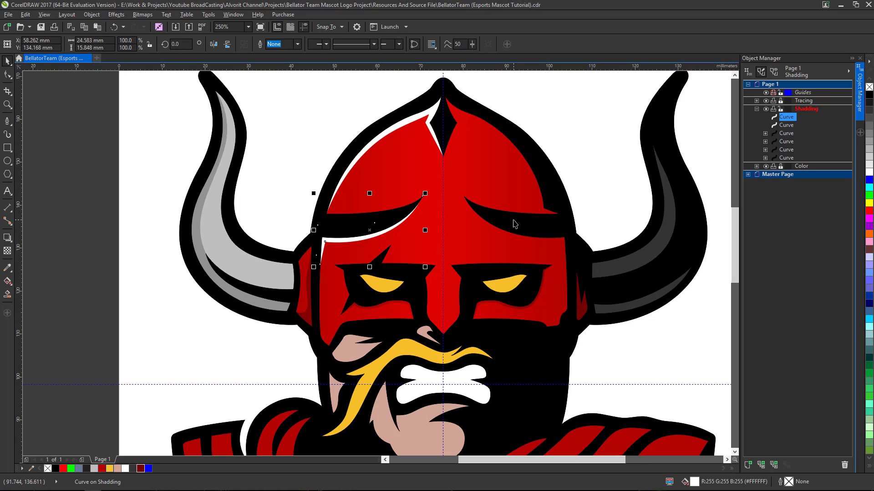
pyautogui.hotkey('ctrl', 'c')
pyautogui.hotkey('ctrl', 'v')
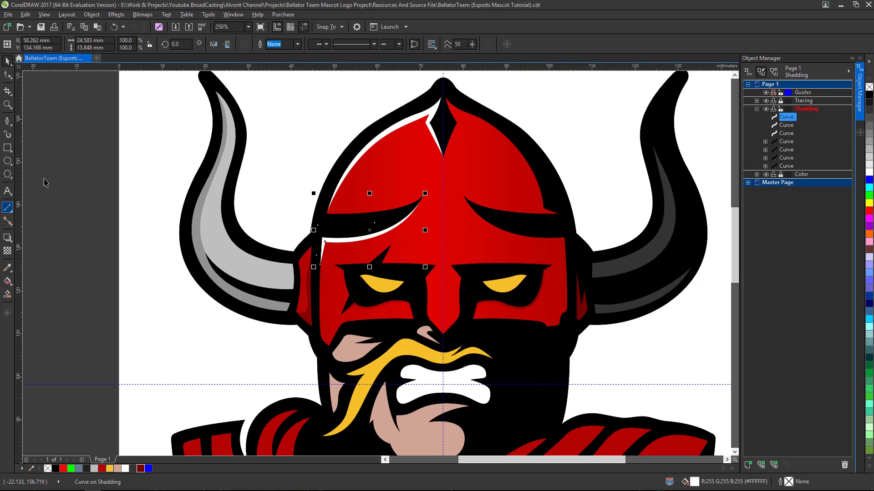
pyautogui.click(214, 44)
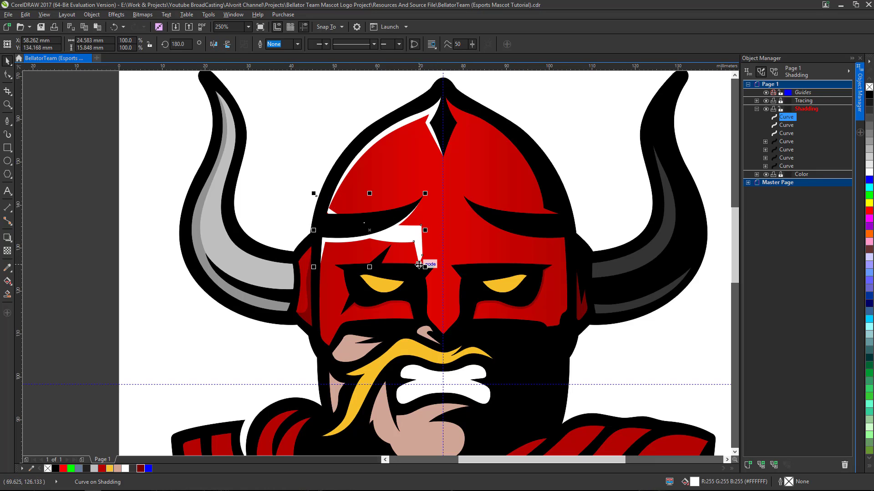
pyautogui.moveTo(314, 196); pyautogui.dragTo(463, 196)
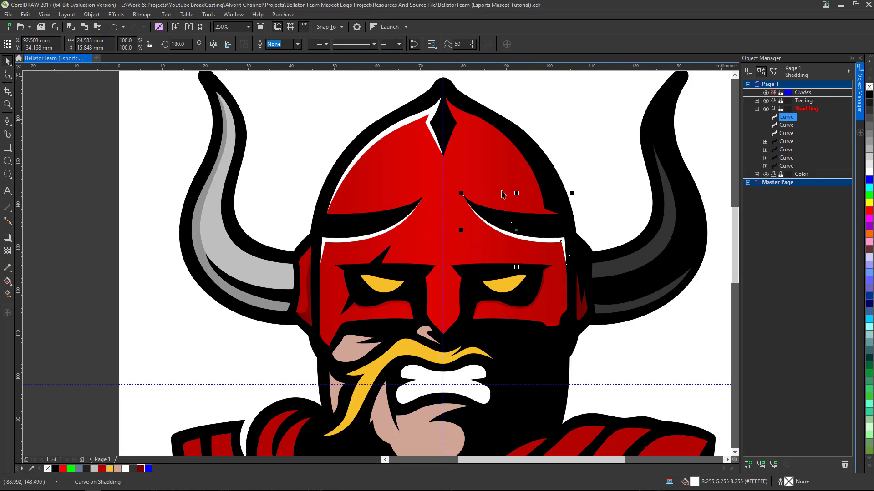
pyautogui.scroll(-5, 572, 266)
pyautogui.click(562, 220)
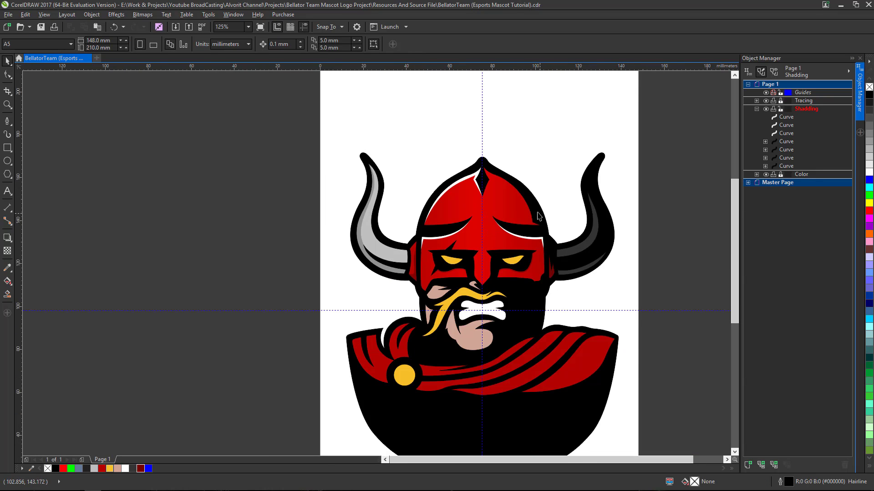
pyautogui.scroll(5, 452, 143)
pyautogui.scroll(-5, 448, 162)
pyautogui.scroll(5, 443, 184)
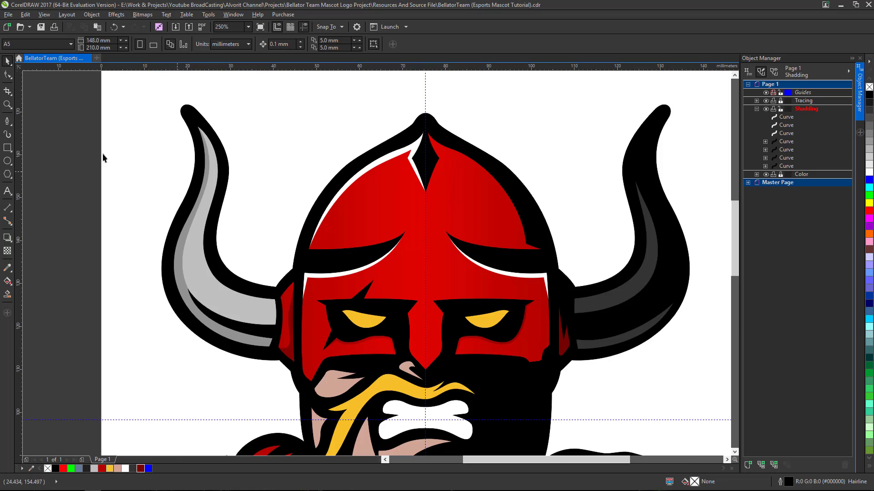
pyautogui.click(7, 119)
pyautogui.scroll(2, 444, 139)
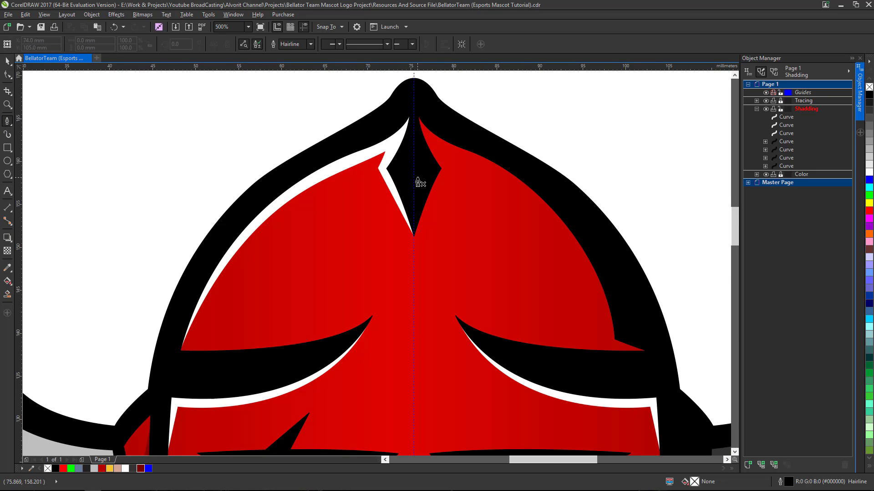
pyautogui.click(418, 179)
pyautogui.click(413, 236)
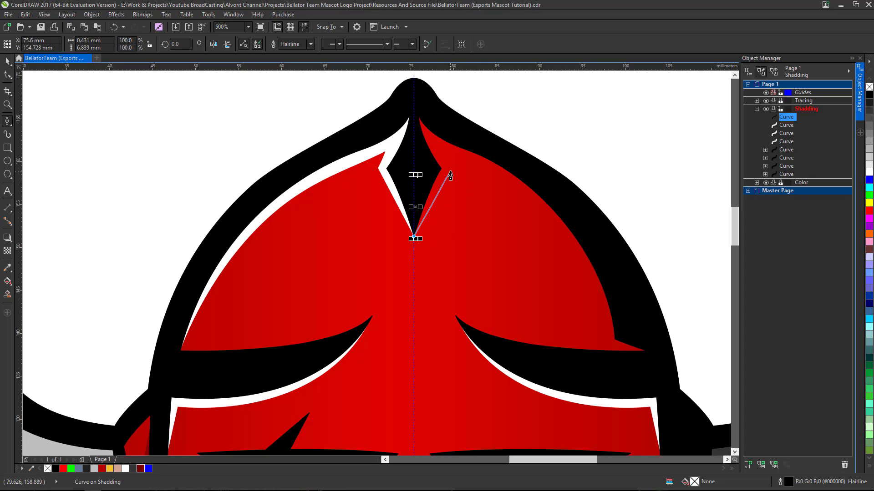
pyautogui.moveTo(450, 172); pyautogui.dragTo(466, 162)
pyautogui.hscroll(1, 455, 169)
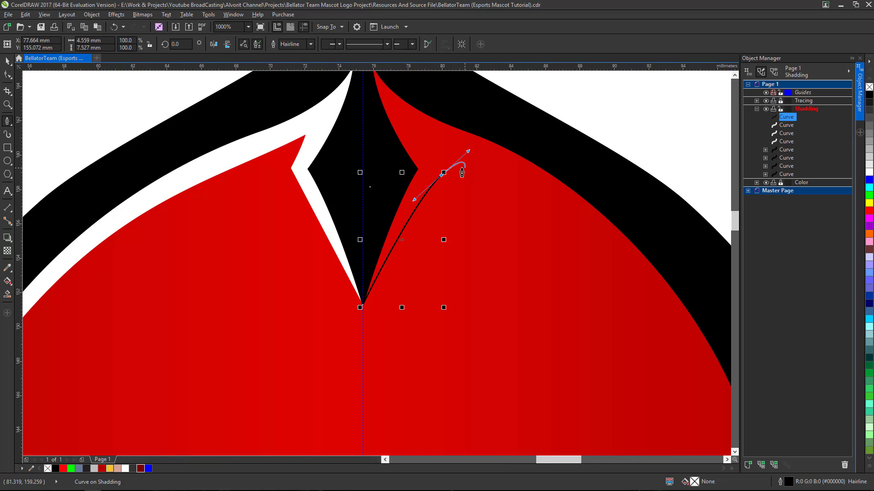
pyautogui.scroll(-3, 407, 171)
pyautogui.scroll(3, 425, 174)
pyautogui.scroll(-2, 425, 174)
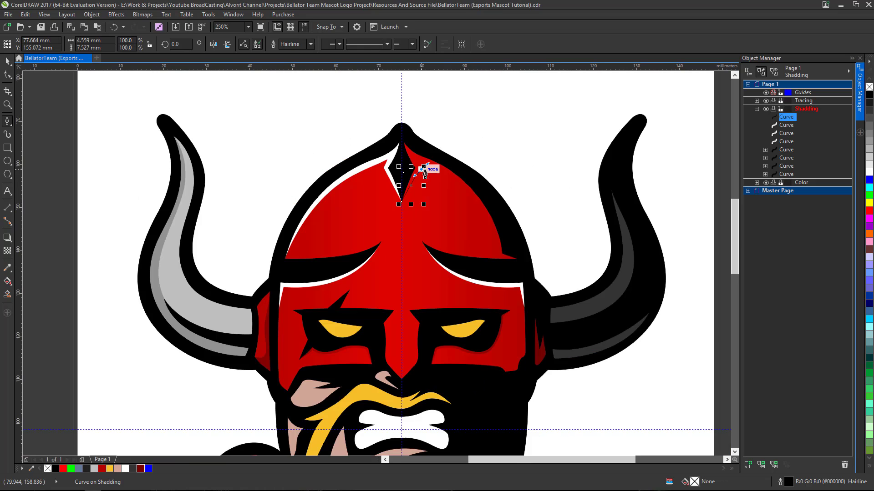
pyautogui.scroll(2, 425, 175)
pyautogui.hotkey('ctrl', 'z')
pyautogui.hotkey('ctrl', 'z')
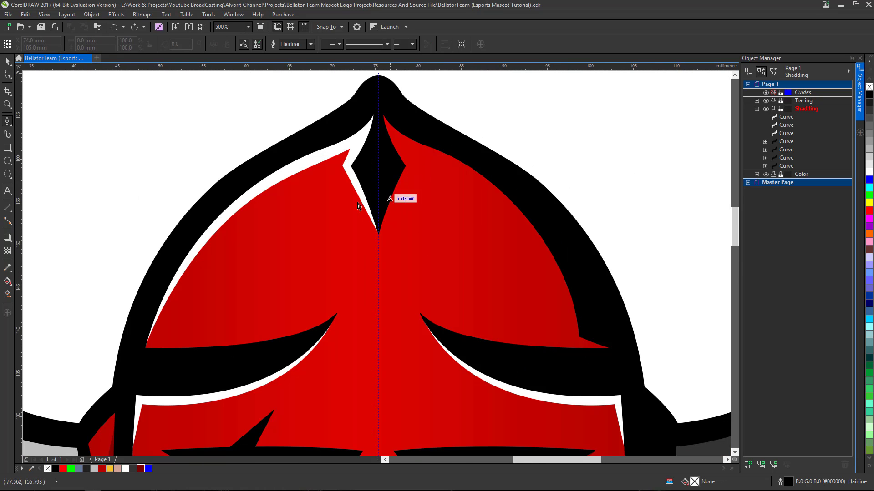
# Step: Duplicate the white dome highlight, mirror it horizontally and fit the copy against the dark-horn side of the central black diamond, keeping it white
pyautogui.click(7, 64)
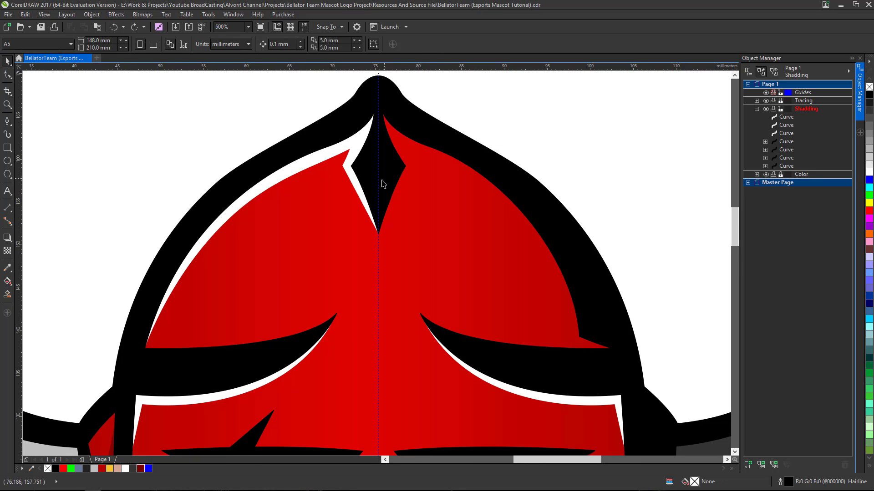
pyautogui.click(304, 165)
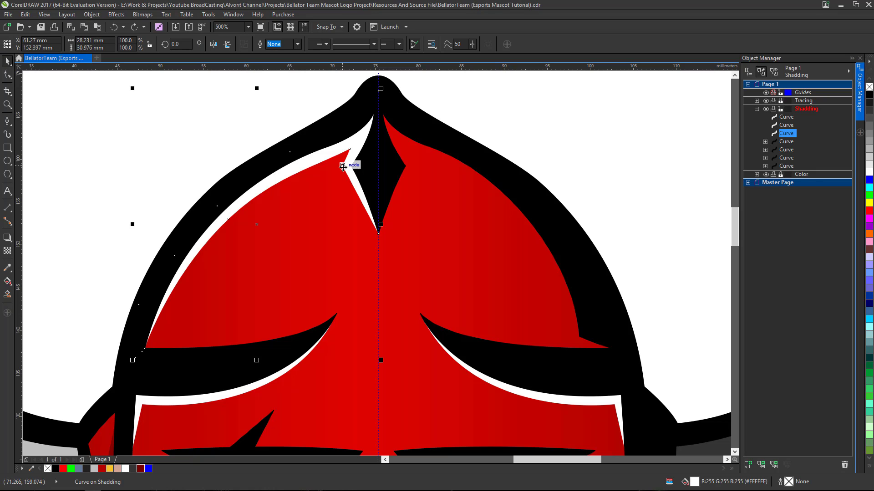
pyautogui.hotkey('ctrl', 'shift', 'z')
pyautogui.click(213, 45)
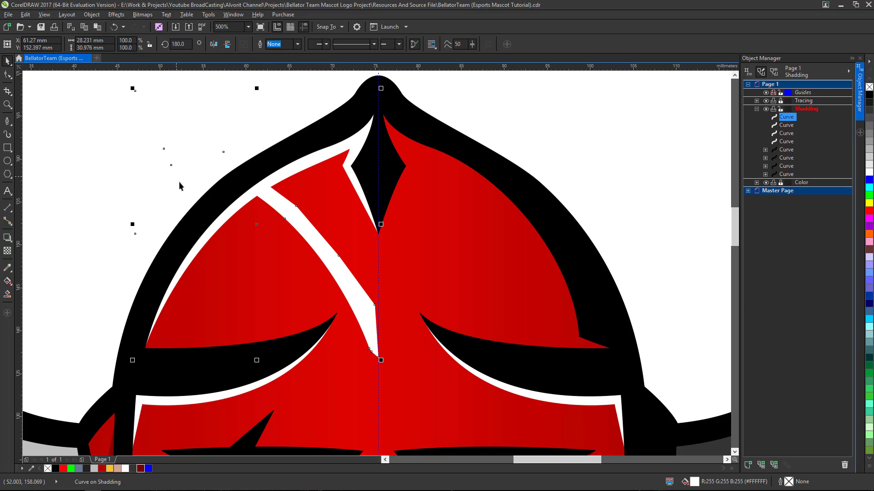
pyautogui.moveTo(298, 217); pyautogui.dragTo(565, 218)
pyautogui.moveTo(403, 234); pyautogui.dragTo(378, 234)
pyautogui.scroll(-1, 412, 145)
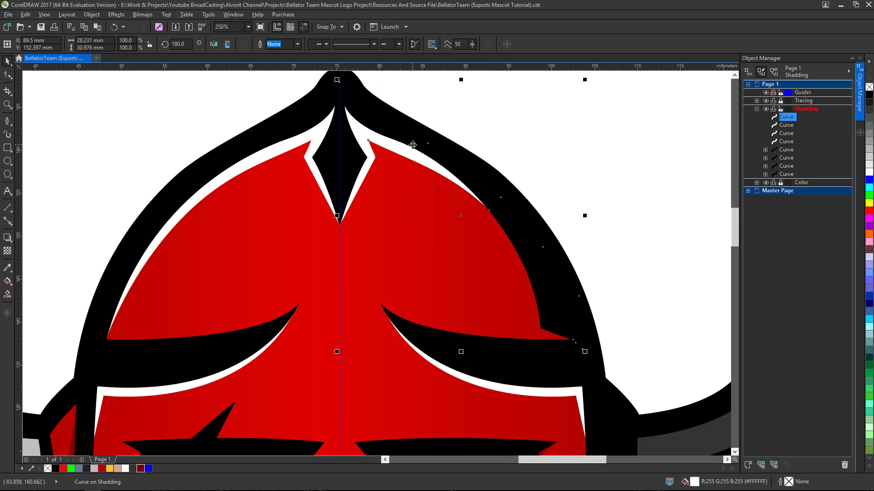
pyautogui.click(869, 96)
pyautogui.hotkey('ctrl', 'z')
# Step: Start a Pen shading path in the dark-horn-side dome highlight, curving down the dome to above the brow and over to the brow's inner tip
pyautogui.click(8, 121)
pyautogui.scroll(1, 424, 139)
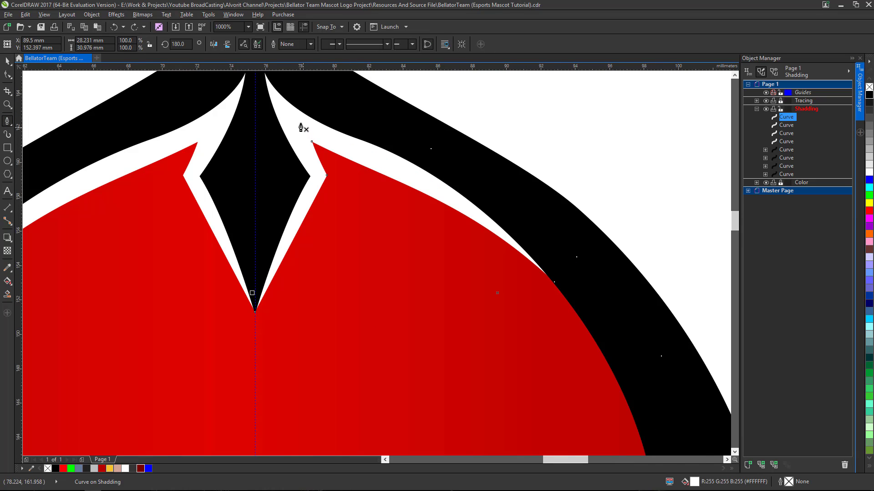
pyautogui.click(300, 123)
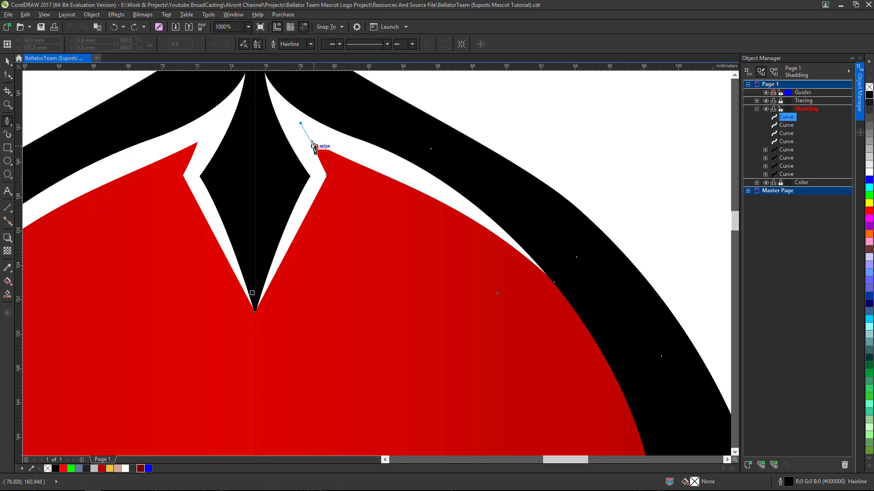
pyautogui.click(312, 144)
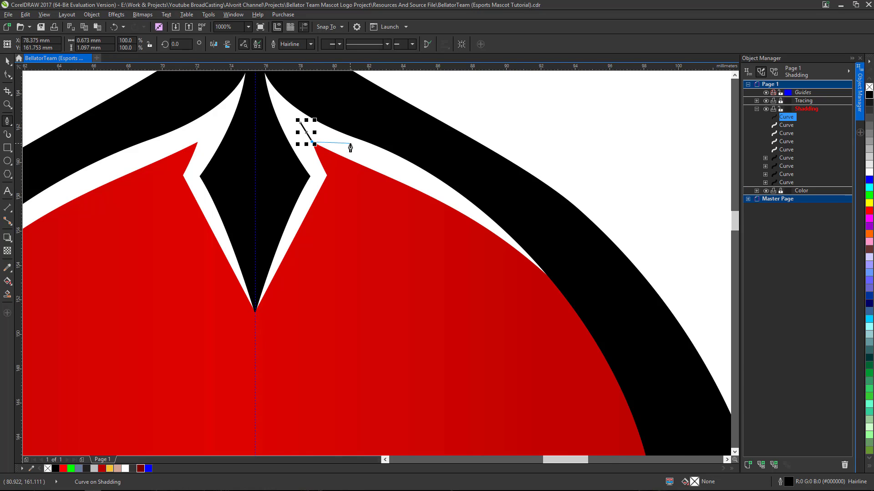
pyautogui.scroll(-1, 350, 146)
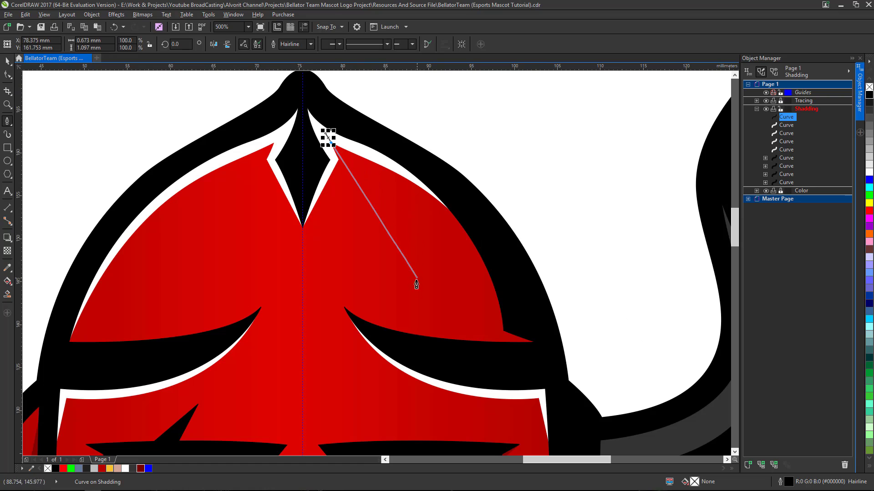
pyautogui.moveTo(414, 325); pyautogui.dragTo(403, 440)
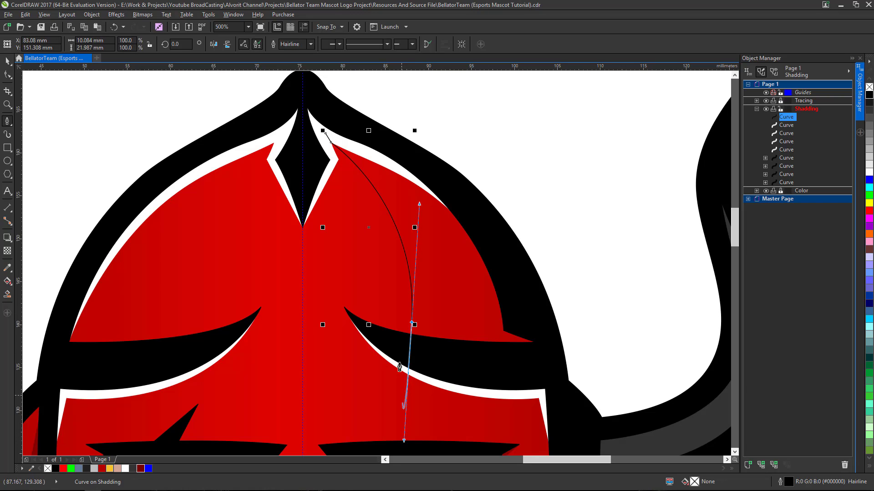
pyautogui.click(411, 324)
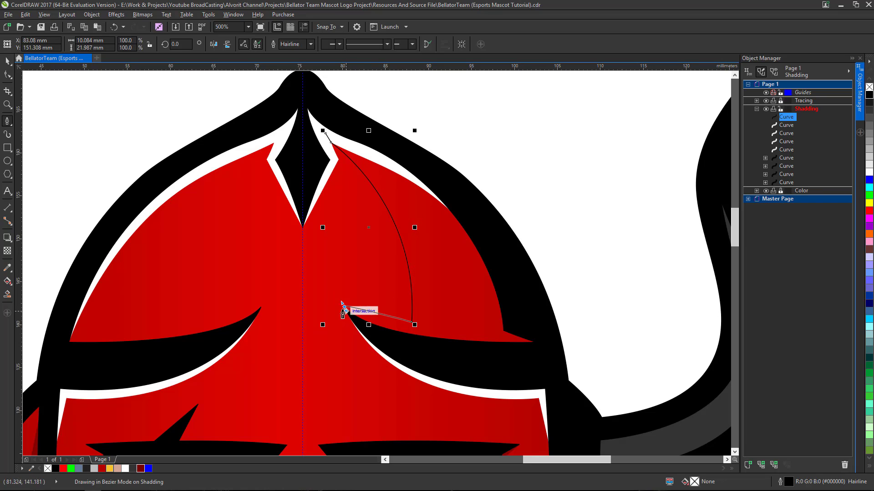
pyautogui.moveTo(343, 309); pyautogui.dragTo(311, 287)
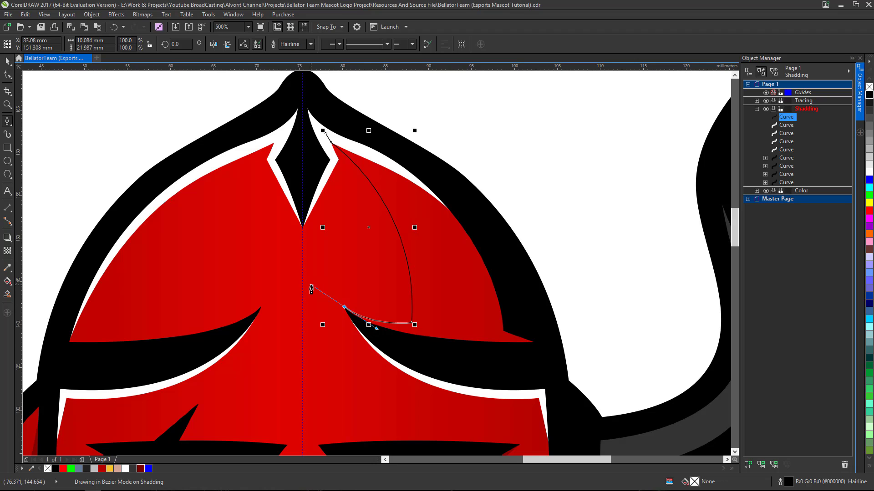
pyautogui.moveTo(311, 288); pyautogui.dragTo(311, 286)
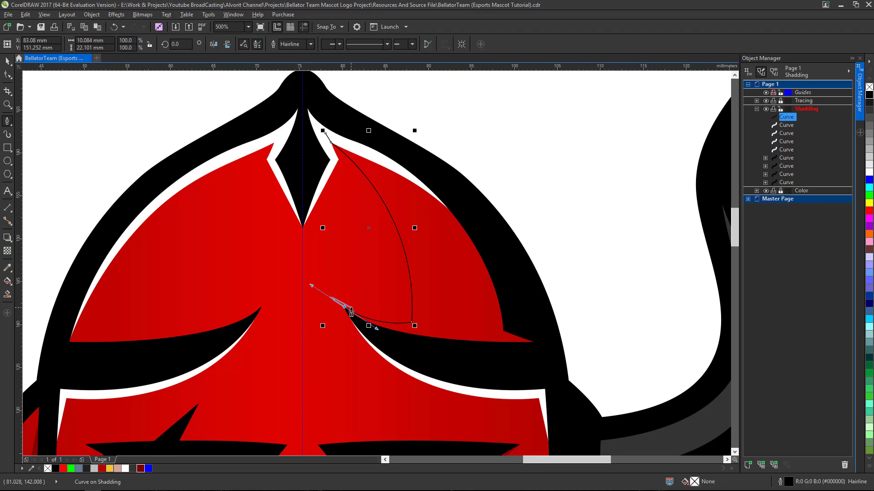
# Step: Continue the shading path through the black brow and curve it across the forehead to the inner upper corner of the eye mask
pyautogui.scroll(-4, 418, 362)
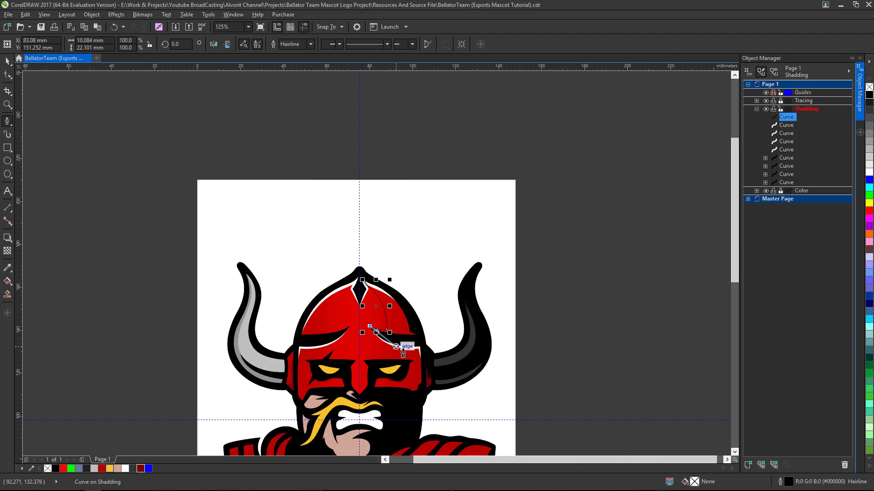
pyautogui.scroll(3, 395, 341)
pyautogui.moveTo(395, 339); pyautogui.dragTo(429, 342)
pyautogui.scroll(1, 387, 348)
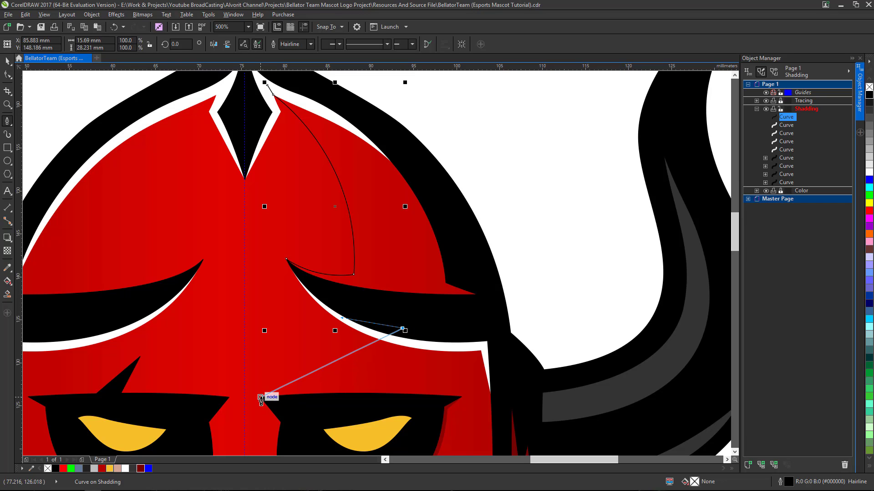
pyautogui.moveTo(260, 397); pyautogui.dragTo(157, 415)
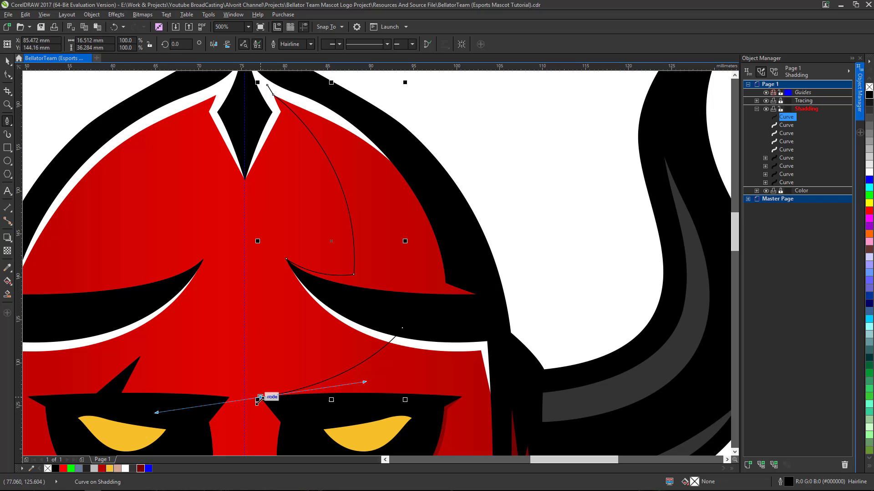
pyautogui.scroll(-1, 346, 381)
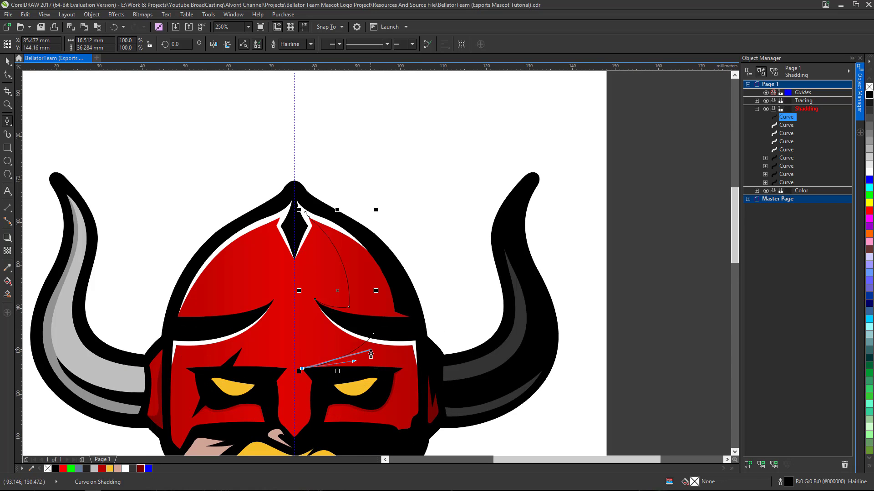
pyautogui.scroll(1, 361, 395)
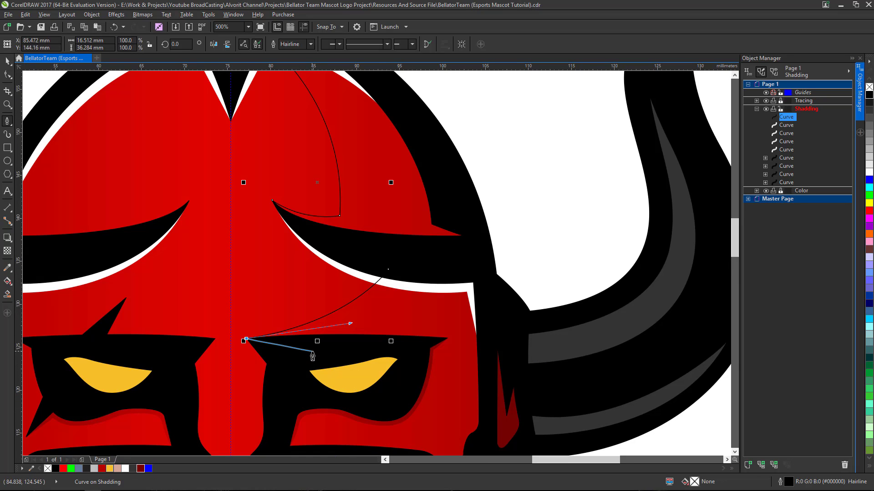
# Step: Carry the shading path around the yellow eye with nodes inside the black eye mask, ending beside the nose guard
pyautogui.click(336, 370)
pyautogui.click(411, 346)
pyautogui.click(420, 380)
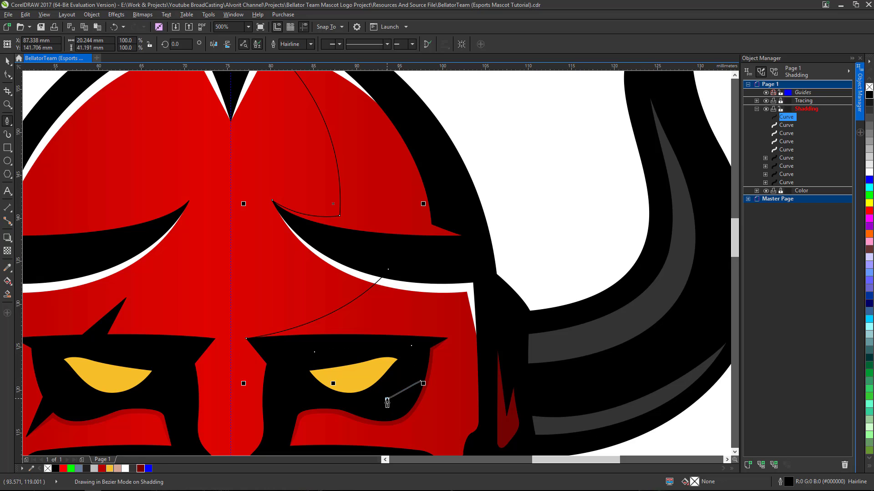
pyautogui.click(387, 399)
pyautogui.click(317, 399)
pyautogui.click(287, 399)
# Step: Extend the shading path below the dark-horn-side cheek guard, out past its lower corner and up to the helmet's outer black edge
pyautogui.scroll(-2, 294, 403)
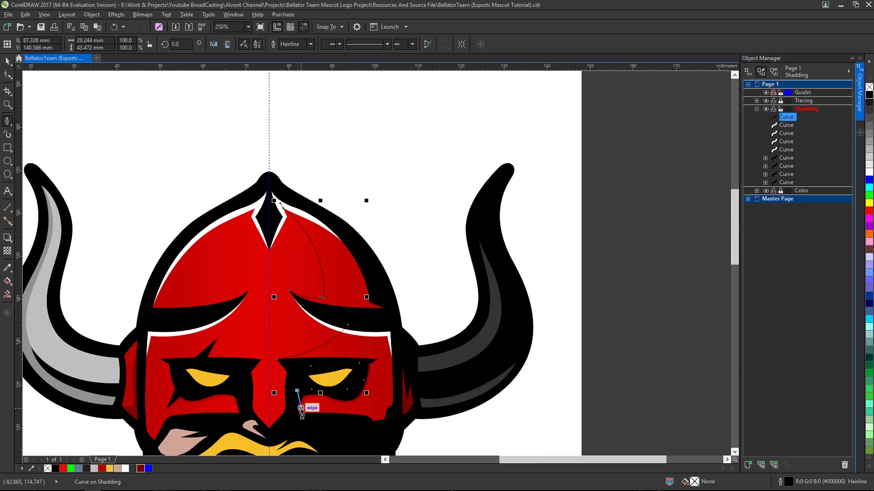
pyautogui.scroll(2, 296, 400)
pyautogui.scroll(-1, 292, 423)
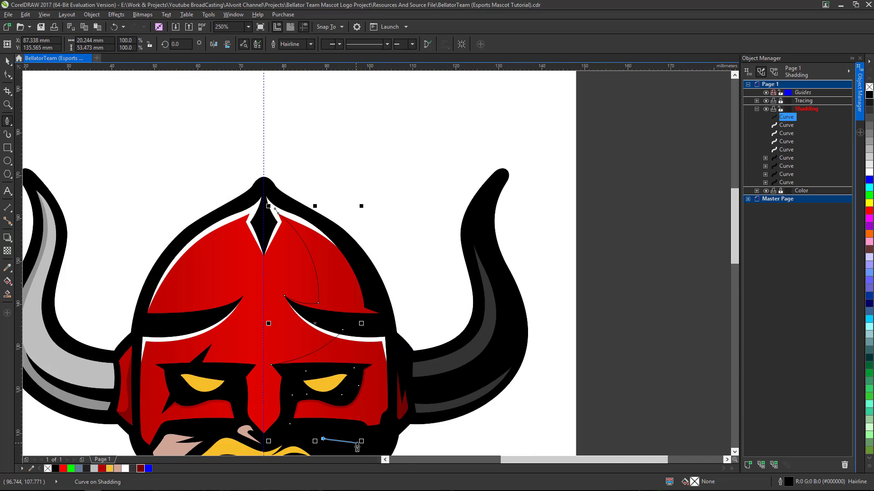
pyautogui.click(376, 442)
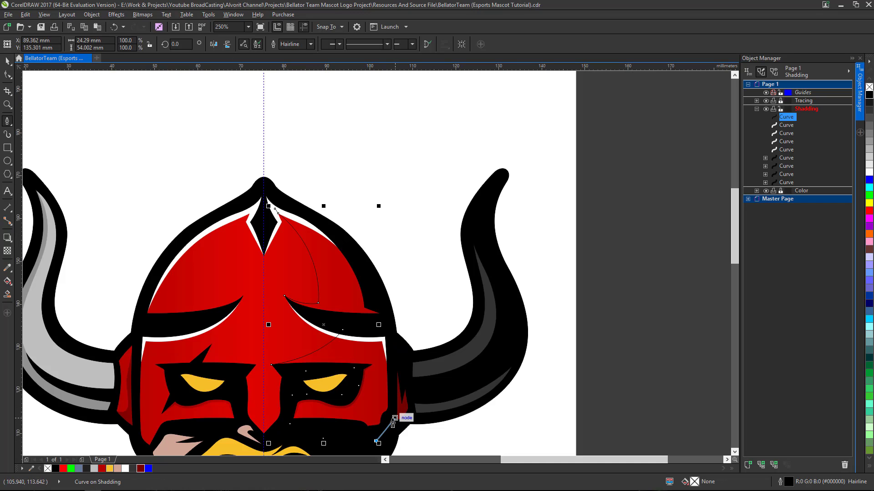
pyautogui.click(395, 418)
pyautogui.click(389, 333)
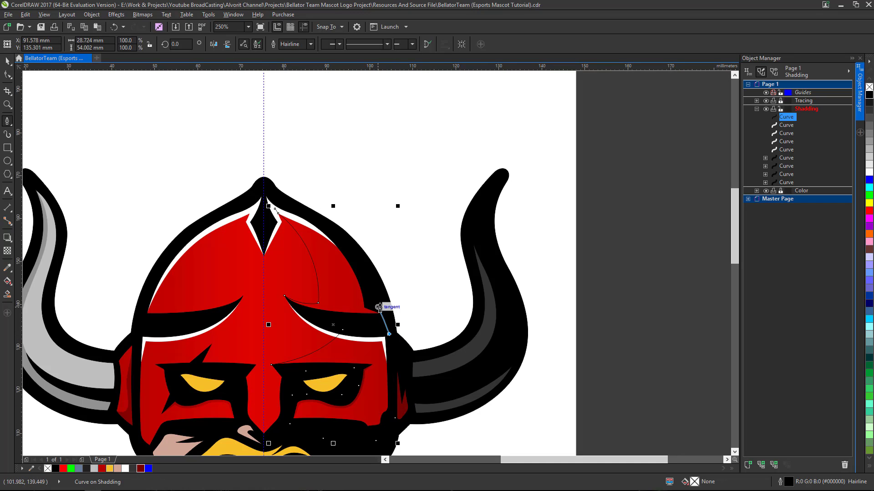
# Step: Carry the shading path up through the dome's black outline and close it beside the central diamond
pyautogui.click(376, 288)
pyautogui.click(345, 243)
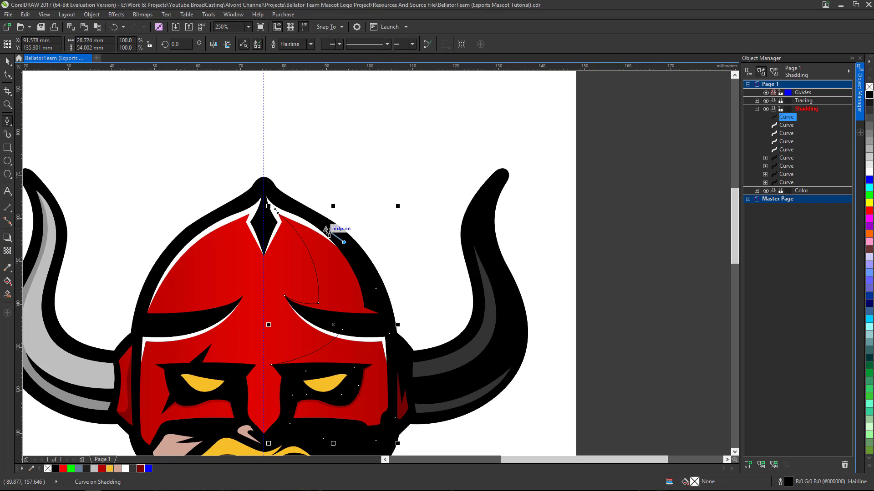
pyautogui.scroll(1, 294, 206)
pyautogui.click(277, 200)
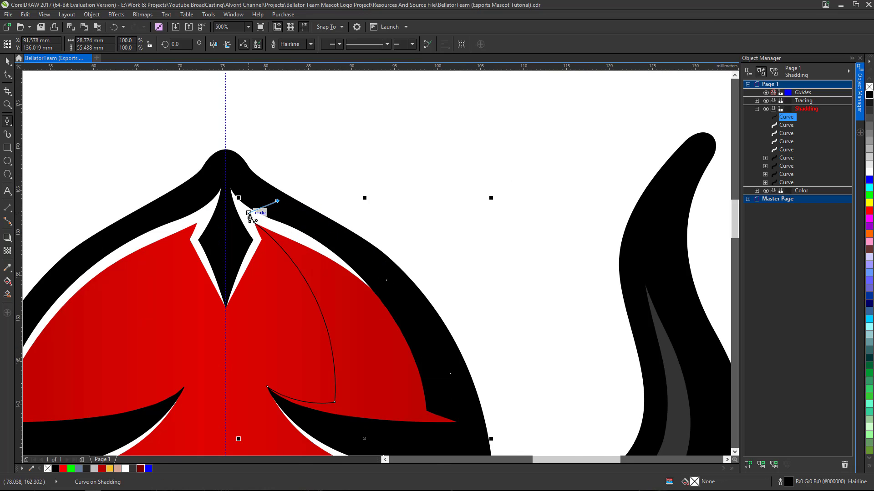
pyautogui.click(248, 213)
pyautogui.press('space')
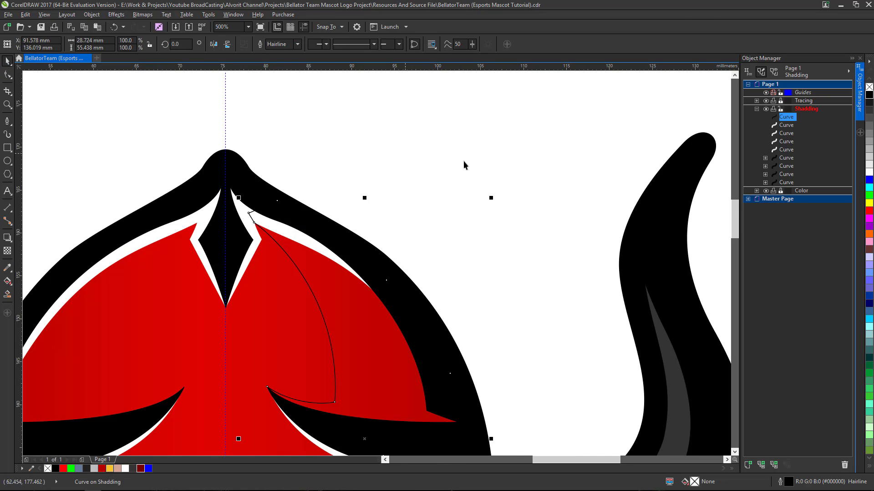
# Step: Weld the dark-horn-side shading shape with the white highlight beside the central diamond and fill the combined shape black
pyautogui.keyDown('shift'); pyautogui.click(257, 251); pyautogui.keyUp('shift')
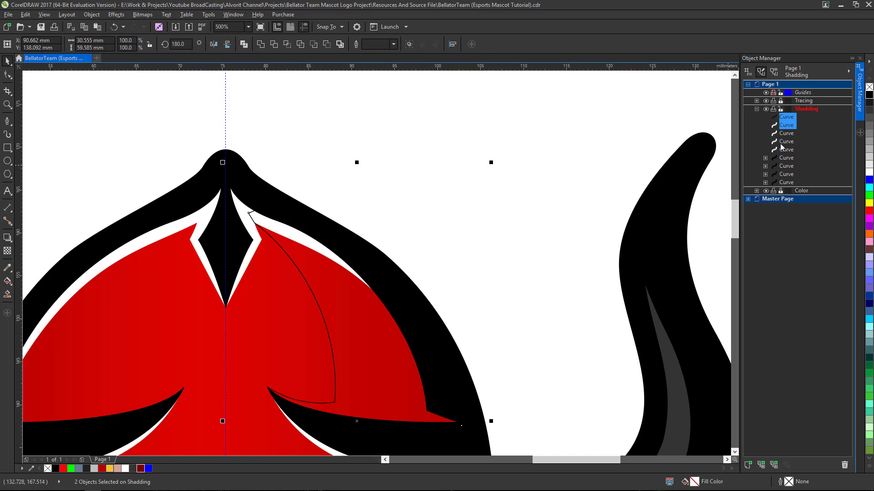
pyautogui.click(264, 45)
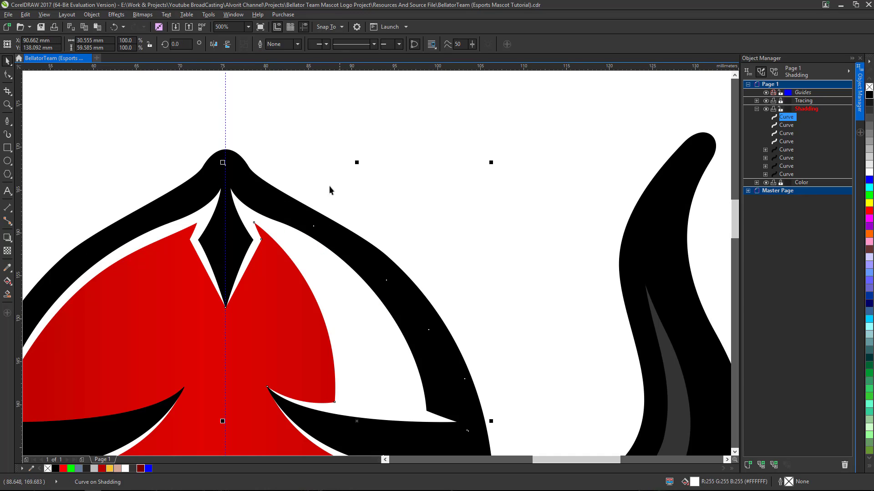
pyautogui.scroll(-3, 332, 283)
pyautogui.scroll(2, 353, 326)
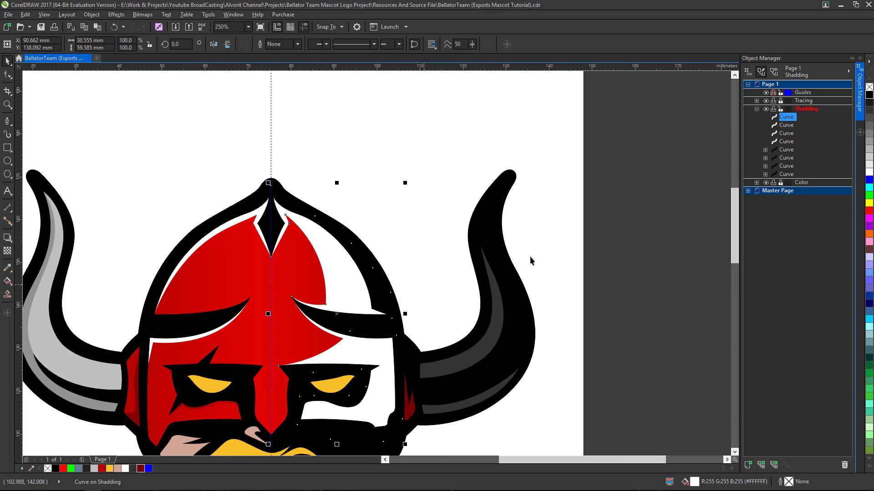
pyautogui.click(870, 94)
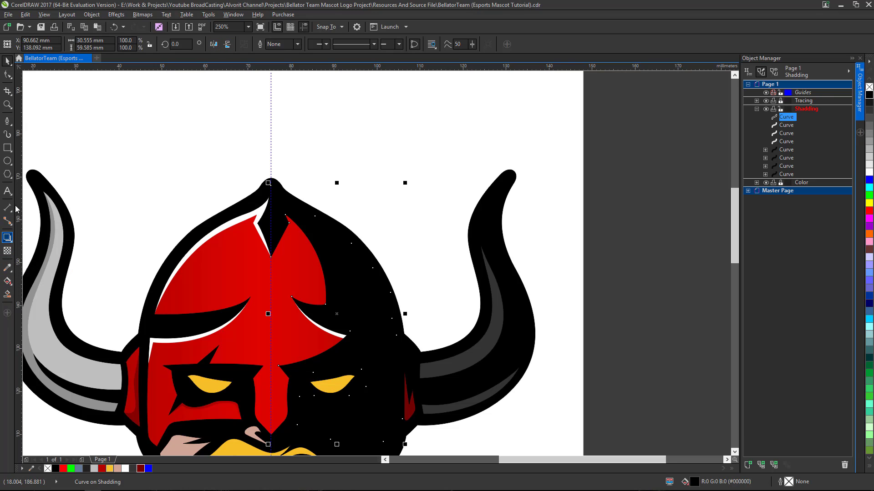
# Step: Give the black helmet shading shape a uniform transparency of 30 with the Overlay merge mode
pyautogui.click(12, 253)
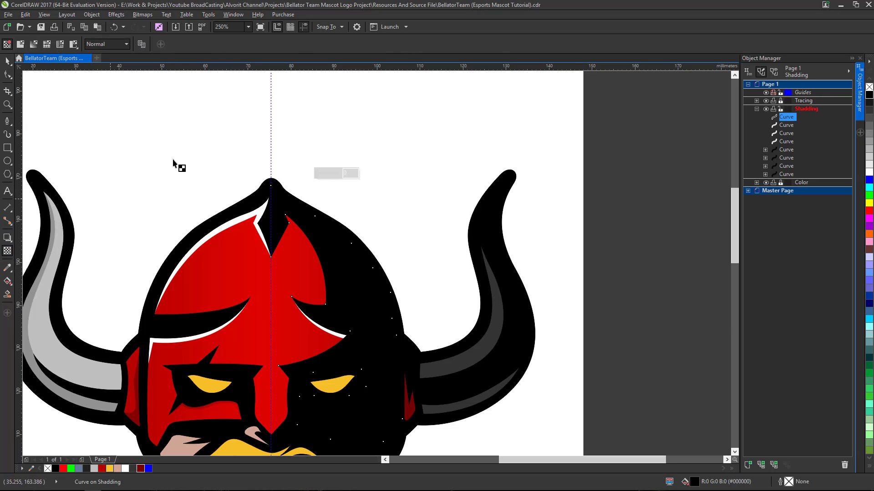
pyautogui.scroll(-3, 343, 107)
pyautogui.scroll(3, 205, 133)
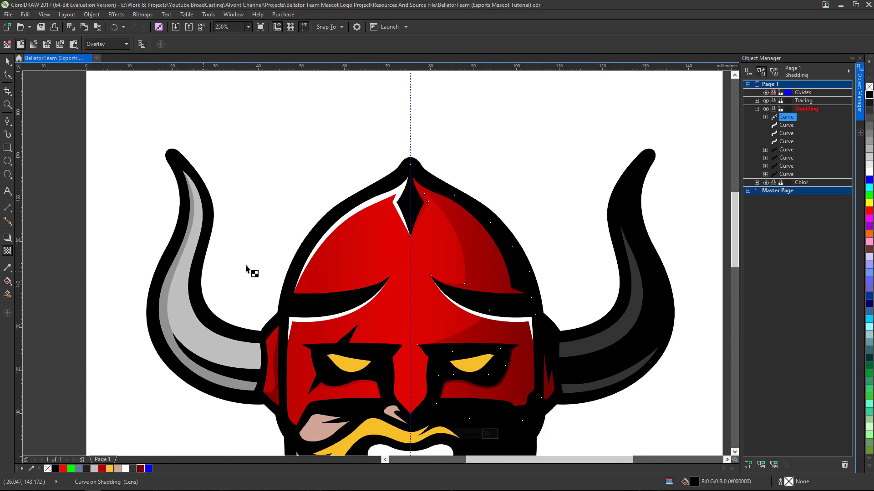
pyautogui.scroll(-2, 476, 255)
pyautogui.scroll(2, 464, 233)
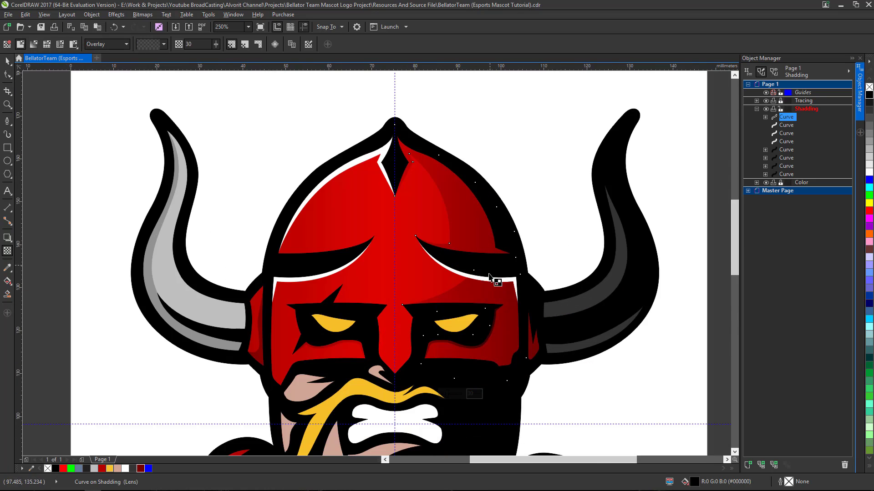
pyautogui.scroll(-2, 475, 298)
pyautogui.scroll(2, 476, 314)
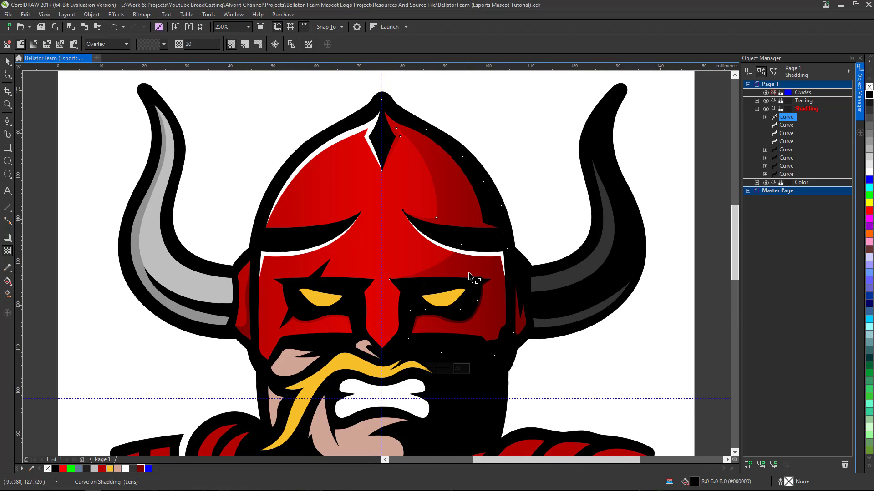
pyautogui.scroll(-2, 469, 275)
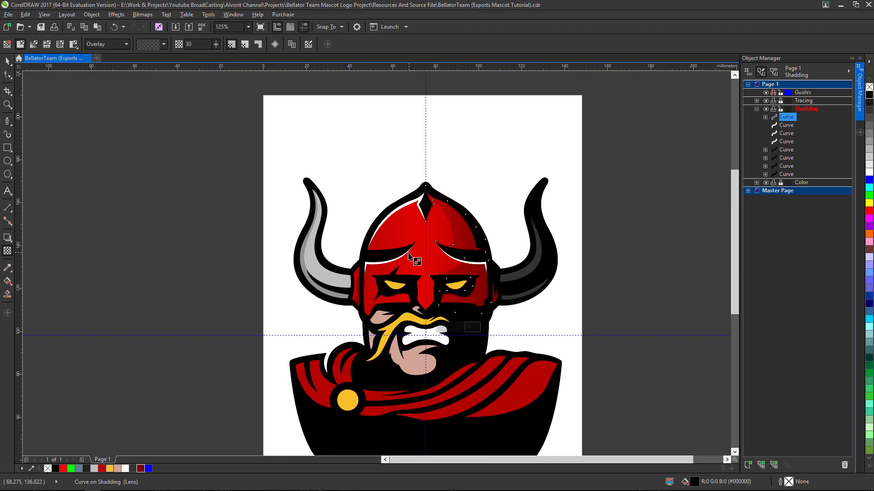
pyautogui.scroll(2, 423, 290)
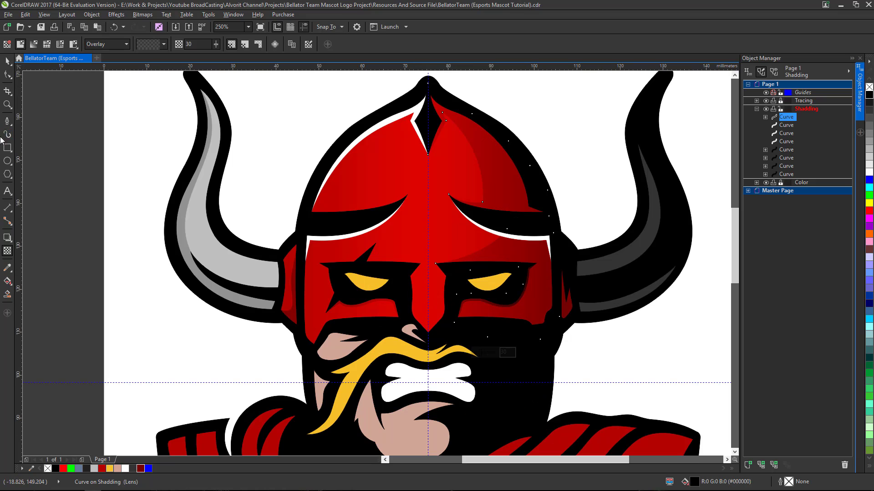
# Step: Start a Pen path in the light-horn-side eye mask, through the nose guard's upper corner and down just inside its side corner
pyautogui.click(6, 124)
pyautogui.scroll(2, 412, 275)
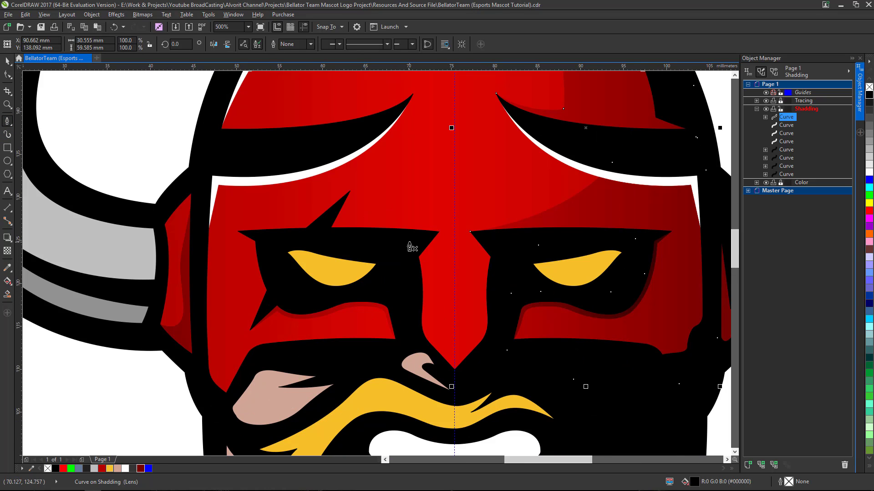
pyautogui.click(410, 247)
pyautogui.click(440, 237)
pyautogui.scroll(4, 440, 236)
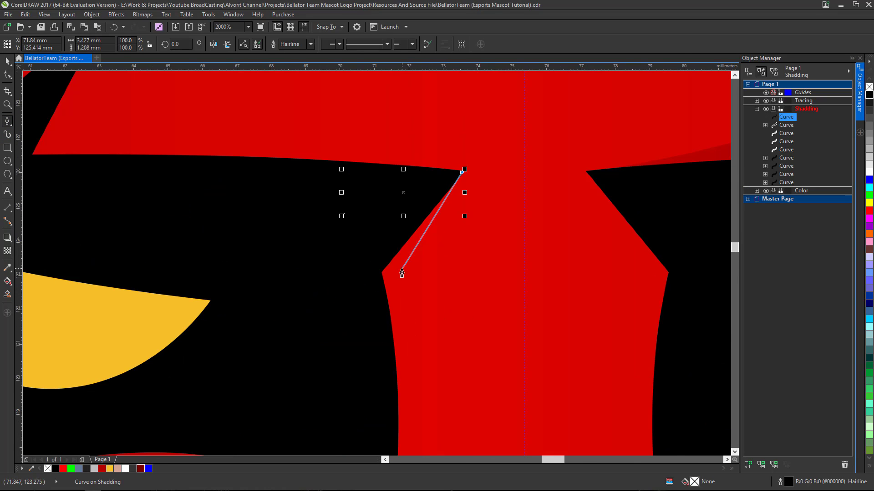
pyautogui.click(401, 276)
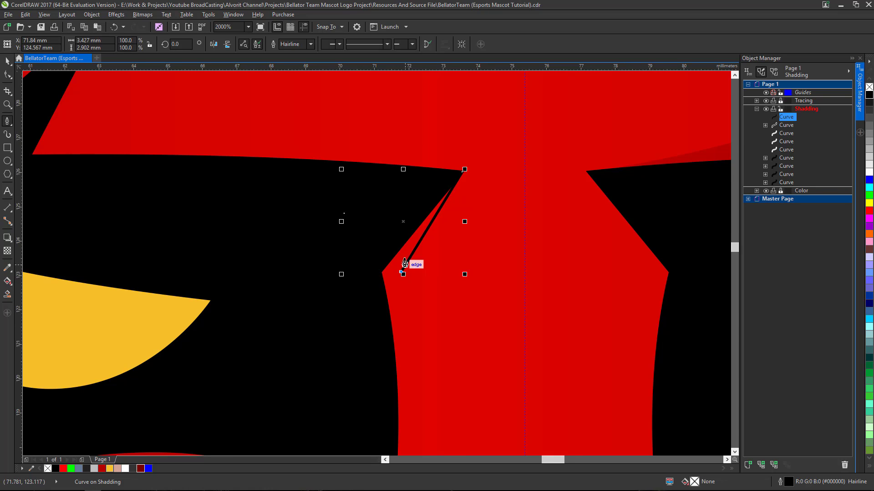
# Step: Curve the path down just inside the nose guard's light-horn-side edge and along its lower slant to the tip on the centre line
pyautogui.scroll(-5, 403, 269)
pyautogui.scroll(3, 405, 255)
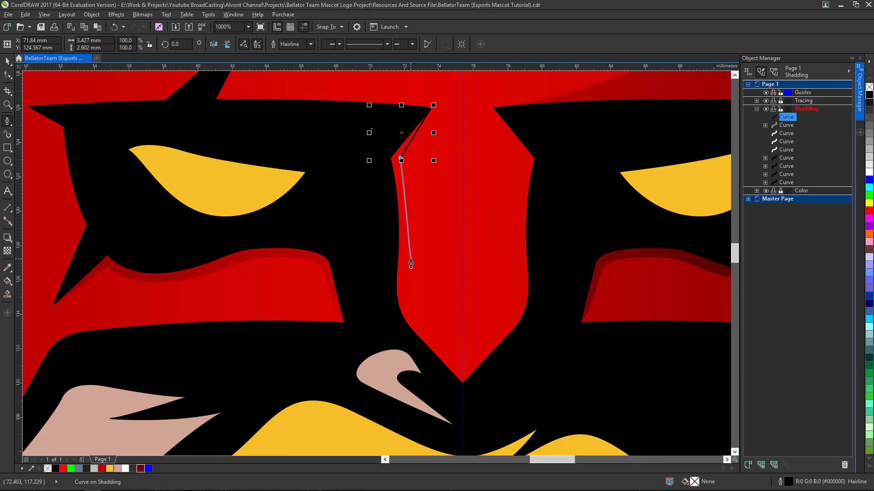
pyautogui.moveTo(408, 262); pyautogui.dragTo(396, 326)
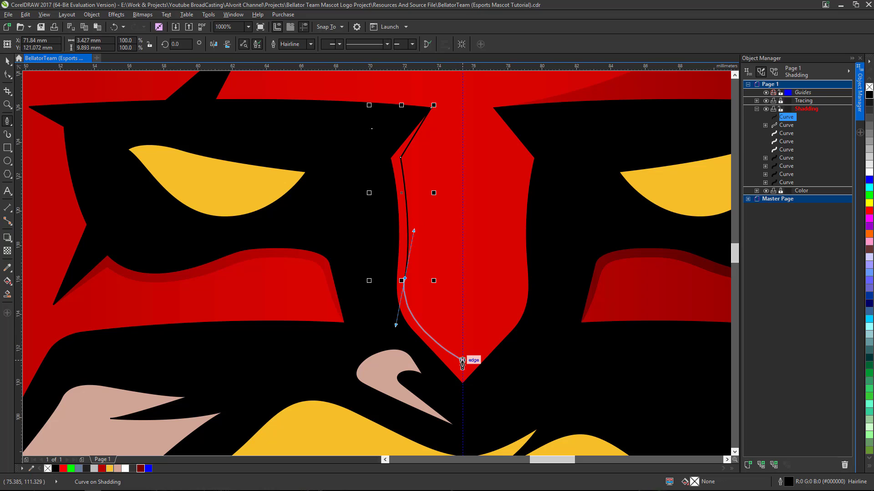
pyautogui.moveTo(405, 280); pyautogui.dragTo(460, 362)
pyautogui.scroll(2, 417, 331)
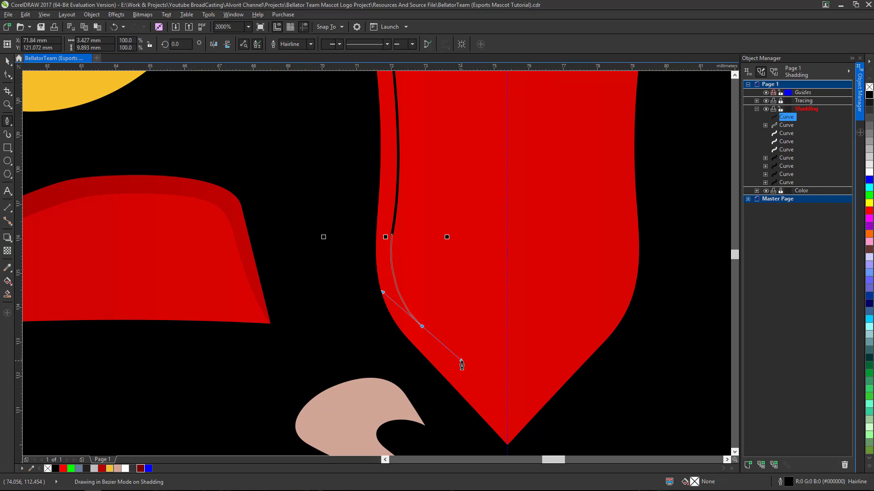
pyautogui.moveTo(463, 366); pyautogui.dragTo(465, 364)
pyautogui.press('Return')
pyautogui.moveTo(507, 422); pyautogui.dragTo(498, 394)
# Step: Bring the nose-guard shading path back up through the black eye mask and close it
pyautogui.scroll(-2, 491, 312)
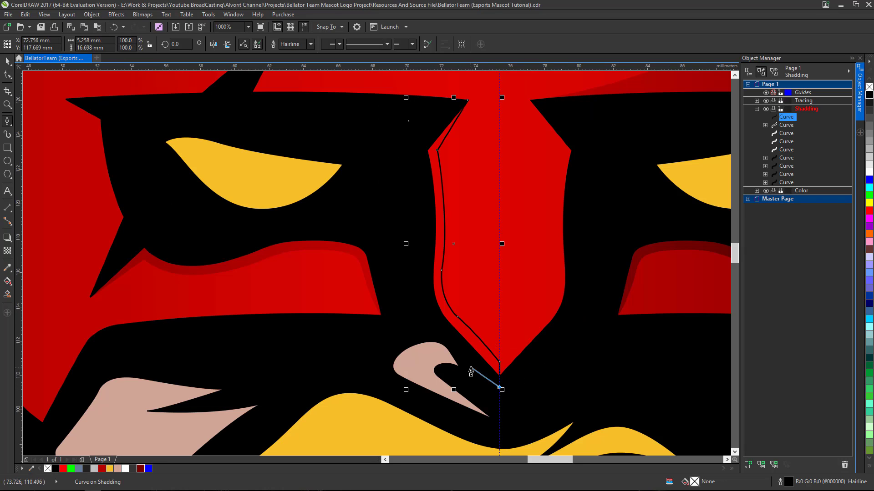
pyautogui.moveTo(421, 307); pyautogui.dragTo(415, 122)
pyautogui.press('Escape')
# Step: Refine the inner edge of the nose-guard shading by shifting its lower side node inward and reshaping the adjacent curve handles
pyautogui.click(7, 75)
pyautogui.scroll(2, 445, 259)
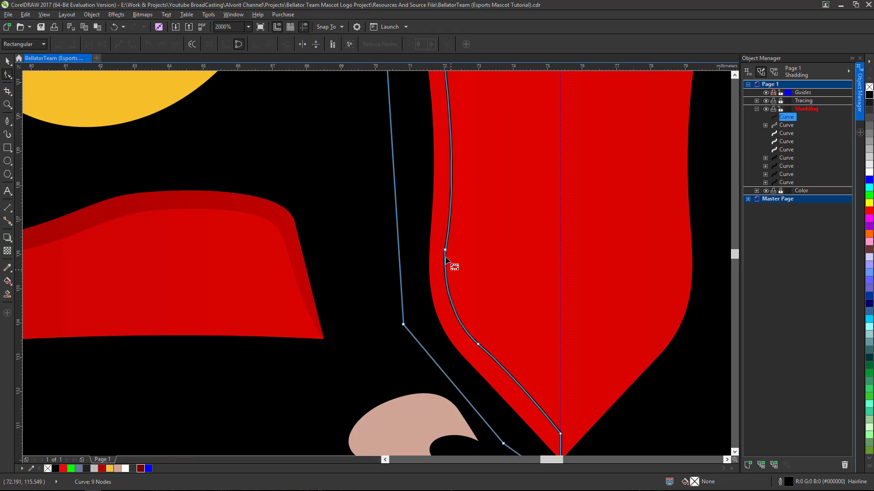
pyautogui.moveTo(445, 251); pyautogui.dragTo(451, 261)
pyautogui.moveTo(440, 311); pyautogui.dragTo(450, 317)
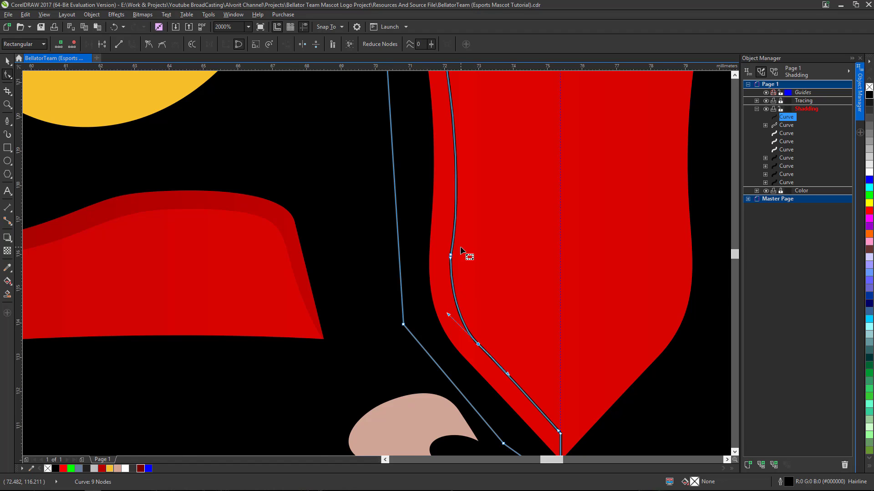
pyautogui.scroll(-2, 451, 259)
pyautogui.click(444, 136)
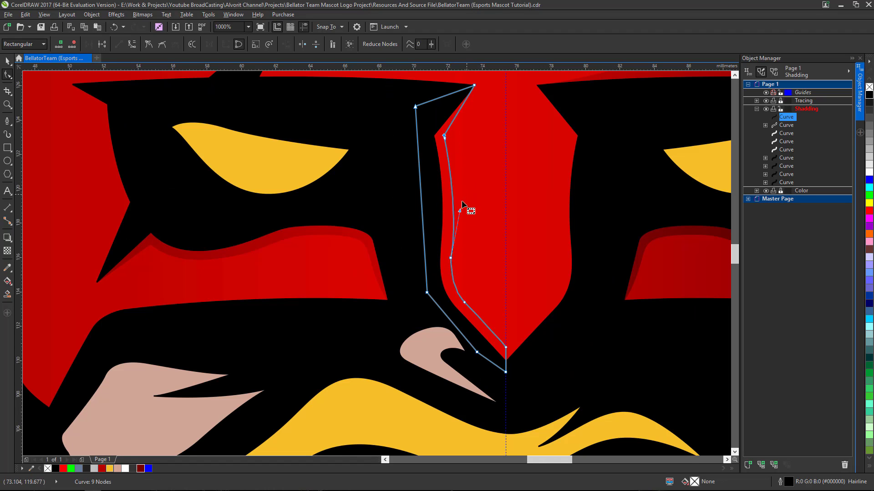
pyautogui.moveTo(460, 211)
pyautogui.mouseDown()
pyautogui.moveTo(462, 224)
pyautogui.moveTo(457, 201)
pyautogui.mouseUp()
# Step: Smooth the nose-guard shading's inner edge by adding a node slightly higher on the curve and deleting the old side node
pyautogui.scroll(2, 454, 250)
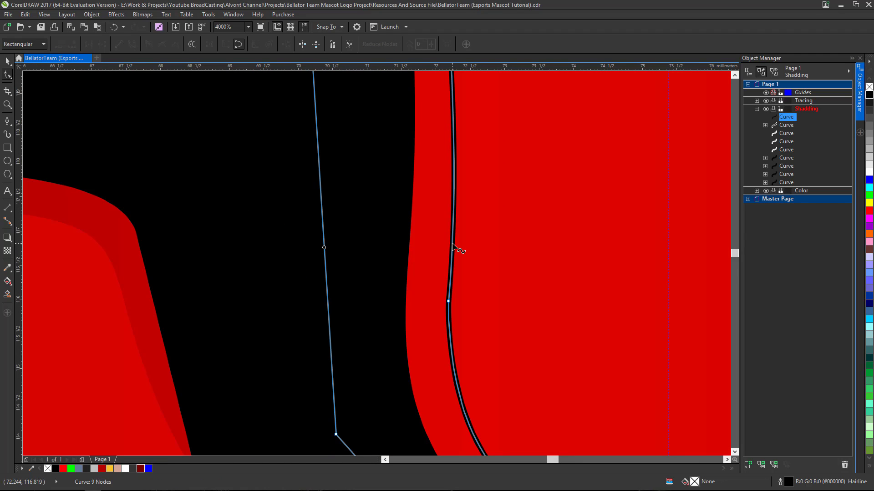
pyautogui.doubleClick(452, 245)
pyautogui.doubleClick(447, 301)
pyautogui.scroll(-6, 453, 248)
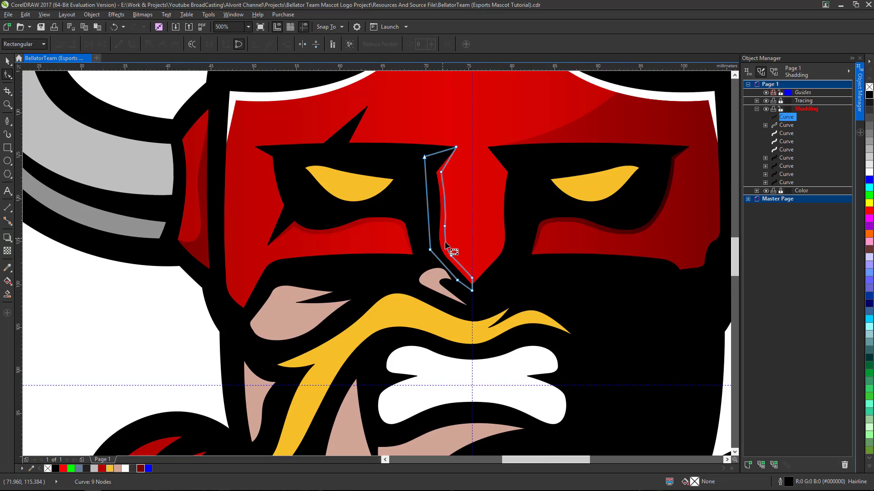
pyautogui.scroll(2, 464, 258)
pyautogui.scroll(-2, 441, 164)
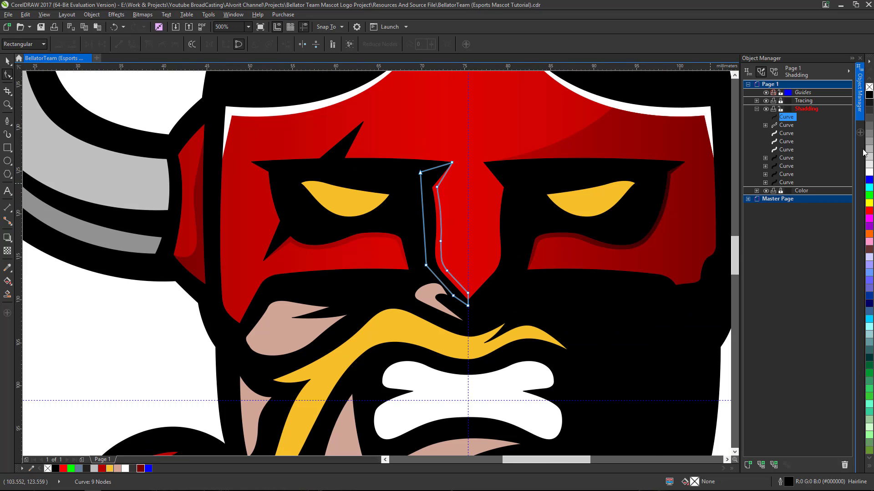
pyautogui.scroll(-2, 437, 201)
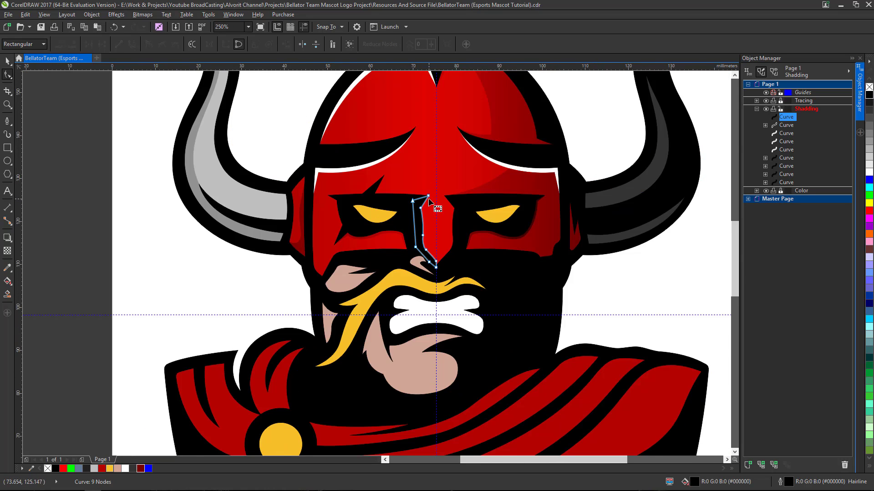
pyautogui.scroll(2, 436, 200)
# Step: Apply a uniform transparency with the Overlay merge mode and a value of 0 to the nose-guard shading shape
pyautogui.click(7, 61)
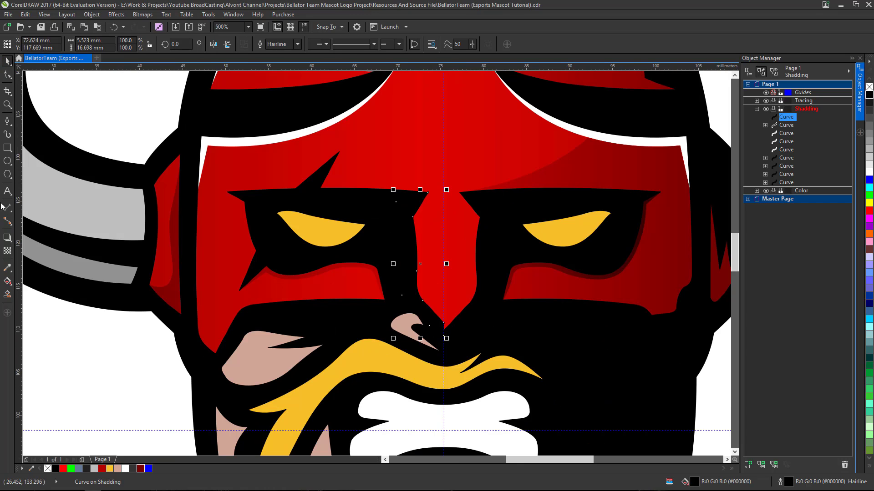
pyautogui.click(8, 251)
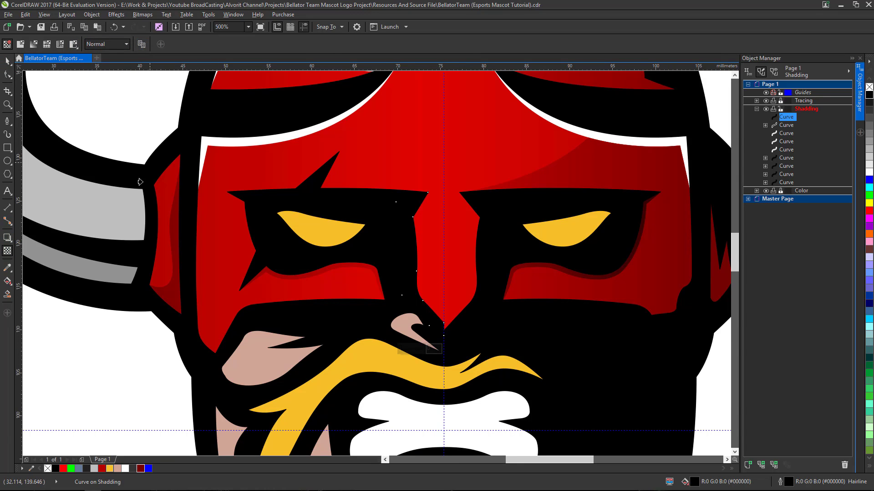
pyautogui.click(181, 246)
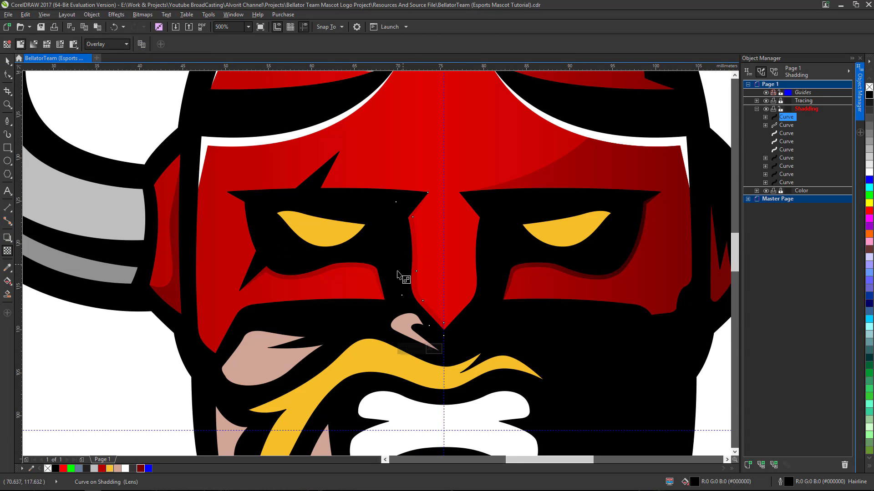
pyautogui.moveTo(406, 348); pyautogui.dragTo(411, 349)
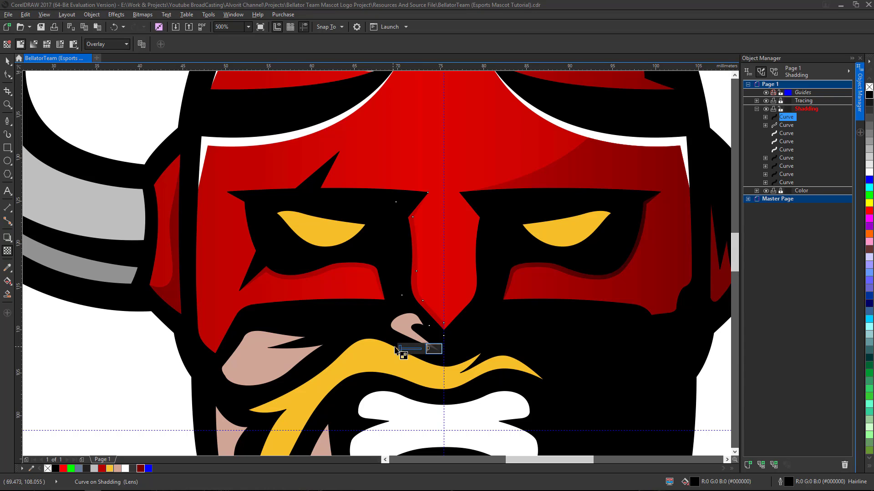
pyautogui.scroll(2, 450, 300)
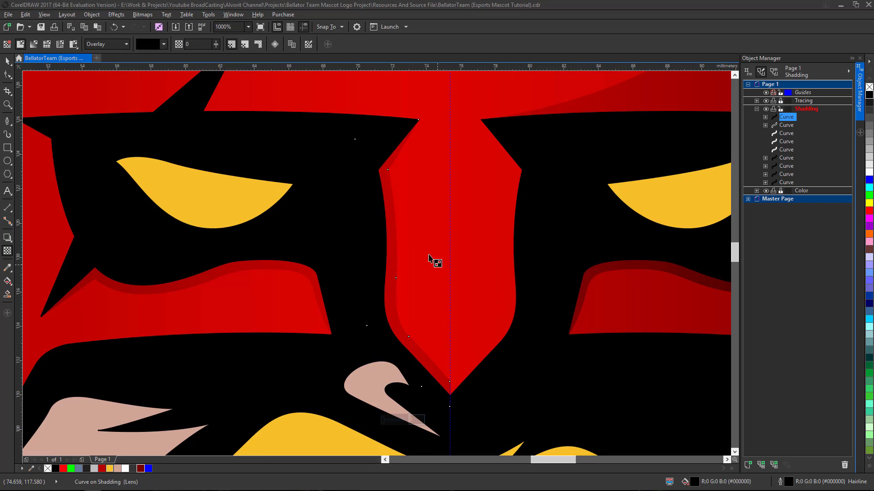
pyautogui.scroll(-2, 392, 218)
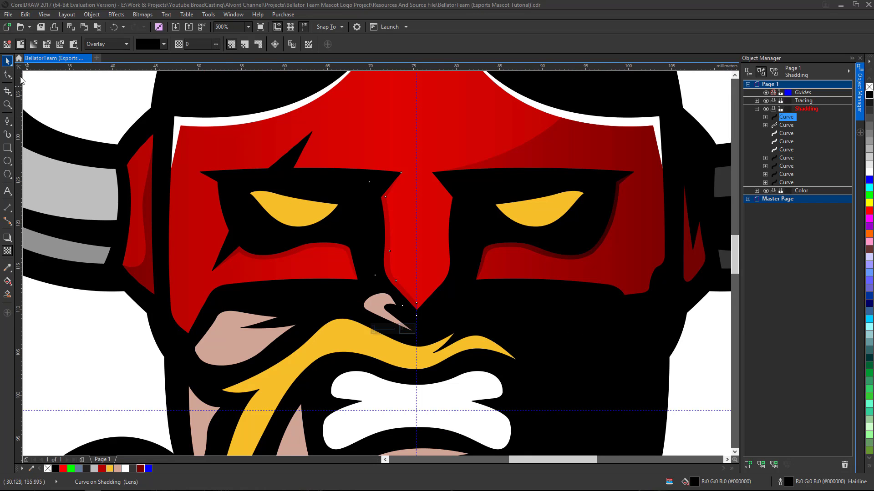
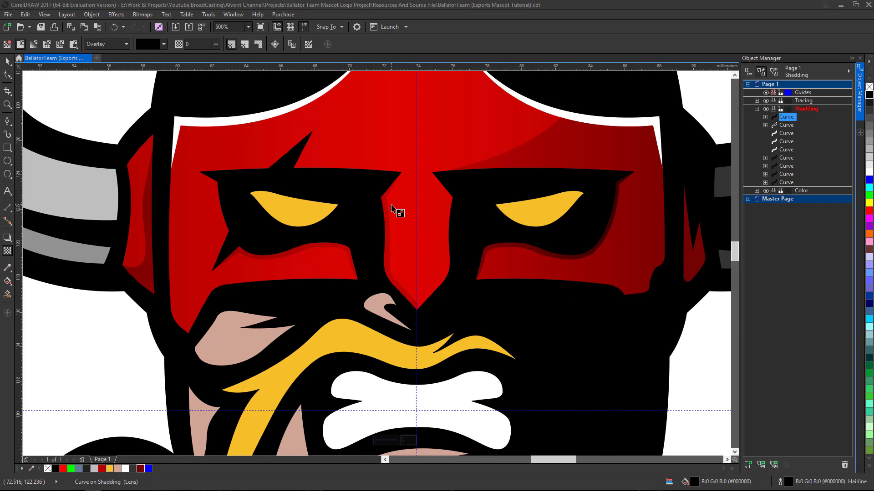
pyautogui.scroll(2, 391, 209)
pyautogui.scroll(-2, 364, 210)
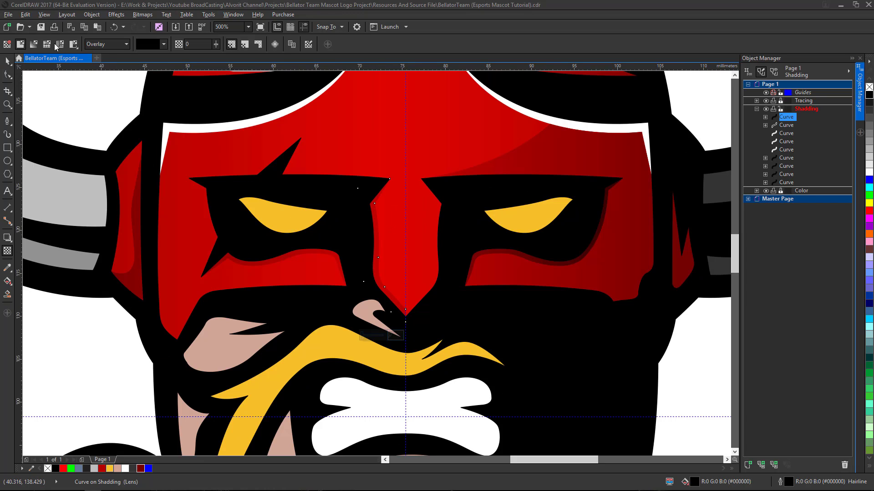
# Step: Switch the nose-guard shading's transparency to the Normal merge mode and set its value to 77
pyautogui.click(105, 45)
pyautogui.click(98, 56)
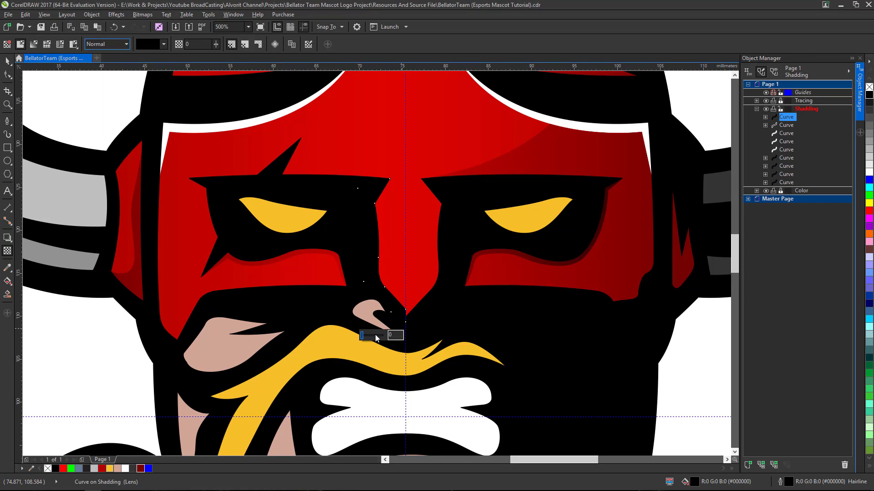
pyautogui.moveTo(376, 338); pyautogui.dragTo(381, 338)
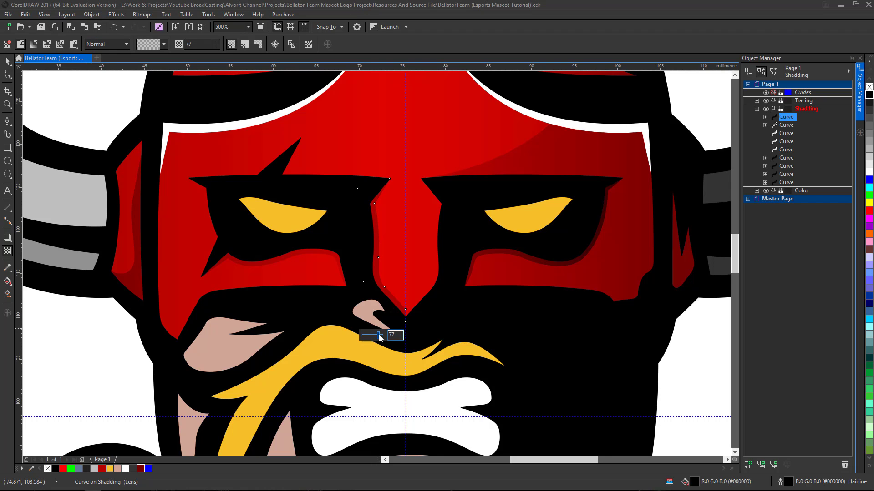
pyautogui.scroll(2, 383, 255)
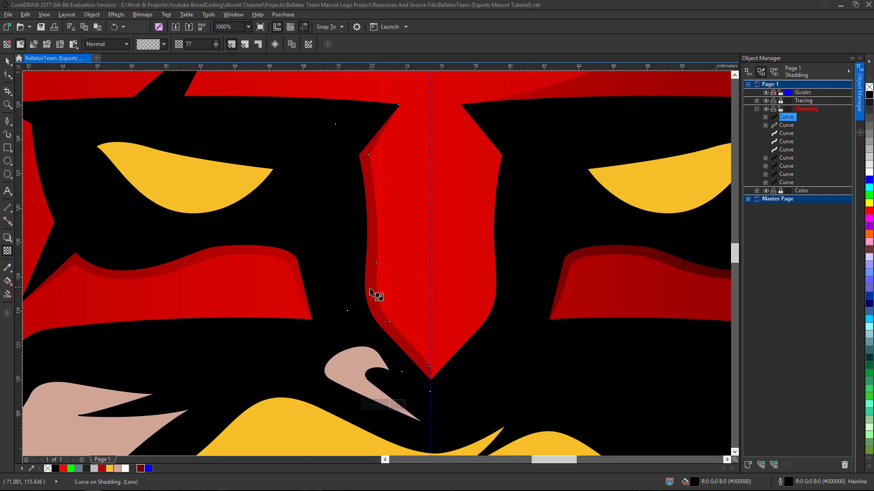
pyautogui.scroll(-2, 369, 292)
pyautogui.scroll(4, 371, 288)
pyautogui.scroll(-2, 371, 285)
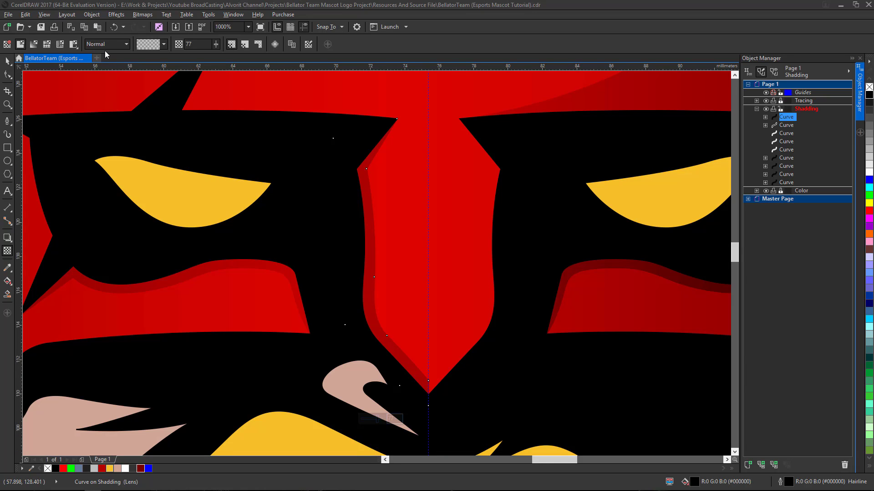
# Step: Duplicate the nose-guard shading, mirror the copy horizontally and place it along the nose guard's dark-horn-side edge, meeting the original at the centre line
pyautogui.click(8, 60)
pyautogui.scroll(-2, 329, 195)
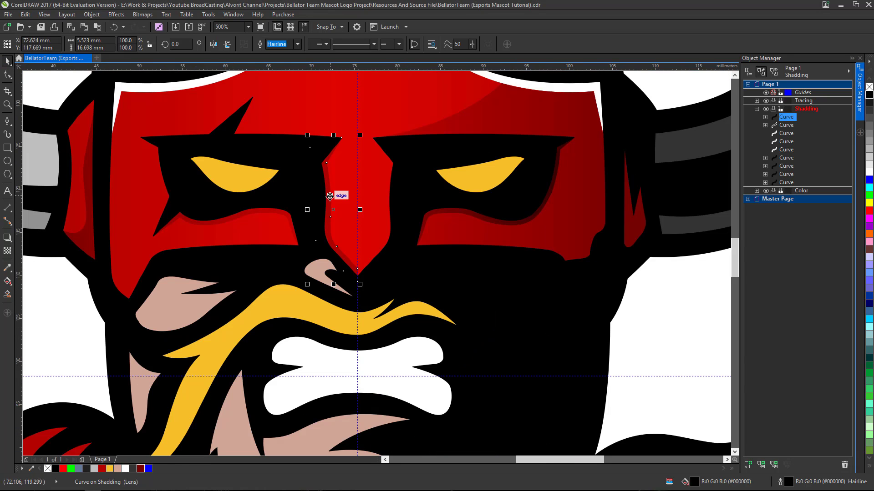
pyautogui.press('KP_Add')
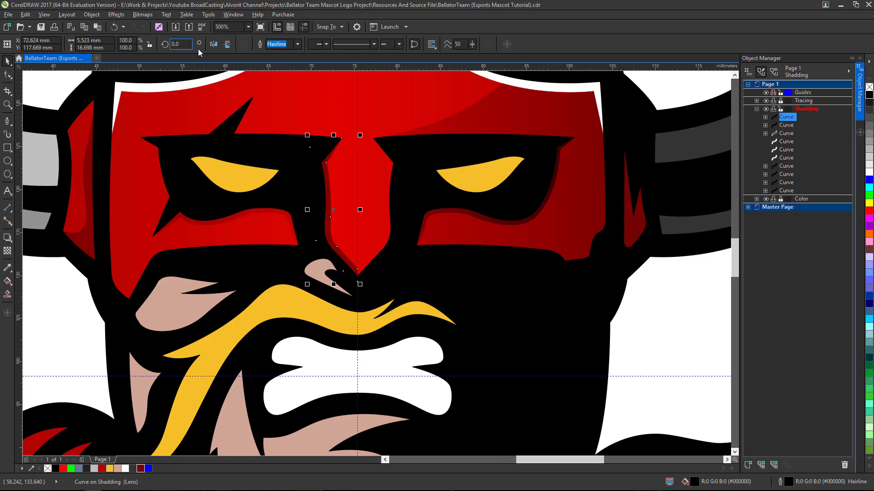
pyautogui.click(214, 46)
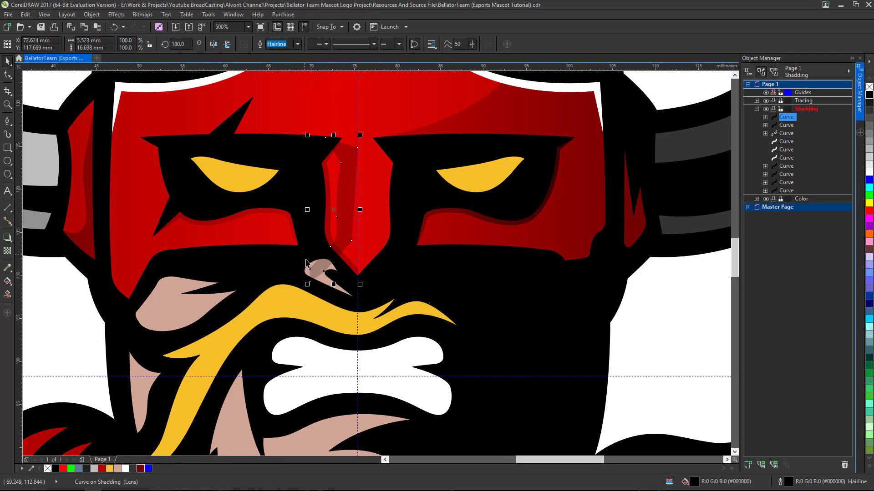
pyautogui.moveTo(306, 263)
pyautogui.mouseDown()
pyautogui.moveTo(318, 272)
pyautogui.moveTo(358, 271)
pyautogui.mouseUp()
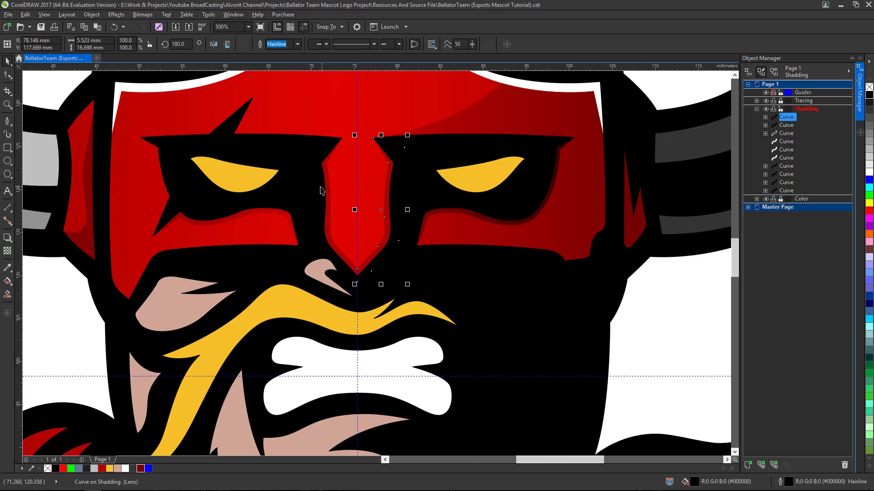
# Step: Weld the two nose-guard shading halves into one shape and rename it Nose
pyautogui.scroll(2, 321, 190)
pyautogui.keyDown('shift'); pyautogui.click(340, 212); pyautogui.keyUp('shift')
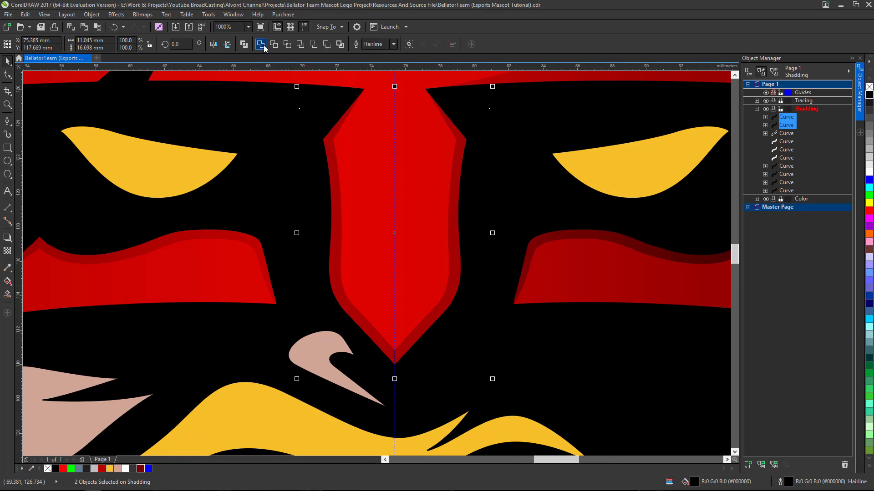
pyautogui.click(264, 46)
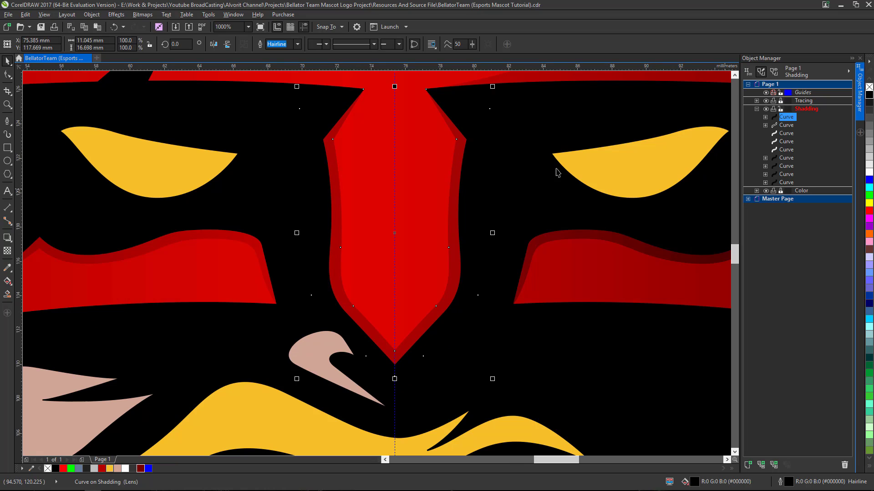
pyautogui.rightClick(788, 122)
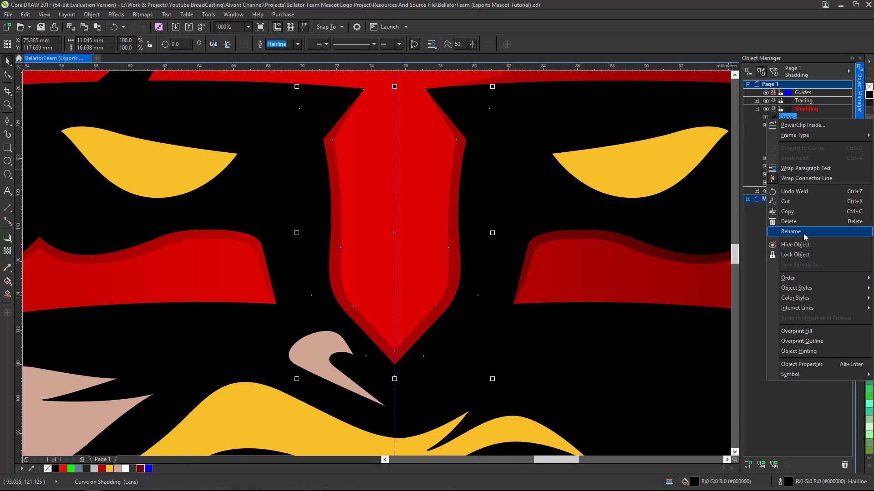
pyautogui.click(803, 233)
pyautogui.write('Nose')
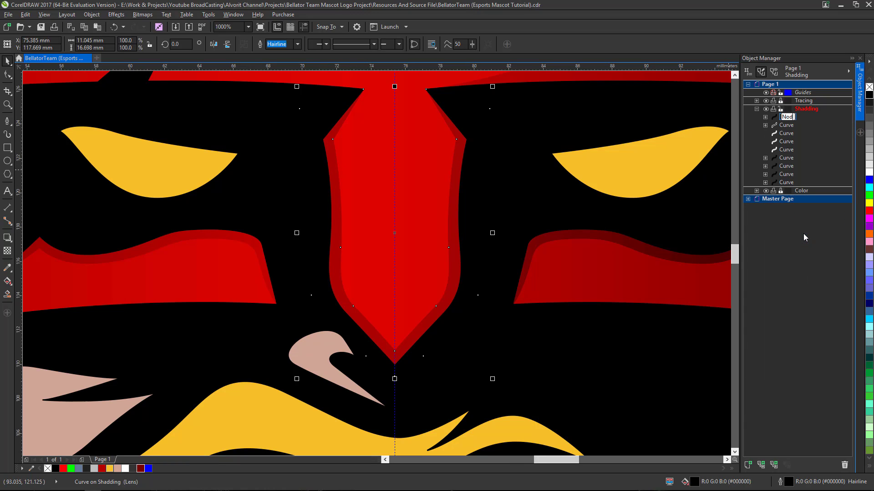
pyautogui.press('Return')
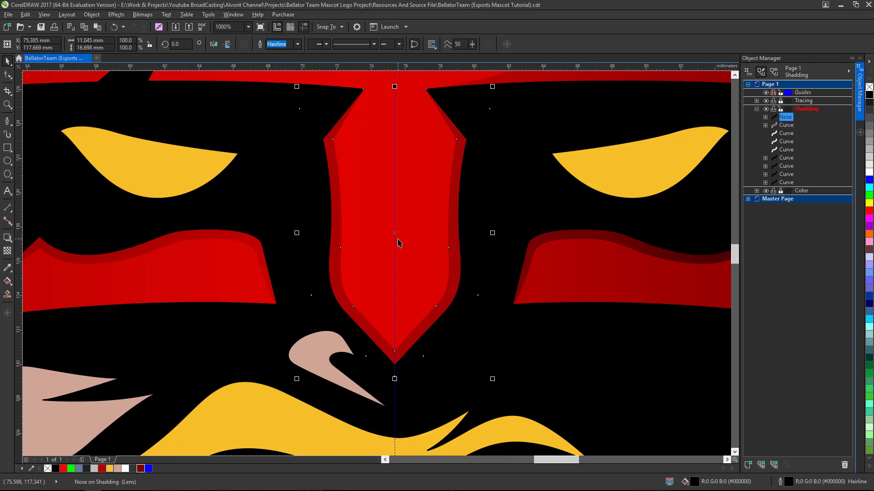
# Step: Deselect the nose shading and examine how it fits with the rest of the face and helmet
pyautogui.scroll(-5, 397, 242)
pyautogui.scroll(3, 391, 253)
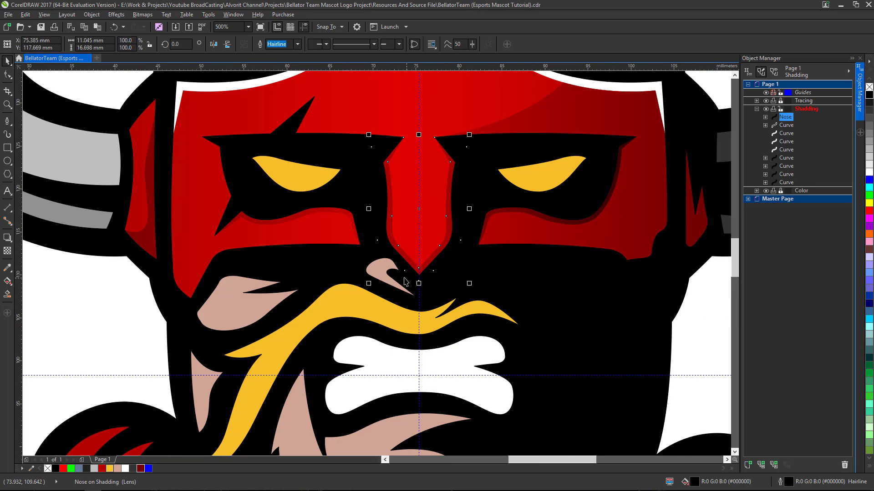
pyautogui.scroll(1, 405, 281)
pyautogui.scroll(-3, 392, 255)
pyautogui.scroll(3, 389, 311)
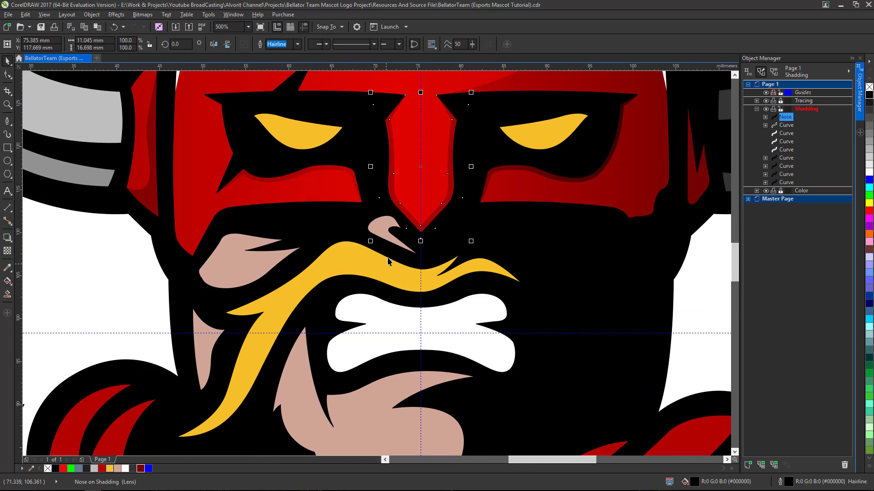
pyautogui.scroll(-3, 455, 273)
pyautogui.click(591, 276)
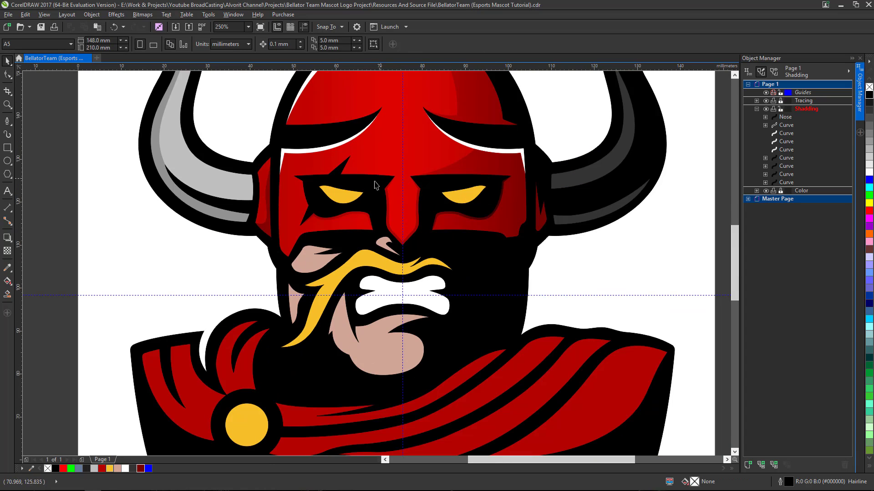
pyautogui.scroll(3, 360, 234)
pyautogui.scroll(-3, 455, 255)
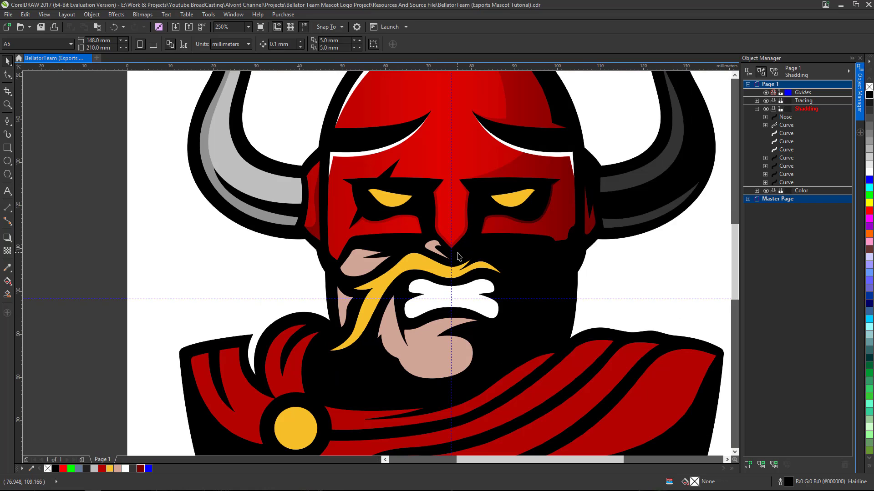
# Step: Start a Pen path above the upper cheek patch on the light-horn side, running down outside it to a node on its lower edge
pyautogui.click(8, 123)
pyautogui.scroll(2, 351, 255)
pyautogui.click(370, 228)
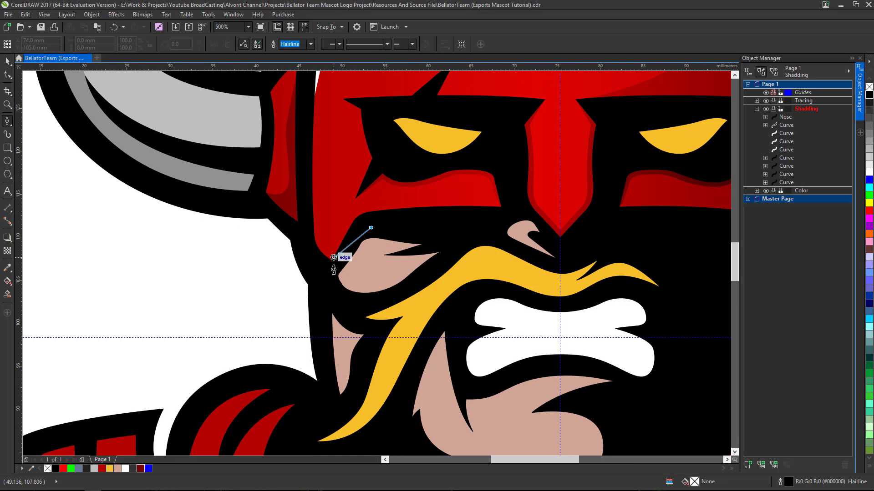
pyautogui.click(324, 280)
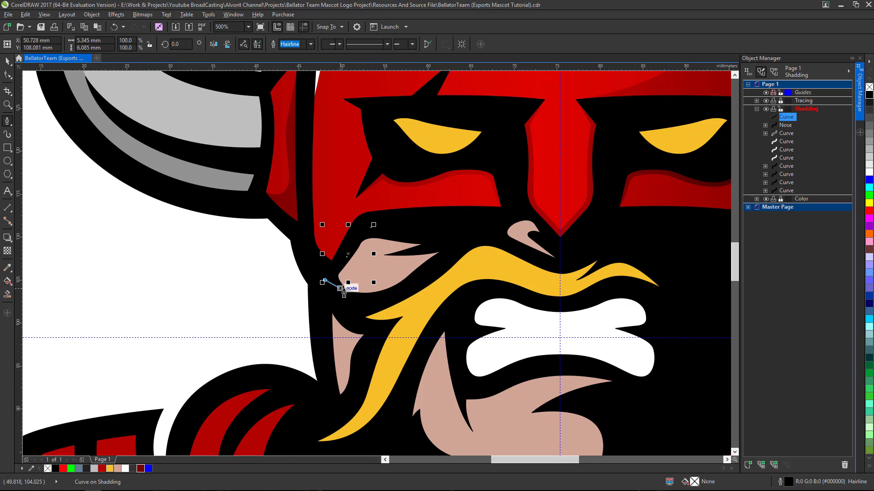
pyautogui.scroll(2, 344, 293)
pyautogui.click(339, 282)
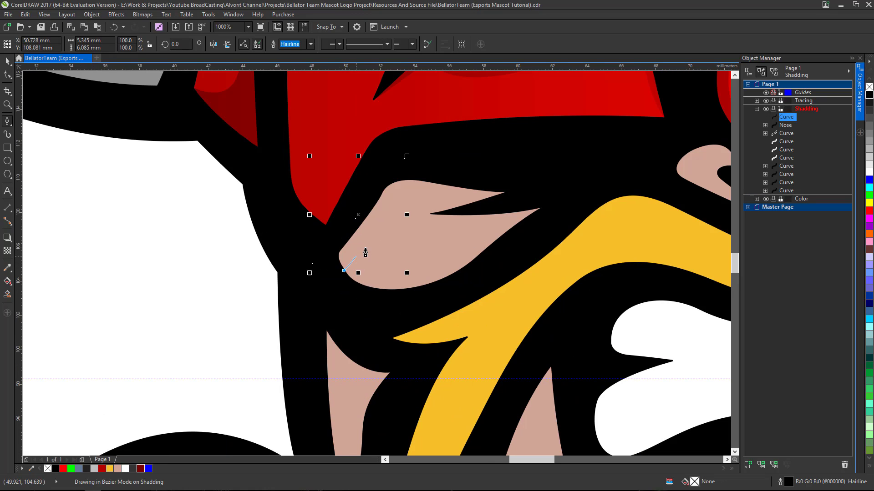
pyautogui.hotkey('ctrl', 'z')
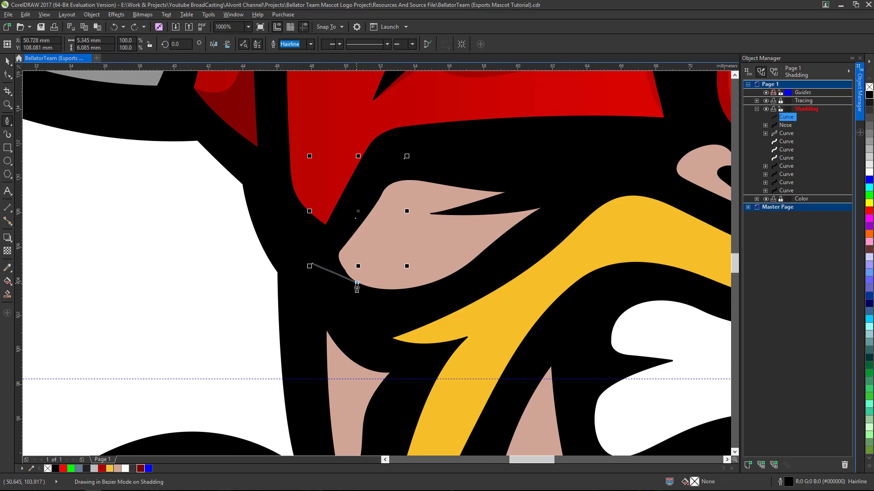
pyautogui.click(357, 283)
# Step: Curve the path up just inside the cheek patch's outer edge and along its top to the pointed tip, closing it through the black outline
pyautogui.moveTo(354, 254); pyautogui.dragTo(366, 240)
pyautogui.click(392, 204)
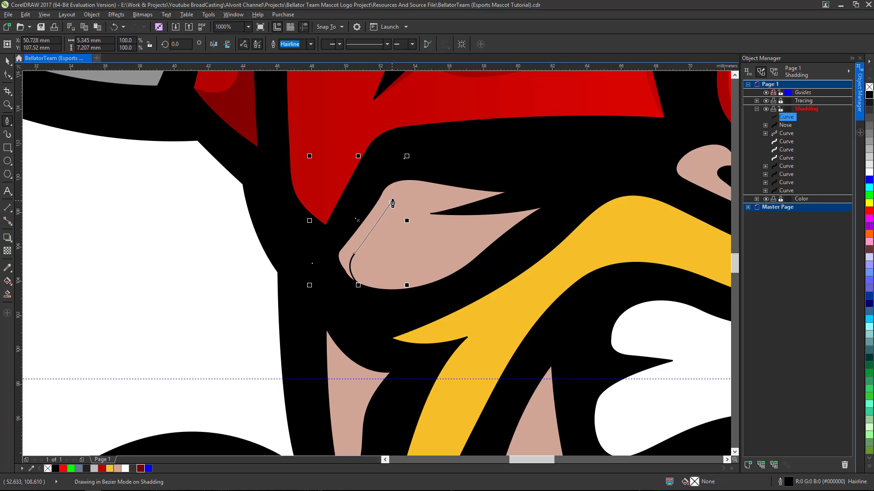
pyautogui.moveTo(397, 193); pyautogui.dragTo(397, 187)
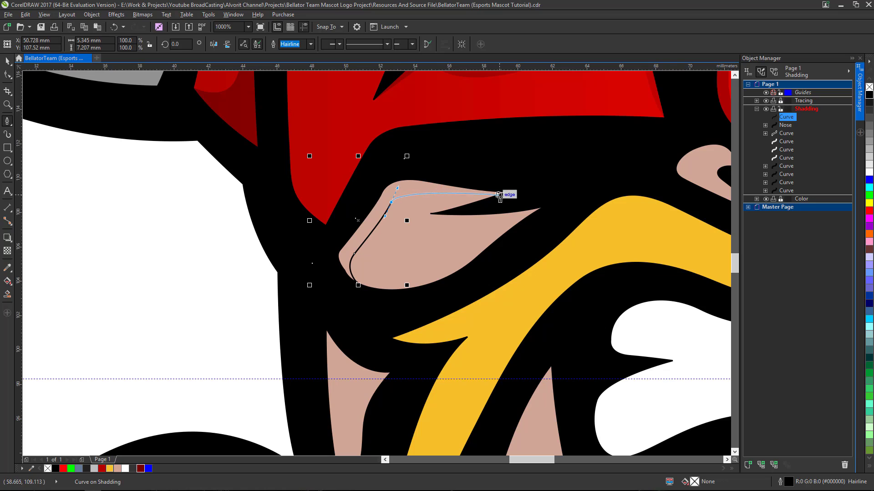
pyautogui.moveTo(509, 191); pyautogui.dragTo(536, 186)
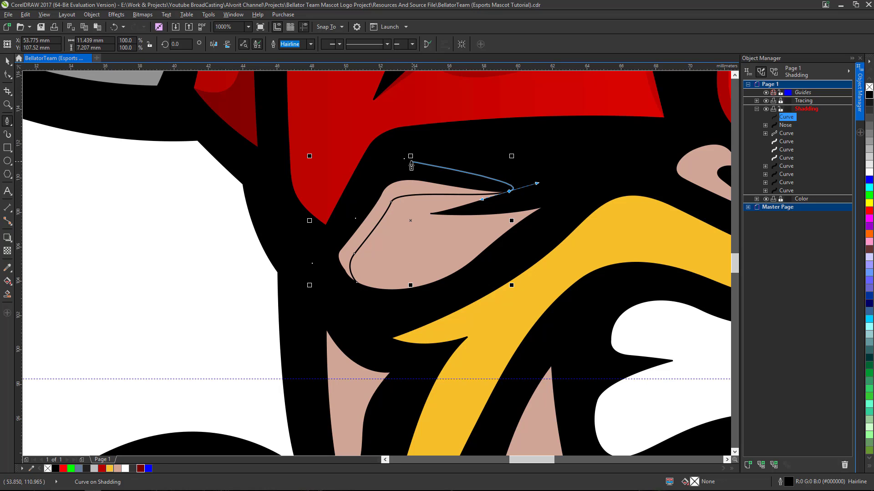
pyautogui.press('Escape')
# Step: Fill the closed cheek-edge shape with white as a highlight
pyautogui.scroll(-5, 285, 225)
pyautogui.scroll(5, 314, 236)
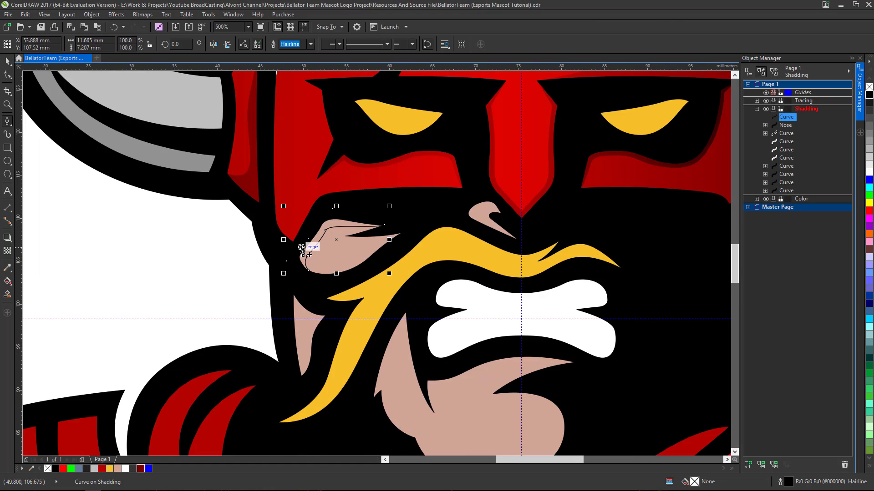
pyautogui.click(869, 177)
pyautogui.scroll(-2, 457, 160)
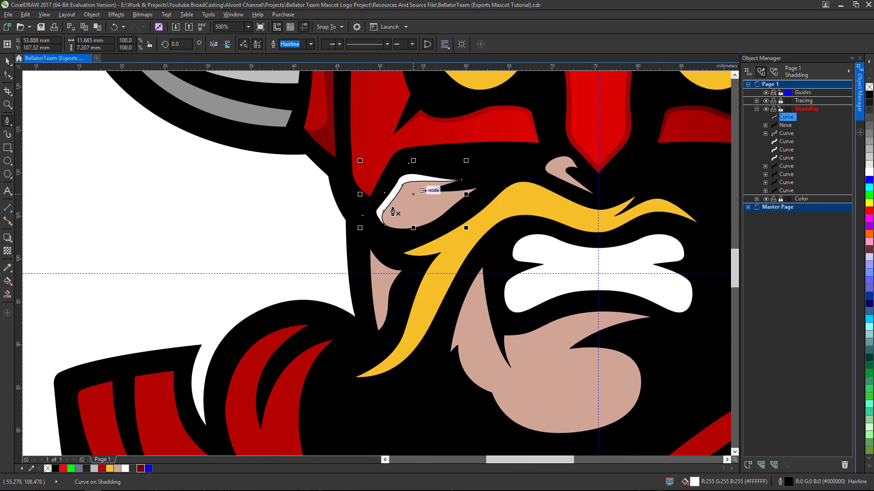
pyautogui.scroll(2, 370, 263)
pyautogui.scroll(-2, 383, 237)
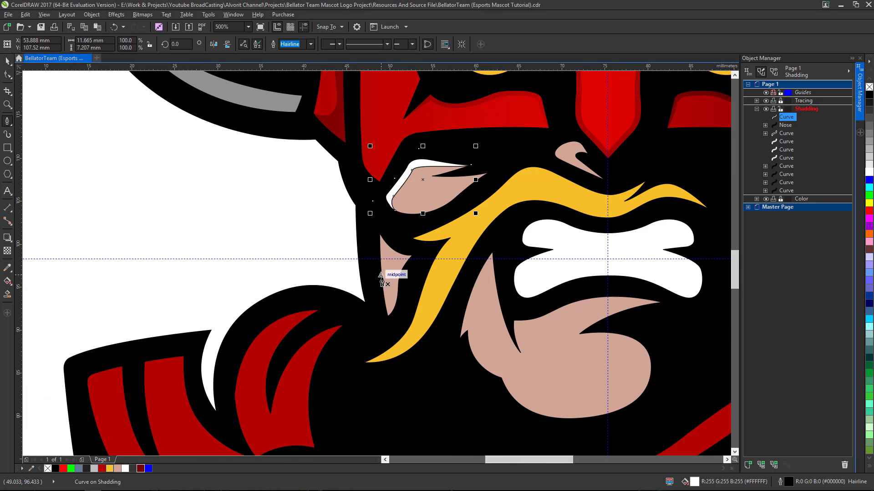
# Step: Draw a closed Pen shape over the outer edge and bottom tip of the narrow lower cheek patch and fill it white
pyautogui.scroll(2, 397, 304)
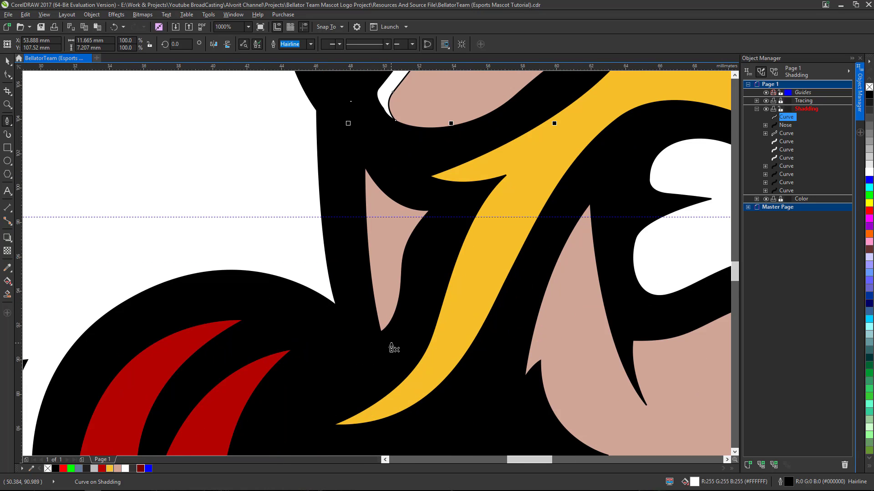
pyautogui.click(394, 322)
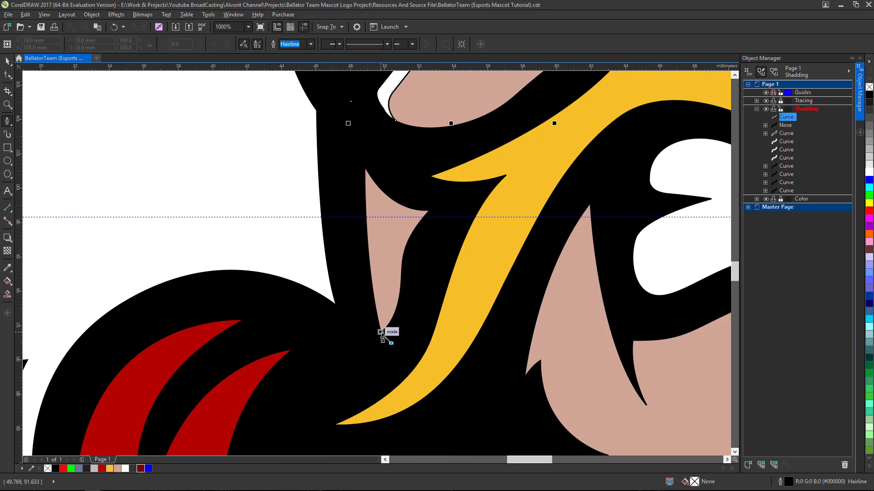
pyautogui.moveTo(412, 284); pyautogui.dragTo(379, 279)
pyautogui.click(400, 290)
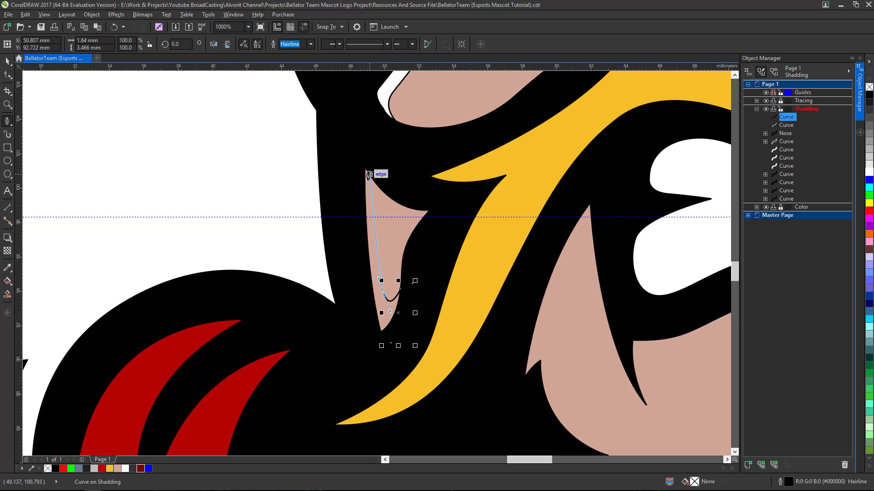
pyautogui.moveTo(365, 169); pyautogui.dragTo(351, 363)
pyautogui.doubleClick(391, 342)
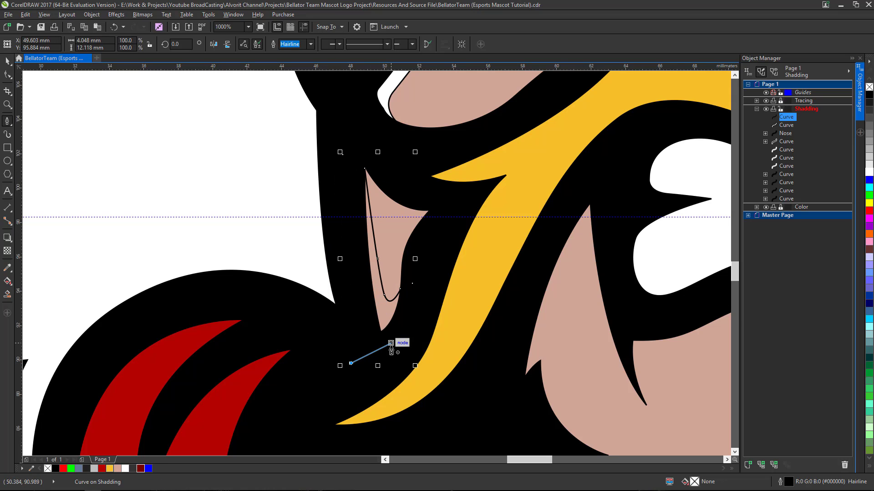
pyautogui.click(869, 169)
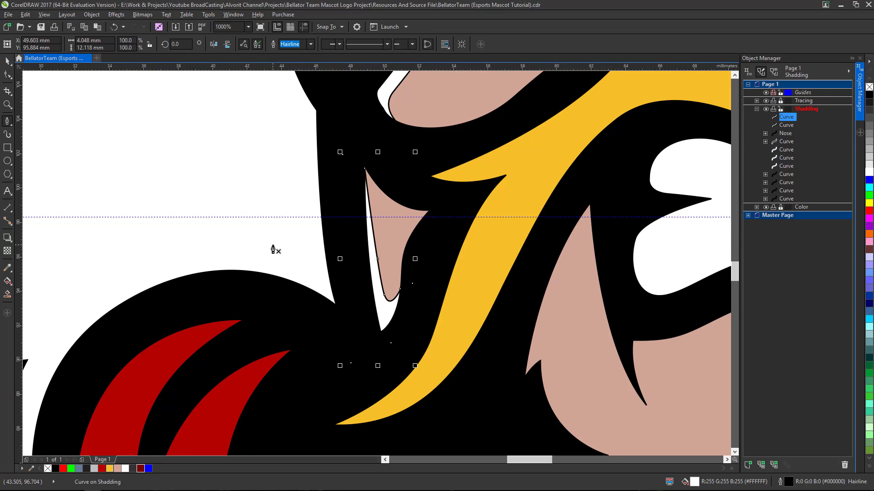
# Step: Start a Pen path at the lower lip's pointed tip, curving along the lip crease and through the chin to its lower edge
pyautogui.scroll(-1, 273, 248)
pyautogui.scroll(-1, 423, 227)
pyautogui.scroll(1, 448, 273)
pyautogui.scroll(-1, 308, 244)
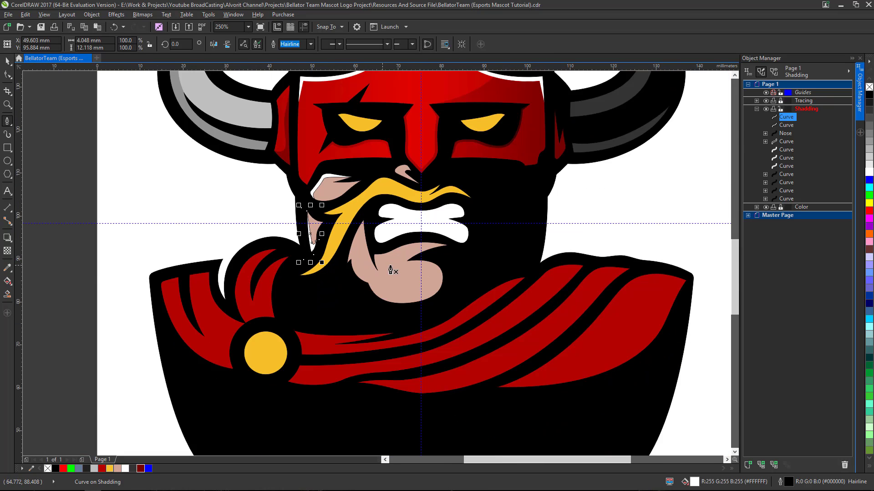
pyautogui.scroll(1, 390, 269)
pyautogui.click(527, 231)
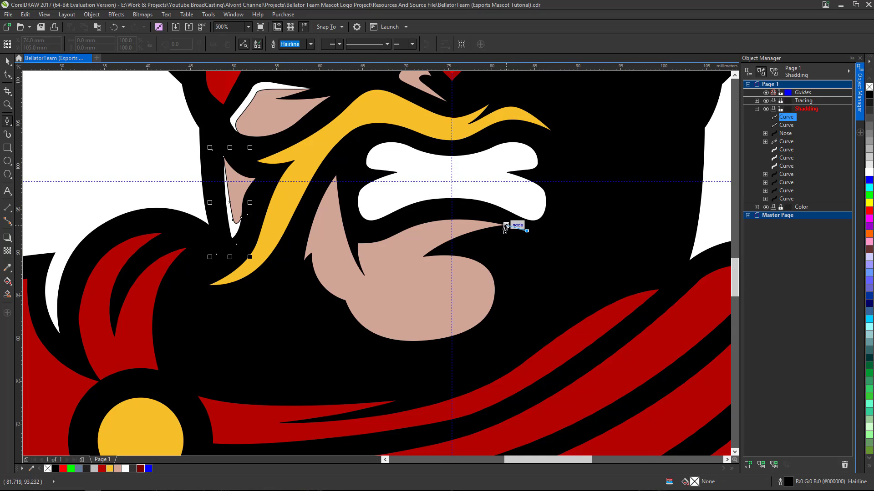
pyautogui.click(505, 226)
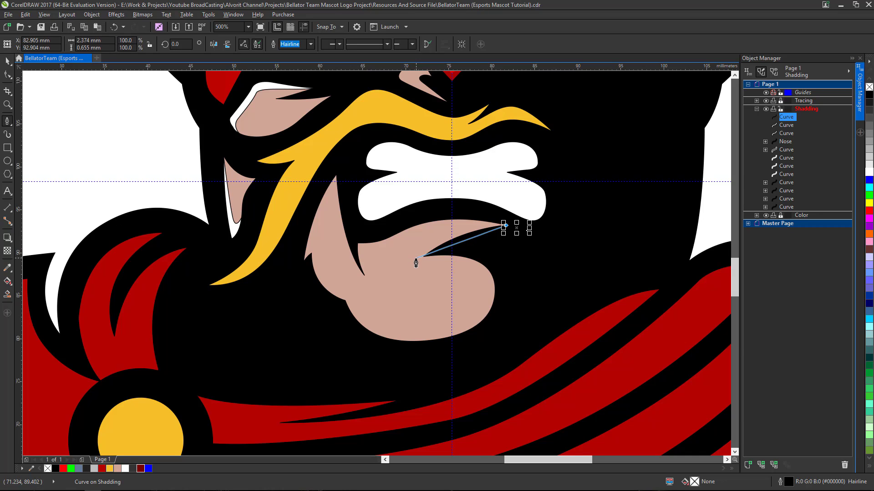
pyautogui.moveTo(414, 258); pyautogui.dragTo(391, 294)
pyautogui.click(414, 261)
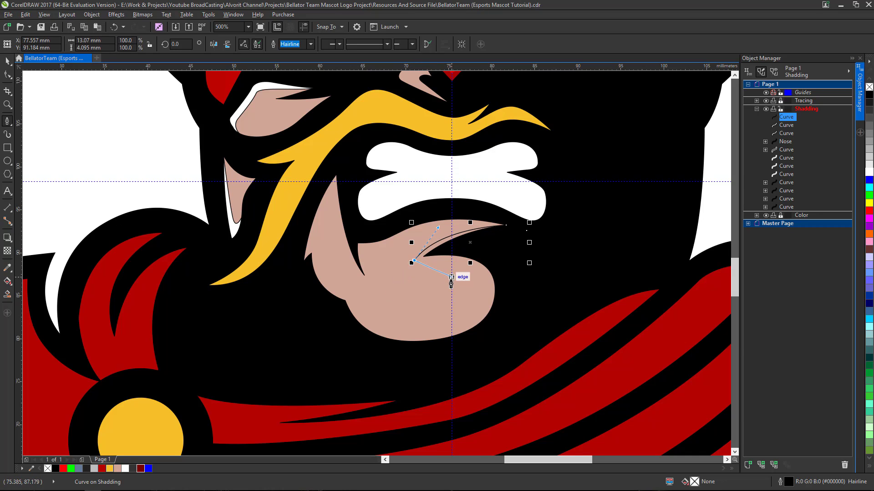
pyautogui.moveTo(454, 299); pyautogui.dragTo(455, 328)
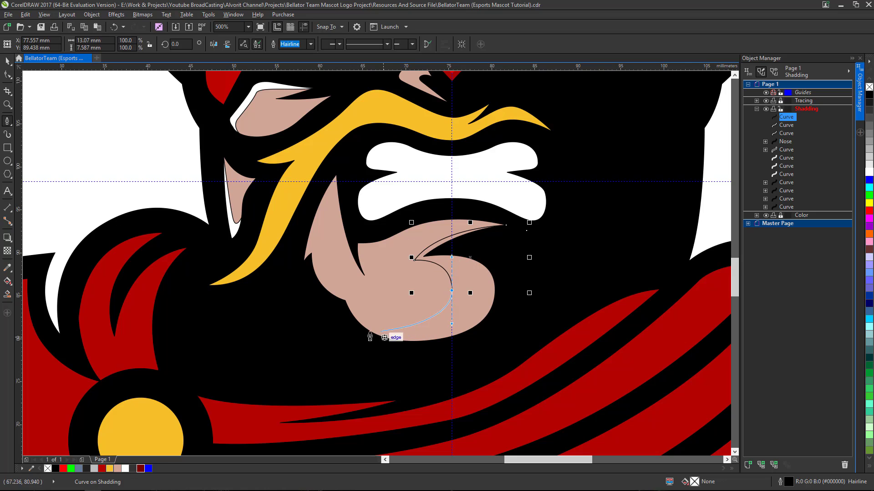
pyautogui.moveTo(370, 332); pyautogui.dragTo(340, 326)
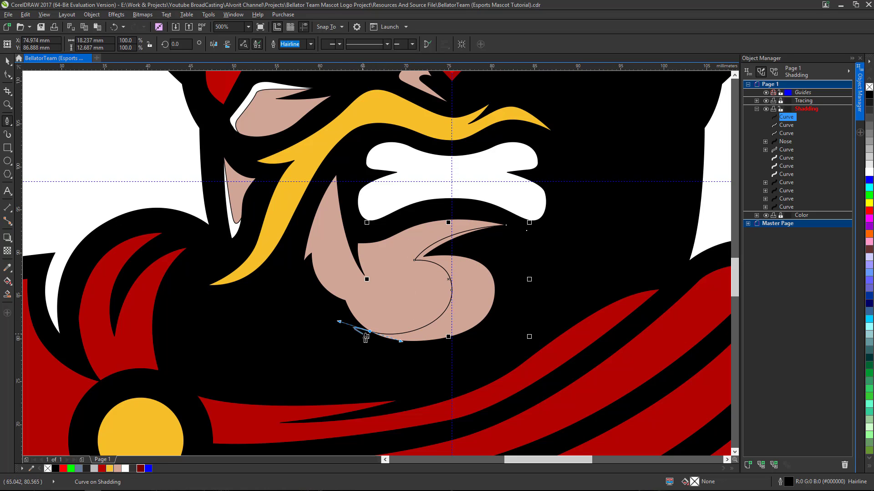
# Step: Close the chin path through the black area below and beside the chin, and fill the shape with white
pyautogui.click(417, 365)
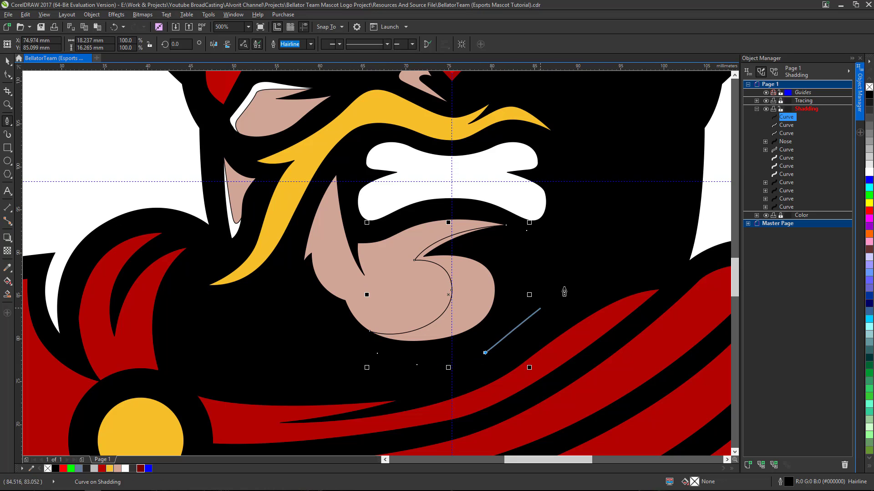
pyautogui.click(566, 267)
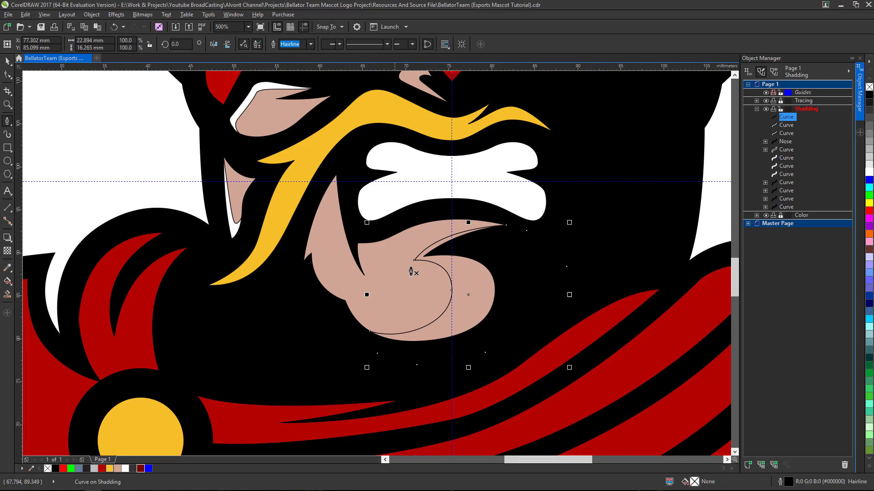
pyautogui.scroll(-2, 411, 271)
pyautogui.click(870, 173)
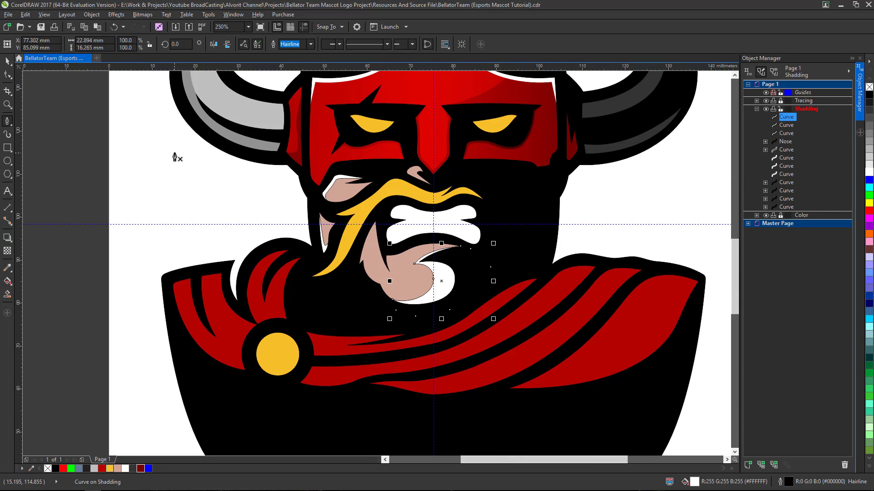
# Step: Weld the two cheek shapes and the chin shape into one curve and fill it with black
pyautogui.press('space')
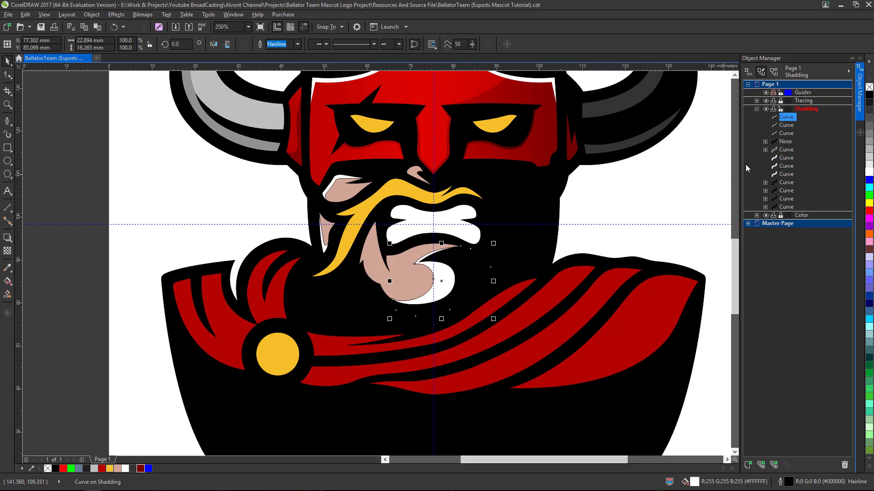
pyautogui.keyDown('shift'); pyautogui.click(785, 134); pyautogui.keyUp('shift')
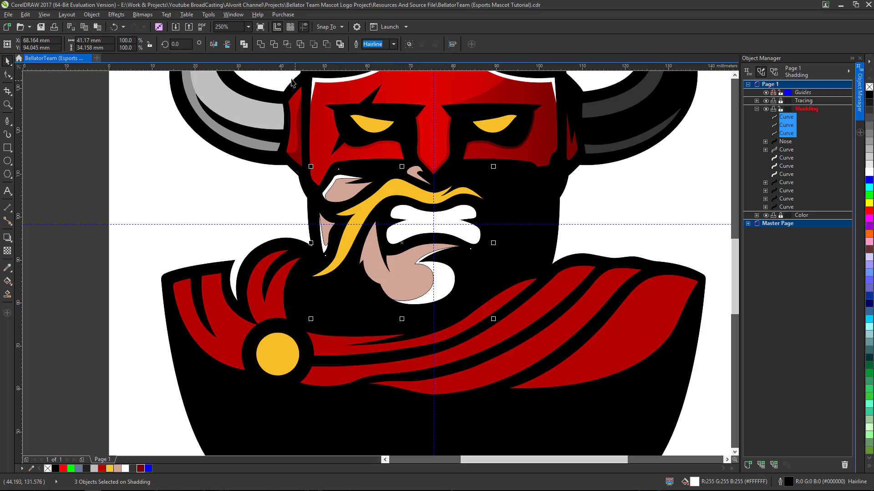
pyautogui.click(261, 44)
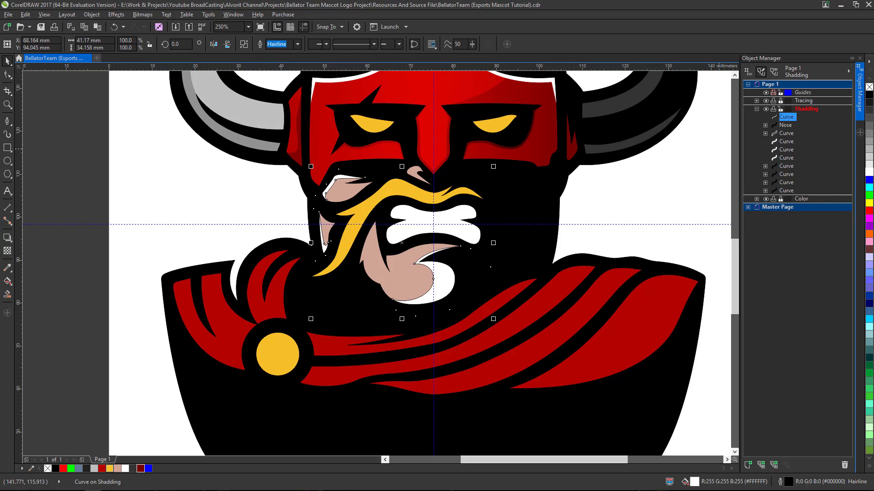
pyautogui.click(870, 95)
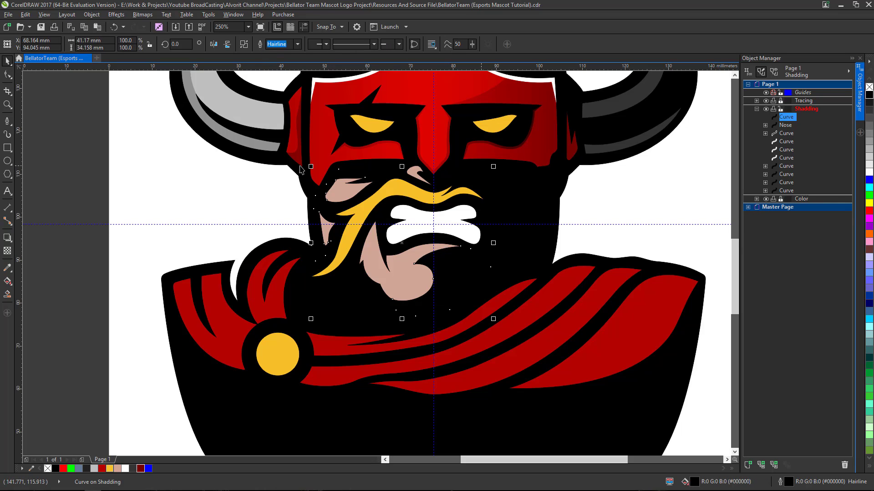
# Step: Copy the Overlay transparency from the helmet's side shading to the welded face shading and set its level to 68
pyautogui.click(8, 250)
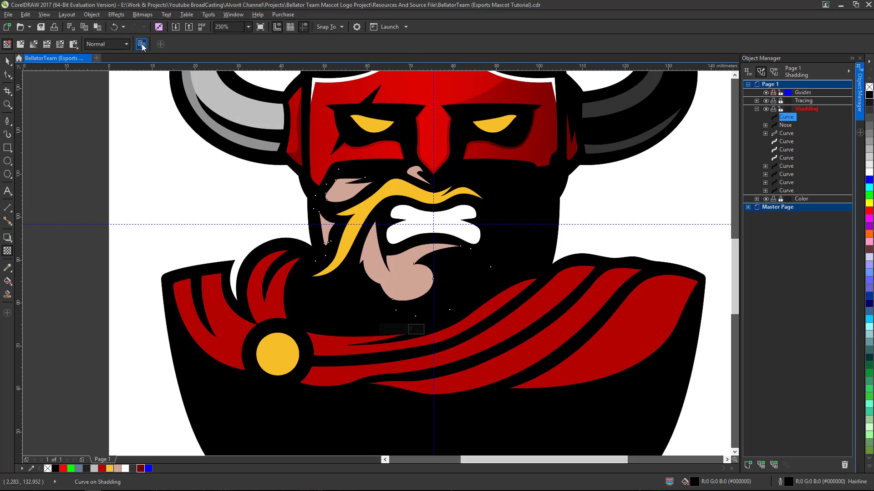
pyautogui.click(293, 155)
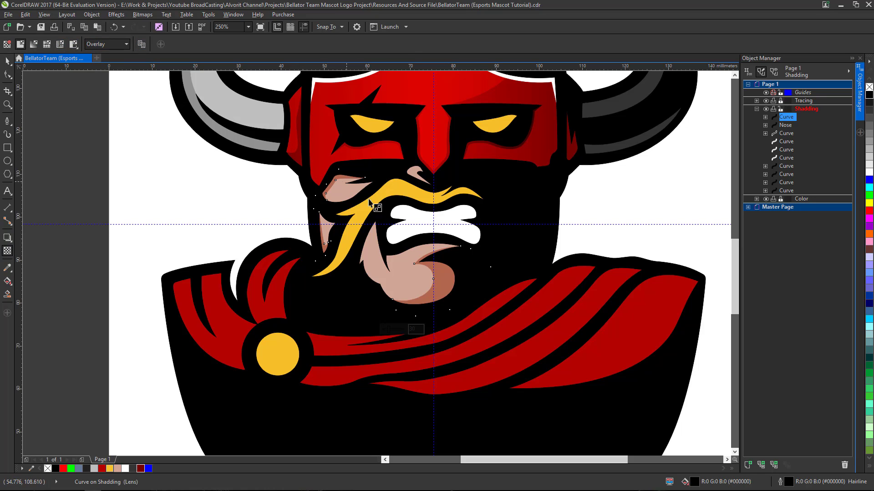
pyautogui.moveTo(394, 329); pyautogui.dragTo(397, 331)
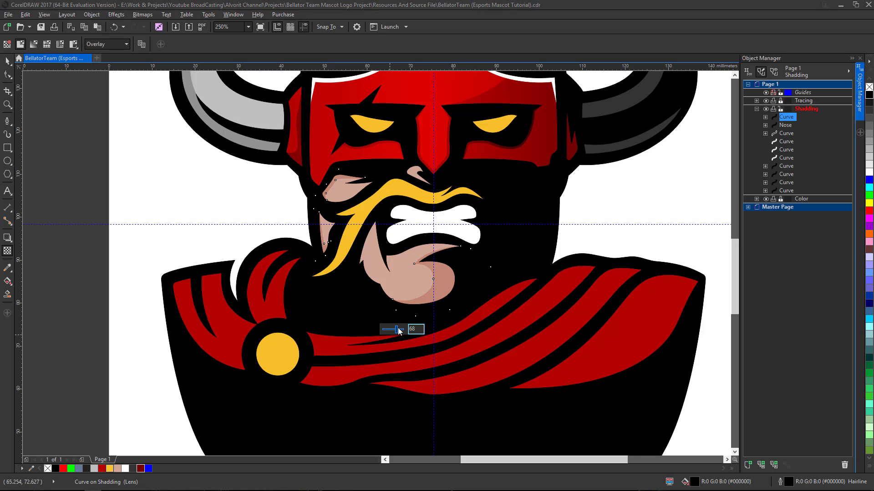
pyautogui.scroll(2, 367, 216)
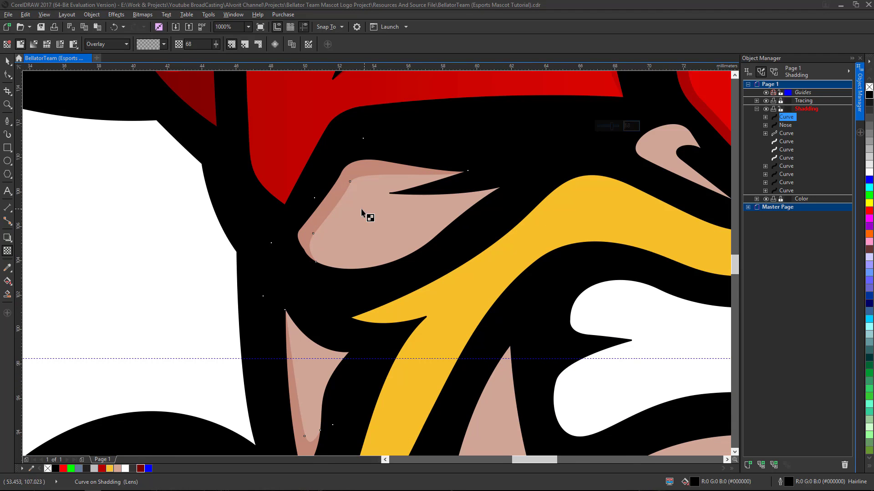
pyautogui.scroll(-4, 391, 266)
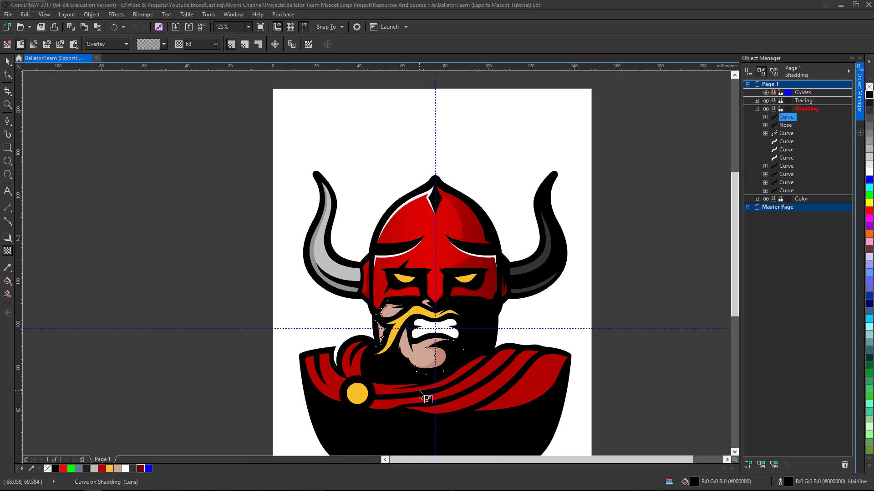
# Step: Fine-tune the face shading's transparency level, trying 73 and settling on 75
pyautogui.scroll(4, 427, 378)
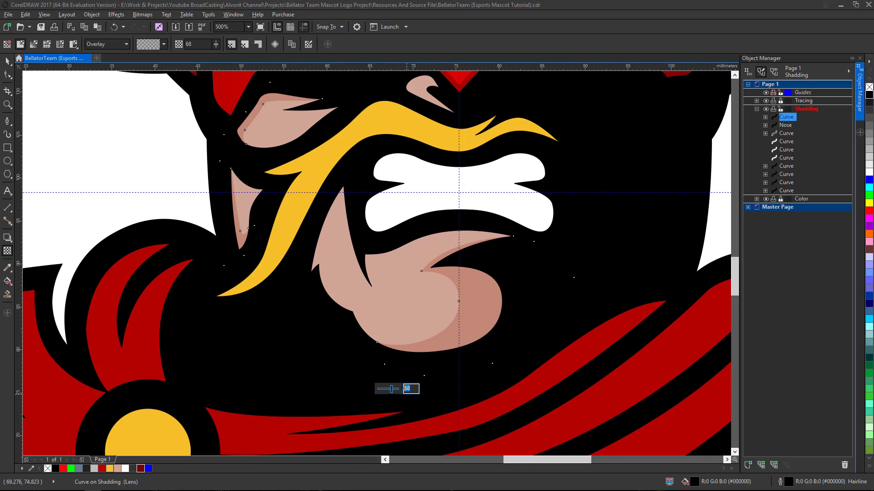
pyautogui.write('3')
pyautogui.press('Return')
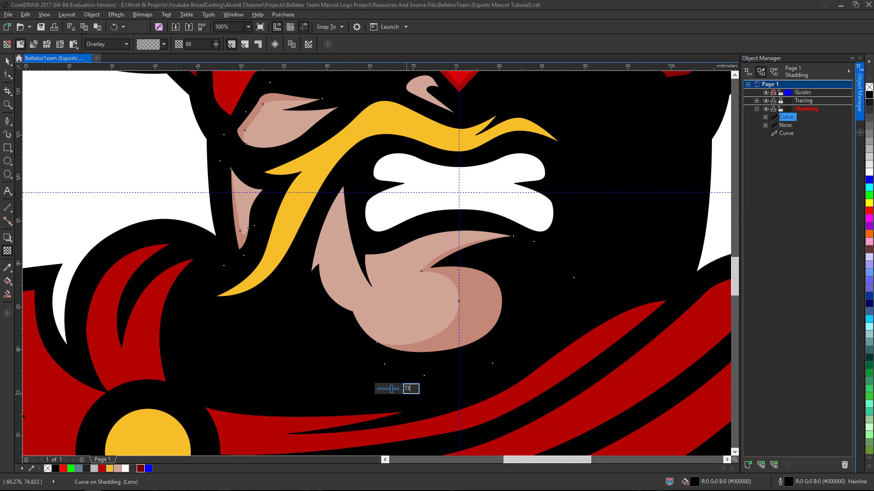
pyautogui.scroll(-2, 400, 310)
pyautogui.scroll(2, 407, 309)
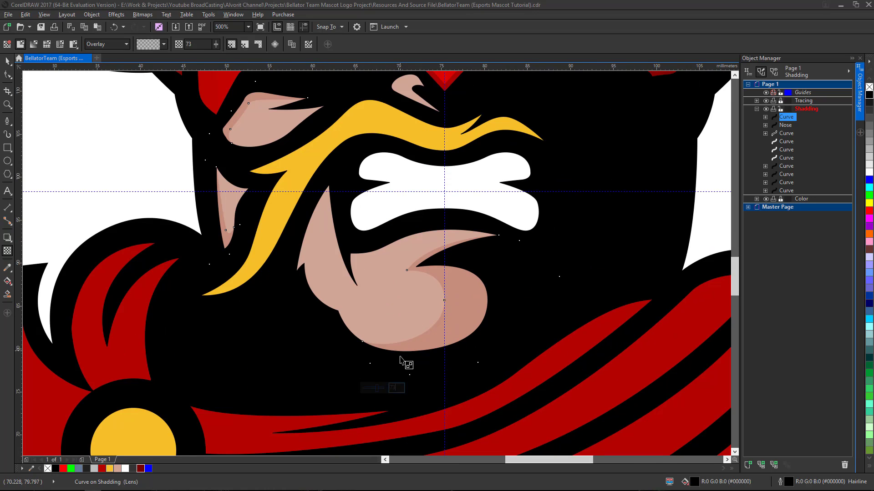
pyautogui.write('5')
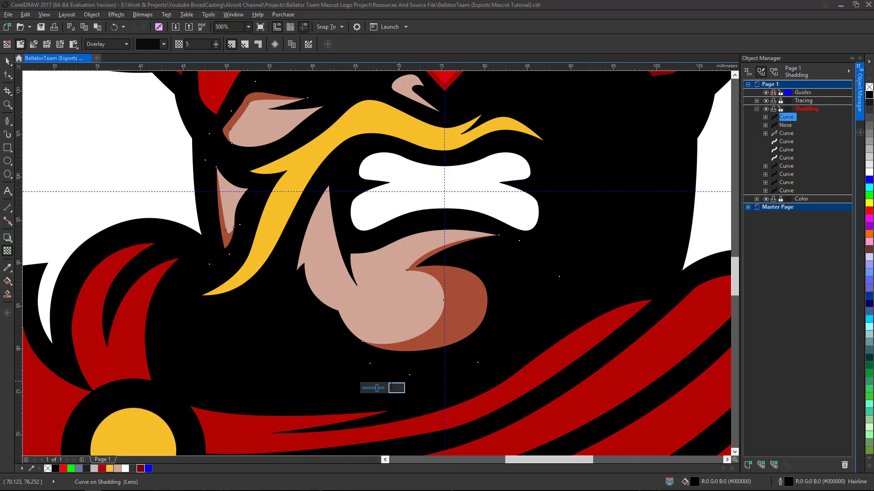
pyautogui.write('7')
pyautogui.press('Return')
pyautogui.scroll(-2, 412, 301)
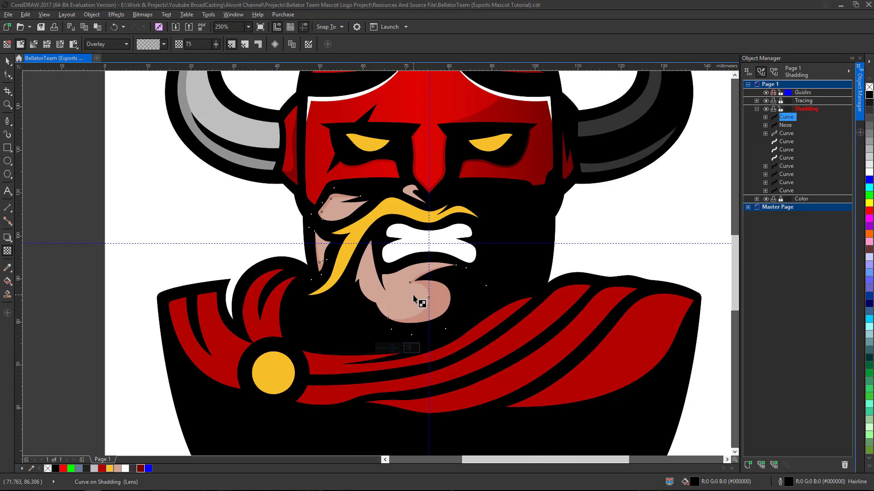
pyautogui.scroll(2, 342, 191)
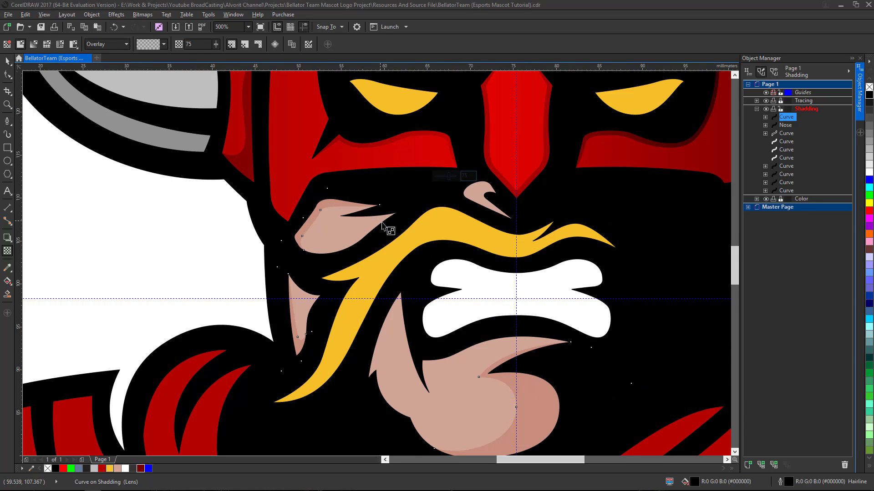
pyautogui.scroll(-2, 349, 219)
# Step: Start a Pen path in the black area below the moustache's lower end and anchor it at that end's pointed tip
pyautogui.click(6, 118)
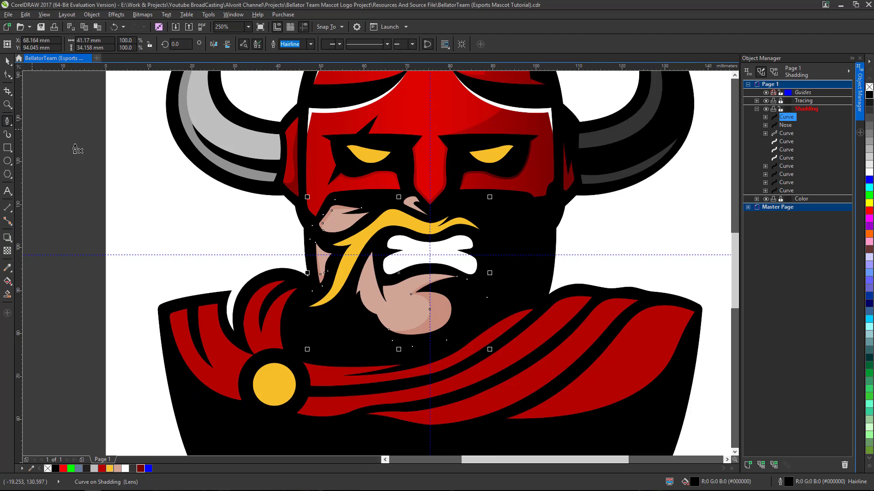
pyautogui.scroll(2, 357, 282)
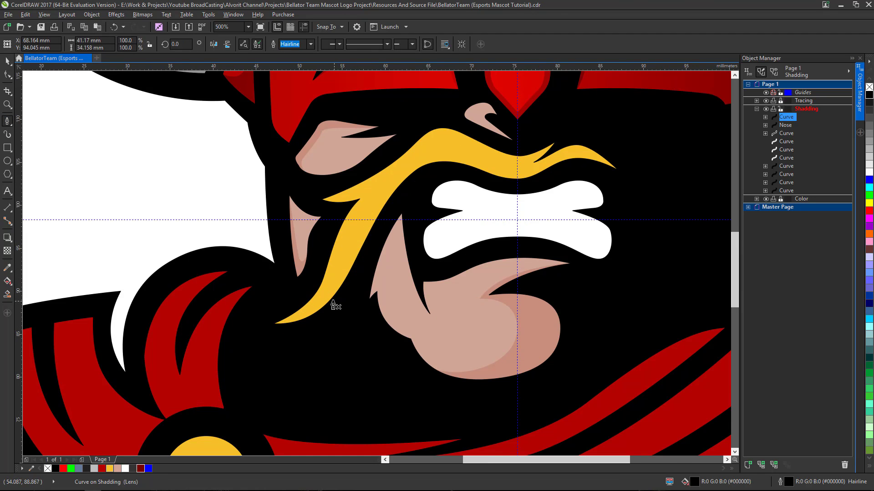
pyautogui.scroll(-2, 339, 303)
pyautogui.scroll(2, 346, 278)
pyautogui.click(274, 371)
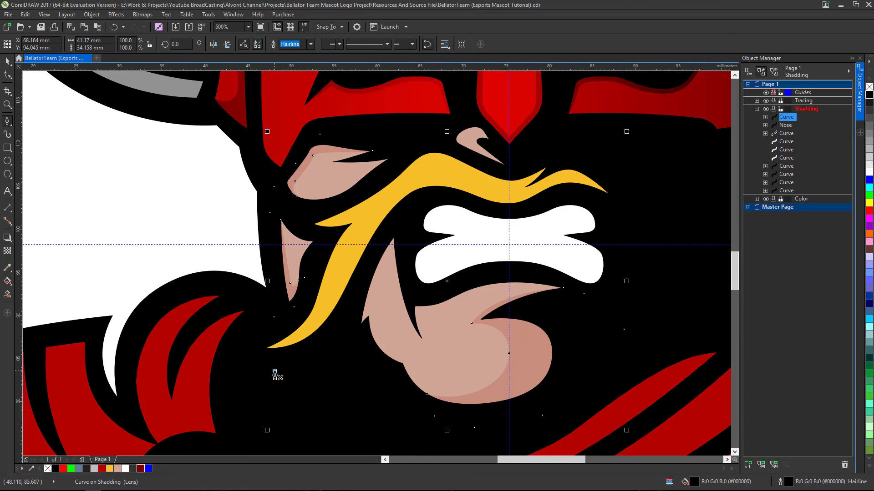
pyautogui.scroll(2, 267, 351)
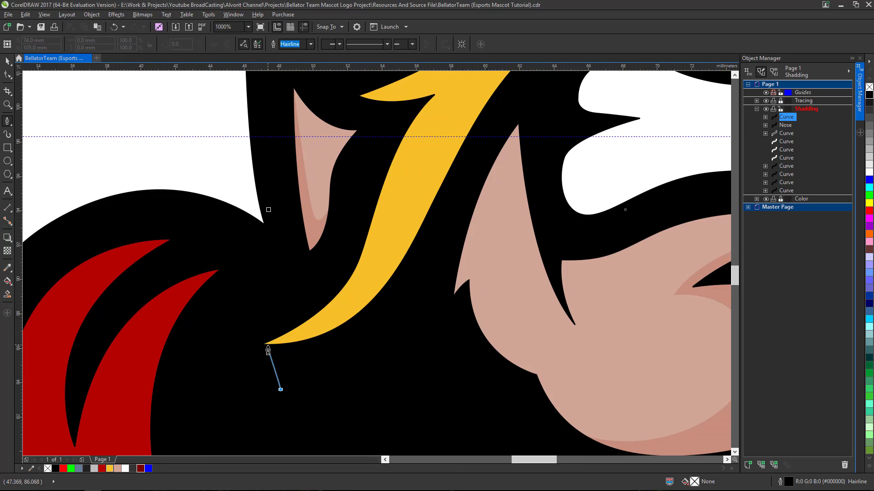
pyautogui.click(264, 347)
pyautogui.doubleClick(264, 347)
pyautogui.scroll(-3, 264, 347)
pyautogui.scroll(1, 302, 325)
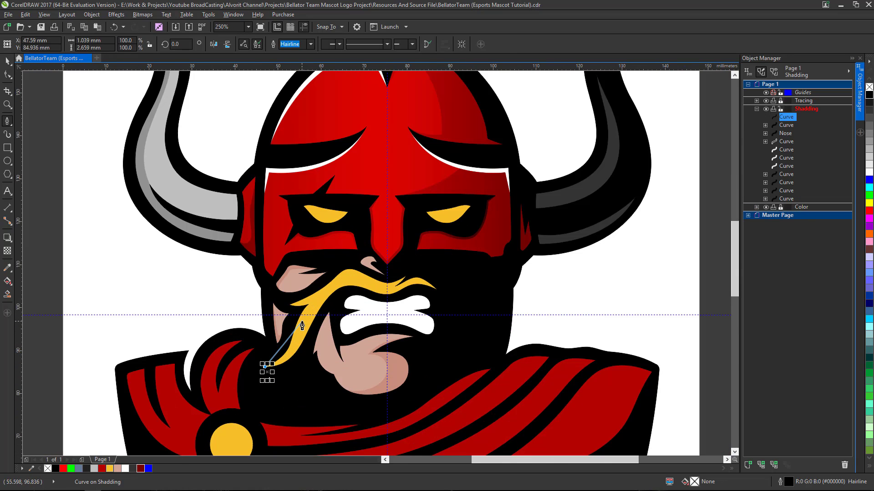
# Step: Continue the path with smooth curves up the middle of the hanging moustache strand to the crest beside the nose
pyautogui.moveTo(304, 327); pyautogui.dragTo(315, 284)
pyautogui.scroll(2, 364, 281)
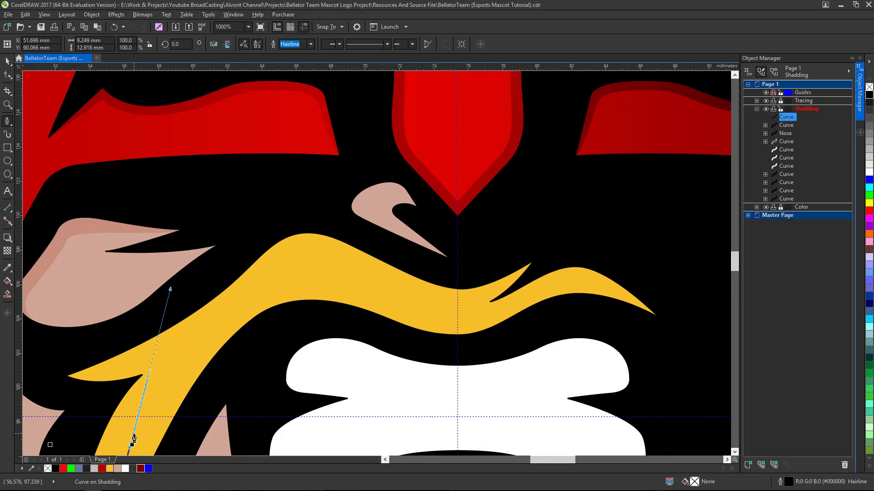
pyautogui.moveTo(134, 439); pyautogui.dragTo(132, 448)
pyautogui.scroll(-1, 271, 250)
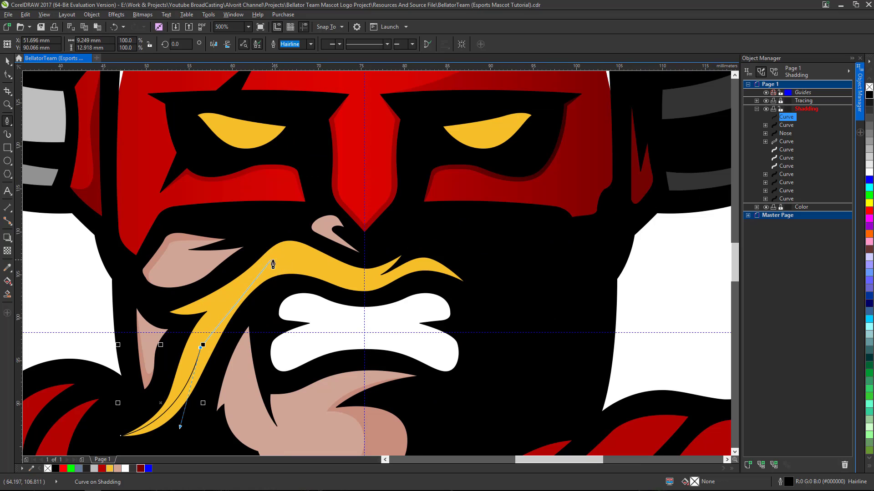
pyautogui.moveTo(285, 263); pyautogui.dragTo(342, 263)
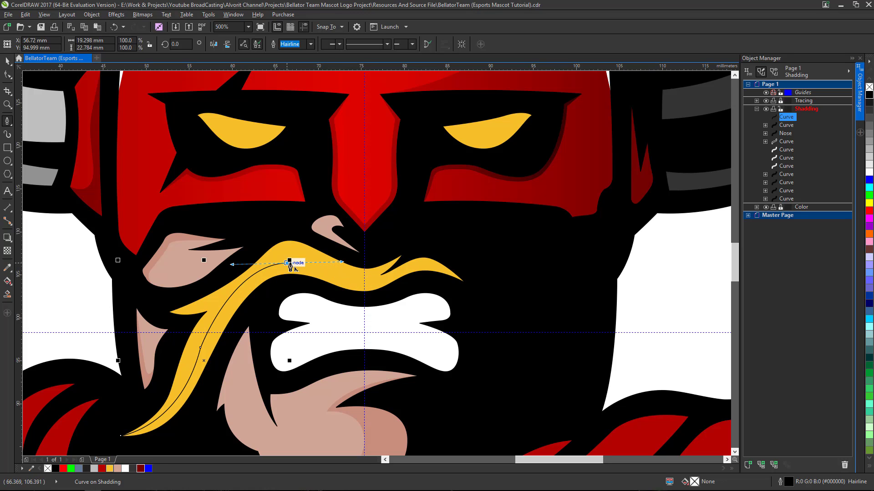
# Step: Curve the path through the middle of the moustache above the teeth and end it at the far pointed tip
pyautogui.scroll(2, 360, 283)
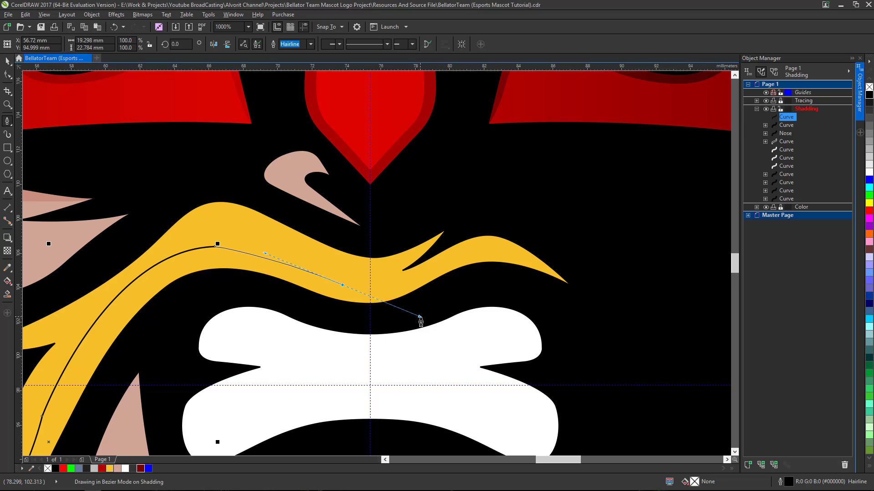
pyautogui.moveTo(440, 320); pyautogui.dragTo(439, 320)
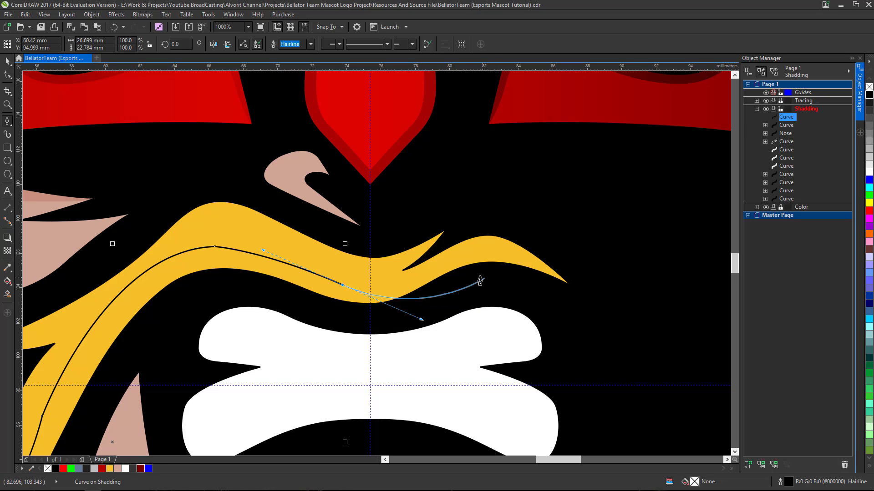
pyautogui.click(343, 286)
pyautogui.moveTo(435, 271); pyautogui.dragTo(488, 237)
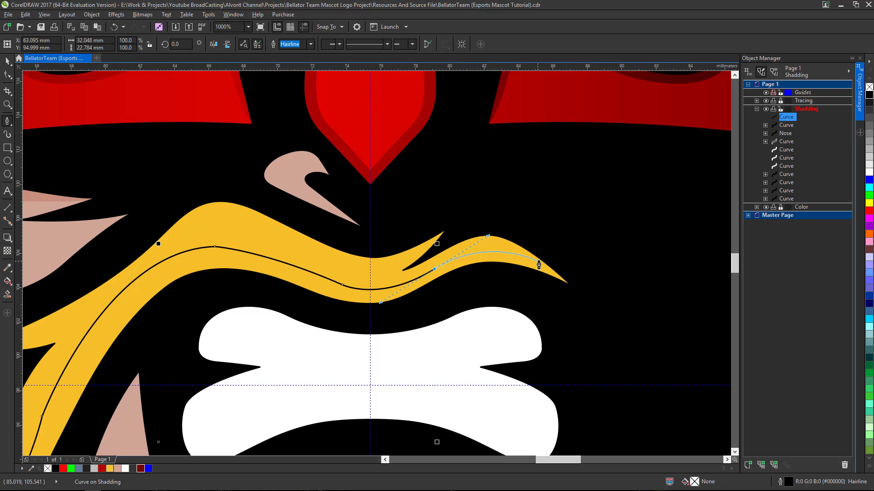
pyautogui.doubleClick(568, 282)
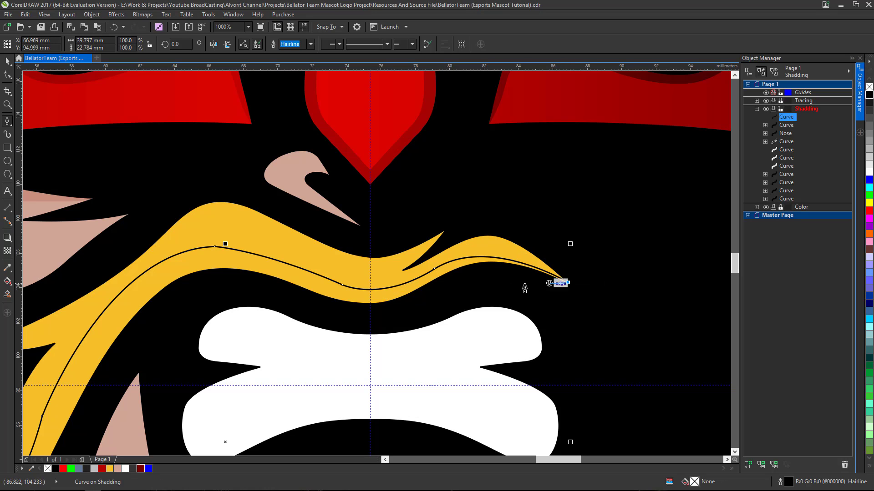
# Step: Close the moustache shading path, about 40 mm wide, by returning through the black area beneath the moustache to its start point
pyautogui.click(433, 301)
pyautogui.click(291, 309)
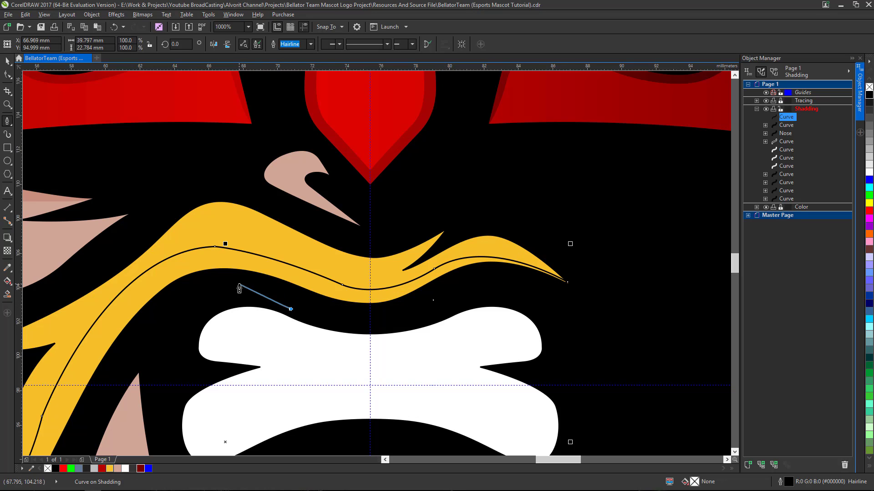
pyautogui.scroll(-3, 209, 302)
pyautogui.scroll(1, 185, 328)
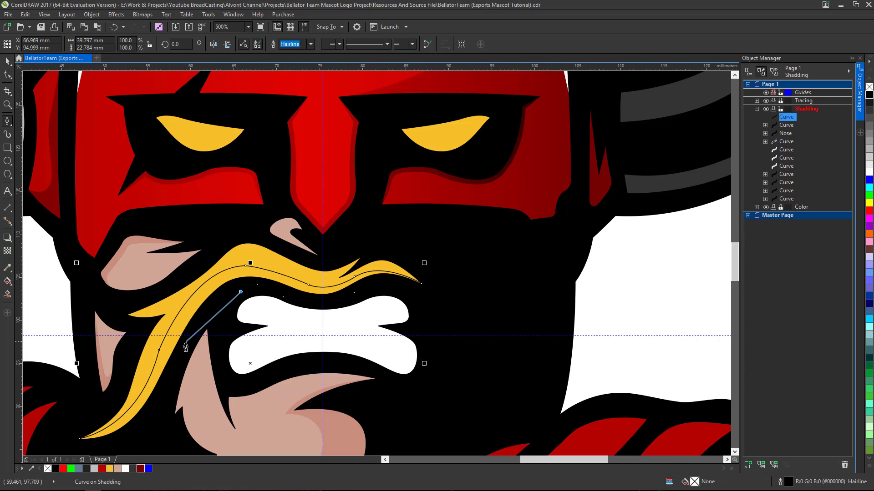
pyautogui.scroll(-1, 148, 428)
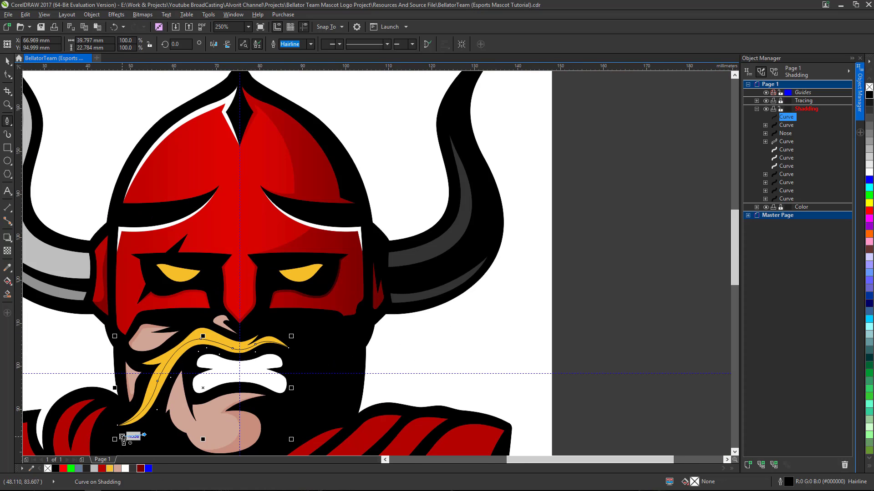
pyautogui.doubleClick(144, 435)
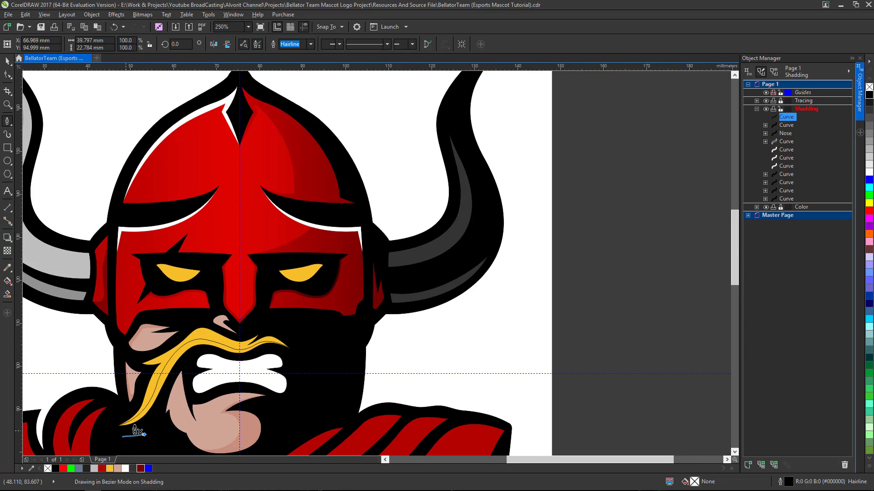
# Step: Fill the moustache shading with black and give it an Overlay transparency with level 30
pyautogui.click(870, 95)
pyautogui.click(7, 251)
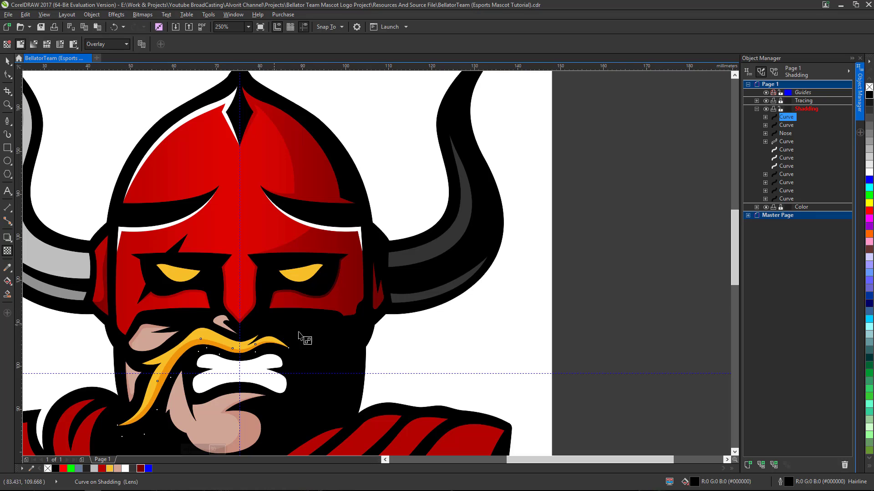
pyautogui.scroll(-3, 319, 339)
pyautogui.click(267, 404)
pyautogui.scroll(3, 236, 386)
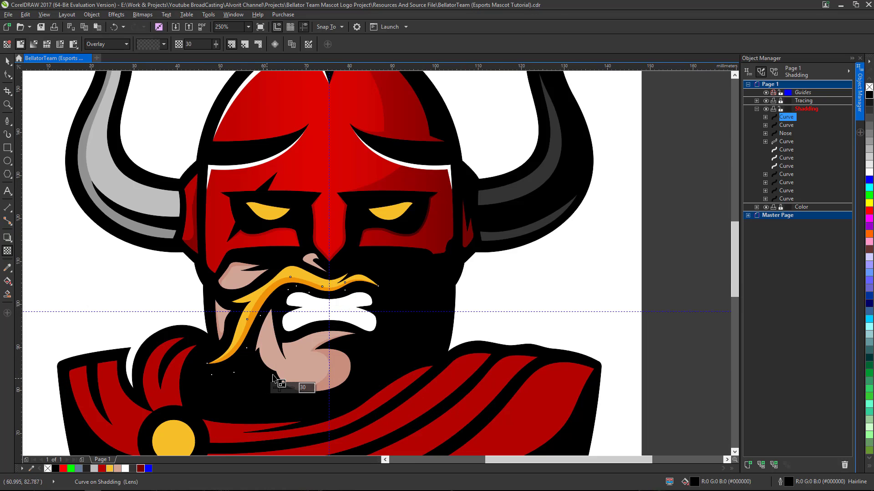
# Step: Set the moustache shading's transparency level to 55, deselect it and check the whole mascot
pyautogui.moveTo(285, 388); pyautogui.dragTo(285, 388)
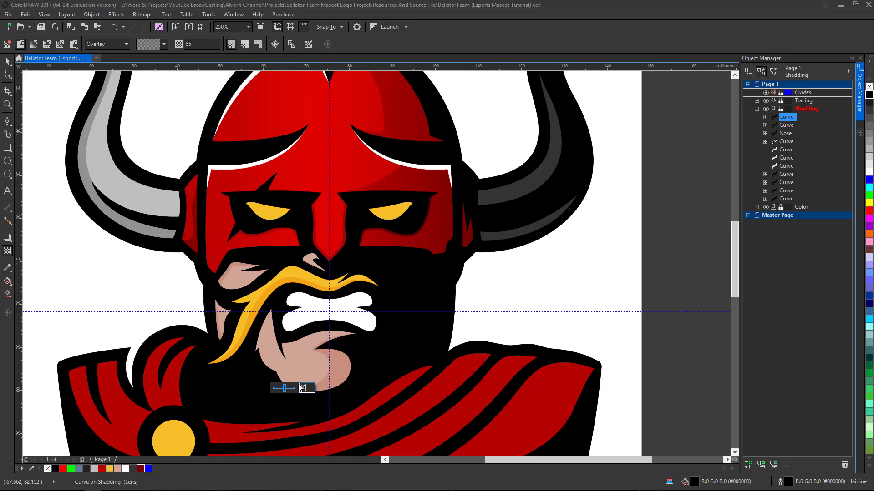
pyautogui.press('Return')
pyautogui.doubleClick(303, 388)
pyautogui.press('Return')
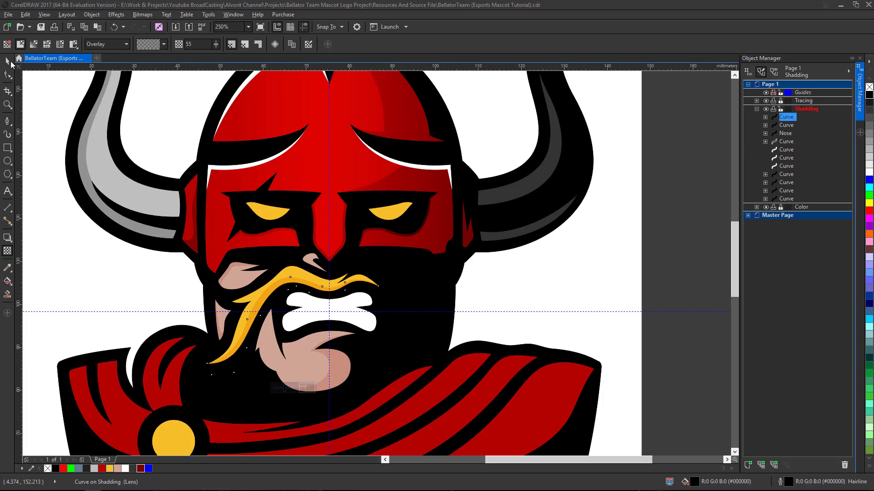
pyautogui.click(7, 60)
pyautogui.scroll(-2, 390, 264)
pyautogui.scroll(2, 350, 346)
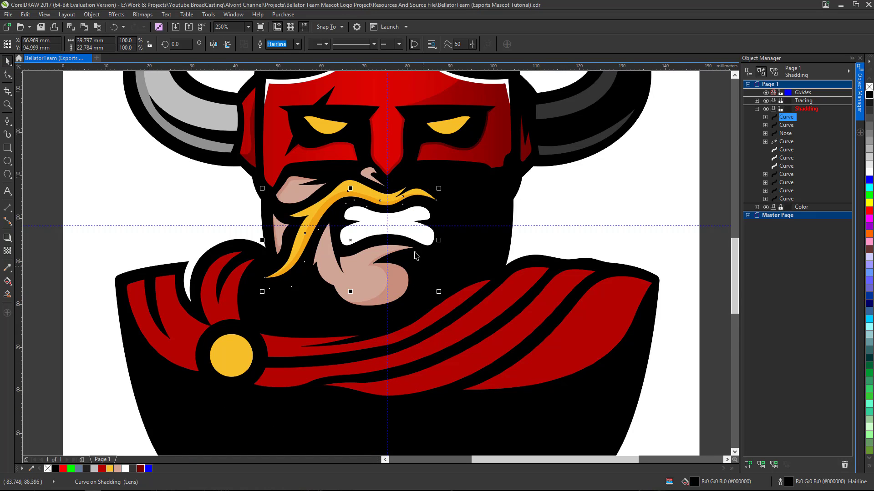
pyautogui.scroll(-2, 526, 278)
pyautogui.click(605, 303)
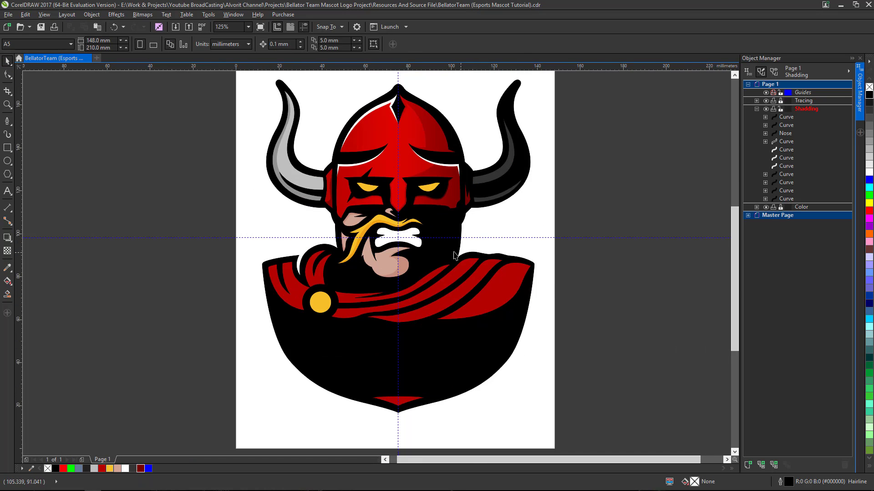
# Step: Draw a closed Pen shape about 23 mm wide and 7 mm high, curving across the lower teeth and returning through the black below
pyautogui.scroll(4, 396, 247)
pyautogui.click(5, 121)
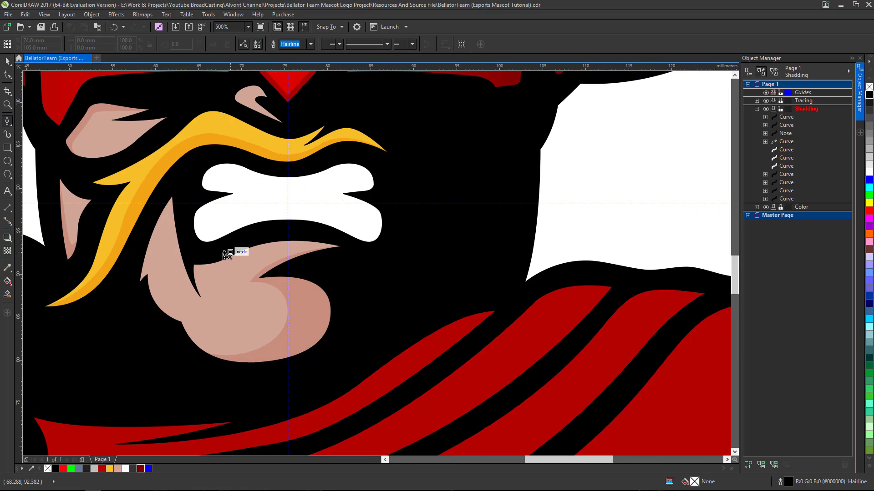
pyautogui.click(206, 250)
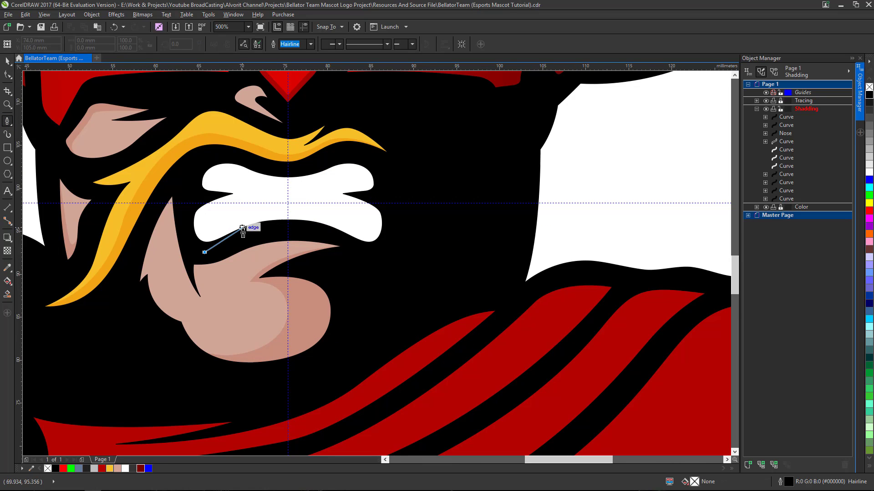
pyautogui.click(219, 239)
pyautogui.moveTo(314, 214)
pyautogui.mouseDown()
pyautogui.moveTo(391, 223)
pyautogui.moveTo(385, 229)
pyautogui.mouseUp()
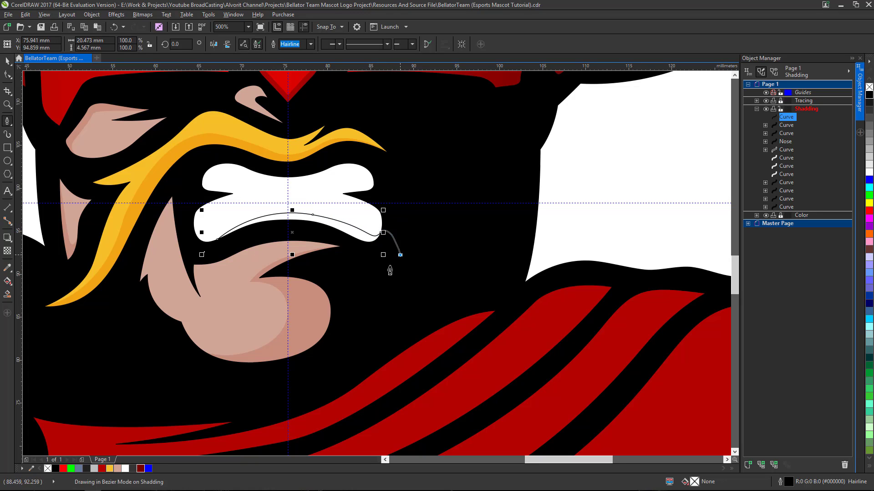
pyautogui.click(369, 270)
pyautogui.click(316, 232)
pyautogui.click(255, 236)
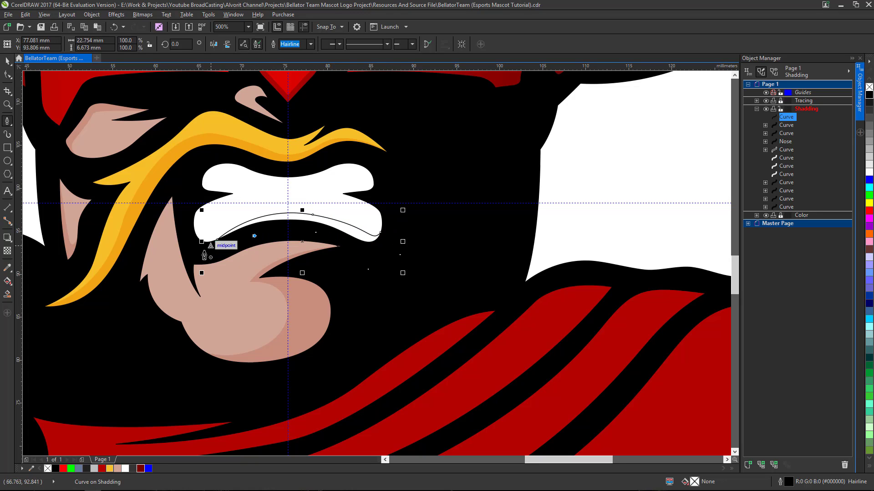
pyautogui.doubleClick(203, 252)
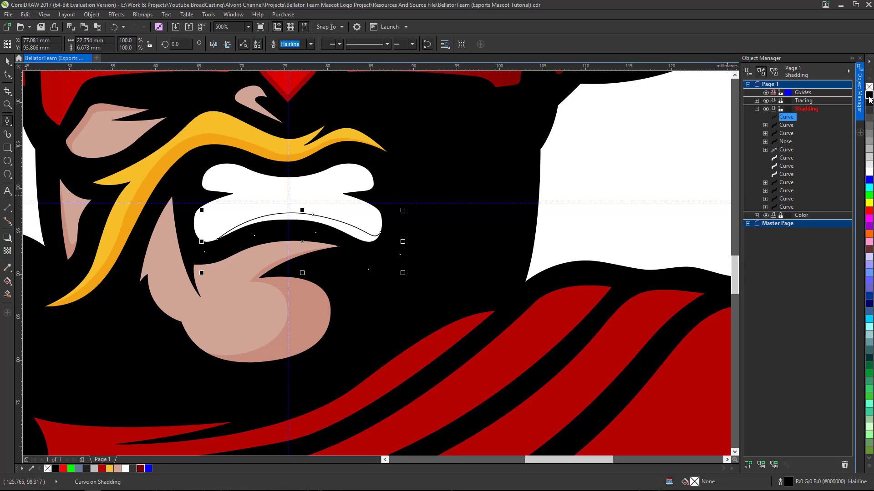
# Step: Fill the teeth shading with black and apply a uniform transparency in Normal mode at level 77
pyautogui.scroll(-2, 376, 257)
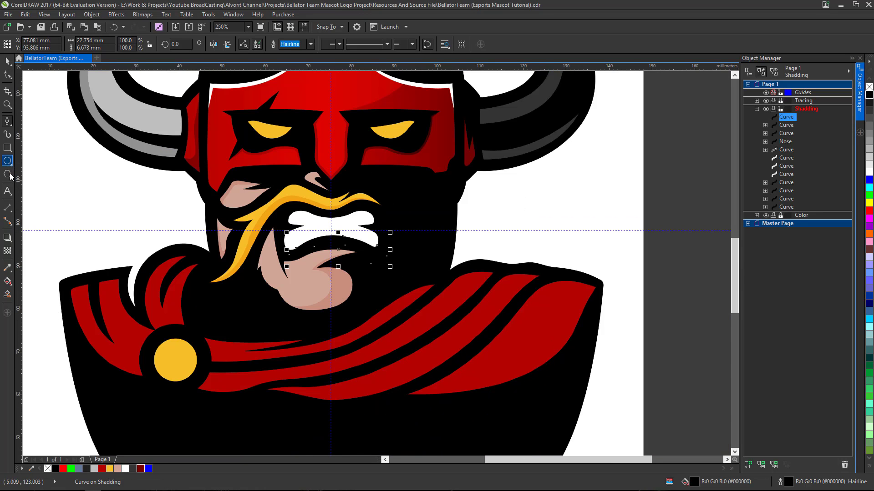
pyautogui.click(8, 251)
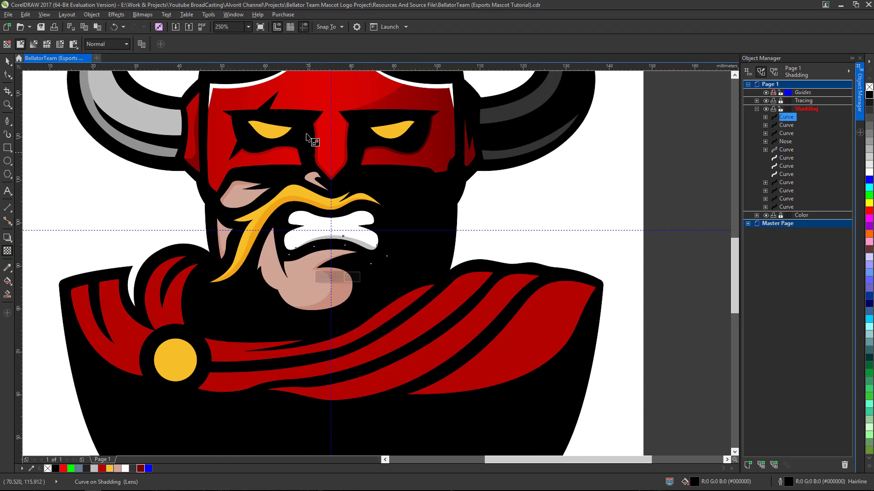
pyautogui.scroll(2, 314, 145)
pyautogui.scroll(-2, 341, 232)
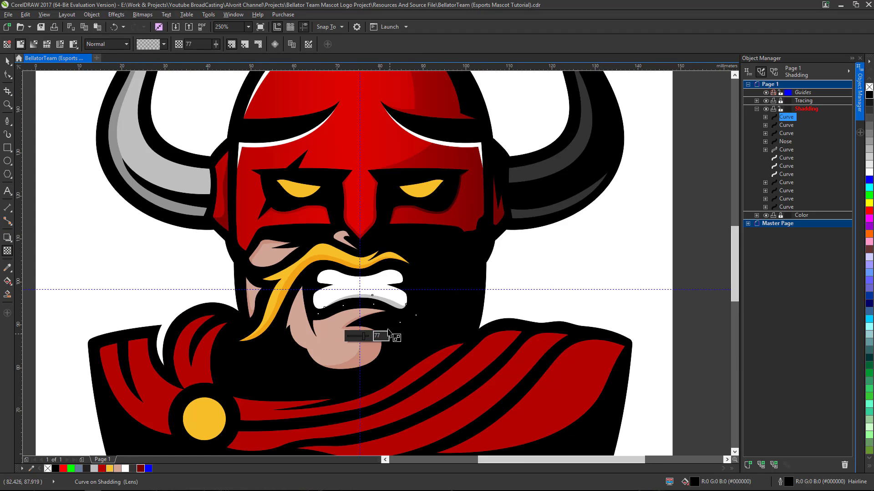
# Step: Adjust the teeth shading's transparency level, trying 60 and settling on 70
pyautogui.scroll(2, 381, 324)
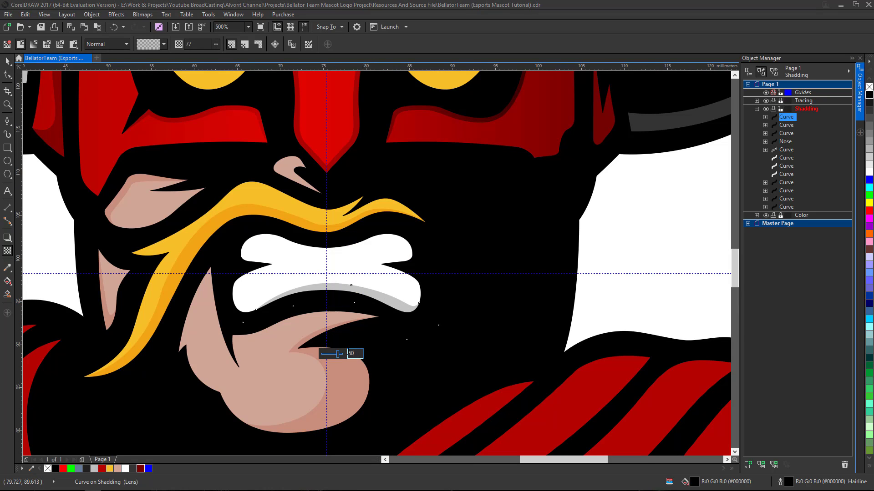
pyautogui.press('Return')
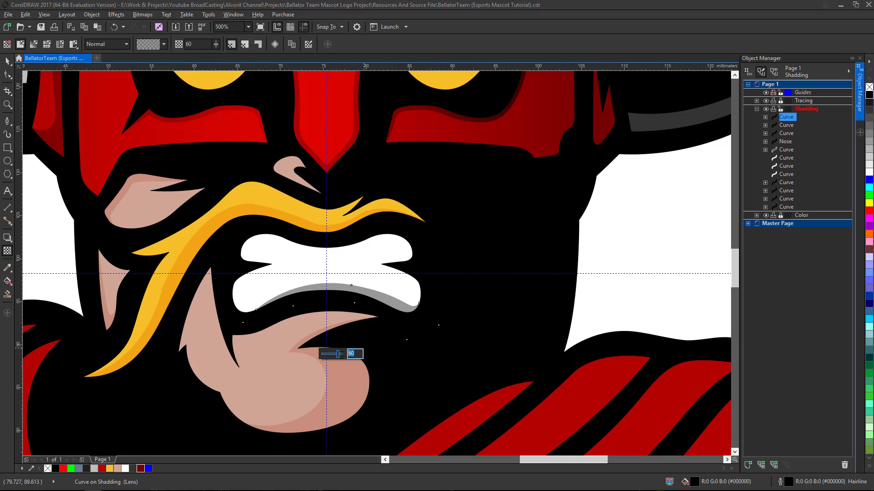
pyautogui.scroll(-2, 361, 324)
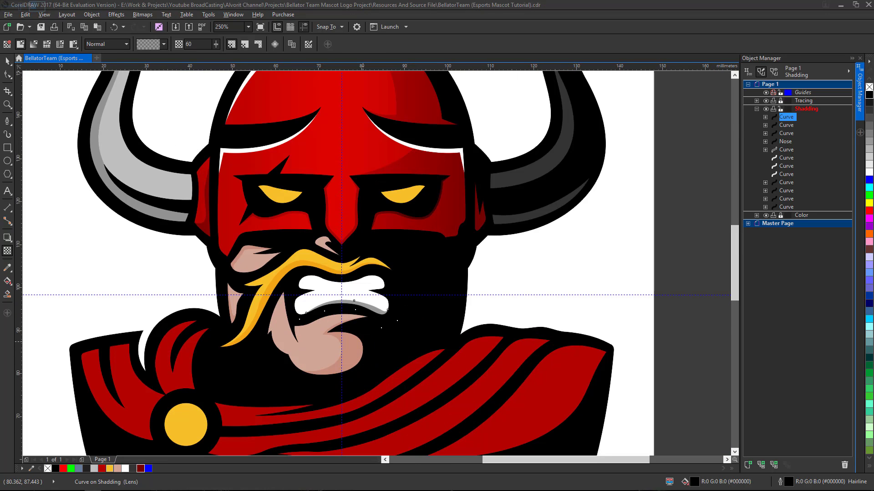
pyautogui.write('70')
pyautogui.press('Return')
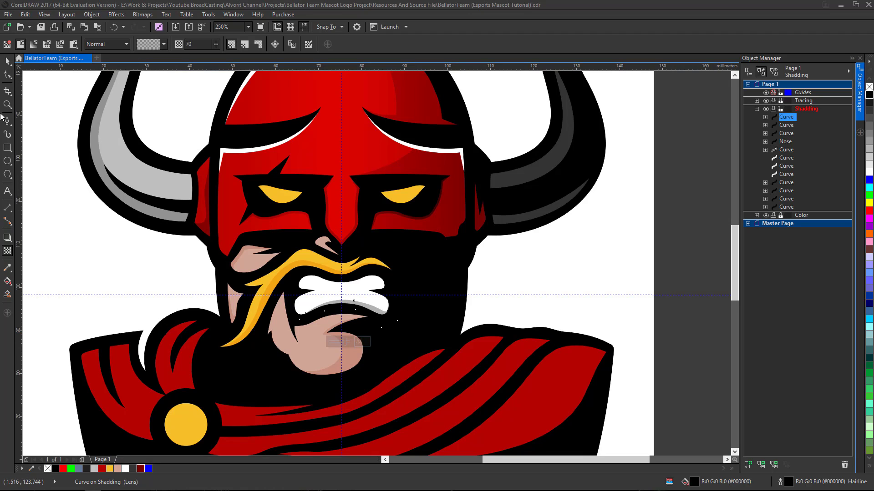
# Step: Refine the upper edge of the teeth shading by repositioning its middle node and adjusting that node's curve handle
pyautogui.click(8, 75)
pyautogui.scroll(3, 364, 296)
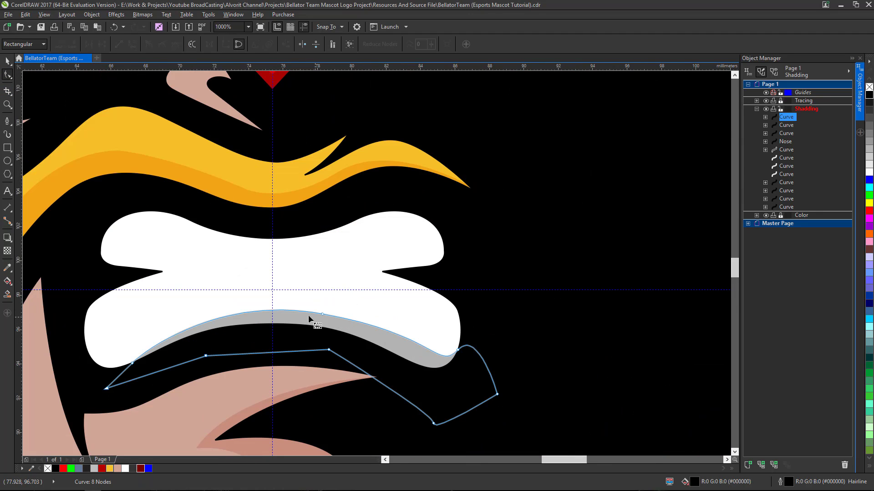
pyautogui.moveTo(325, 315); pyautogui.dragTo(314, 321)
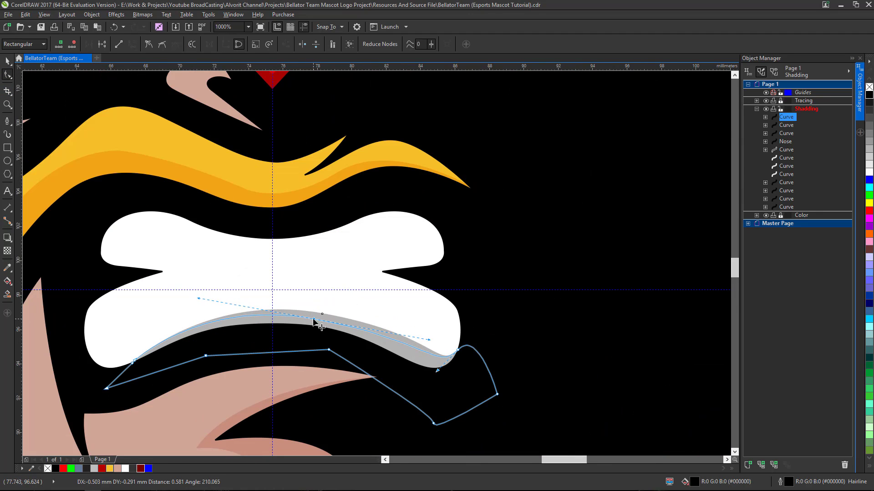
pyautogui.scroll(2, 321, 272)
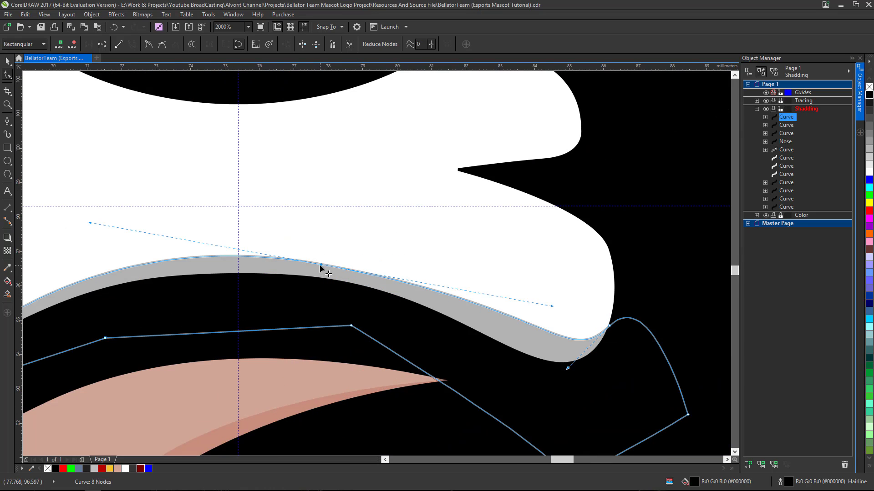
pyautogui.moveTo(320, 266); pyautogui.dragTo(340, 262)
pyautogui.moveTo(111, 221); pyautogui.dragTo(122, 231)
pyautogui.scroll(-2, 372, 253)
pyautogui.scroll(-2, 479, 286)
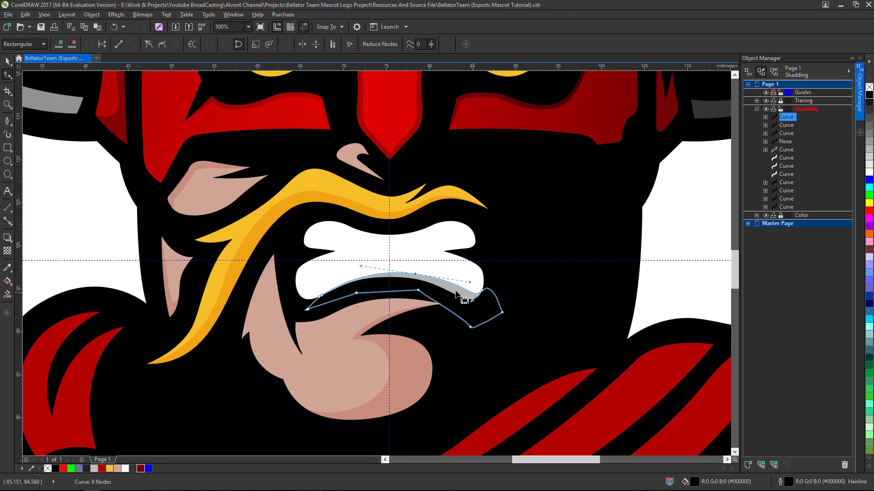
# Step: Deselect the teeth shading and check the whole mascot
pyautogui.click(6, 64)
pyautogui.scroll(-2, 387, 201)
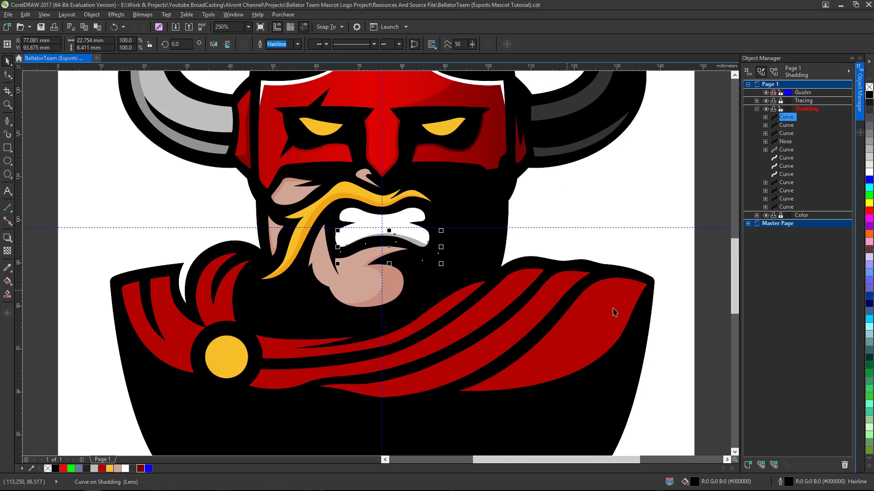
pyautogui.press('Escape')
pyautogui.scroll(-2, 587, 241)
pyautogui.scroll(3, 453, 263)
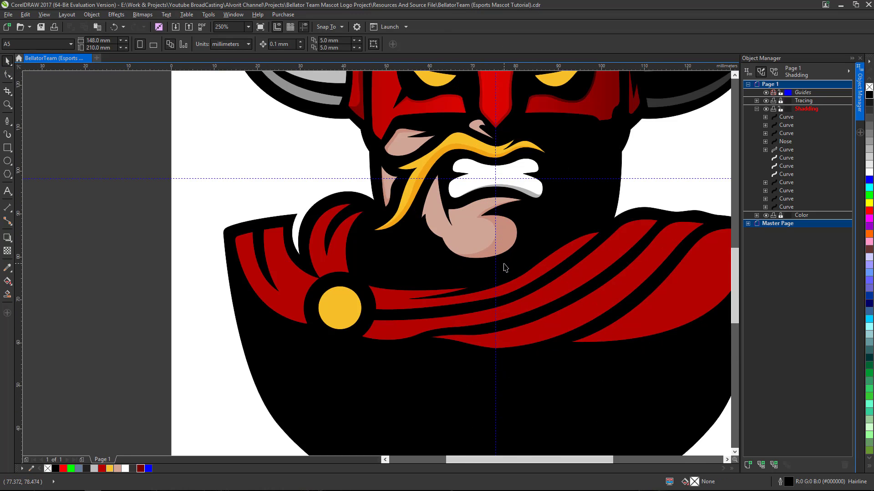
pyautogui.scroll(-1, 504, 267)
pyautogui.scroll(2, 393, 249)
pyautogui.scroll(-2, 351, 330)
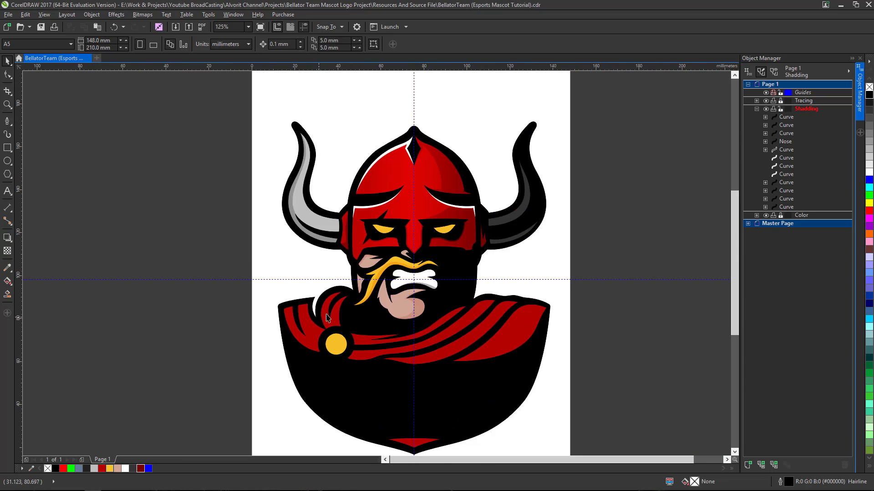
# Step: Draw a closed Pen shape about 8 mm wide and 16 mm high over the right edge of the cape fold above the clasp, filled white
pyautogui.scroll(1, 330, 339)
pyautogui.click(8, 121)
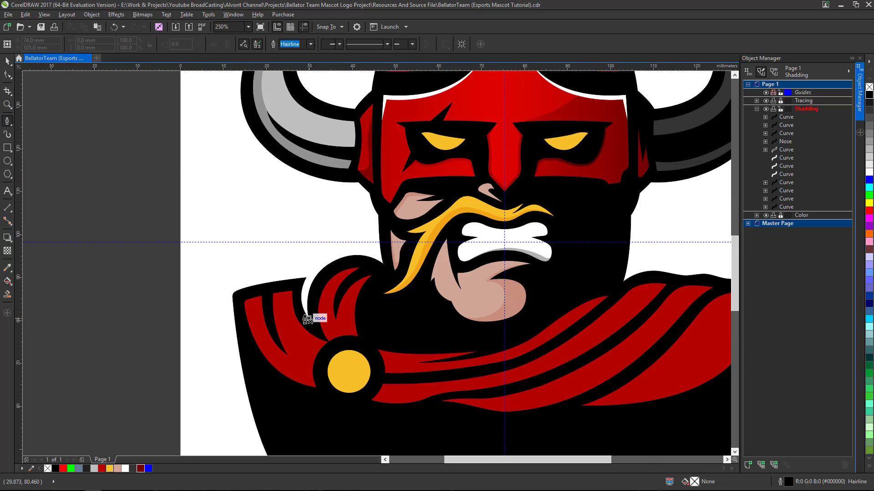
pyautogui.scroll(2, 300, 309)
pyautogui.scroll(-3, 310, 305)
pyautogui.scroll(3, 314, 282)
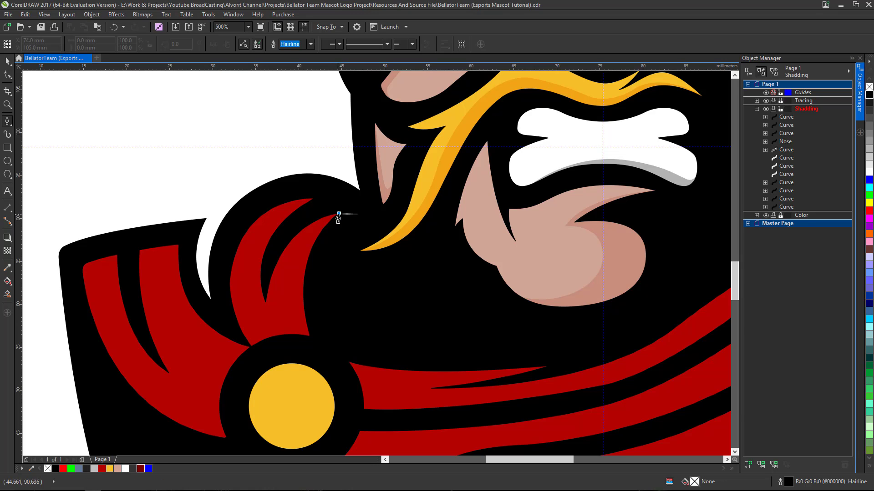
pyautogui.click(337, 216)
pyautogui.moveTo(291, 335); pyautogui.dragTo(296, 379)
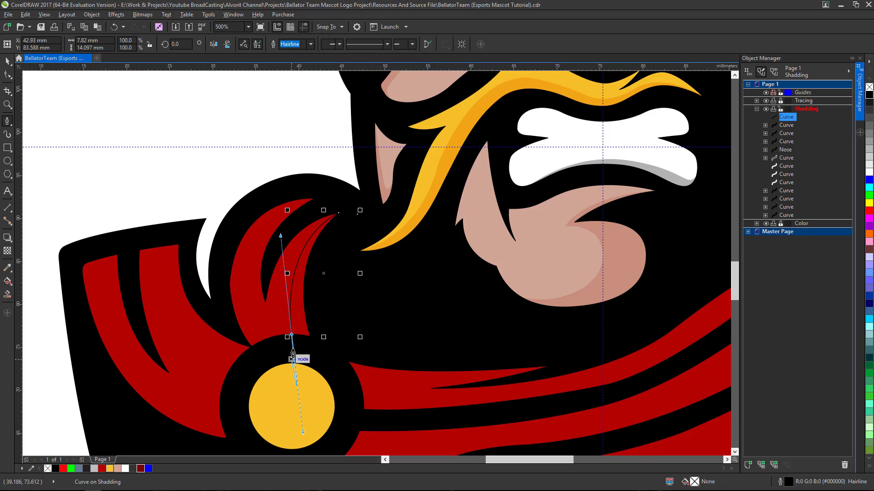
pyautogui.doubleClick(293, 335)
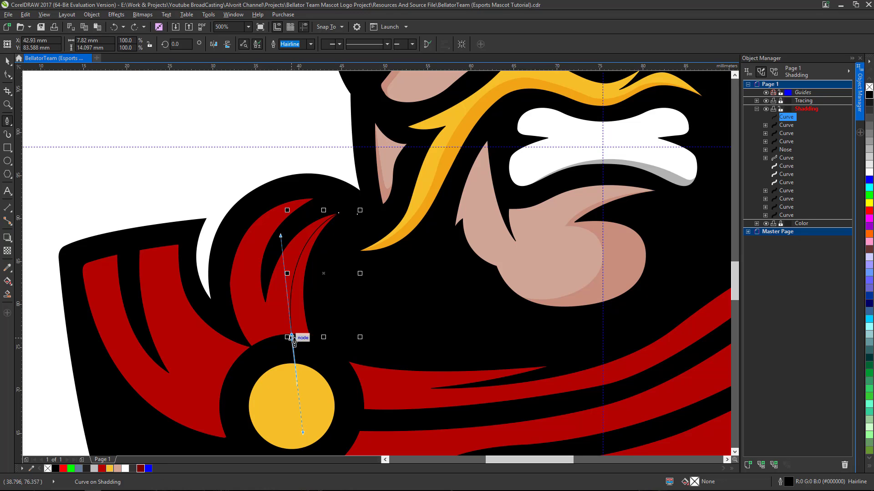
pyautogui.click(292, 335)
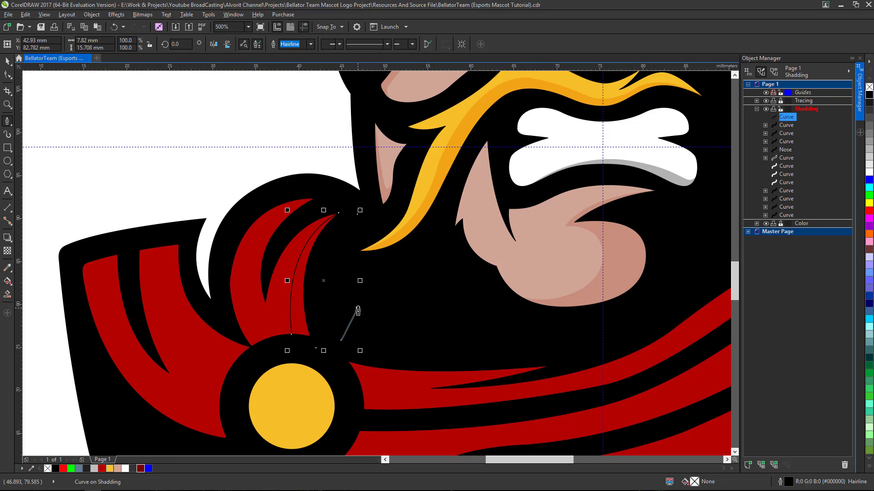
pyautogui.moveTo(357, 308); pyautogui.dragTo(359, 213)
pyautogui.press('space')
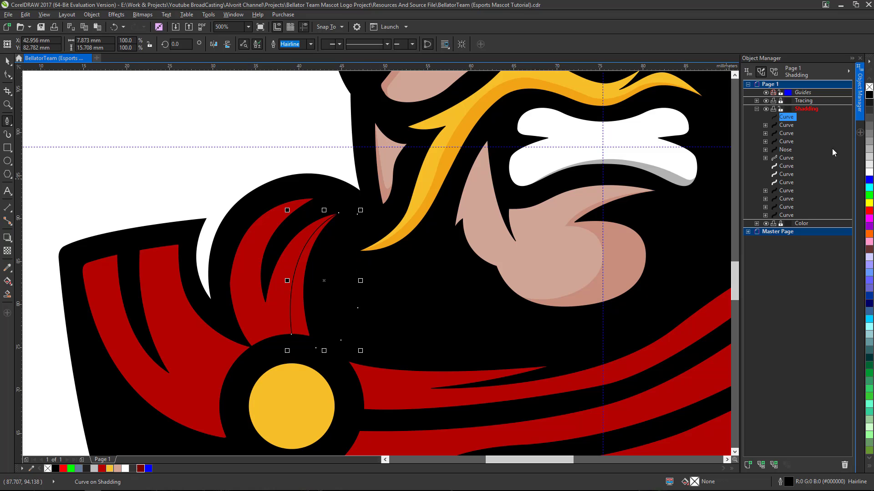
pyautogui.click(869, 174)
pyautogui.scroll(-1, 314, 264)
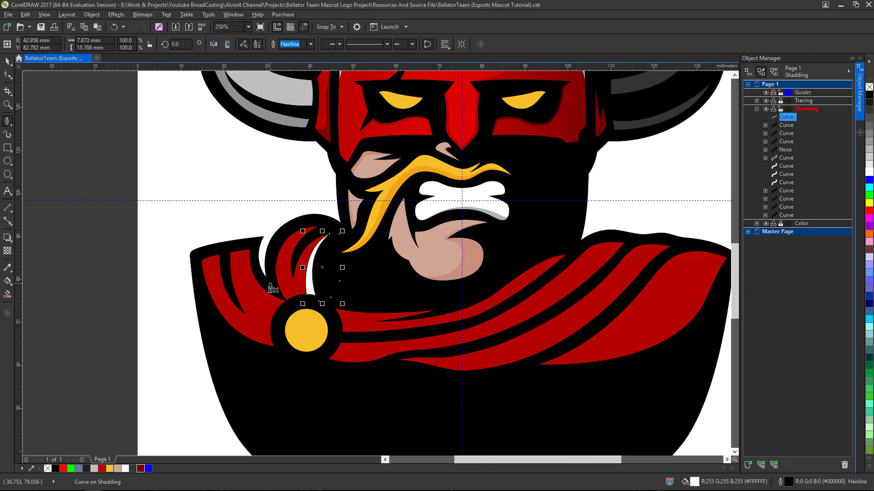
# Step: Draw a Pen outline about 11 mm wide and 18 mm high along the left edge of the same cape fold, returning through the black outside it
pyautogui.scroll(1, 218, 262)
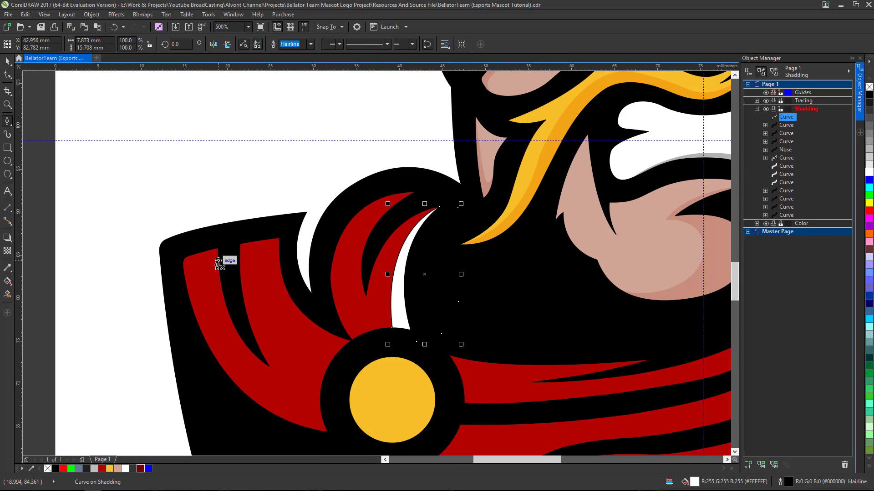
pyautogui.click(362, 345)
pyautogui.moveTo(414, 193); pyautogui.dragTo(542, 172)
pyautogui.press('space')
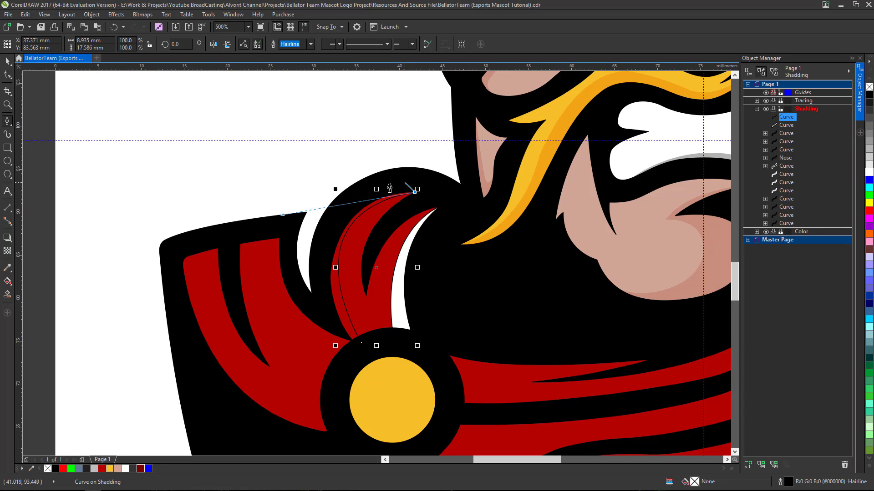
pyautogui.moveTo(357, 192); pyautogui.dragTo(307, 246)
pyautogui.moveTo(317, 275); pyautogui.dragTo(313, 328)
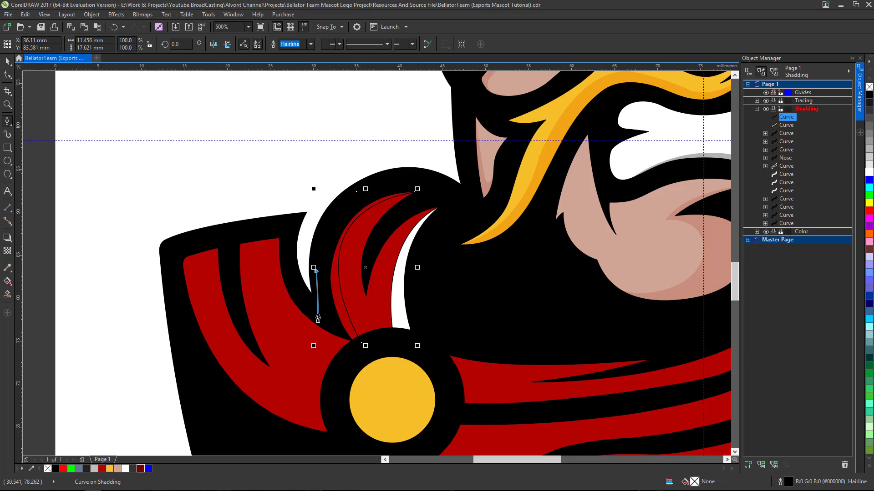
pyautogui.scroll(3, 361, 353)
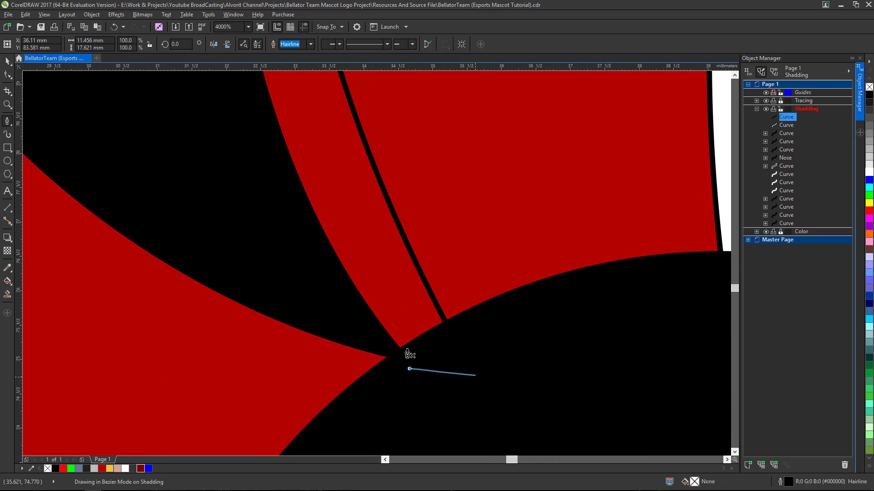
# Step: Fill the closed crescent-shaped highlight on the outer edge of the red shoulder fold with white
pyautogui.scroll(-3, 321, 307)
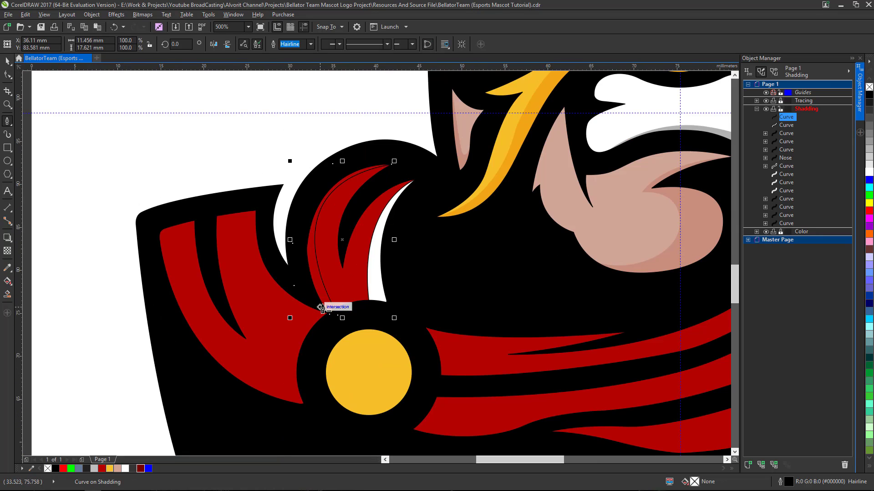
pyautogui.click(868, 175)
pyautogui.scroll(-2, 367, 195)
pyautogui.scroll(2, 371, 186)
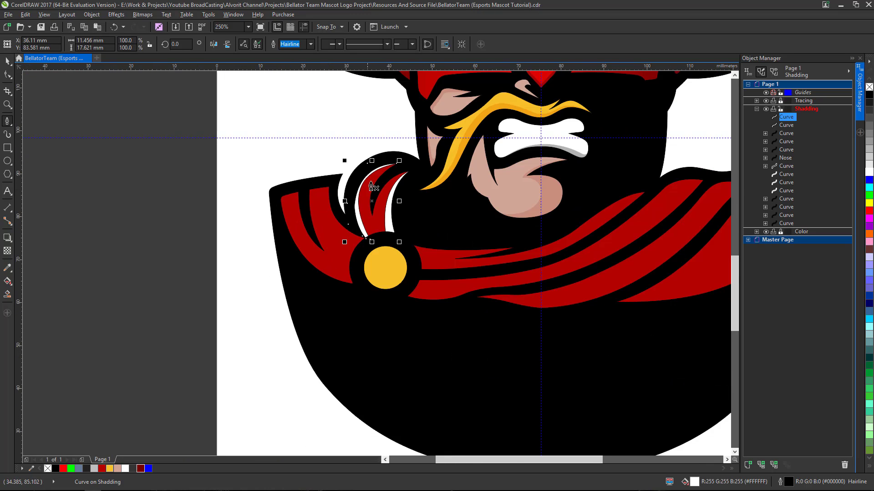
# Step: Reshape the white crescent with the Shape tool, adjusting the curve handles at its upper tip and lower end to follow the fold
pyautogui.scroll(1, 359, 186)
pyautogui.click(8, 75)
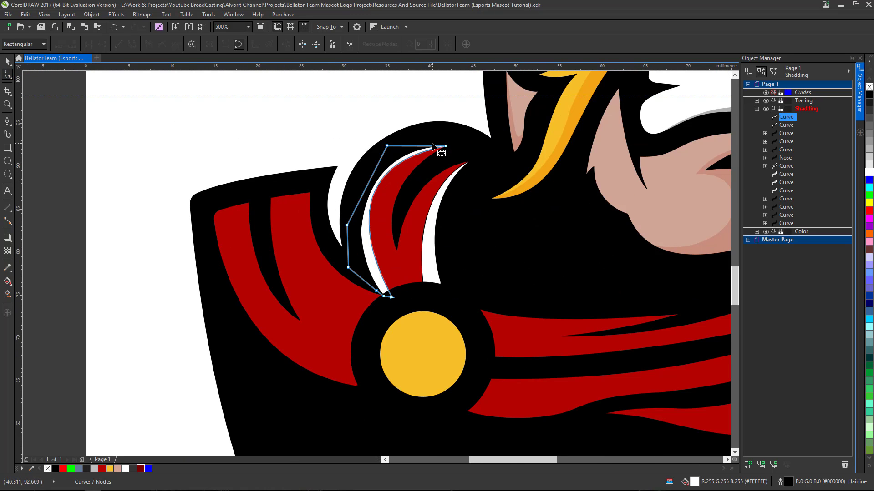
pyautogui.click(446, 147)
pyautogui.moveTo(313, 170)
pyautogui.mouseDown()
pyautogui.moveTo(310, 180)
pyautogui.moveTo(314, 169)
pyautogui.mouseUp()
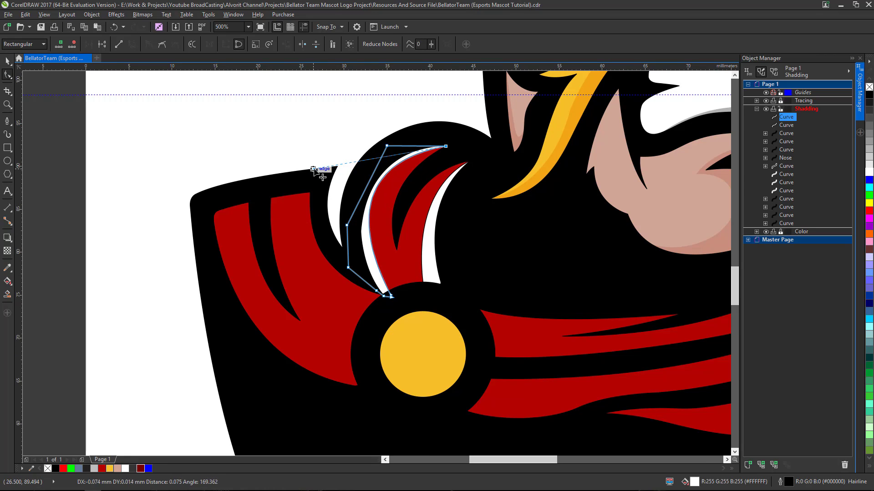
pyautogui.moveTo(390, 295); pyautogui.dragTo(392, 311)
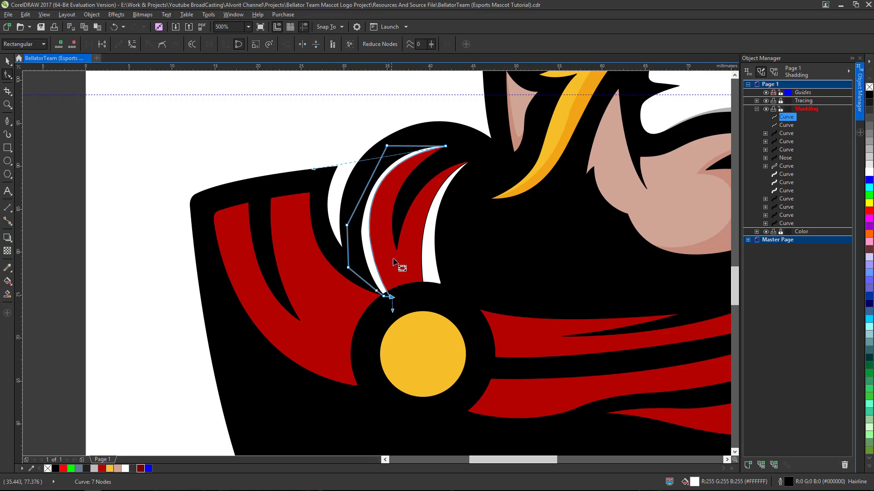
pyautogui.scroll(2, 438, 154)
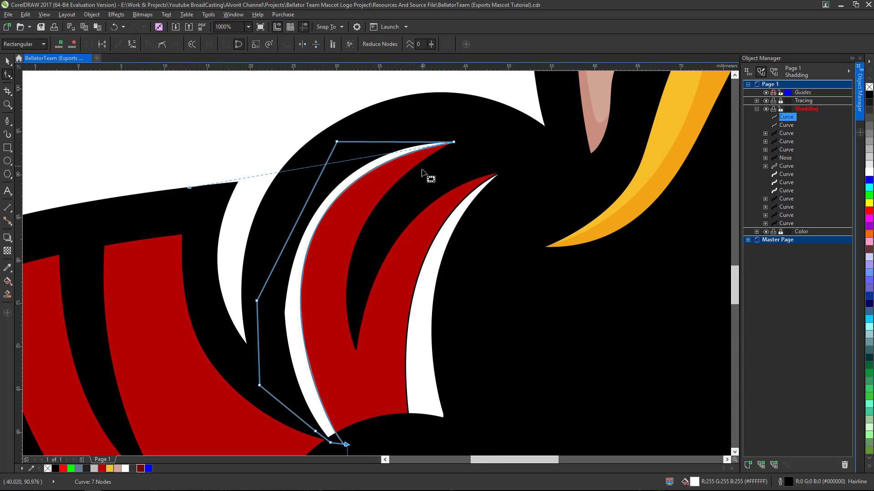
pyautogui.scroll(-2, 429, 176)
# Step: Draw a closed curved highlight outline about 9.3 × 12.4 mm with the Pen tool along the inner edge of the broad red shoulder stripe
pyautogui.click(6, 123)
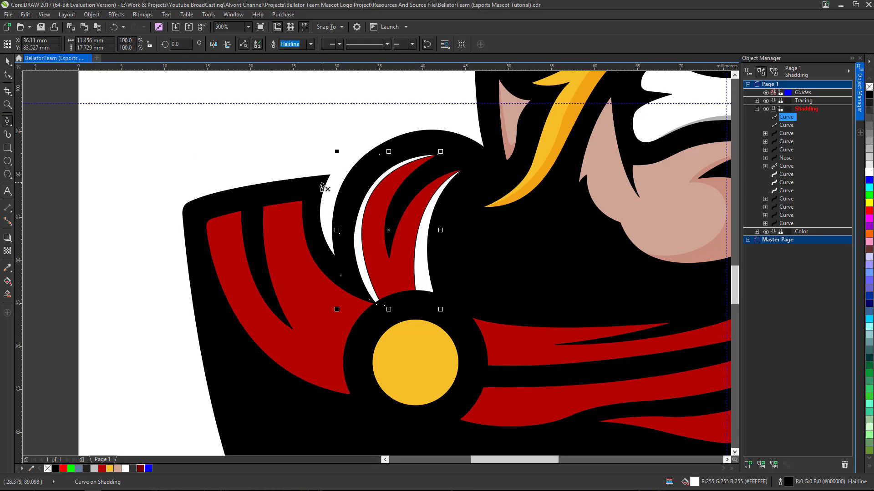
pyautogui.scroll(1, 311, 220)
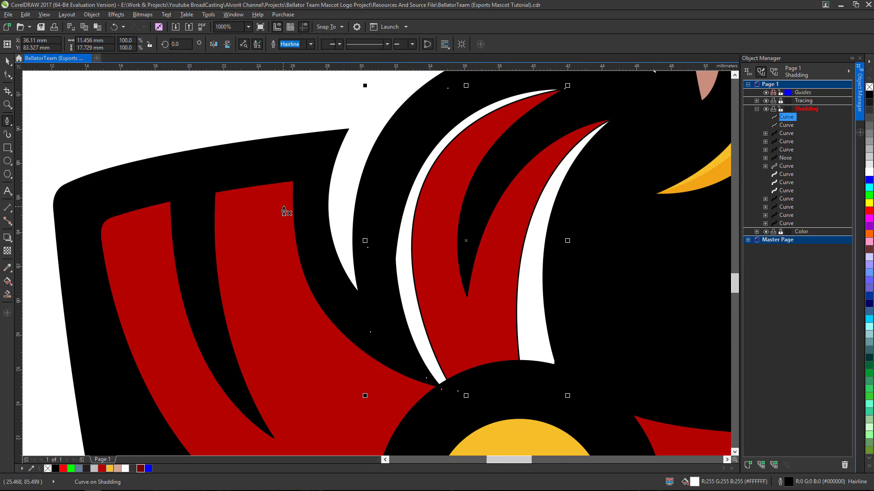
pyautogui.scroll(1, 287, 210)
pyautogui.click(269, 137)
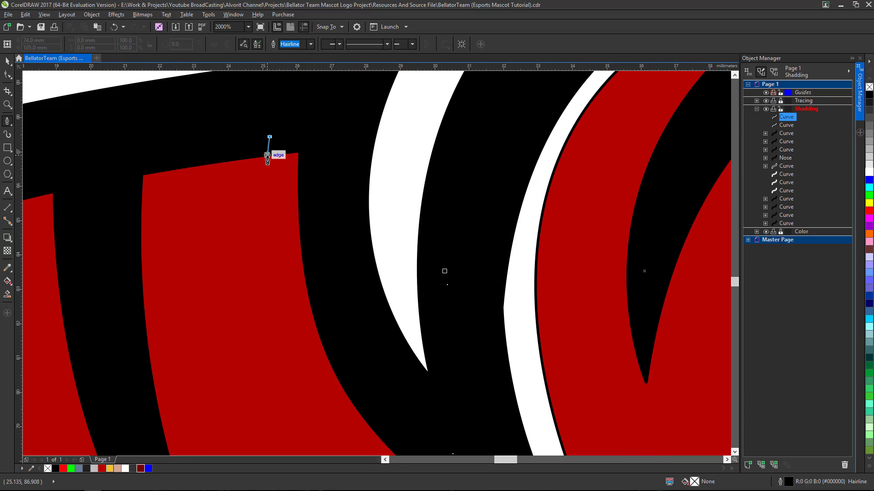
pyautogui.click(267, 157)
pyautogui.scroll(-3, 273, 157)
pyautogui.scroll(1, 295, 232)
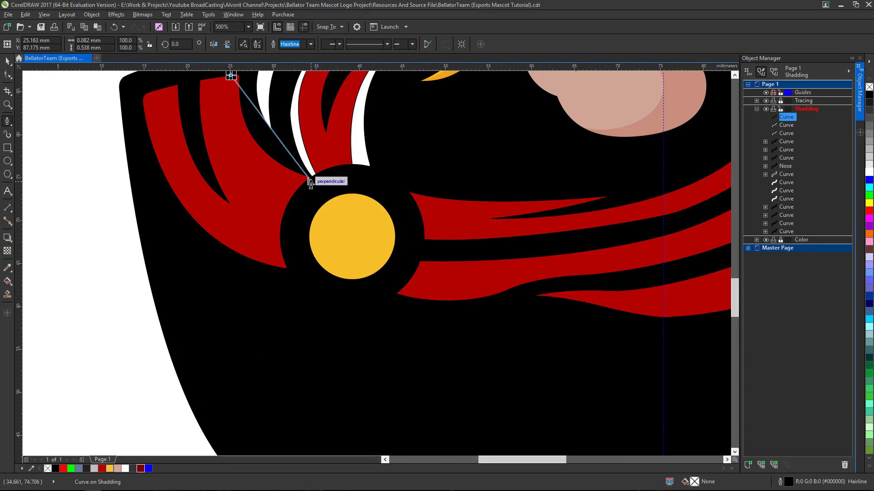
pyautogui.moveTo(312, 177)
pyautogui.mouseDown()
pyautogui.moveTo(423, 187)
pyautogui.moveTo(397, 189)
pyautogui.mouseUp()
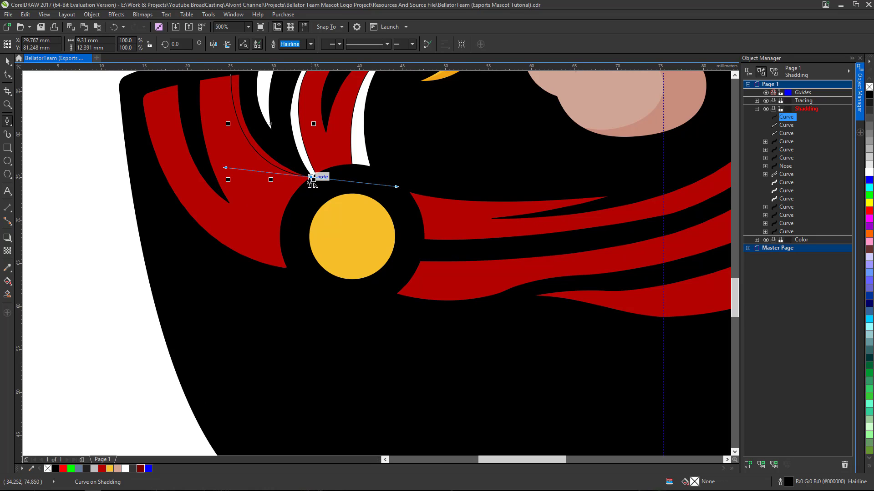
pyautogui.scroll(-1, 257, 134)
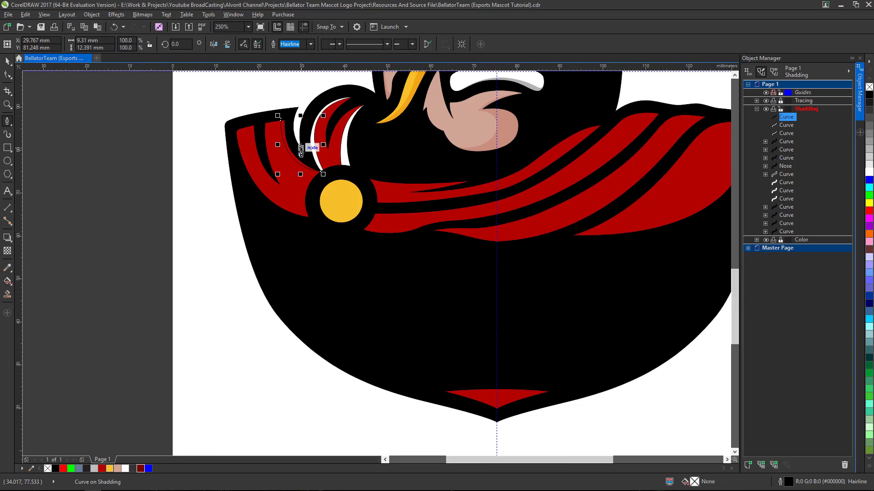
pyautogui.scroll(1, 282, 123)
pyautogui.click(282, 101)
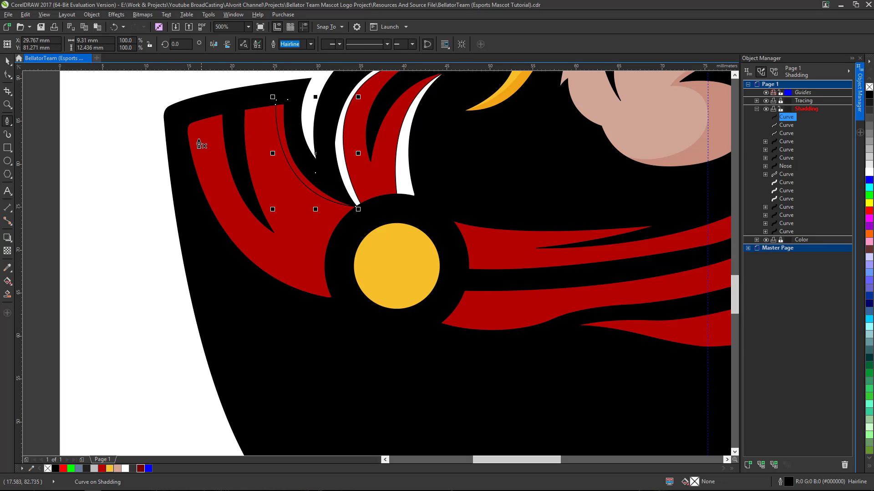
# Step: Draw a second closed highlight outline about 7.4 × 14.7 mm along the inner edge of the outermost red shoulder stripe, ending at the notch's tip
pyautogui.scroll(1, 182, 142)
pyautogui.scroll(-1, 234, 146)
pyautogui.scroll(1, 250, 121)
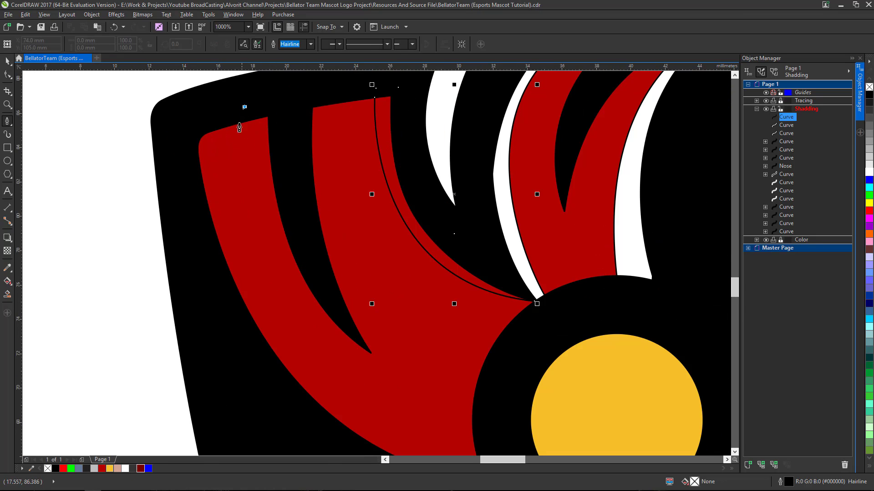
pyautogui.moveTo(372, 353); pyautogui.dragTo(486, 401)
pyautogui.press('space')
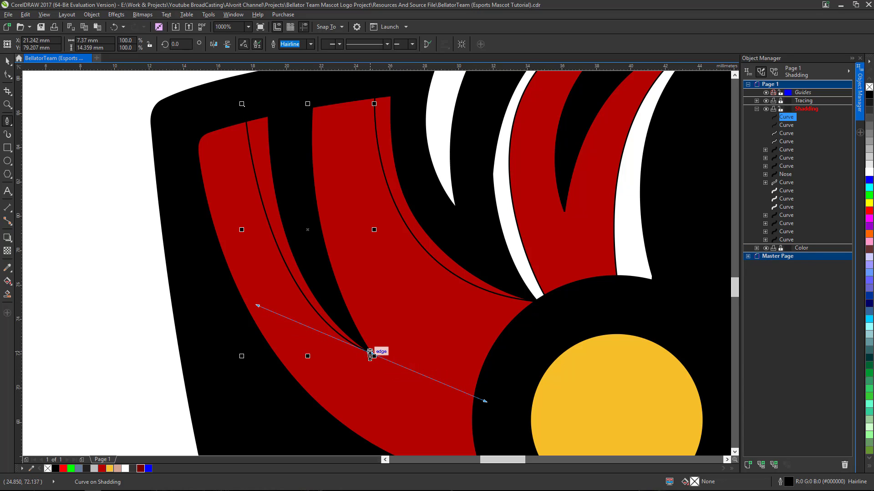
pyautogui.click(371, 354)
pyautogui.press('space')
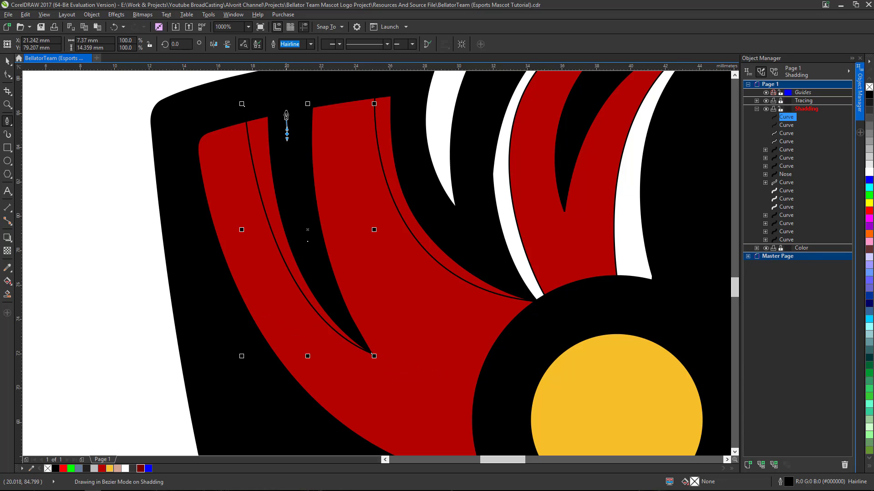
pyautogui.click(283, 100)
pyautogui.press('Escape')
# Step: Select both new shoulder stripe outlines together and fill them with white
pyautogui.scroll(-5, 254, 127)
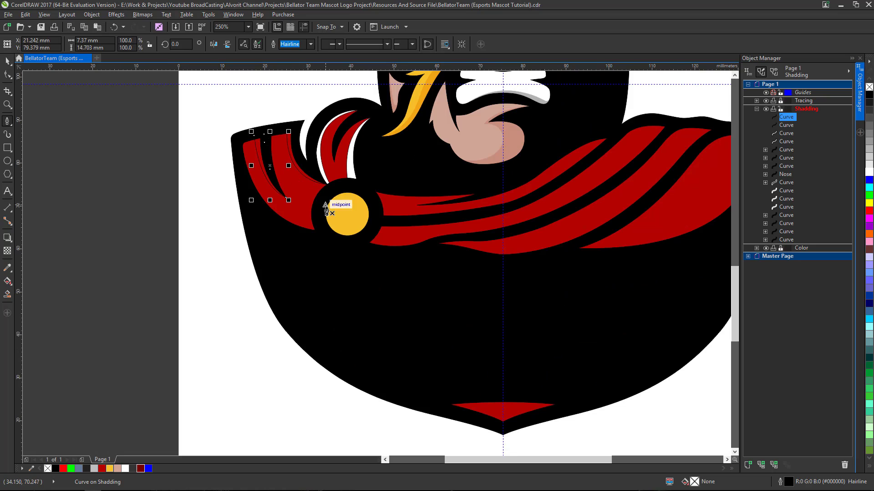
pyautogui.scroll(2, 283, 179)
pyautogui.keyDown('shift'); pyautogui.click(786, 125); pyautogui.keyUp('shift')
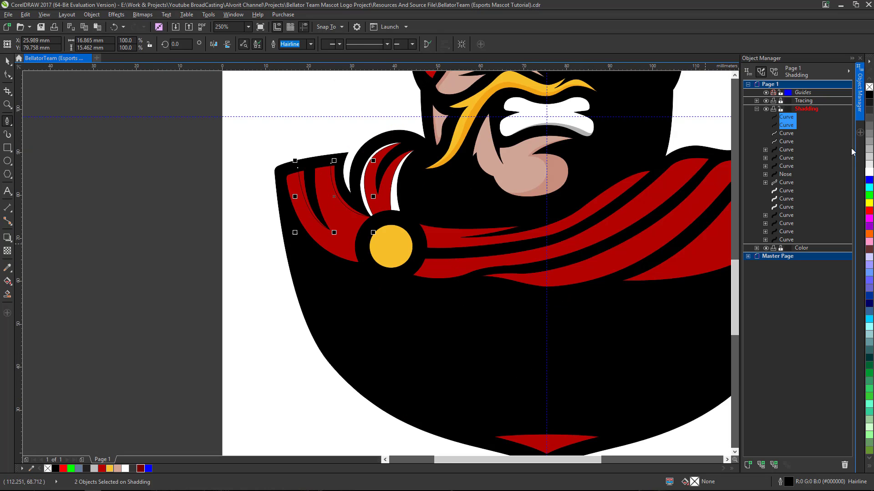
pyautogui.click(869, 172)
pyautogui.scroll(-2, 310, 227)
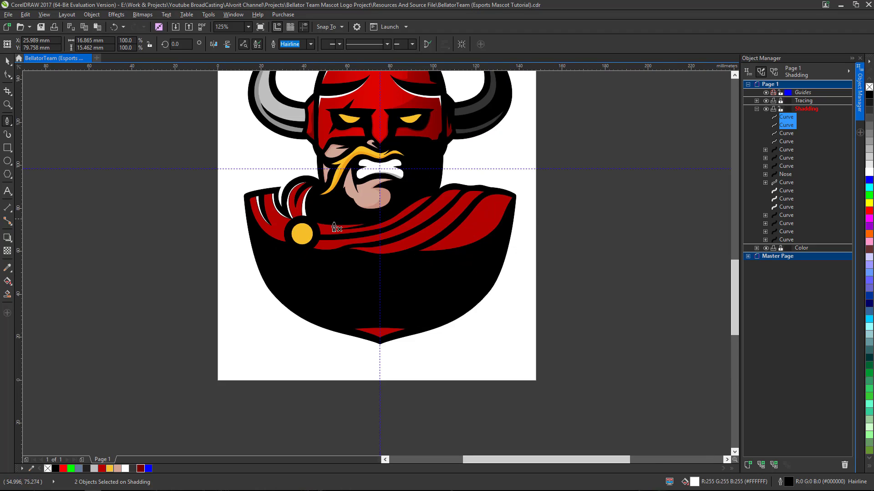
# Step: Draw a closed highlight about 23.7 × 6.4 mm along the top edge of the upper cape band beside the gold button and fill it white
pyautogui.scroll(2, 334, 223)
pyautogui.scroll(2, 298, 236)
pyautogui.click(296, 233)
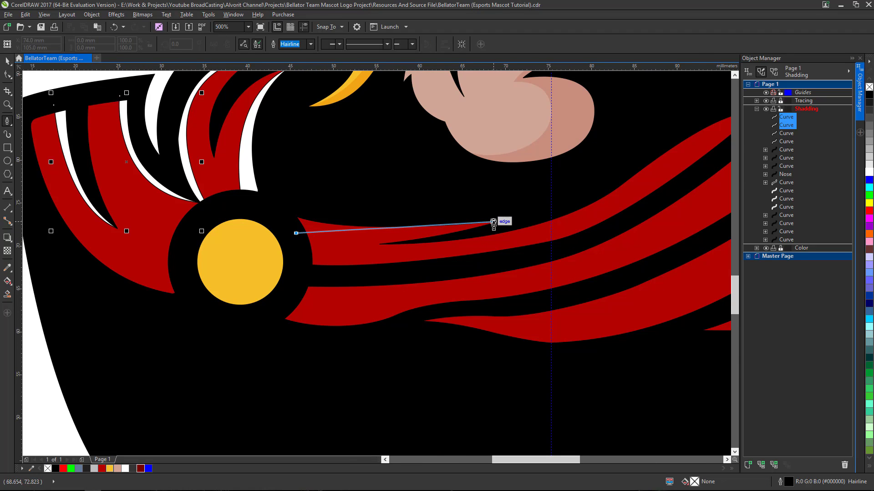
pyautogui.moveTo(494, 222); pyautogui.dragTo(534, 210)
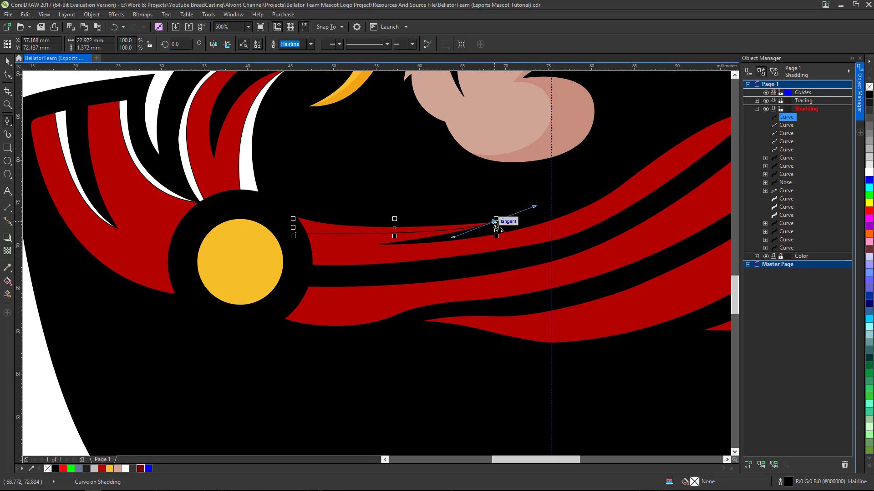
pyautogui.click(325, 178)
pyautogui.click(289, 196)
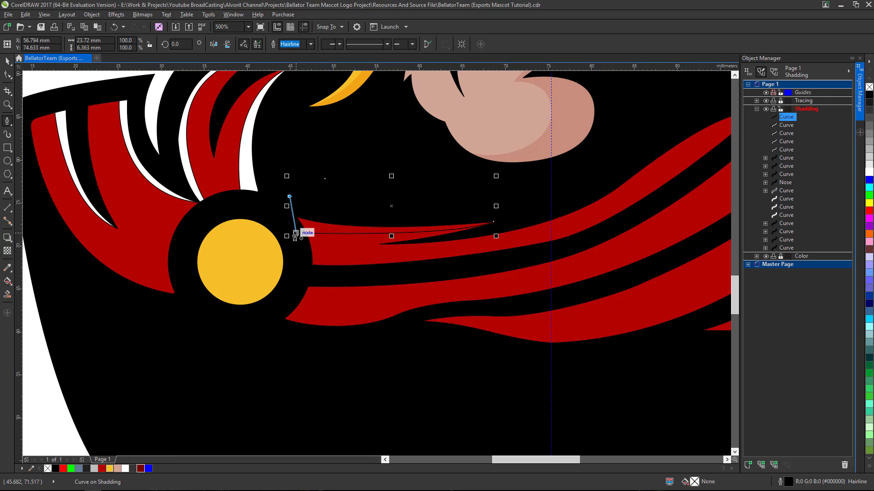
pyautogui.click(296, 232)
pyautogui.click(868, 173)
pyautogui.scroll(-2, 397, 236)
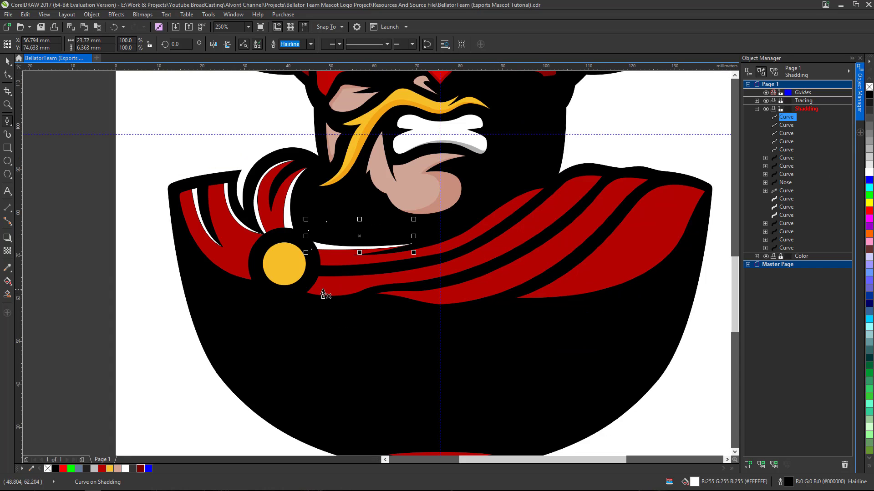
pyautogui.scroll(2, 312, 291)
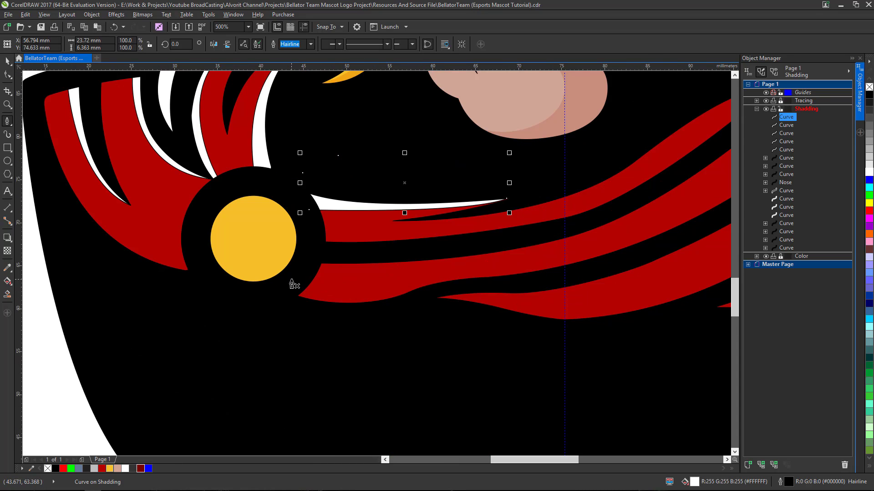
pyautogui.click(292, 280)
pyautogui.click(302, 292)
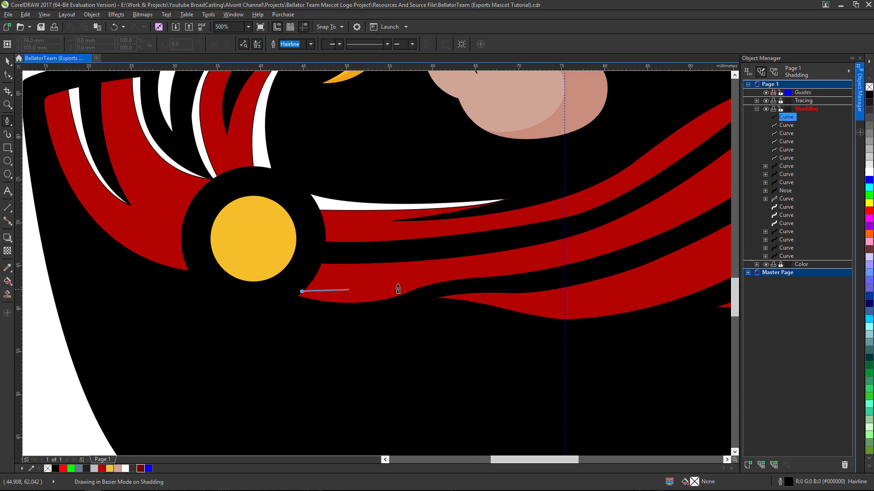
pyautogui.hotkey('ctrl', 'z')
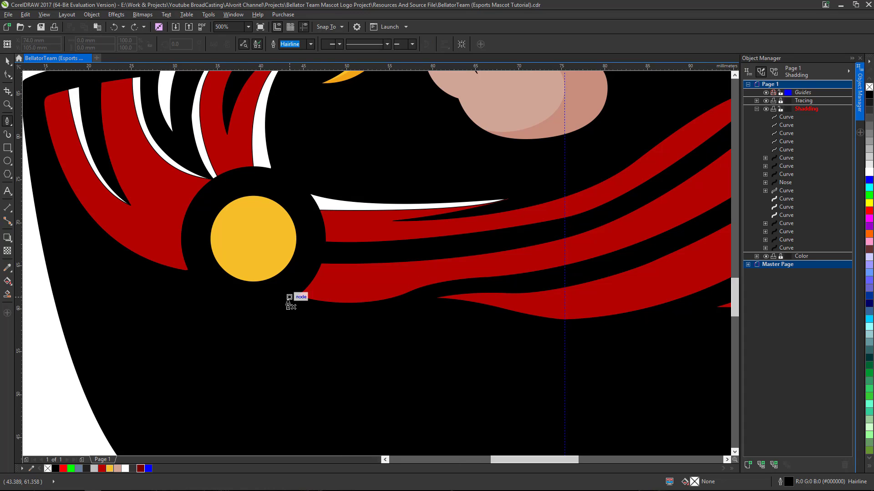
# Step: Trace a flowing curve with the Pen tool through the second cape band, from its lower corner near the gold button to its upper-right tip
pyautogui.click(296, 281)
pyautogui.click(298, 297)
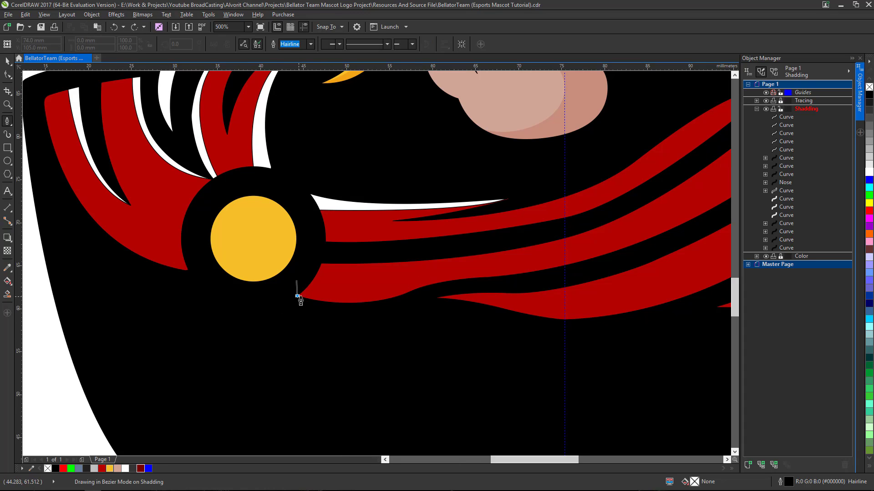
pyautogui.moveTo(398, 286); pyautogui.dragTo(432, 269)
pyautogui.moveTo(490, 268); pyautogui.dragTo(510, 259)
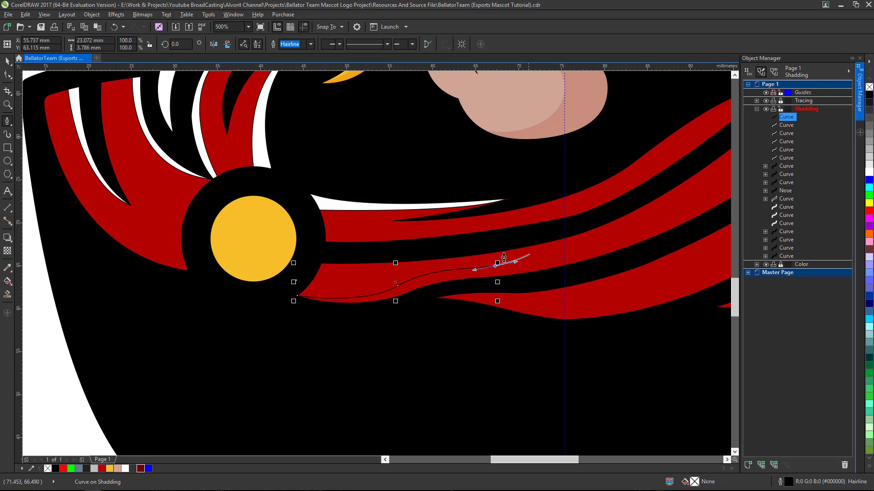
pyautogui.scroll(-4, 510, 259)
pyautogui.scroll(4, 600, 227)
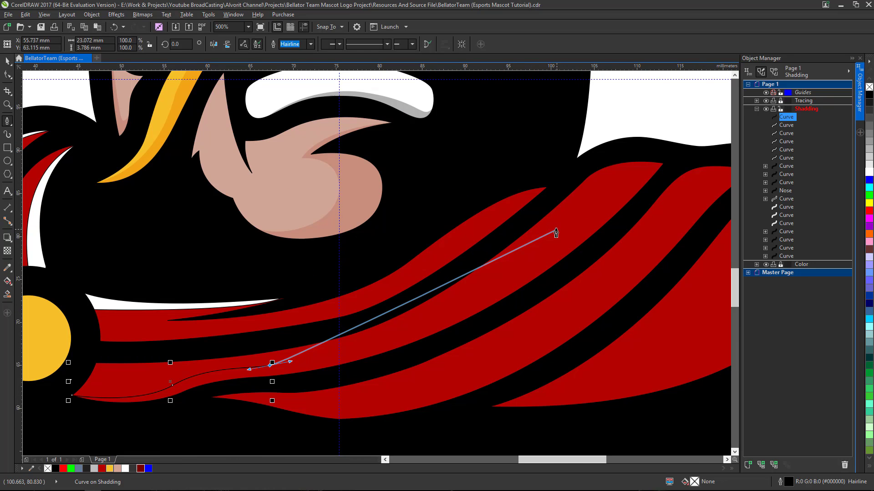
pyautogui.moveTo(556, 228); pyautogui.dragTo(660, 118)
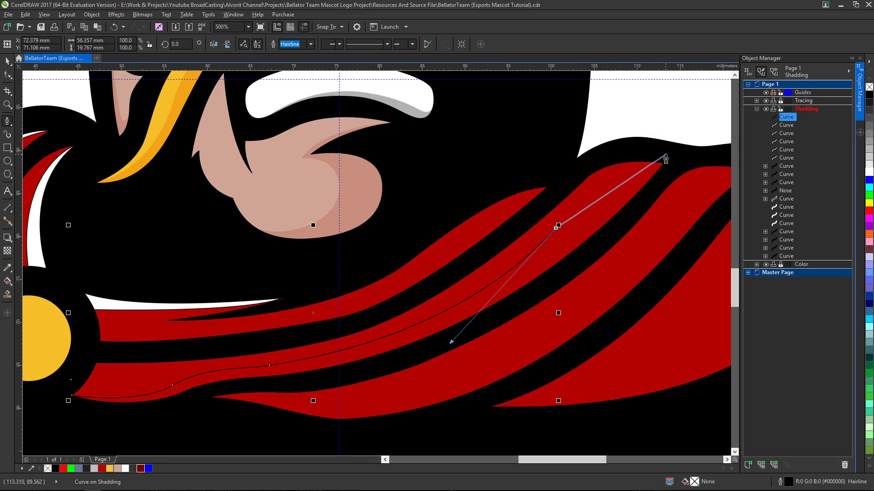
pyautogui.moveTo(665, 163); pyautogui.dragTo(614, 163)
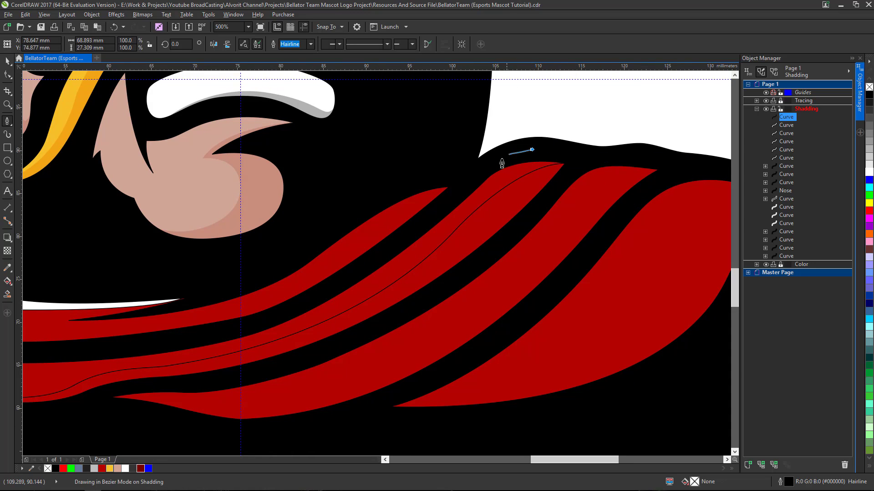
# Step: Close the long band curve around the band's upper edge as a shape about 68.9 × 28.9 mm and fill it black
pyautogui.click(423, 231)
pyautogui.scroll(-4, 423, 232)
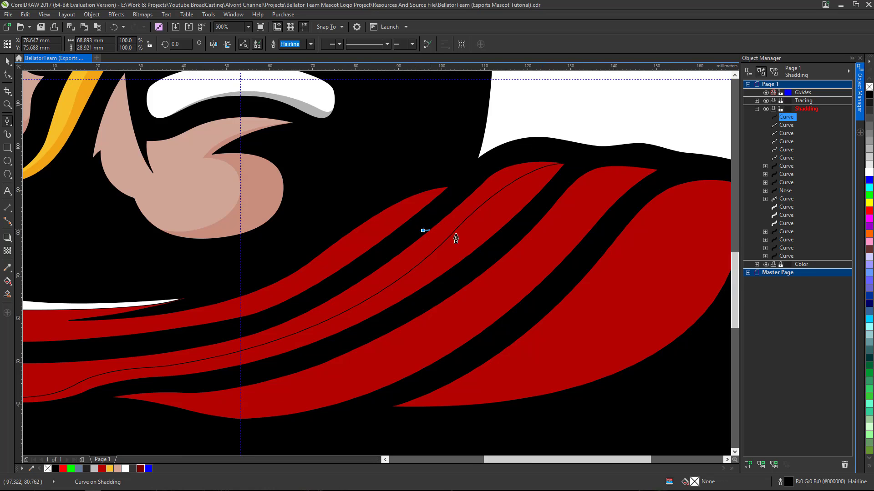
pyautogui.scroll(4, 382, 264)
pyautogui.moveTo(360, 258); pyautogui.dragTo(259, 265)
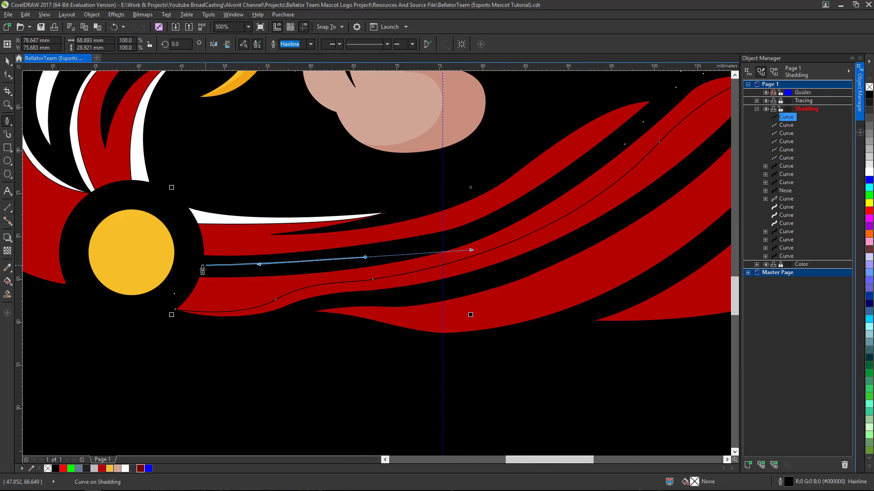
pyautogui.moveTo(202, 265); pyautogui.dragTo(175, 294)
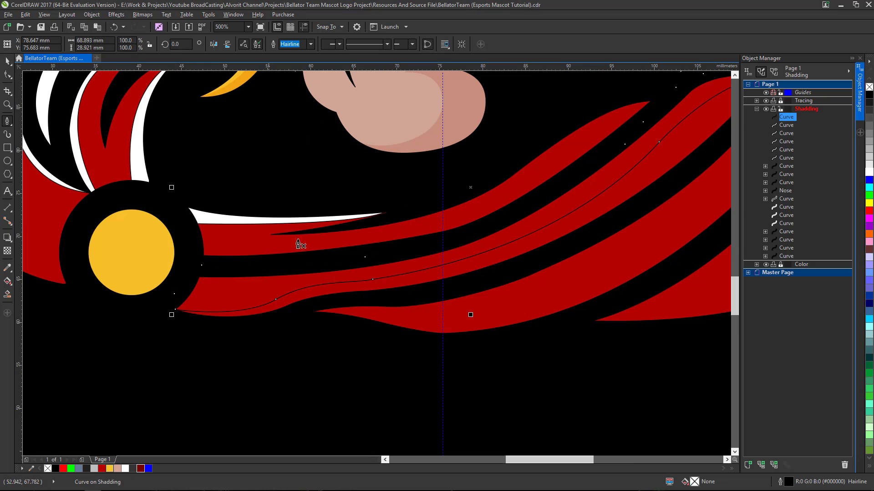
pyautogui.click(868, 94)
pyautogui.scroll(-2, 294, 260)
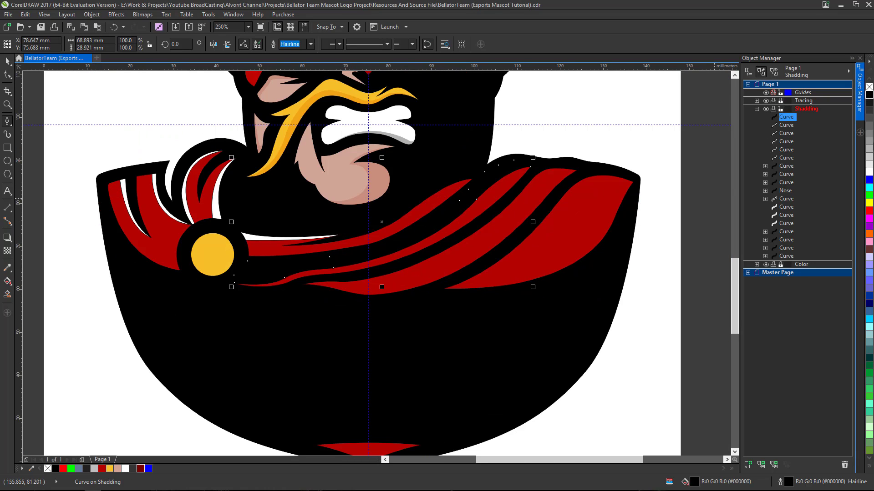
# Step: Fill the long closed shape in the second cape band with white
pyautogui.click(869, 174)
pyautogui.scroll(2, 367, 234)
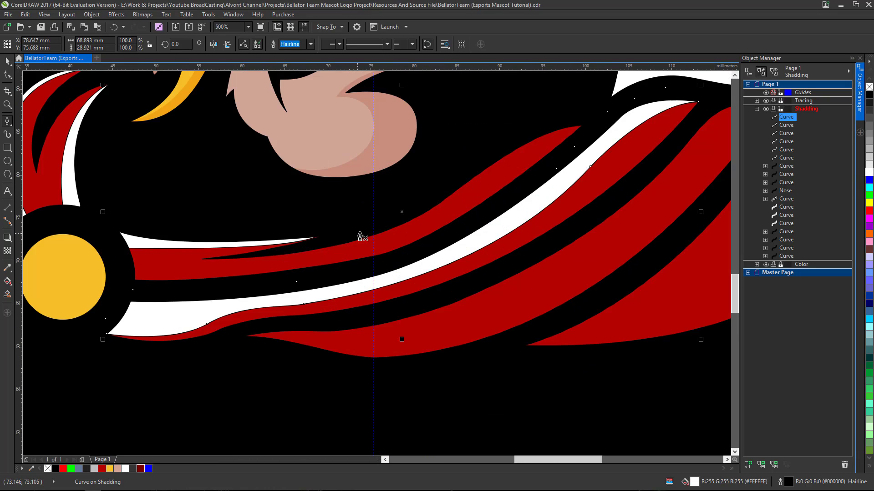
pyautogui.scroll(-2, 363, 233)
pyautogui.scroll(2, 350, 243)
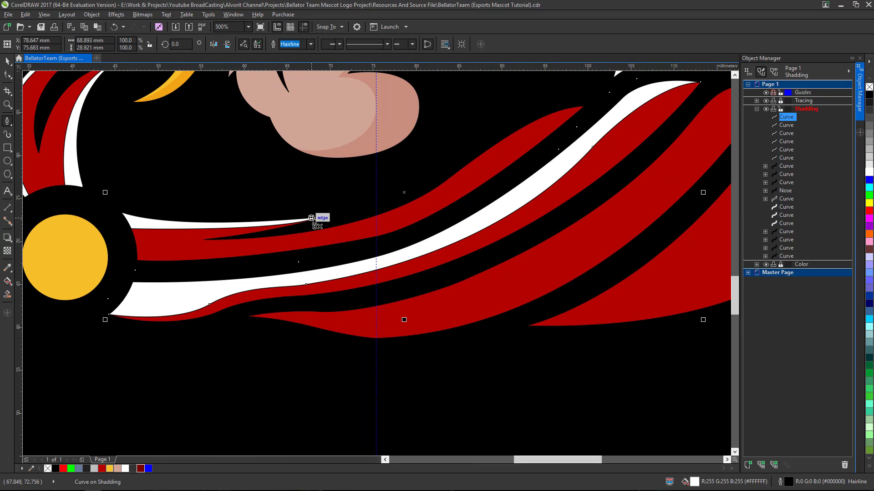
# Step: Start a Pen tool curve above the upper cape band, through the inner fold's sharp tip and along the band, about 17.6 × 2 mm
pyautogui.click(334, 221)
pyautogui.scroll(2, 268, 234)
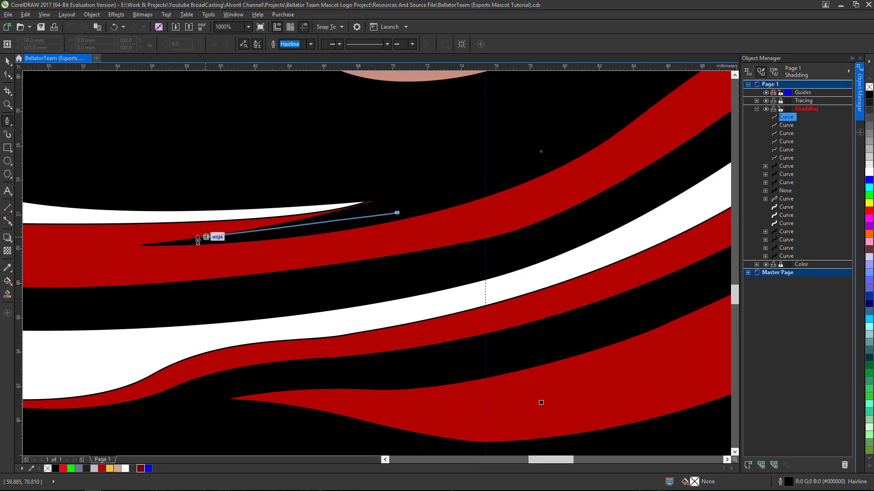
pyautogui.click(145, 246)
pyautogui.scroll(-4, 151, 246)
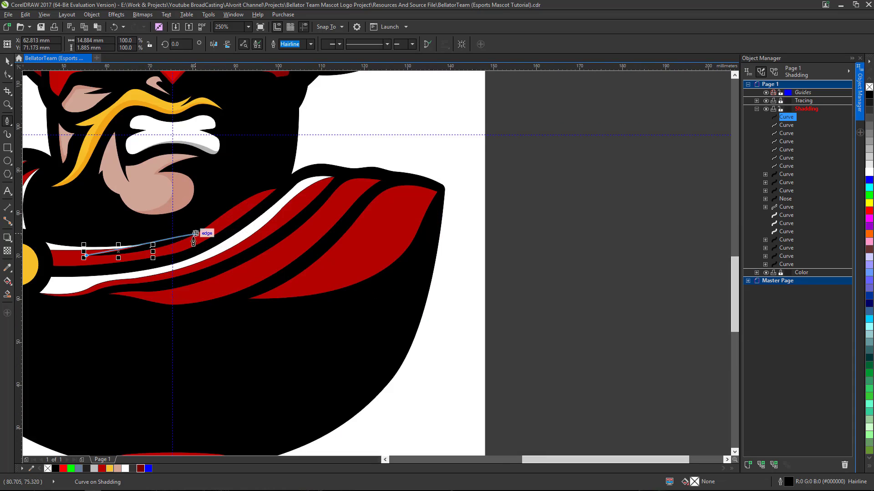
pyautogui.scroll(4, 313, 253)
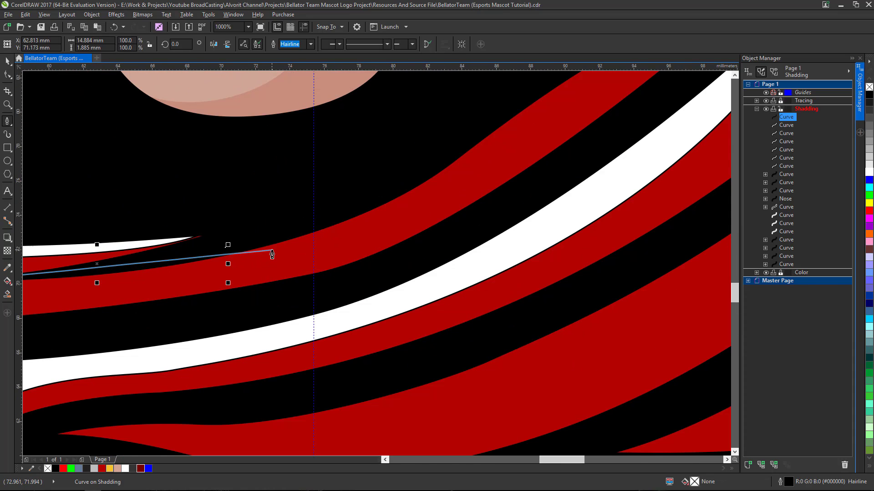
pyautogui.moveTo(272, 250); pyautogui.dragTo(406, 207)
pyautogui.scroll(-4, 405, 207)
pyautogui.scroll(4, 426, 196)
pyautogui.scroll(-4, 359, 207)
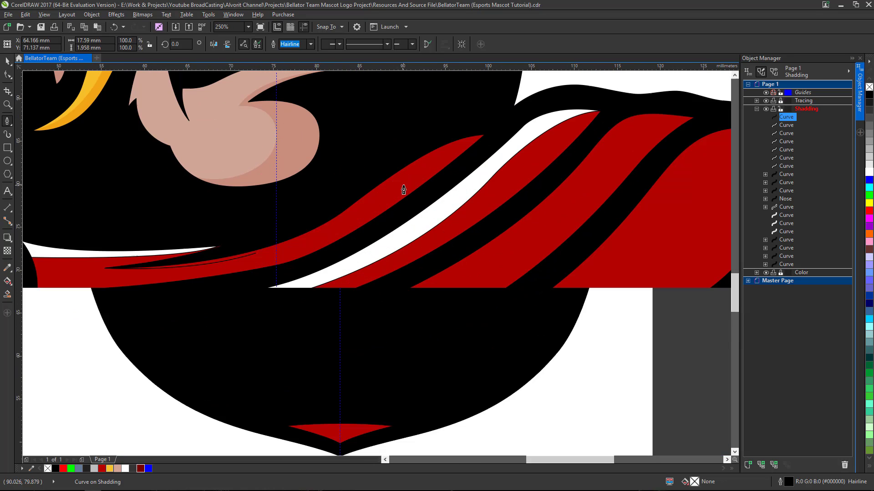
# Step: Continue the curve to the upper band's upper-right tip and close it above the band as a shape about 43.9 × 17.8 mm
pyautogui.scroll(2, 363, 207)
pyautogui.scroll(-2, 413, 150)
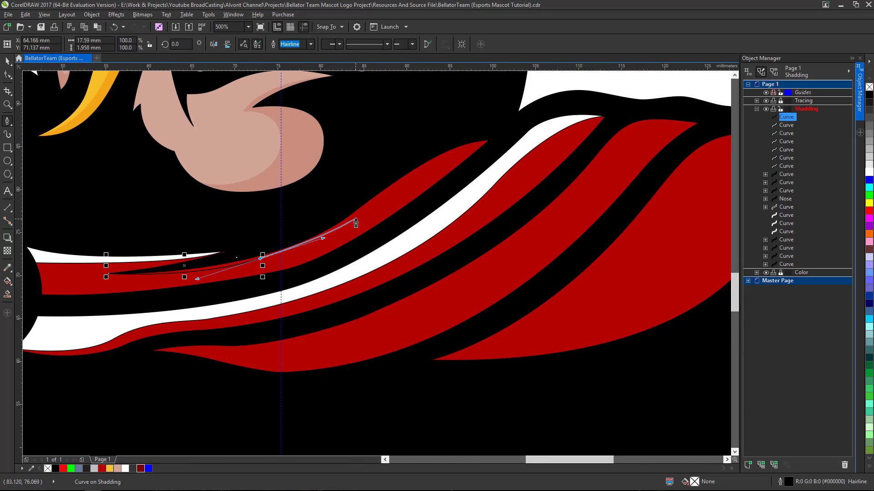
pyautogui.scroll(2, 356, 223)
pyautogui.moveTo(359, 215); pyautogui.dragTo(478, 160)
pyautogui.scroll(-4, 395, 193)
pyautogui.scroll(3, 419, 182)
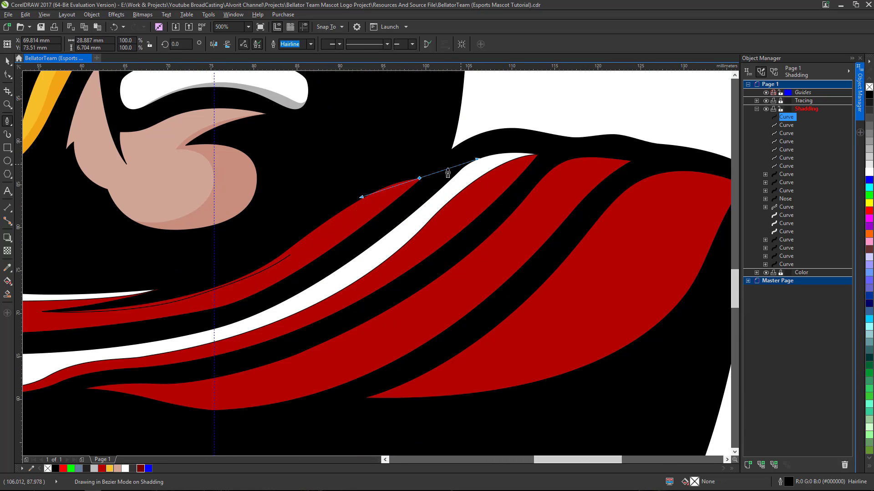
pyautogui.click(317, 198)
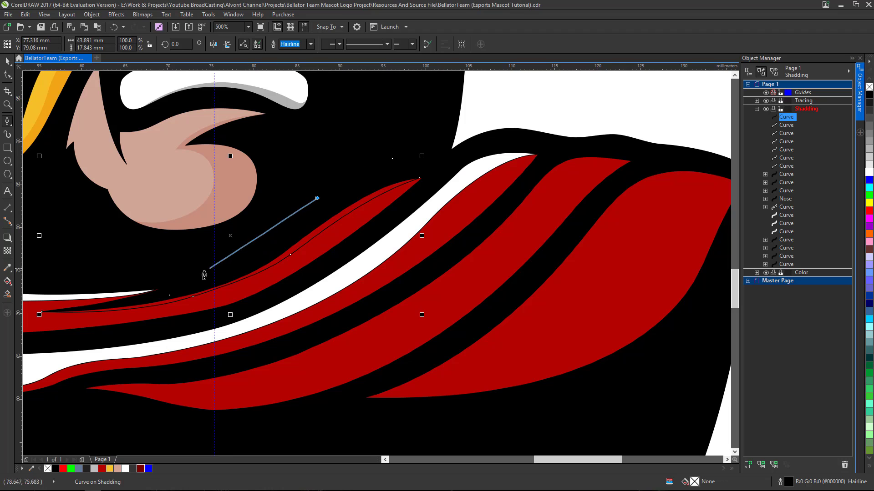
pyautogui.click(169, 297)
pyautogui.scroll(-2, 170, 296)
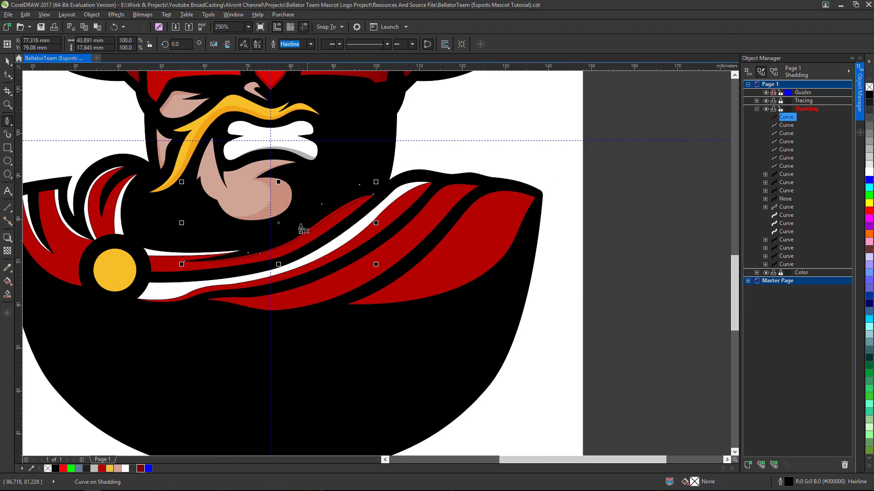
# Step: Nudge the node nearest the vertical guideline on the new shape's lower edge by about 0.6 mm with the Shape tool
pyautogui.scroll(2, 137, 318)
pyautogui.click(9, 75)
pyautogui.scroll(2, 318, 221)
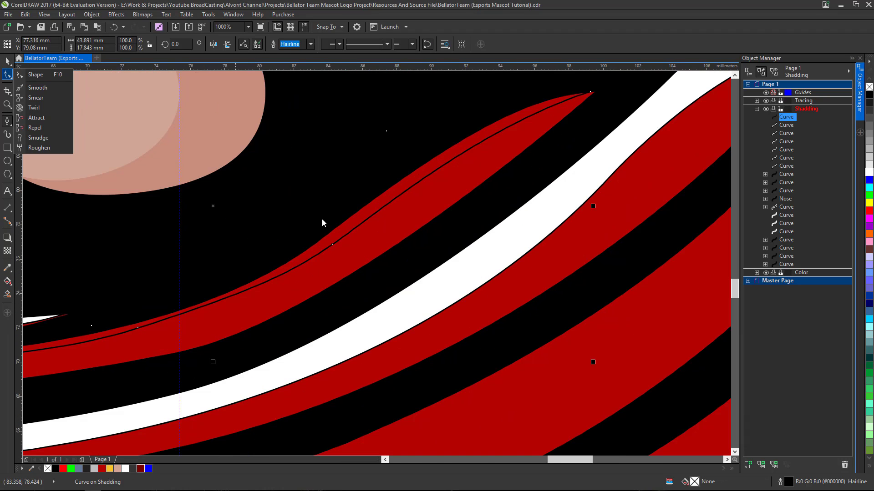
pyautogui.click(50, 76)
pyautogui.scroll(-2, 458, 172)
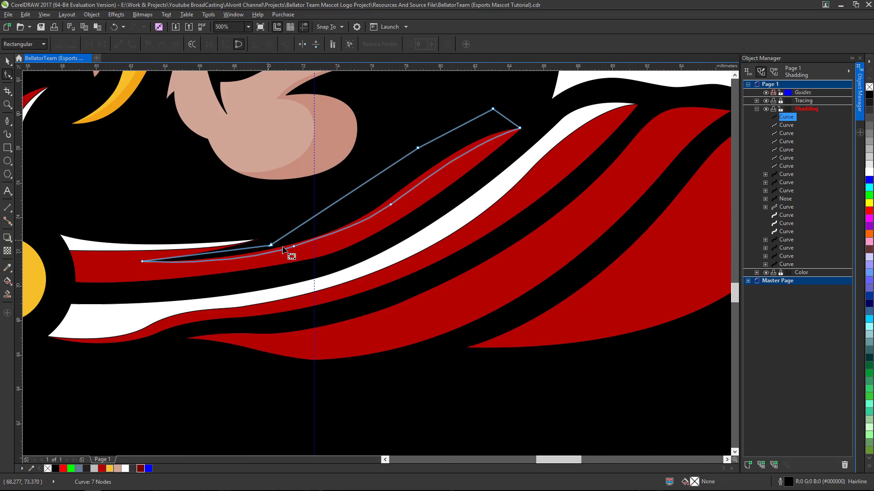
pyautogui.scroll(3, 289, 253)
pyautogui.moveTo(356, 260); pyautogui.dragTo(375, 249)
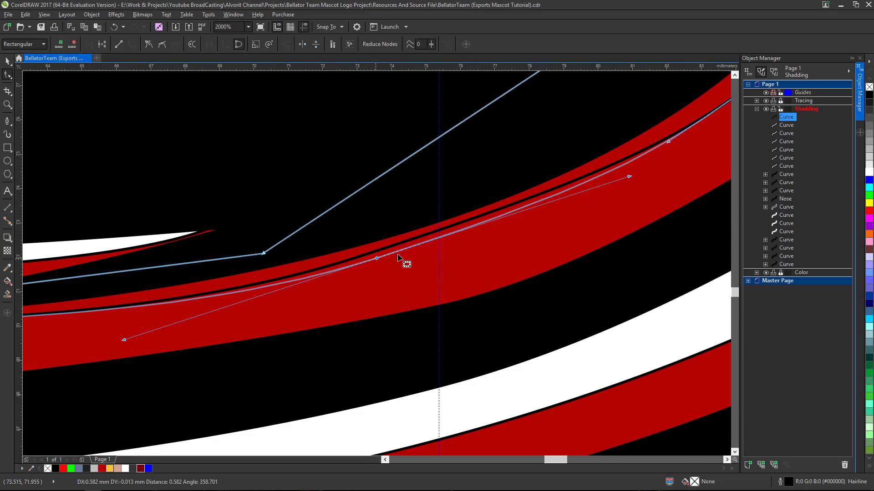
pyautogui.scroll(-1, 400, 246)
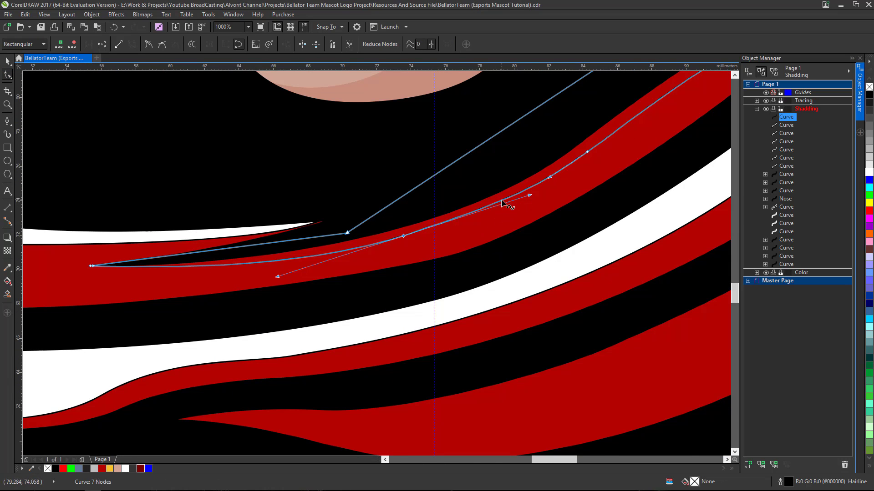
# Step: Add a node farther up the shape's lower edge and delete the node near the vertical guideline
pyautogui.click(523, 196)
pyautogui.click(405, 238)
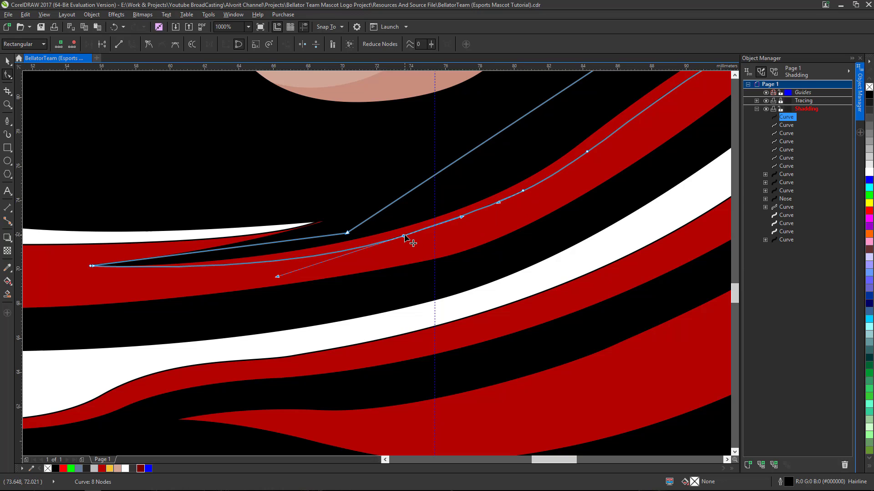
pyautogui.click(148, 269)
pyautogui.click(91, 267)
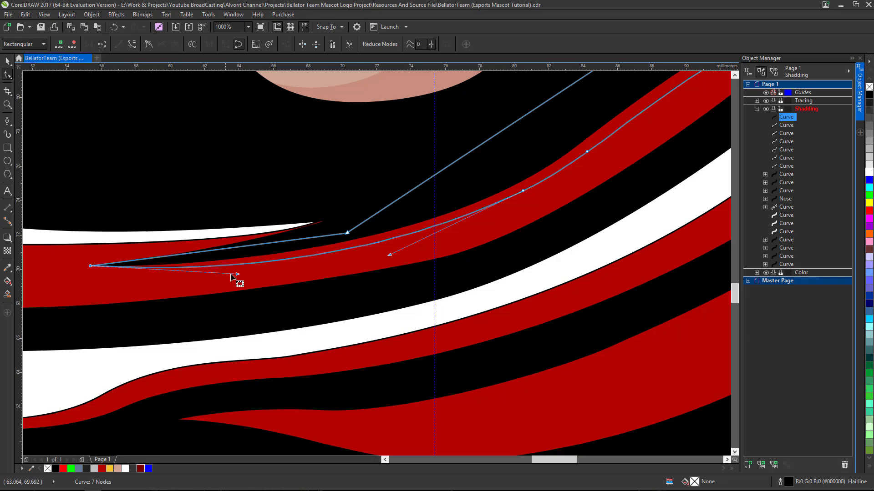
# Step: Try to bend the shape's lower edge by adjusting the curve handle at its left tip
pyautogui.moveTo(236, 273)
pyautogui.mouseDown()
pyautogui.moveTo(235, 247)
pyautogui.moveTo(226, 279)
pyautogui.moveTo(250, 279)
pyautogui.mouseUp()
pyautogui.hotkey('ctrl', 'z')
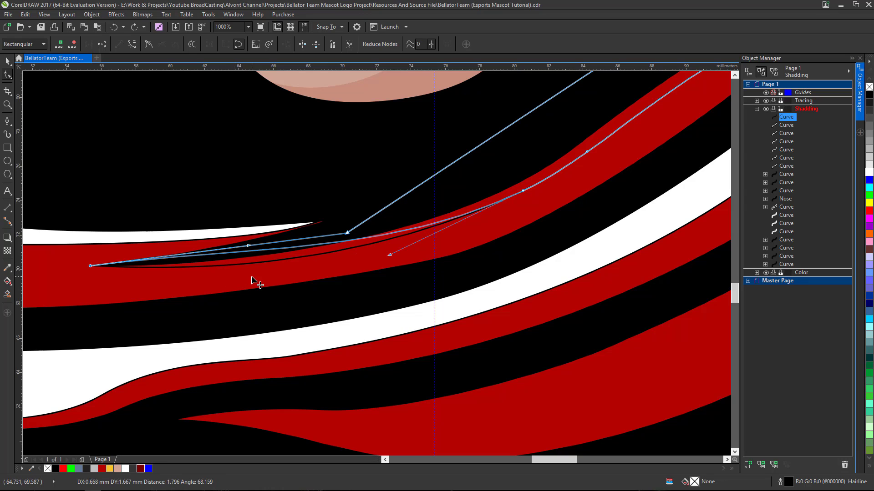
pyautogui.hotkey('ctrl', 'z')
# Step: Smooth the shape's lower edge by deleting the extra node, adding one nearer the left tip and nudging the next node about 0.4 mm
pyautogui.doubleClick(523, 191)
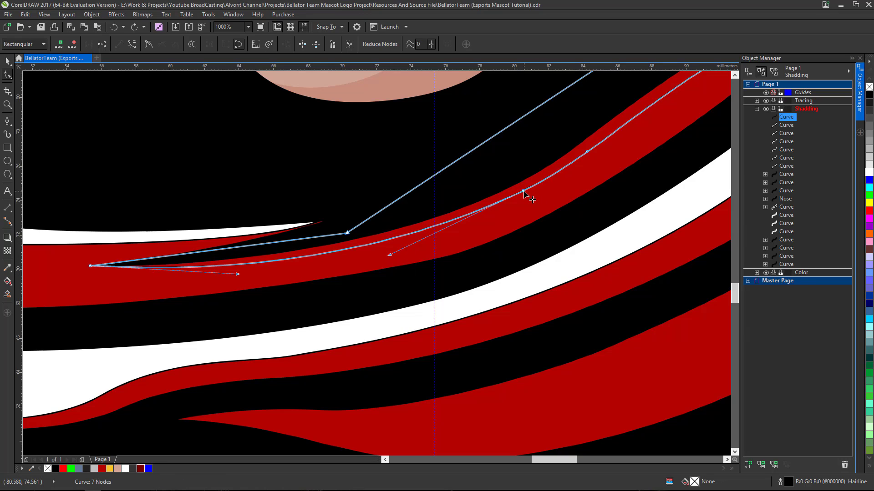
pyautogui.click(89, 267)
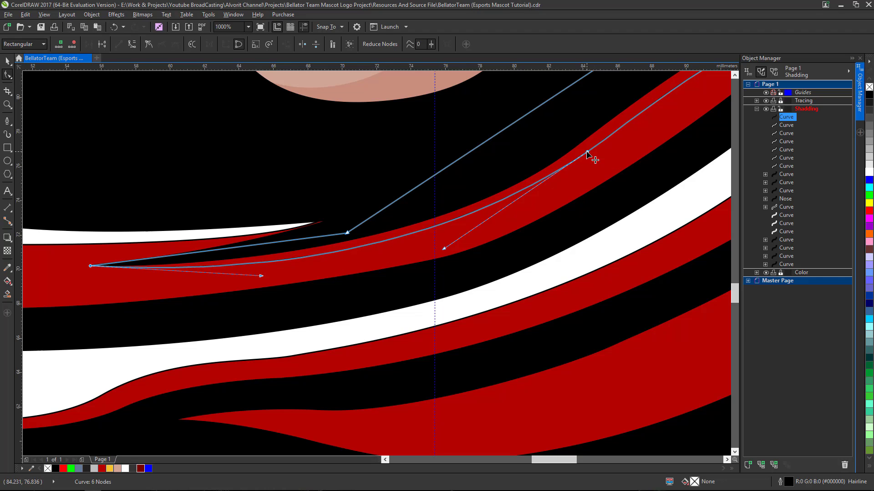
pyautogui.moveTo(587, 155); pyautogui.dragTo(590, 164)
pyautogui.hotkey('ctrl', 'z')
pyautogui.doubleClick(312, 256)
pyautogui.moveTo(586, 154); pyautogui.dragTo(584, 159)
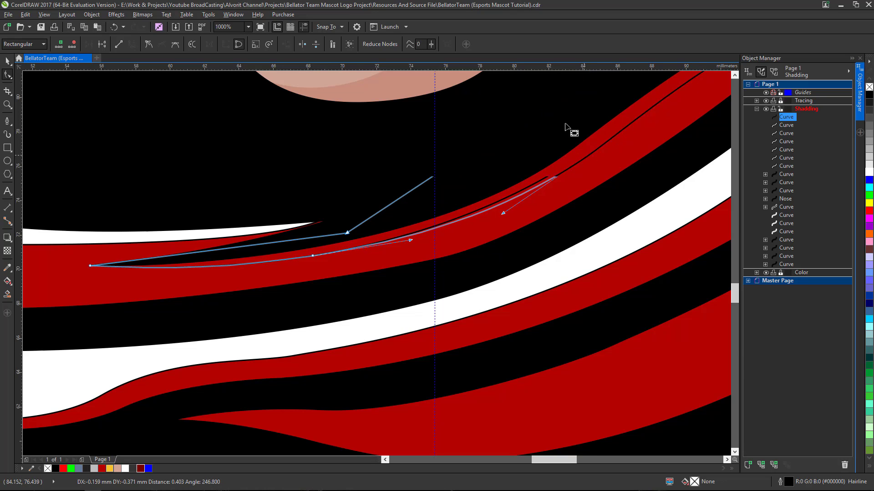
# Step: Fill the reshaped highlight in the upper cape band with white and leave node editing
pyautogui.scroll(-2, 542, 140)
pyautogui.scroll(1, 589, 110)
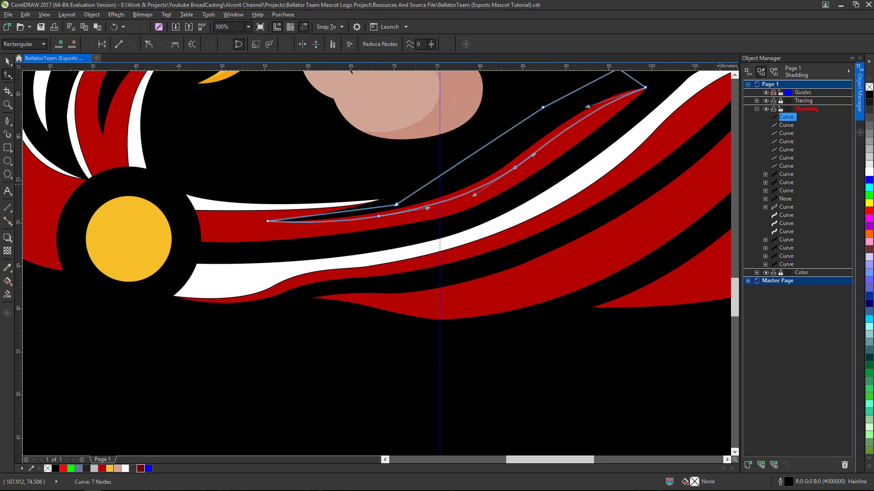
pyautogui.click(870, 173)
pyautogui.scroll(-1, 488, 184)
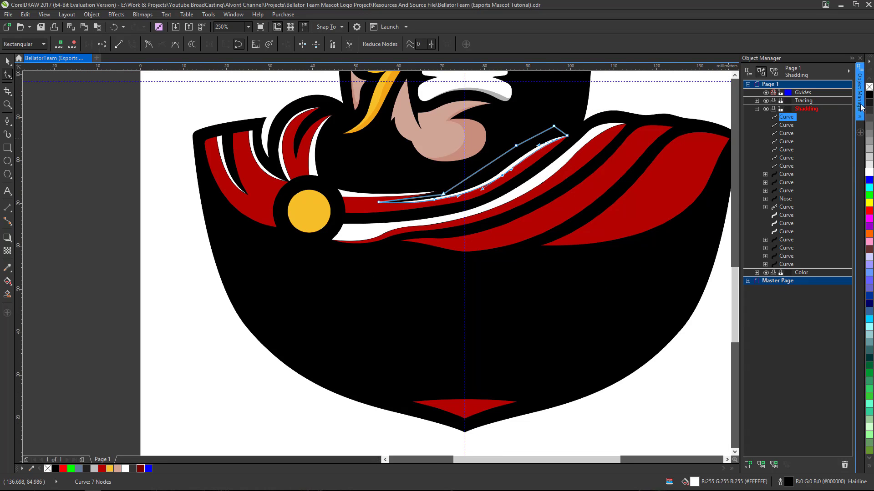
pyautogui.press('space')
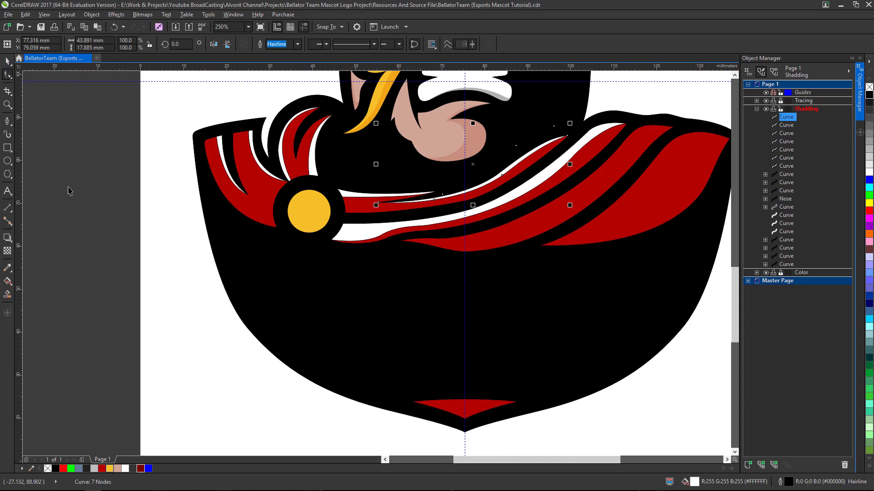
pyautogui.click(8, 121)
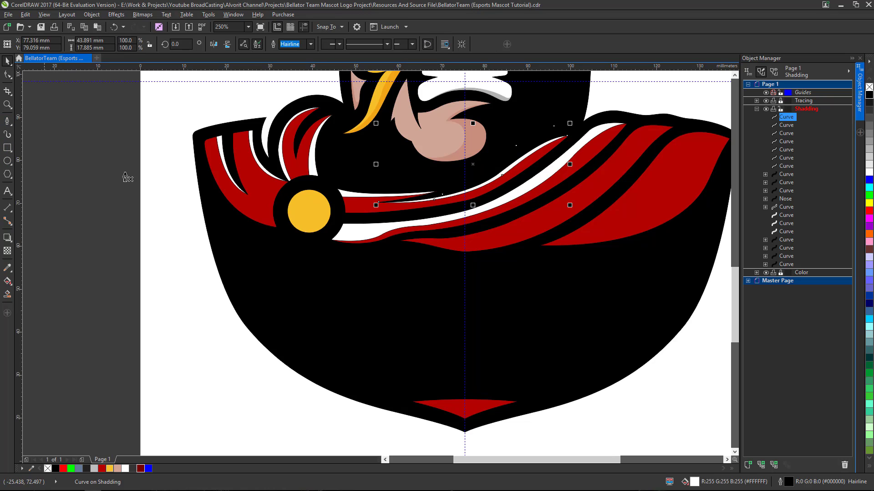
pyautogui.click(413, 264)
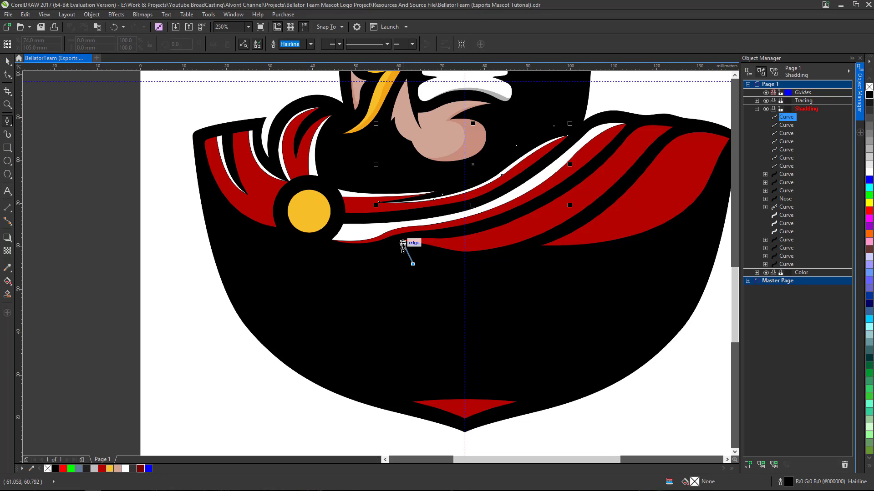
pyautogui.doubleClick(403, 246)
pyautogui.scroll(2, 451, 245)
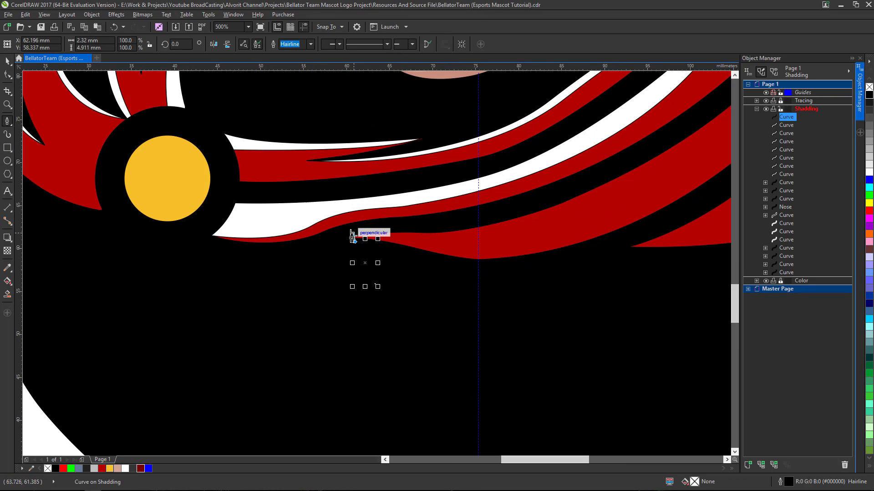
pyautogui.hotkey('ctrl', 'z')
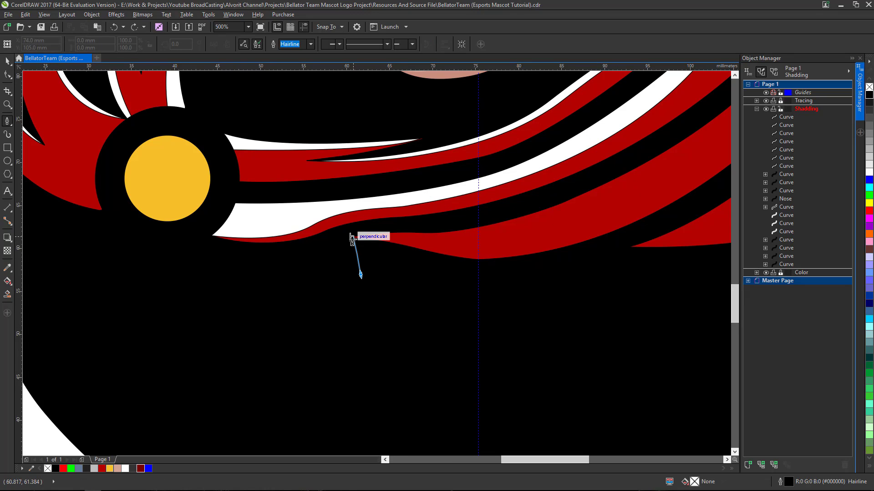
pyautogui.press('Escape')
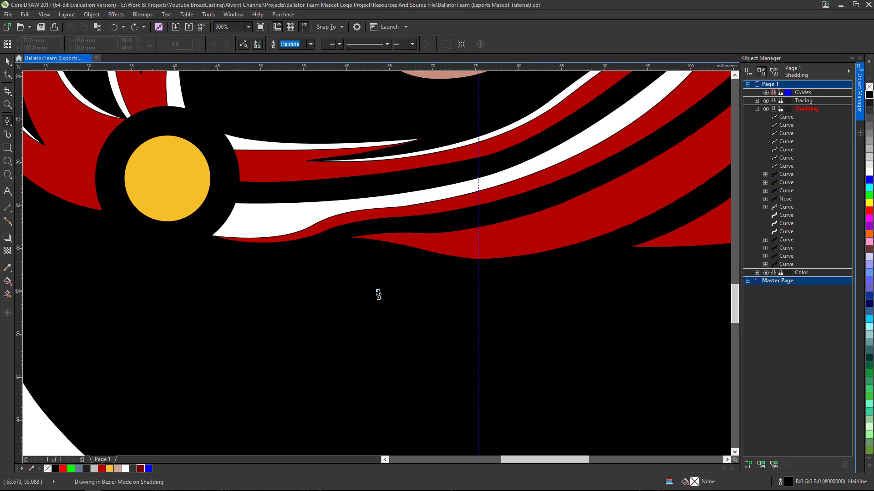
# Step: Start a Pen tool outline beside the third cape band and curve it through the band's left tip, about 11.4 × 2.4 mm
pyautogui.scroll(2, 343, 235)
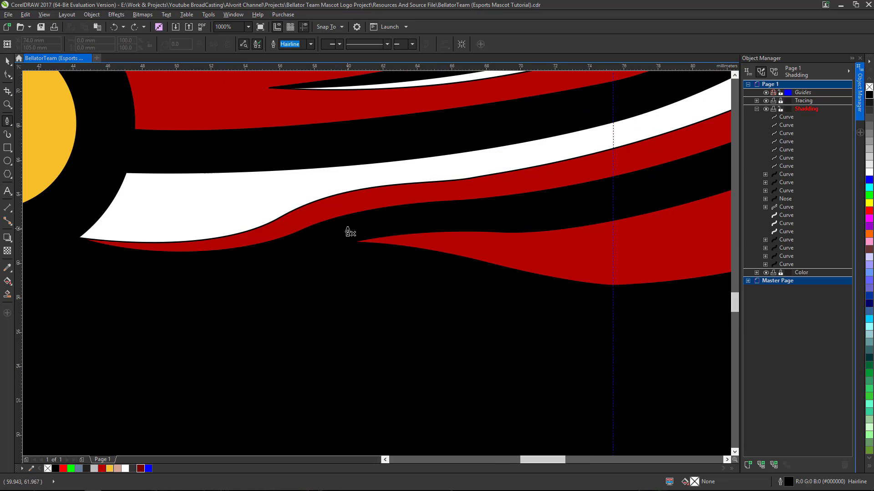
pyautogui.moveTo(337, 265); pyautogui.dragTo(337, 224)
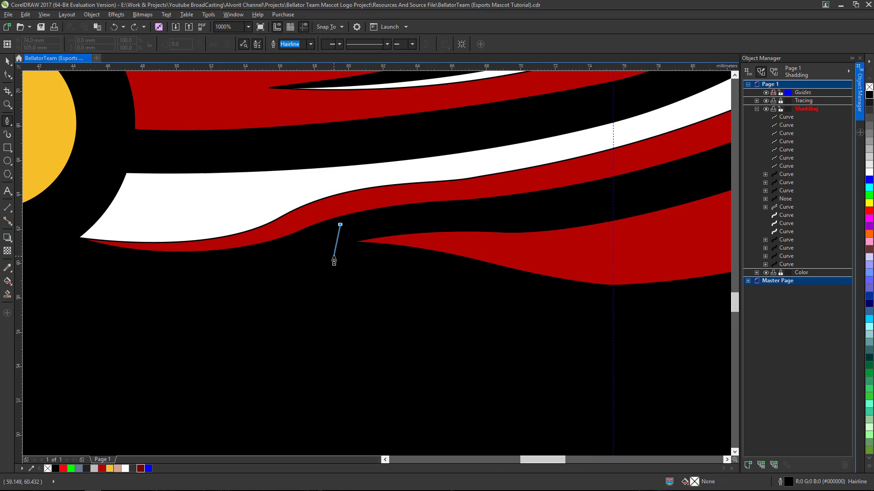
pyautogui.click(358, 243)
pyautogui.moveTo(533, 254); pyautogui.dragTo(635, 275)
pyautogui.scroll(-3, 575, 271)
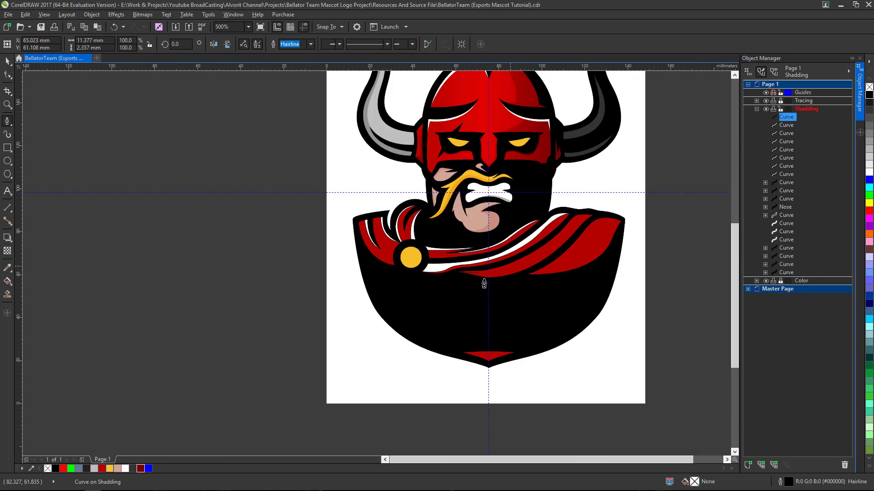
# Step: Try to extend the outline through the third cape band to its upper-right tip, and undo the added segments
pyautogui.scroll(2, 484, 284)
pyautogui.scroll(2, 392, 323)
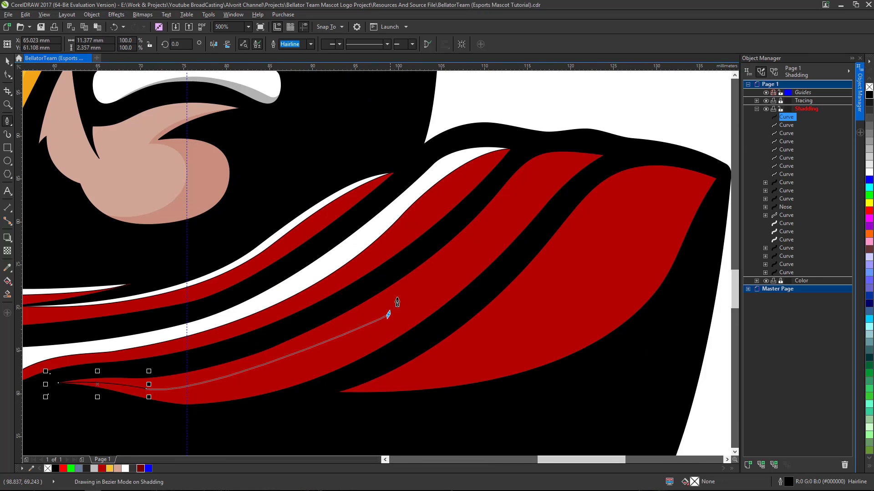
pyautogui.moveTo(388, 315); pyautogui.dragTo(446, 263)
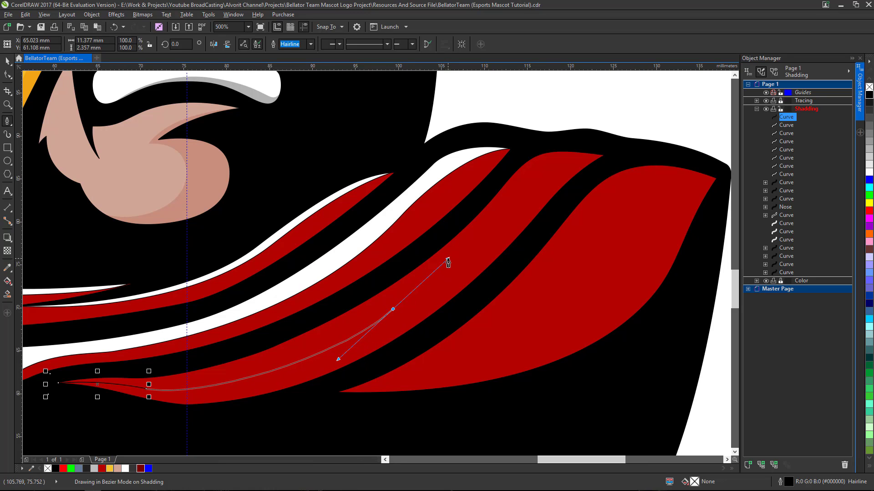
pyautogui.moveTo(604, 155); pyautogui.dragTo(655, 157)
pyautogui.hotkey('ctrl', 'z')
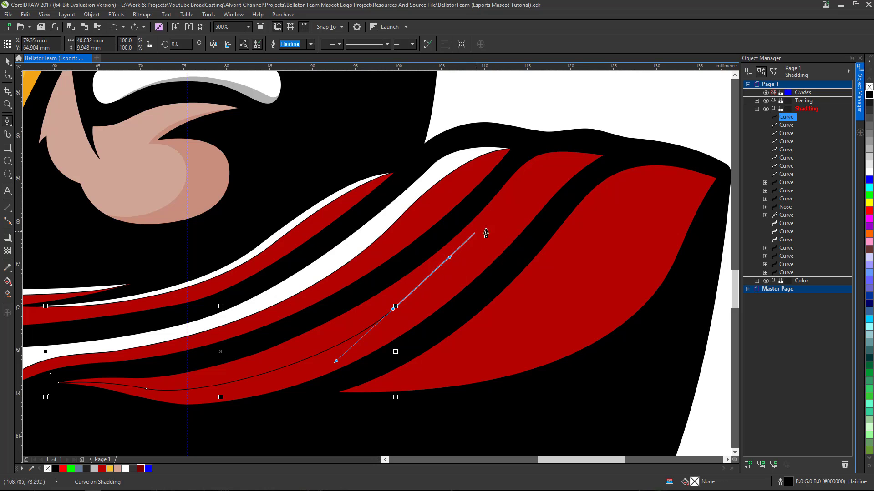
pyautogui.hotkey('ctrl', 'z')
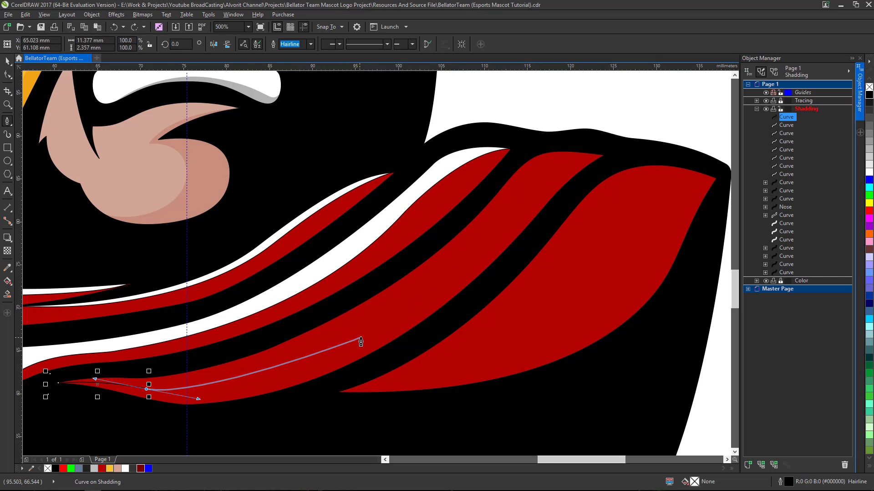
# Step: Continue the outline in smooth curves through the middle of the third cape band to its upper-right tip, about 64.7 × 27.9 mm
pyautogui.moveTo(367, 326); pyautogui.dragTo(389, 307)
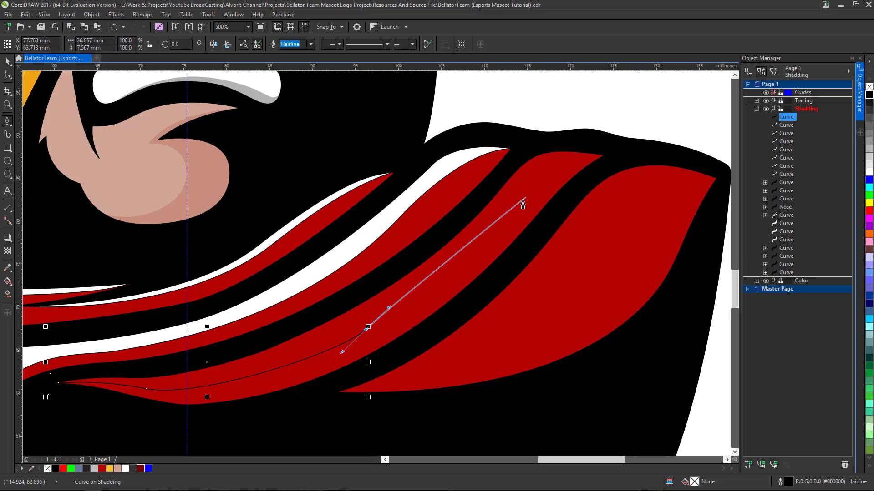
pyautogui.hotkey('ctrl', 'z')
pyautogui.moveTo(371, 333); pyautogui.dragTo(390, 311)
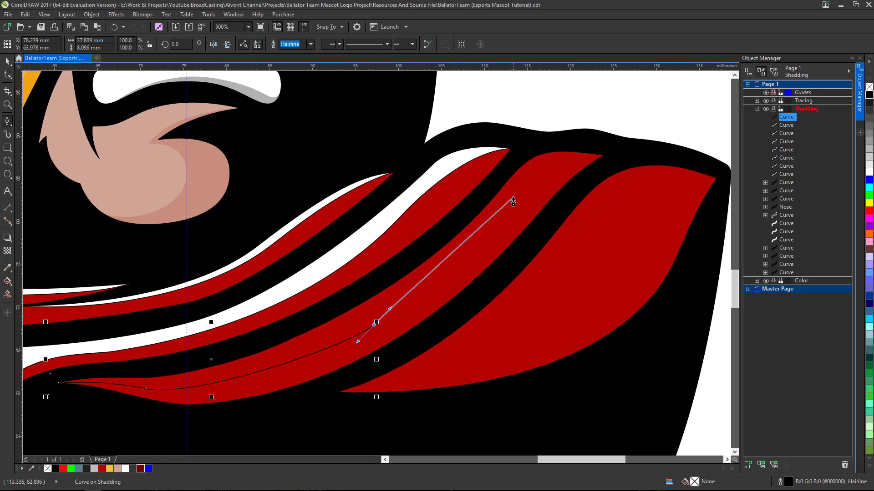
pyautogui.moveTo(524, 192); pyautogui.dragTo(652, 154)
pyautogui.click(526, 191)
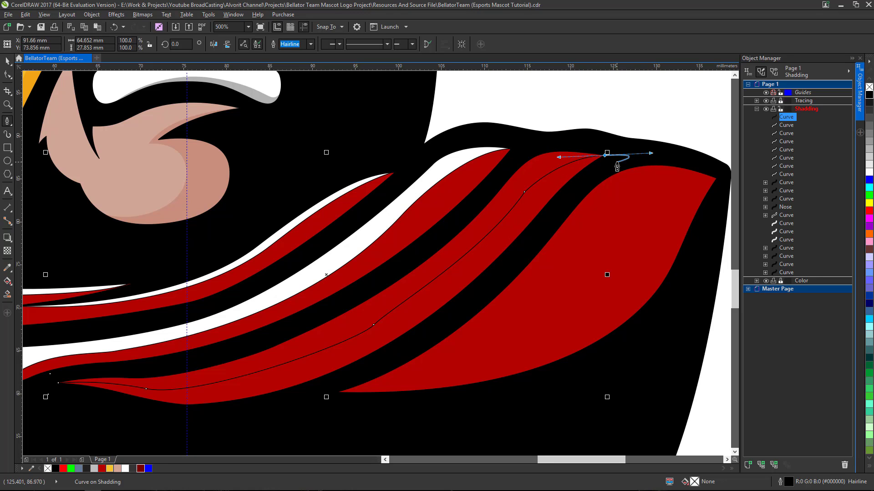
pyautogui.click(605, 156)
# Step: Close the outline through the black gap above the third cape band, about 64.7 × 28.9 mm, and fill it with white
pyautogui.click(572, 147)
pyautogui.click(529, 146)
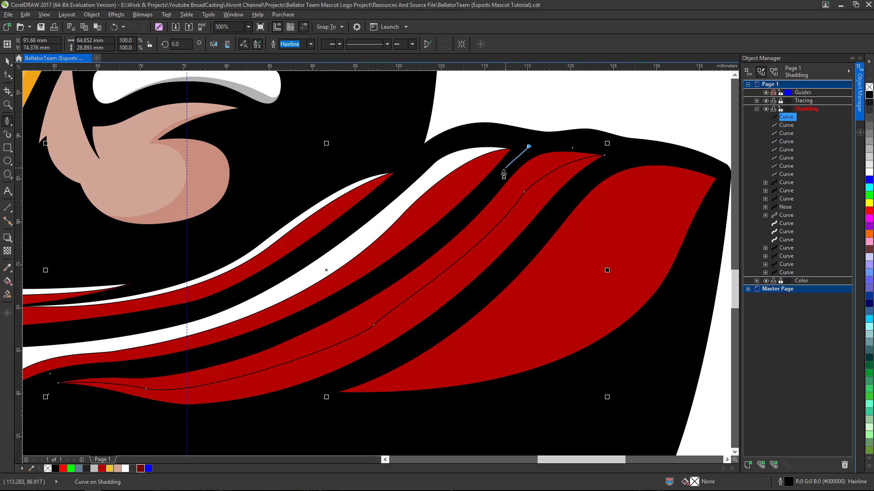
pyautogui.click(503, 169)
pyautogui.click(433, 240)
pyautogui.click(265, 334)
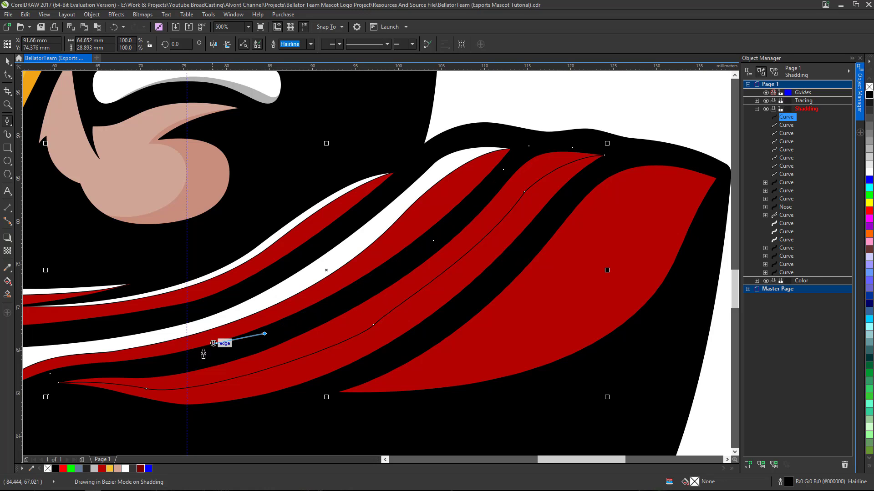
pyautogui.click(104, 371)
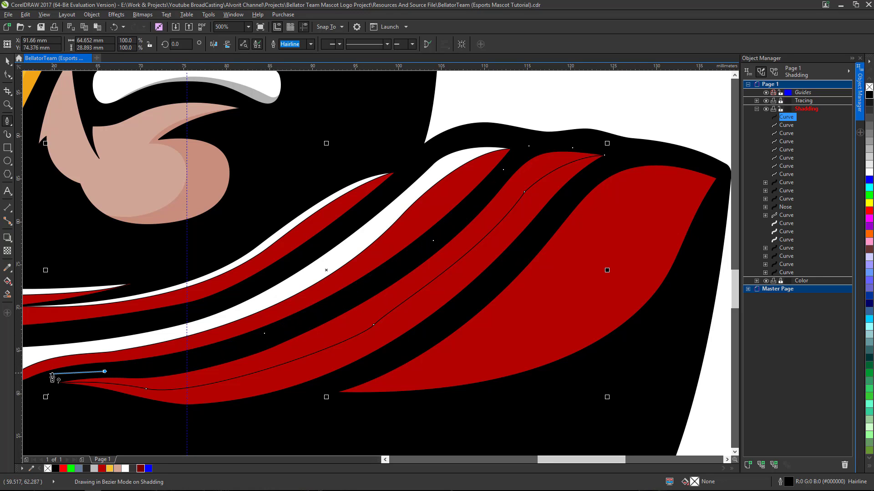
pyautogui.click(58, 383)
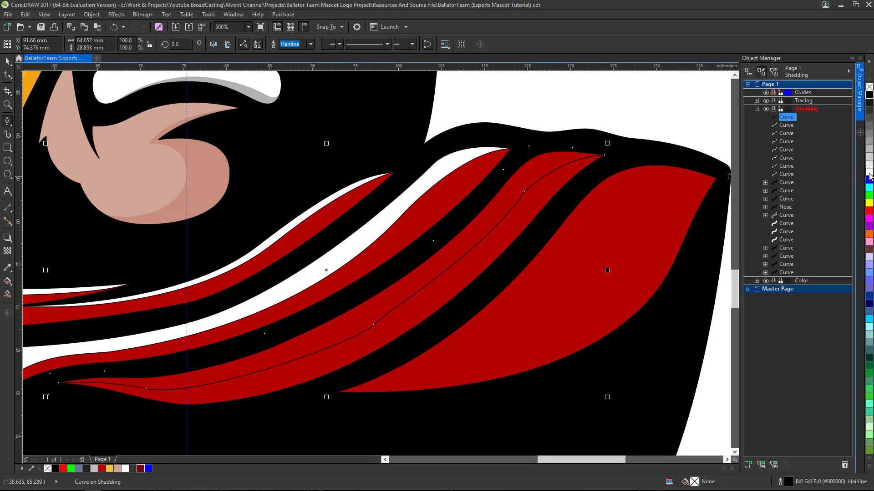
pyautogui.click(869, 175)
# Step: Smooth the white shape's lower edge by deleting its middle node and lengthening the curve handles of the neighbouring nodes
pyautogui.click(5, 76)
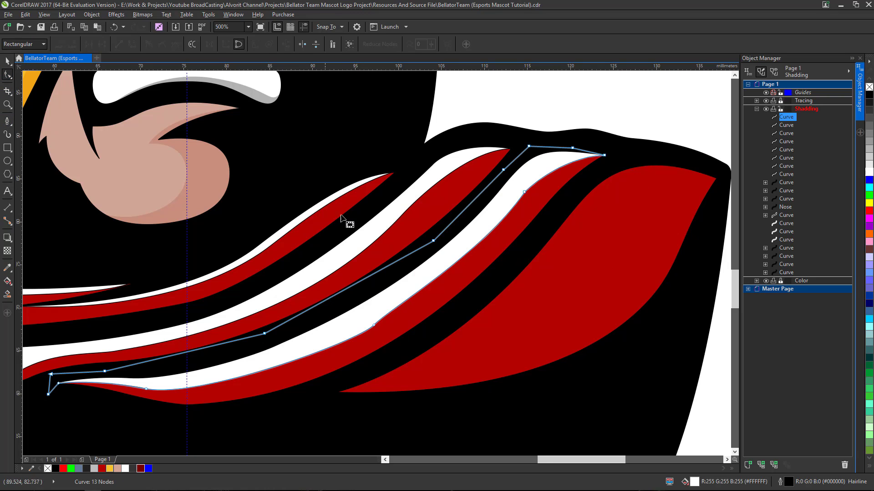
pyautogui.click(374, 326)
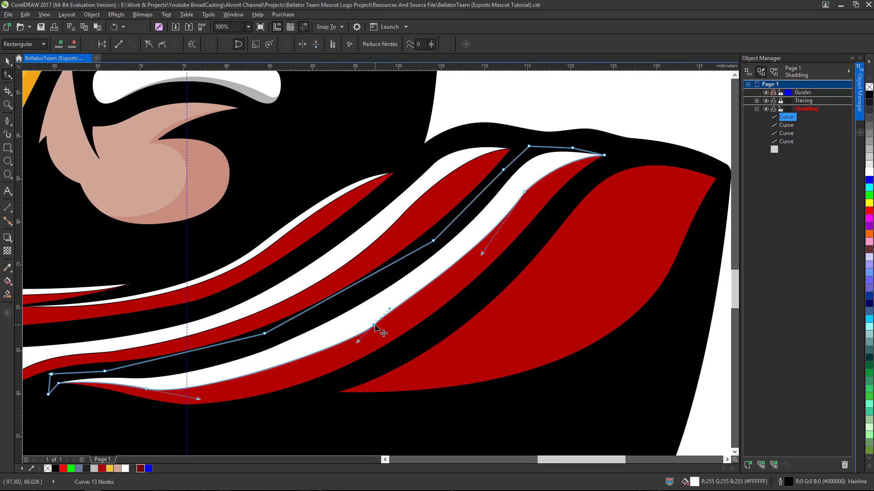
pyautogui.press('Delete')
pyautogui.moveTo(147, 391); pyautogui.dragTo(234, 407)
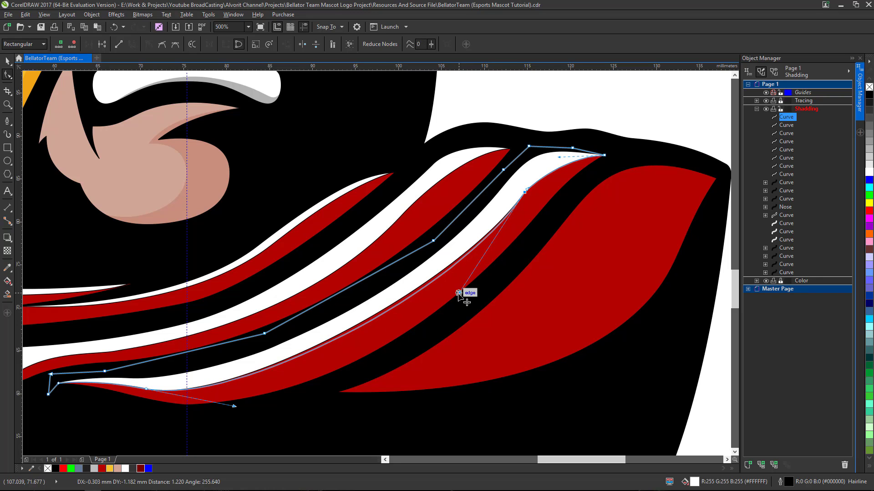
pyautogui.click(236, 405)
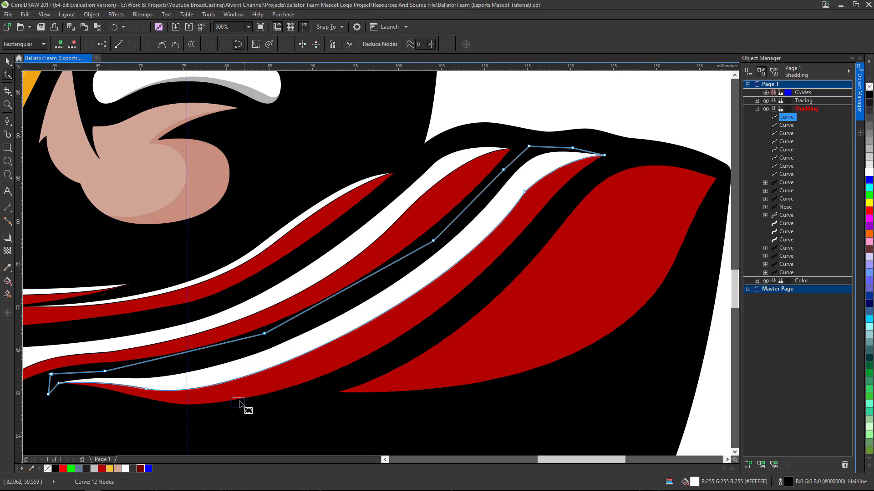
pyautogui.click(146, 390)
pyautogui.moveTo(233, 406); pyautogui.dragTo(237, 404)
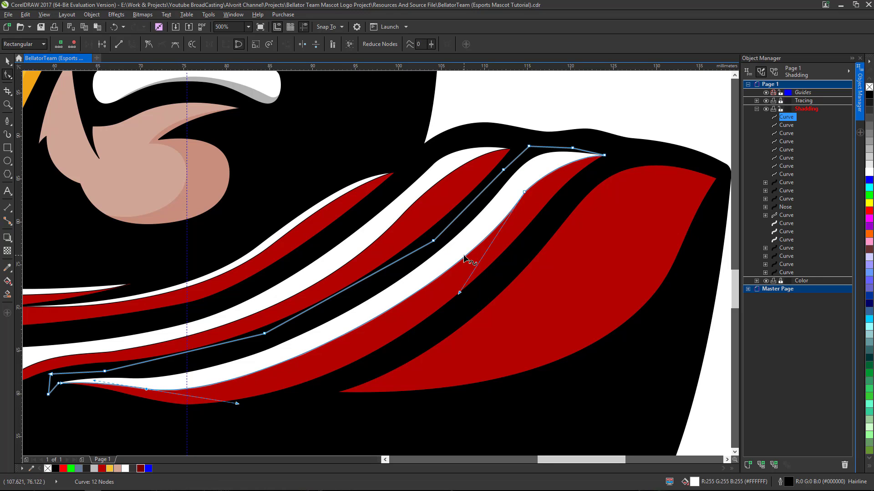
# Step: Replace the lower-edge node nearest the upper-right tip with a new node farther down the curve, and leave node editing
pyautogui.doubleClick(456, 263)
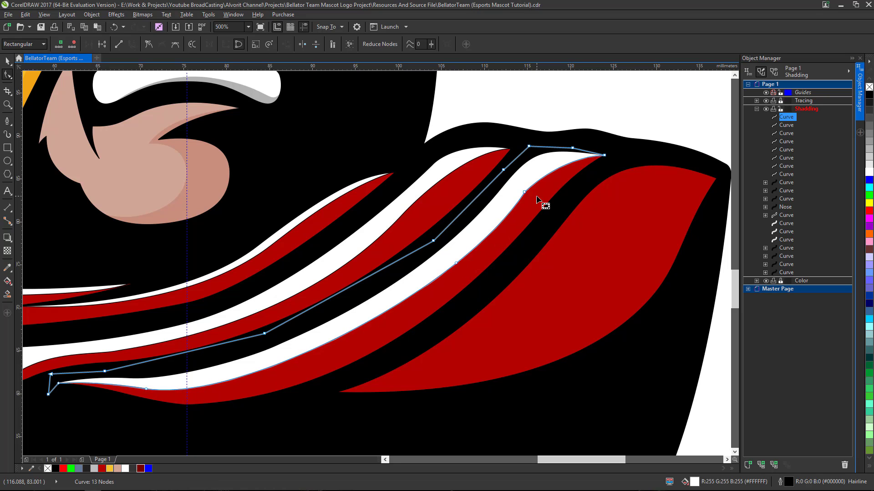
pyautogui.press('Delete')
pyautogui.scroll(-2, 530, 166)
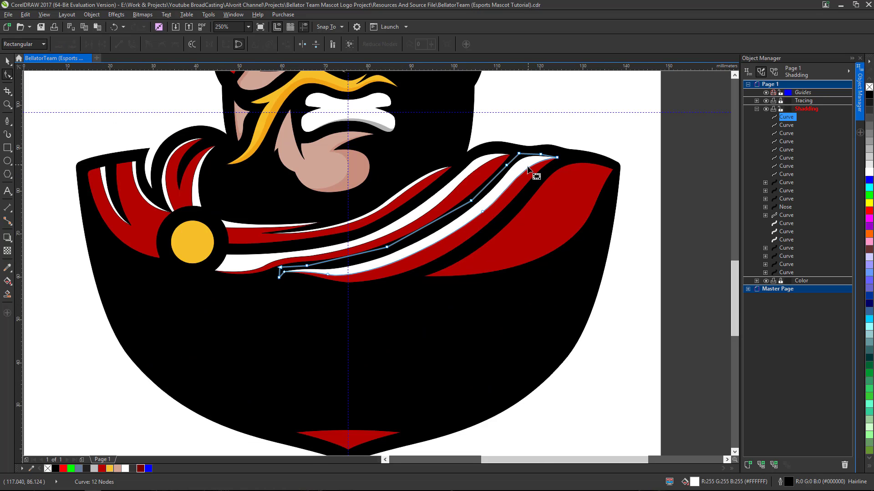
pyautogui.click(7, 61)
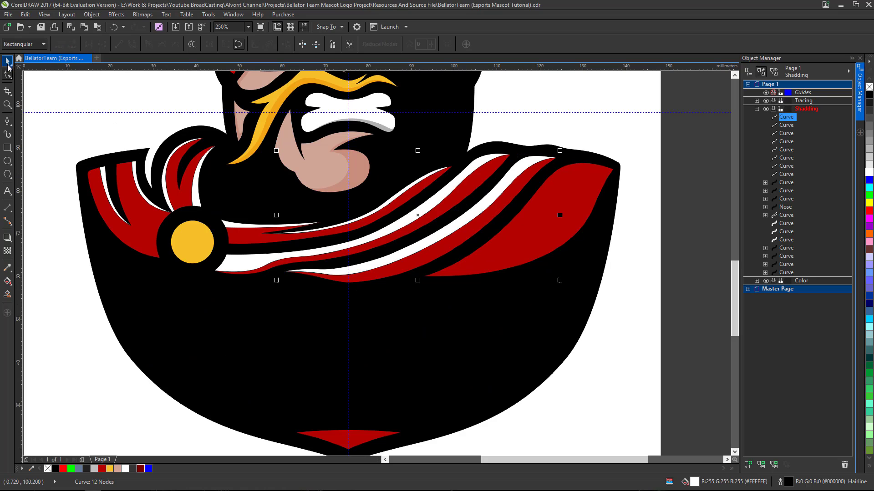
pyautogui.click(8, 121)
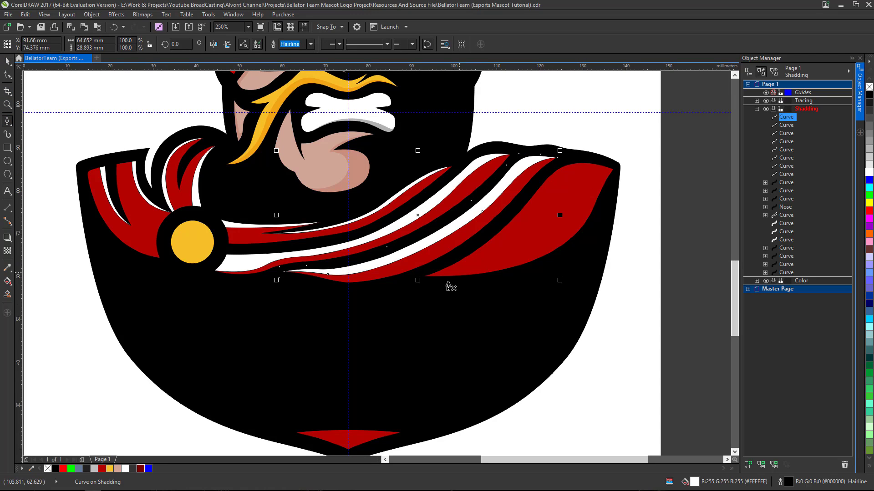
pyautogui.click(418, 295)
pyautogui.click(423, 280)
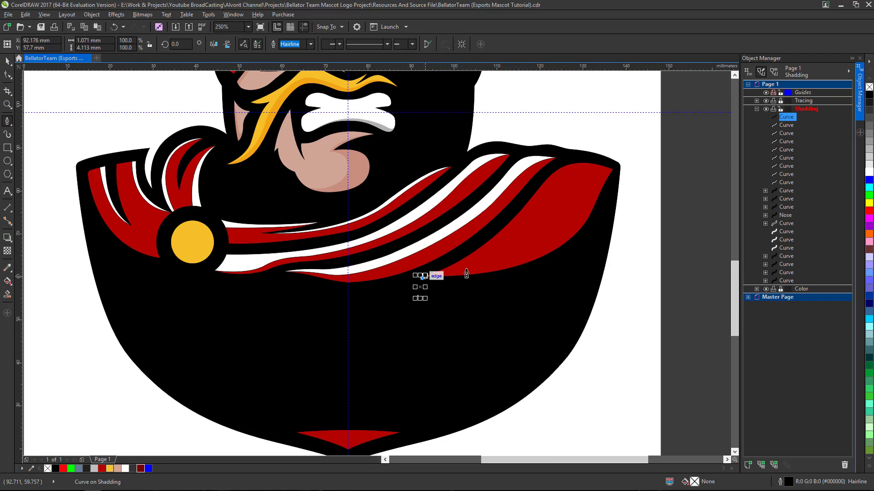
pyautogui.scroll(1, 533, 248)
pyautogui.scroll(-1, 486, 258)
pyautogui.scroll(1, 419, 282)
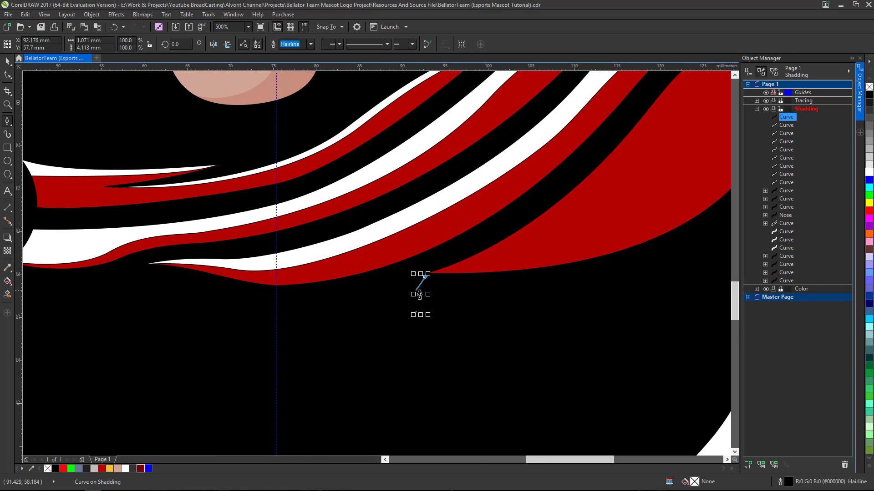
pyautogui.scroll(1, 445, 279)
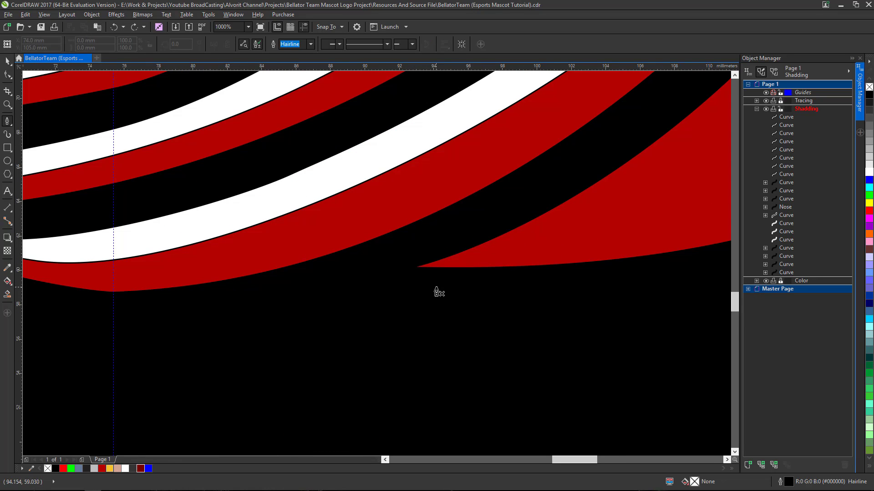
# Step: Start a Pen tool outline at the widest cape band's lower-left tip and curve it through the middle to the upper-right tip, about 44.3 × 26.1 mm
pyautogui.click(411, 270)
pyautogui.scroll(-3, 410, 272)
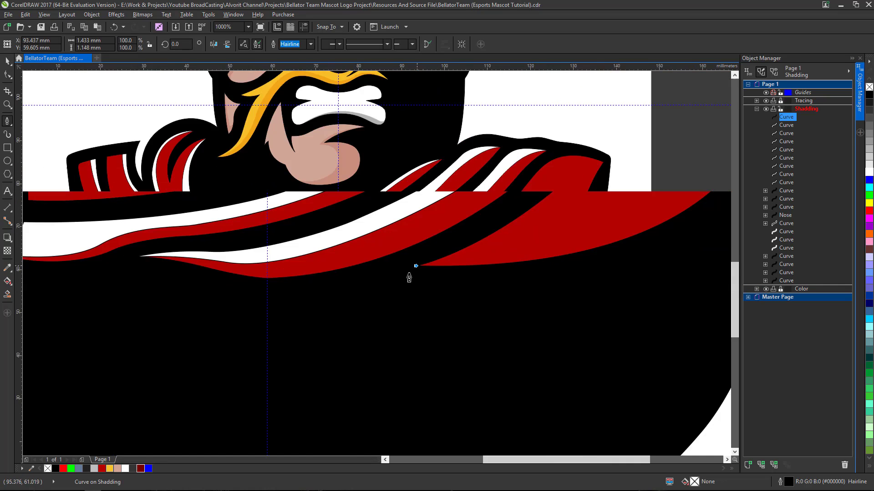
pyautogui.moveTo(471, 245); pyautogui.dragTo(514, 200)
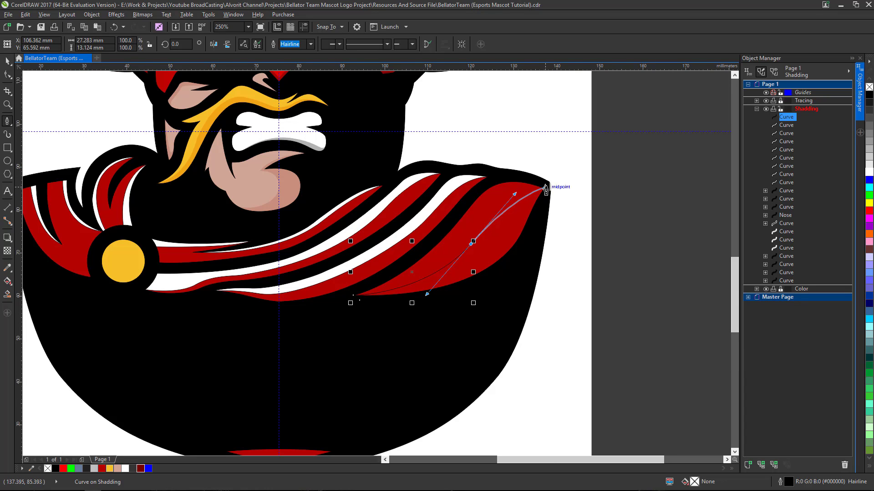
pyautogui.scroll(3, 544, 190)
pyautogui.click(532, 191)
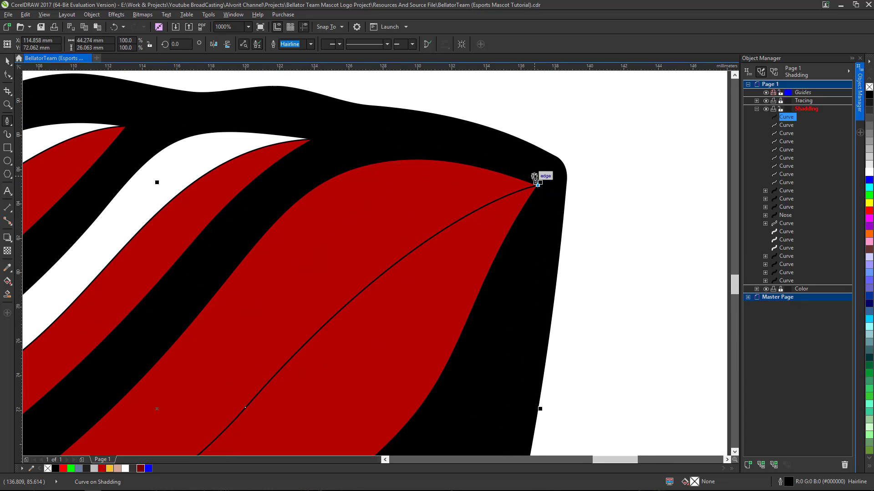
# Step: Close the outline through the black area above the widest cape band, about 47.4 × 31.9 mm, and fill it with white
pyautogui.scroll(-3, 532, 191)
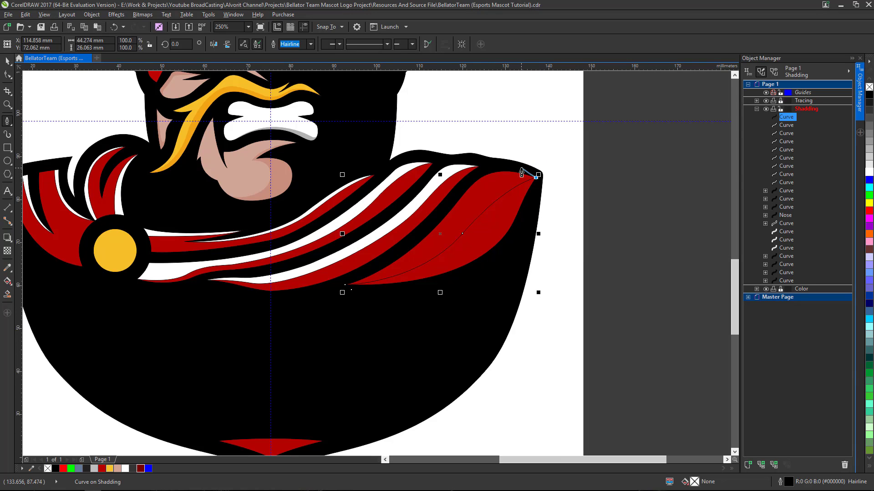
pyautogui.click(481, 169)
pyautogui.scroll(2, 486, 173)
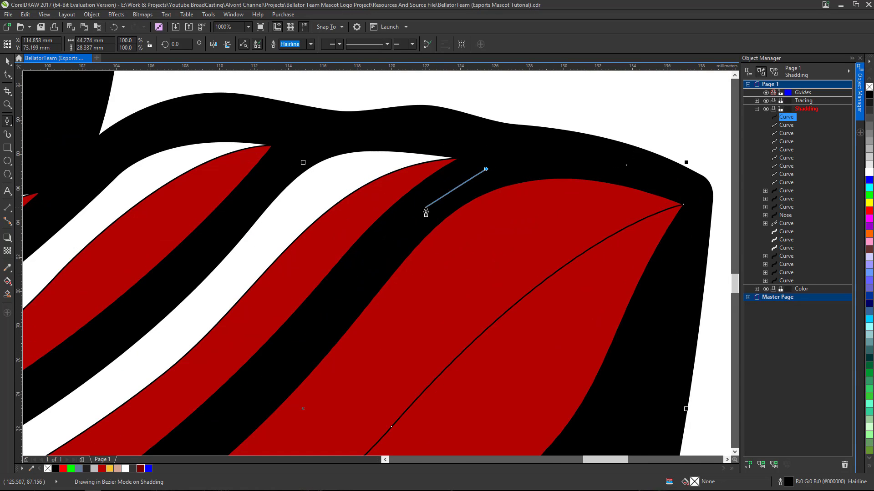
pyautogui.scroll(-2, 429, 241)
pyautogui.moveTo(436, 231); pyautogui.dragTo(427, 236)
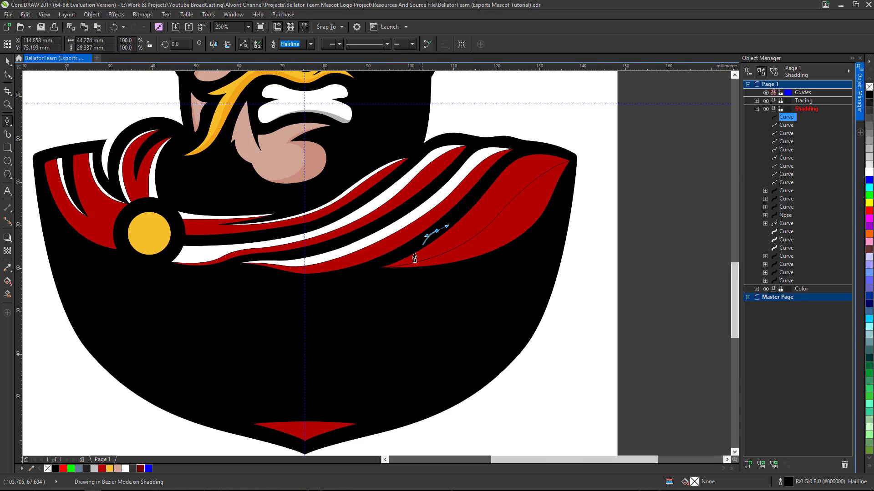
pyautogui.scroll(2, 375, 271)
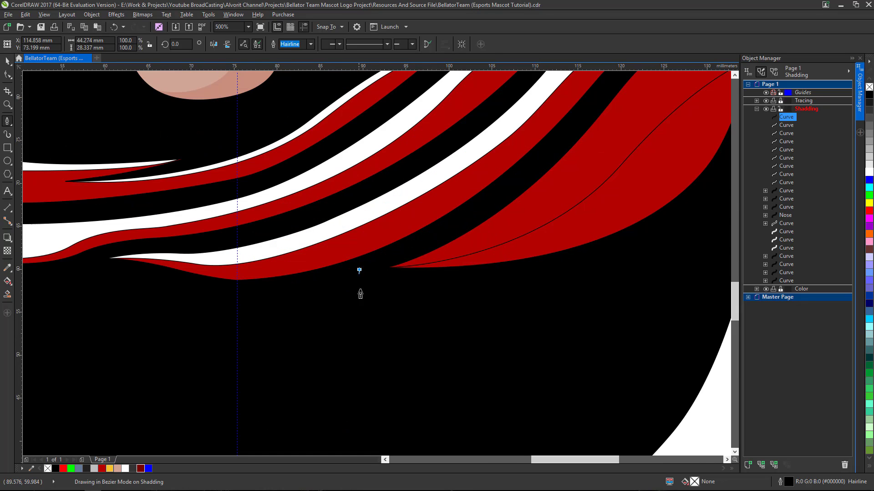
pyautogui.moveTo(382, 295); pyautogui.dragTo(400, 281)
pyautogui.scroll(-4, 359, 292)
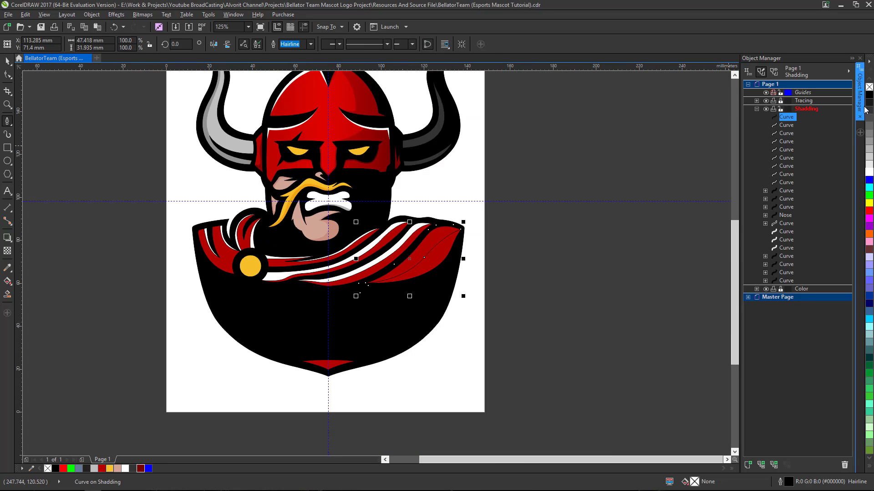
pyautogui.click(869, 93)
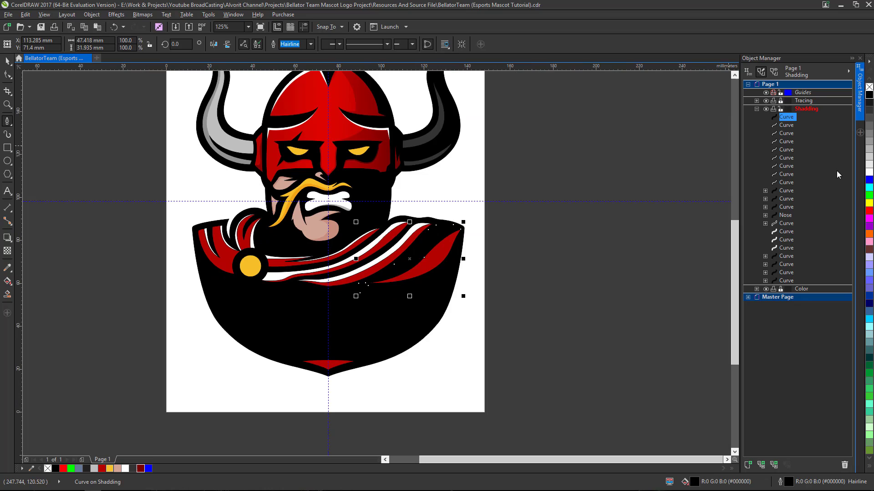
pyautogui.click(869, 171)
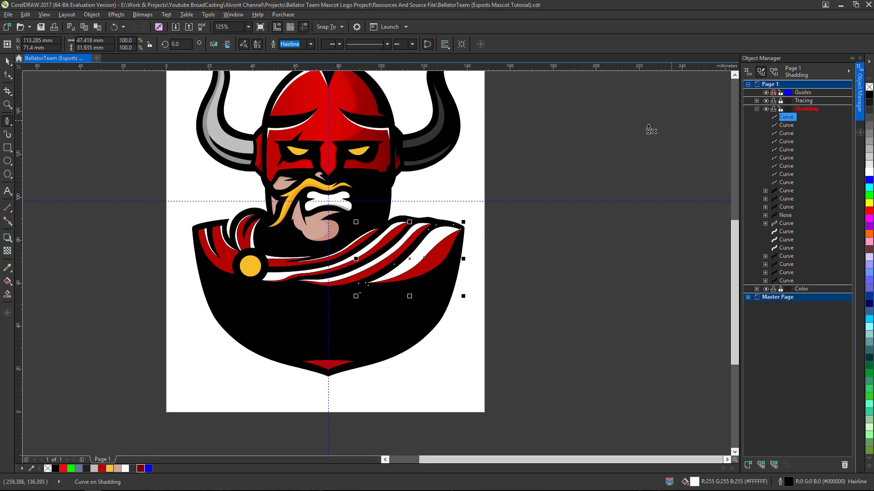
# Step: Select the nine new cape shading curves and weld them into one shape
pyautogui.click(9, 62)
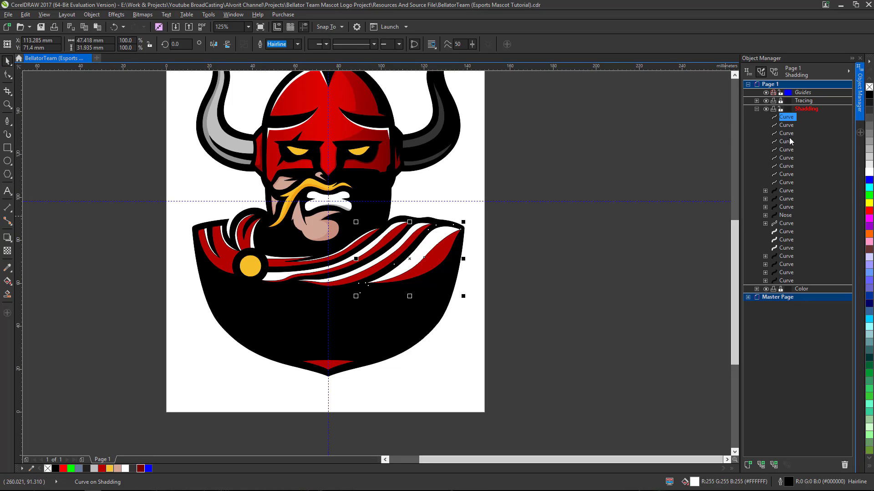
pyautogui.keyDown('shift'); pyautogui.click(787, 182); pyautogui.keyUp('shift')
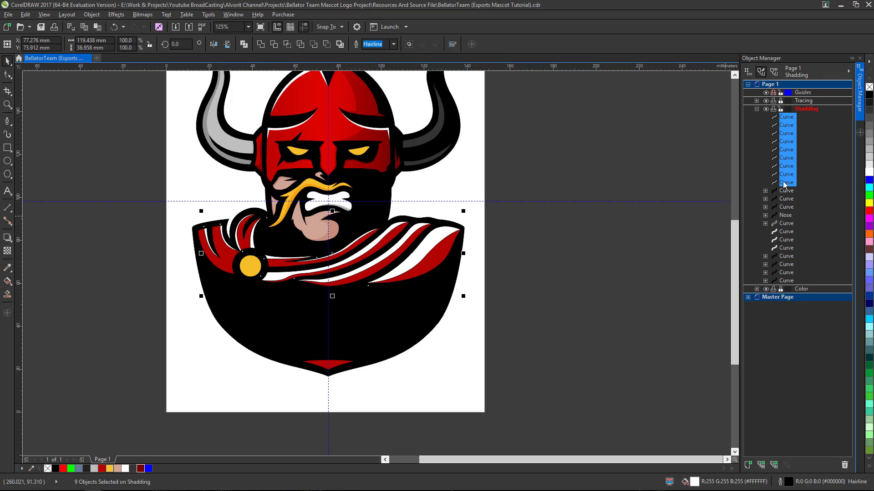
pyautogui.click(261, 44)
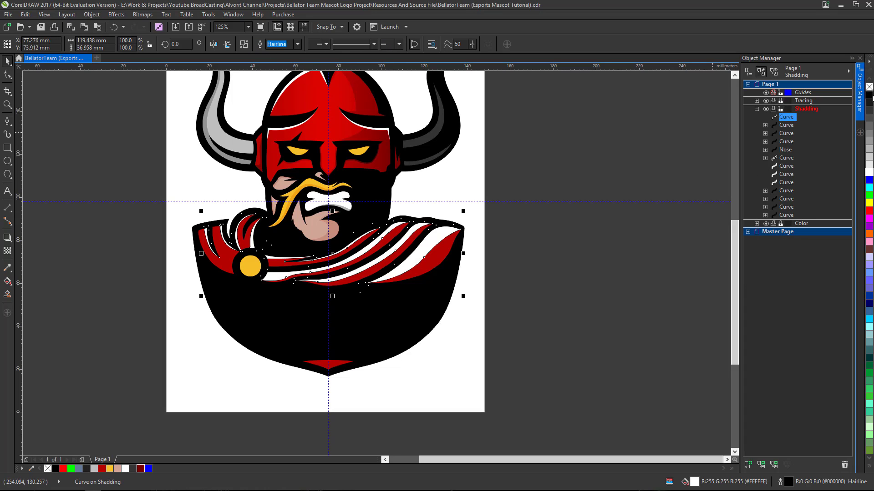
# Step: Fill the welded cape shading with black and give it a uniform transparency of 40 in Overlay mode
pyautogui.click(8, 251)
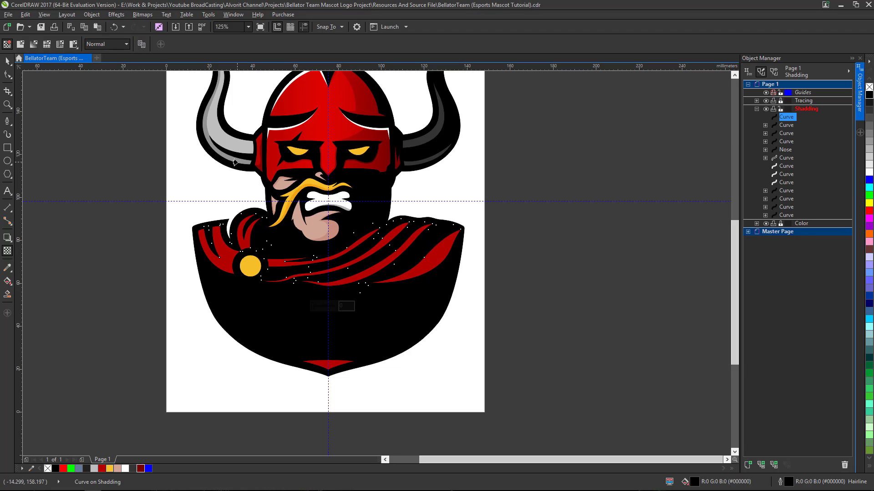
pyautogui.click(20, 44)
pyautogui.scroll(2, 380, 234)
pyautogui.scroll(-2, 427, 293)
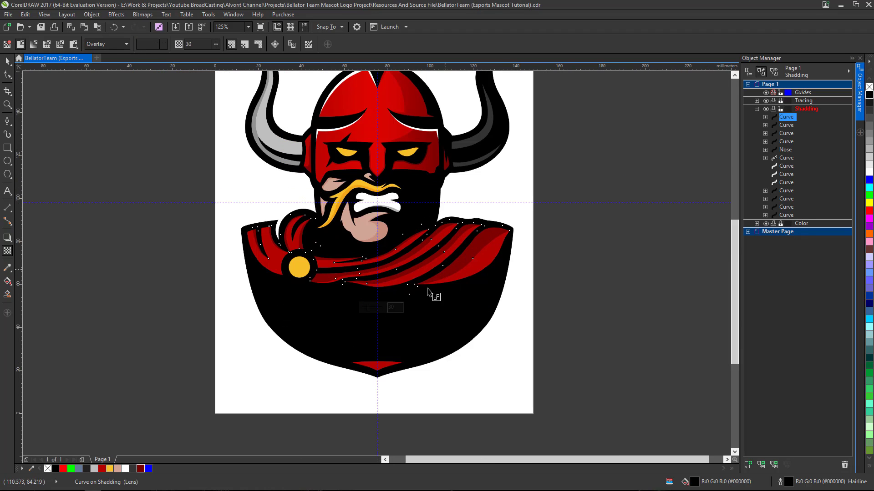
pyautogui.moveTo(369, 311); pyautogui.dragTo(371, 310)
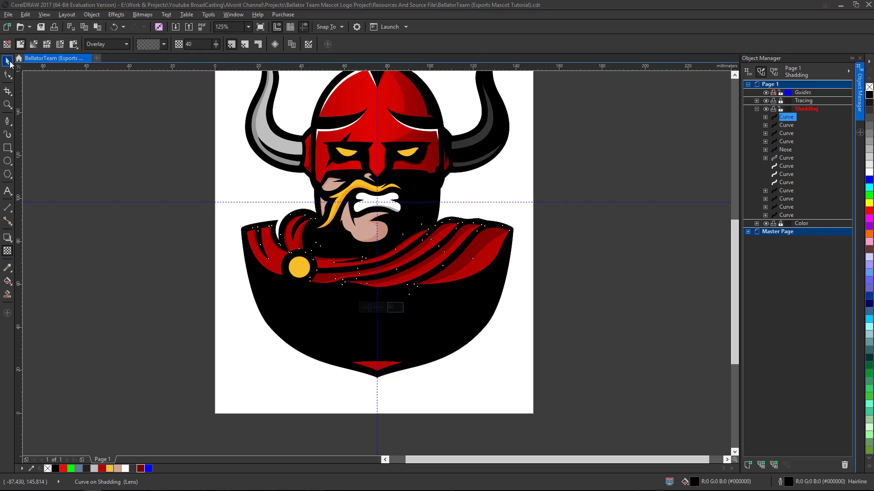
# Step: Start a Pen tool outline above the small red tip at the cape's bottom and curve it to the tip's lowest point, about 8.8 × 6.2 mm
pyautogui.click(8, 61)
pyautogui.press('Escape')
pyautogui.scroll(2, 444, 257)
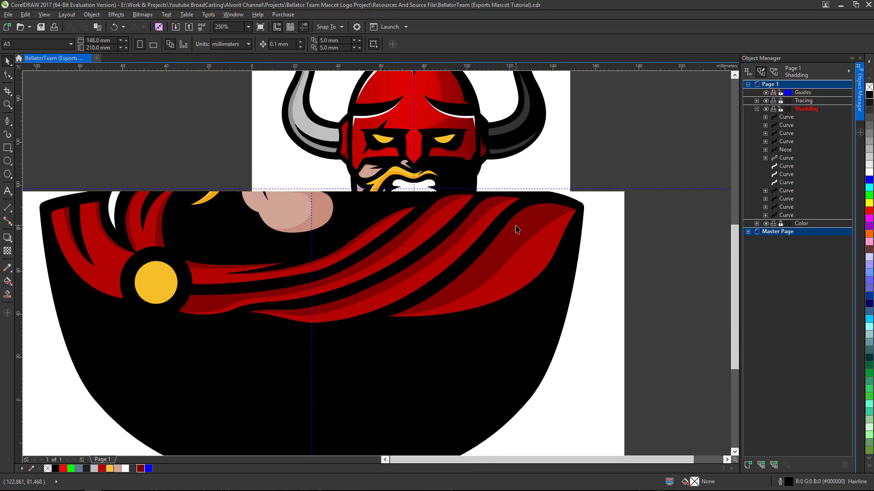
pyautogui.scroll(-2, 517, 229)
pyautogui.scroll(4, 405, 396)
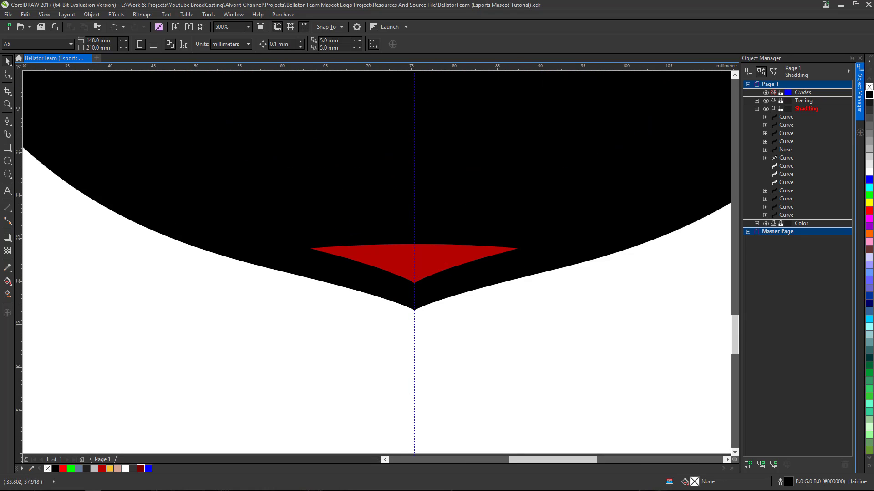
pyautogui.click(8, 121)
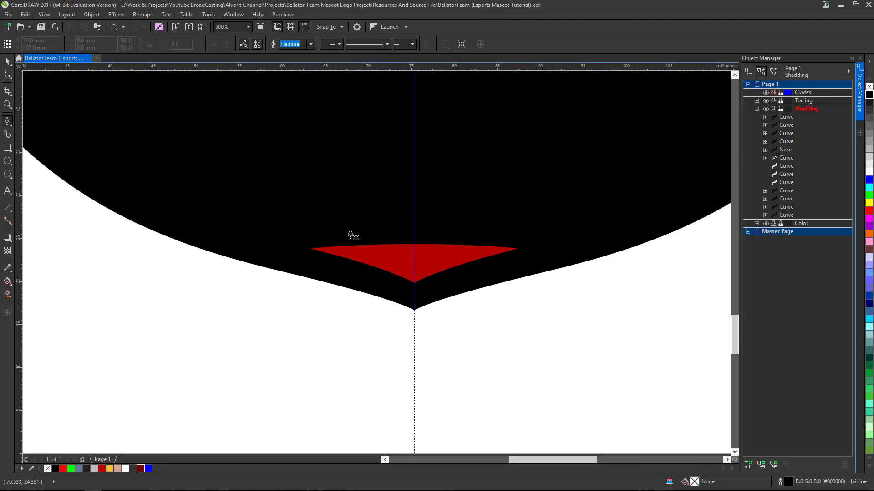
pyautogui.click(340, 230)
pyautogui.click(368, 245)
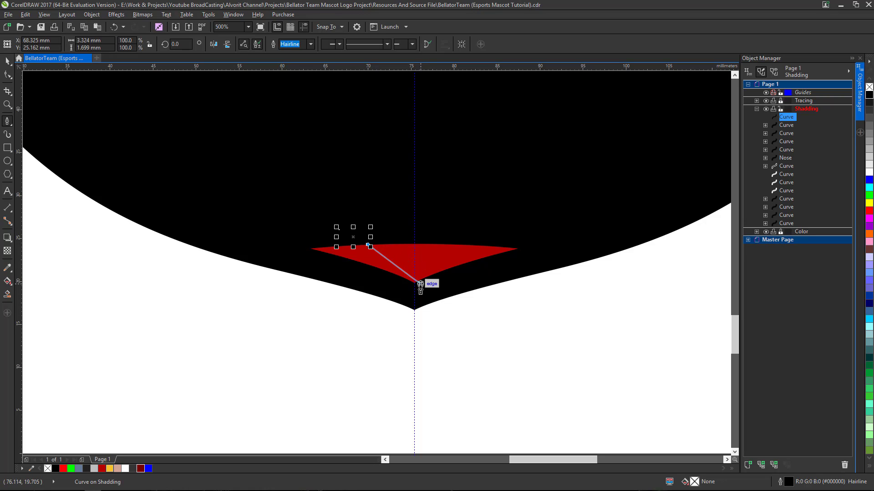
pyautogui.moveTo(414, 283); pyautogui.dragTo(408, 318)
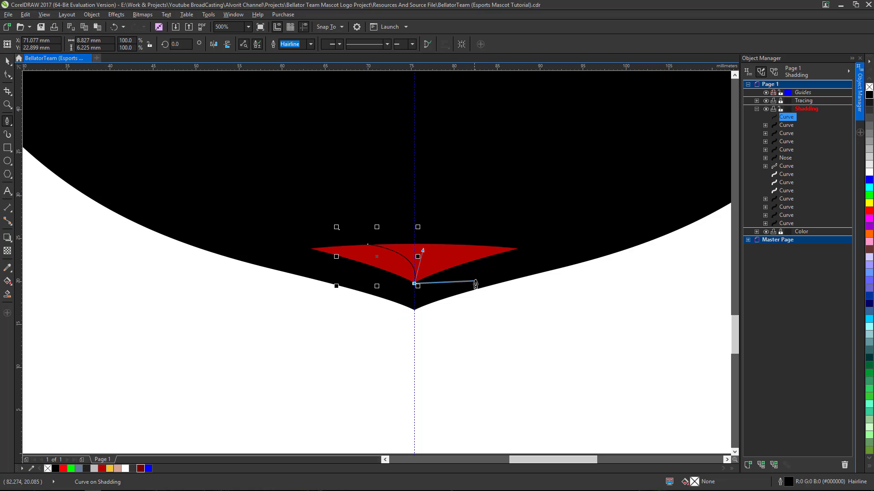
# Step: Close the outline around the right half of the small red tip through the surrounding black area, about 25.7 × 9.1 mm
pyautogui.moveTo(488, 274); pyautogui.dragTo(559, 248)
pyautogui.click(520, 204)
pyautogui.moveTo(377, 205); pyautogui.dragTo(363, 241)
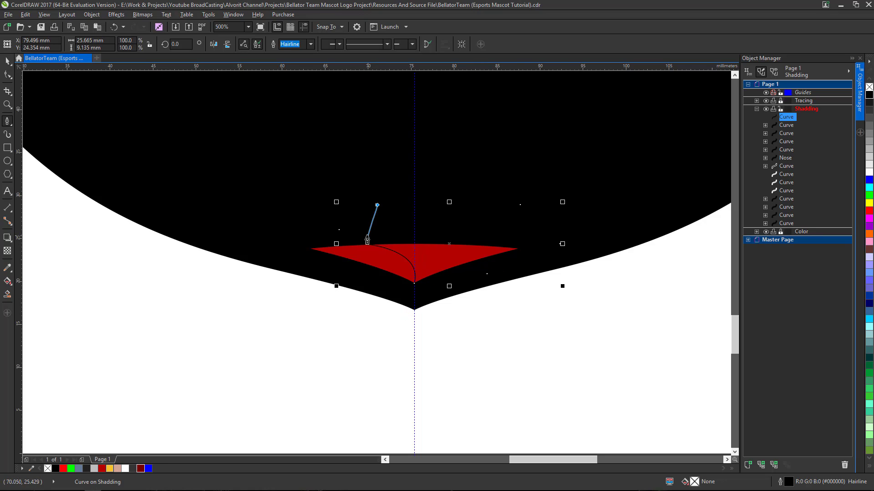
pyautogui.click(340, 230)
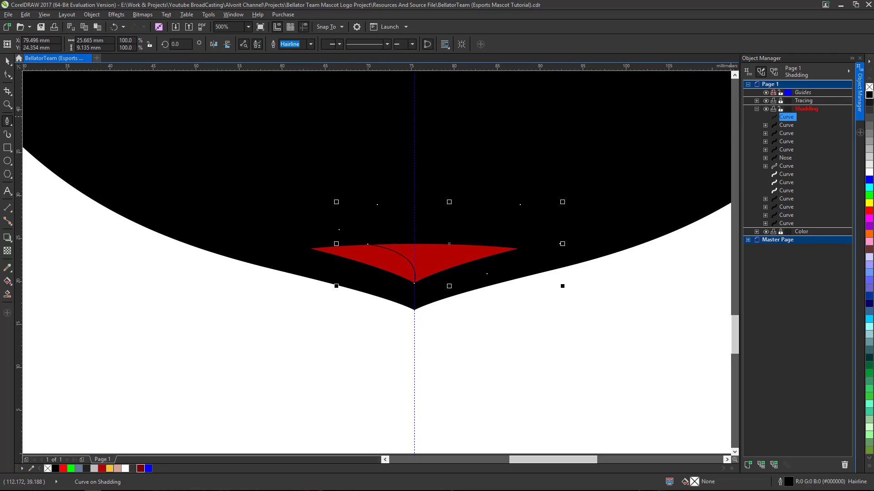
# Step: Fill the red tip's shading shape with black, give it a uniform transparency in Overlay mode, and deselect it
pyautogui.scroll(-3, 388, 246)
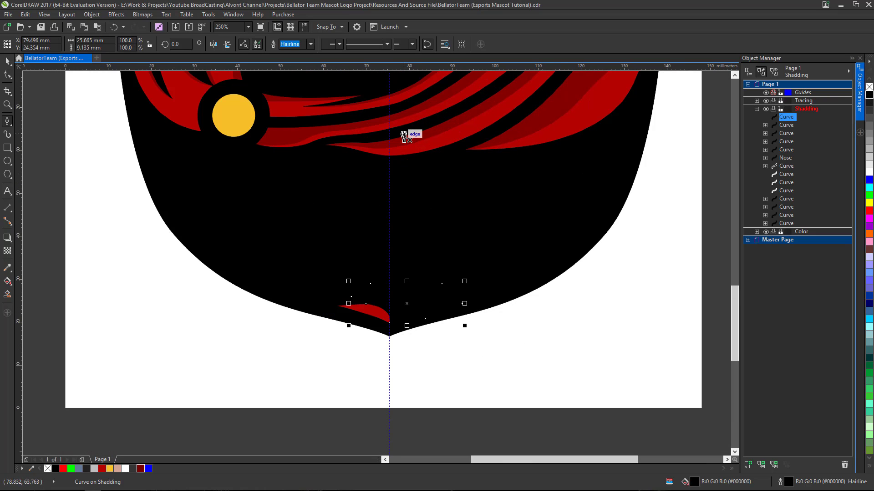
pyautogui.click(7, 251)
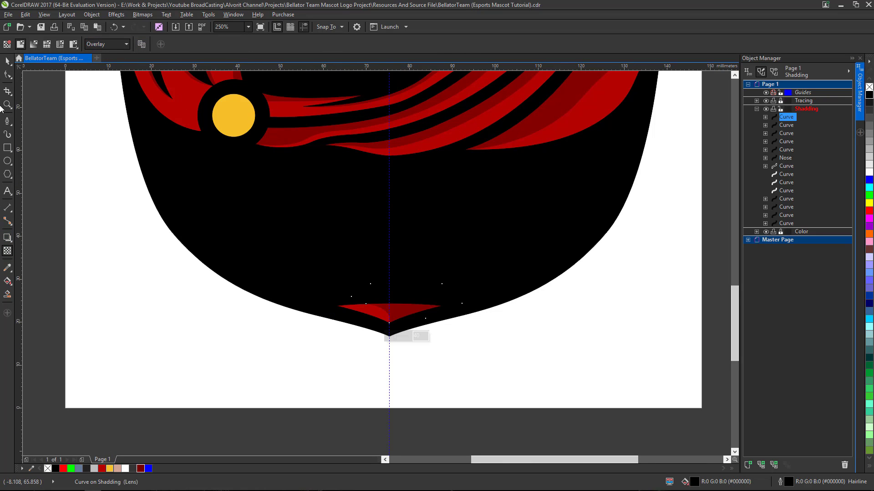
pyautogui.click(7, 60)
pyautogui.click(46, 212)
# Step: Examine the finished shading across the whole mascot, from the helmet and horns to the cape
pyautogui.scroll(-5, 354, 116)
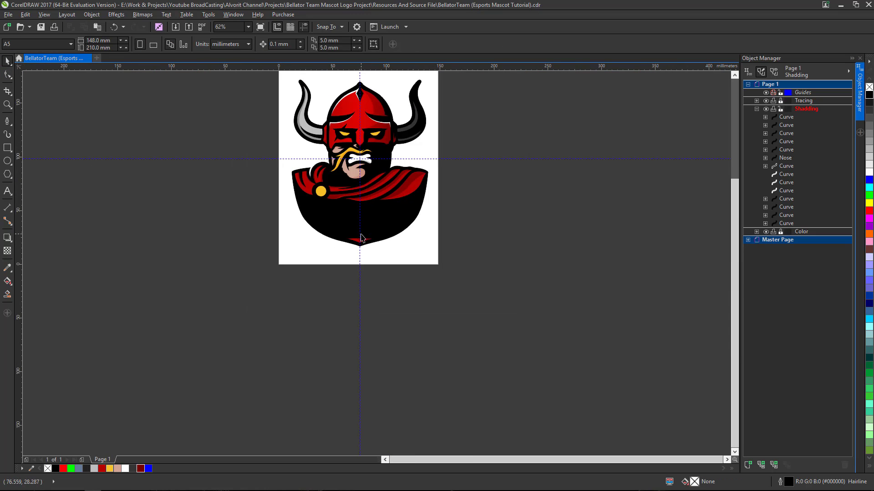
pyautogui.scroll(2, 354, 116)
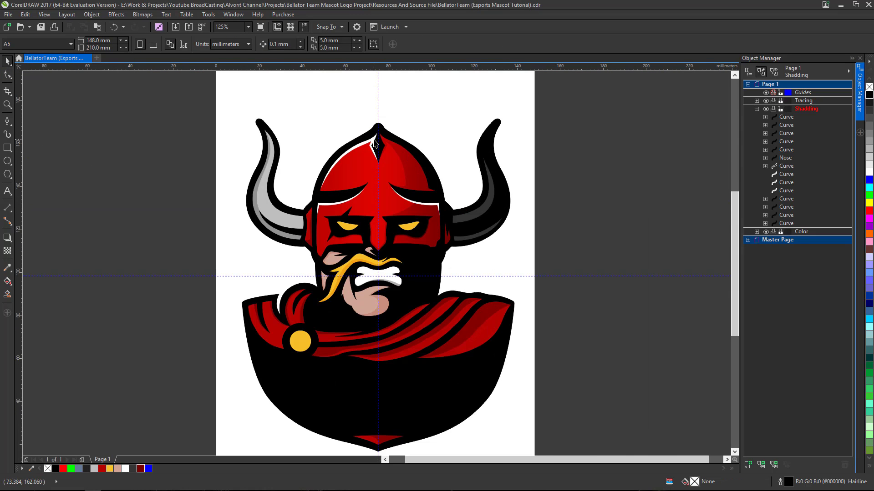
pyautogui.scroll(-2, 374, 143)
pyautogui.scroll(2, 383, 166)
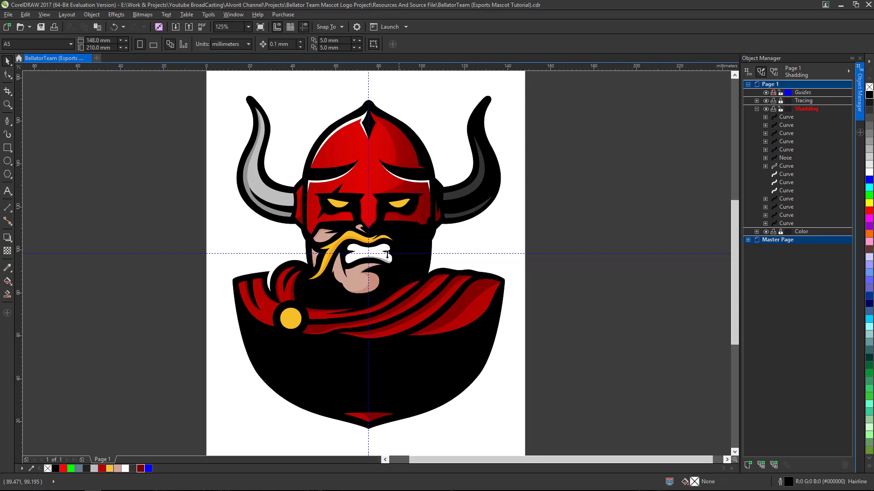
pyautogui.scroll(-2, 412, 251)
pyautogui.scroll(2, 411, 251)
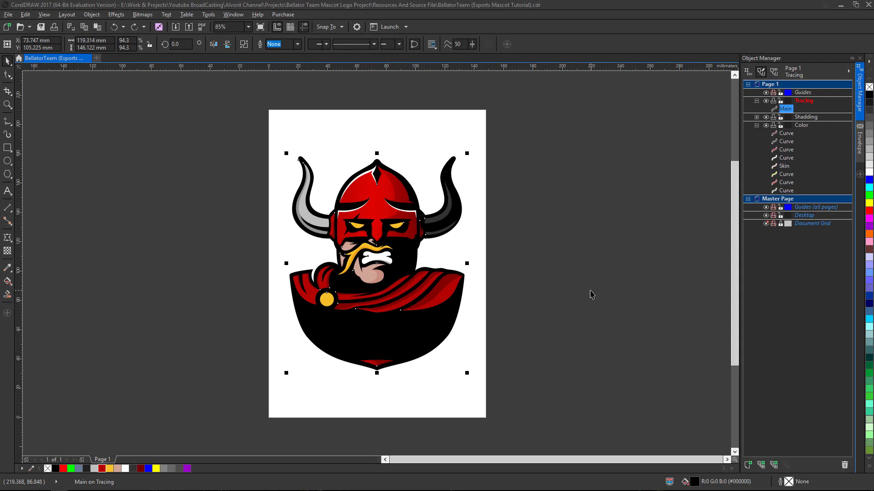
pyautogui.click(590, 293)
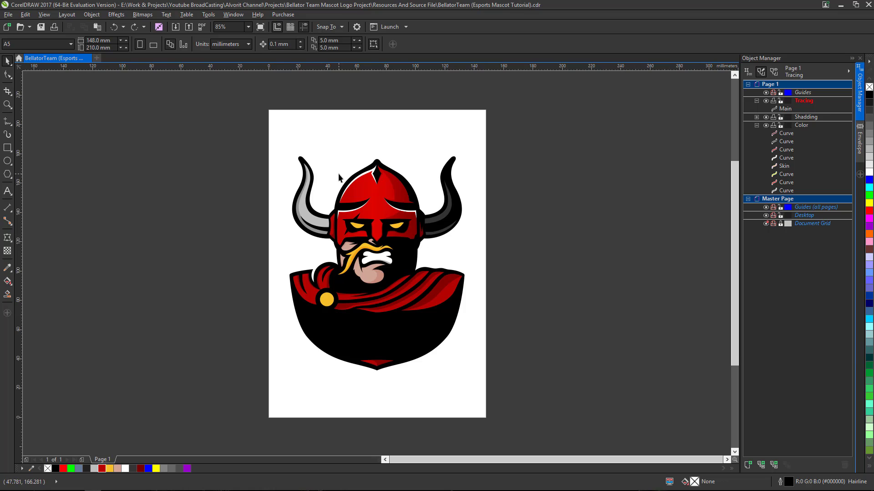
pyautogui.scroll(3, 333, 217)
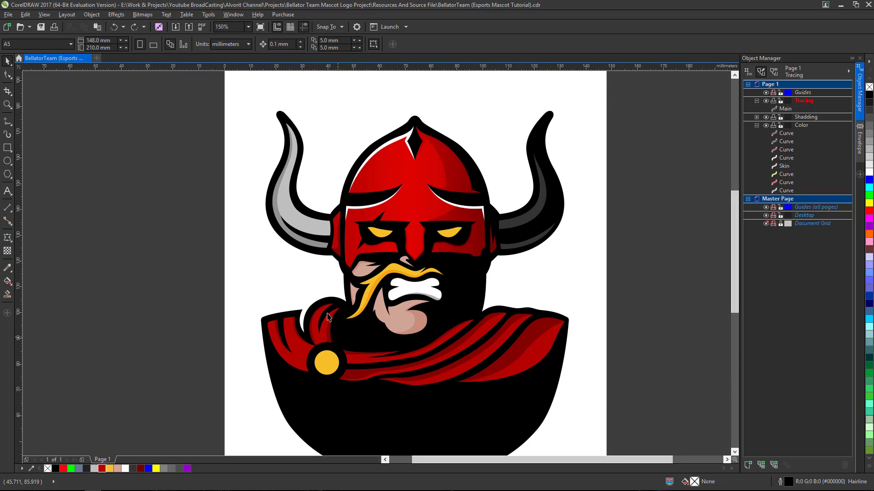
pyautogui.scroll(-3, 442, 329)
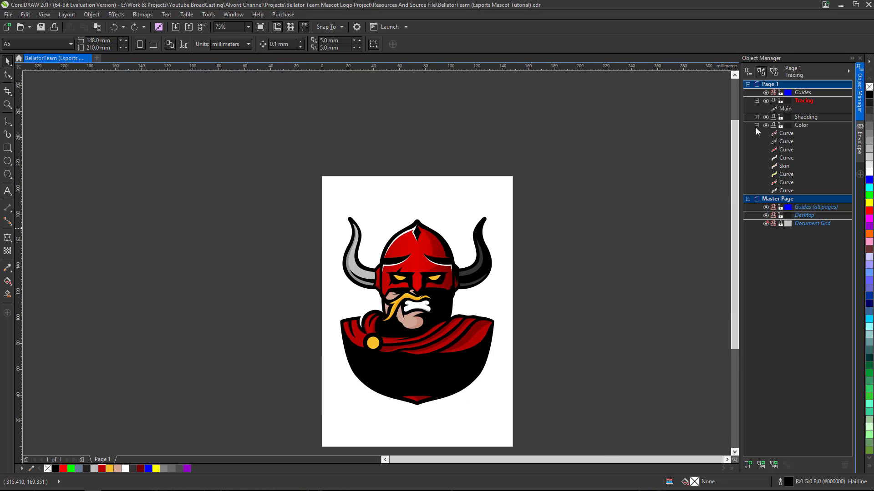
# Step: Collapse and lock the Color layer, and select the Main curve on the Tracing layer
pyautogui.click(756, 125)
pyautogui.click(781, 125)
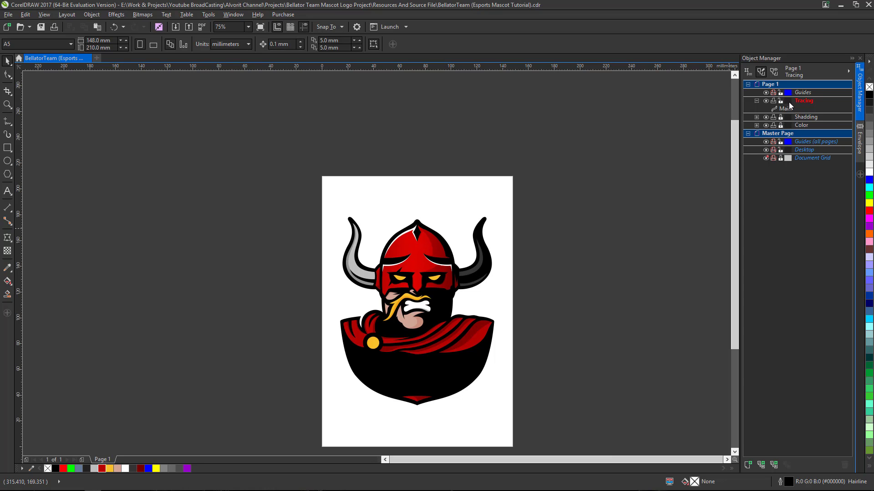
pyautogui.click(784, 108)
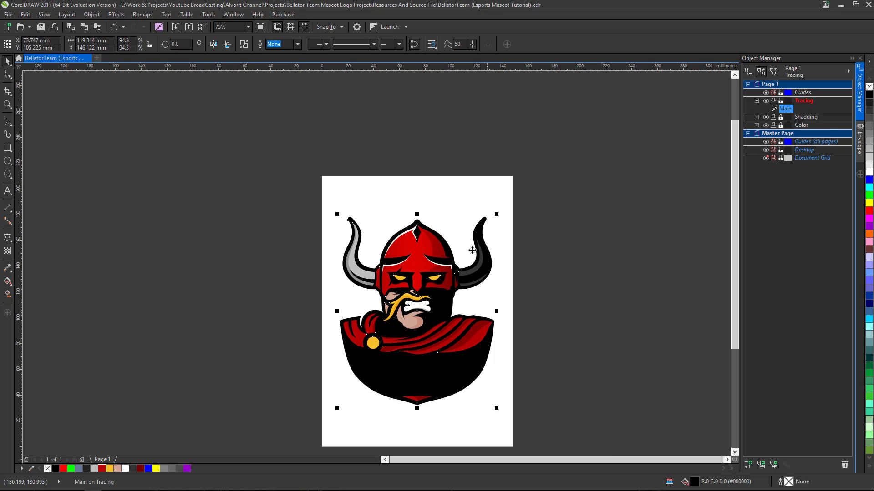
pyautogui.scroll(2, 444, 369)
pyautogui.scroll(-2, 439, 373)
pyautogui.scroll(2, 439, 372)
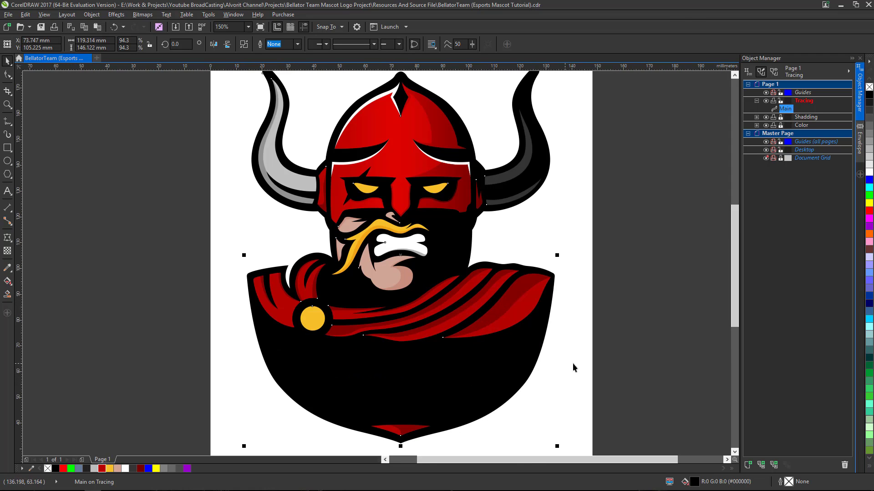
# Step: Give the Main curve a 25 px outline in the cape's red, #B30300, placed behind the fill
pyautogui.doubleClick(788, 482)
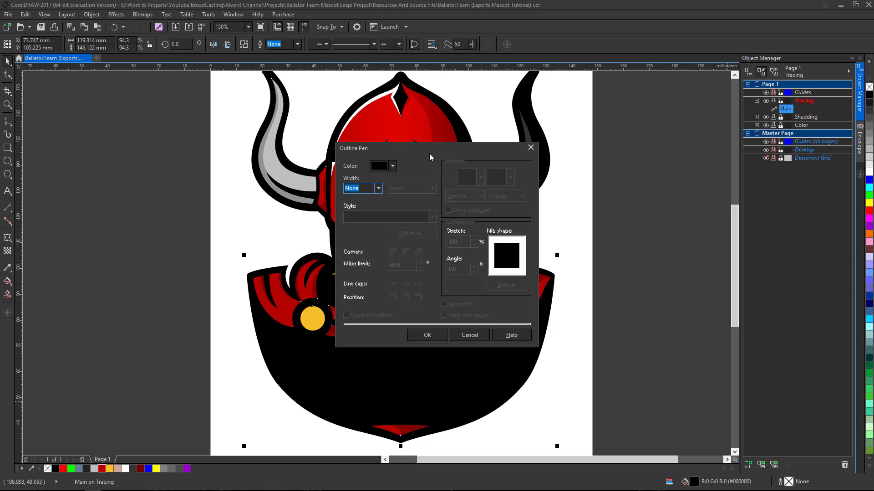
pyautogui.moveTo(428, 149); pyautogui.dragTo(556, 151)
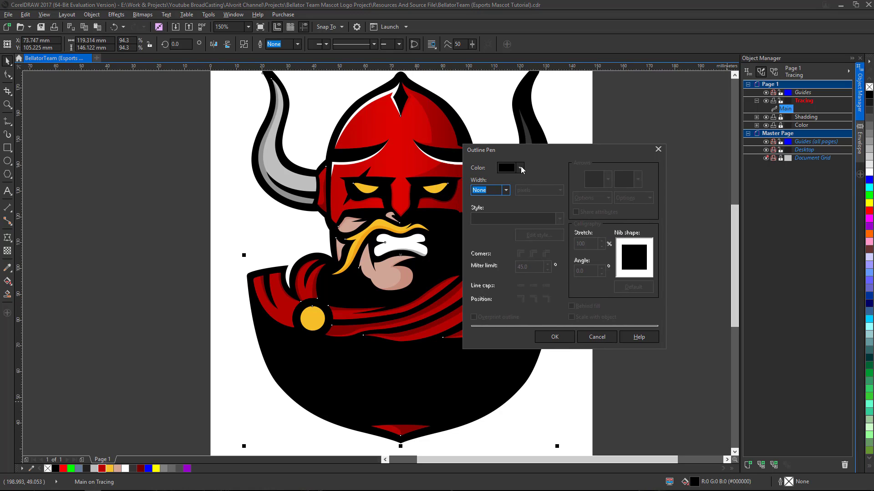
pyautogui.click(505, 192)
pyautogui.click(480, 278)
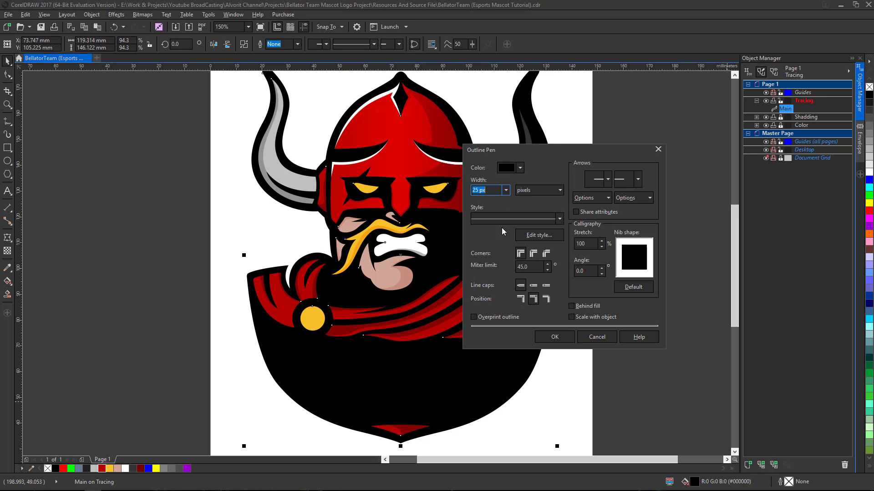
pyautogui.click(520, 169)
pyautogui.click(536, 194)
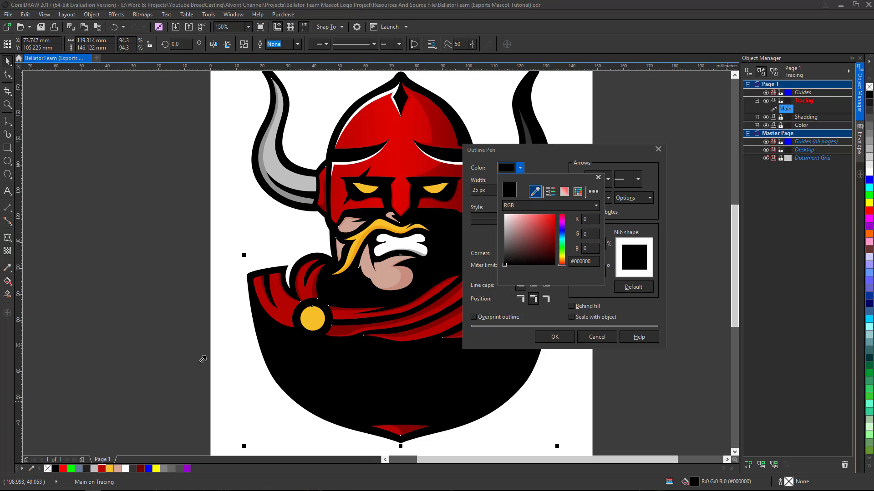
pyautogui.click(104, 468)
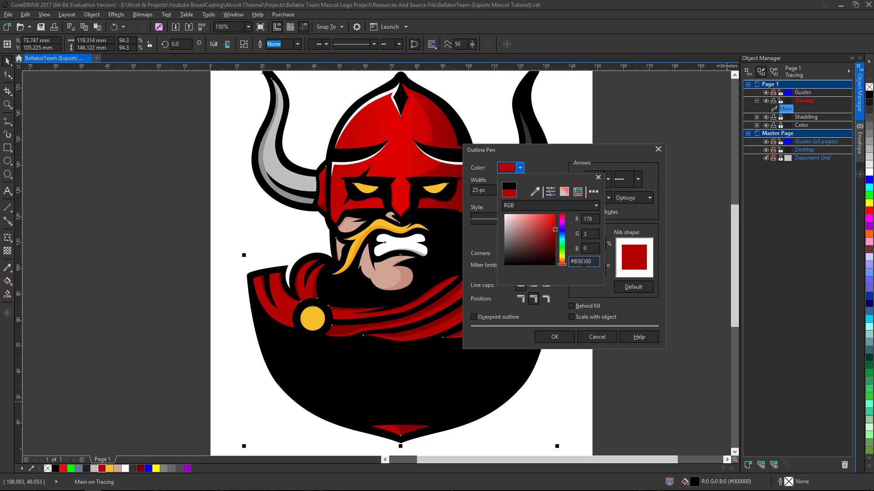
pyautogui.click(550, 168)
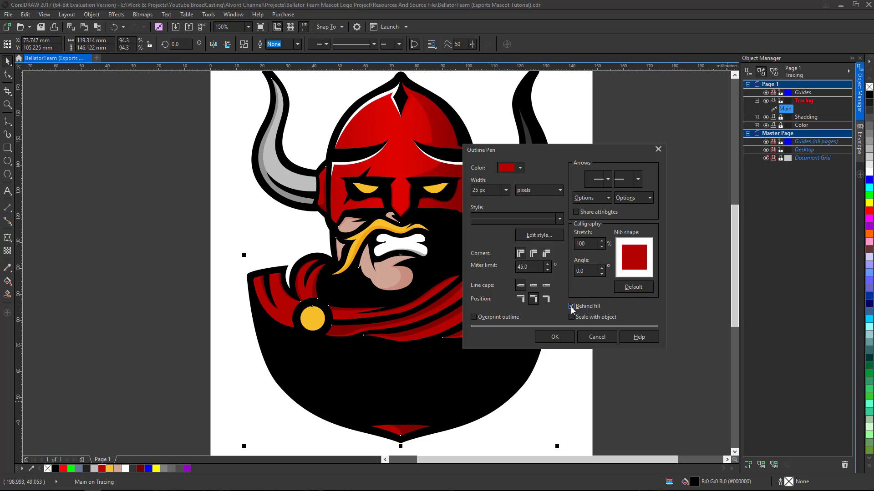
pyautogui.click(554, 337)
# Step: Check the red outline up close around the horn and set its width to 35 px
pyautogui.scroll(-2, 396, 225)
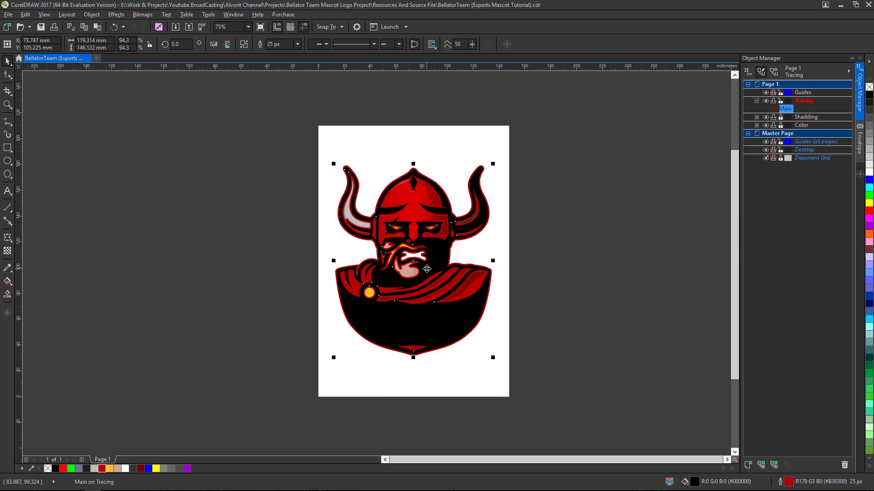
pyautogui.scroll(2, 347, 221)
pyautogui.scroll(2, 395, 194)
pyautogui.scroll(3, 391, 194)
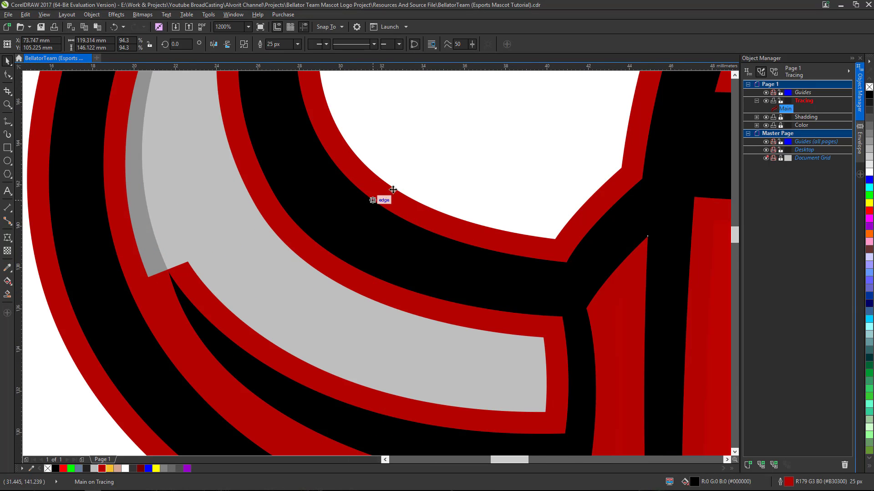
pyautogui.scroll(-2, 364, 200)
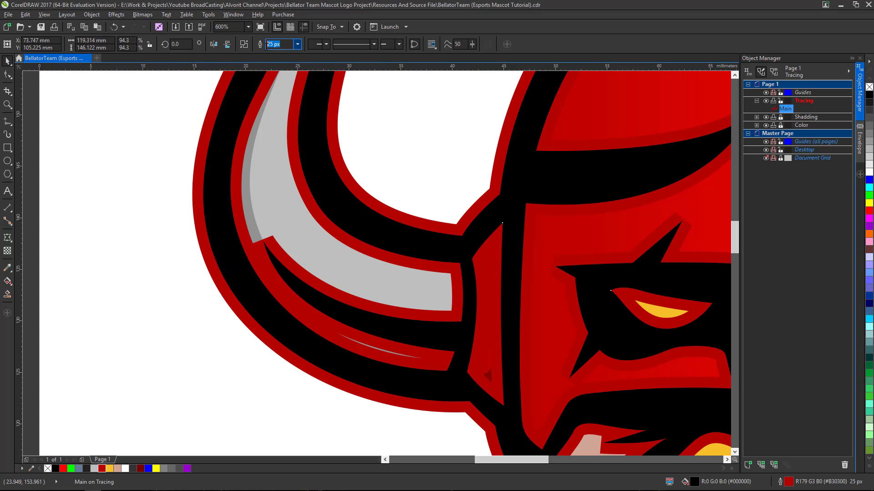
pyautogui.write('35')
pyautogui.press('Return')
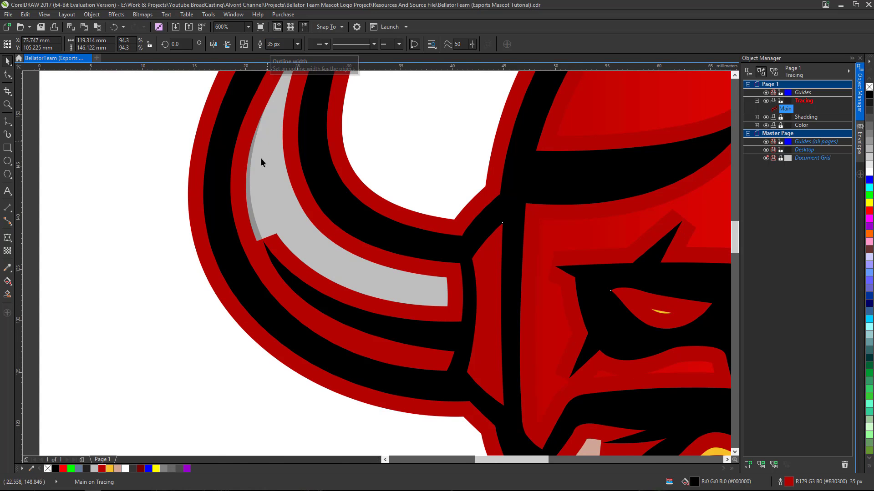
# Step: Convert the Main curve's red outline to a separate object
pyautogui.scroll(-4, 261, 162)
pyautogui.scroll(2, 312, 159)
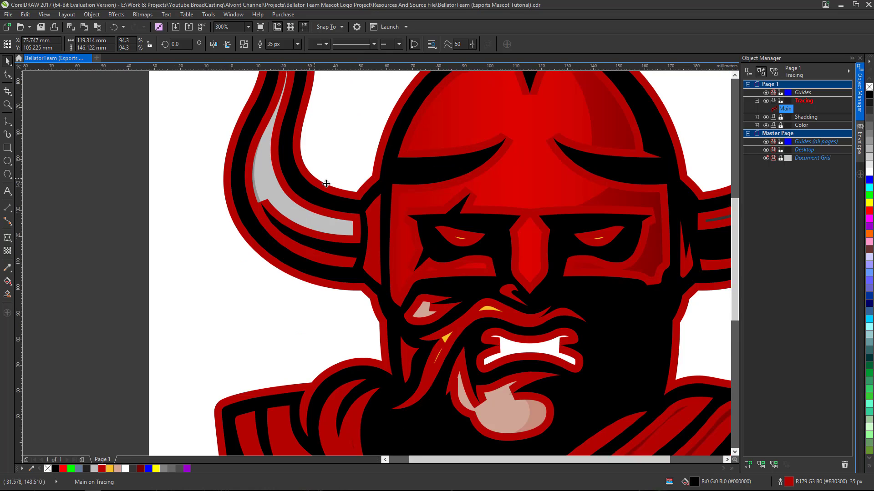
pyautogui.scroll(-2, 360, 136)
pyautogui.scroll(2, 410, 94)
pyautogui.scroll(-2, 399, 146)
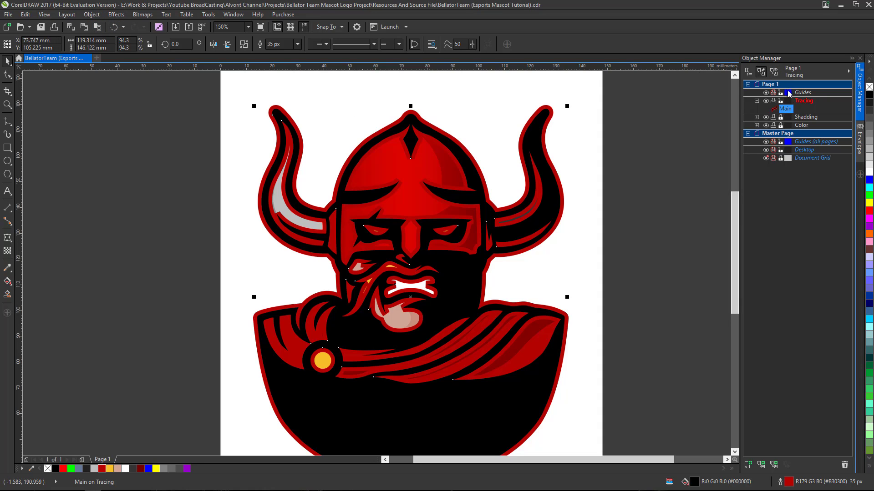
pyautogui.click(96, 17)
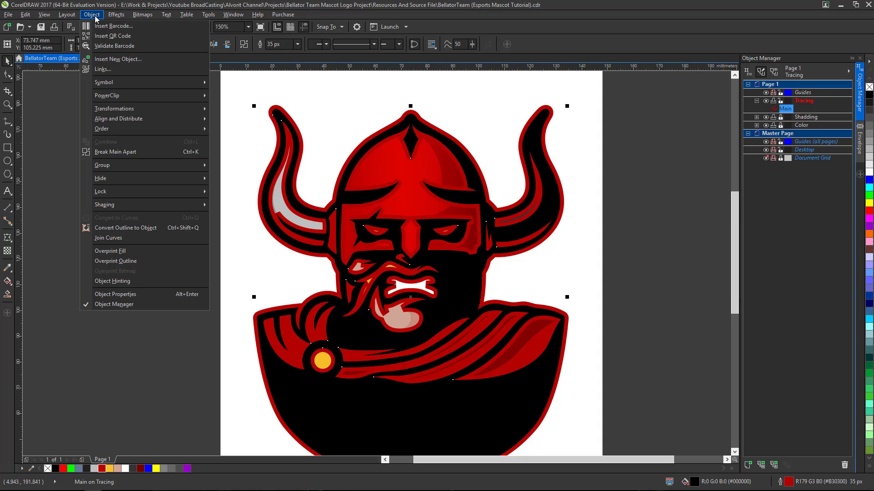
pyautogui.click(134, 229)
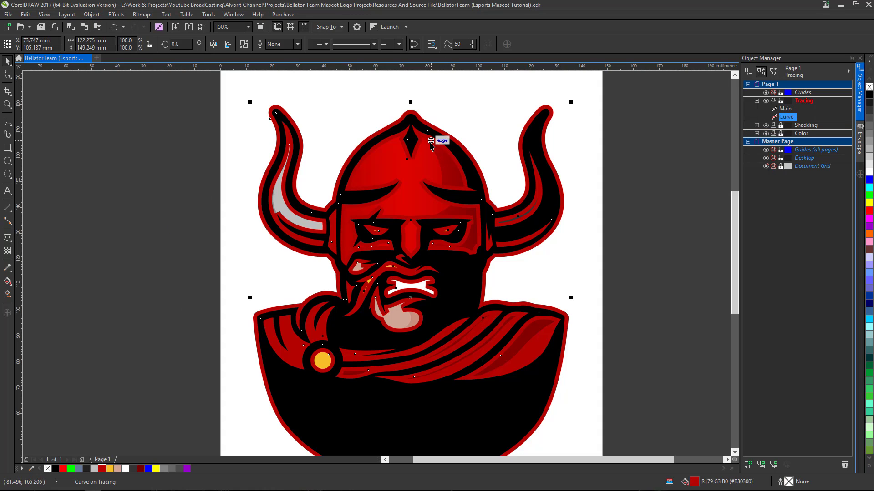
# Step: Create a new layer named Outline and move the converted outline curve from the Tracing layer onto it
pyautogui.click(748, 464)
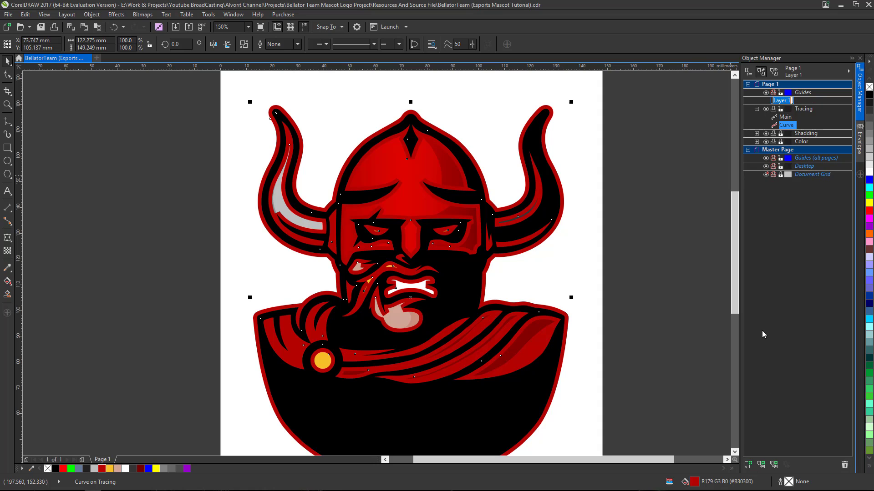
pyautogui.write('Outline')
pyautogui.press('Return')
pyautogui.moveTo(788, 130)
pyautogui.mouseDown()
pyautogui.moveTo(801, 99)
pyautogui.moveTo(808, 105)
pyautogui.mouseUp()
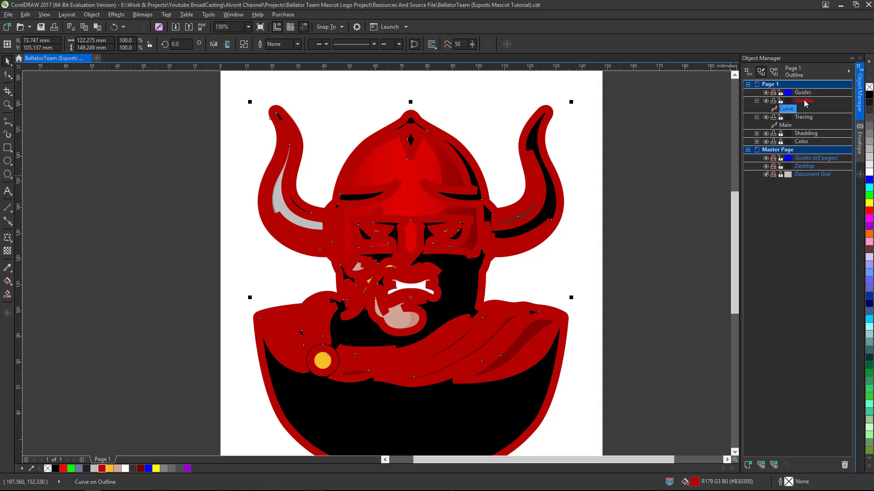
# Step: Move the Outline layer beneath the Color layer so the red curve sits behind the rest of the mascot
pyautogui.click(803, 101)
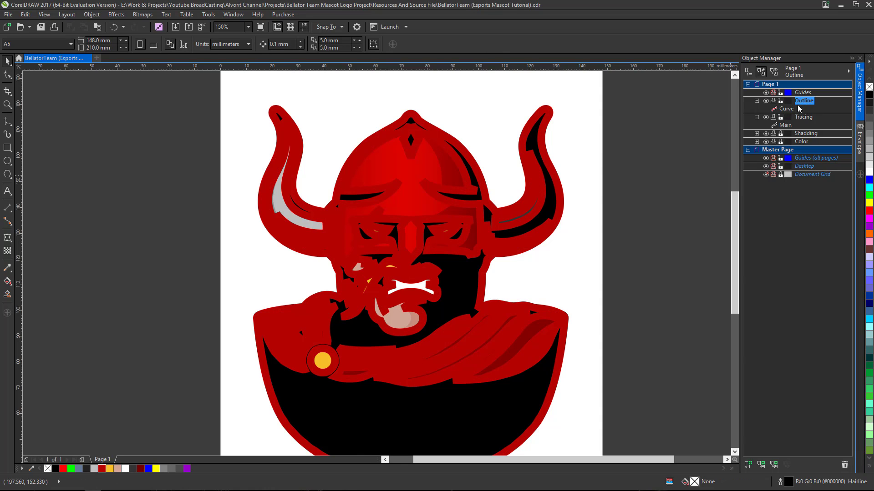
pyautogui.click(757, 101)
pyautogui.moveTo(804, 104); pyautogui.dragTo(807, 135)
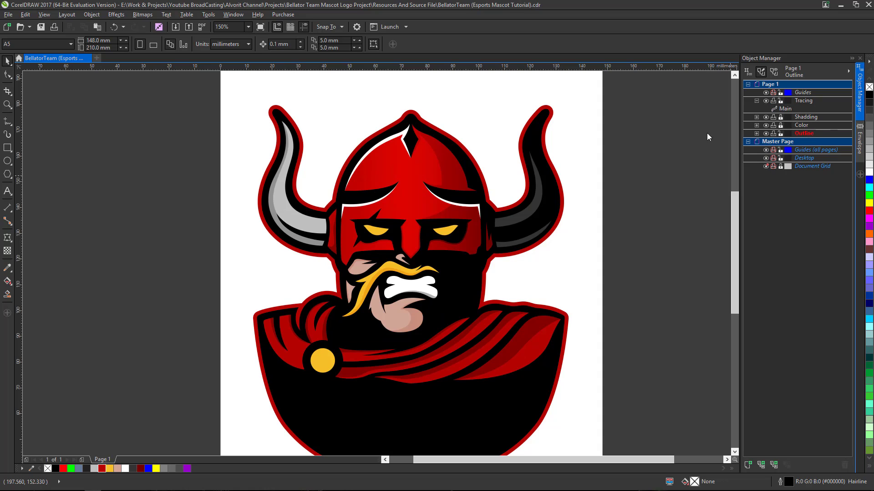
pyautogui.scroll(-2, 337, 147)
pyautogui.scroll(2, 328, 146)
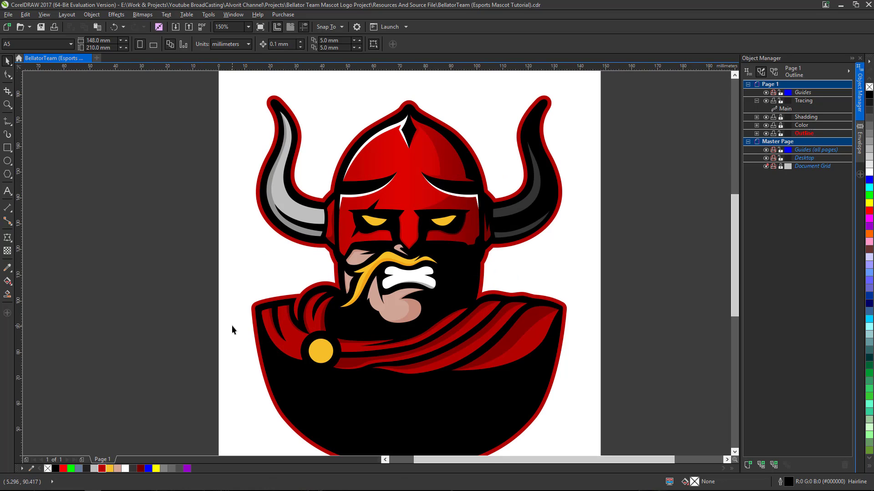
pyautogui.scroll(-2, 455, 284)
pyautogui.scroll(2, 448, 282)
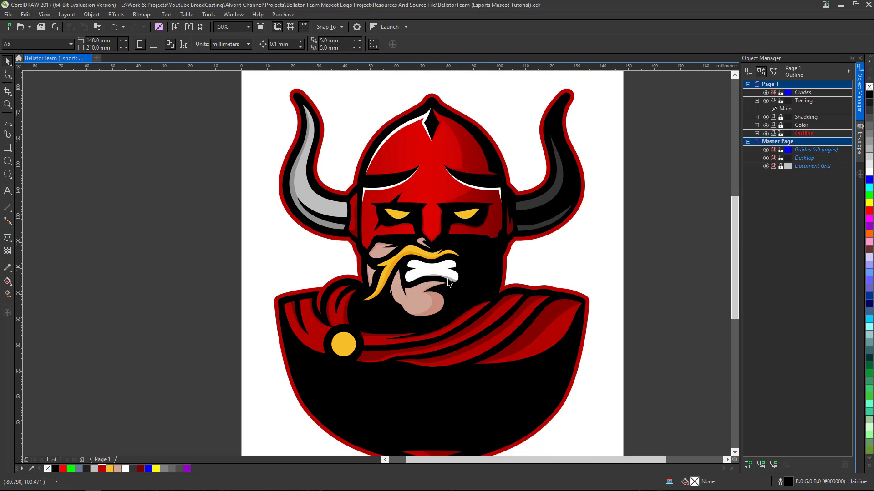
pyautogui.scroll(-1, 449, 282)
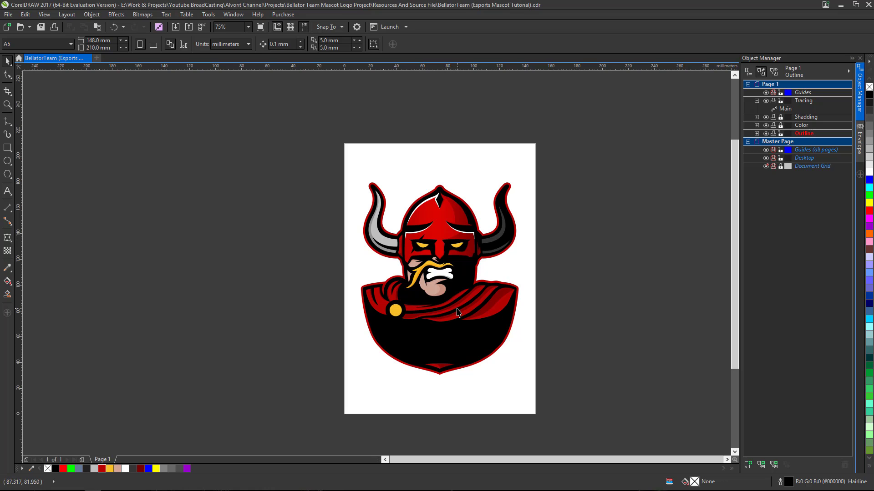
pyautogui.scroll(1, 445, 274)
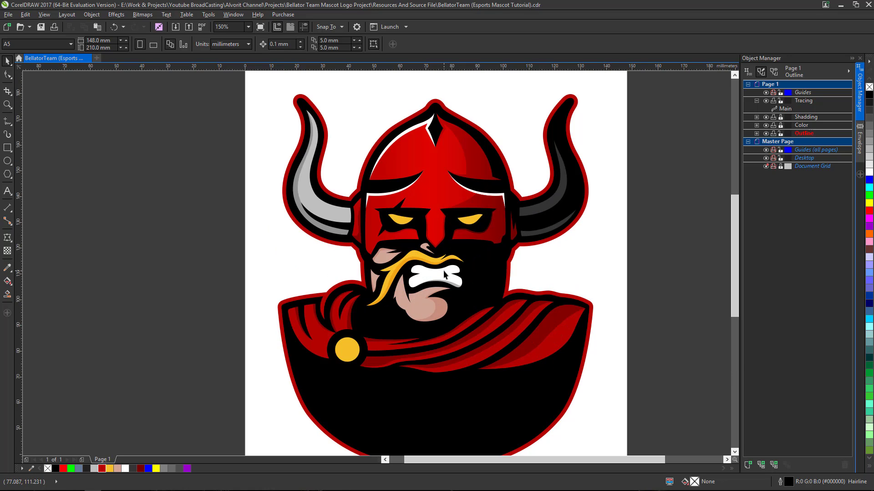
pyautogui.scroll(-1, 444, 274)
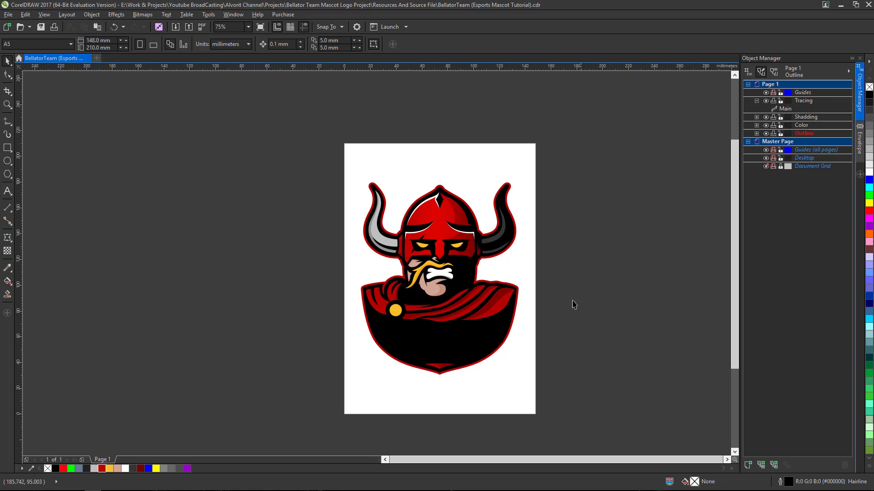
# Step: Copy all the mascot artwork onto a newly added second page as a backup
pyautogui.hotkey('ctrl', 'a')
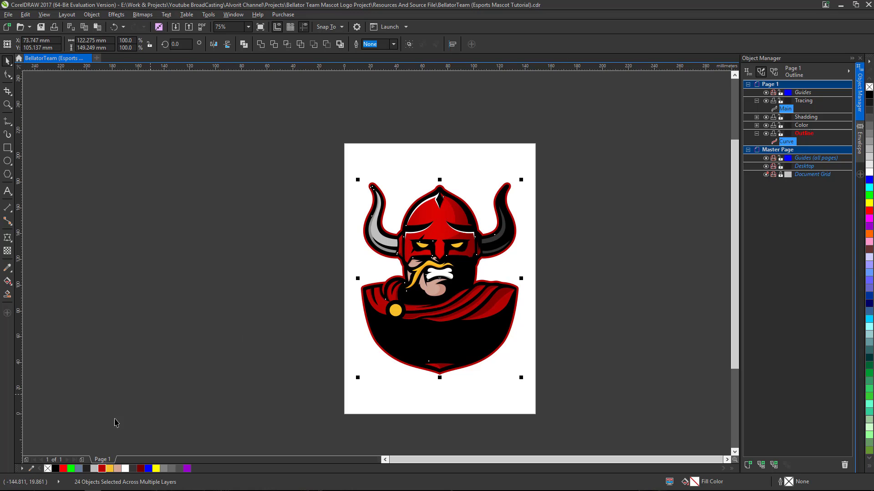
pyautogui.click(83, 460)
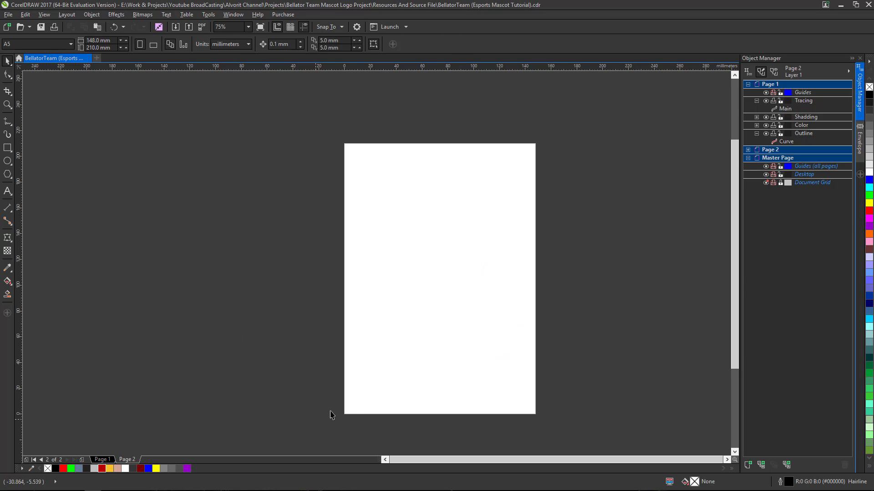
pyautogui.hotkey('ctrl', 'v')
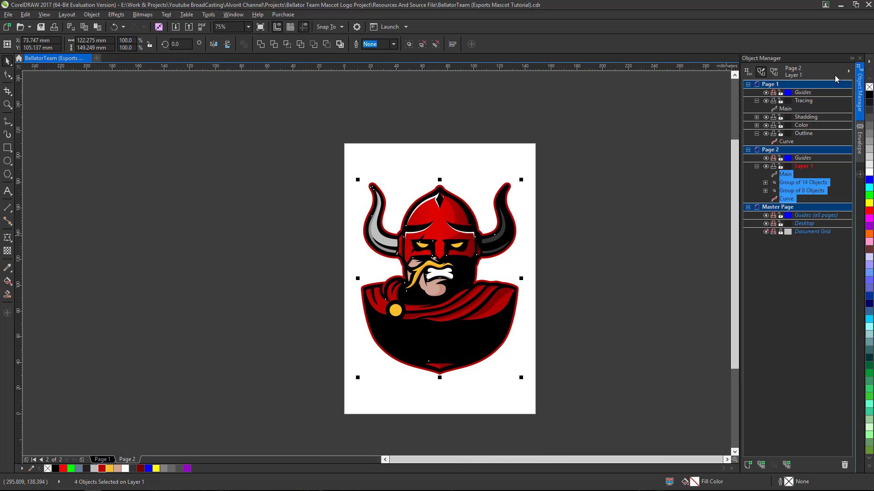
pyautogui.click(747, 150)
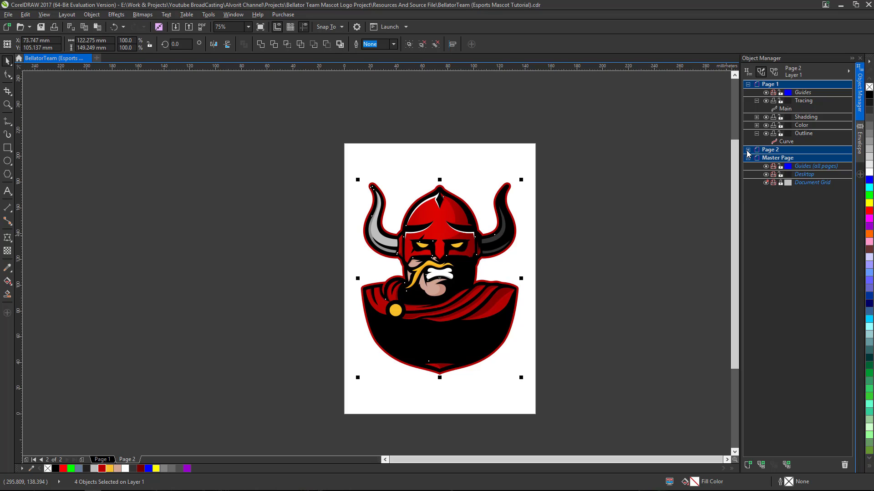
pyautogui.press('Escape')
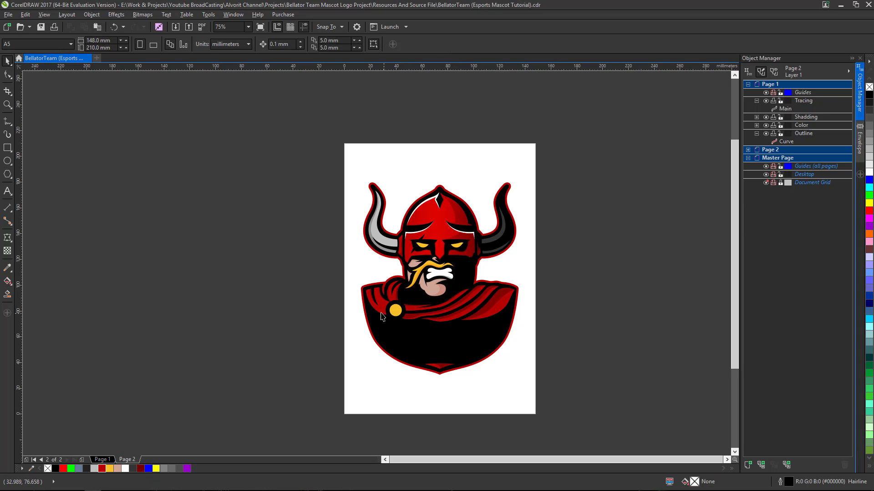
# Step: Return to Page 1 and delete the red curve from the Outline layer, keeping the layer
pyautogui.click(101, 459)
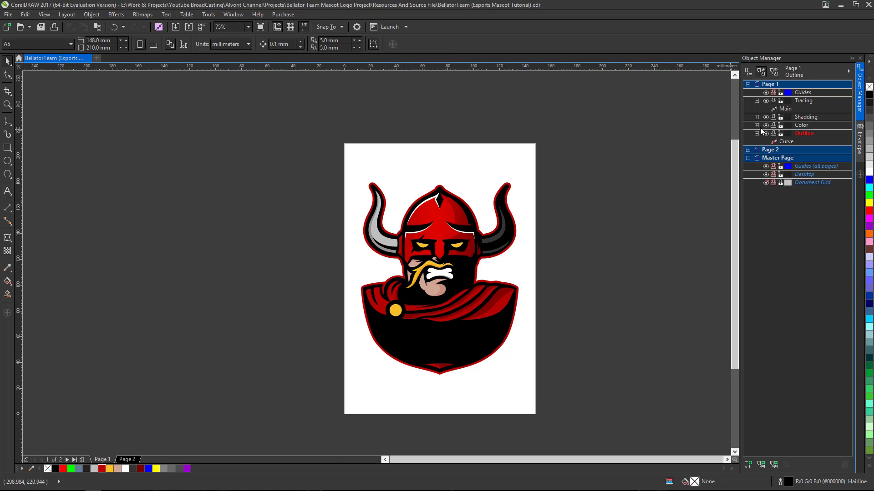
pyautogui.click(748, 159)
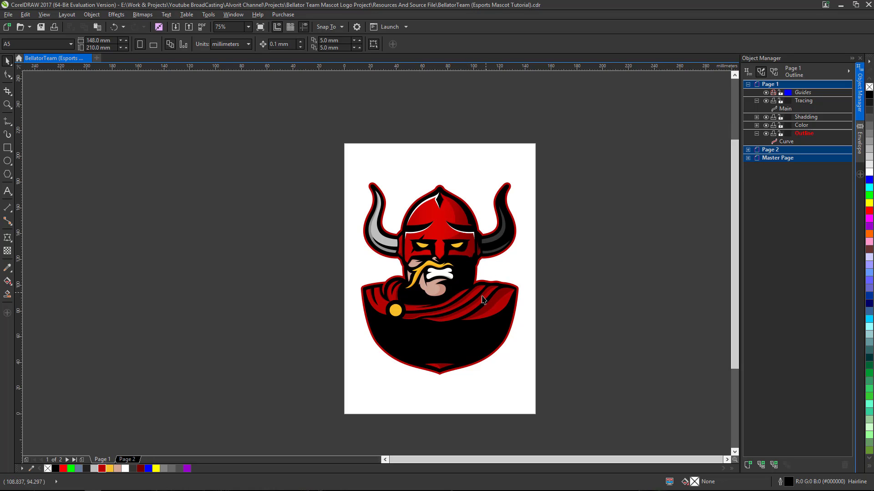
pyautogui.scroll(1, 511, 278)
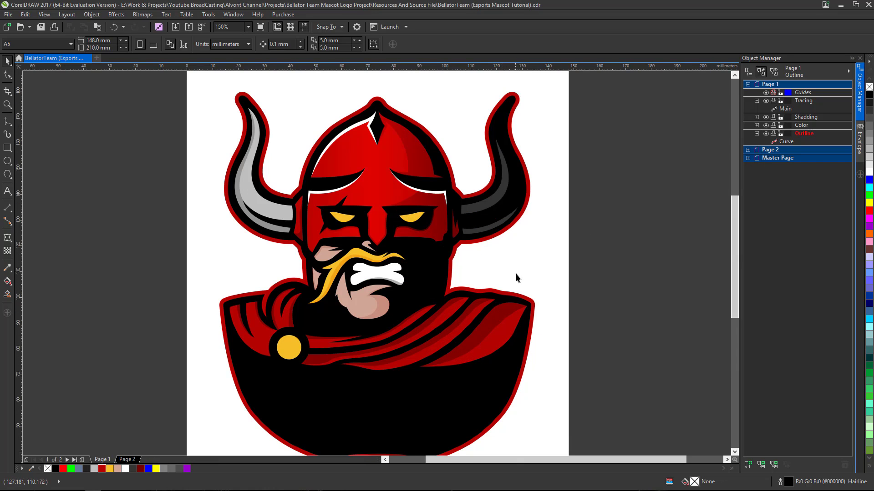
pyautogui.scroll(-1, 516, 274)
pyautogui.click(792, 142)
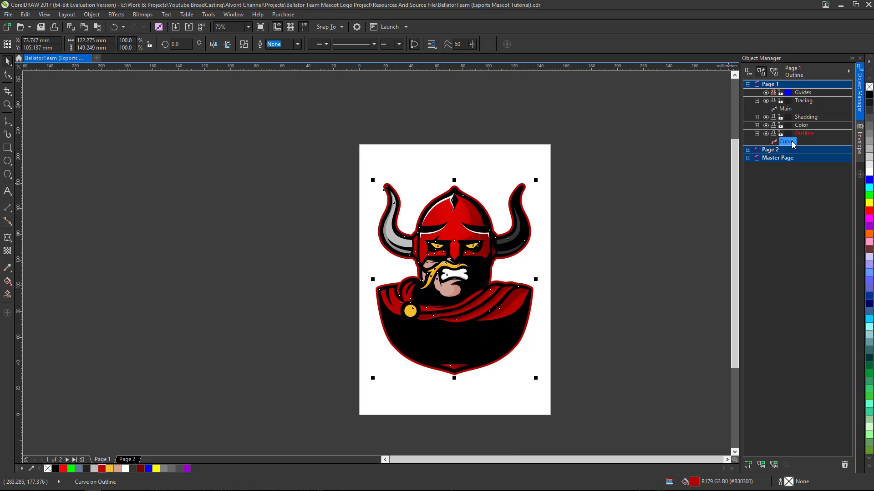
pyautogui.press('Delete')
pyautogui.click(801, 134)
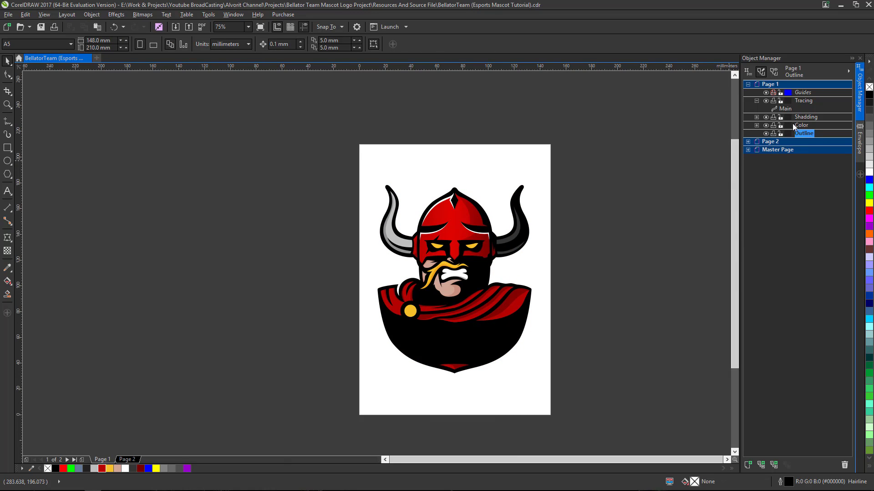
pyautogui.press('Return')
# Step: Try to scale the artwork down about its centre with only the Main curve selected
pyautogui.click(784, 108)
pyautogui.scroll(1, 474, 312)
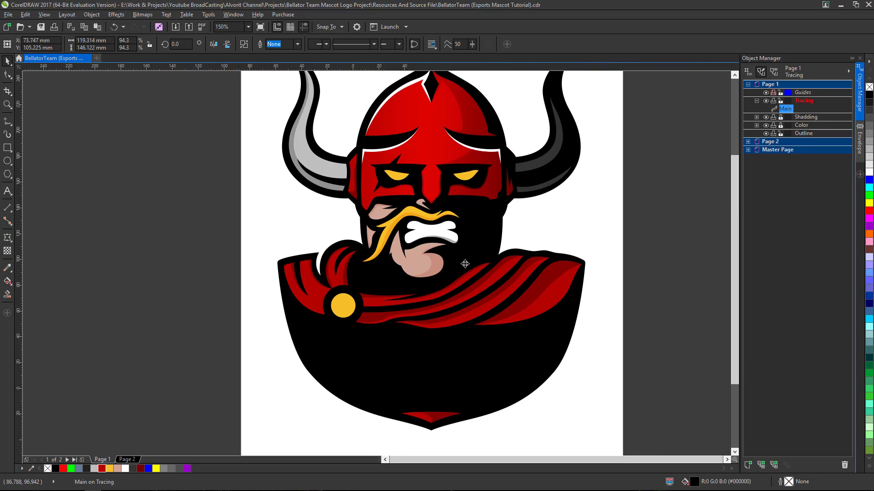
pyautogui.scroll(-1, 463, 314)
pyautogui.click(381, 336)
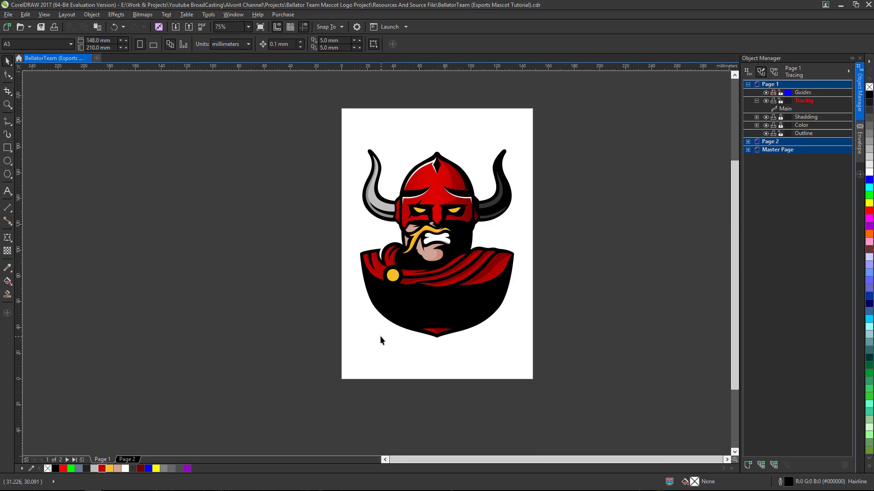
pyautogui.moveTo(551, 348)
pyautogui.mouseDown()
pyautogui.moveTo(306, 157)
pyautogui.moveTo(320, 132)
pyautogui.mouseUp()
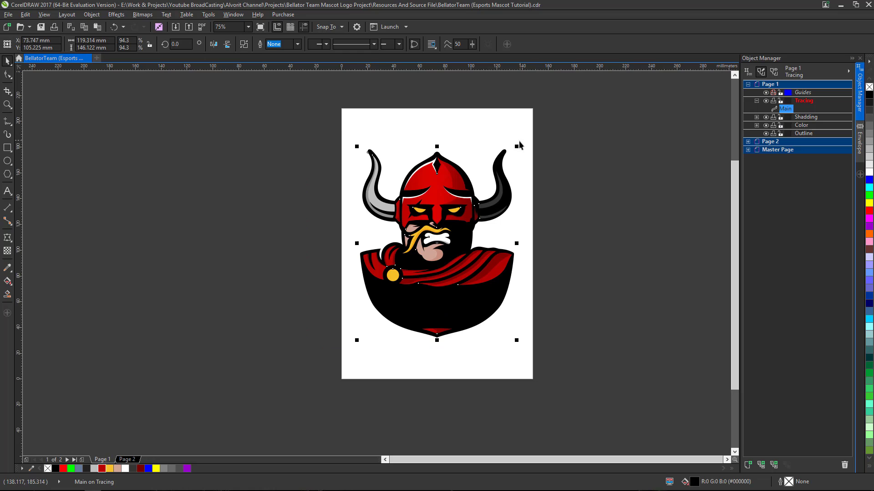
pyautogui.moveTo(516, 147); pyautogui.dragTo(509, 158)
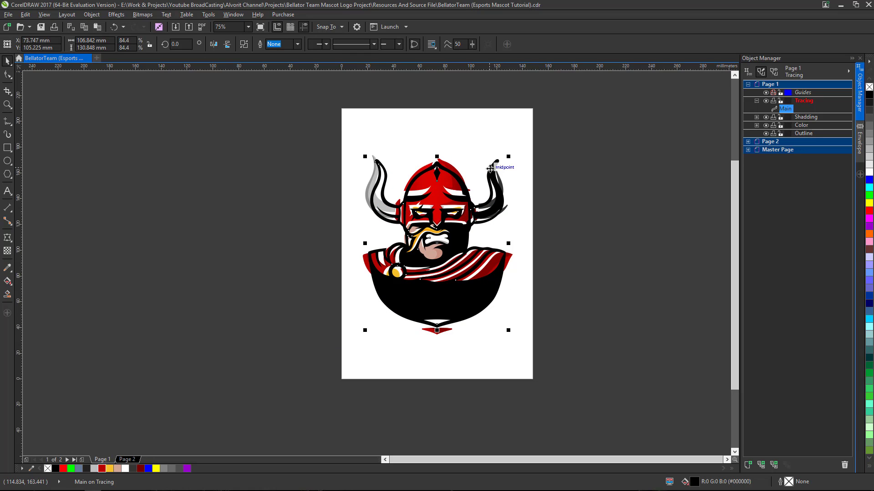
pyautogui.hotkey('ctrl', 'z')
pyautogui.hotkey('ctrl', 'z')
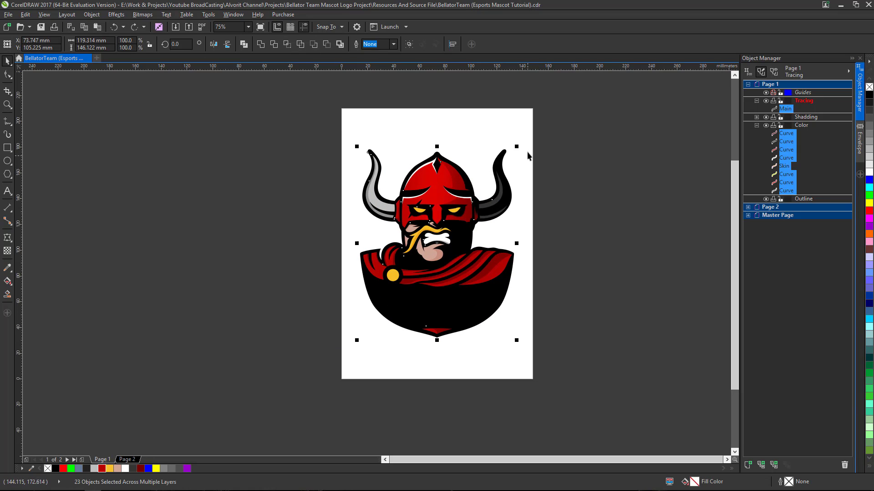
# Step: Scale the mascot's tracing, shading and color objects together about their centre to about 104 × 127 mm
pyautogui.moveTo(518, 148); pyautogui.dragTo(510, 156)
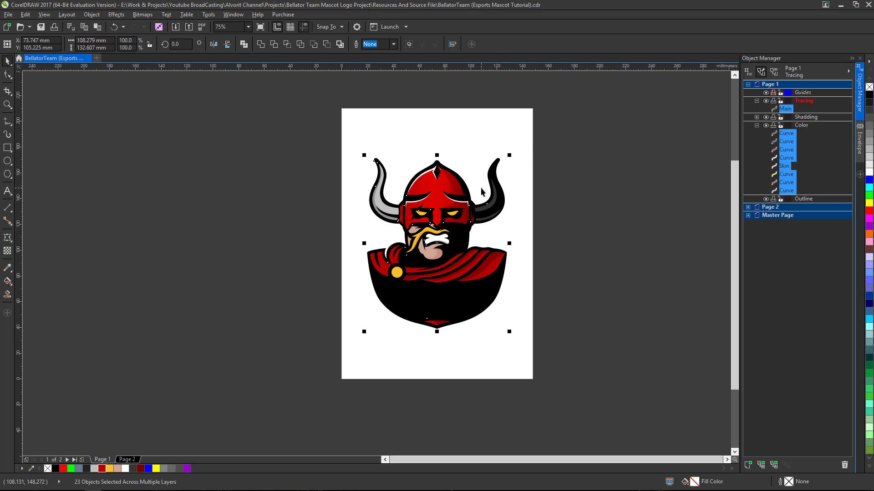
pyautogui.scroll(2, 509, 160)
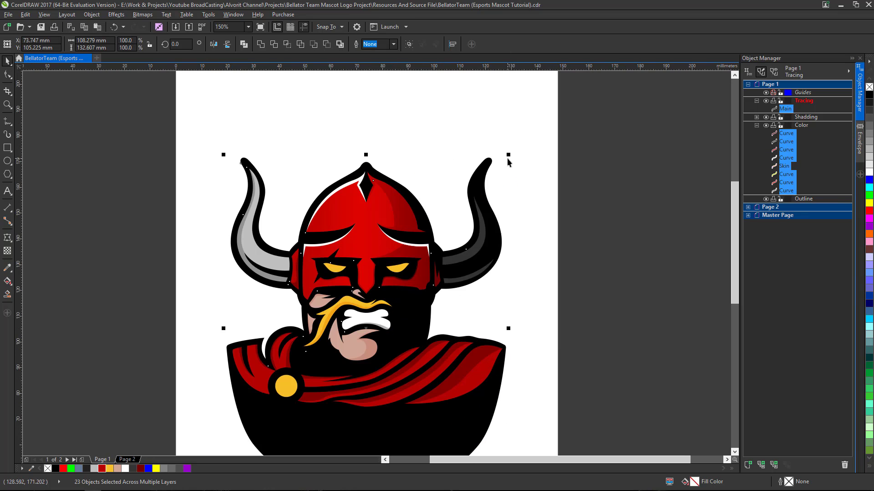
pyautogui.moveTo(509, 155); pyautogui.dragTo(503, 155)
pyautogui.scroll(-4, 503, 182)
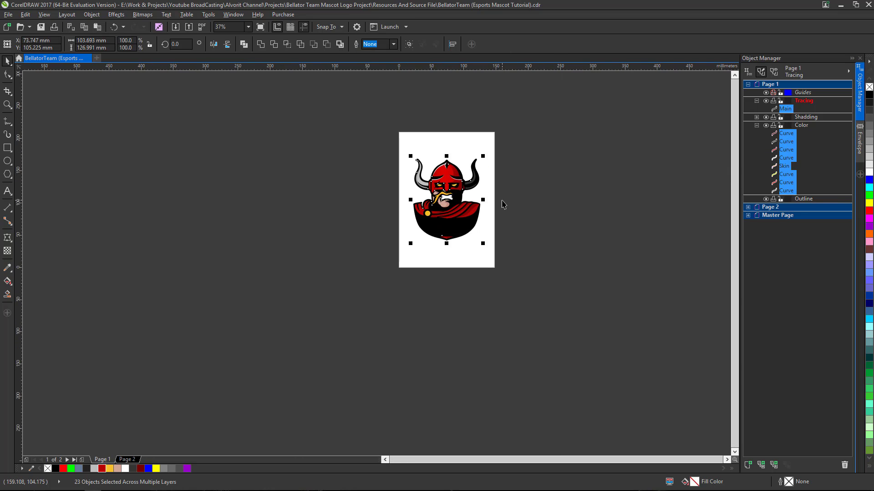
pyautogui.click(504, 202)
pyautogui.click(757, 125)
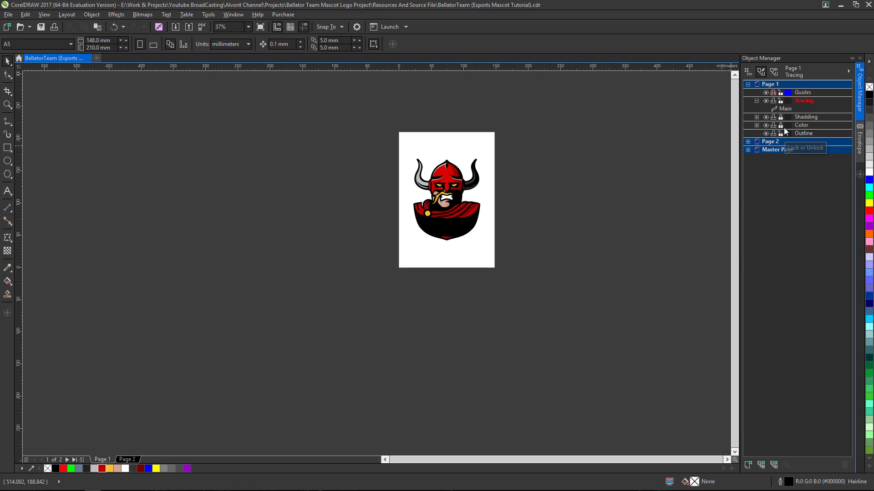
pyautogui.scroll(2, 451, 176)
pyautogui.scroll(4, 444, 150)
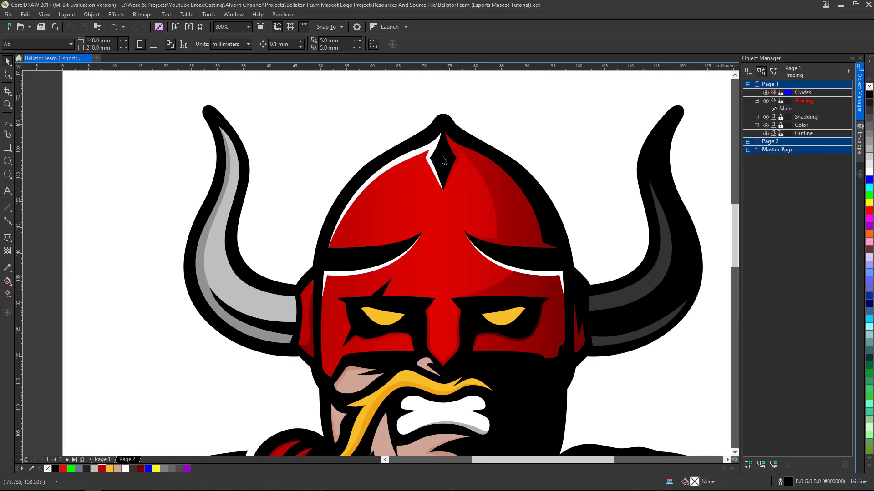
pyautogui.scroll(-4, 410, 181)
pyautogui.scroll(2, 420, 261)
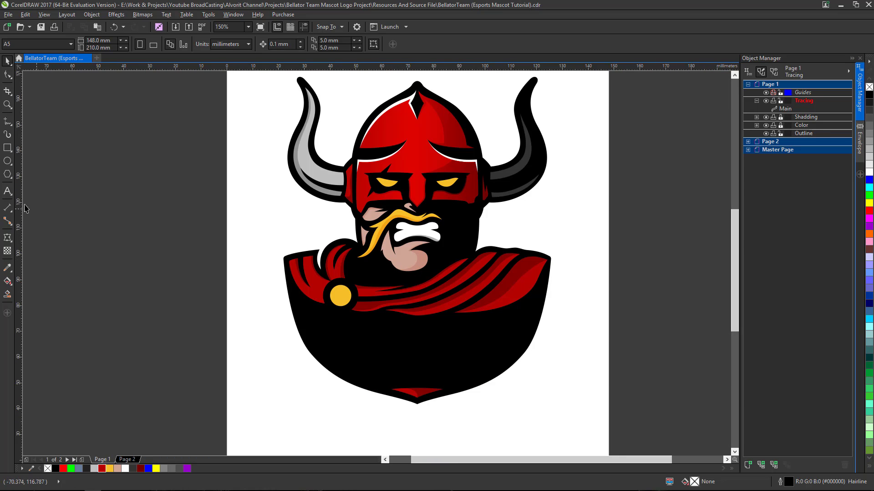
# Step: Add the artistic text BELLATOR below the mascot on the Tracing layer
pyautogui.click(7, 191)
pyautogui.scroll(-2, 158, 225)
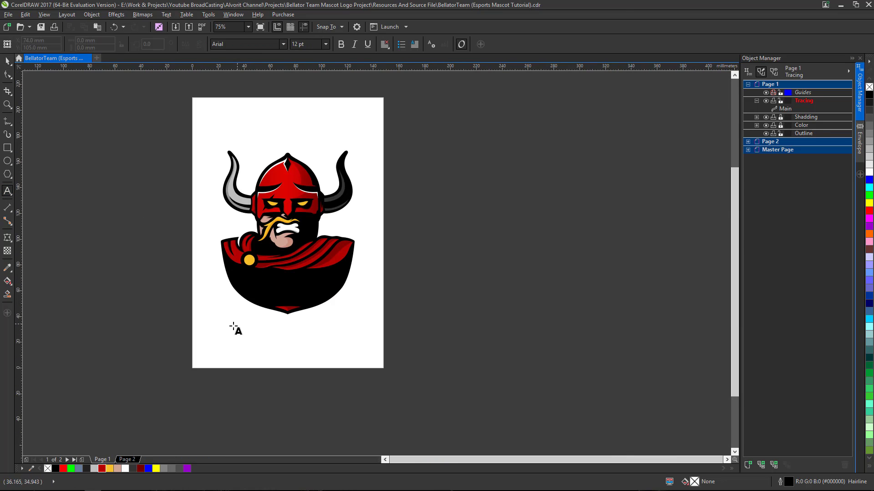
pyautogui.click(218, 341)
pyautogui.write('BE')
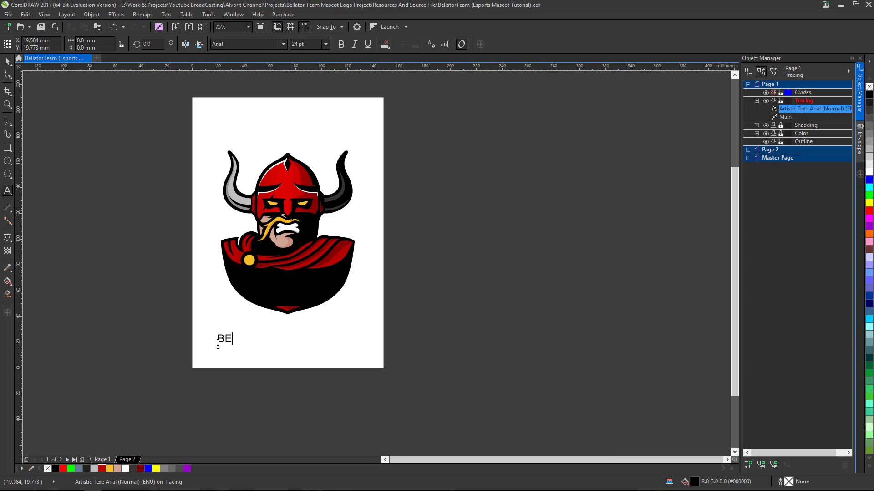
pyautogui.write('LLATOR')
pyautogui.hotkey('ctrl', 'space')
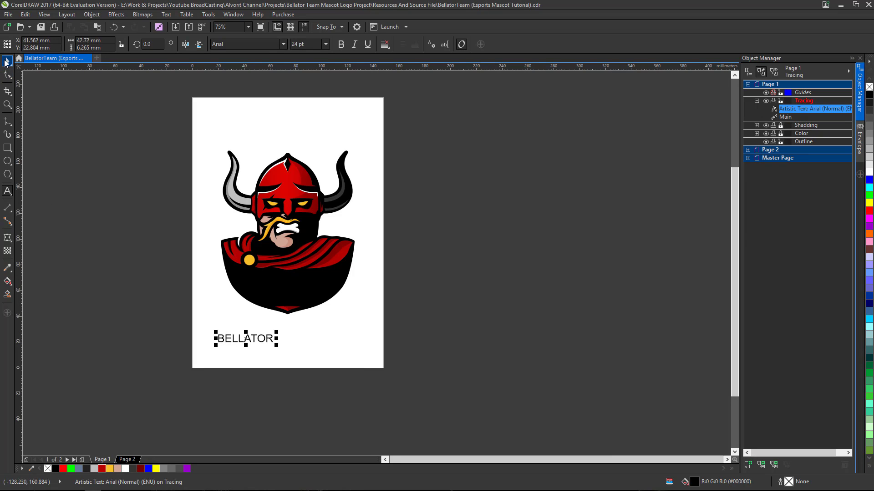
# Step: Centre the BELLATOR text beneath the mascot and set its font to Long Shot
pyautogui.scroll(2, 240, 343)
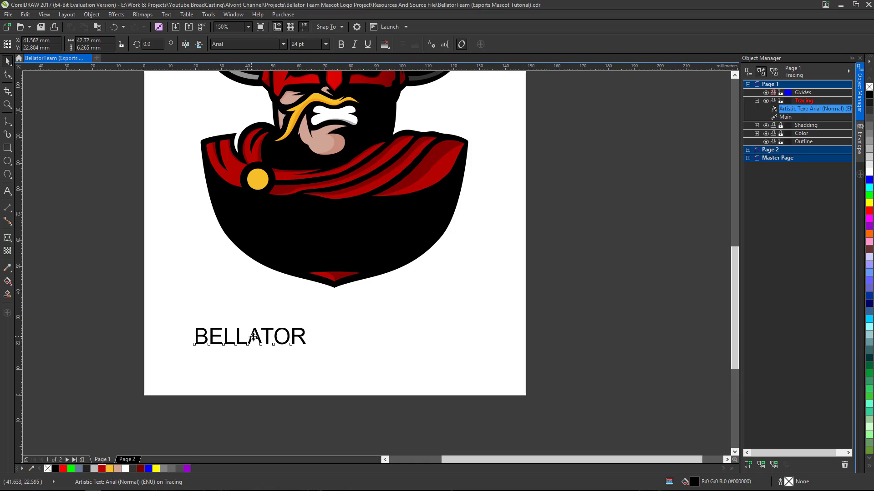
pyautogui.moveTo(255, 343); pyautogui.dragTo(335, 350)
pyautogui.scroll(-2, 346, 321)
pyautogui.scroll(2, 341, 305)
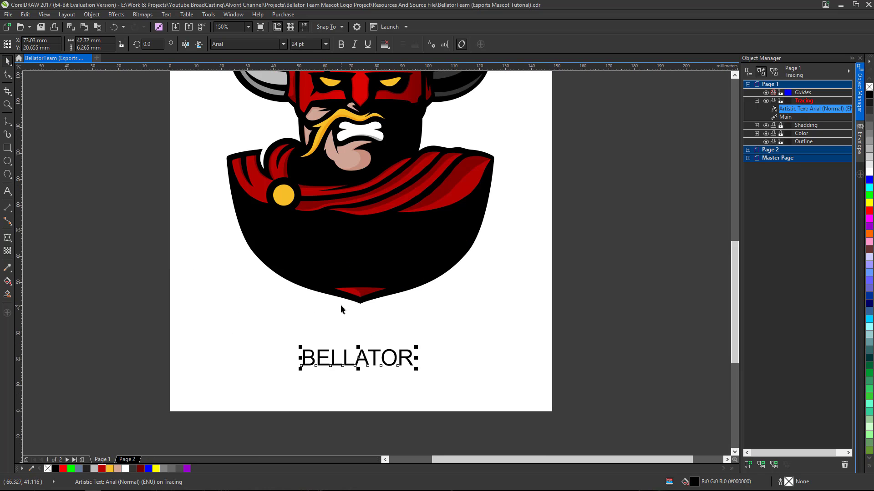
pyautogui.scroll(-2, 386, 351)
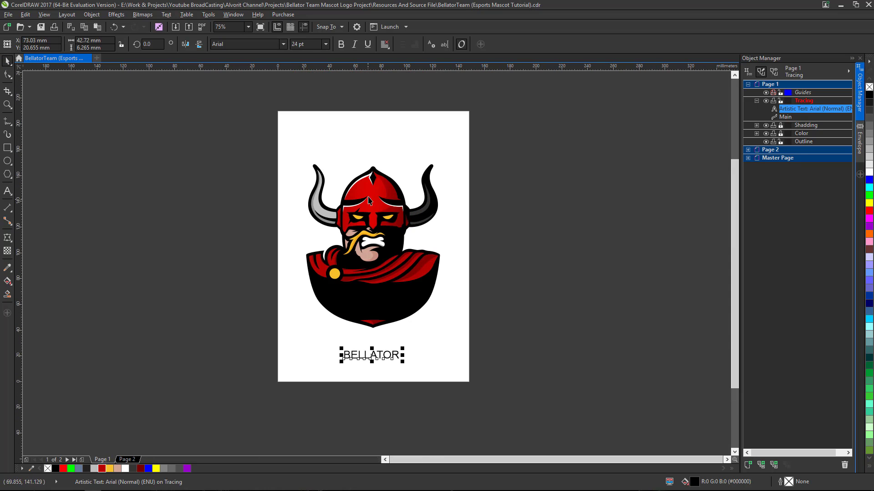
pyautogui.click(284, 44)
pyautogui.click(250, 70)
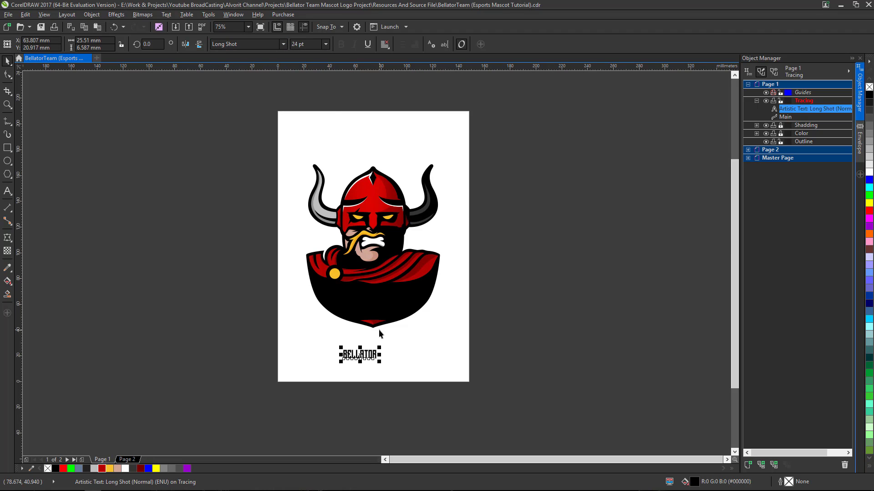
# Step: Enlarge the BELLATOR text proportionally beneath the mascot to about 70 × 18 mm
pyautogui.scroll(2, 376, 341)
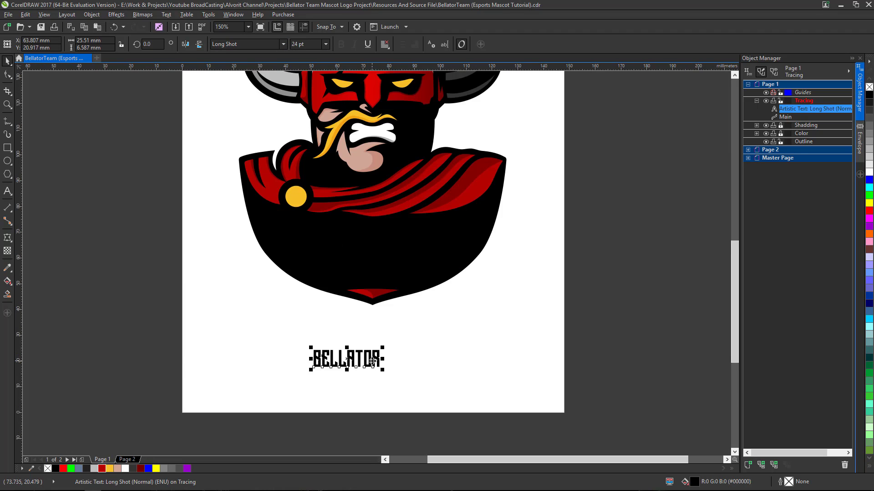
pyautogui.scroll(2, 376, 353)
pyautogui.scroll(-2, 382, 349)
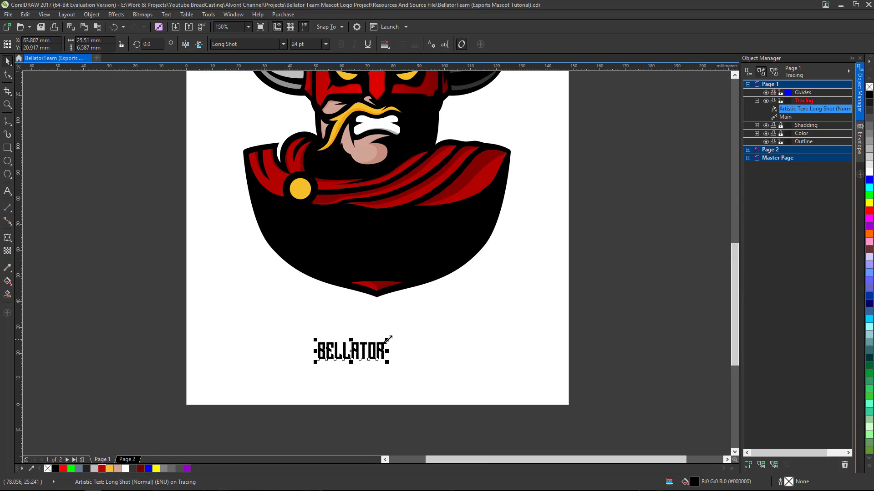
pyautogui.moveTo(387, 339); pyautogui.dragTo(472, 298)
pyautogui.moveTo(315, 362); pyautogui.dragTo(286, 377)
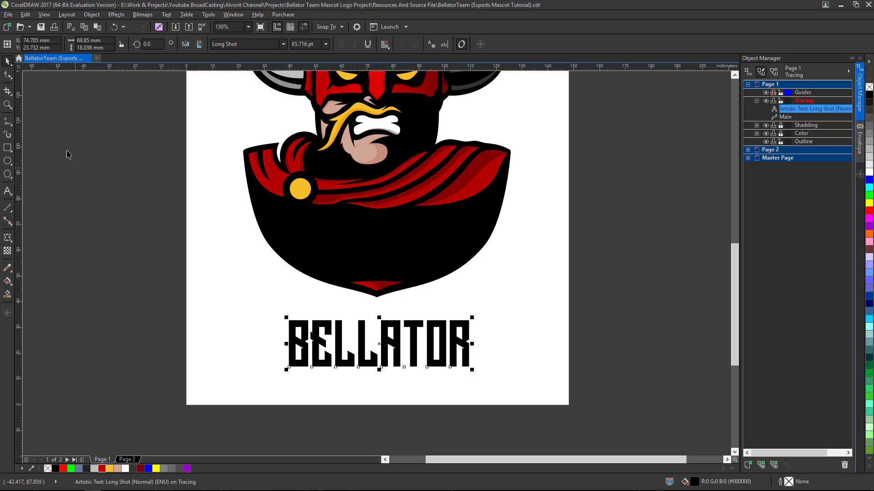
# Step: Widen the letter spacing of the BELLATOR text so it spans about 74.5 mm
pyautogui.click(8, 76)
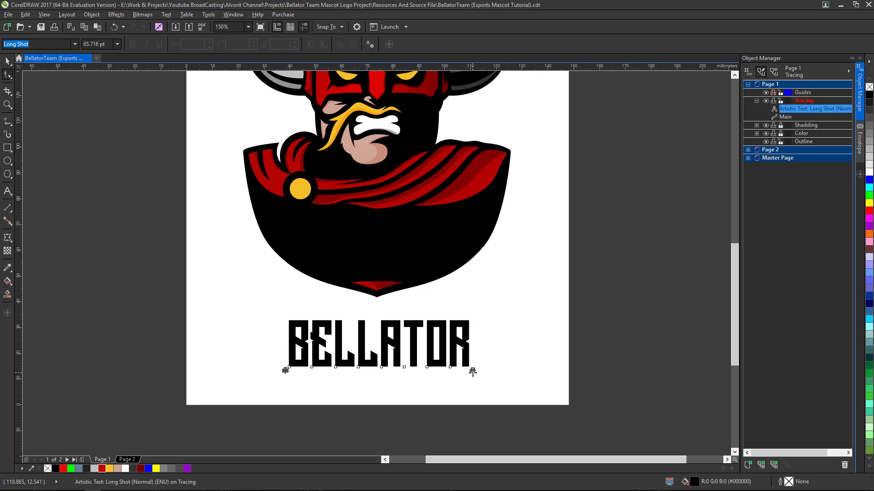
pyautogui.moveTo(472, 371); pyautogui.dragTo(482, 371)
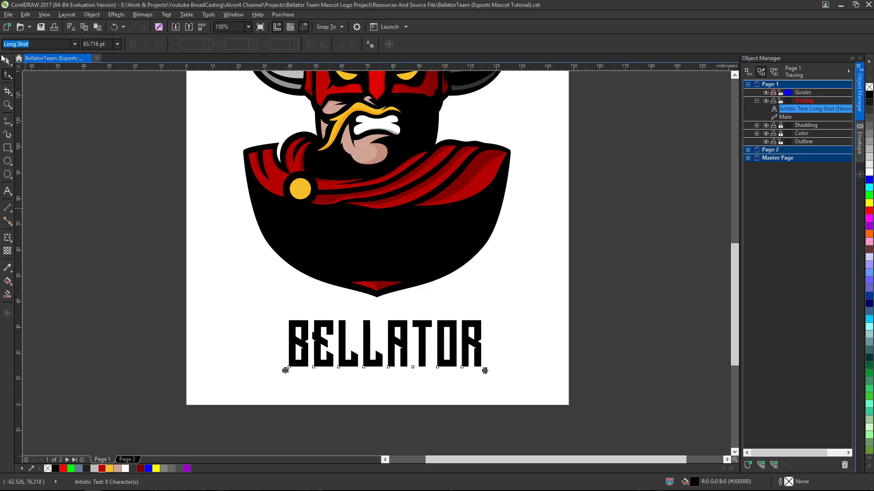
pyautogui.click(7, 60)
pyautogui.click(117, 220)
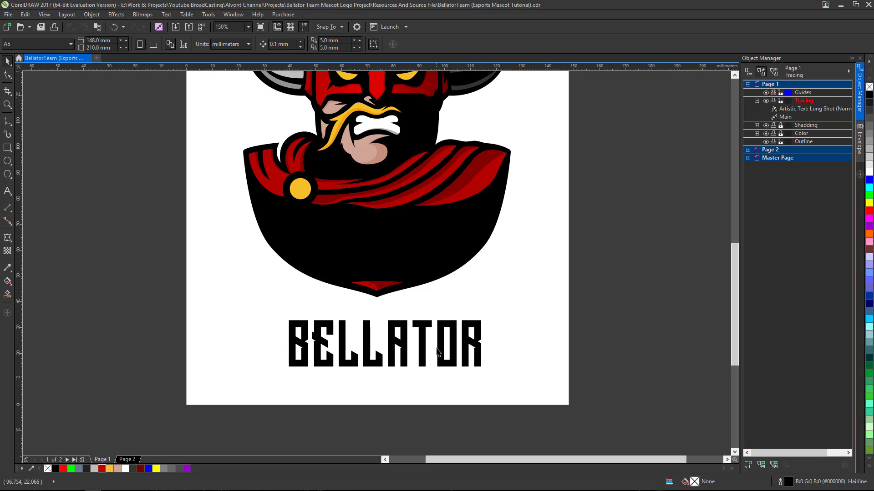
# Step: Break the BELLATOR text apart into individual letters and select several of them in turn to check the separation
pyautogui.click(406, 352)
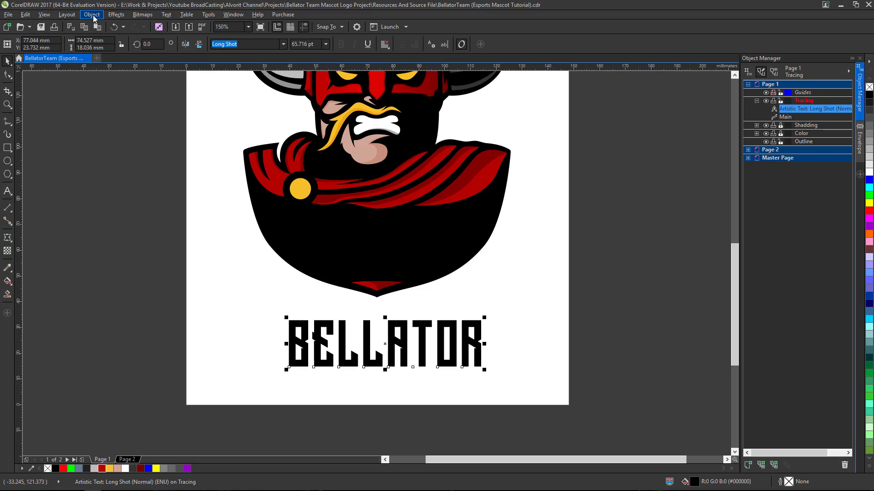
pyautogui.click(93, 15)
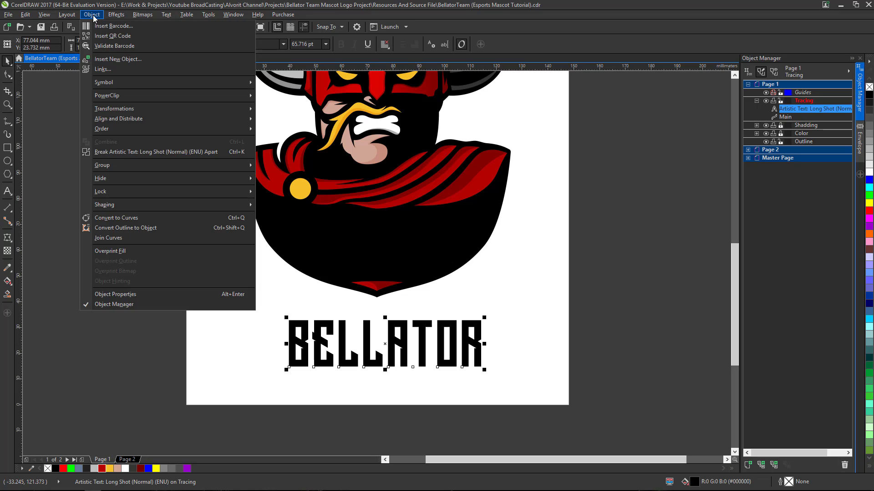
pyautogui.click(120, 151)
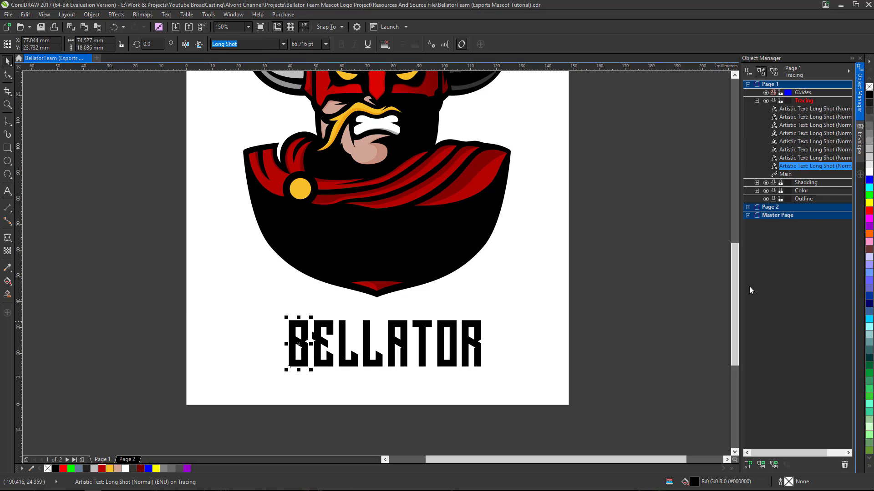
pyautogui.click(809, 158)
pyautogui.click(802, 150)
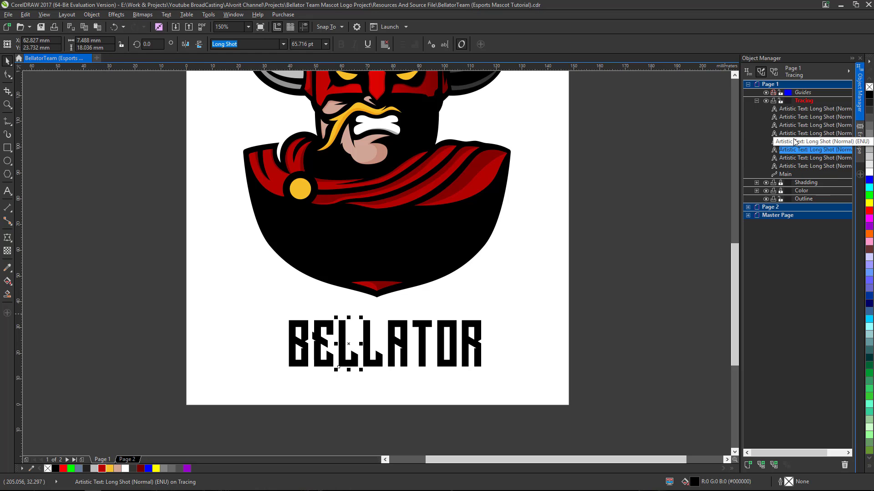
pyautogui.click(796, 141)
pyautogui.click(794, 133)
pyautogui.click(794, 125)
pyautogui.click(794, 117)
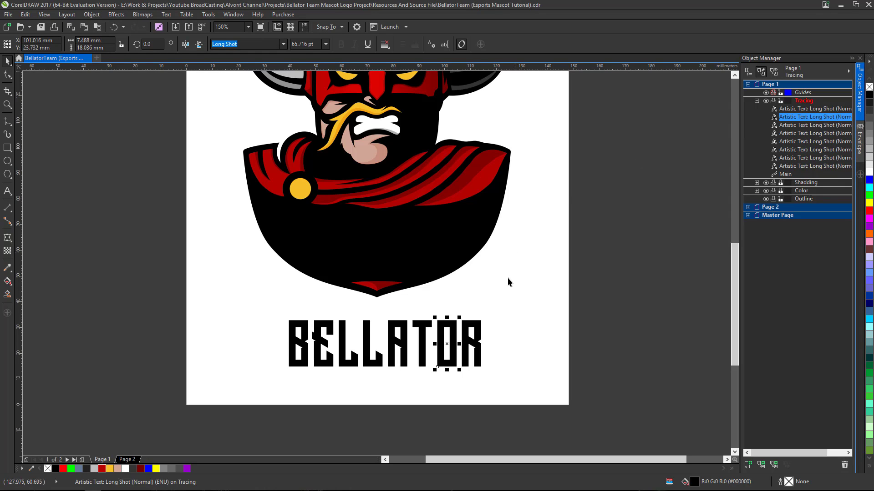
# Step: Convert all eight BELLATOR letters to curves
pyautogui.moveTo(589, 384); pyautogui.dragTo(187, 306)
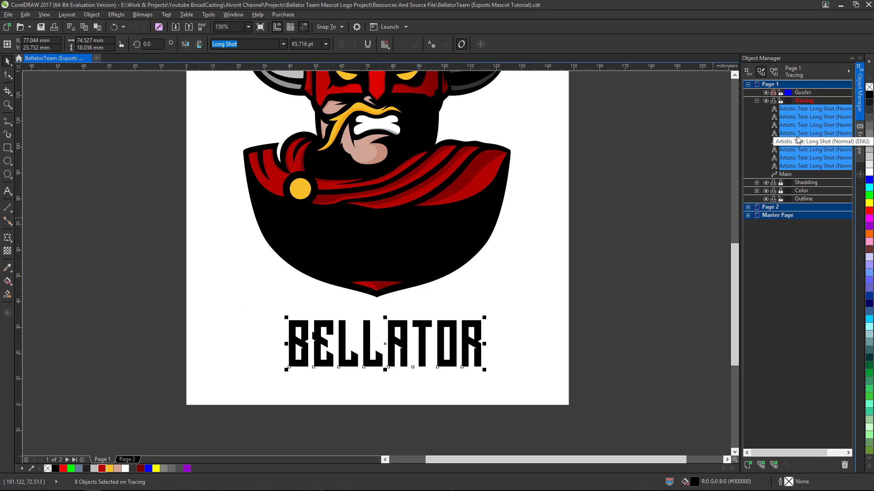
pyautogui.click(92, 15)
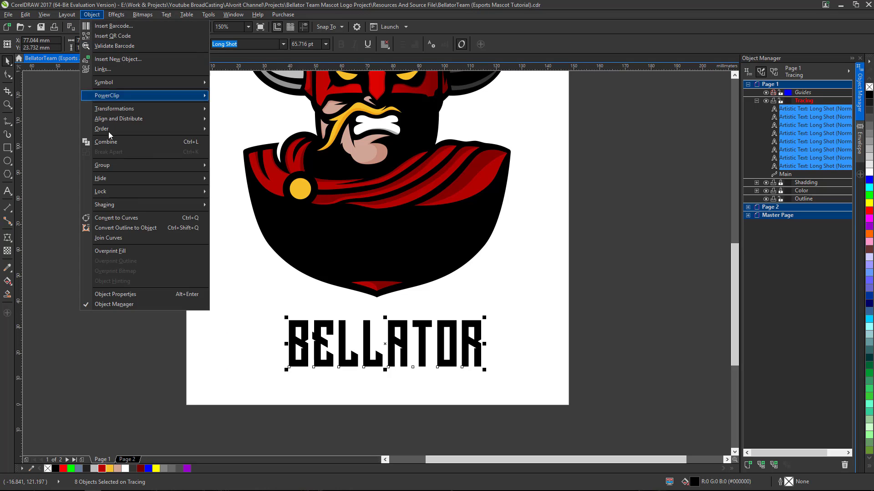
pyautogui.click(123, 218)
pyautogui.click(211, 237)
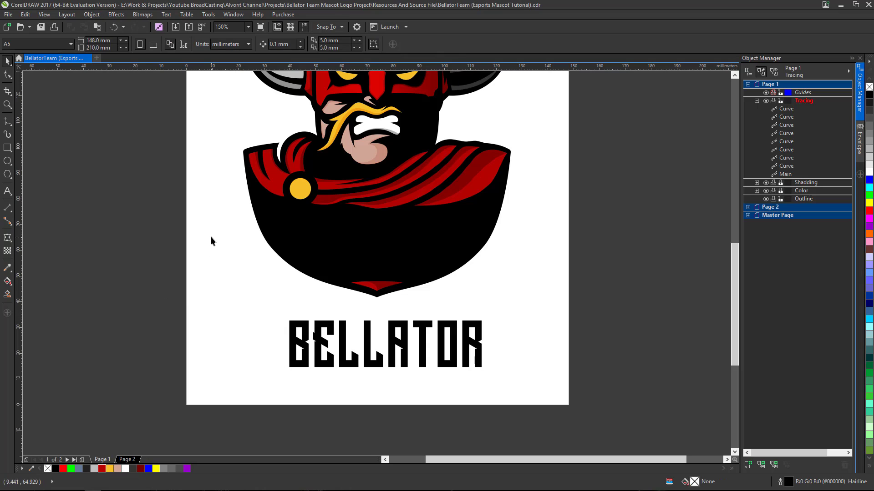
# Step: Draw a square about 1.6 mm wide on the Tracing layer and position it in the blank area up and left of the B
pyautogui.scroll(2, 322, 340)
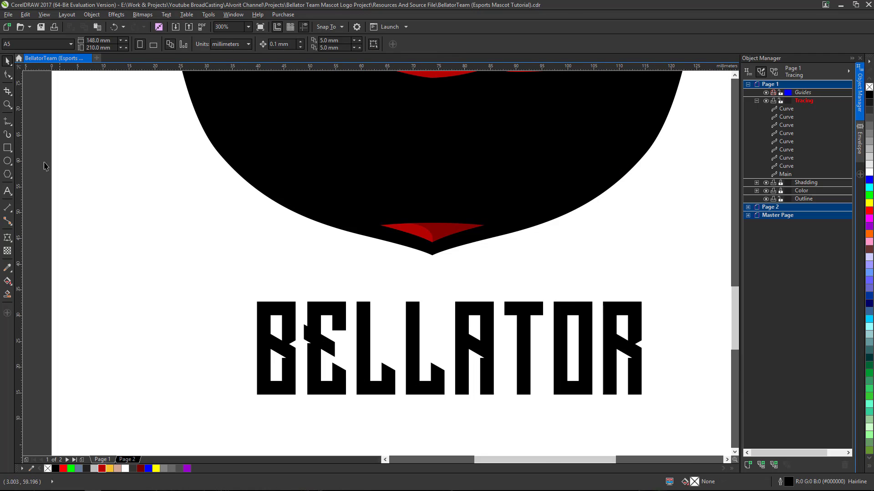
pyautogui.click(7, 149)
pyautogui.moveTo(191, 256); pyautogui.dragTo(199, 264)
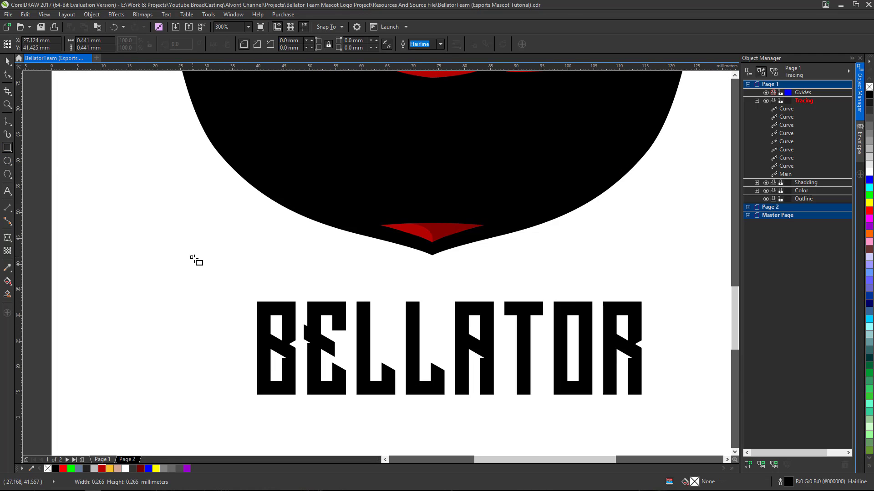
pyautogui.press('space')
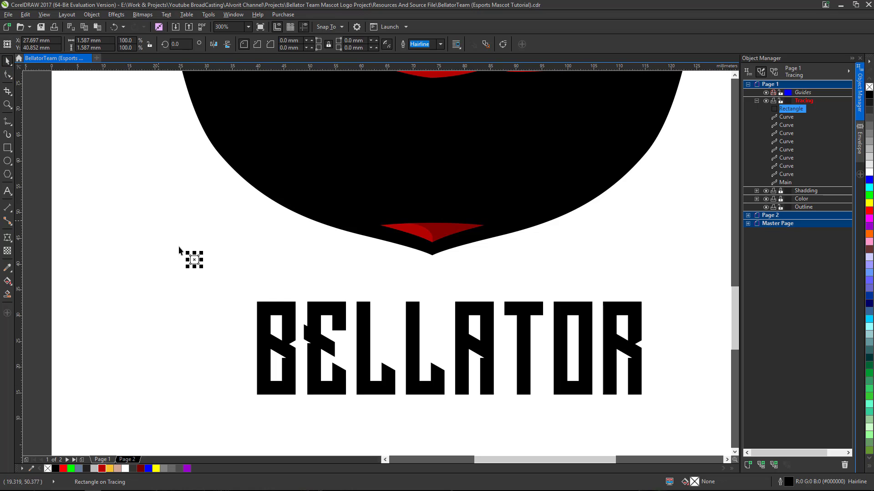
pyautogui.moveTo(194, 258); pyautogui.dragTo(179, 292)
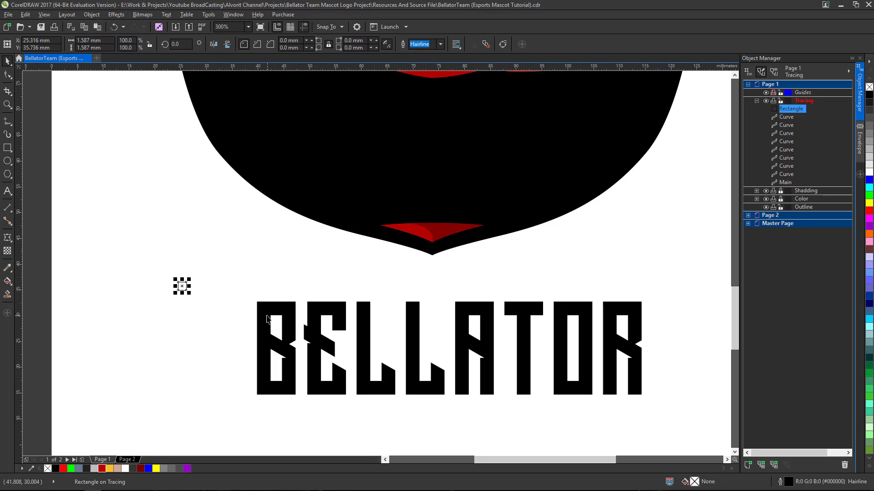
pyautogui.scroll(2, 273, 309)
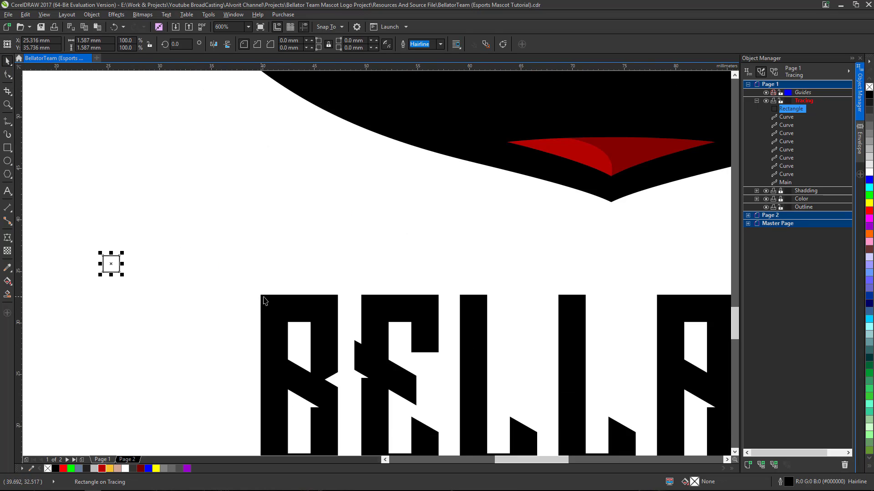
pyautogui.scroll(-2, 267, 309)
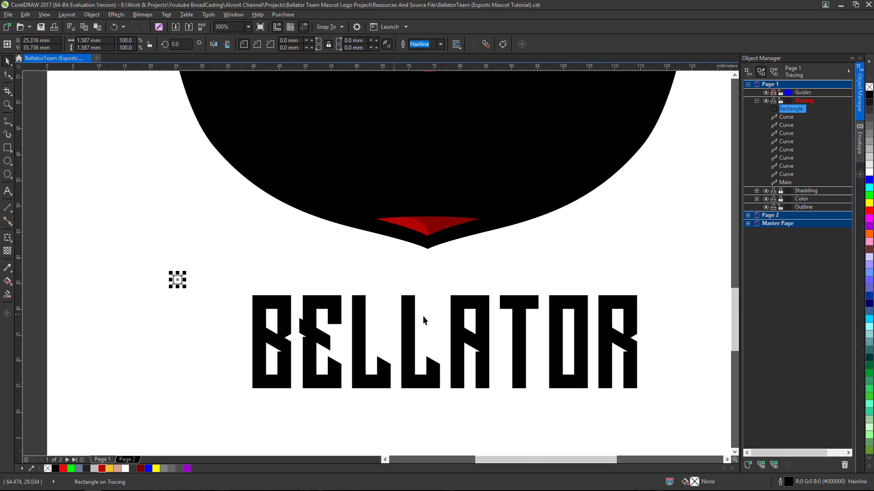
pyautogui.click(627, 309)
pyautogui.scroll(2, 206, 309)
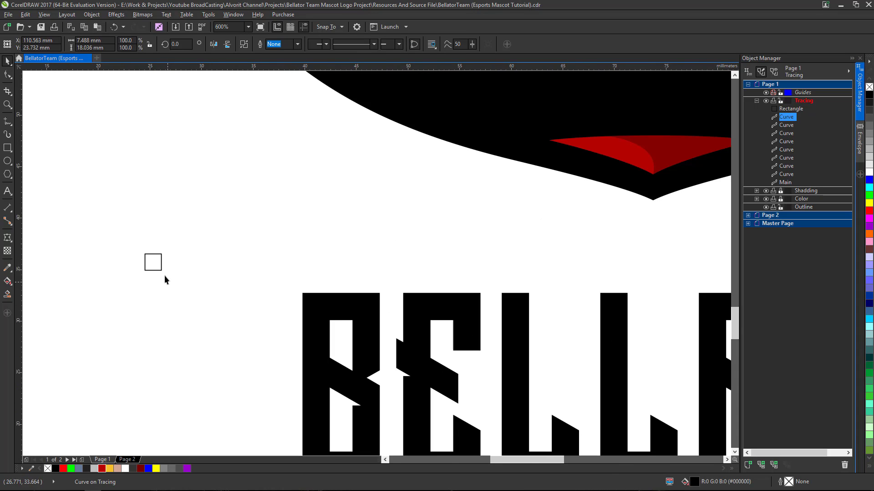
pyautogui.click(154, 265)
pyautogui.moveTo(156, 266); pyautogui.dragTo(203, 282)
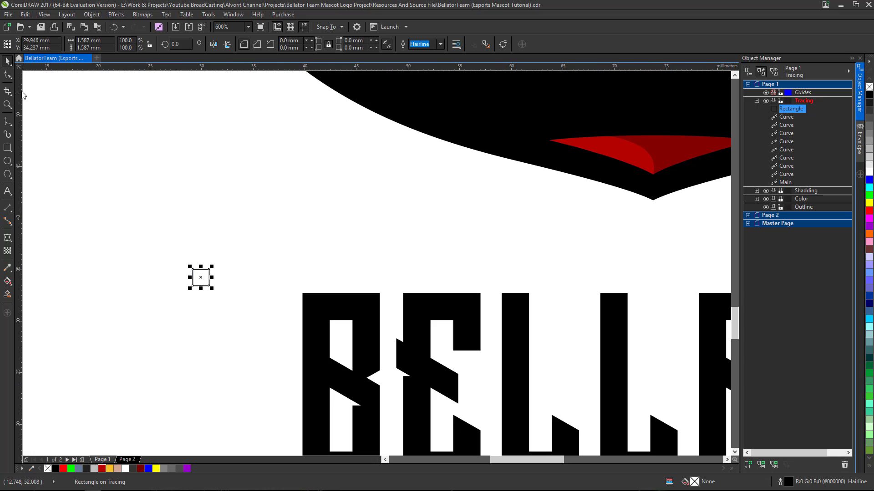
# Step: Convert the small square to curves and delete its lower-left node to make a right triangle
pyautogui.click(8, 74)
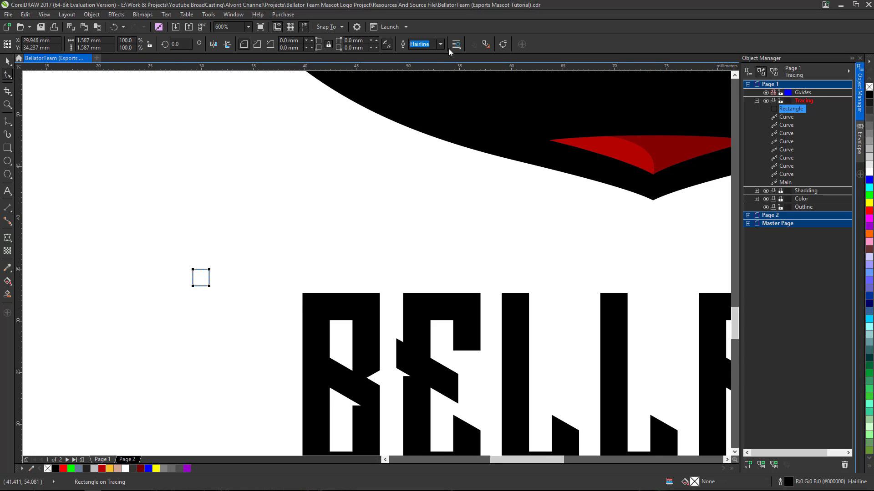
pyautogui.click(502, 44)
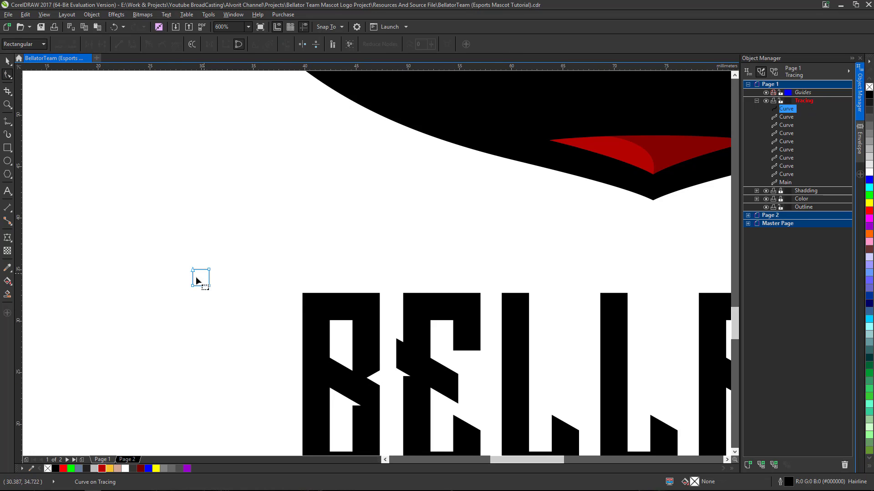
pyautogui.scroll(2, 192, 288)
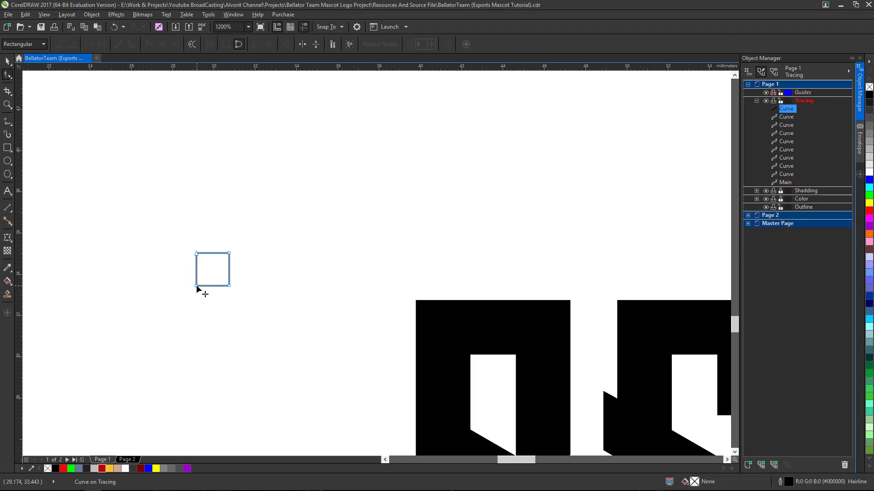
pyautogui.doubleClick(197, 286)
pyautogui.click(8, 60)
# Step: Place the triangle against the upper-left corner of the B, with its top edge flush with the letter's top
pyautogui.scroll(-2, 216, 215)
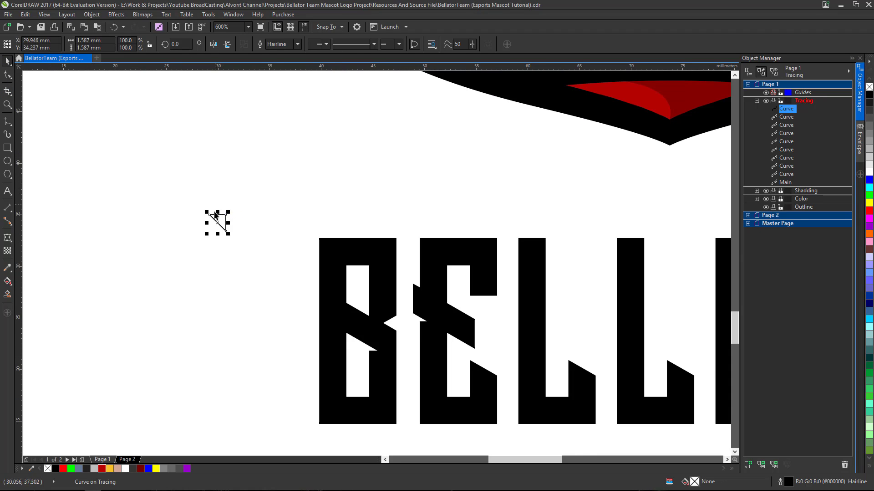
pyautogui.moveTo(226, 217); pyautogui.dragTo(320, 240)
pyautogui.scroll(4, 334, 242)
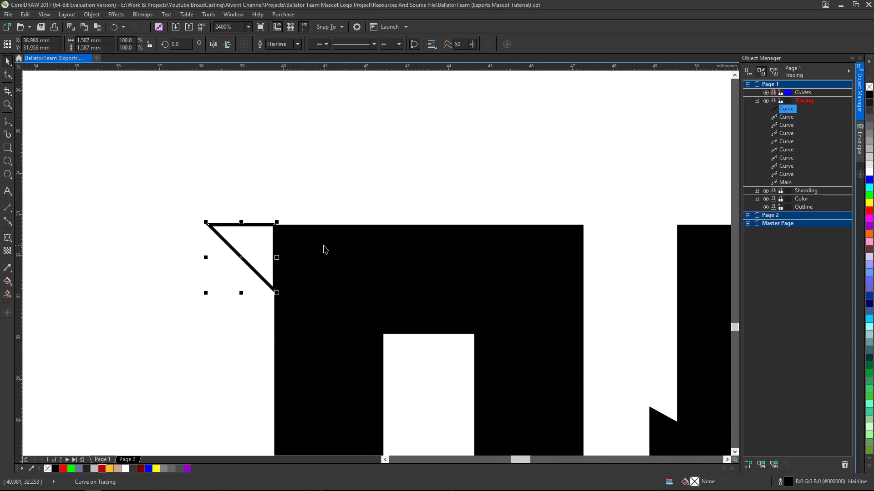
pyautogui.scroll(-3, 269, 244)
pyautogui.scroll(3, 268, 244)
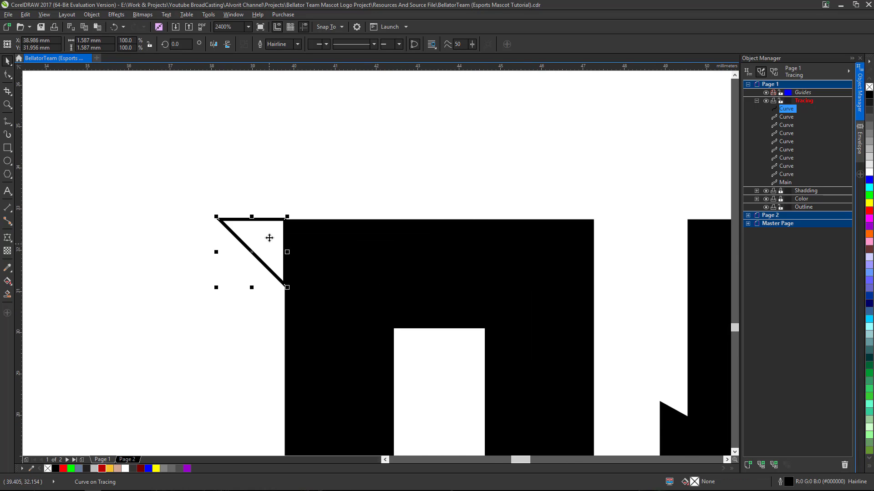
pyautogui.scroll(-3, 269, 238)
# Step: Duplicate the triangle, mirror the copy horizontally and place it above the B
pyautogui.hotkey('ctrl', 'd')
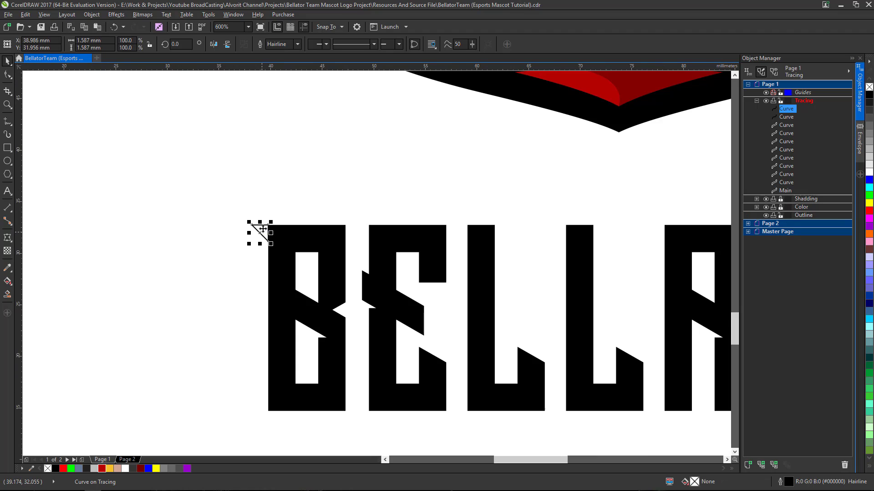
pyautogui.scroll(-2, 262, 230)
pyautogui.scroll(1, 262, 224)
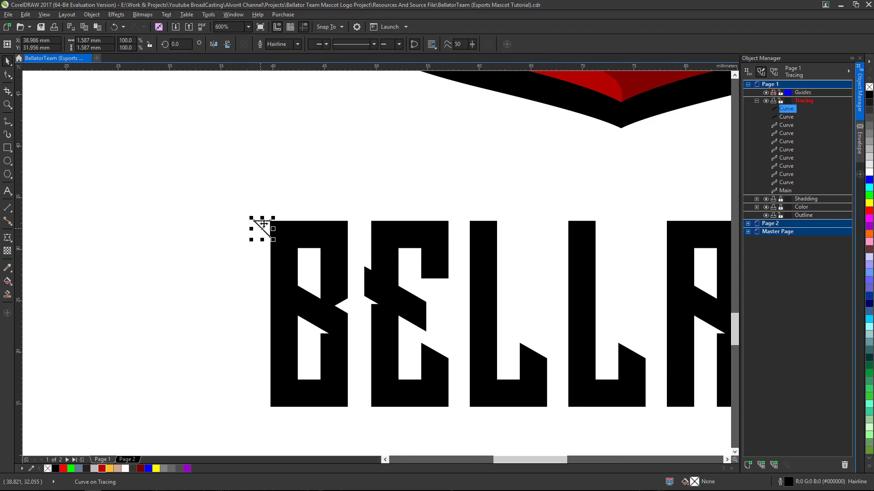
pyautogui.moveTo(264, 224); pyautogui.dragTo(309, 187)
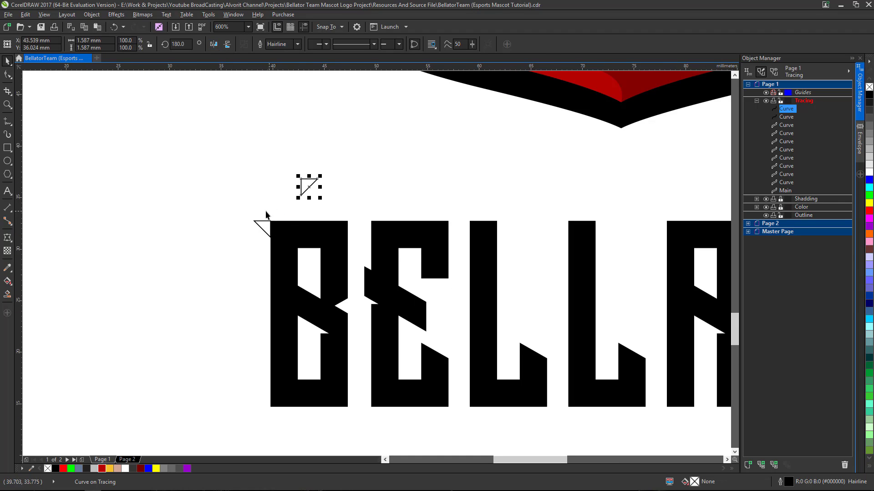
# Step: Weld the corner triangle to the letter B
pyautogui.moveTo(235, 209); pyautogui.dragTo(352, 413)
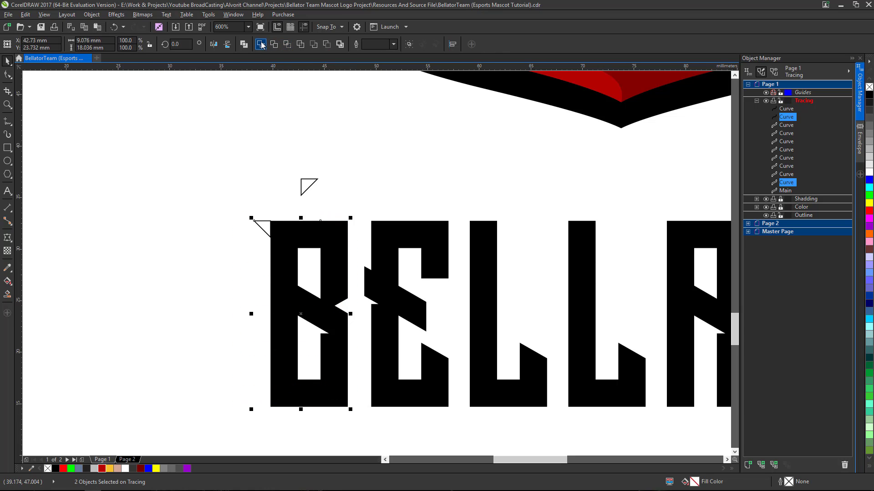
pyautogui.click(275, 44)
pyautogui.scroll(-2, 195, 164)
# Step: Move the spare triangle to the upper outer corner of the R and weld it to that letter
pyautogui.click(245, 176)
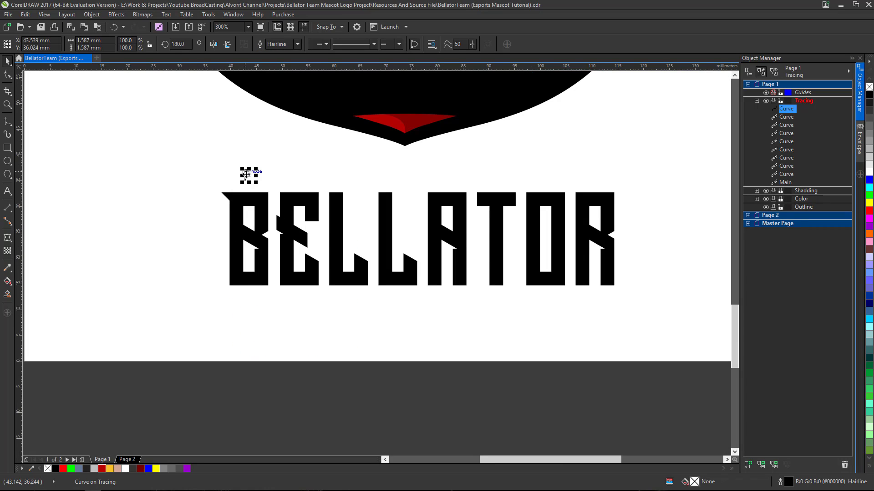
pyautogui.moveTo(246, 174); pyautogui.dragTo(617, 192)
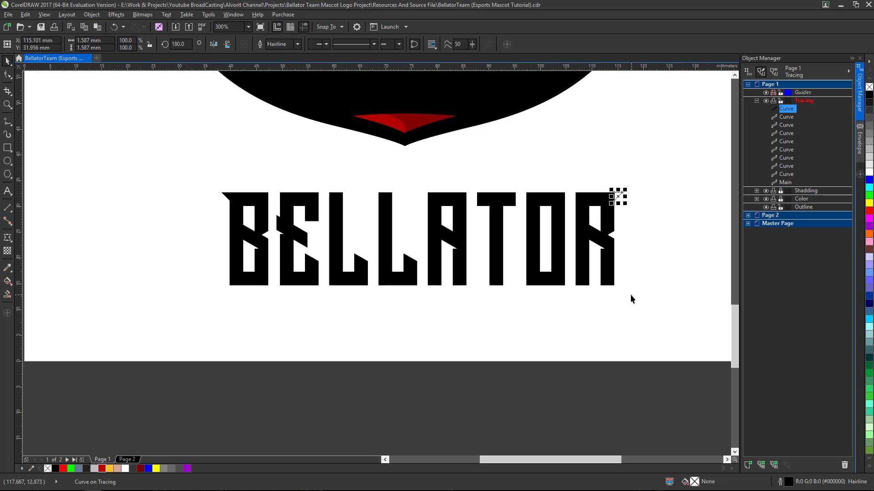
pyautogui.moveTo(630, 295); pyautogui.dragTo(573, 159)
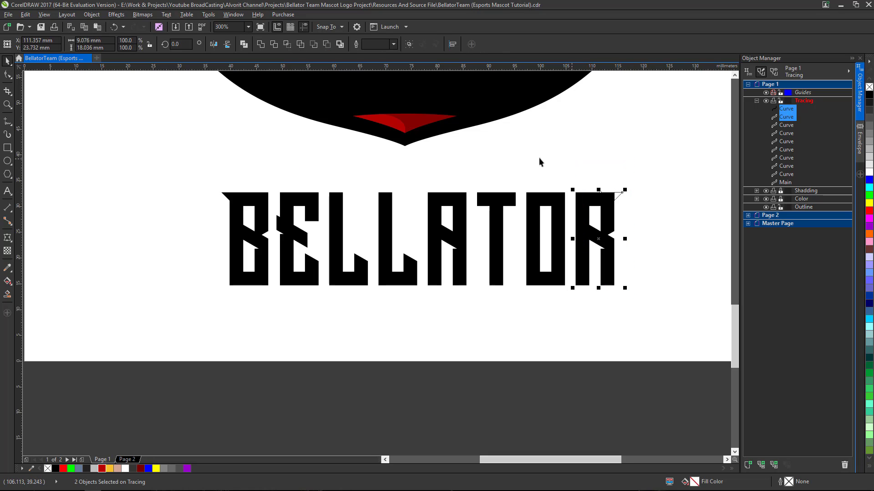
pyautogui.click(263, 46)
# Step: Weld all eight BELLATOR letters together into a single curve
pyautogui.scroll(-2, 457, 288)
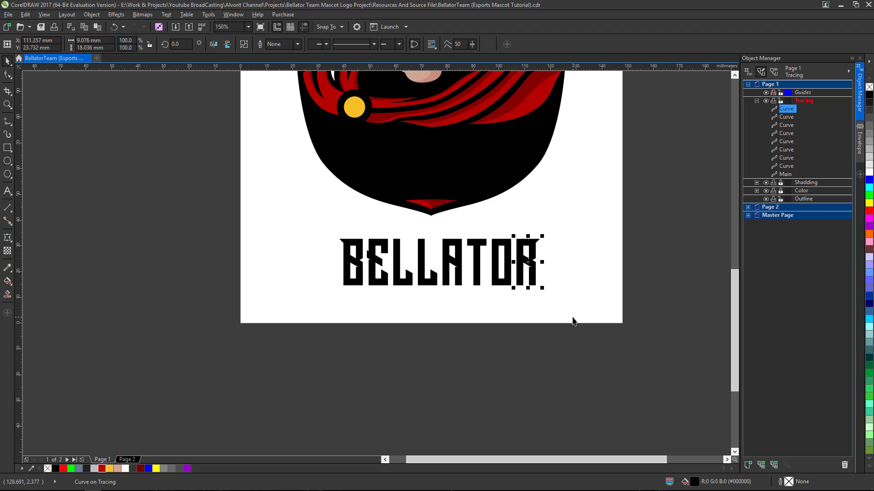
pyautogui.moveTo(574, 304); pyautogui.dragTo(293, 226)
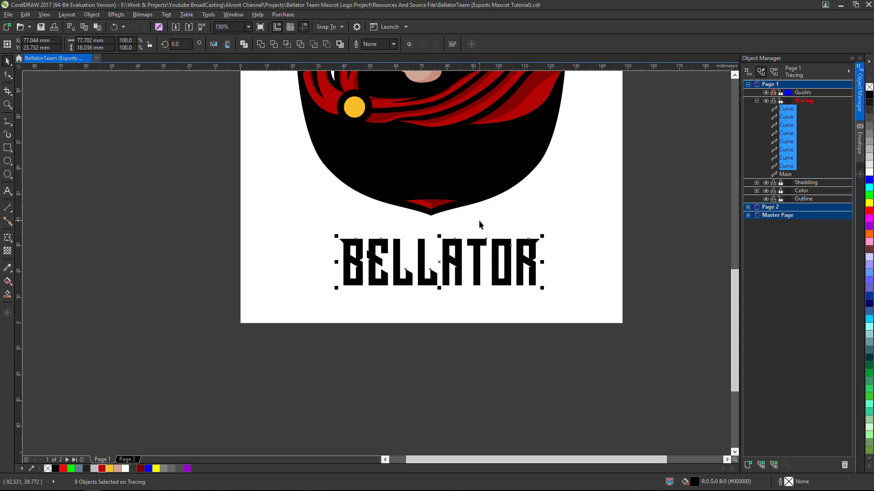
pyautogui.scroll(-2, 400, 245)
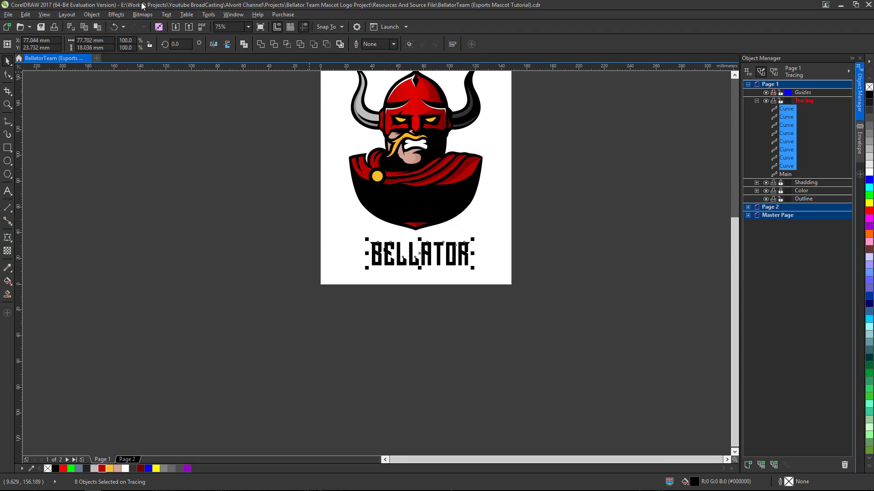
pyautogui.click(261, 45)
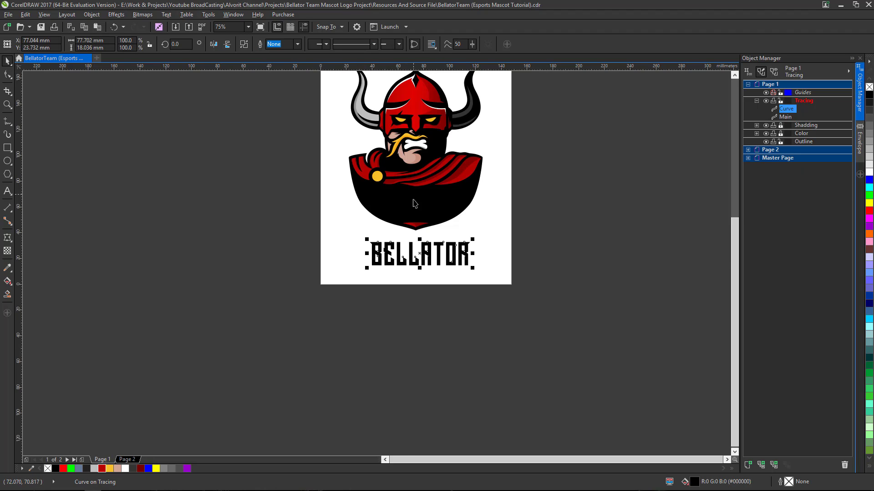
# Step: Rename the welded lettering curve as Title
pyautogui.scroll(2, 412, 201)
pyautogui.scroll(-2, 400, 242)
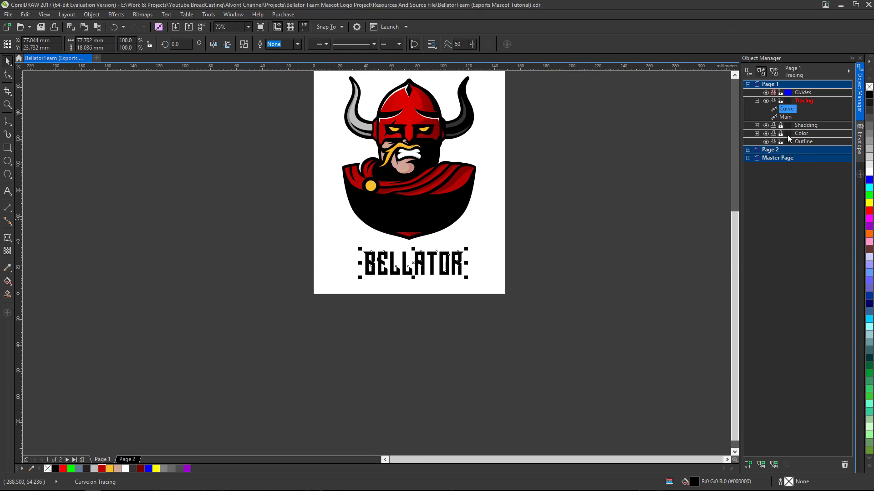
pyautogui.rightClick(785, 108)
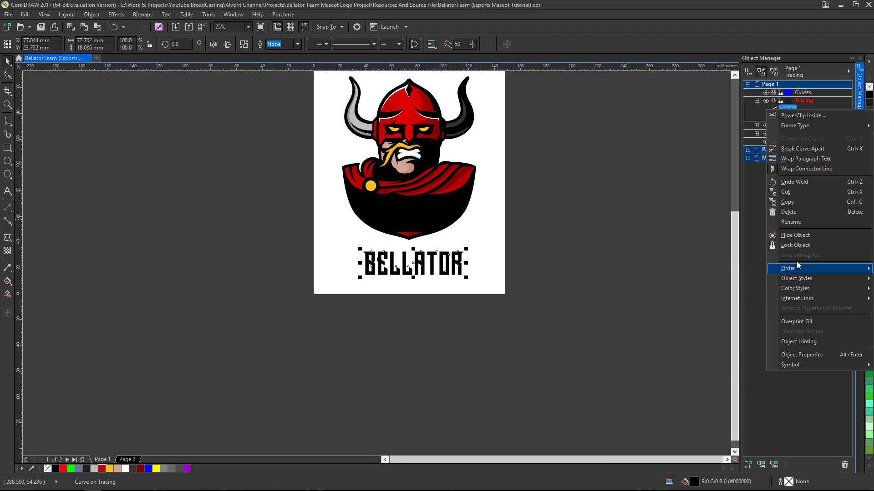
pyautogui.click(791, 222)
pyautogui.write('Title')
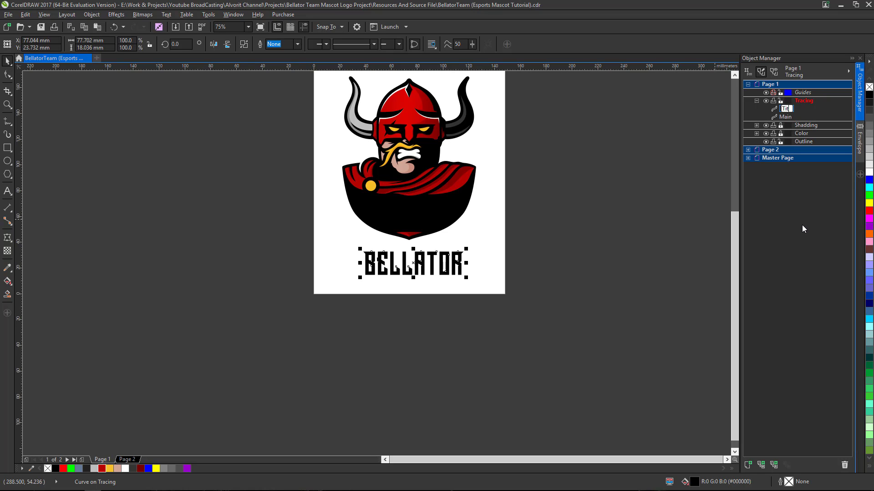
pyautogui.click(596, 207)
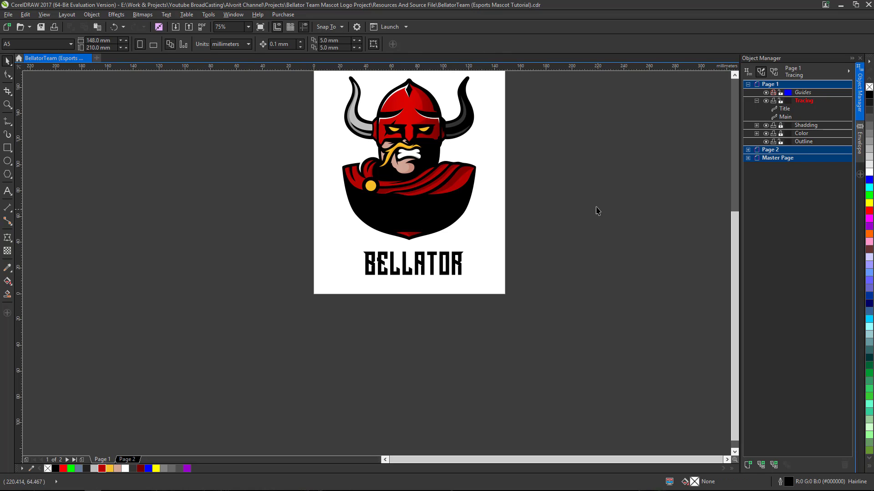
# Step: Add a vertical guideline through the mascot's centre, aligned with the bottom tip of the chest
pyautogui.click(419, 263)
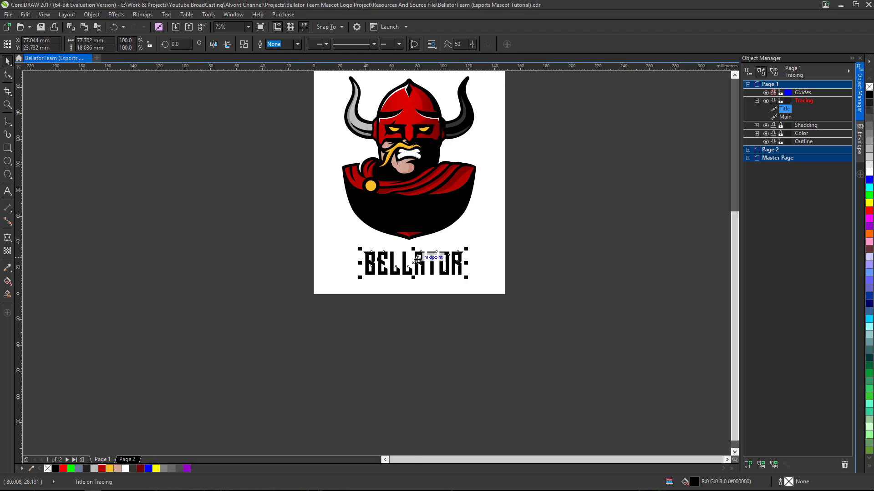
pyautogui.scroll(1, 412, 263)
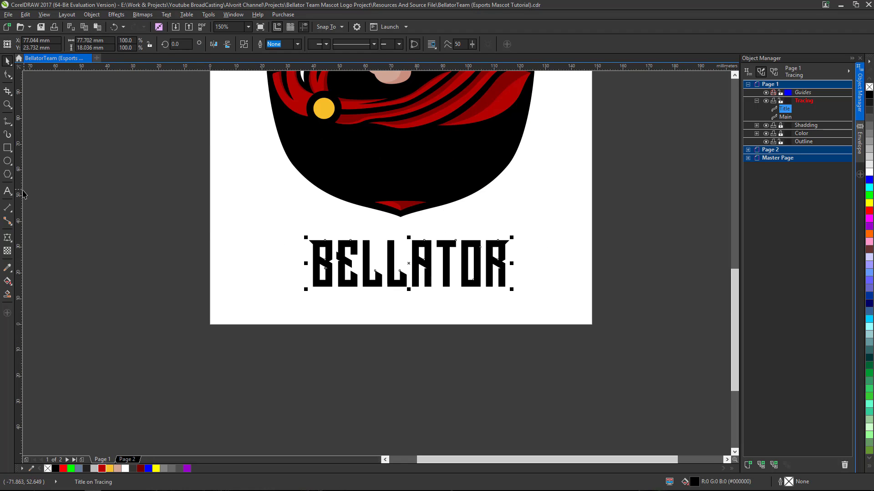
pyautogui.moveTo(18, 193); pyautogui.dragTo(400, 219)
pyautogui.scroll(-1, 400, 220)
pyautogui.scroll(-1, 410, 78)
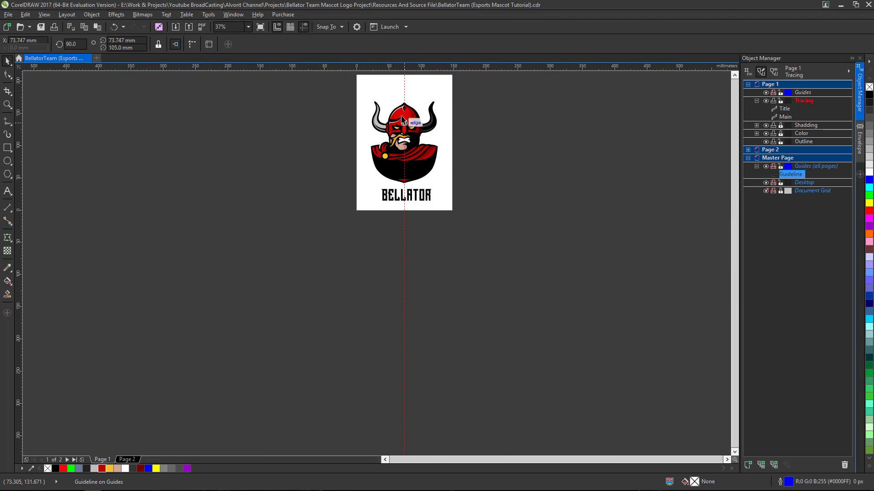
pyautogui.scroll(2, 401, 74)
pyautogui.scroll(-1, 402, 74)
# Step: Move the BELLATOR title onto the black chest area, centred on the guideline, and fill it with yellow (#F6C028)
pyautogui.click(424, 282)
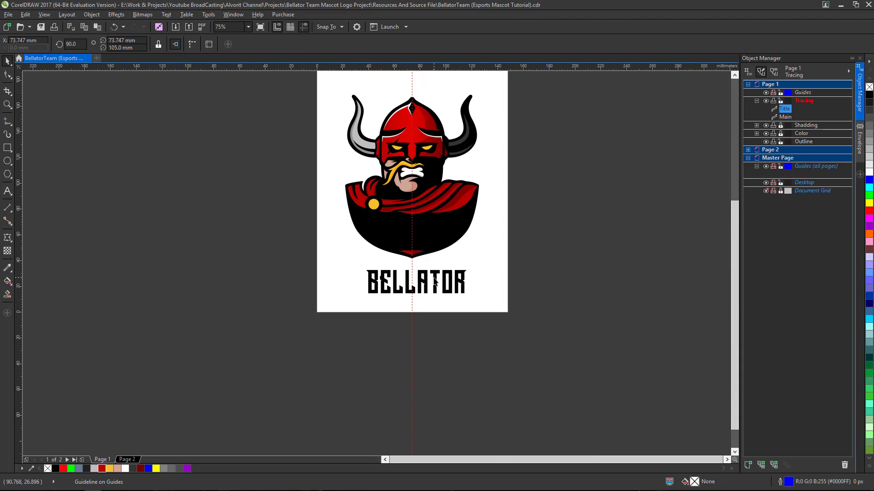
pyautogui.scroll(1, 407, 242)
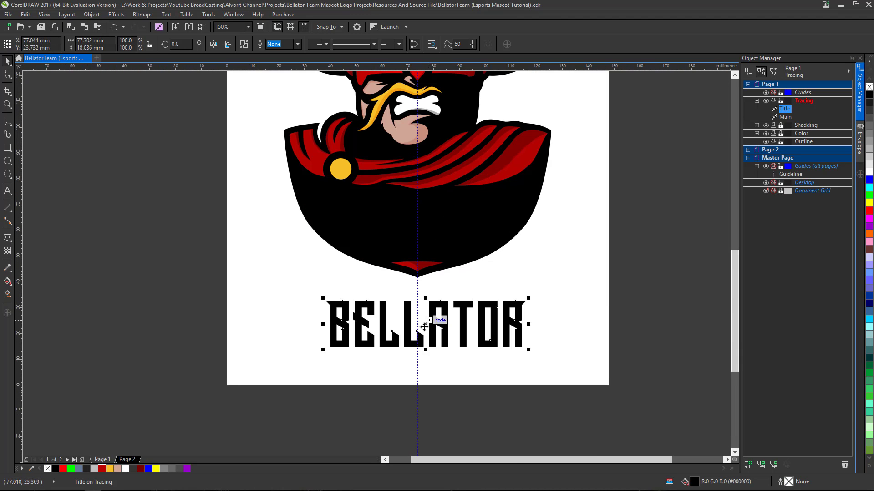
pyautogui.moveTo(424, 324); pyautogui.dragTo(419, 222)
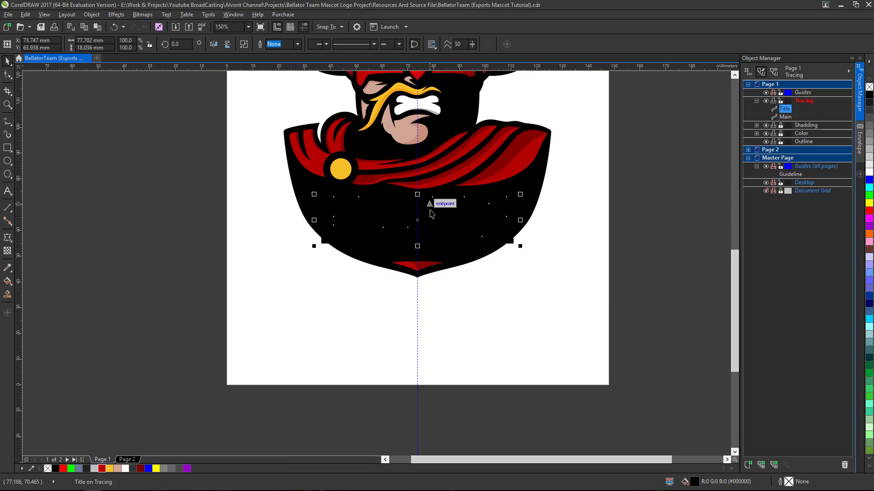
pyautogui.click(111, 470)
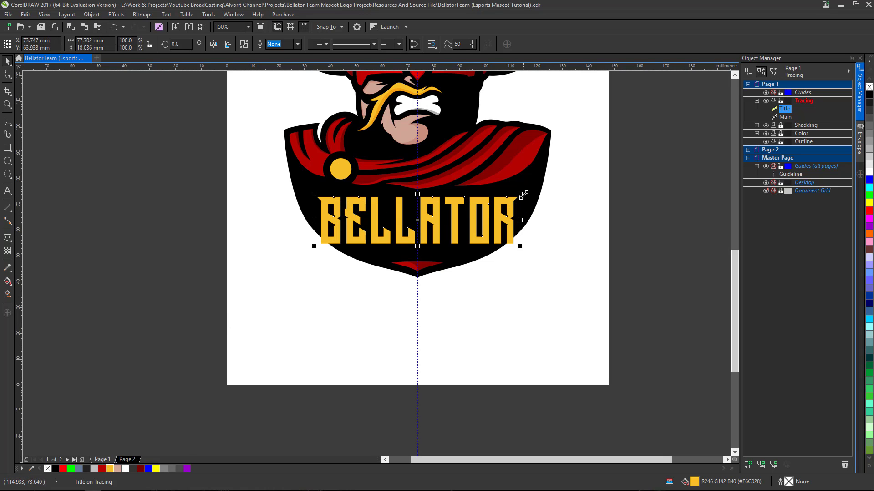
# Step: Enlarge the title proportionally about its centre to about 111 mm wide
pyautogui.moveTo(523, 195); pyautogui.dragTo(565, 177)
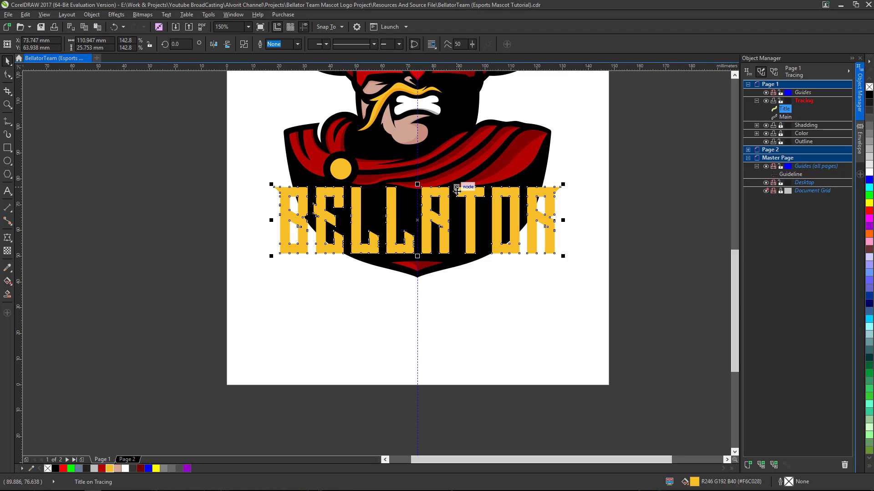
pyautogui.scroll(2, 451, 194)
pyautogui.scroll(-2, 410, 243)
pyautogui.scroll(2, 398, 243)
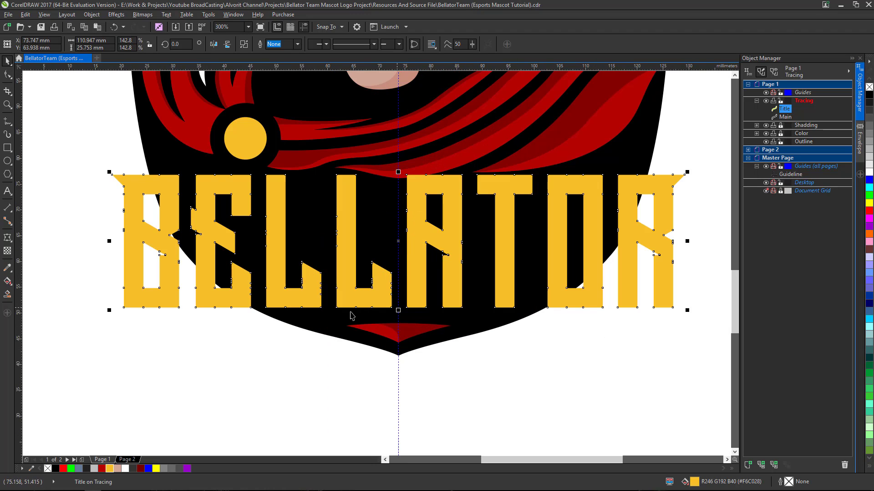
pyautogui.scroll(-2, 304, 312)
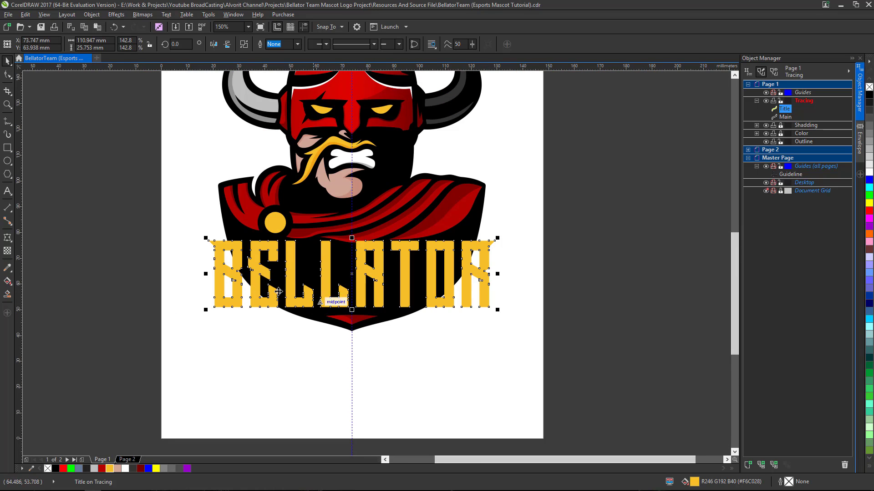
pyautogui.scroll(2, 304, 288)
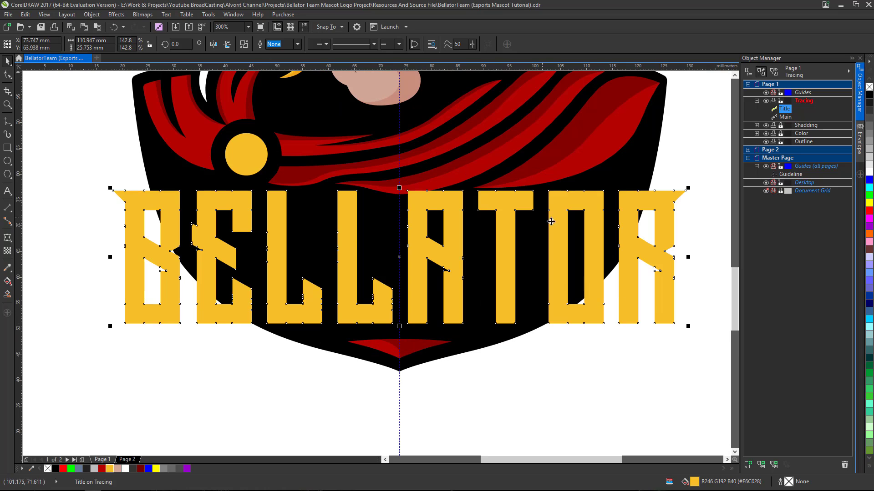
# Step: Apply an unconstrained envelope to the title, removing its lower middle node and bending the lower edge upward into a shallow arch
pyautogui.click(7, 239)
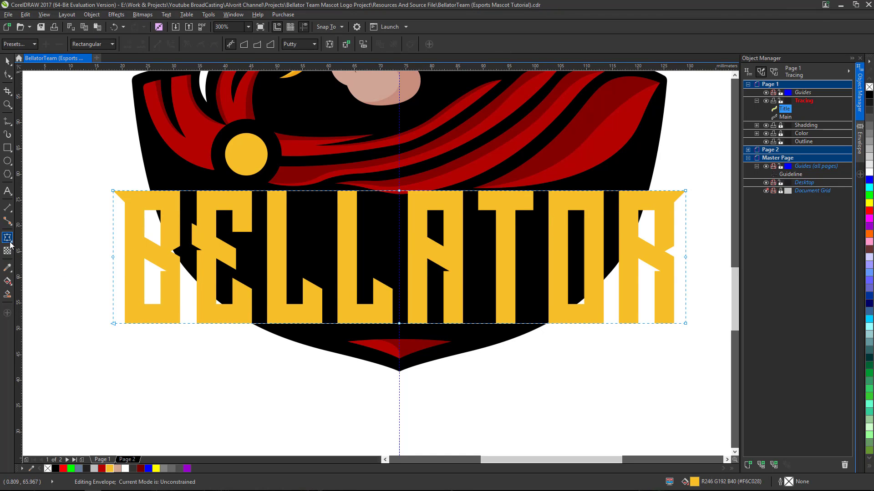
pyautogui.click(10, 241)
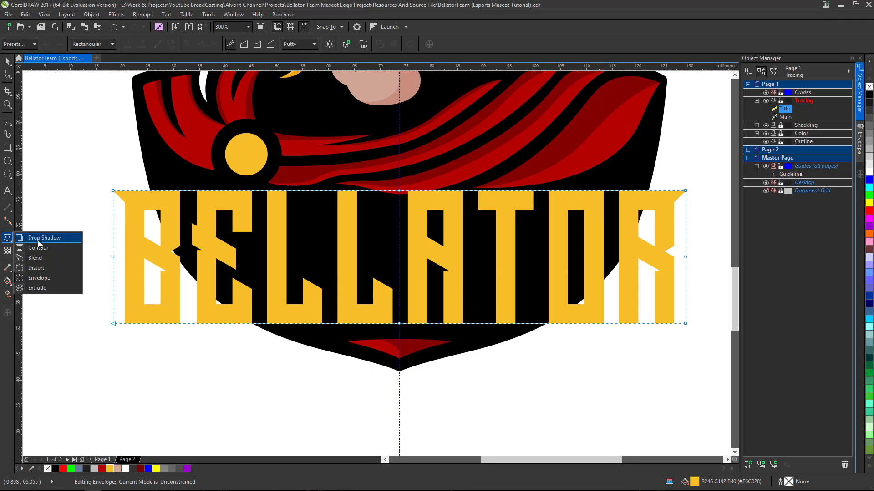
pyautogui.click(28, 279)
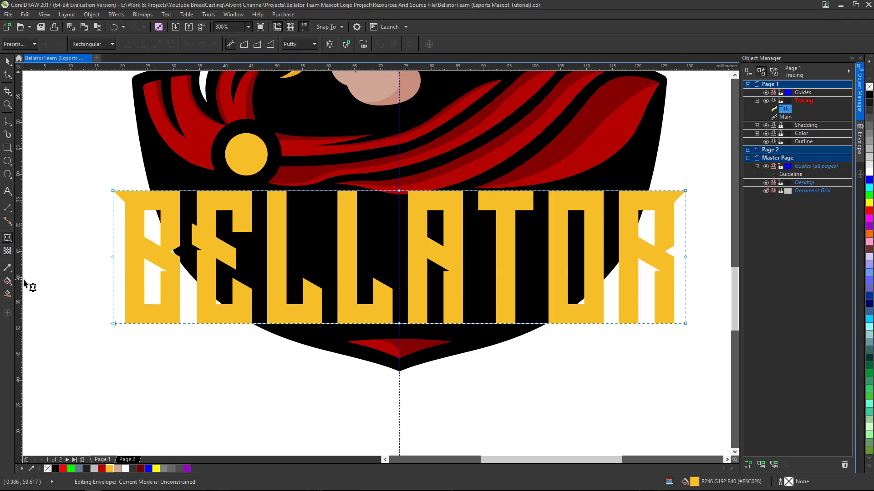
pyautogui.click(10, 241)
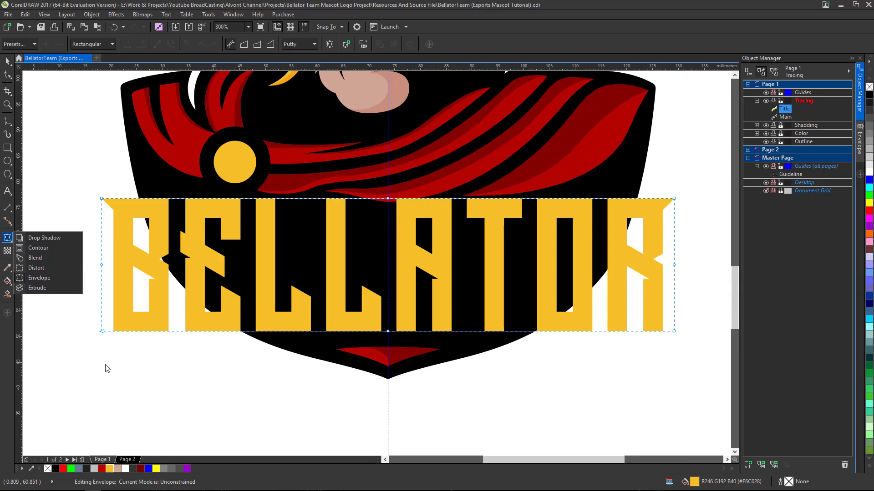
pyautogui.click(105, 368)
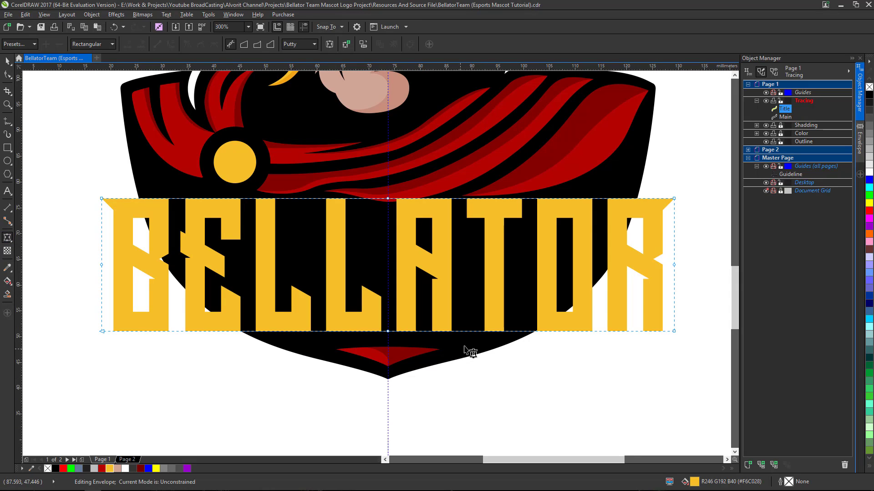
pyautogui.click(388, 334)
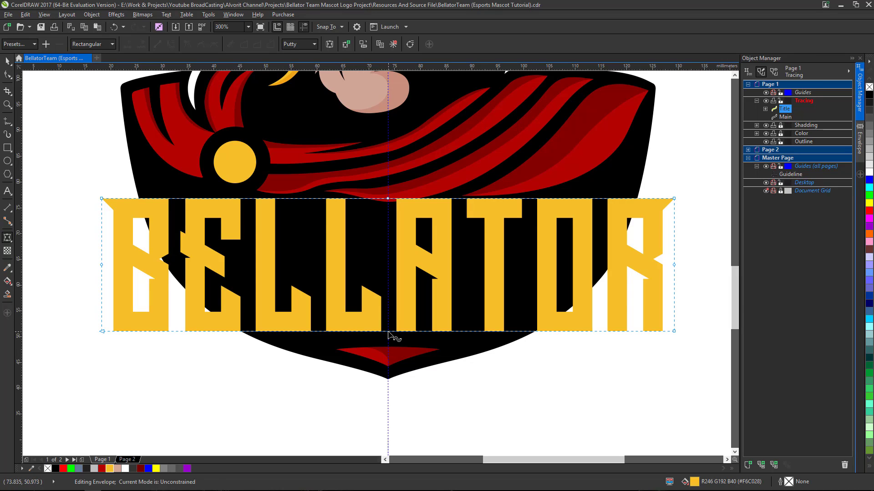
pyautogui.moveTo(389, 332); pyautogui.dragTo(388, 305)
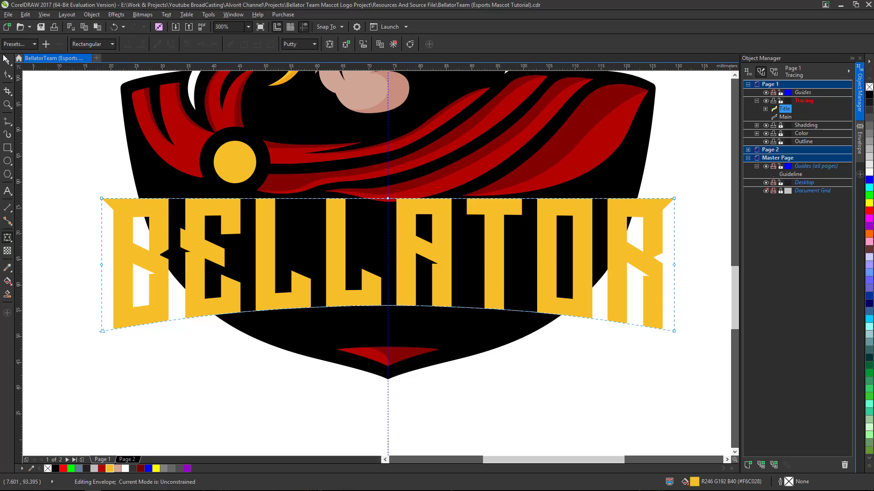
# Step: Narrow the arched title symmetrically to about 94 mm wide and move it about 2 mm down the guideline
pyautogui.click(6, 61)
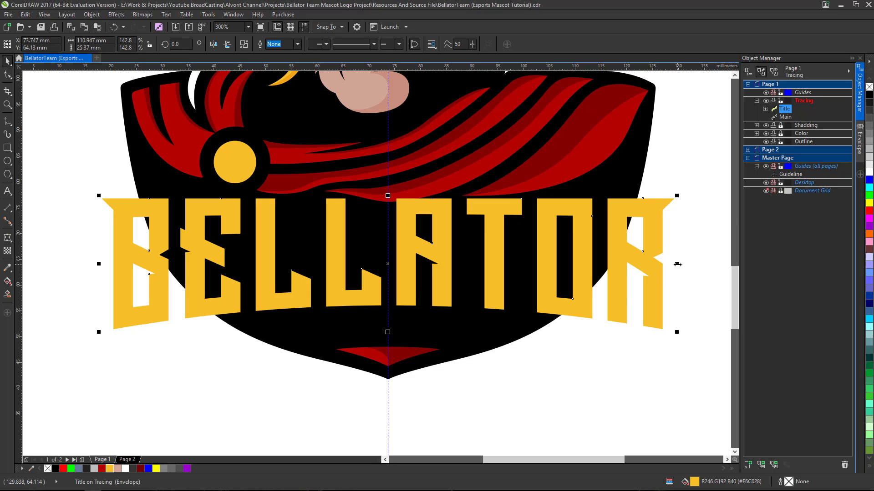
pyautogui.moveTo(677, 264); pyautogui.dragTo(634, 265)
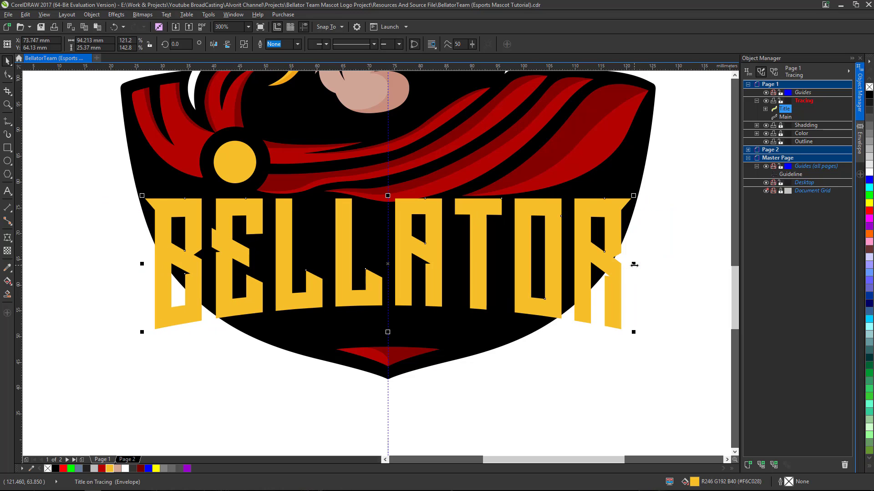
pyautogui.moveTo(388, 264); pyautogui.dragTo(388, 274)
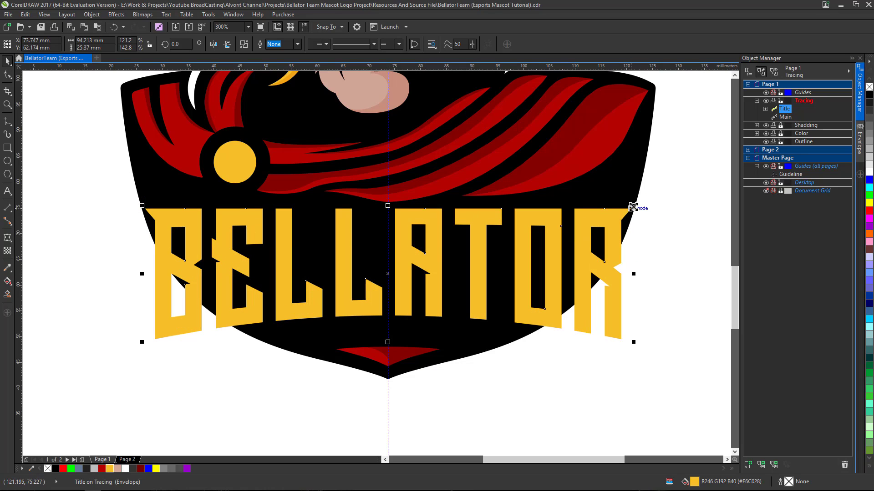
# Step: Enlarge the arched title proportionally about its centre to about 98.6 mm wide and keep it selected
pyautogui.moveTo(637, 206); pyautogui.dragTo(648, 201)
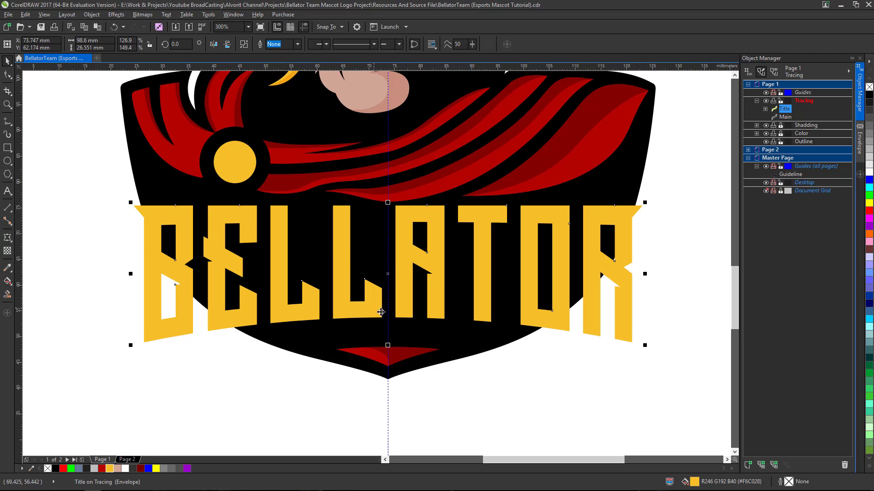
pyautogui.scroll(-2, 383, 273)
pyautogui.scroll(2, 410, 318)
pyautogui.click(443, 384)
pyautogui.scroll(-1, 406, 252)
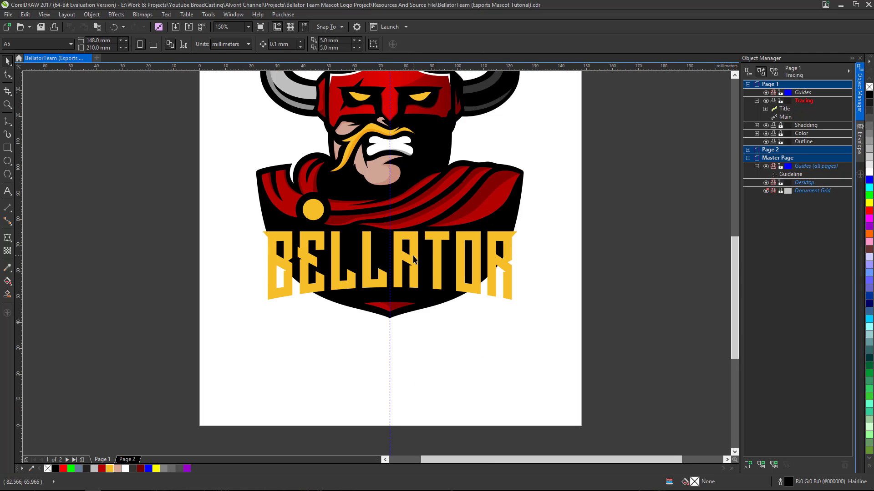
pyautogui.click(370, 260)
pyautogui.scroll(1, 370, 262)
pyautogui.scroll(-1, 370, 259)
pyautogui.scroll(1, 370, 260)
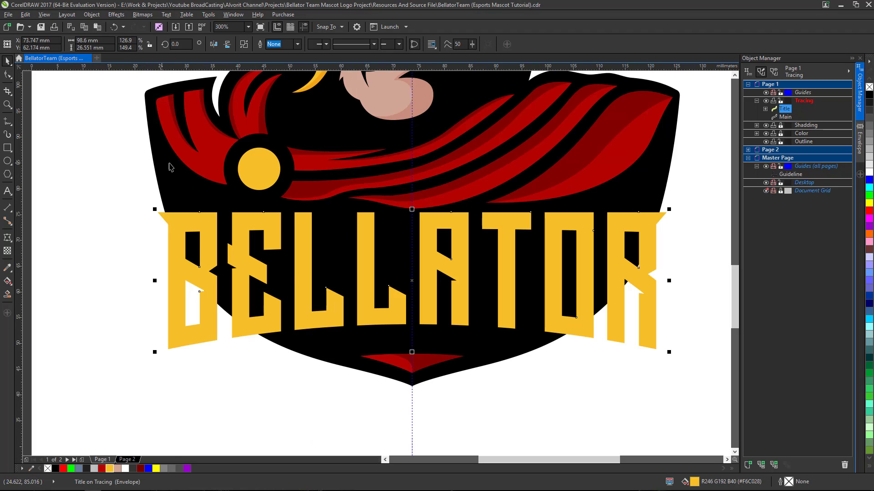
# Step: Give the BELLATOR title a 25 px black outline placed behind its fill
pyautogui.scroll(-1, 177, 171)
pyautogui.scroll(1, 187, 180)
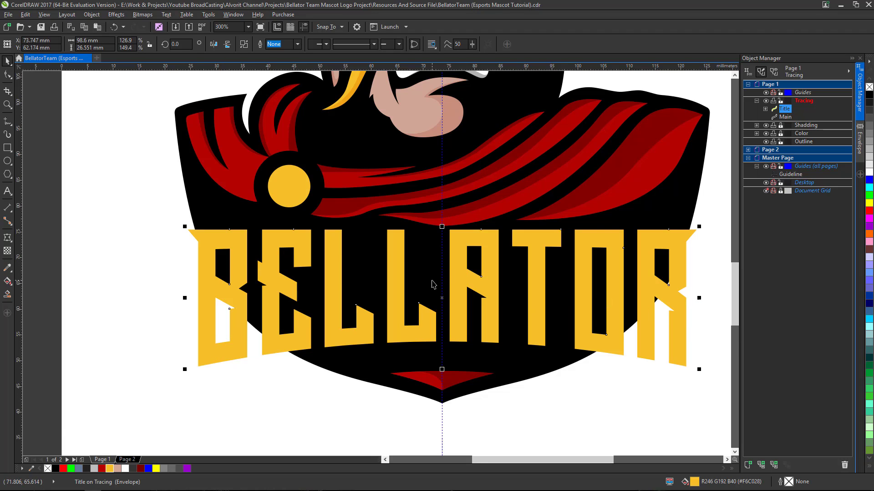
pyautogui.scroll(-1, 430, 284)
pyautogui.scroll(1, 298, 213)
pyautogui.scroll(-1, 337, 269)
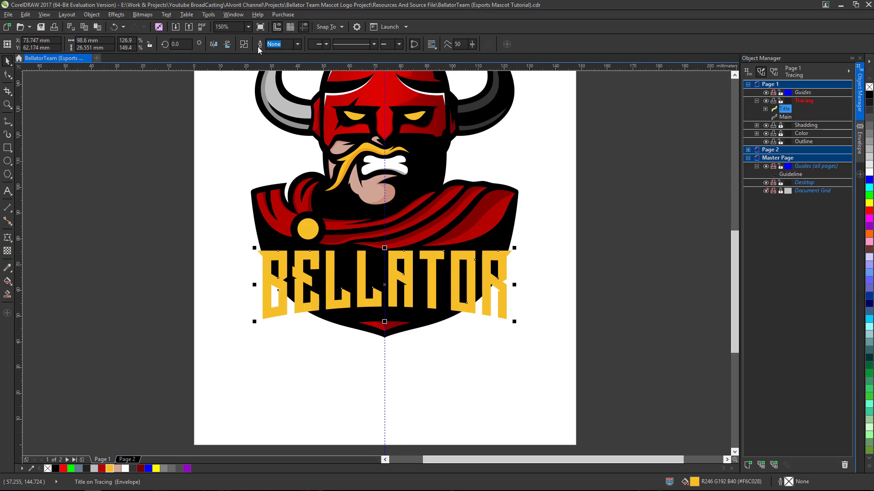
pyautogui.click(297, 44)
pyautogui.click(277, 132)
pyautogui.doubleClick(790, 483)
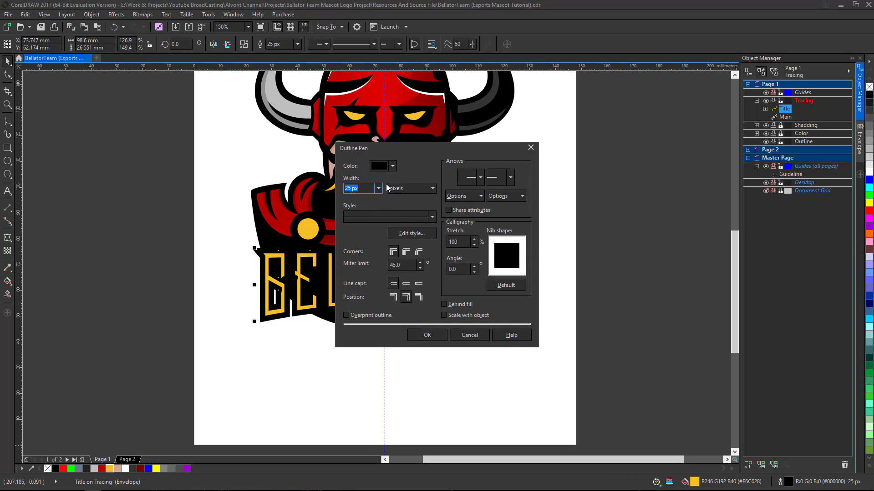
pyautogui.click(444, 305)
pyautogui.click(427, 335)
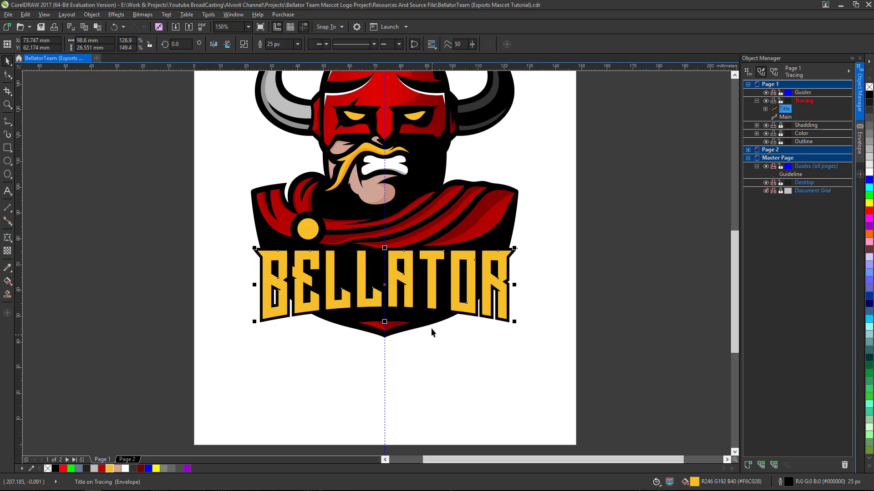
# Step: Check the gaps between the outlined letters and set the title's outline width to 35 px
pyautogui.scroll(2, 291, 254)
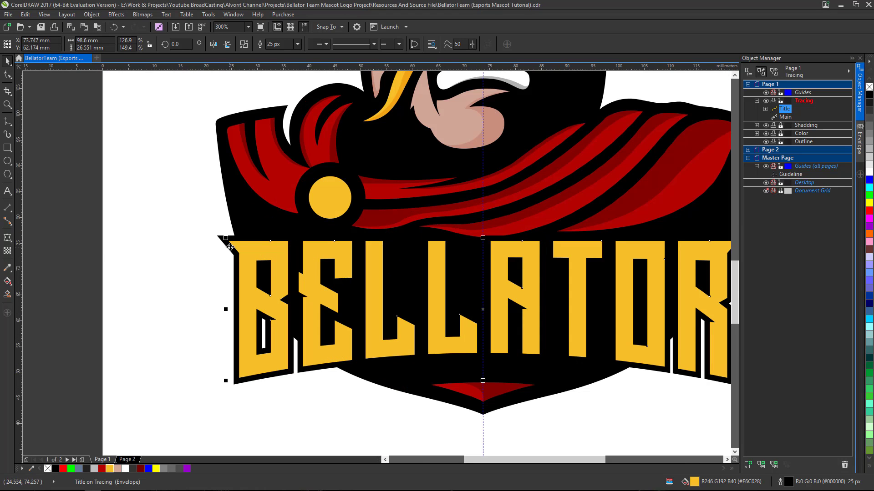
pyautogui.scroll(-2, 246, 264)
pyautogui.scroll(6, 307, 166)
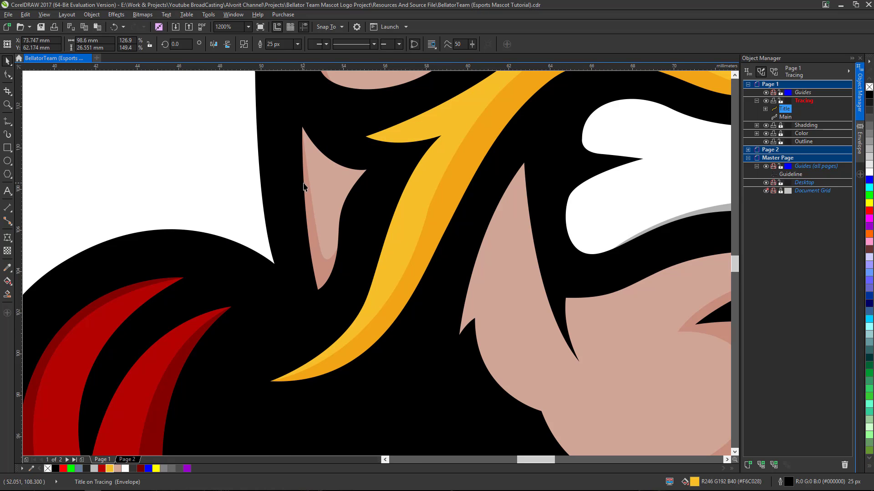
pyautogui.scroll(-6, 318, 200)
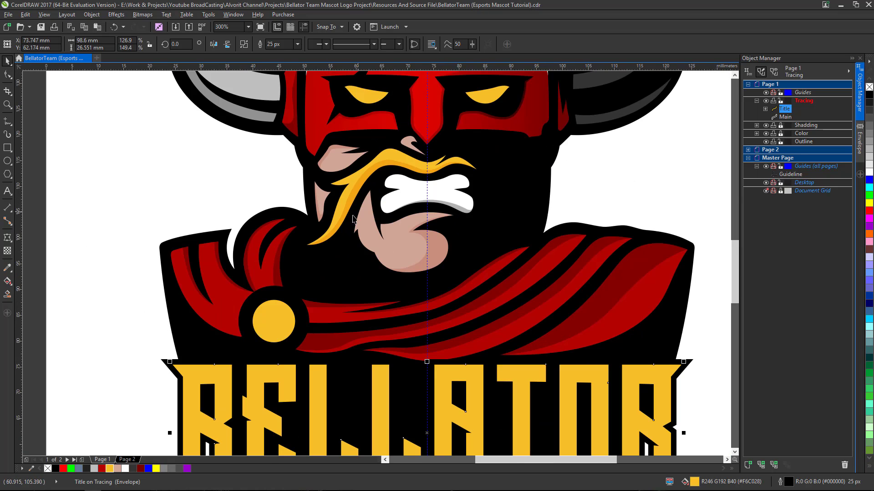
pyautogui.scroll(2, 281, 356)
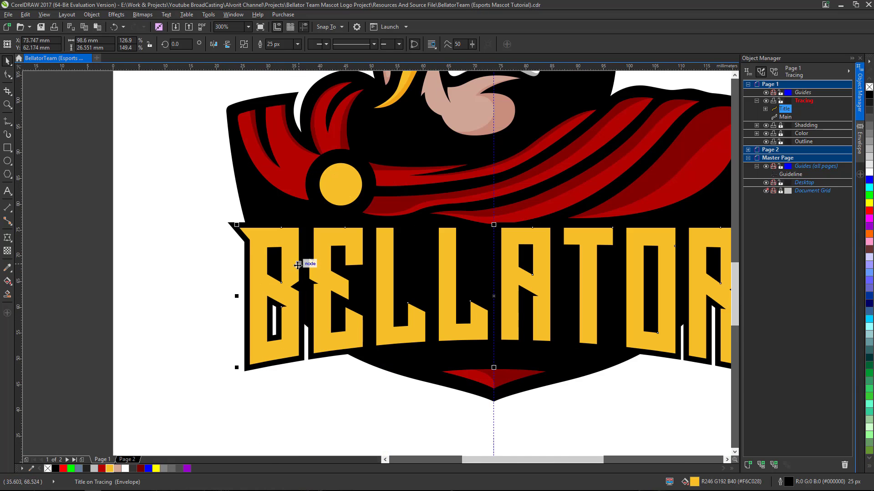
pyautogui.scroll(-2, 300, 263)
pyautogui.click(275, 44)
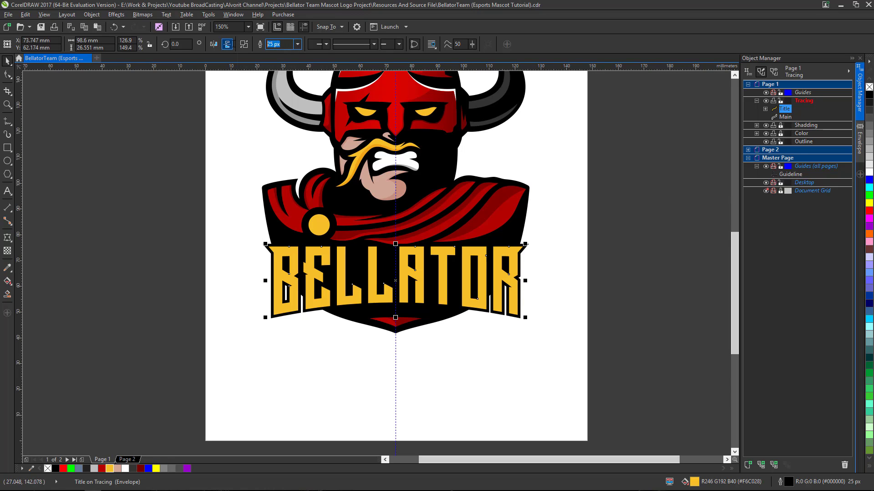
pyautogui.write('35')
pyautogui.press('Return')
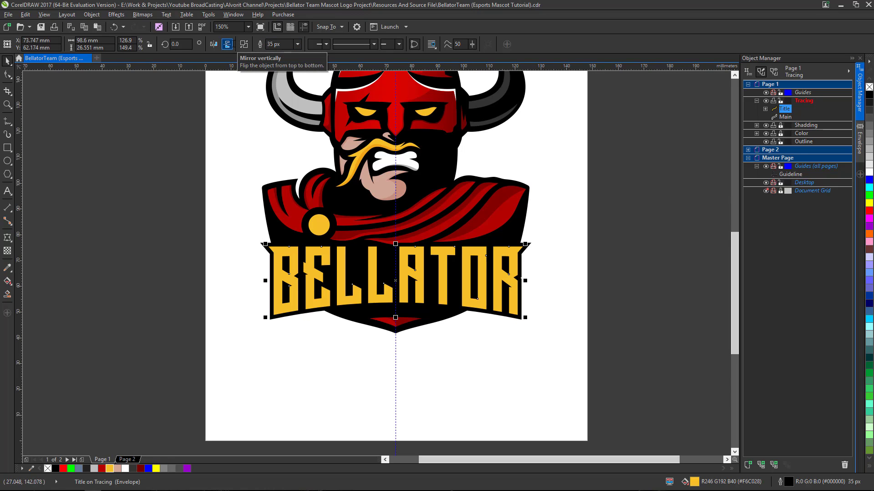
# Step: Examine the title's black outline at its corners, between the letters and along the arched lower edge
pyautogui.scroll(3, 259, 238)
pyautogui.scroll(-3, 279, 246)
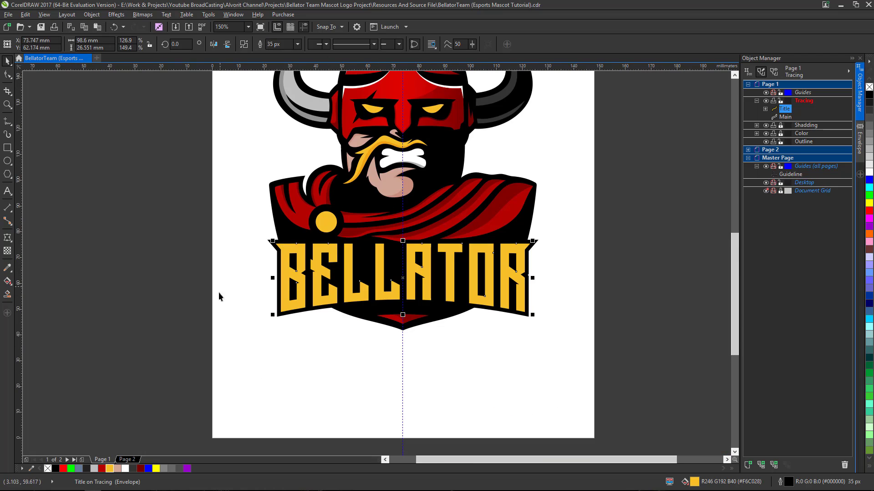
pyautogui.scroll(3, 331, 312)
pyautogui.scroll(-3, 317, 313)
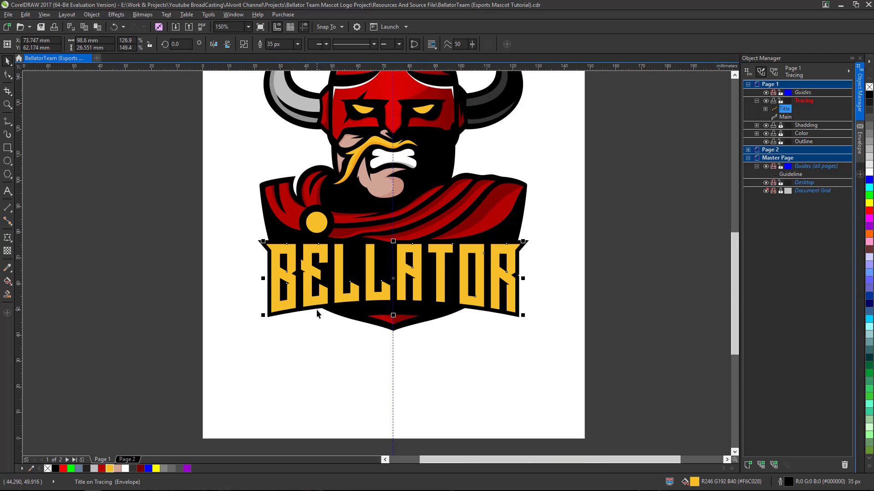
pyautogui.scroll(2, 383, 271)
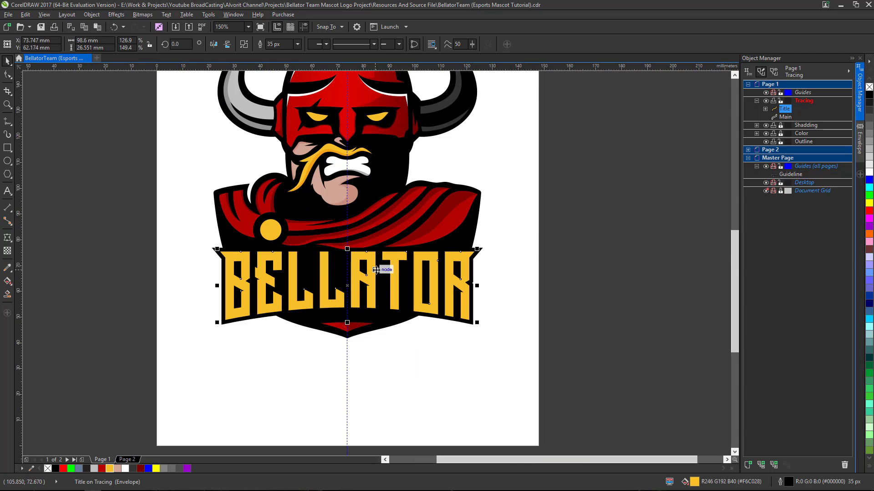
pyautogui.scroll(1, 346, 269)
pyautogui.scroll(-3, 401, 267)
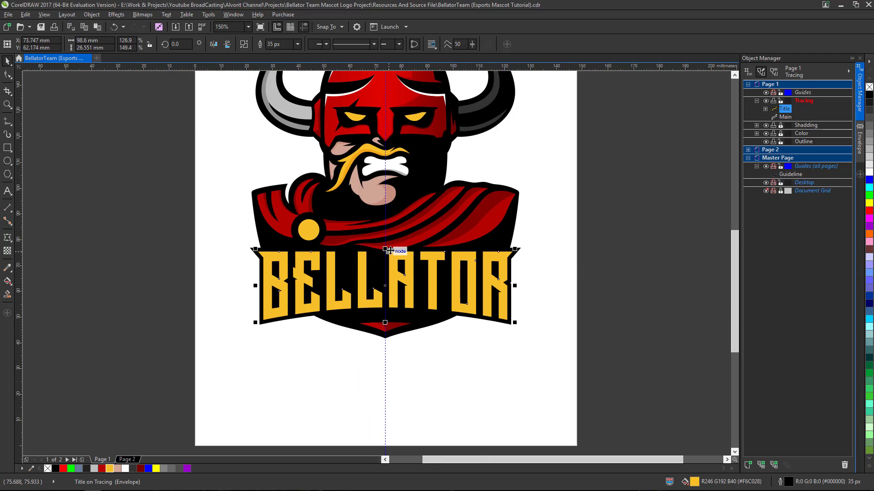
pyautogui.scroll(3, 360, 251)
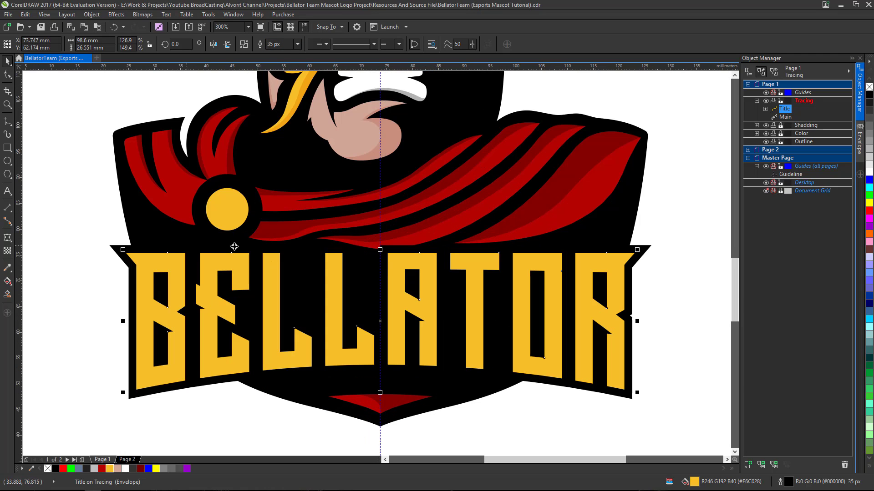
pyautogui.scroll(-2, 246, 268)
pyautogui.scroll(2, 349, 259)
pyautogui.scroll(-2, 364, 255)
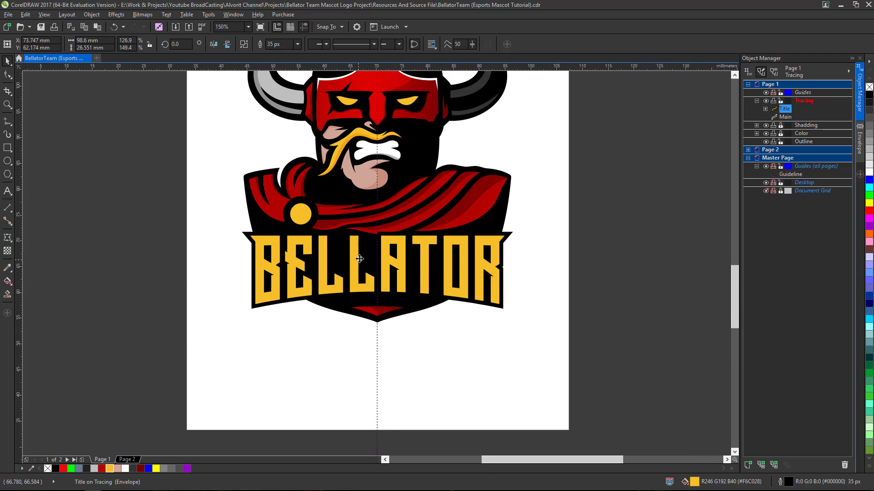
pyautogui.scroll(2, 359, 258)
pyautogui.scroll(-2, 361, 312)
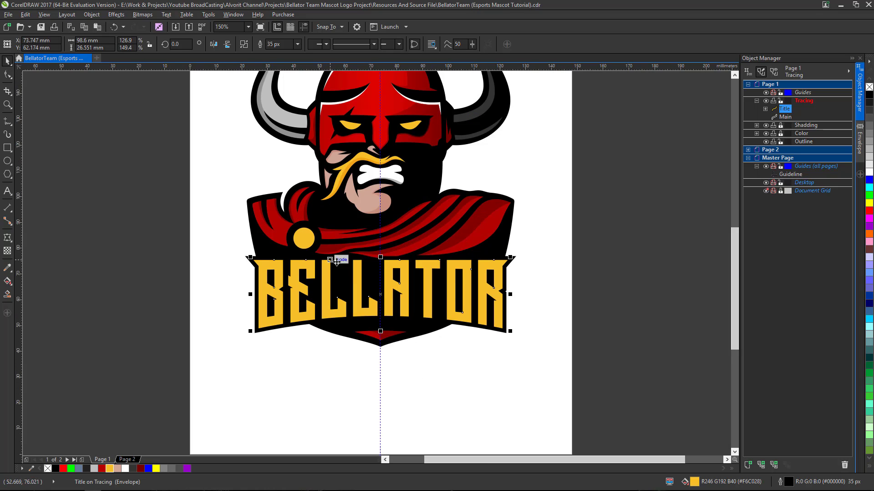
# Step: Convert the title's outline to a separate object and give that curve a green hairline outline
pyautogui.click(87, 15)
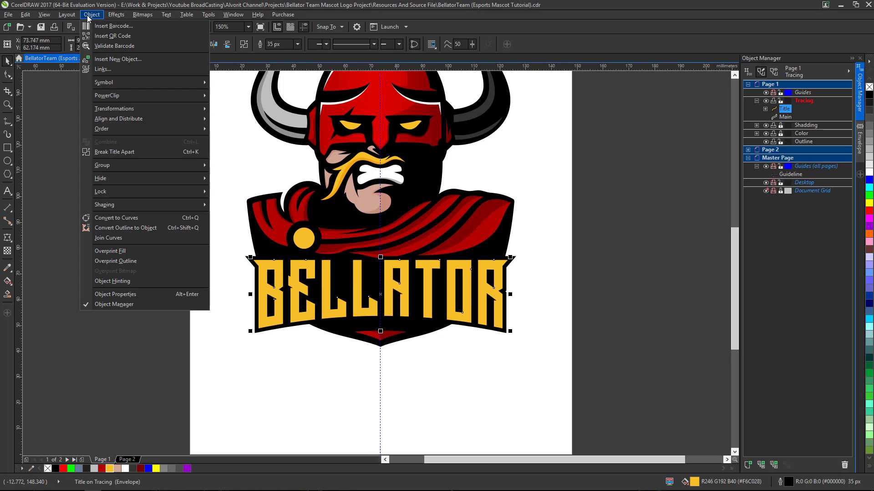
pyautogui.click(112, 228)
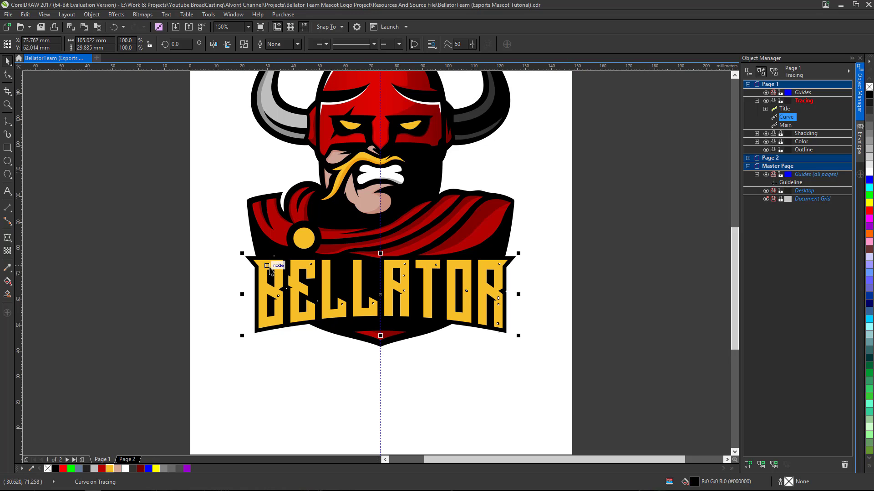
pyautogui.scroll(2, 275, 266)
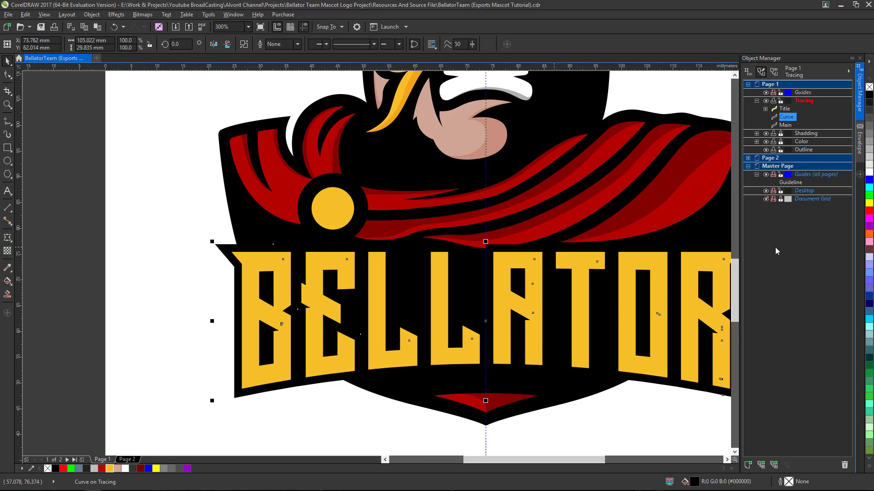
pyautogui.rightClick(71, 469)
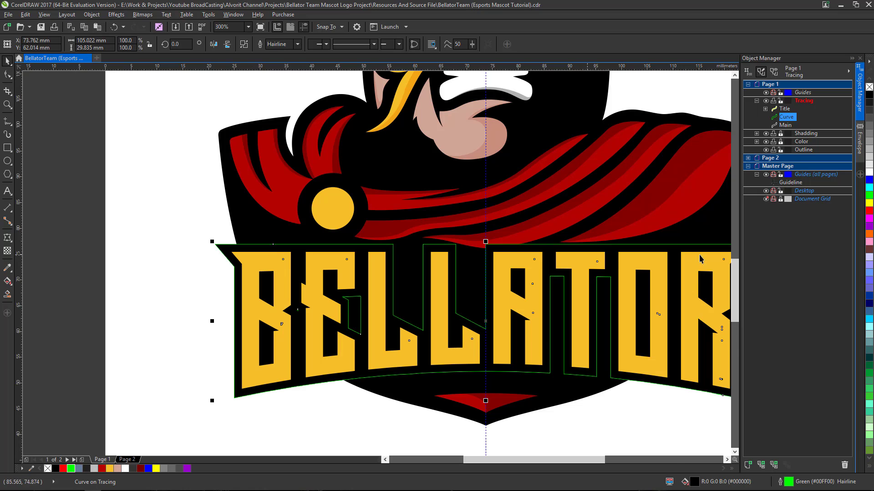
# Step: Examine the contour of the green-edged outline curve around the title and between its letters
pyautogui.scroll(-2, 321, 275)
pyautogui.scroll(2, 554, 275)
pyautogui.scroll(-2, 554, 275)
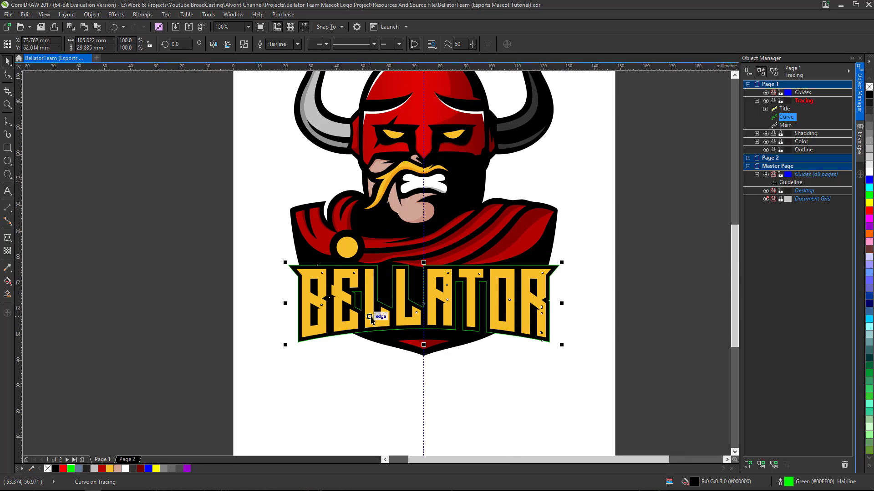
pyautogui.scroll(2, 370, 312)
pyautogui.scroll(-2, 306, 321)
pyautogui.scroll(2, 318, 301)
pyautogui.scroll(-2, 315, 303)
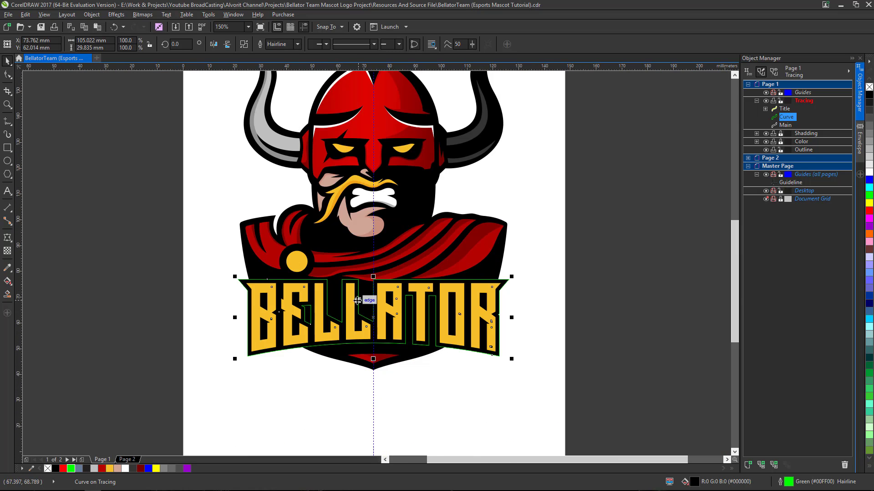
pyautogui.scroll(2, 345, 316)
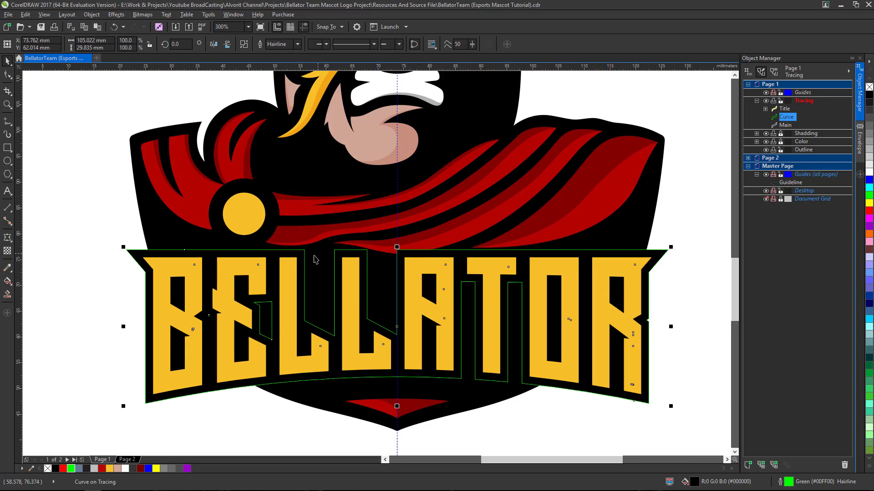
pyautogui.scroll(2, 315, 259)
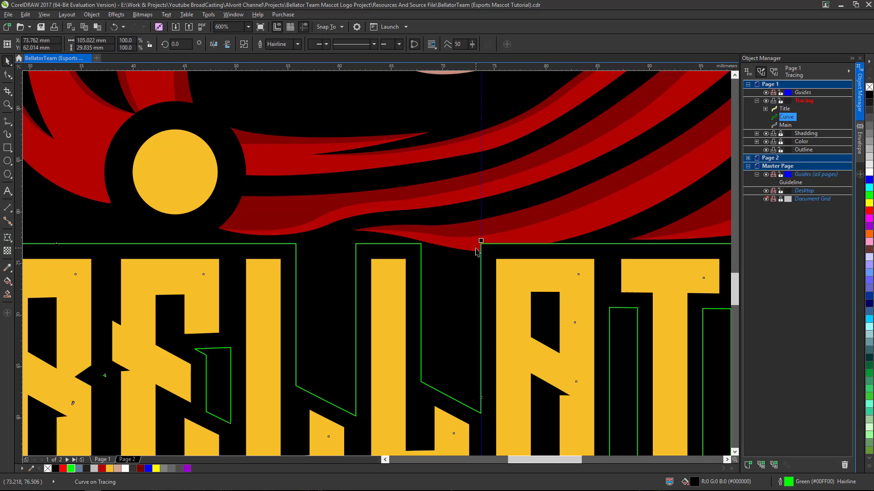
pyautogui.scroll(-3, 436, 249)
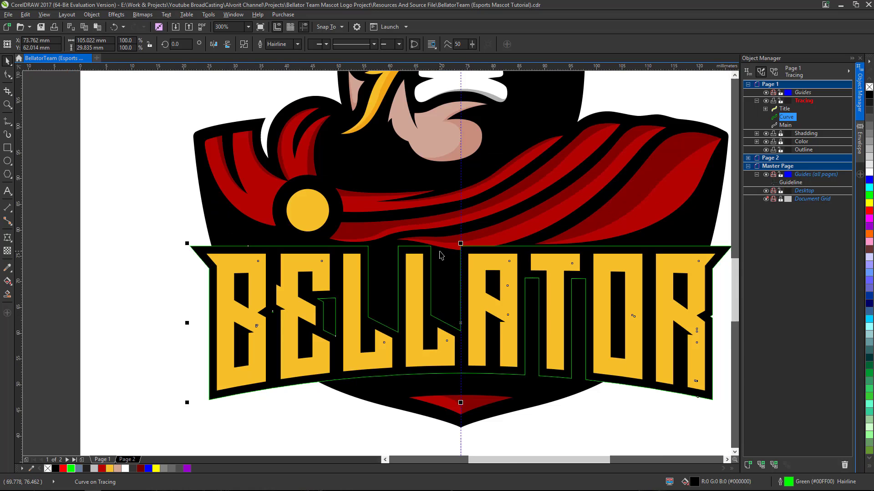
pyautogui.scroll(2, 500, 283)
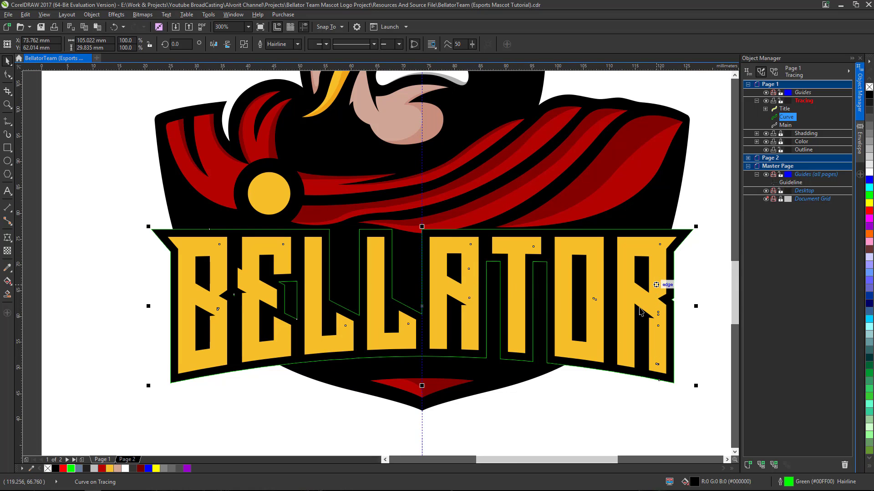
pyautogui.scroll(1, 226, 319)
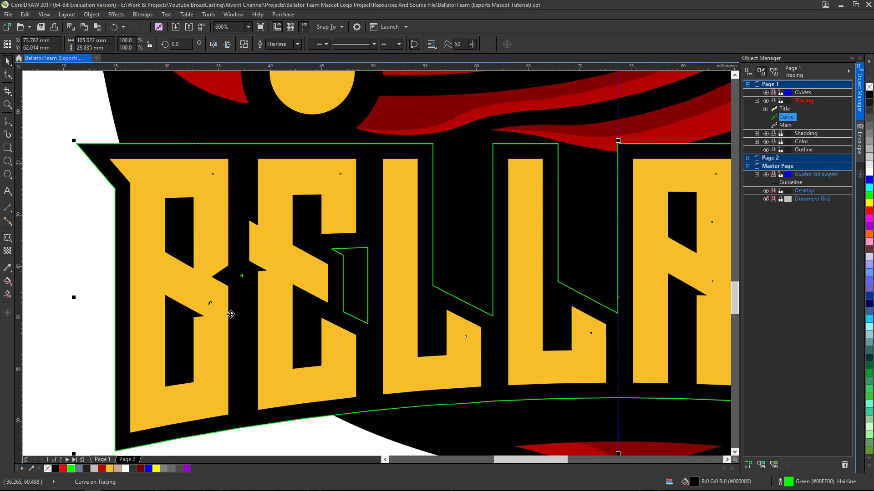
pyautogui.scroll(-1, 206, 321)
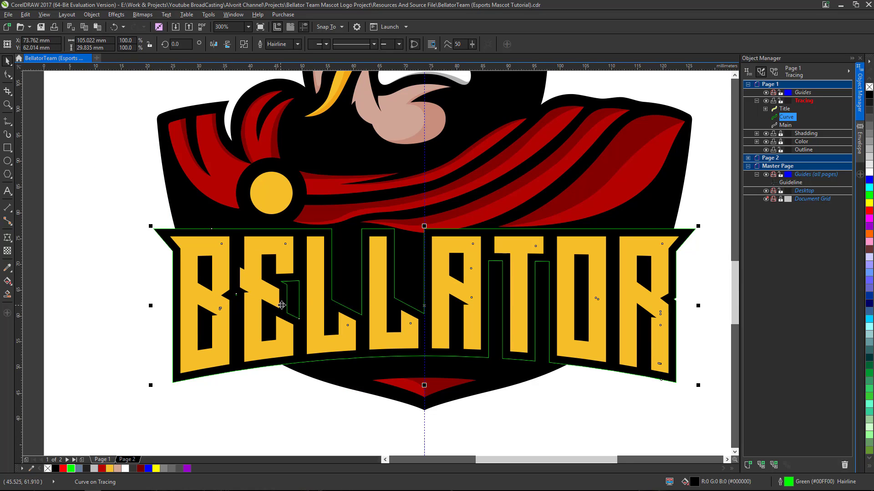
# Step: Delete the nodes of the small closed subpath between the E and the first L of the title's outline curve
pyautogui.click(7, 74)
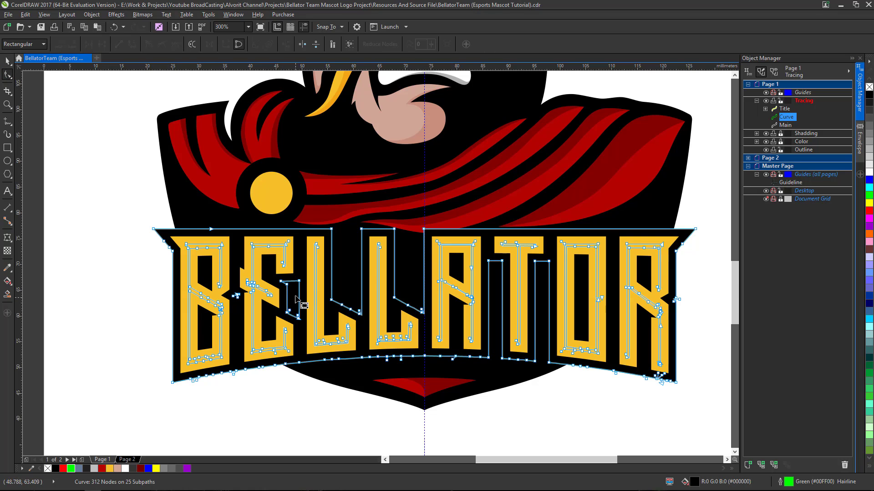
pyautogui.scroll(1, 300, 303)
pyautogui.moveTo(312, 348); pyautogui.dragTo(260, 263)
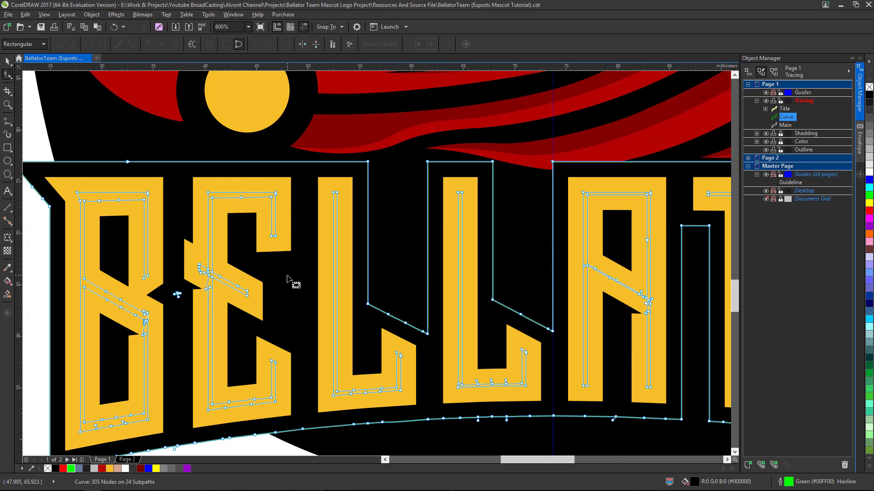
pyautogui.scroll(-2, 292, 281)
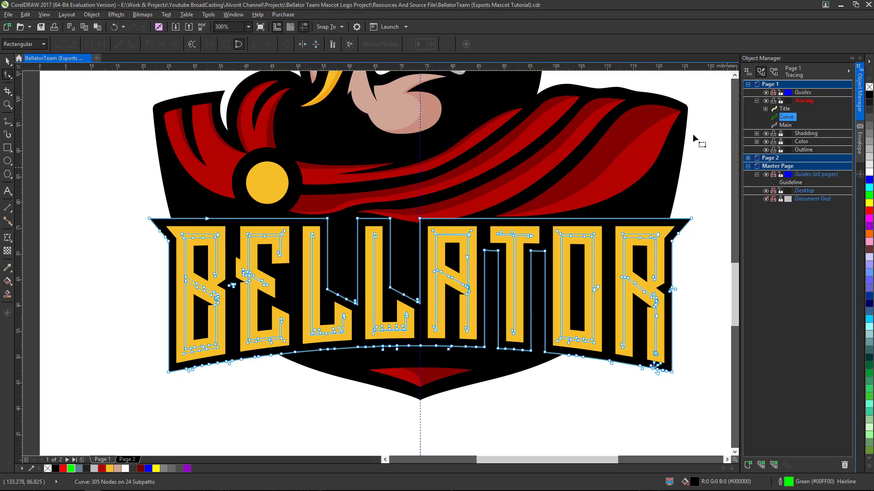
# Step: Delete the notch nodes between the second L and the A of the title's outline curve and convert the remaining segment to a straight line
pyautogui.click(8, 60)
pyautogui.click(336, 280)
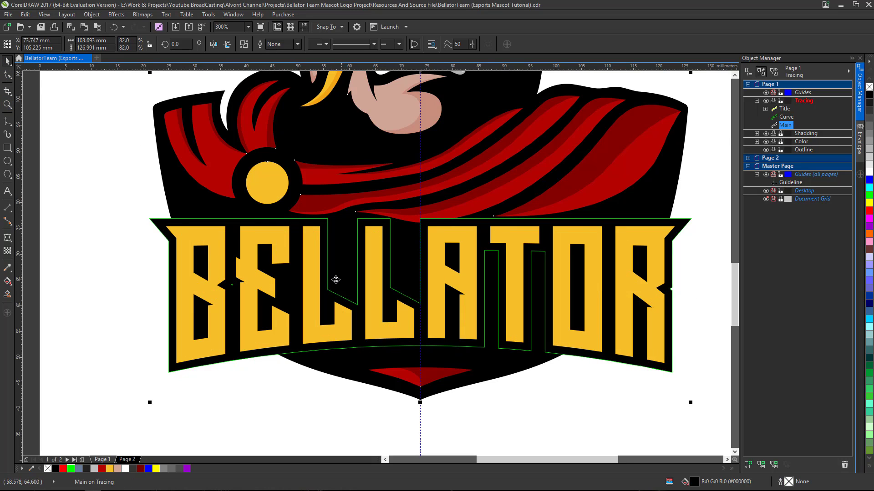
pyautogui.click(7, 77)
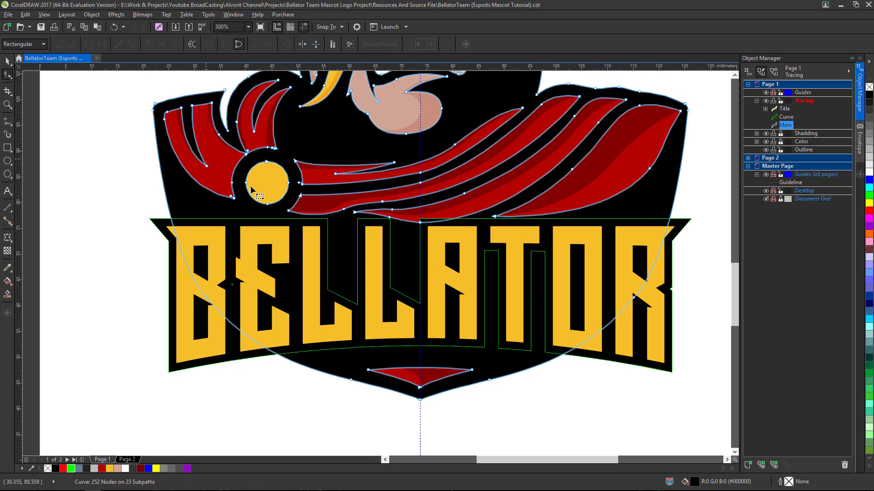
pyautogui.click(368, 310)
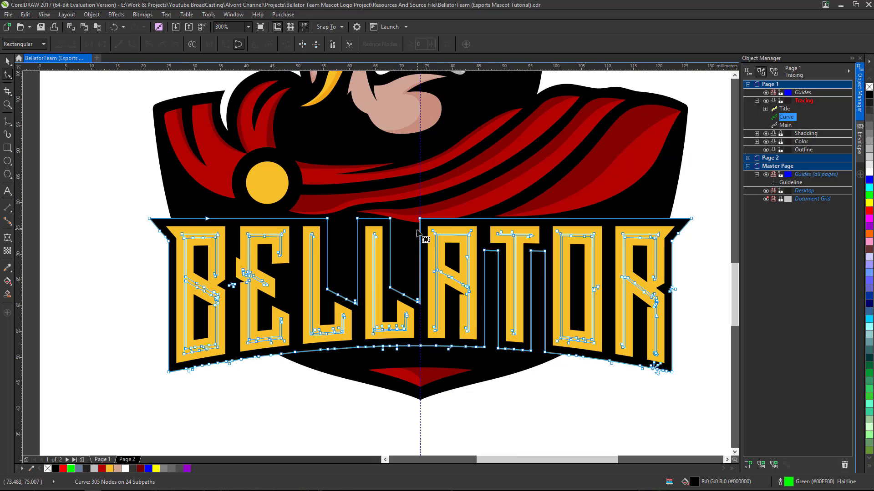
pyautogui.scroll(2, 418, 233)
pyautogui.moveTo(428, 378); pyautogui.dragTo(351, 327)
pyautogui.press('Delete')
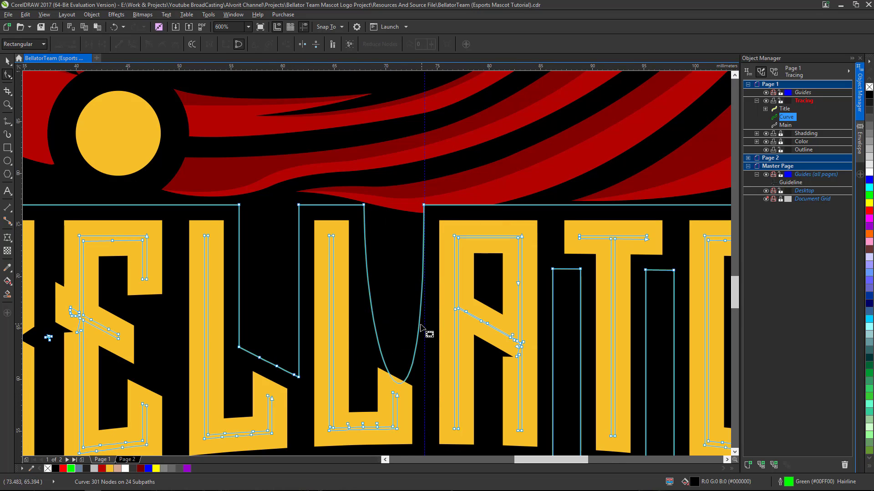
pyautogui.rightClick(419, 325)
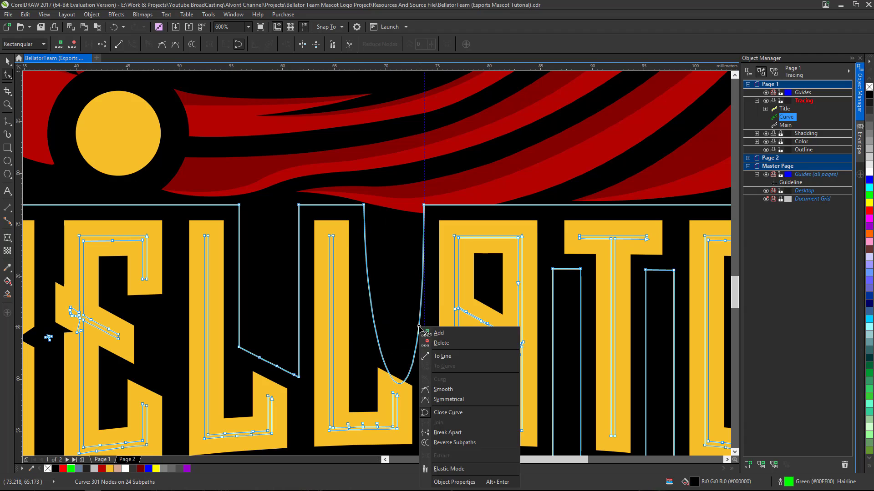
pyautogui.click(449, 356)
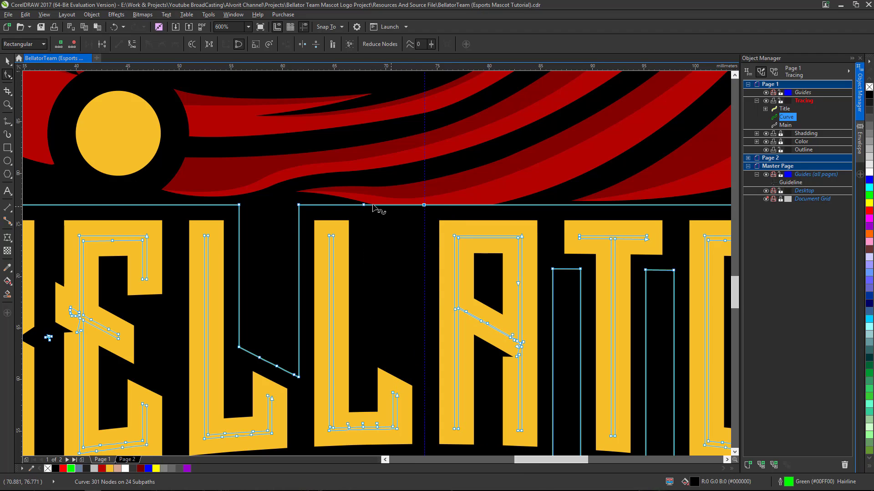
pyautogui.scroll(-1, 532, 212)
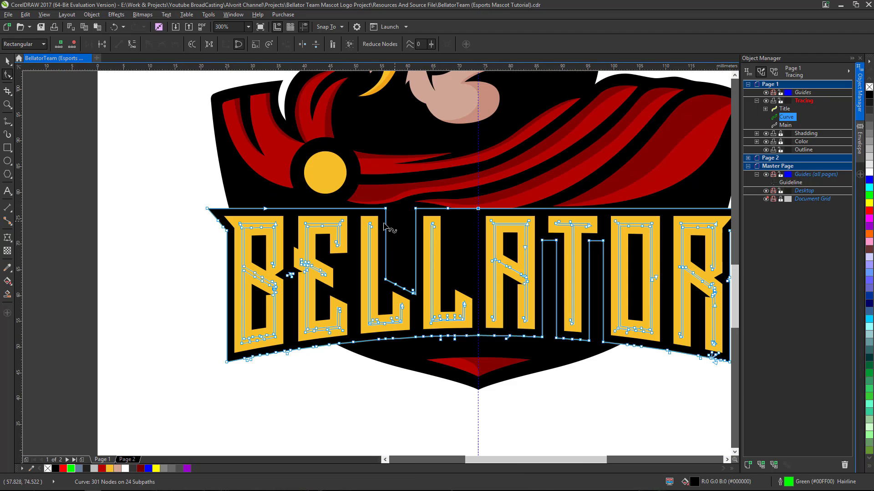
pyautogui.scroll(1, 430, 246)
pyautogui.scroll(-1, 324, 163)
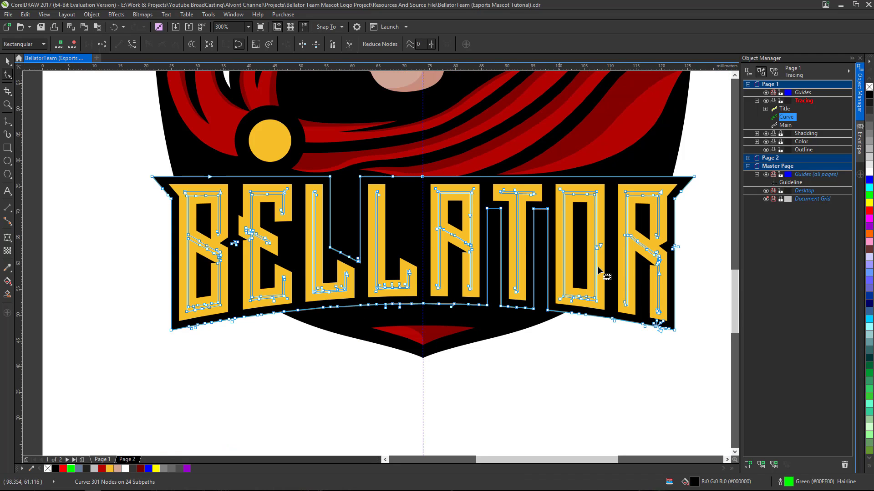
# Step: Remove the green hairline outline from the black outline curve around the title
pyautogui.click(8, 62)
pyautogui.click(362, 394)
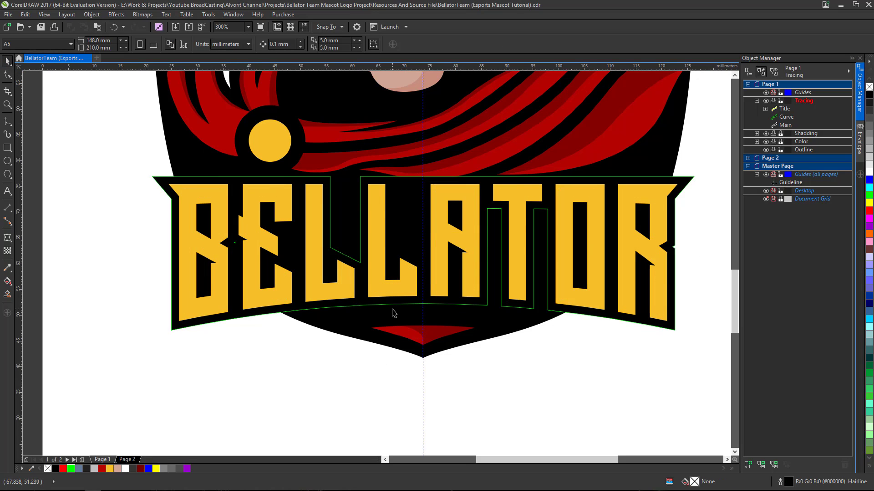
pyautogui.scroll(-2, 391, 310)
pyautogui.scroll(2, 389, 264)
pyautogui.scroll(-2, 591, 252)
pyautogui.scroll(2, 536, 253)
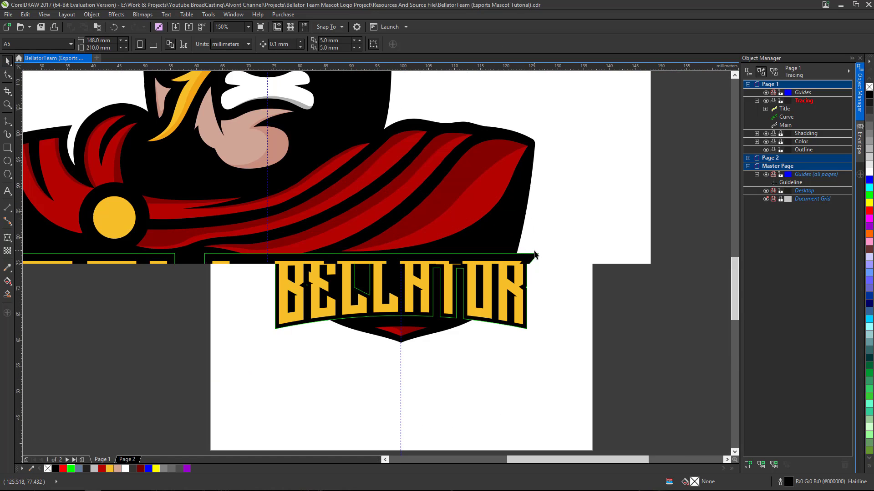
pyautogui.click(534, 259)
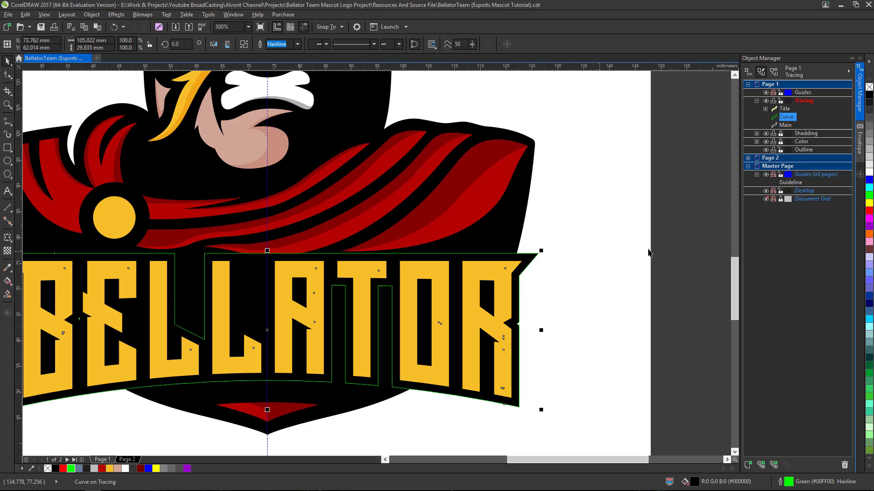
pyautogui.rightClick(869, 87)
pyautogui.scroll(-2, 526, 260)
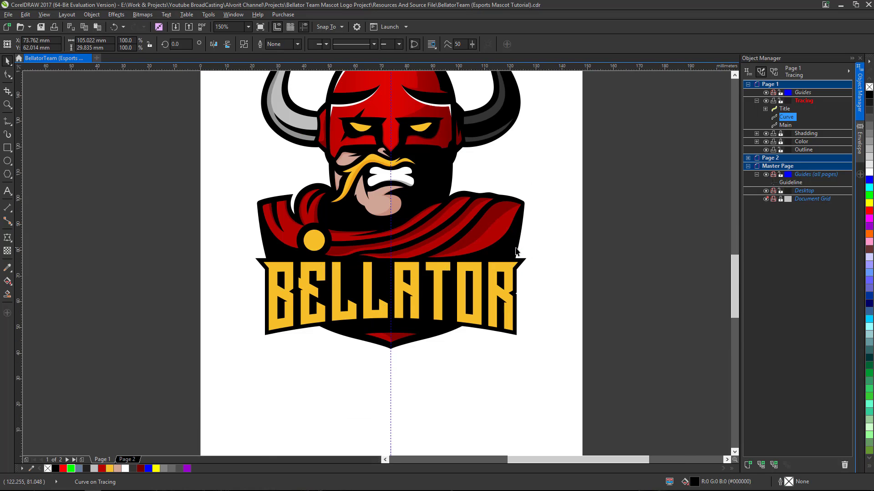
pyautogui.scroll(2, 527, 244)
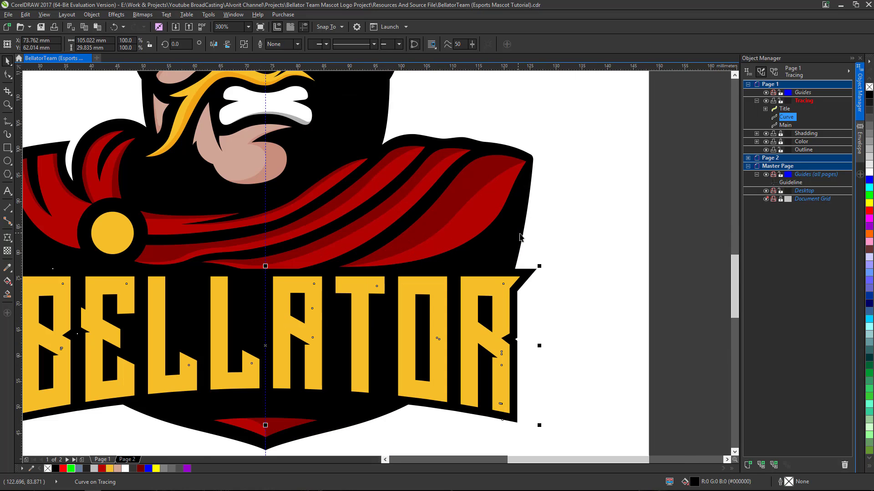
# Step: Weld the title's black outline curve with the Main object
pyautogui.keyDown('shift'); pyautogui.click(784, 127); pyautogui.keyUp('shift')
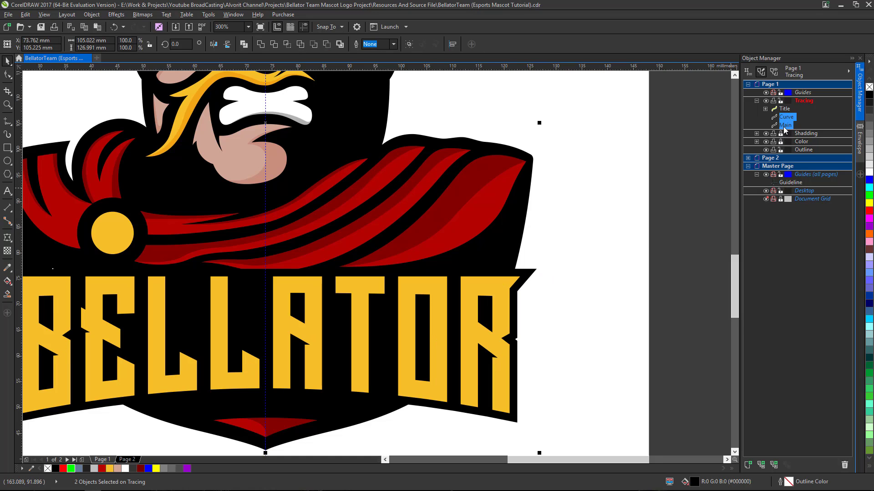
pyautogui.click(261, 44)
pyautogui.click(562, 335)
pyautogui.scroll(-2, 408, 312)
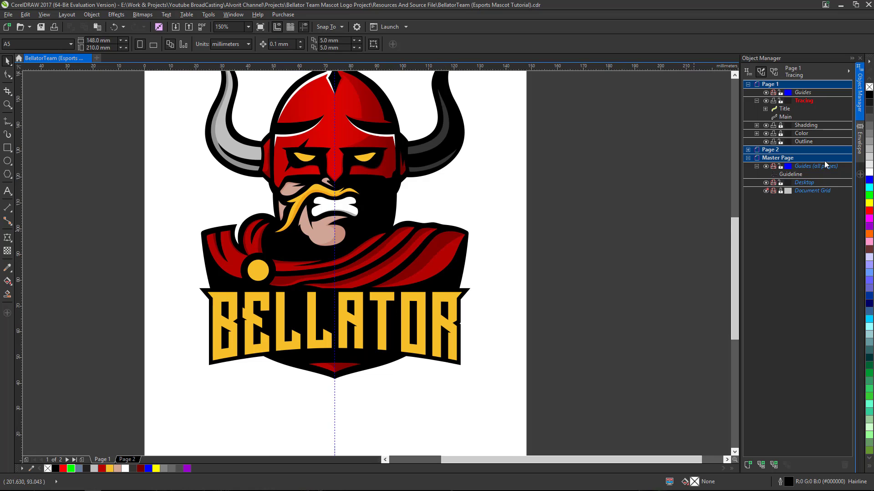
# Step: Shift the Main object aside to check the merged shape, and undo the move
pyautogui.click(791, 117)
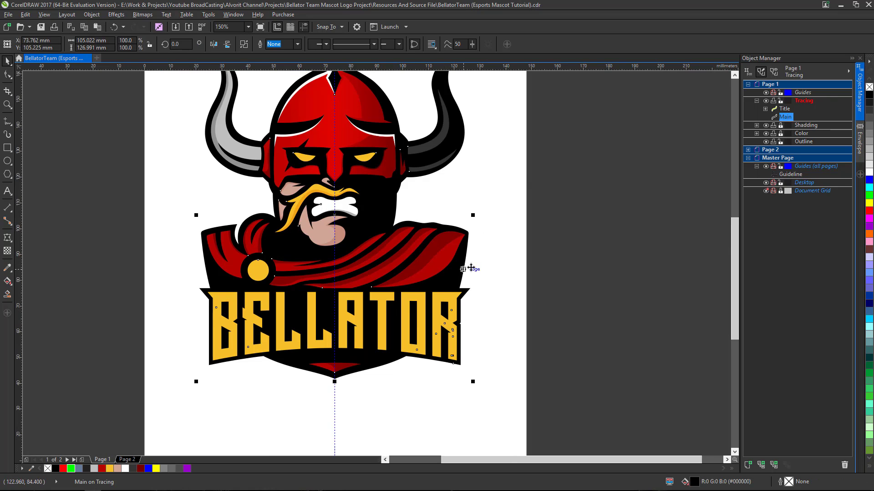
pyautogui.moveTo(471, 268); pyautogui.dragTo(530, 267)
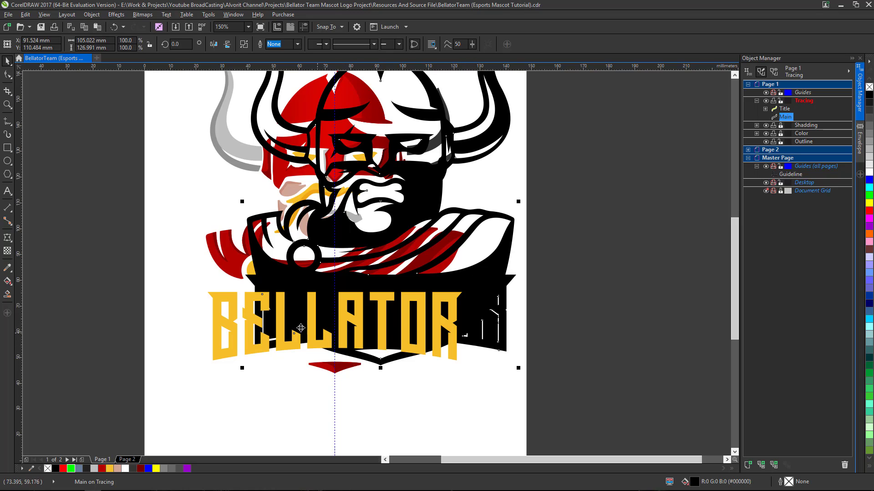
pyautogui.hotkey('ctrl', 'z')
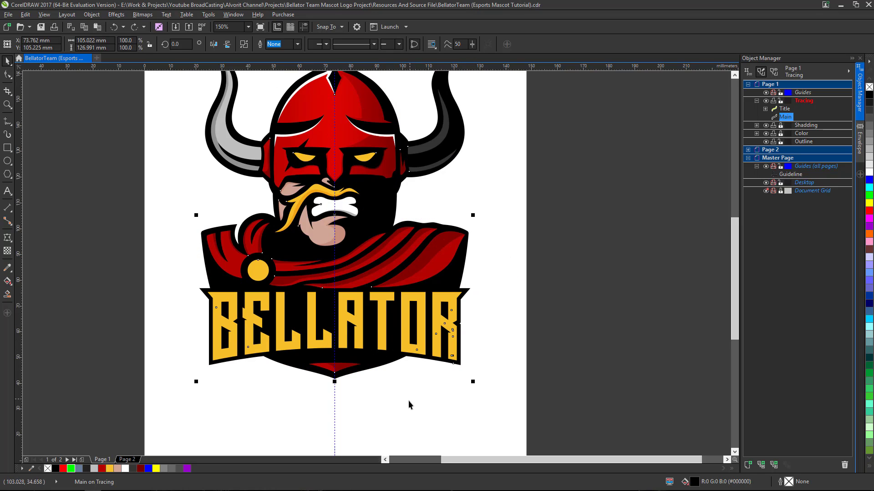
# Step: Cut the yellow BELLATOR title and delete the nodes of the white slivers in the left part of the Main object's black banner
pyautogui.click(399, 346)
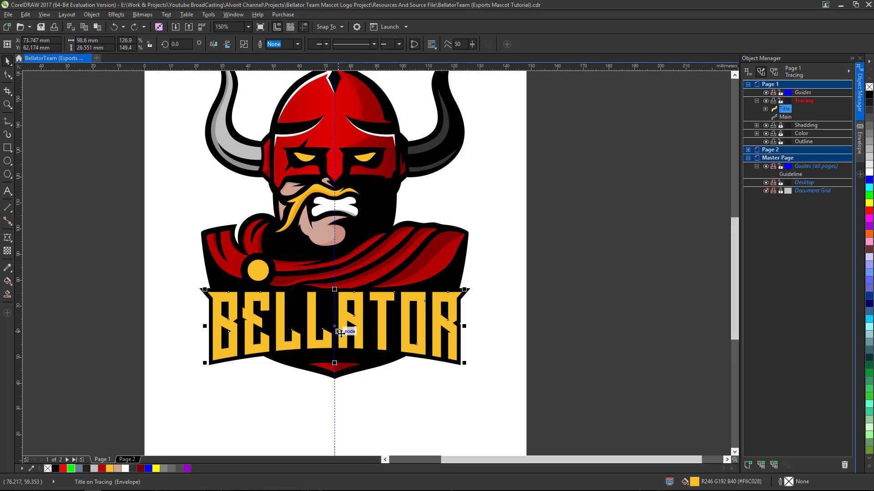
pyautogui.press('Delete')
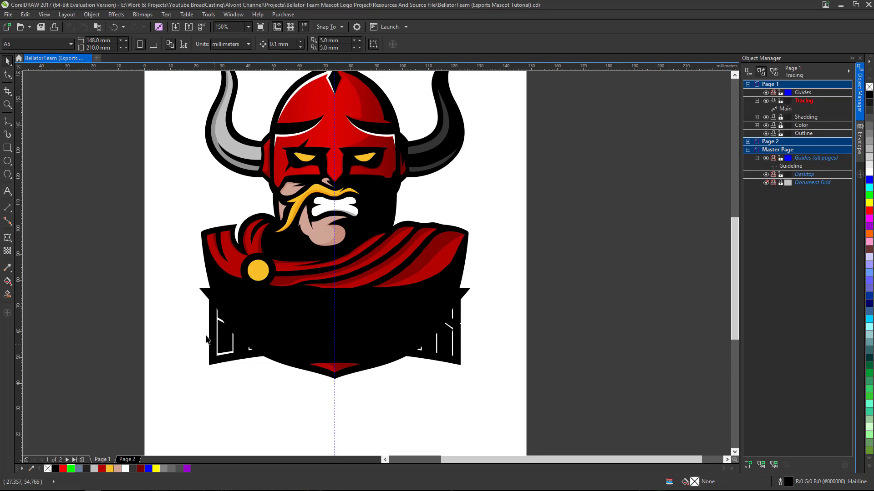
pyautogui.click(7, 75)
pyautogui.click(223, 335)
pyautogui.scroll(4, 224, 343)
pyautogui.scroll(-2, 220, 257)
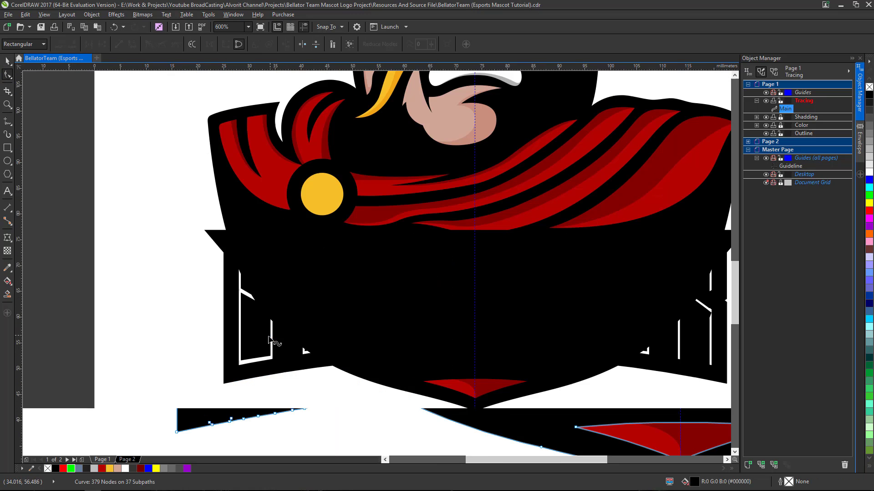
pyautogui.scroll(2, 236, 275)
pyautogui.moveTo(241, 209); pyautogui.dragTo(405, 422)
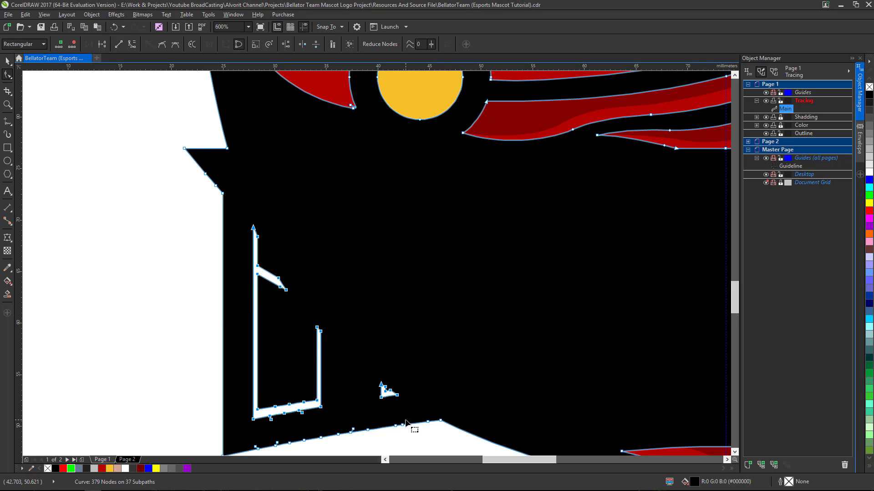
pyautogui.press('Delete')
# Step: Delete the nodes of the white slivers inside the right part of the Main object's black banner
pyautogui.scroll(-4, 287, 312)
pyautogui.scroll(2, 554, 309)
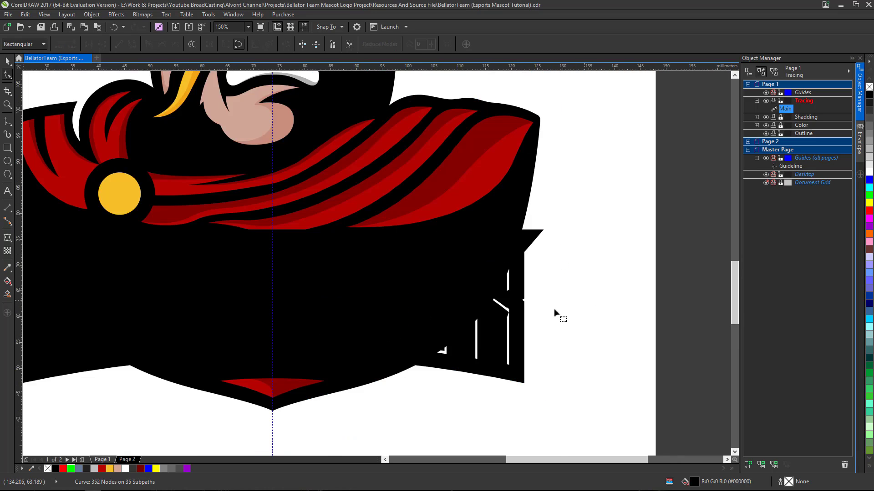
pyautogui.scroll(3, 554, 308)
pyautogui.moveTo(414, 209); pyautogui.dragTo(480, 437)
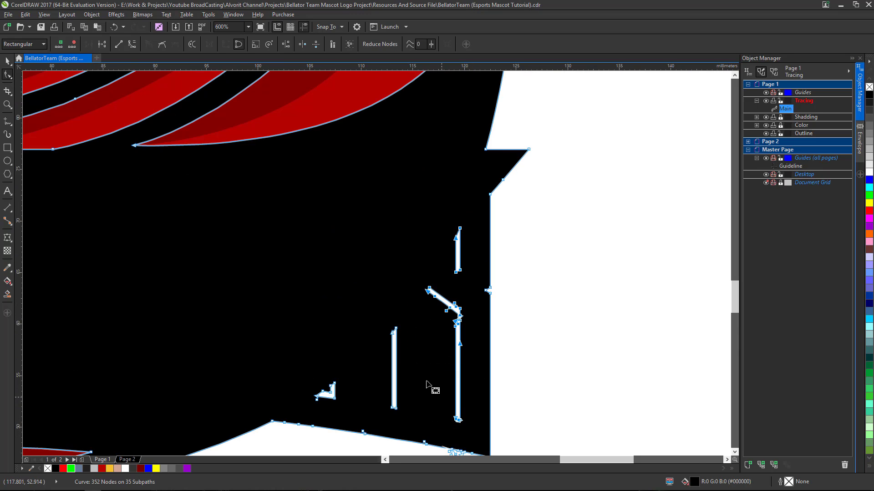
pyautogui.press('Delete')
pyautogui.moveTo(289, 313); pyautogui.dragTo(439, 418)
pyautogui.press('Delete')
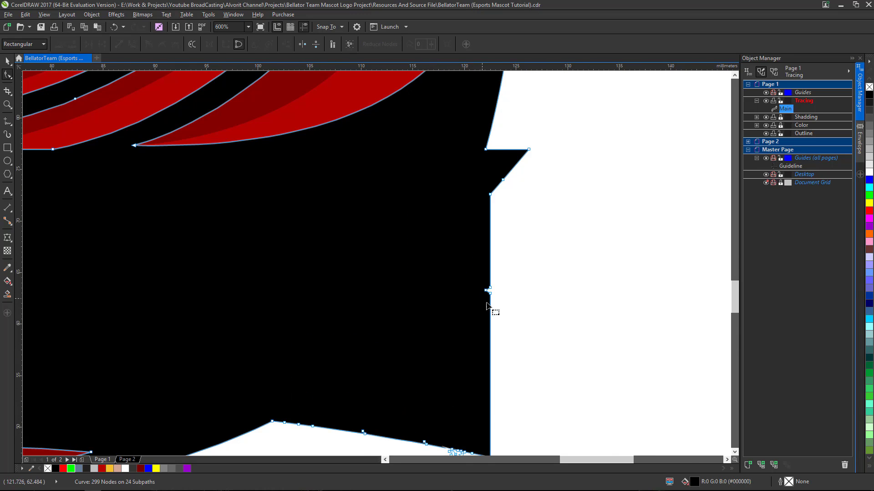
# Step: Put the yellow BELLATOR title back over the cleaned black banner and check the fit
pyautogui.scroll(-3, 486, 305)
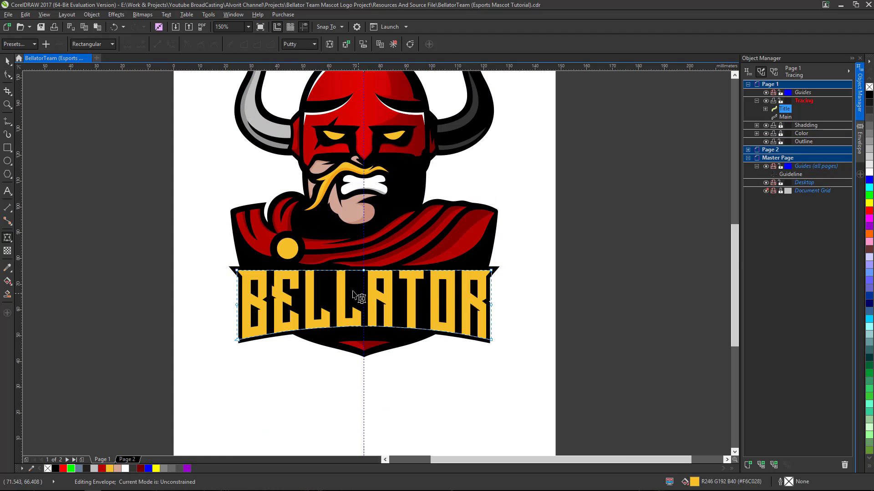
pyautogui.click(6, 63)
pyautogui.press('Escape')
pyautogui.scroll(2, 342, 282)
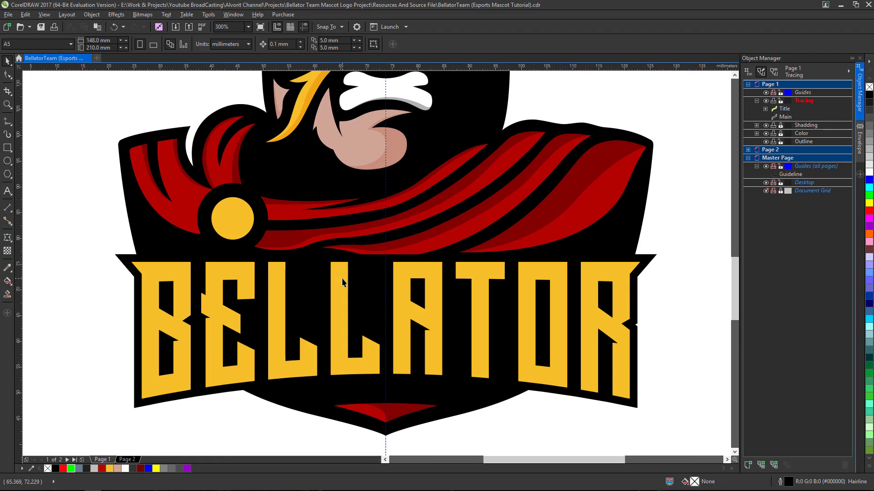
pyautogui.scroll(-1, 403, 320)
pyautogui.scroll(1, 404, 319)
pyautogui.scroll(-1, 405, 317)
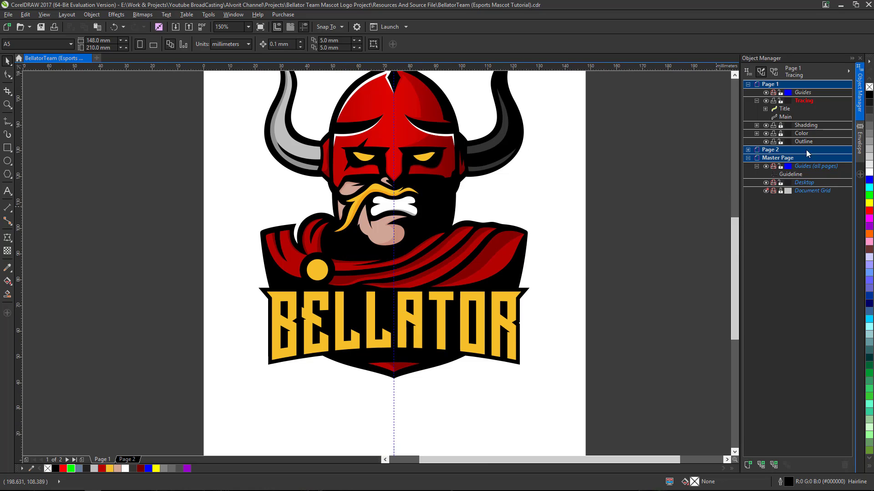
pyautogui.click(788, 109)
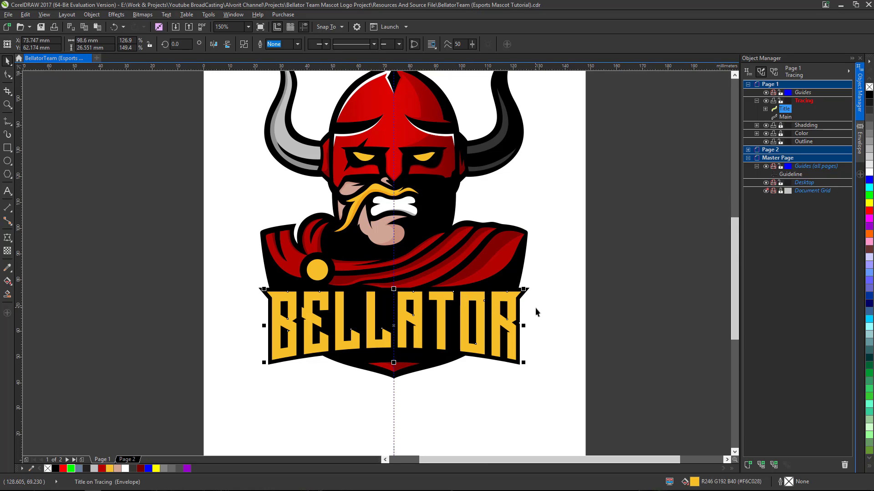
pyautogui.press('Escape')
pyautogui.scroll(1, 318, 349)
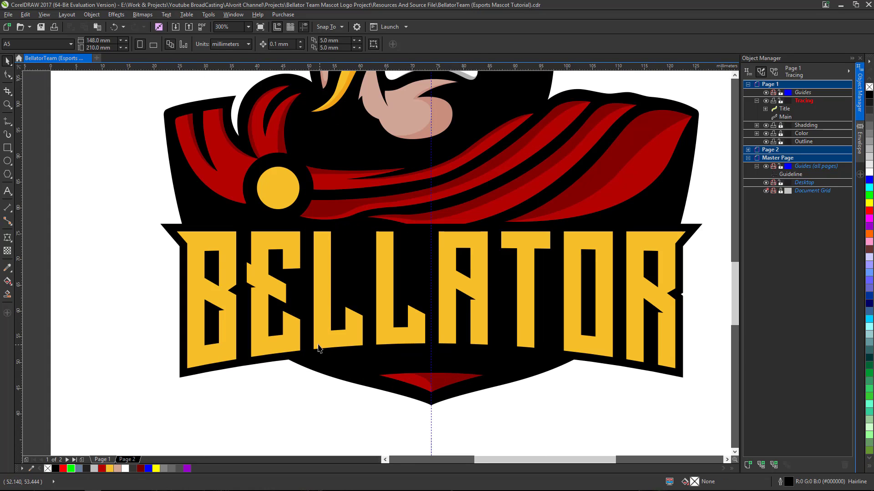
# Step: Add the artistic text TEAM just below the tip of the emblem
pyautogui.click(8, 192)
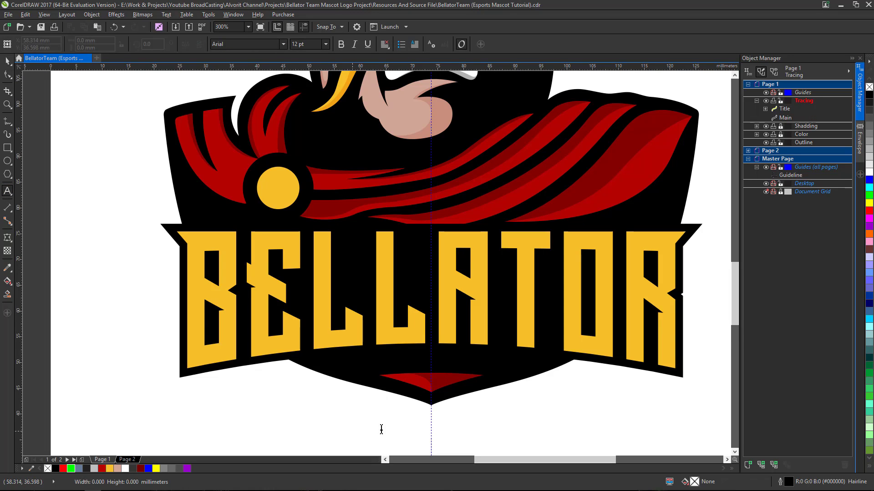
pyautogui.click(353, 430)
pyautogui.write('TEAM')
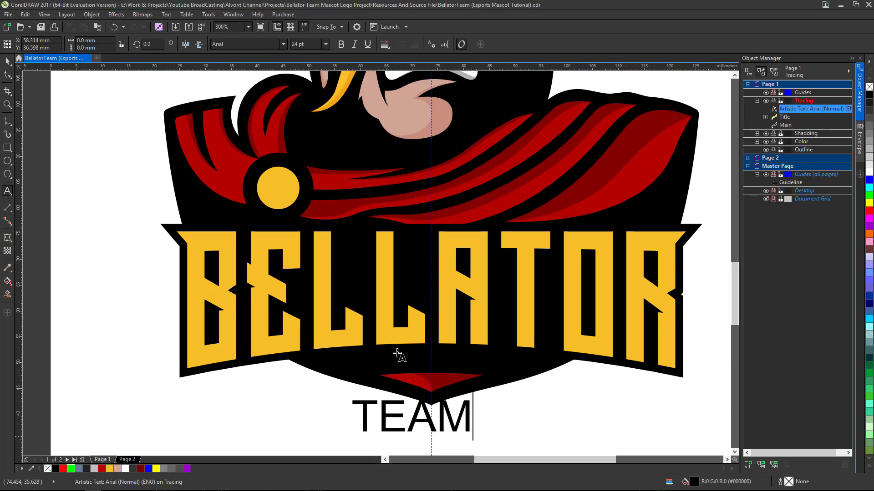
# Step: Move the TEAM text up onto the vertical guideline between the title and the red tip, and fill it with the title's yellow
pyautogui.hotkey('ctrl', 'space')
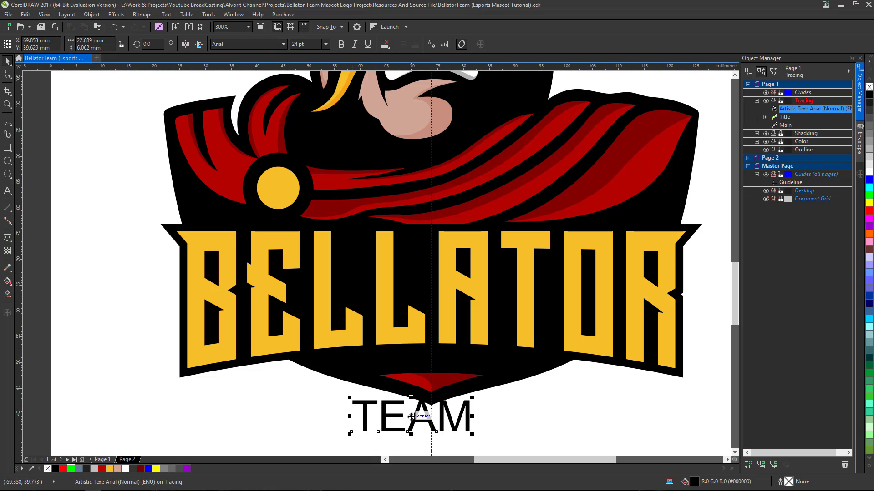
pyautogui.moveTo(411, 416); pyautogui.dragTo(430, 358)
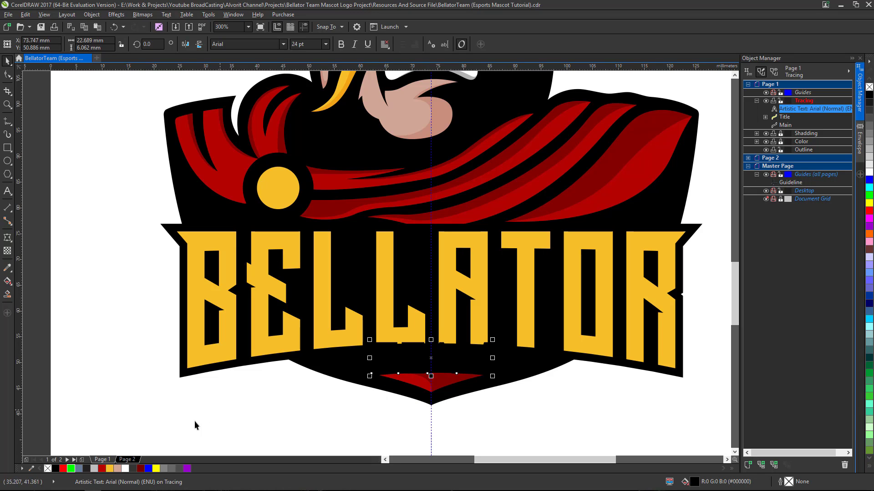
pyautogui.click(110, 469)
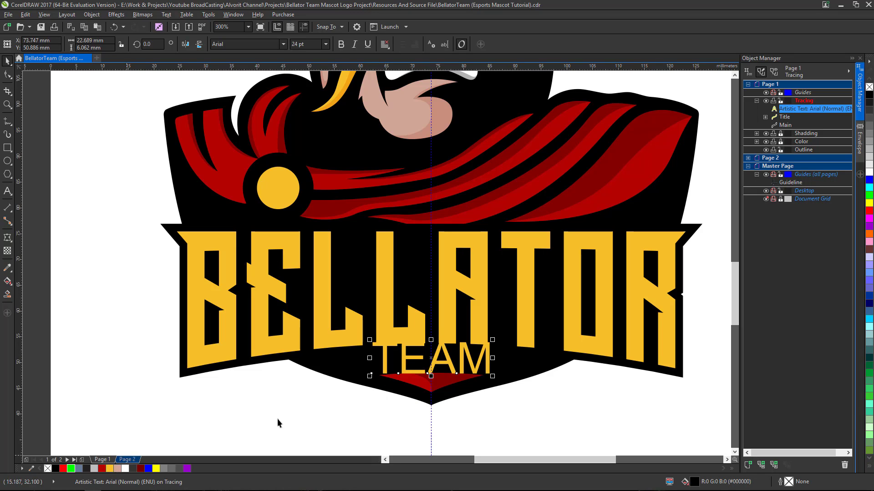
# Step: Set the TEAM text's font to Lato Semibold and scale it down from its centre to about 10 pt
pyautogui.click(283, 44)
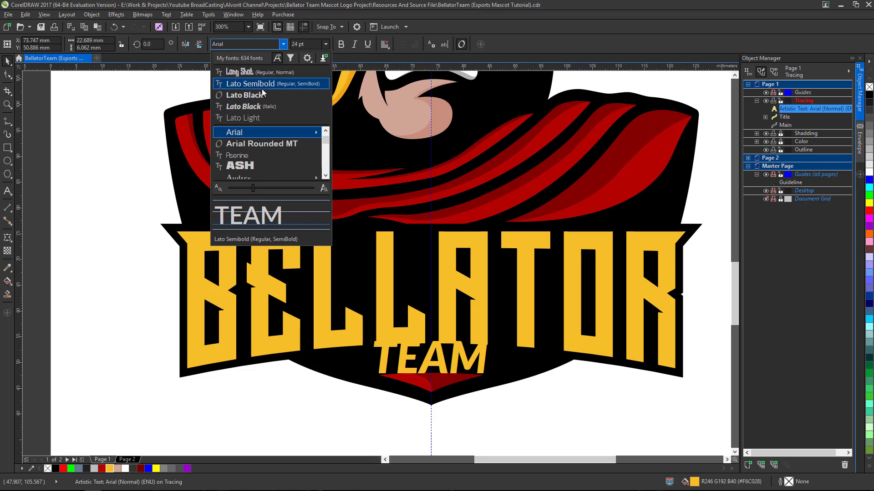
pyautogui.click(252, 84)
pyautogui.moveTo(491, 339); pyautogui.dragTo(459, 348)
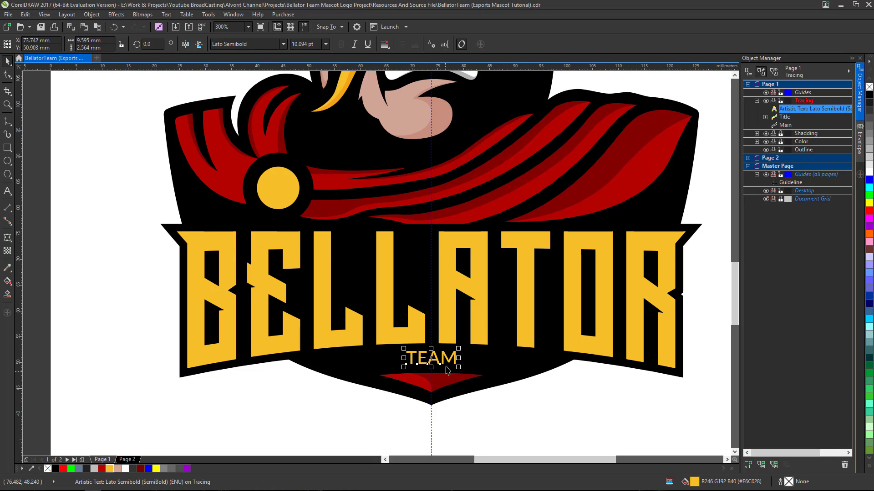
# Step: Widen the letter spacing of the TEAM text until it is about 14 mm wide
pyautogui.scroll(1, 446, 371)
pyautogui.scroll(-1, 399, 357)
pyautogui.scroll(1, 385, 357)
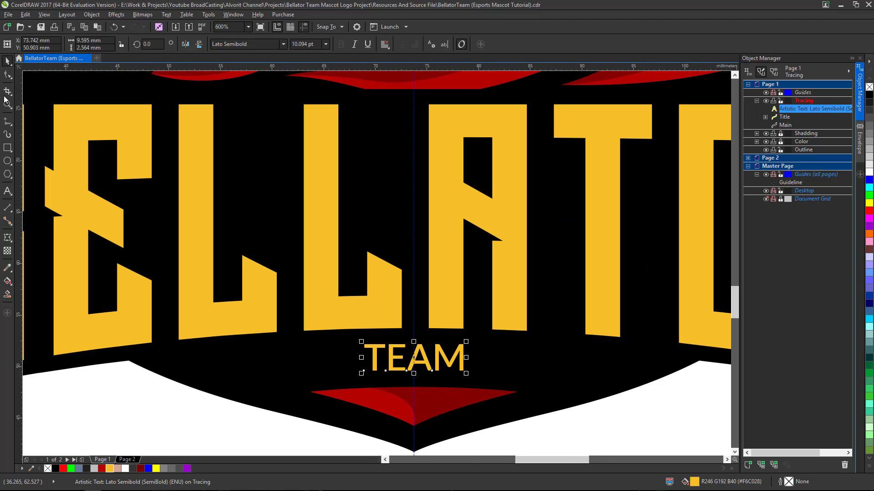
pyautogui.click(8, 76)
pyautogui.moveTo(466, 374); pyautogui.dragTo(511, 373)
pyautogui.scroll(-2, 465, 196)
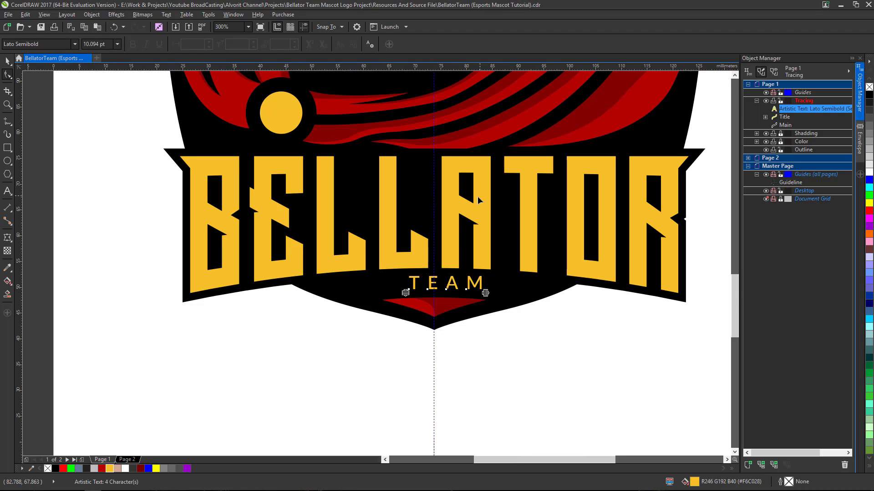
pyautogui.scroll(2, 447, 282)
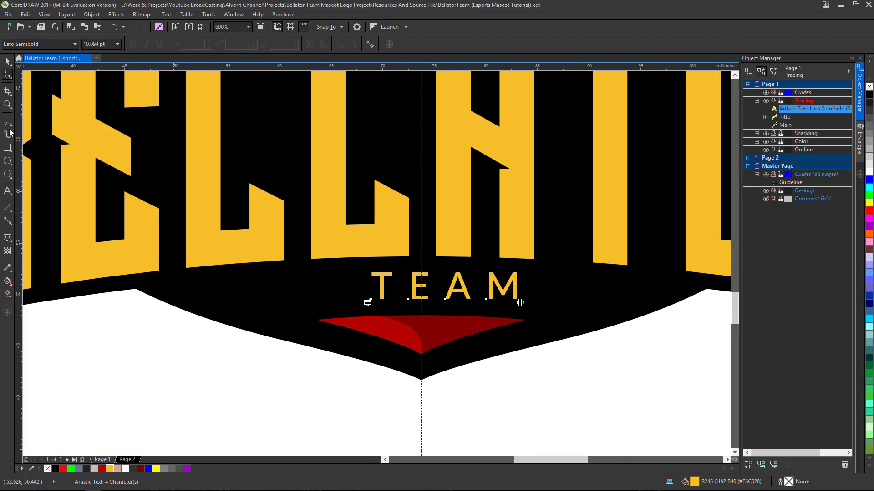
# Step: Re-centre the widely spaced TEAM text on the vertical guideline, between the BELLATOR title and the red tip
pyautogui.click(7, 62)
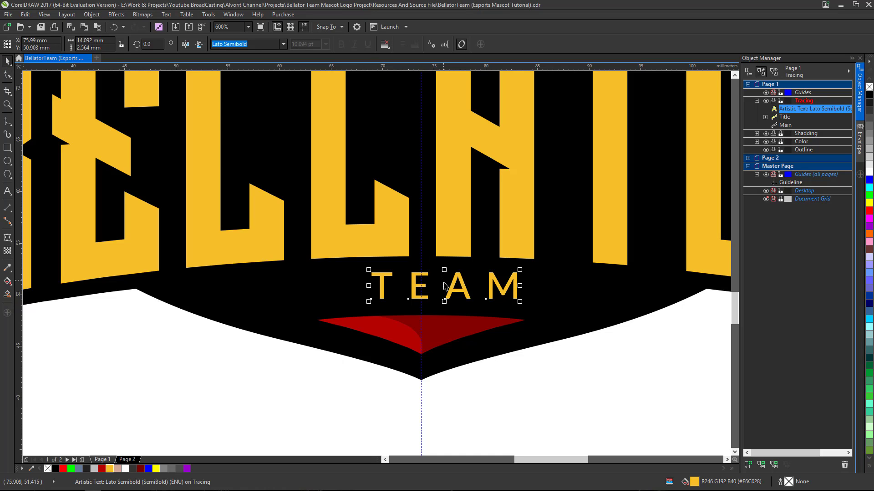
pyautogui.moveTo(444, 286); pyautogui.dragTo(523, 266)
pyautogui.scroll(-4, 455, 282)
pyautogui.press('Escape')
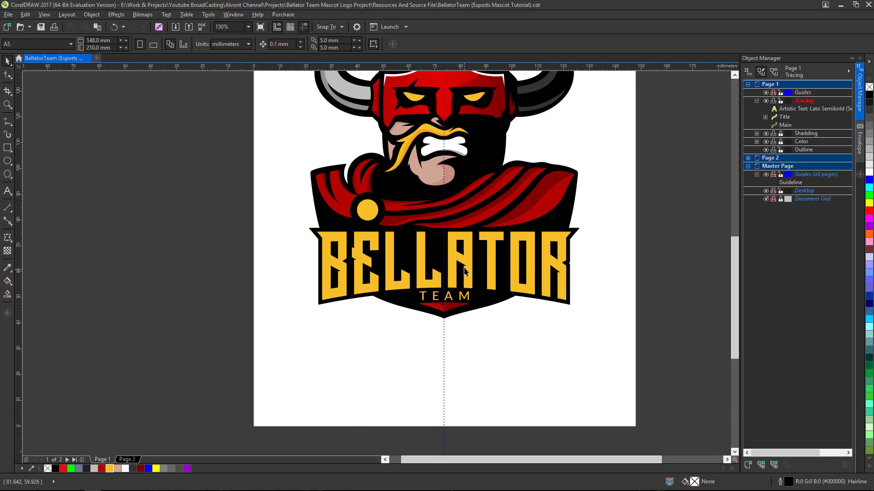
# Step: Examine the complete mascot logo with its title and TEAM text, both close up and at page size
pyautogui.scroll(-2, 464, 271)
pyautogui.scroll(2, 465, 271)
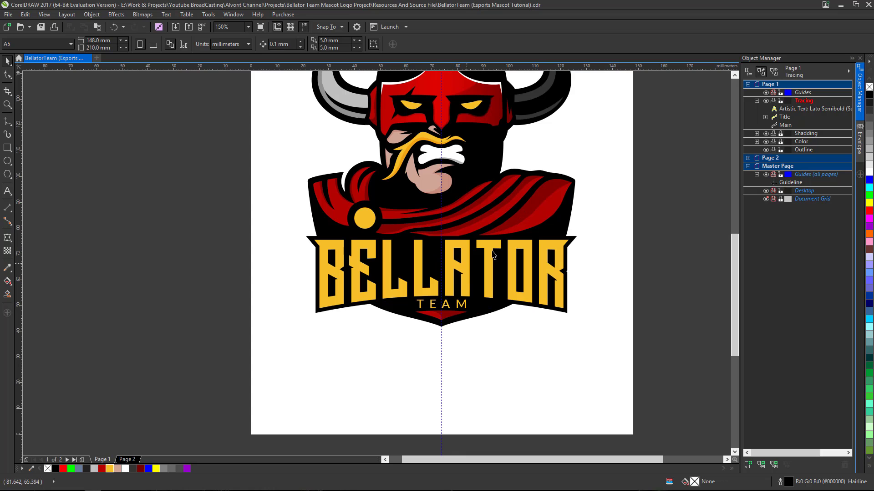
pyautogui.click(785, 125)
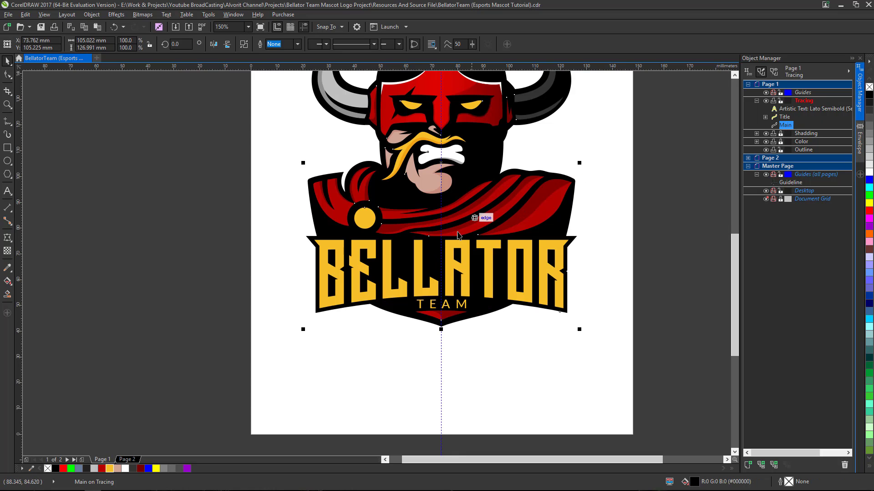
pyautogui.scroll(-2, 455, 195)
pyautogui.scroll(2, 450, 189)
pyautogui.scroll(-2, 449, 189)
pyautogui.scroll(2, 450, 188)
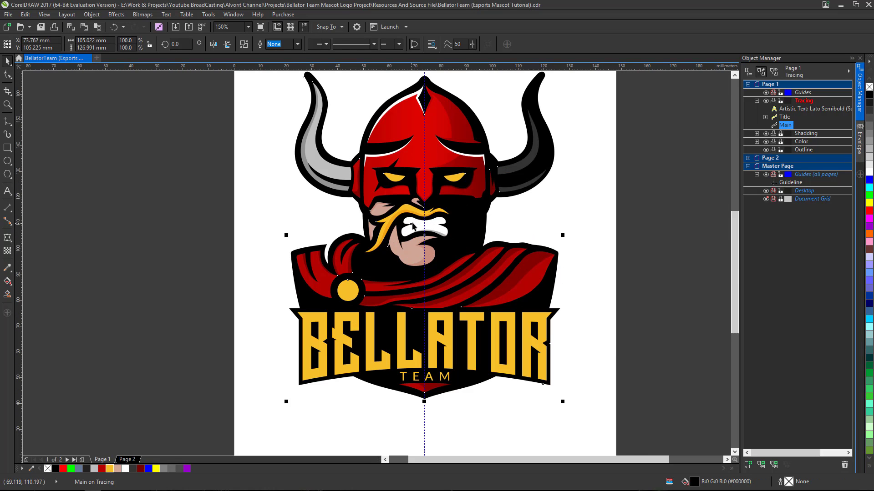
pyautogui.scroll(-2, 439, 196)
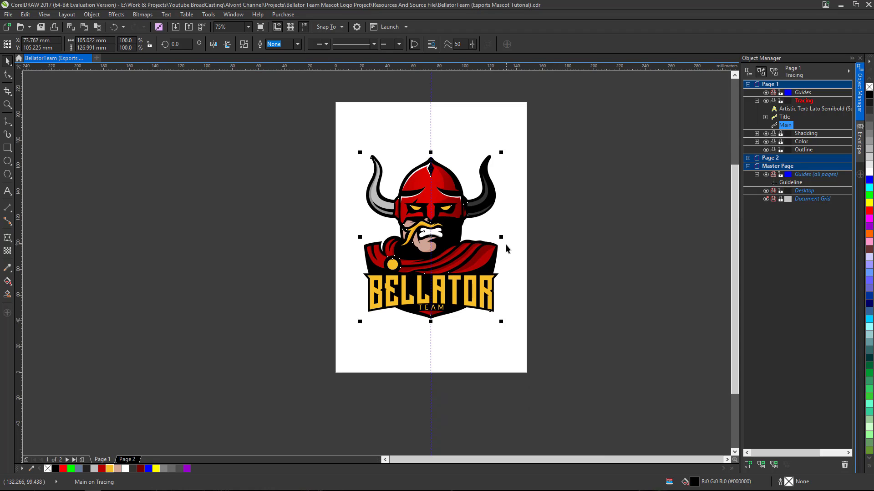
pyautogui.click(504, 229)
pyautogui.scroll(2, 472, 250)
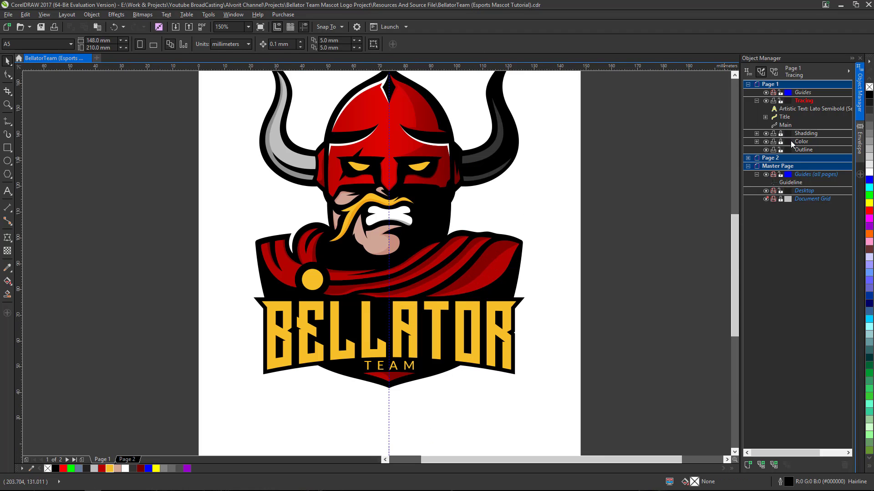
# Step: Give the Main object a 25 px outline in the document palette's dark red (#B30300)
pyautogui.click(785, 125)
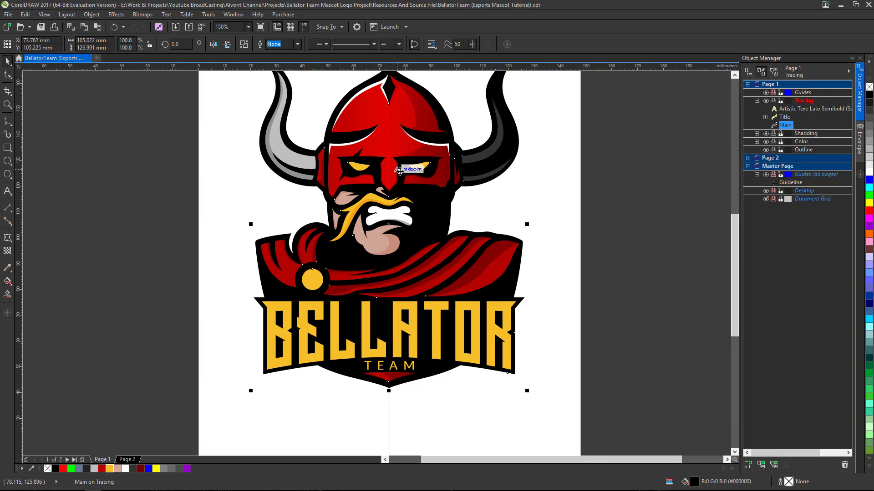
pyautogui.scroll(-2, 399, 170)
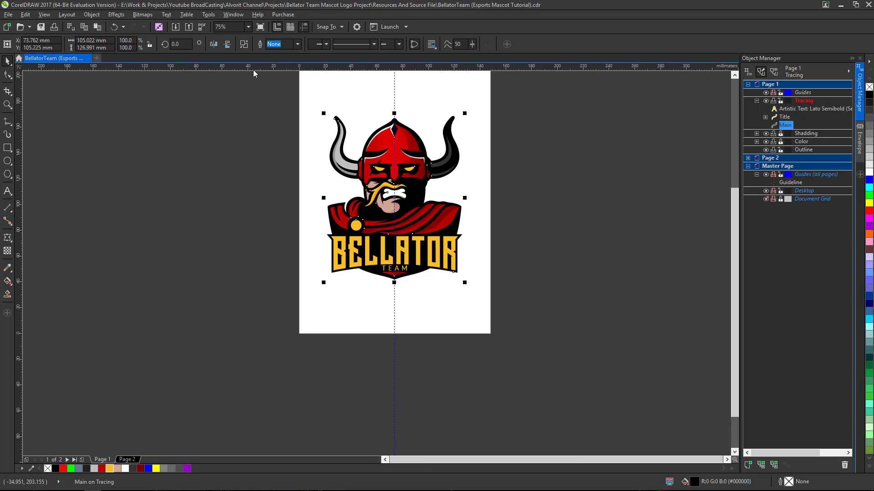
pyautogui.doubleClick(789, 482)
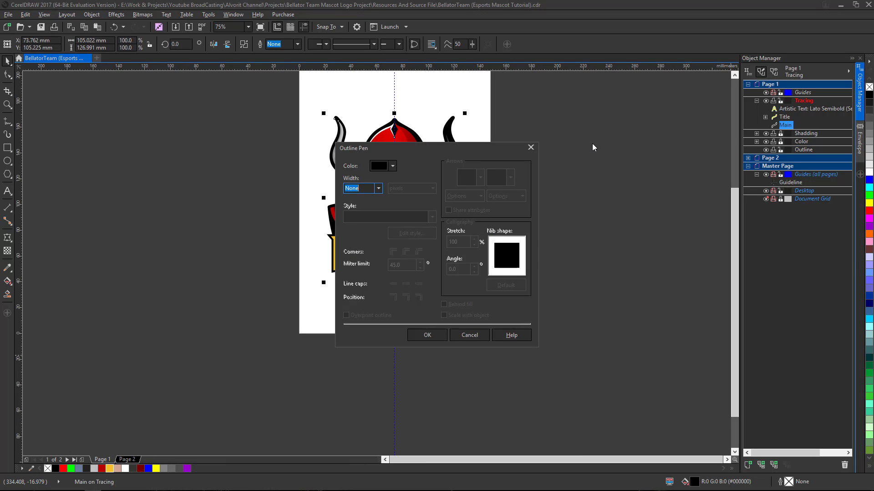
pyautogui.moveTo(462, 148); pyautogui.dragTo(615, 138)
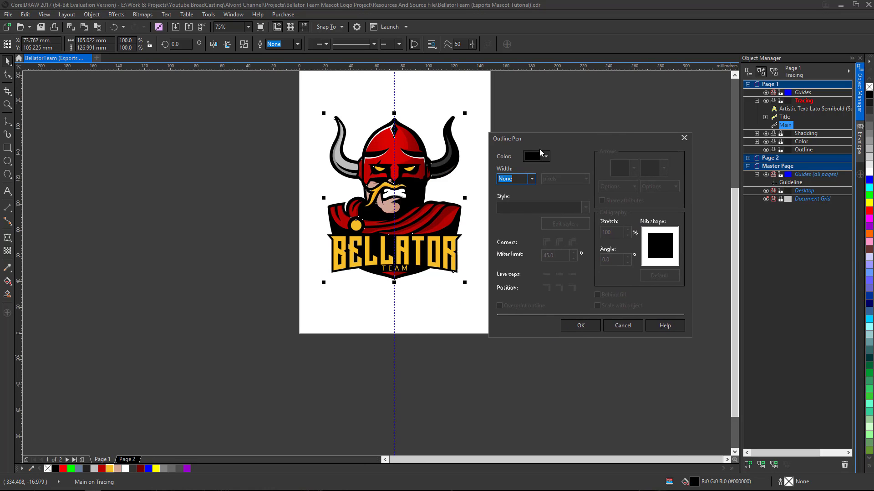
pyautogui.click(533, 179)
pyautogui.click(505, 266)
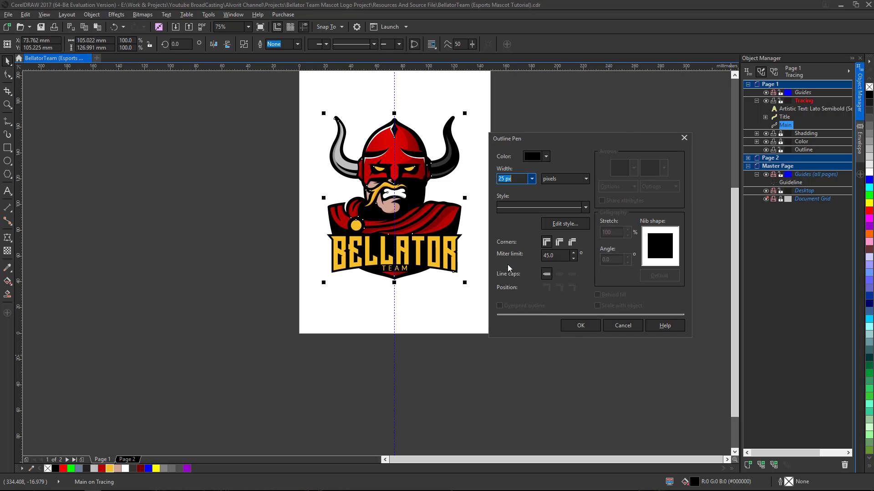
pyautogui.click(546, 157)
pyautogui.click(561, 180)
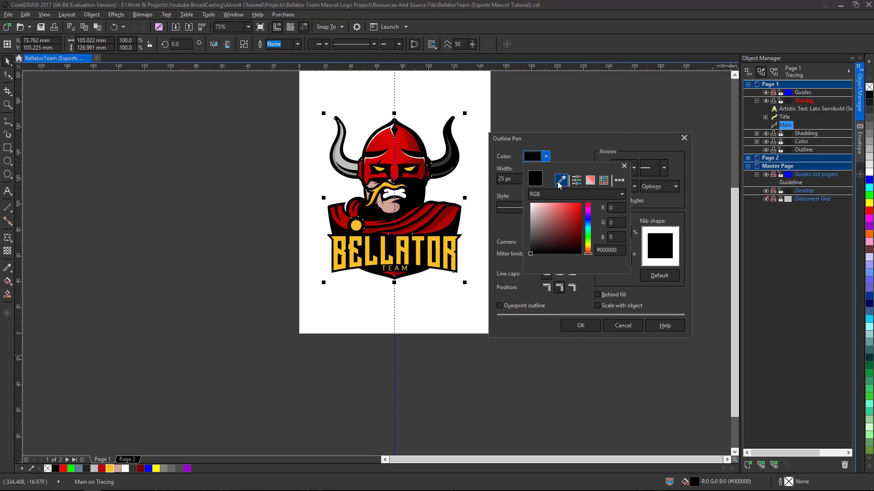
pyautogui.click(102, 469)
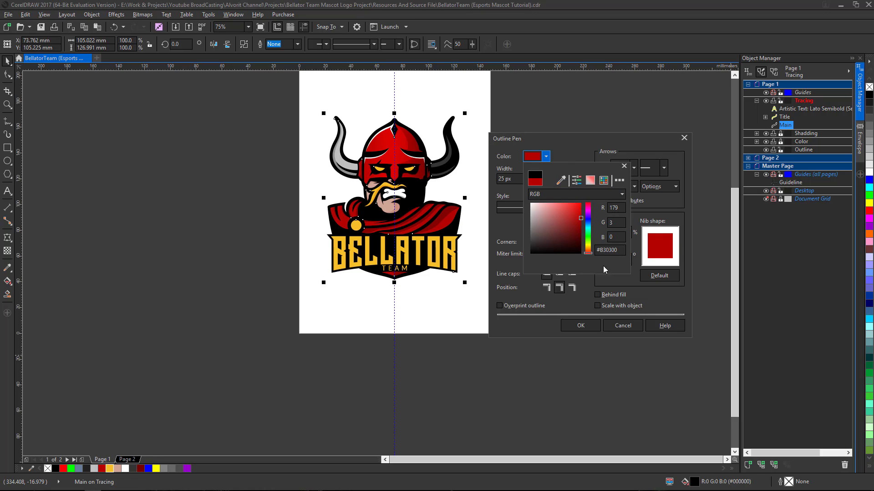
pyautogui.click(555, 160)
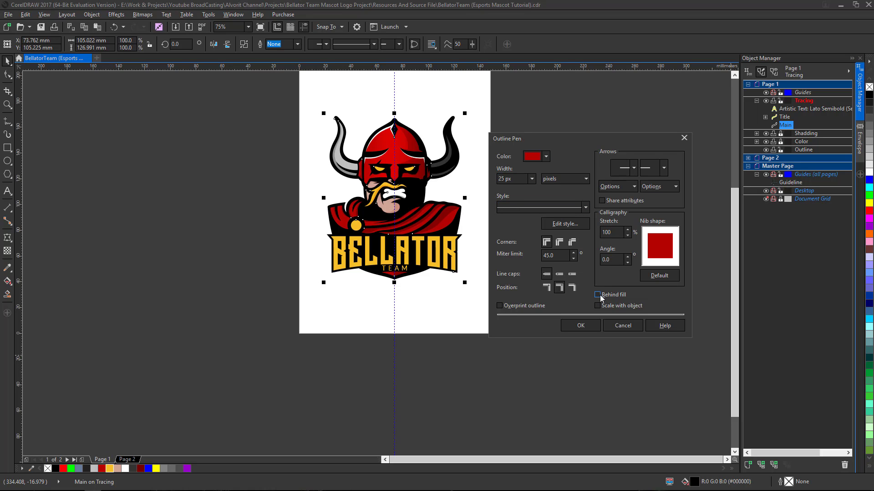
pyautogui.click(580, 325)
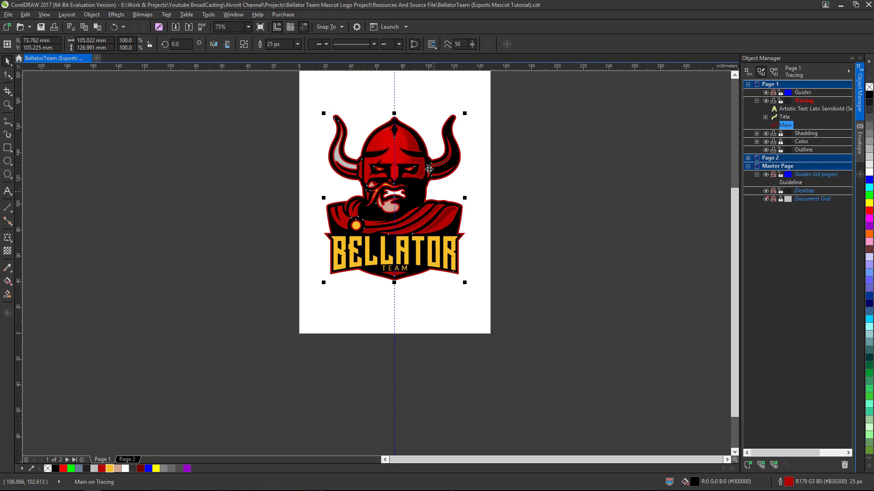
# Step: Increase the Main object's red outline width to 35 px and check it around the horns and helmet
pyautogui.scroll(3, 387, 122)
pyautogui.scroll(-1, 331, 218)
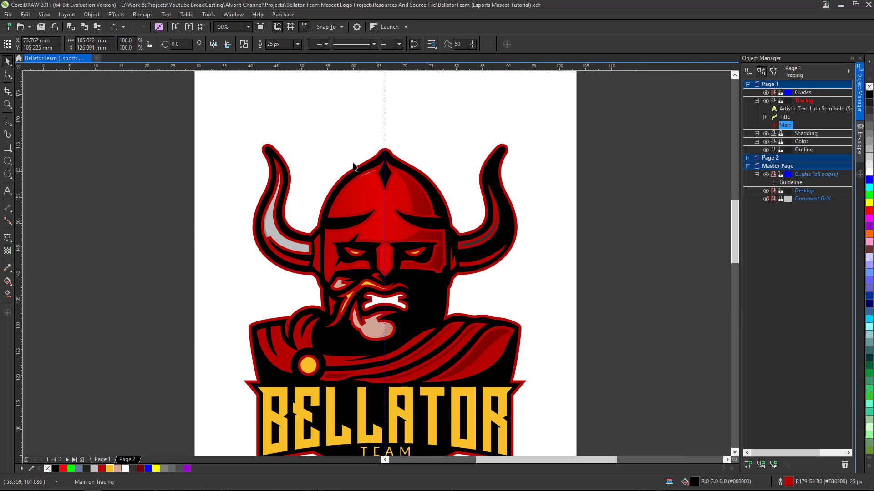
pyautogui.scroll(1, 359, 183)
pyautogui.click(279, 44)
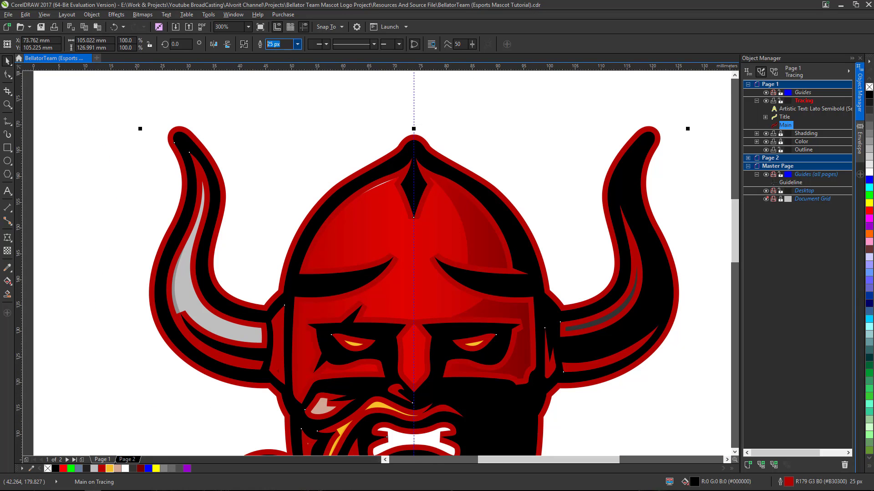
pyautogui.write('35')
pyautogui.press('Return')
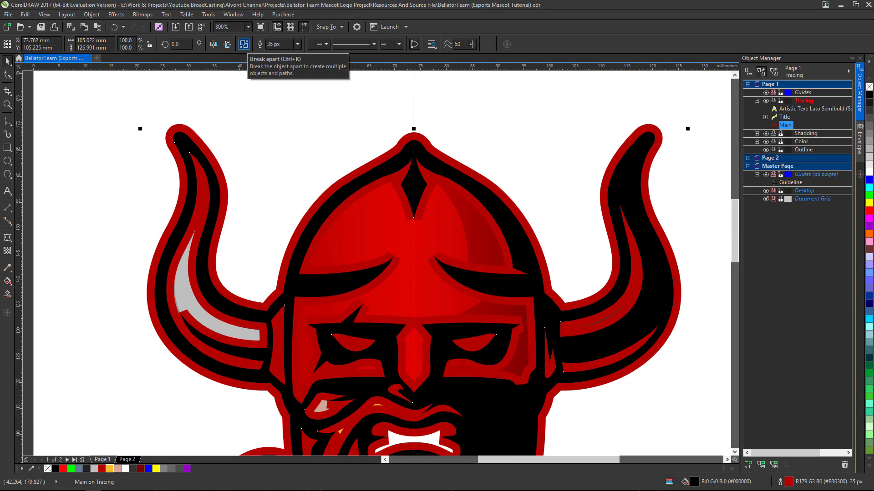
pyautogui.scroll(-2, 344, 101)
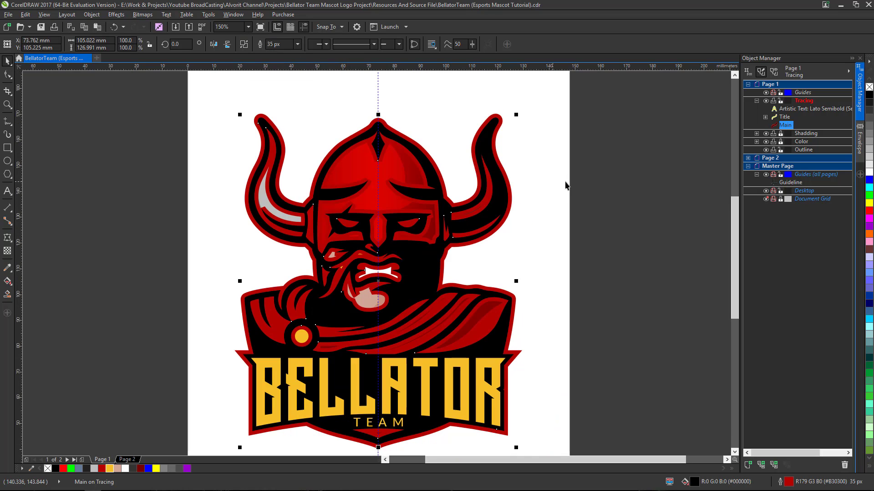
# Step: Convert the Main object's red outline to a separate object and inspect the spike beside the banner's lower right corner
pyautogui.click(91, 14)
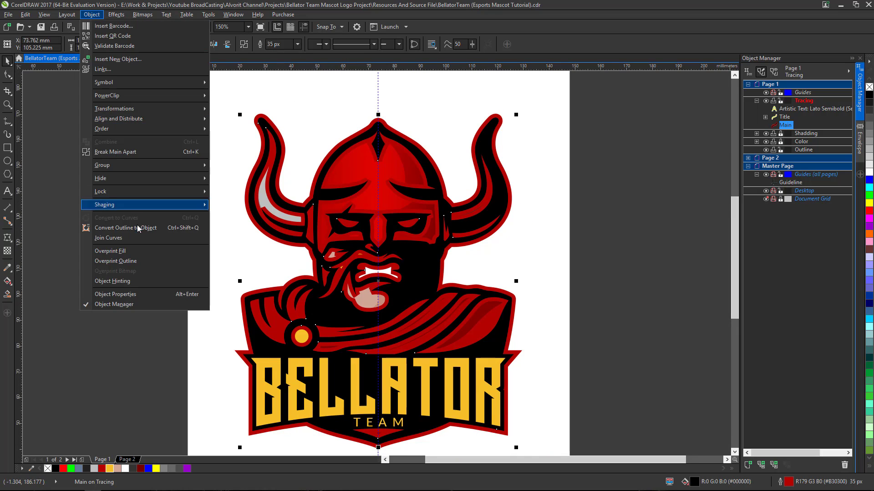
pyautogui.click(155, 225)
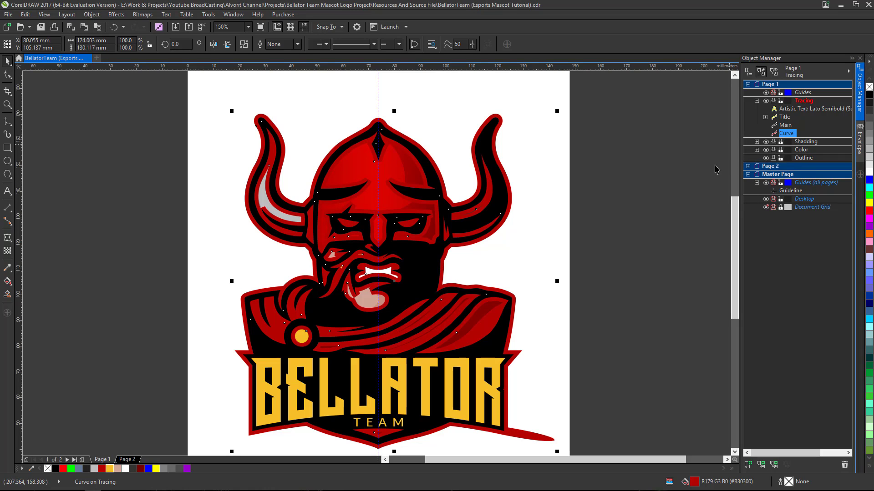
pyautogui.scroll(-2, 653, 127)
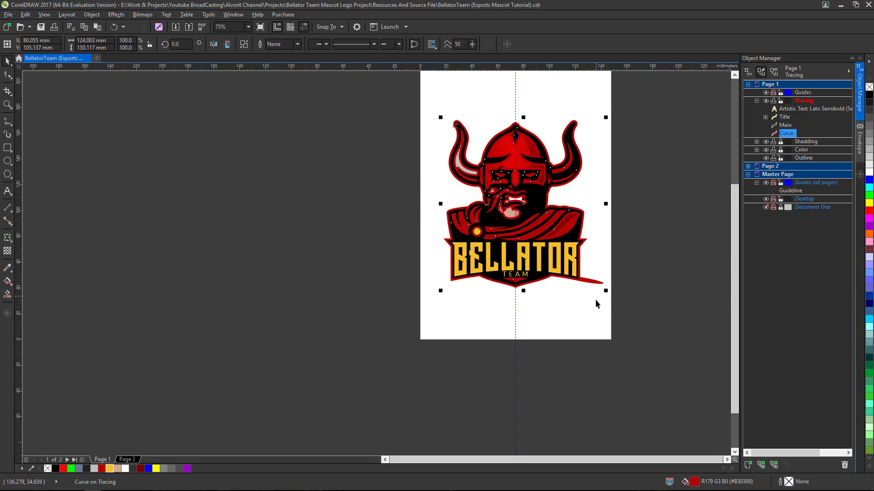
pyautogui.scroll(4, 594, 301)
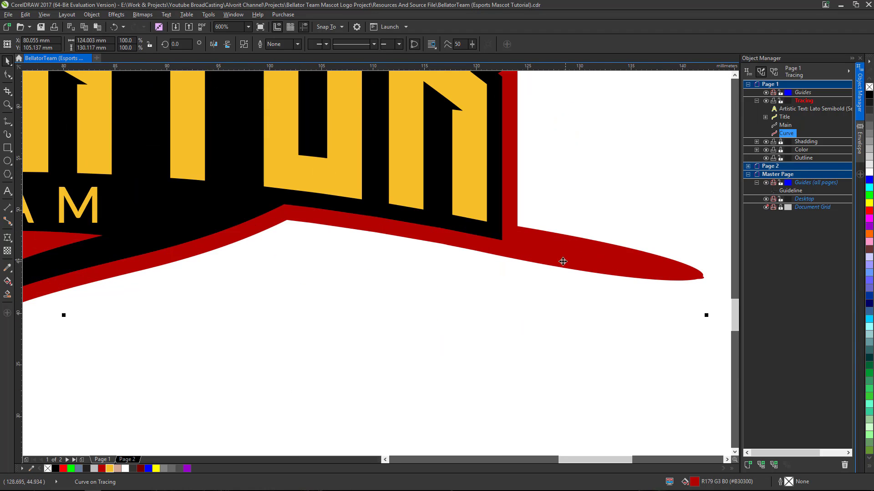
pyautogui.scroll(-1, 562, 261)
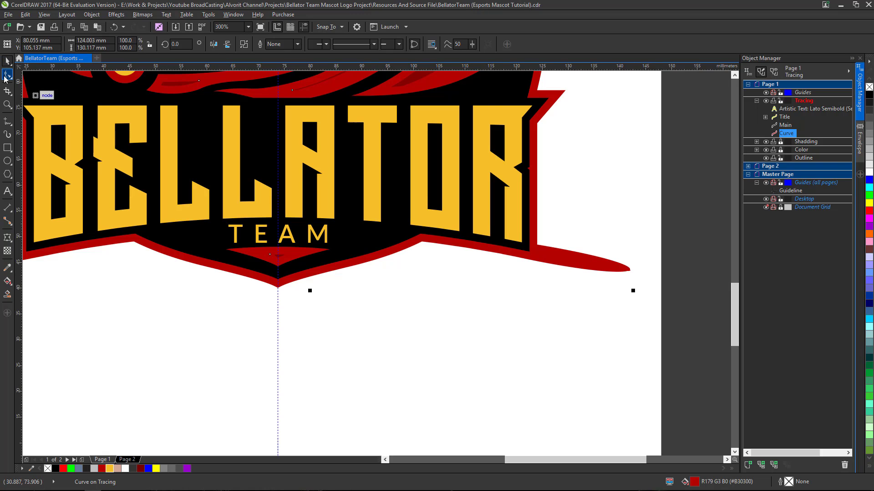
# Step: Draw a vertical helper line about 18 mm long along the banner's right edge, running down across the red spike
pyautogui.click(5, 76)
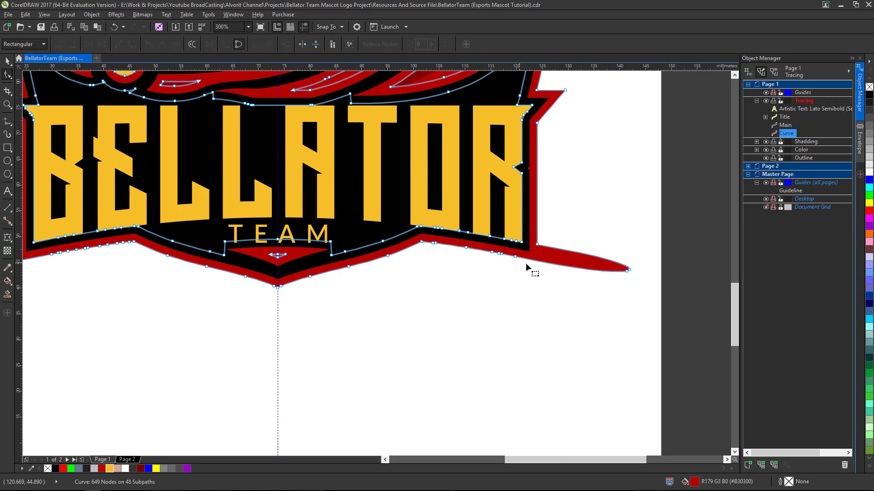
pyautogui.scroll(-2, 537, 263)
pyautogui.scroll(2, 578, 263)
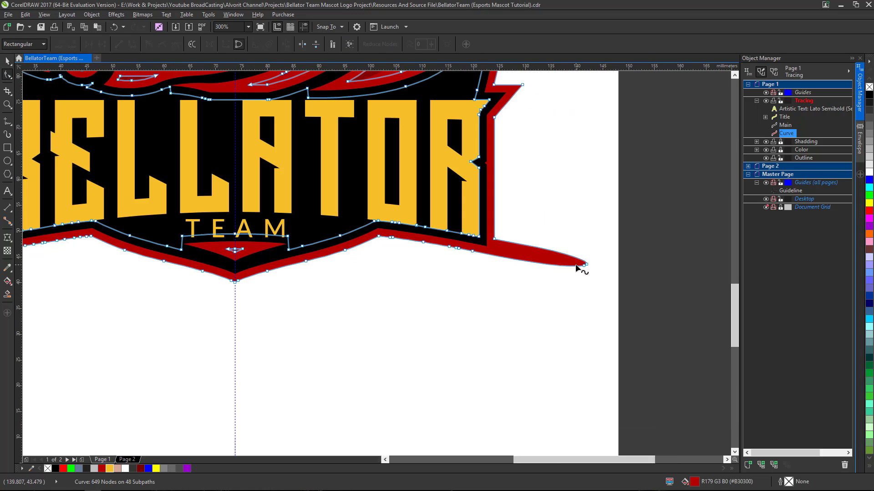
pyautogui.scroll(2, 590, 266)
pyautogui.scroll(-2, 560, 259)
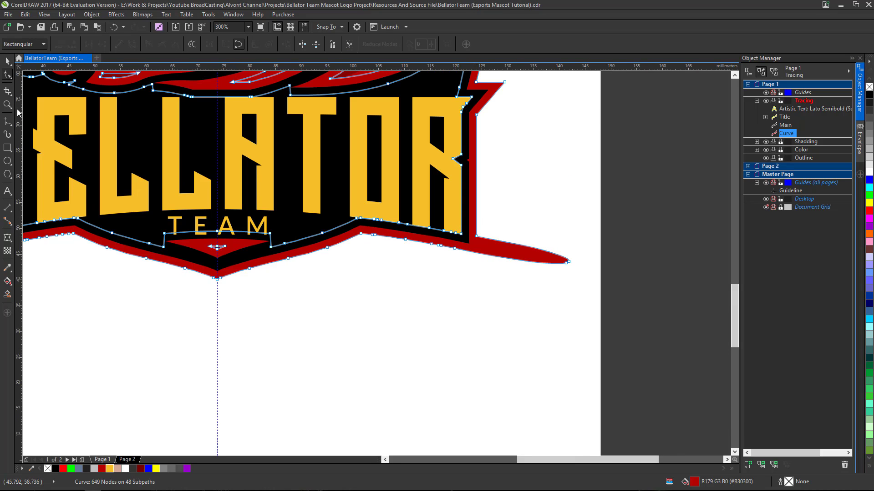
pyautogui.click(6, 122)
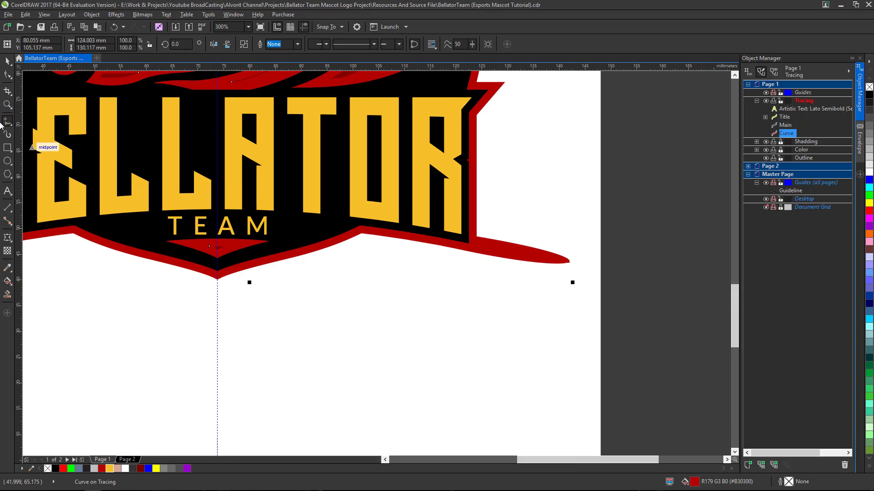
pyautogui.click(477, 192)
pyautogui.click(477, 291)
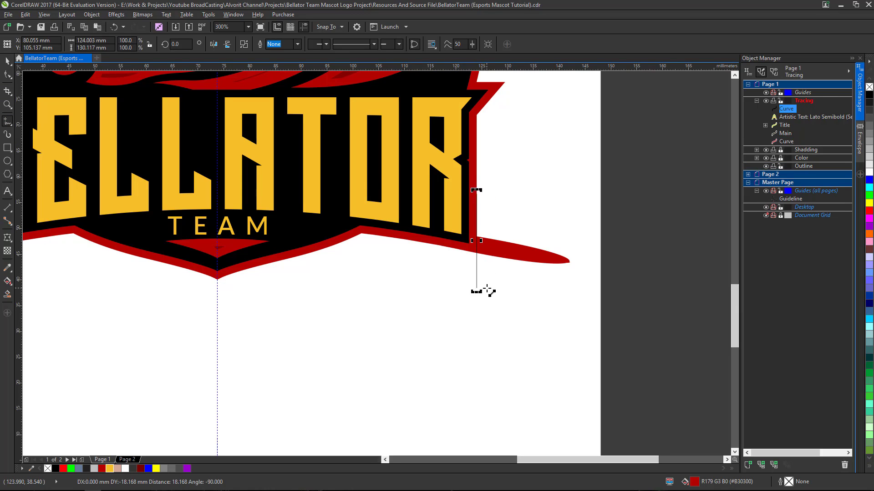
pyautogui.click(11, 124)
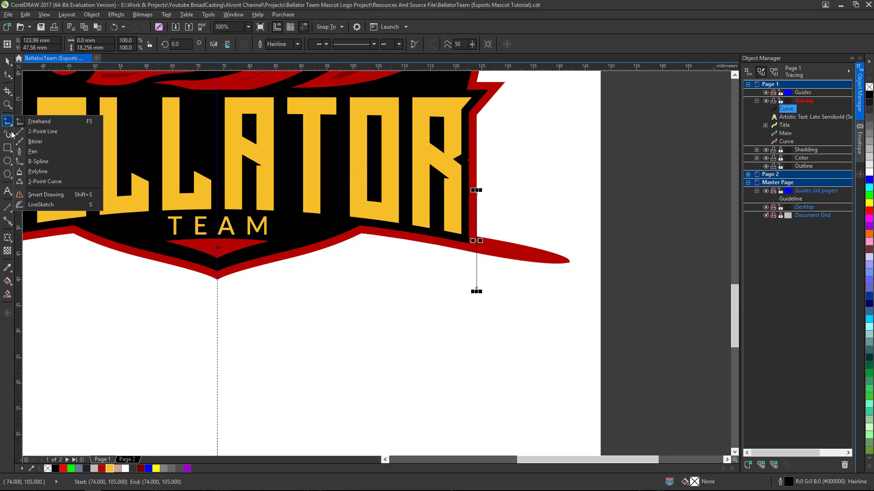
# Step: Delete the nodes at the tip of the red outline's spike
pyautogui.click(6, 77)
pyautogui.click(7, 76)
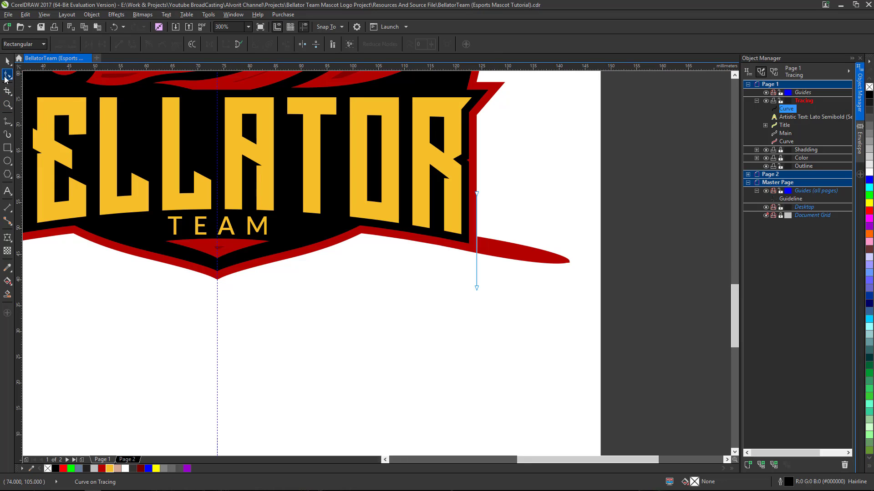
pyautogui.moveTo(581, 276); pyautogui.dragTo(551, 253)
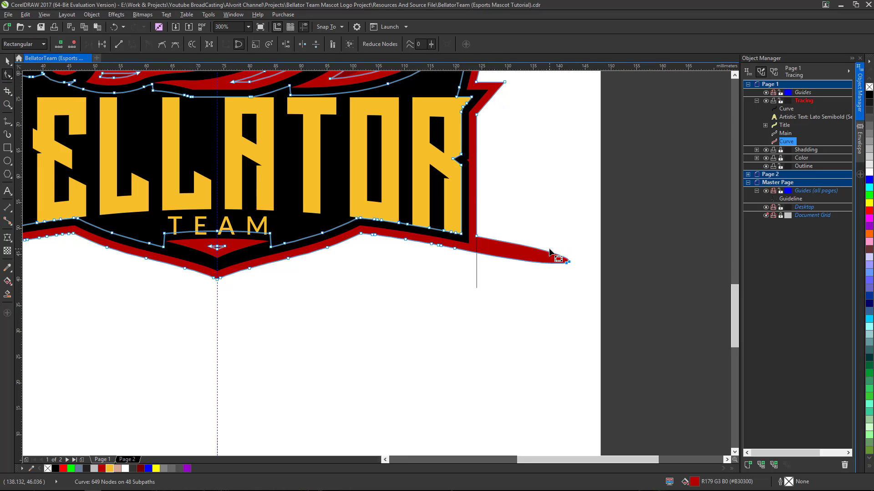
pyautogui.press('Delete')
# Step: Try to convert the shortened spike's end segment to a straight line, and undo the conversion
pyautogui.rightClick(522, 245)
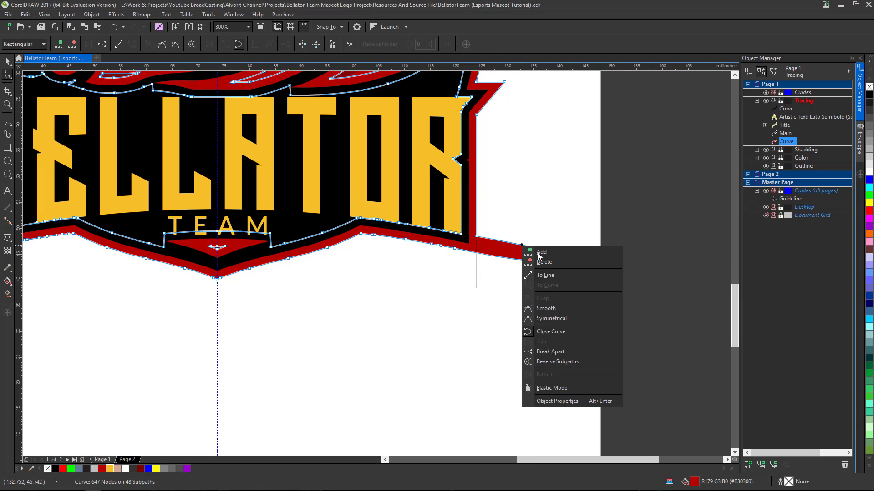
pyautogui.click(545, 276)
pyautogui.scroll(4, 471, 242)
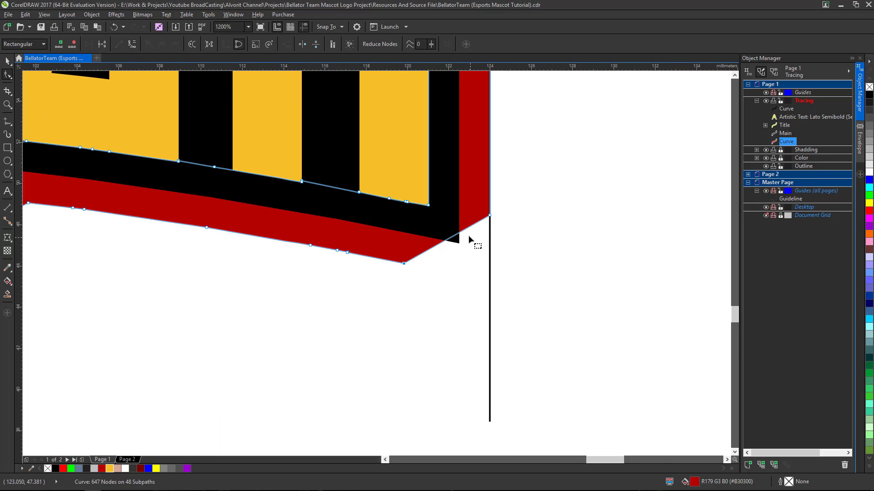
pyautogui.hotkey('ctrl', 'z')
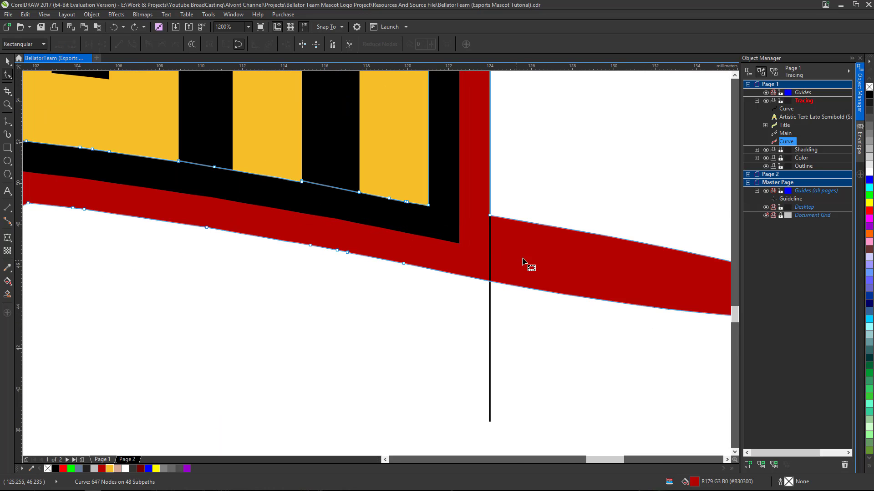
# Step: Add a node where the spike's lower edge crosses the helper line, convert the end segment to a line and straighten the corner's lower edge
pyautogui.doubleClick(490, 282)
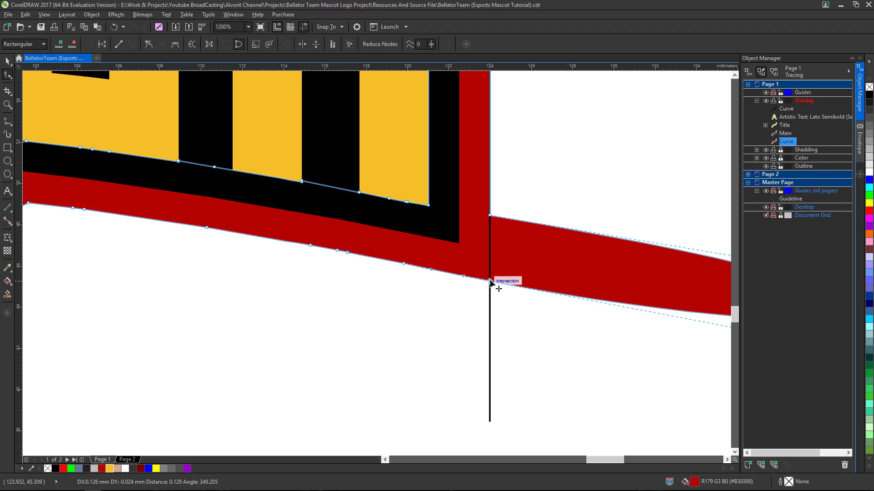
pyautogui.rightClick(544, 225)
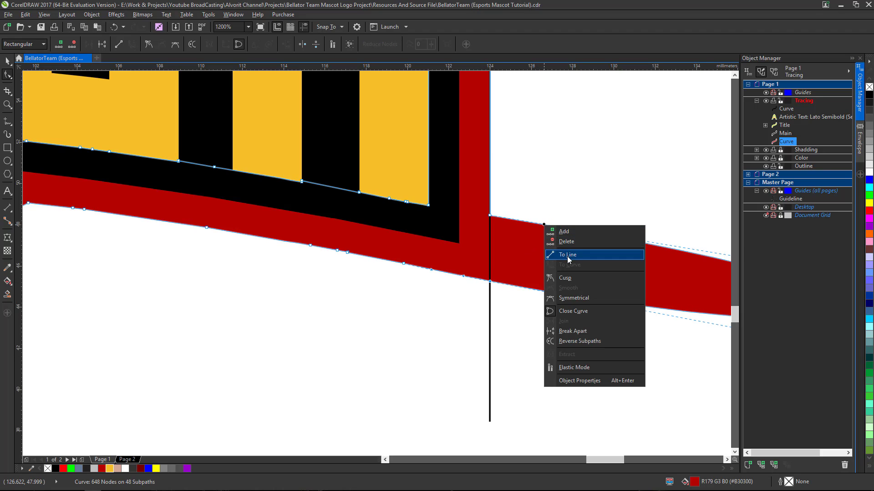
pyautogui.click(567, 256)
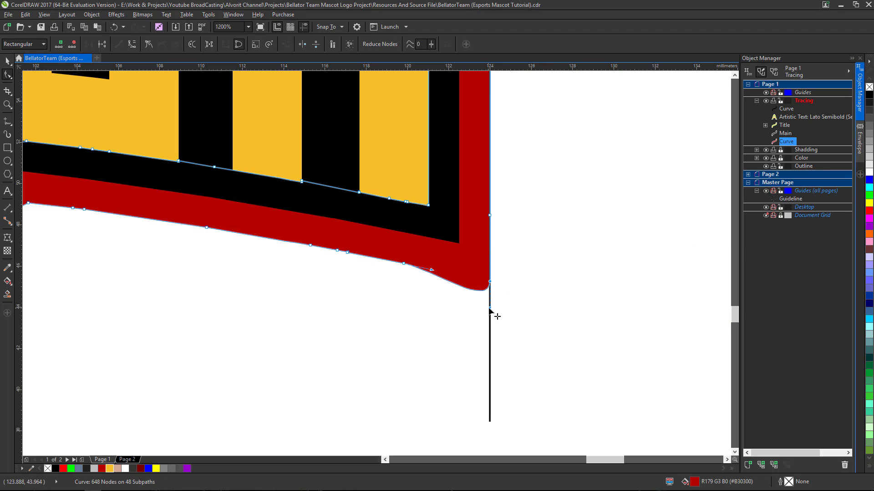
pyautogui.moveTo(490, 308); pyautogui.dragTo(489, 281)
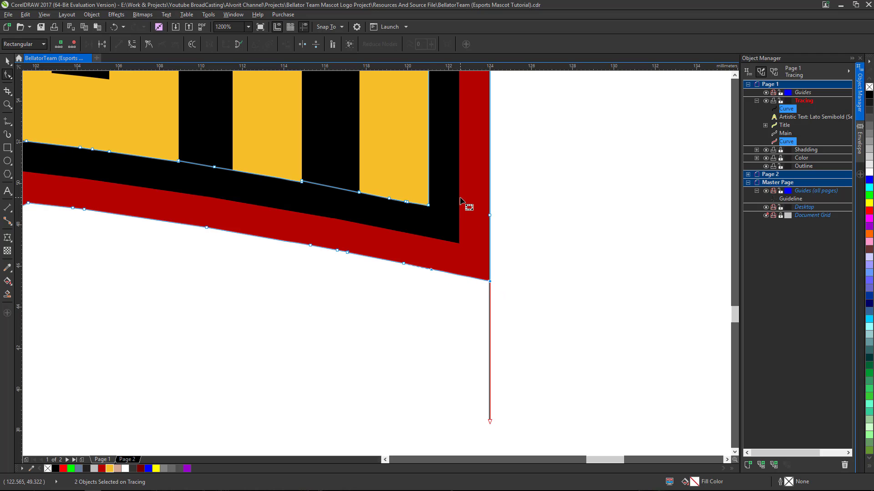
# Step: Delete the vertical helper line beside the banner's lower right corner
pyautogui.scroll(-3, 477, 200)
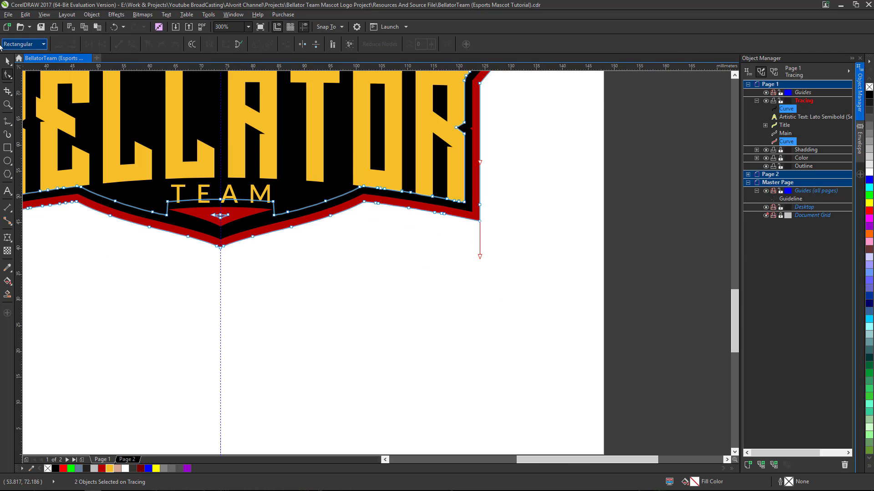
pyautogui.press('space')
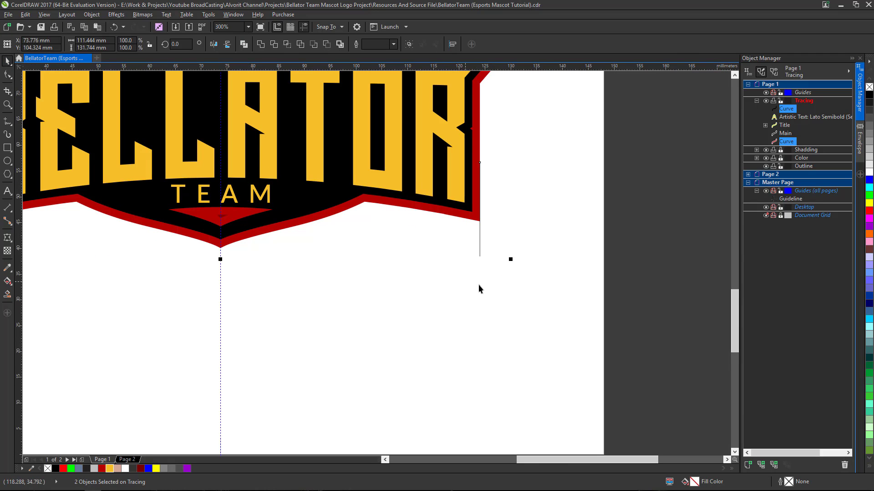
pyautogui.click(480, 248)
pyautogui.click(551, 283)
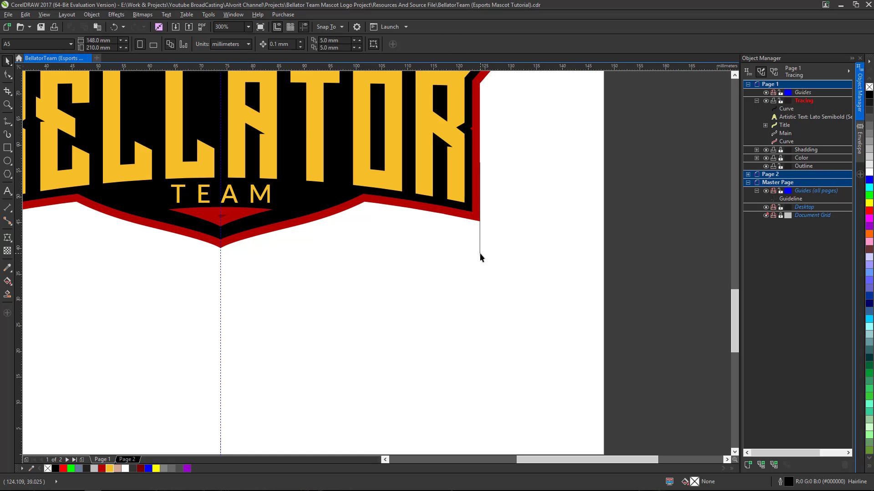
pyautogui.click(479, 253)
pyautogui.press('Delete')
# Step: Move the red outline curve from the Tracing layer to the Outline layer
pyautogui.scroll(-2, 532, 257)
pyautogui.scroll(1, 517, 193)
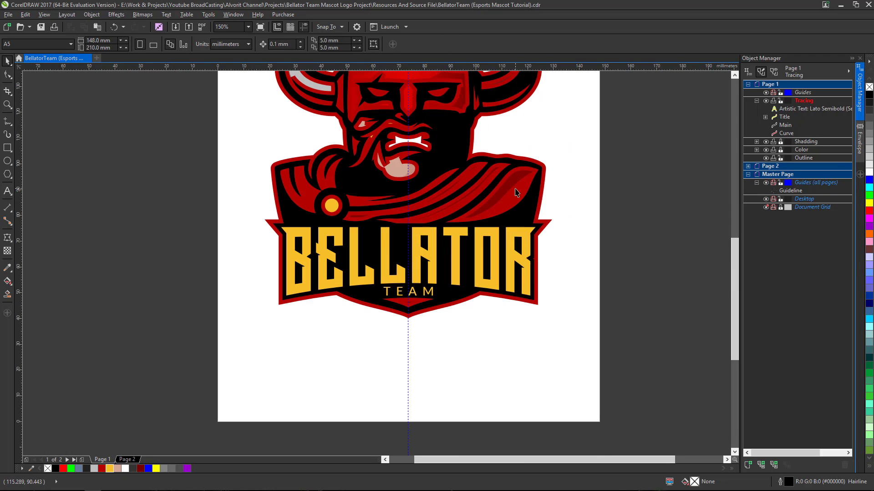
pyautogui.scroll(-1, 443, 200)
pyautogui.scroll(1, 462, 186)
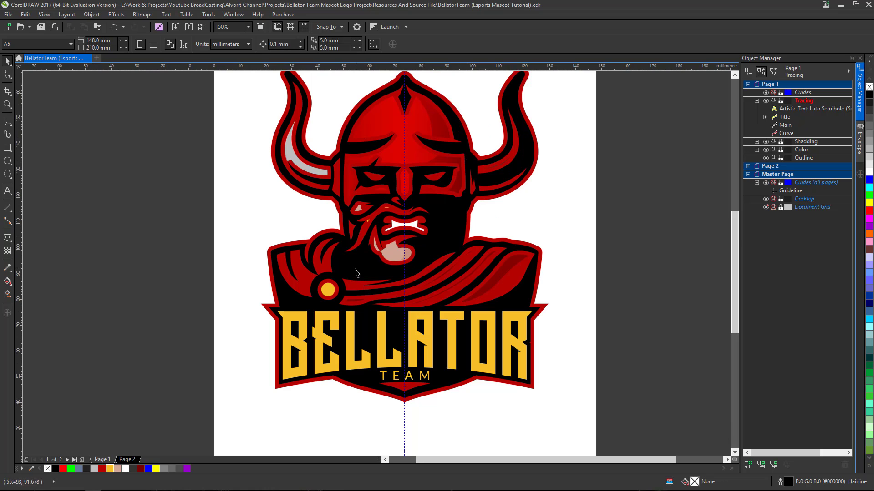
pyautogui.click(786, 134)
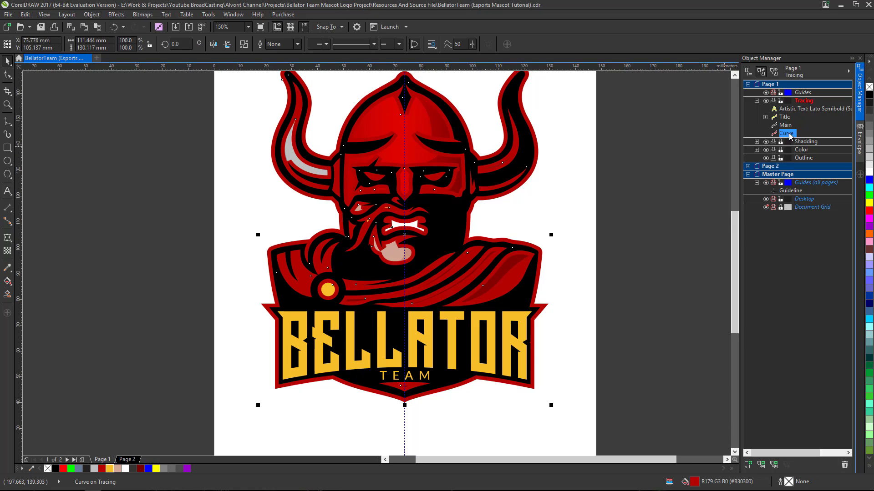
pyautogui.moveTo(789, 136); pyautogui.dragTo(802, 161)
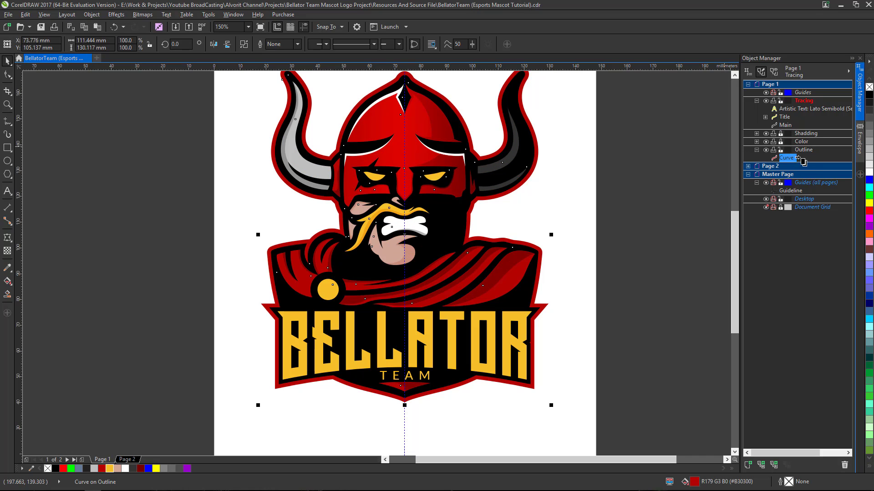
# Step: Collapse the Outline layer and check the logo with its red outline close up and at page size
pyautogui.scroll(-2, 473, 205)
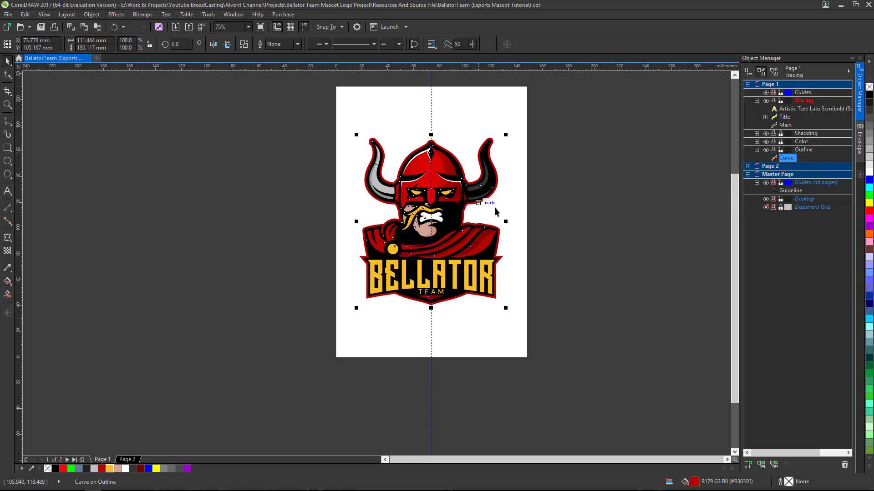
pyautogui.click(542, 279)
pyautogui.scroll(2, 453, 183)
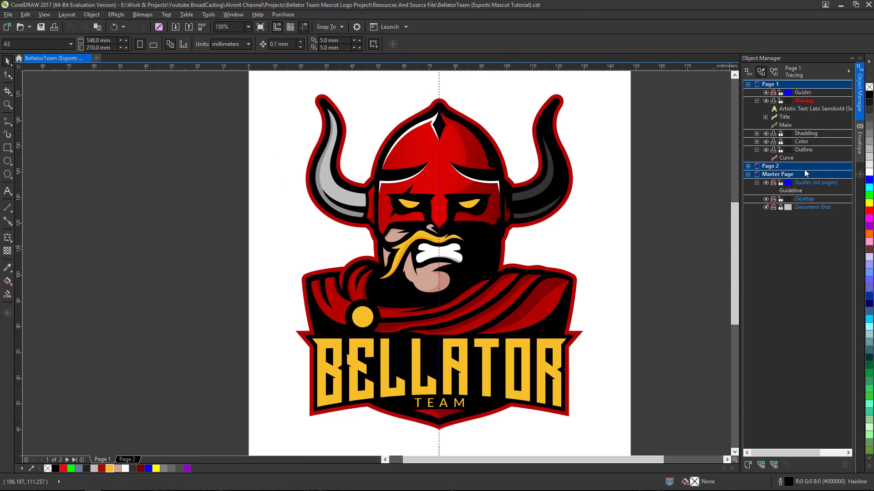
pyautogui.click(756, 151)
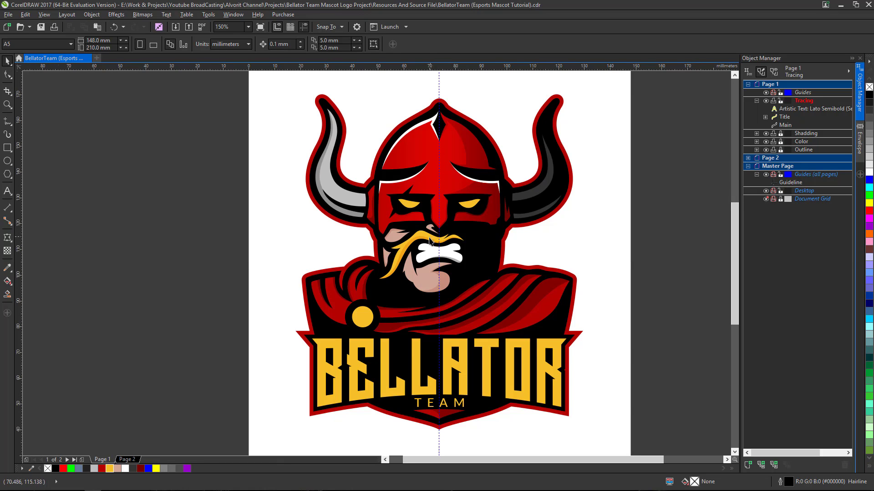
pyautogui.scroll(-4, 419, 199)
pyautogui.scroll(4, 418, 199)
pyautogui.scroll(-2, 419, 199)
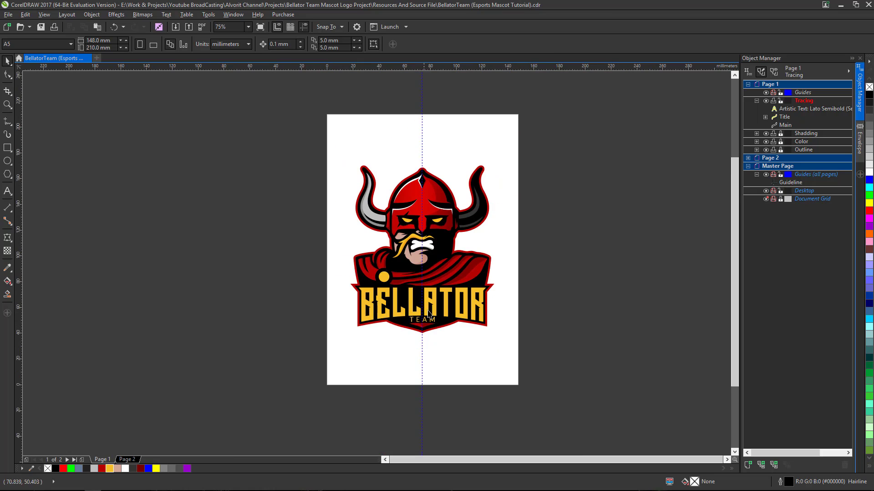
# Step: Set the page background to solid black
pyautogui.click(91, 15)
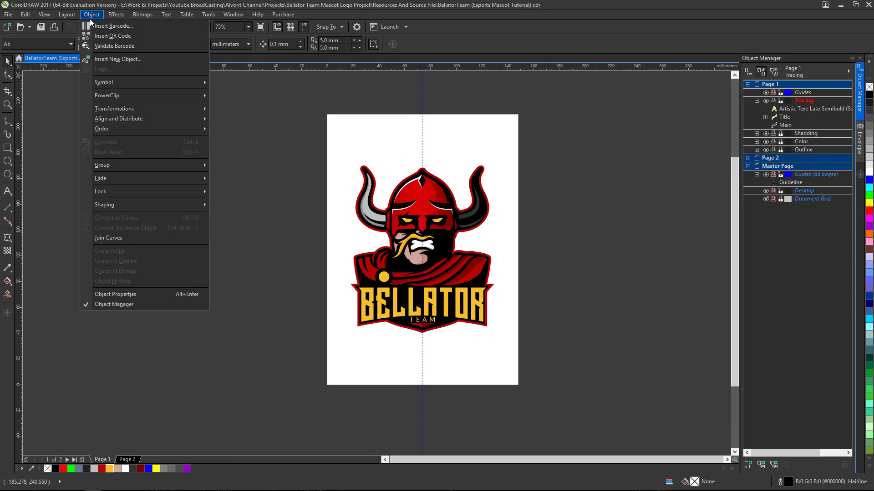
pyautogui.moveTo(61, 17)
pyautogui.click(91, 125)
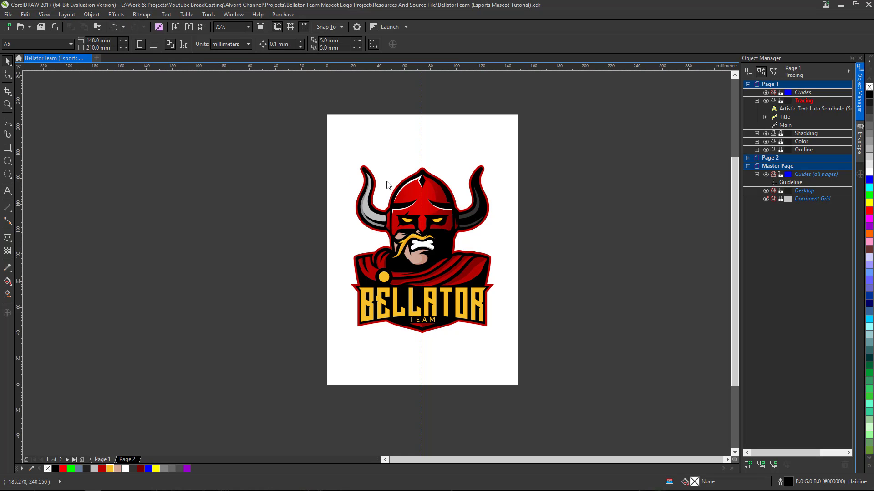
pyautogui.click(436, 160)
pyautogui.click(474, 160)
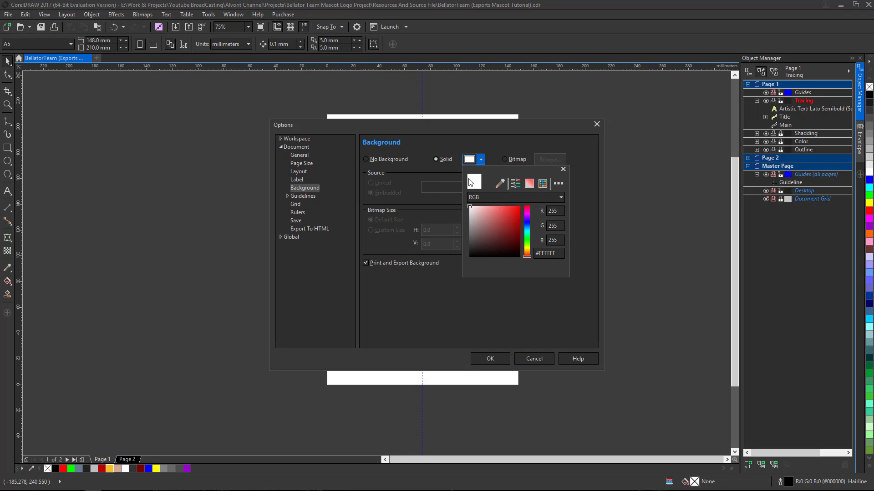
pyautogui.moveTo(482, 231); pyautogui.dragTo(450, 271)
pyautogui.click(502, 363)
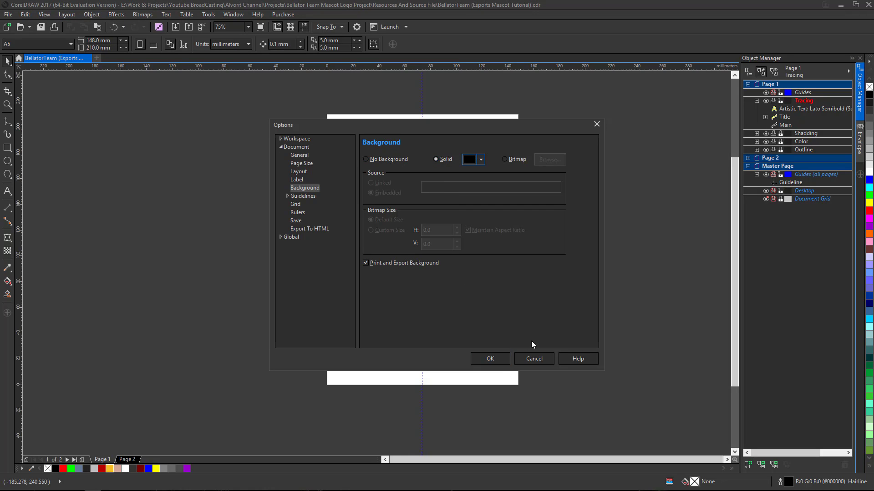
pyautogui.click(491, 359)
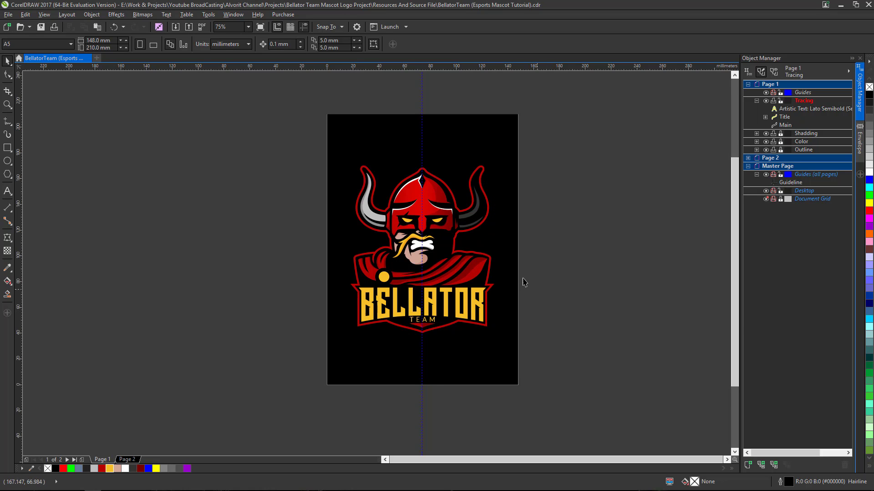
# Step: Examine the logo against the black background and frame the whole mascot in the view
pyautogui.scroll(2, 455, 291)
pyautogui.scroll(-2, 427, 292)
pyautogui.scroll(2, 448, 285)
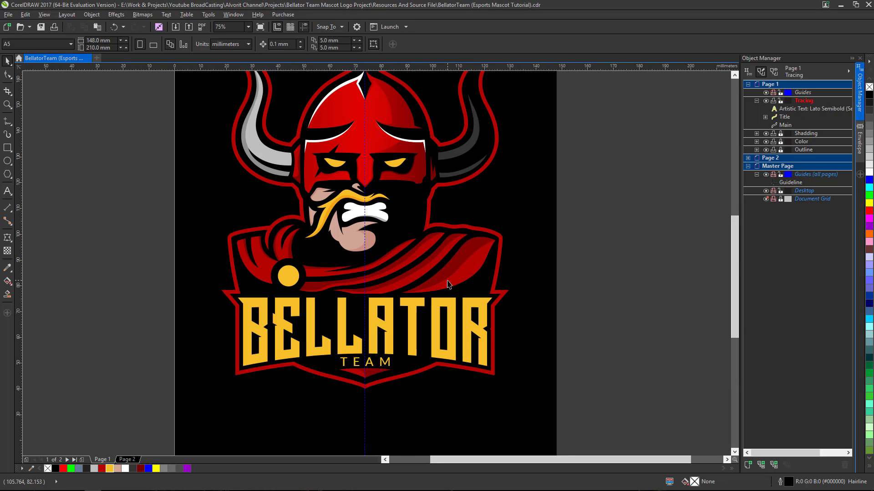
pyautogui.scroll(-2, 415, 275)
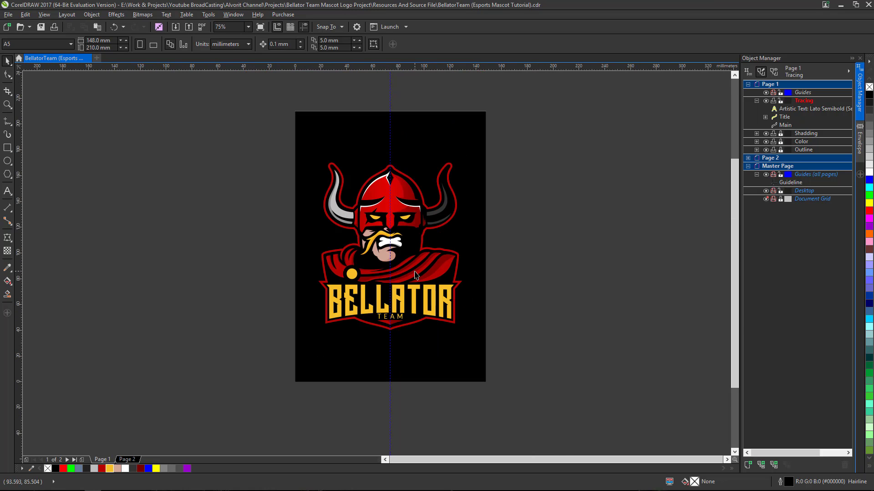
pyautogui.click(7, 105)
pyautogui.moveTo(287, 143); pyautogui.dragTo(528, 348)
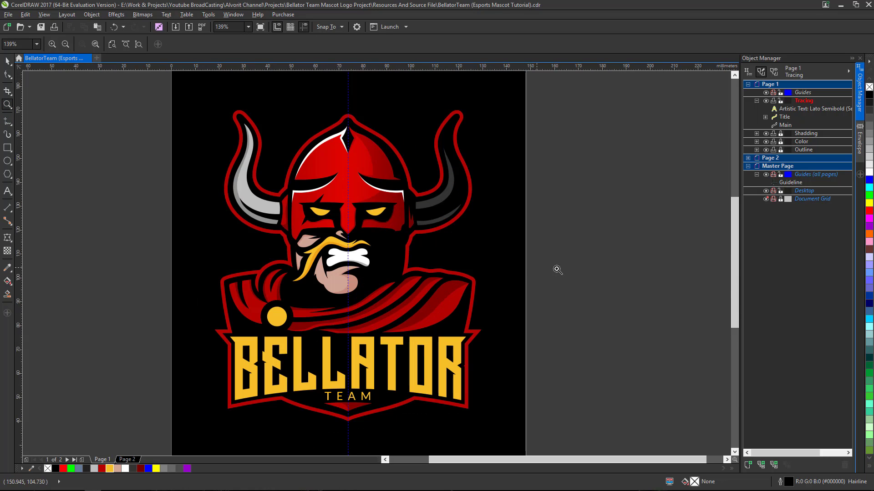